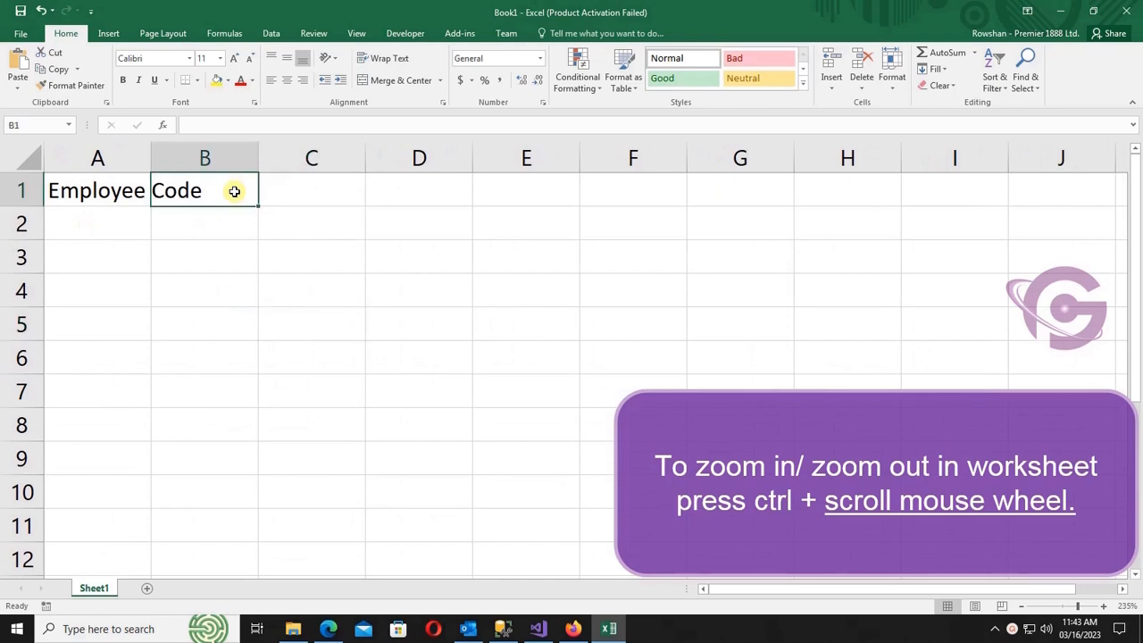
Enter the headers Employee Name, Department, Designation and Basic Salary in B1:E1, and autofit the widths of columns A to E
{"action": "type", "text": "Employee Name"}
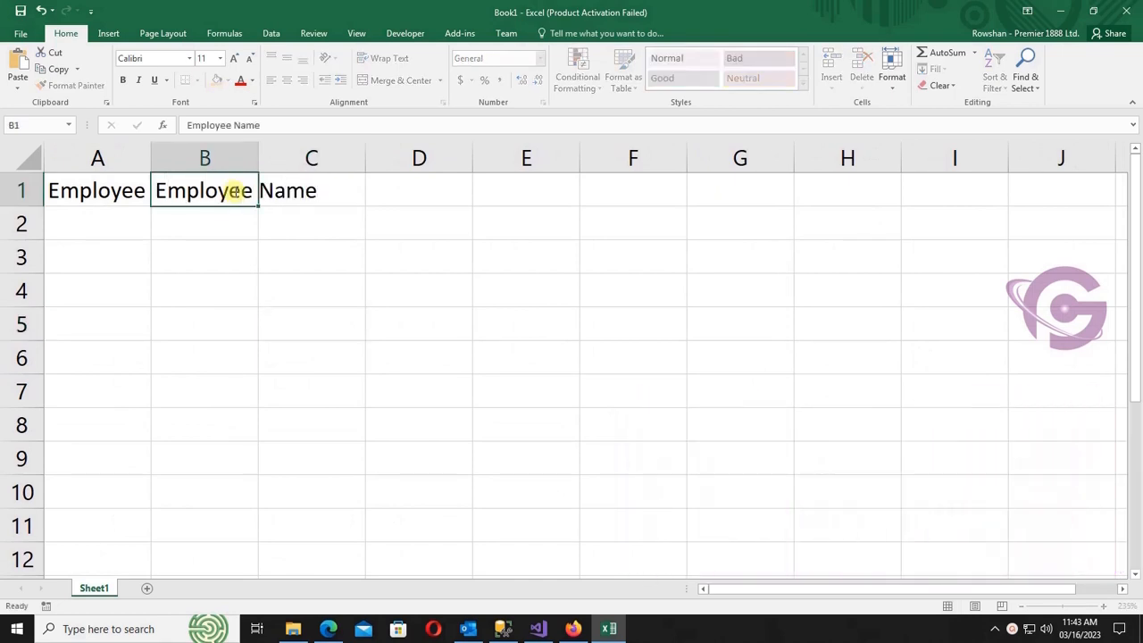
{"action": "key", "text": "Tab"}
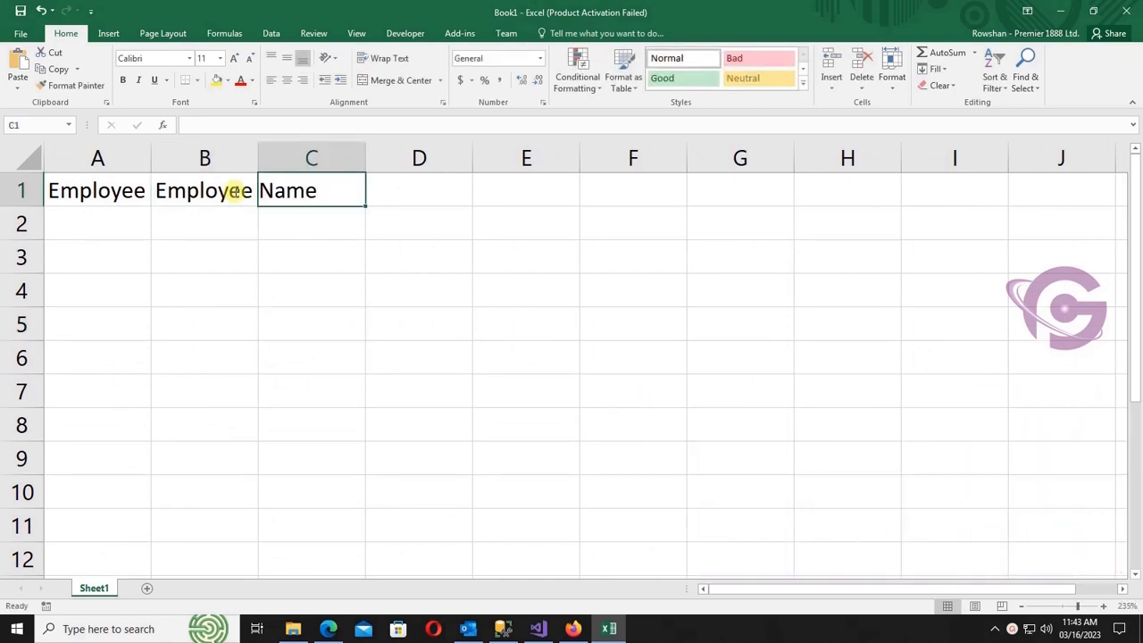
{"action": "type", "text": "Department"}
{"action": "key", "text": "Tab"}
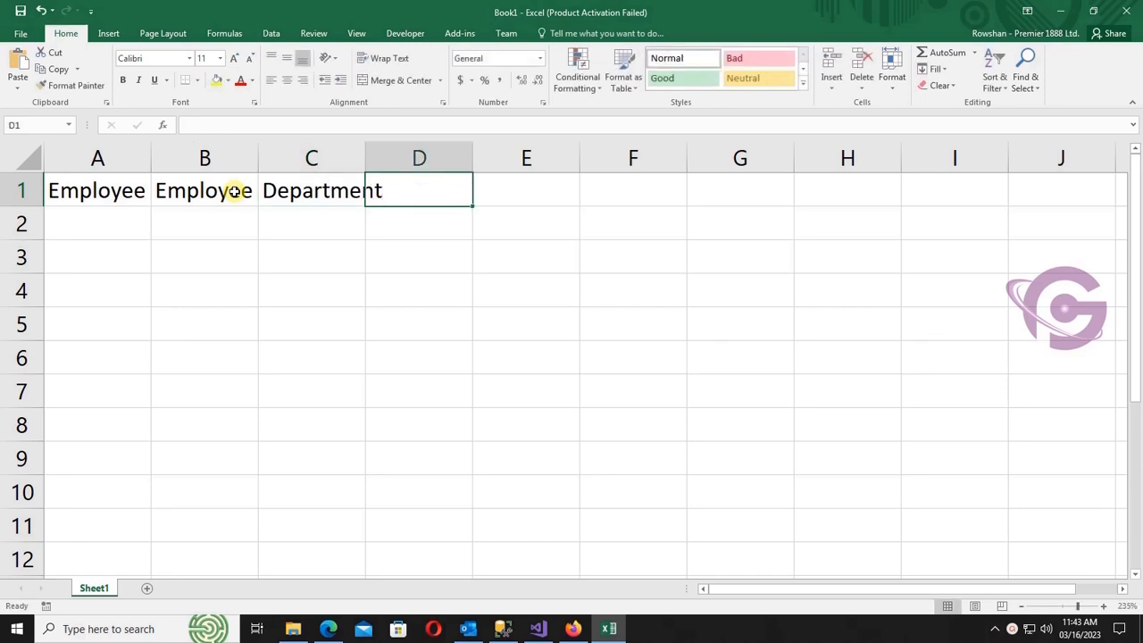
{"action": "type", "text": "Designation"}
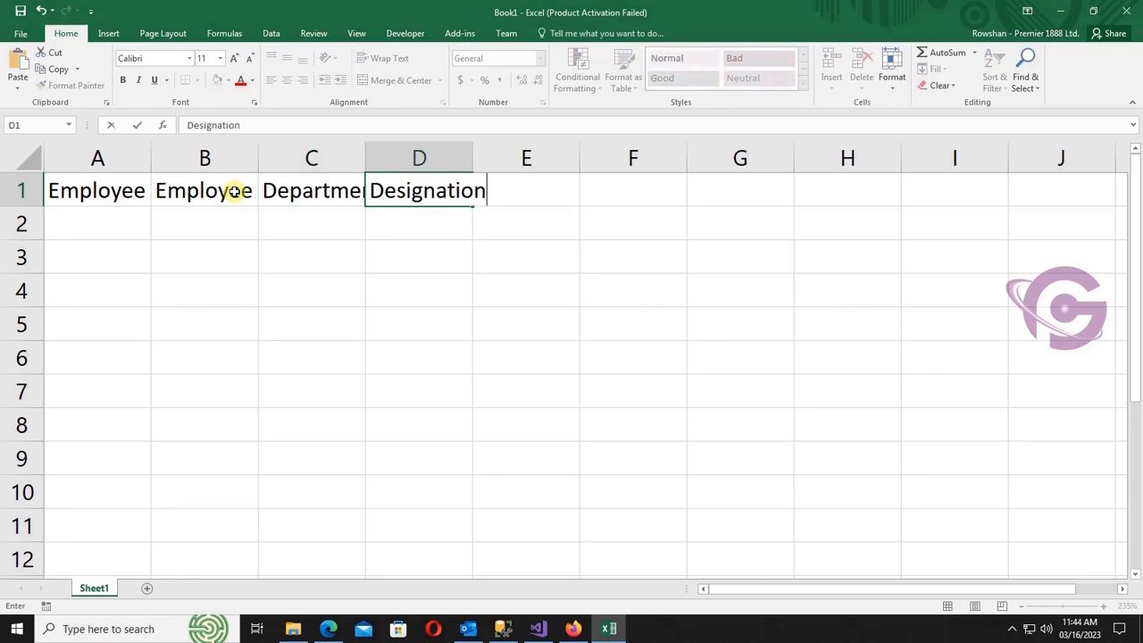
{"action": "key", "text": "Tab"}
{"action": "type", "text": "Basic Salary"}
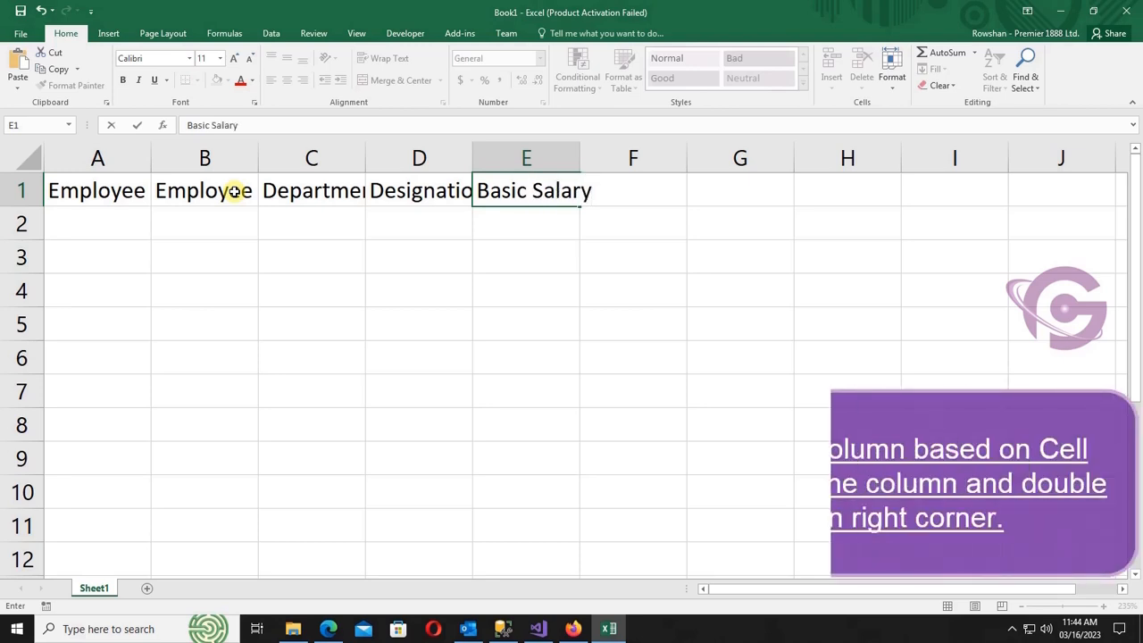
{"action": "key", "text": "Return"}
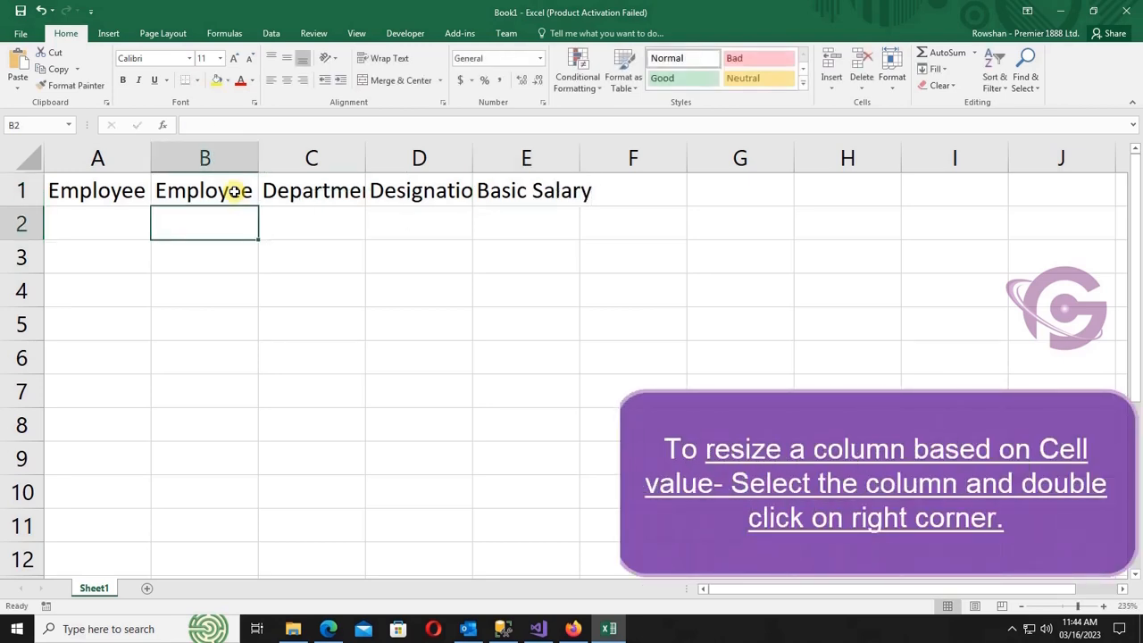
{"action": "left_click_drag", "start_coordinate": [98, 158], "coordinate": [553, 179]}
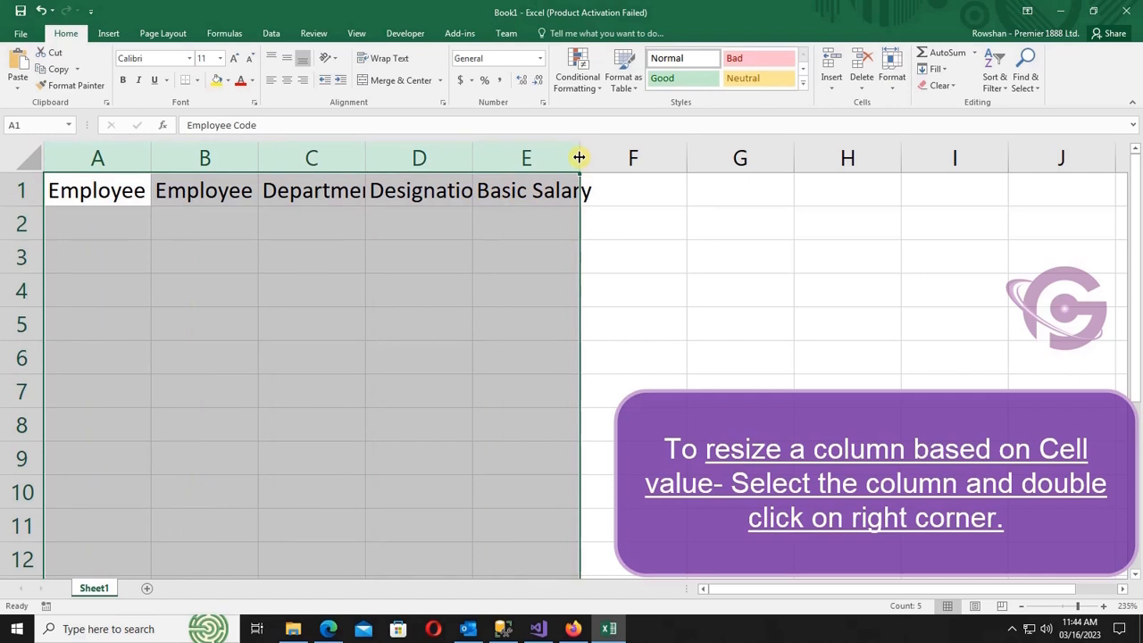
{"action": "double_click", "coordinate": [578, 157]}
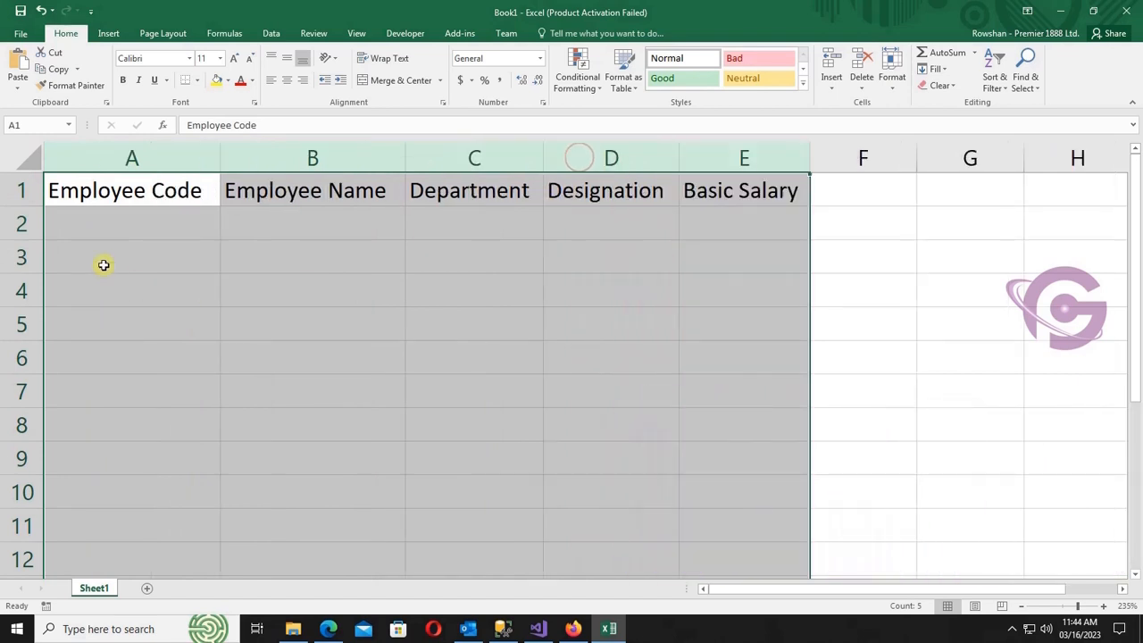
Fill row 2 with the employee's code and name, department I.T., designation EO and basic salary 5000
{"action": "left_click", "coordinate": [133, 221]}
{"action": "type", "text": "O"}
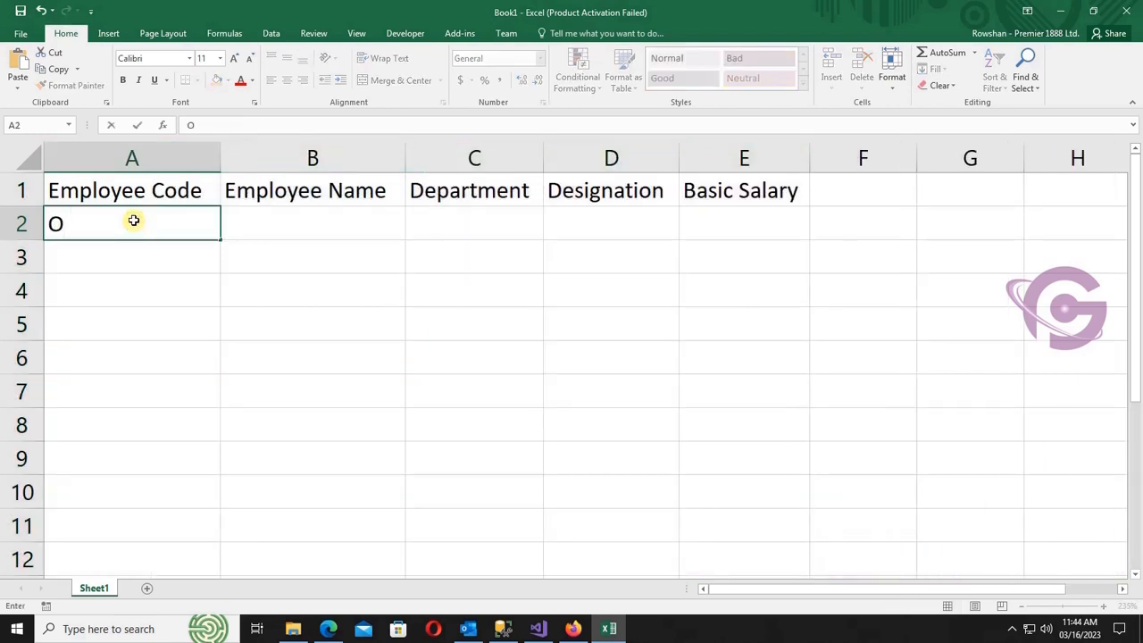
{"action": "type", "text": "-310"}
{"action": "key", "text": "Tab"}
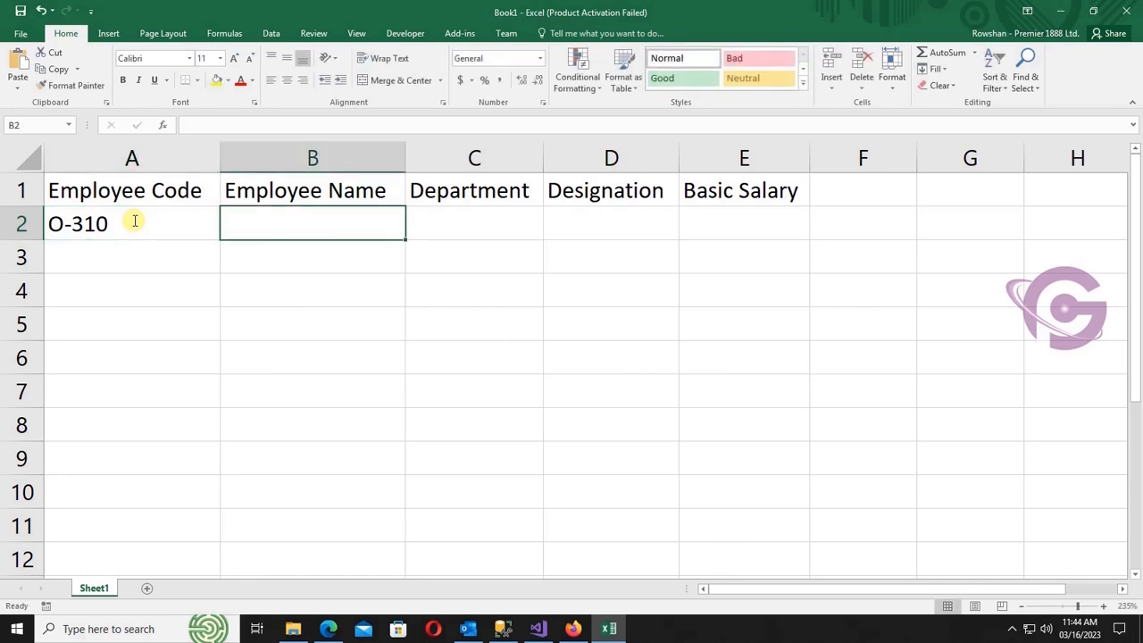
{"action": "type", "text": "Sandy"}
{"action": "key", "text": "Tab"}
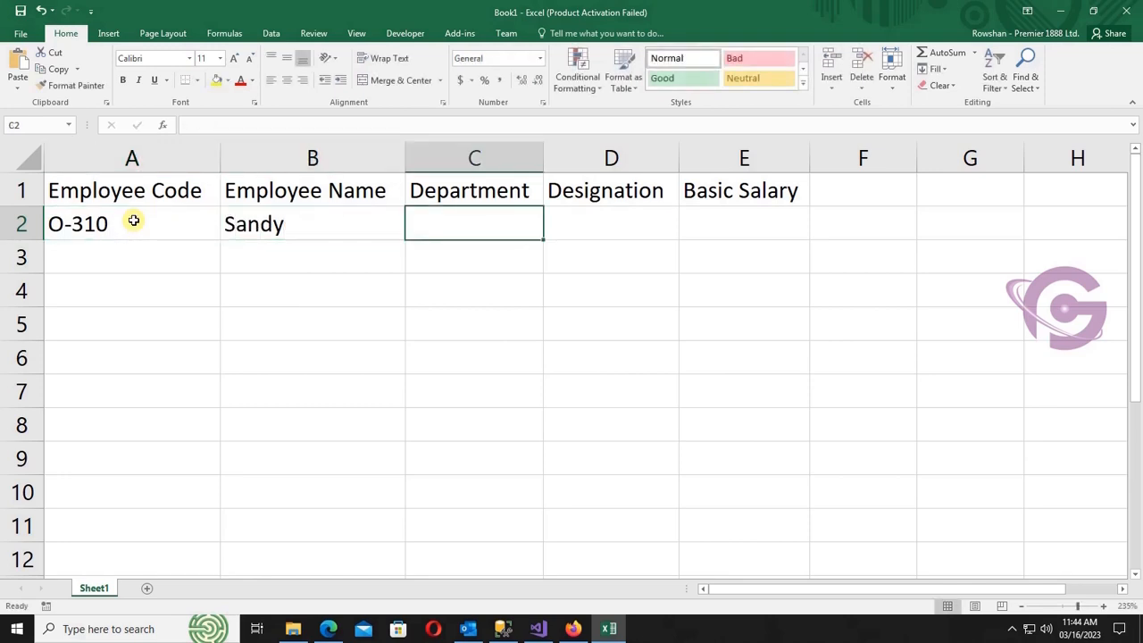
{"action": "type", "text": "I.T."}
{"action": "key", "text": "Tab"}
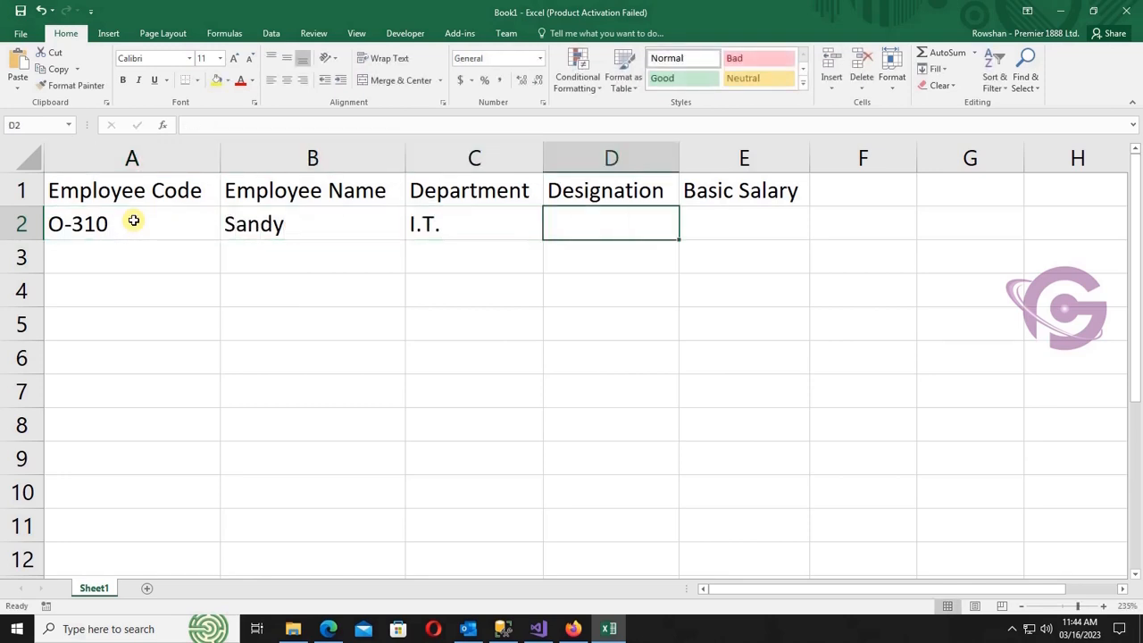
{"action": "type", "text": "EO"}
{"action": "key", "text": "Tab"}
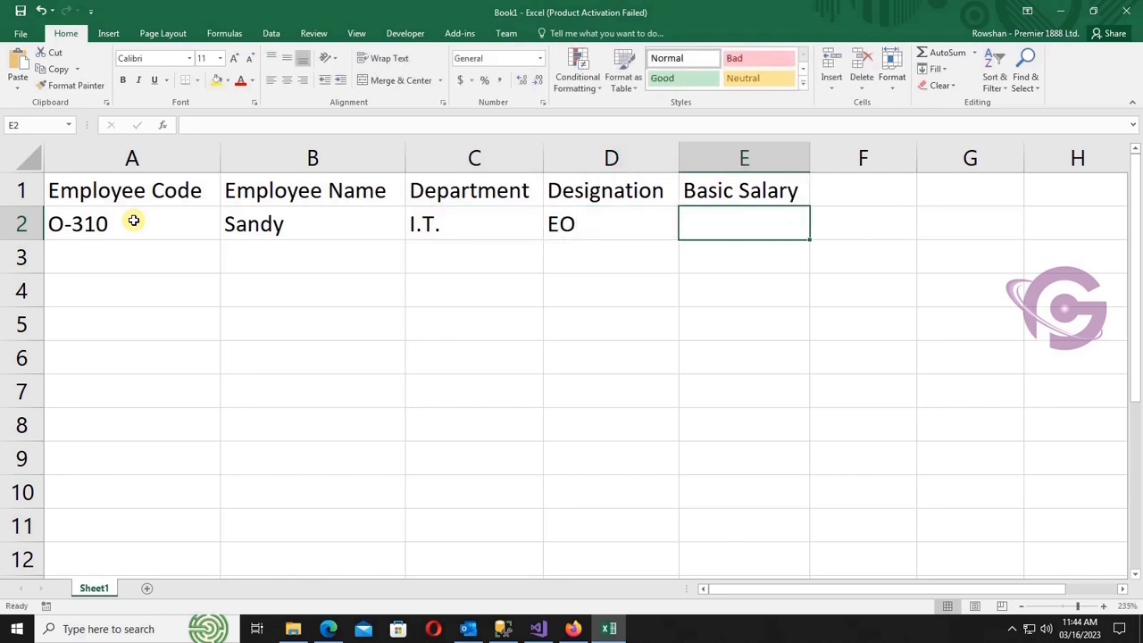
{"action": "type", "text": "5000"}
{"action": "key", "text": "Return"}
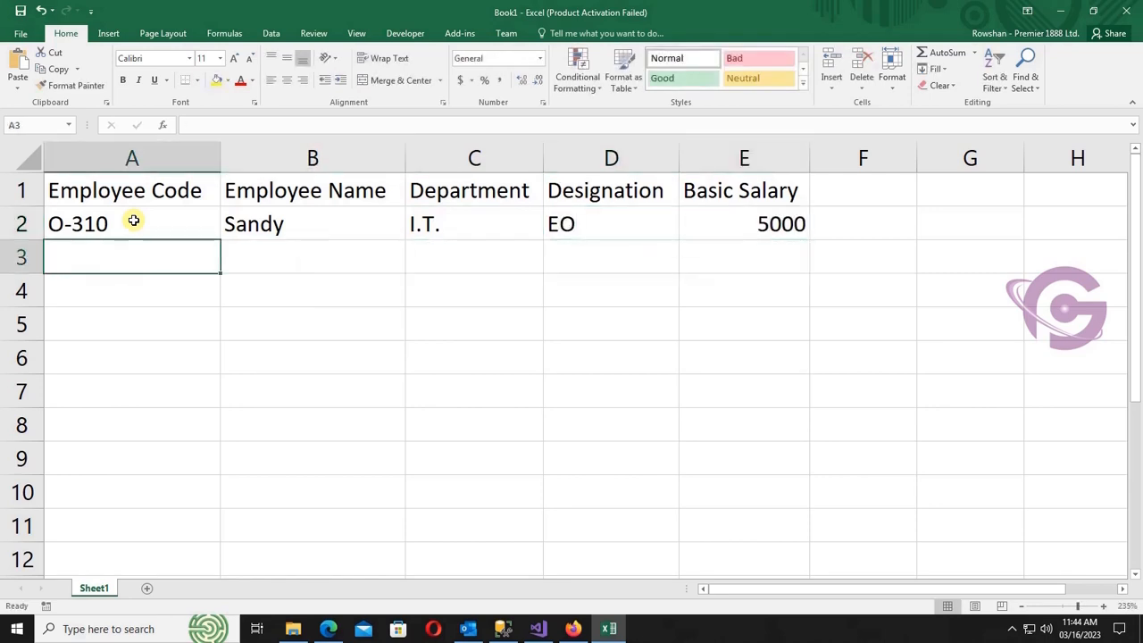
Fill row 3 with the employee's code and name, department I.T., designation SEO and basic salary 7000
{"action": "type", "text": "S-220"}
{"action": "key", "text": "Tab"}
{"action": "type", "text": "Jack"}
{"action": "key", "text": "Tab"}
{"action": "type", "text": "I.T.\tSEO\t7000"}
{"action": "key", "text": "Return"}
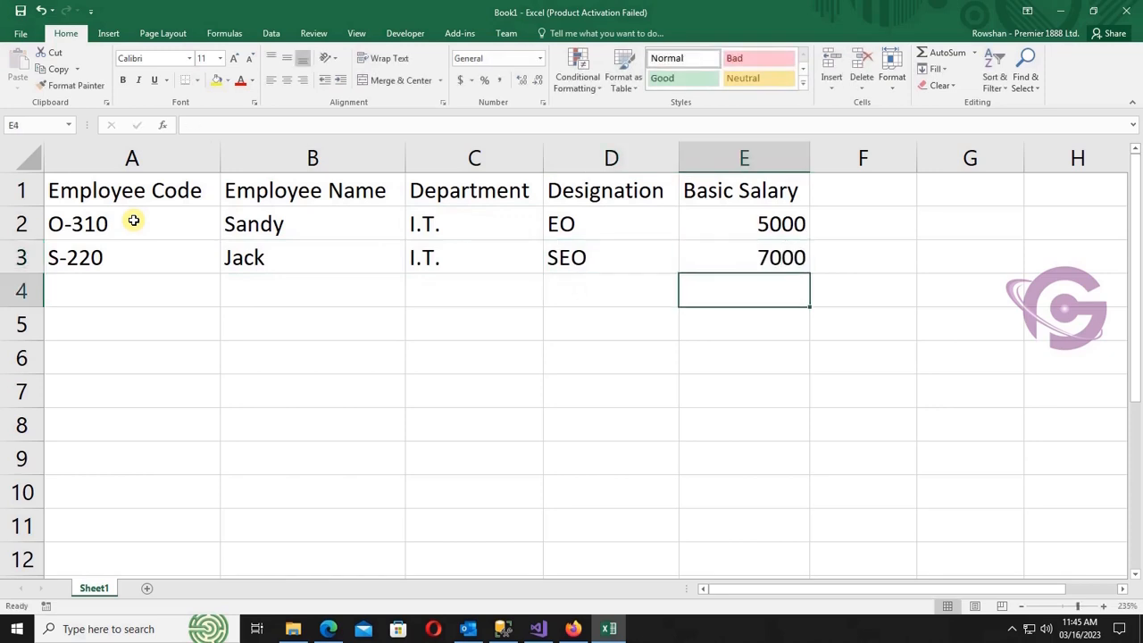
Fill rows 4 and 5 with employee codes and names, plus Accounts, Manager, 8000 and HR, Manager, 5000 respectively
{"action": "type", "text": "O-500\tMartin\tAccounts\tManager\t8000"}
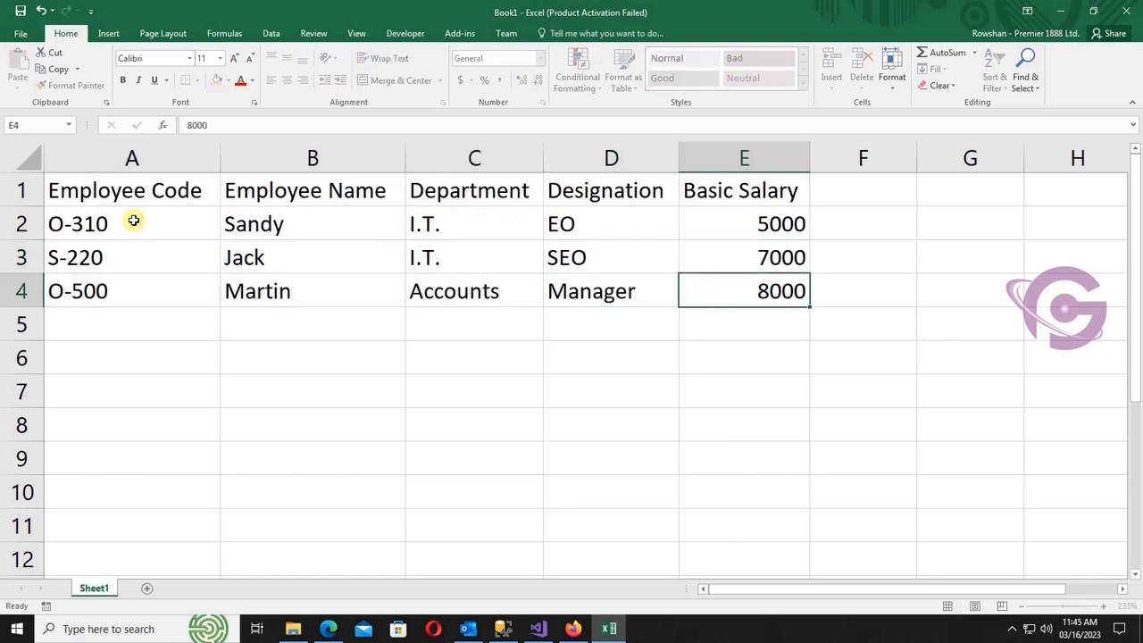
{"action": "key", "text": "Return"}
{"action": "type", "text": "O-215\tDeny\tHR\tManager\t5000"}
{"action": "key", "text": "Return"}
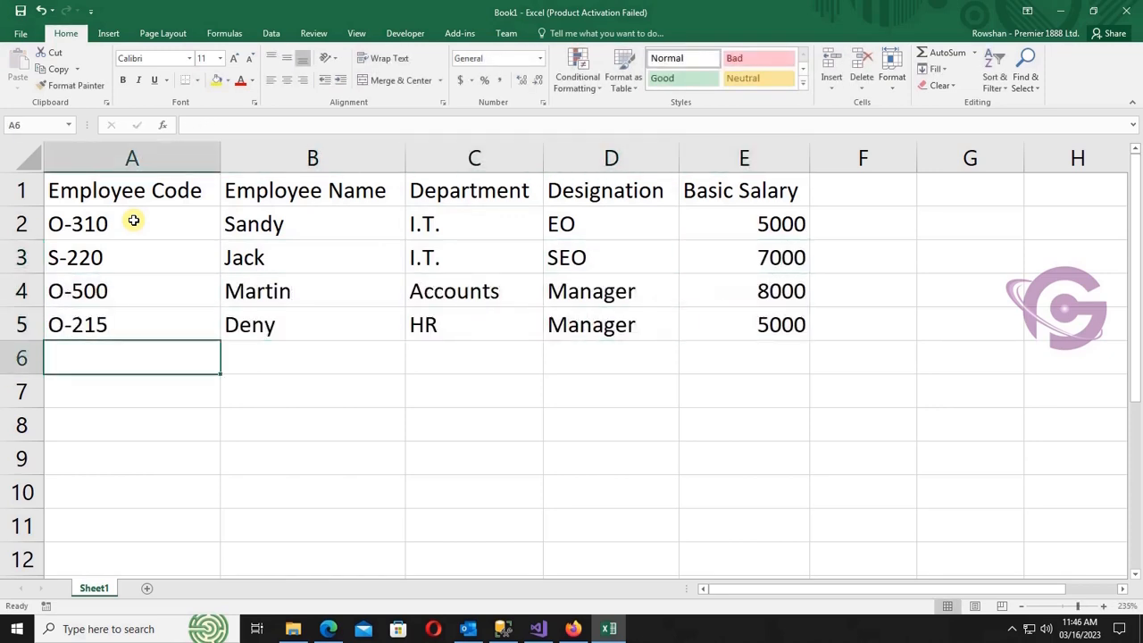
Fill rows 6 and 7 with employee codes and names, plus Accounts, EO, 2000 and Accounts, SEO, 3000 respectively
{"action": "type", "text": "O-108\tRony\tAccounts\tEO\t2000"}
{"action": "key", "text": "Return"}
{"action": "type", "text": "O-210\t"}
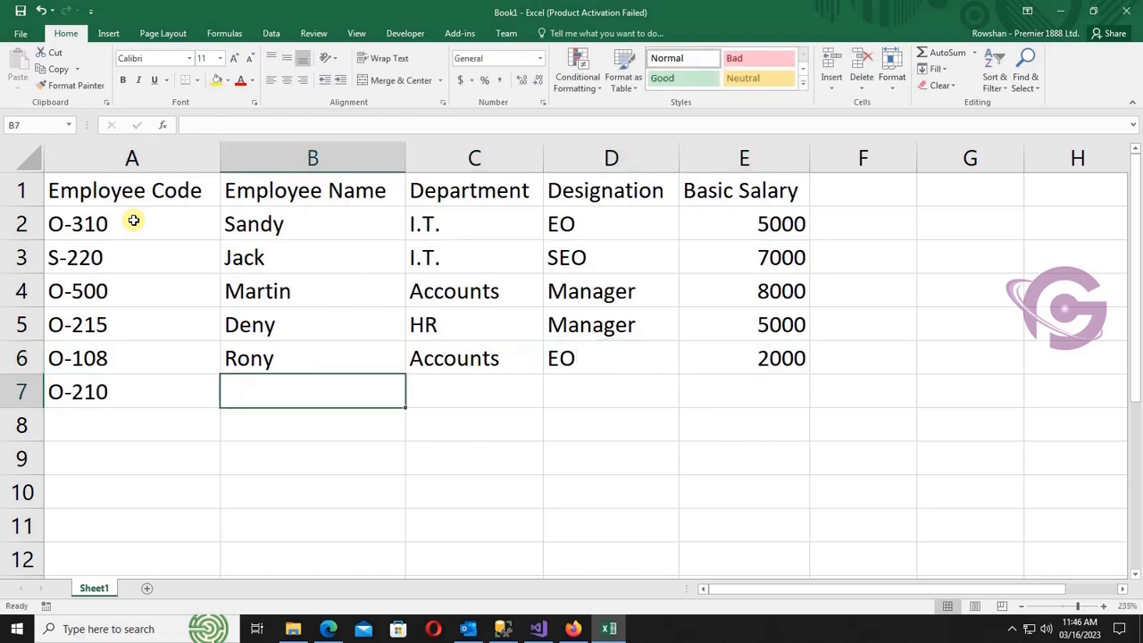
{"action": "type", "text": "Olivia\tAccounts\tSEO\t3000"}
{"action": "key", "text": "Return"}
Fill rows 8 and 9 with employee codes and names, plus HR, SEO, 3200 and HR, SEO, 2500 respectively
{"action": "type", "text": "G-80\tKait\tHR\tSEO\t3200"}
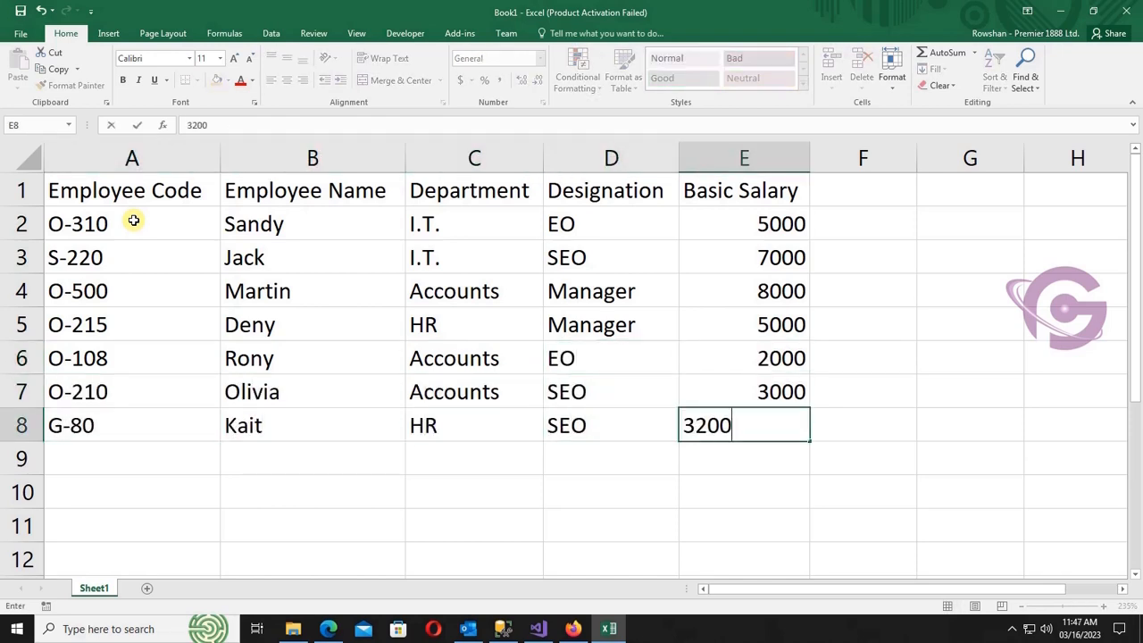
{"action": "key", "text": "Return"}
{"action": "type", "text": "W-80"}
{"action": "key", "text": "Tab"}
{"action": "type", "text": "Nora"}
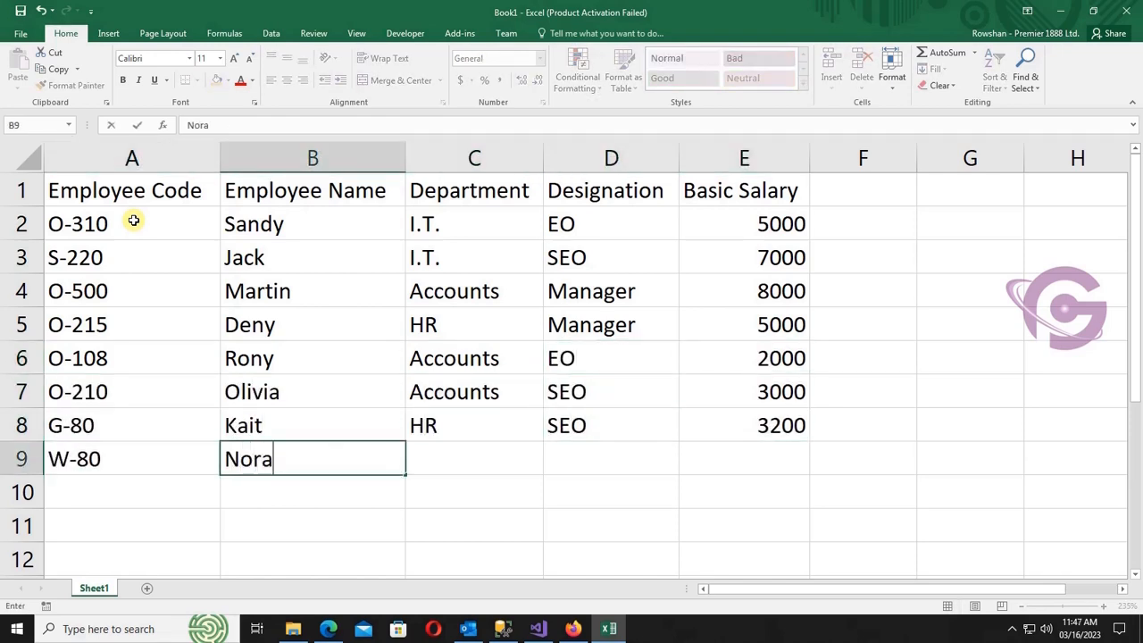
{"action": "key", "text": "Tab"}
{"action": "type", "text": "HR"}
{"action": "key", "text": "Tab"}
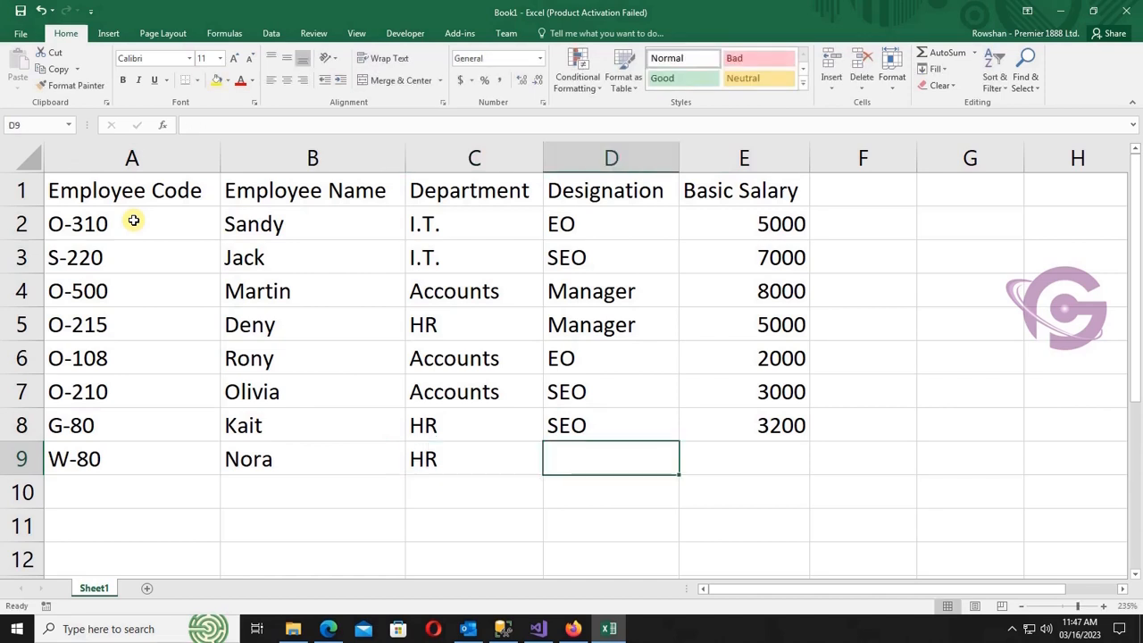
{"action": "type", "text": "SEO"}
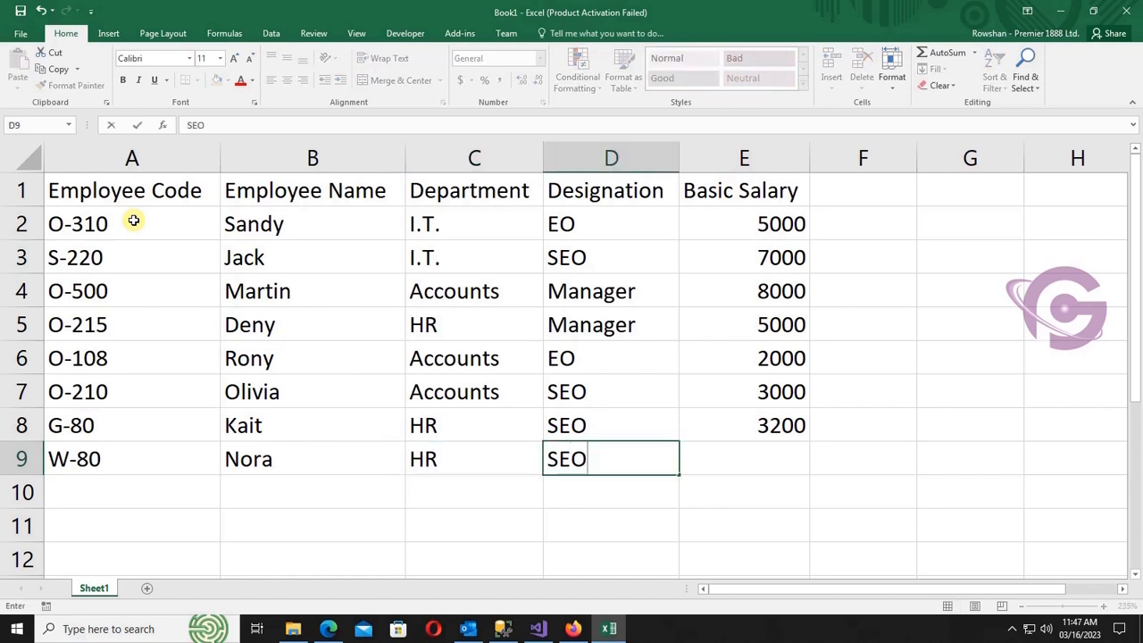
{"action": "key", "text": "Tab"}
{"action": "type", "text": "25"}
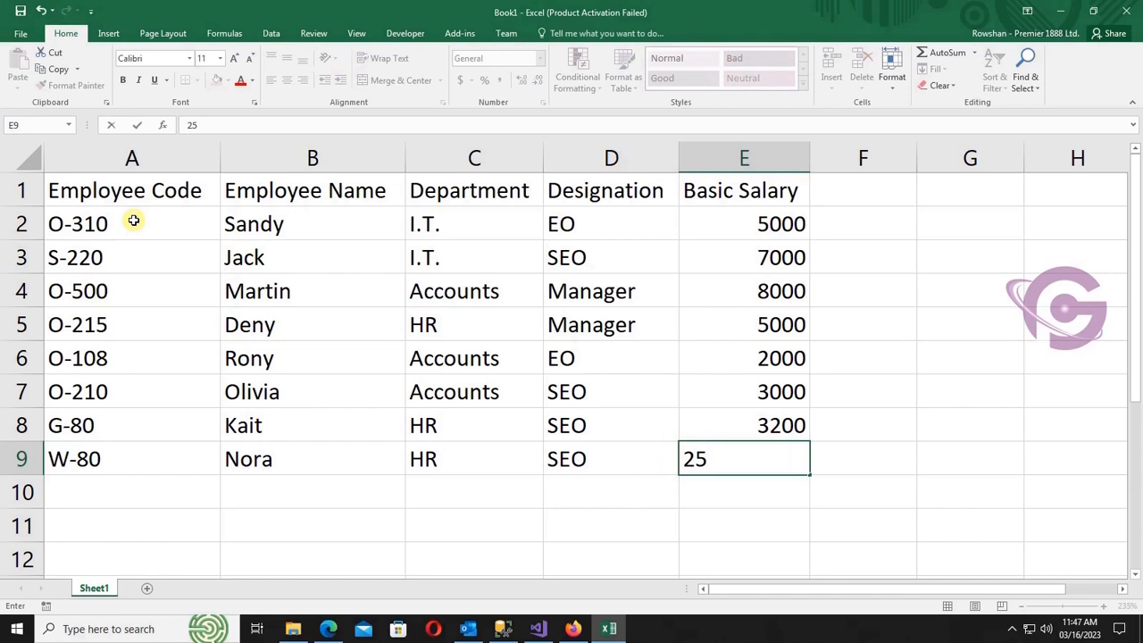
{"action": "key", "text": "Return"}
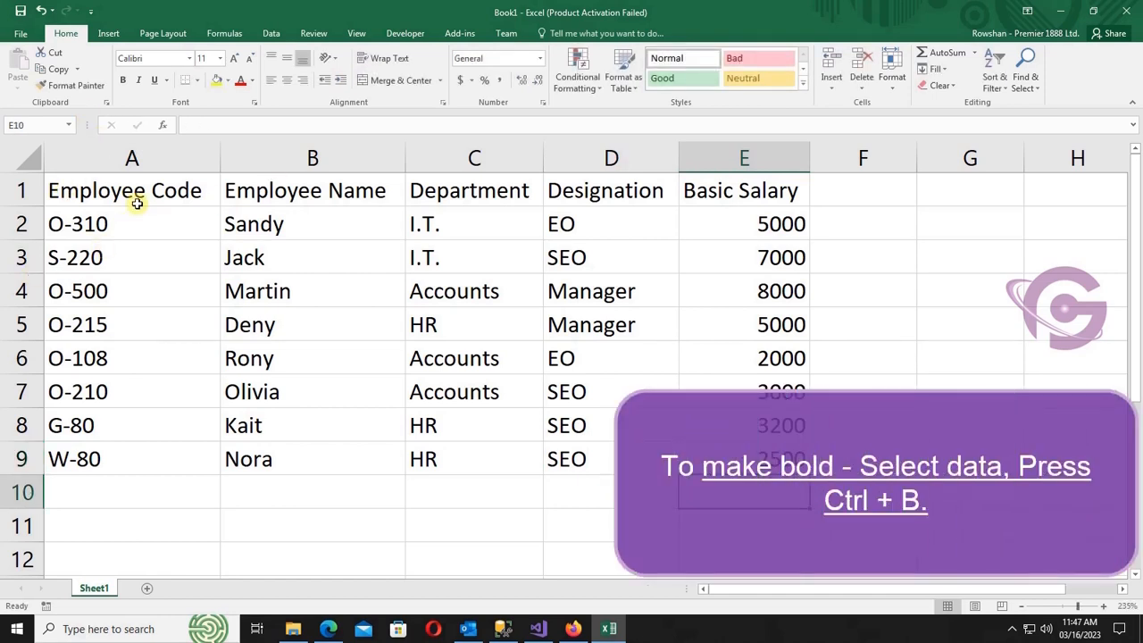
Make the header row A1:E1 bold
{"action": "left_click", "coordinate": [137, 203]}
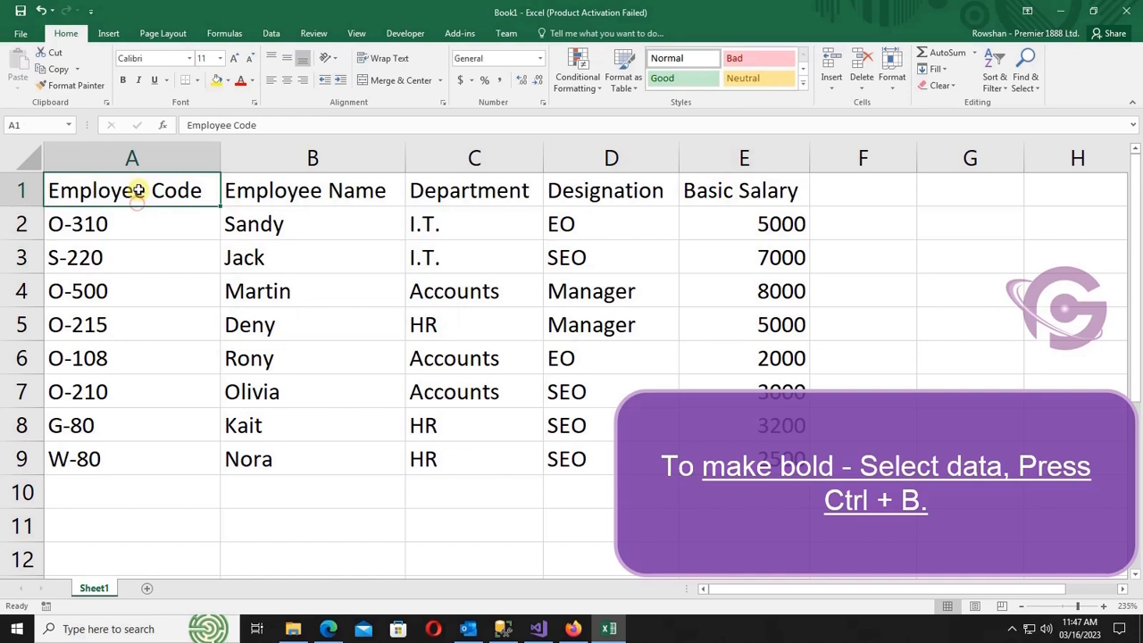
{"action": "left_click", "coordinate": [766, 194], "text": "shift"}
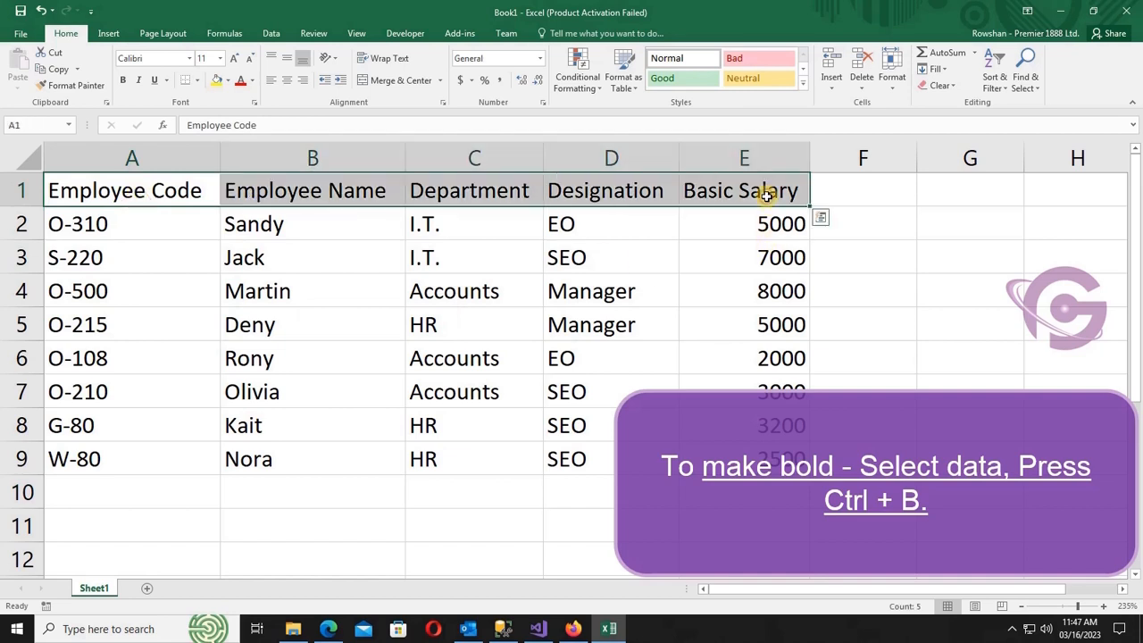
{"action": "left_click", "coordinate": [124, 81]}
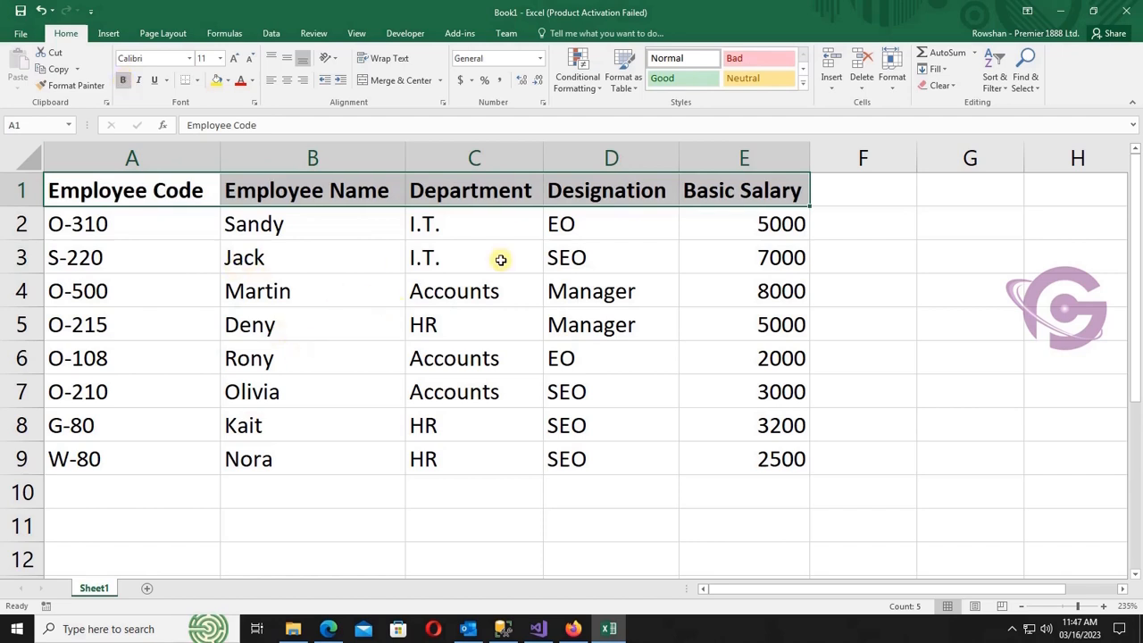
{"action": "left_click", "coordinate": [769, 492]}
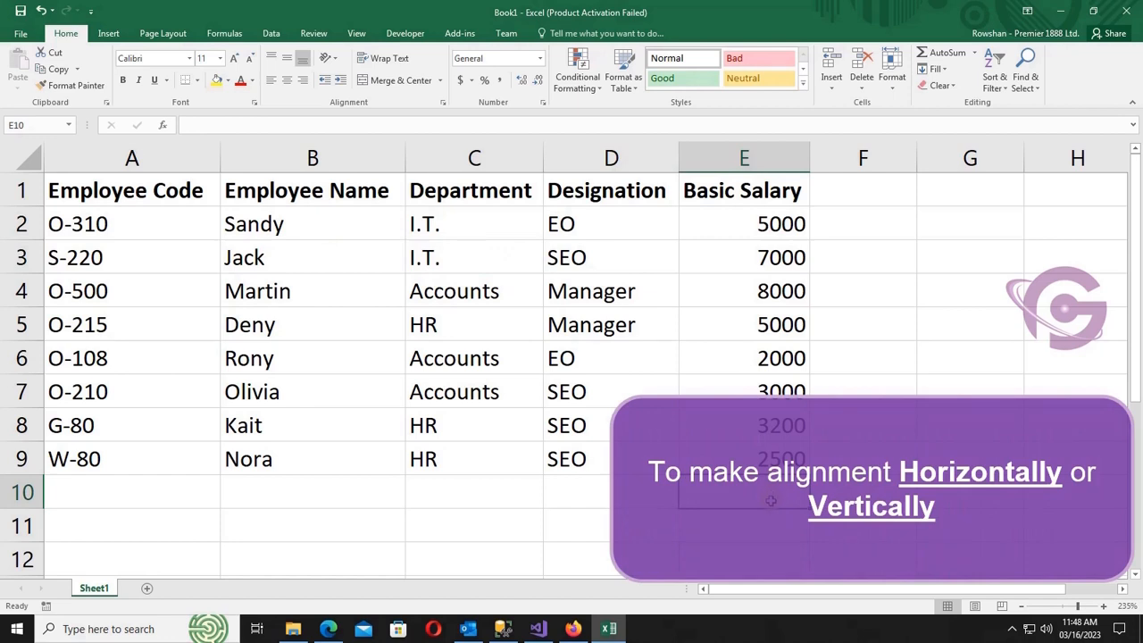
Center the Designation cells D1:D9 horizontally and increase the height of rows 2 to 9
{"action": "left_click_drag", "start_coordinate": [611, 190], "coordinate": [625, 460]}
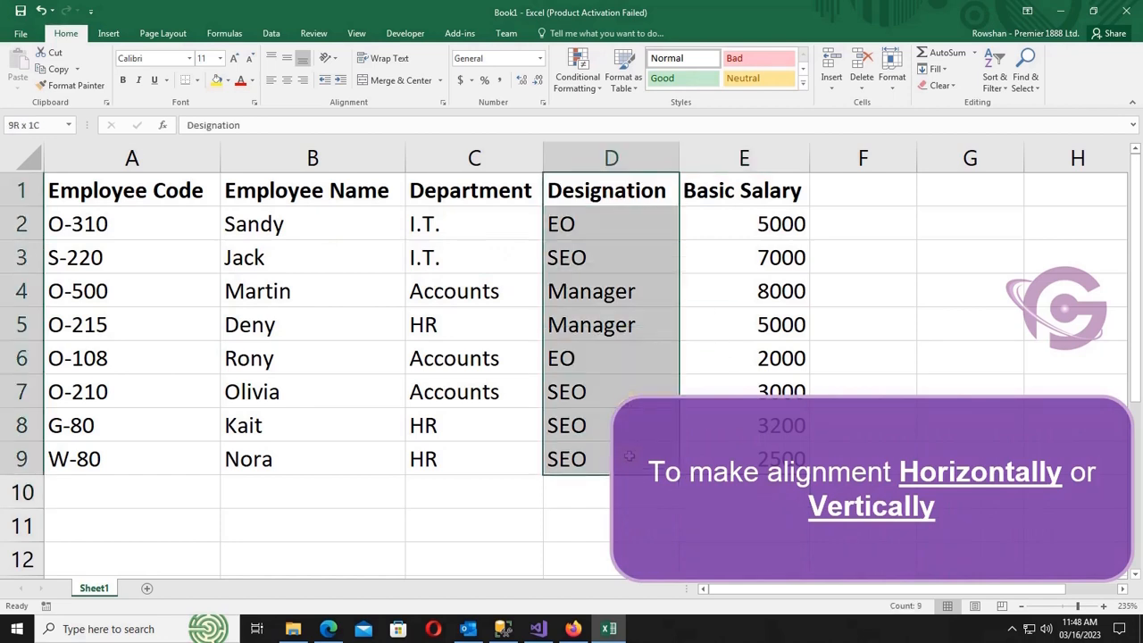
{"action": "left_click", "coordinate": [286, 80]}
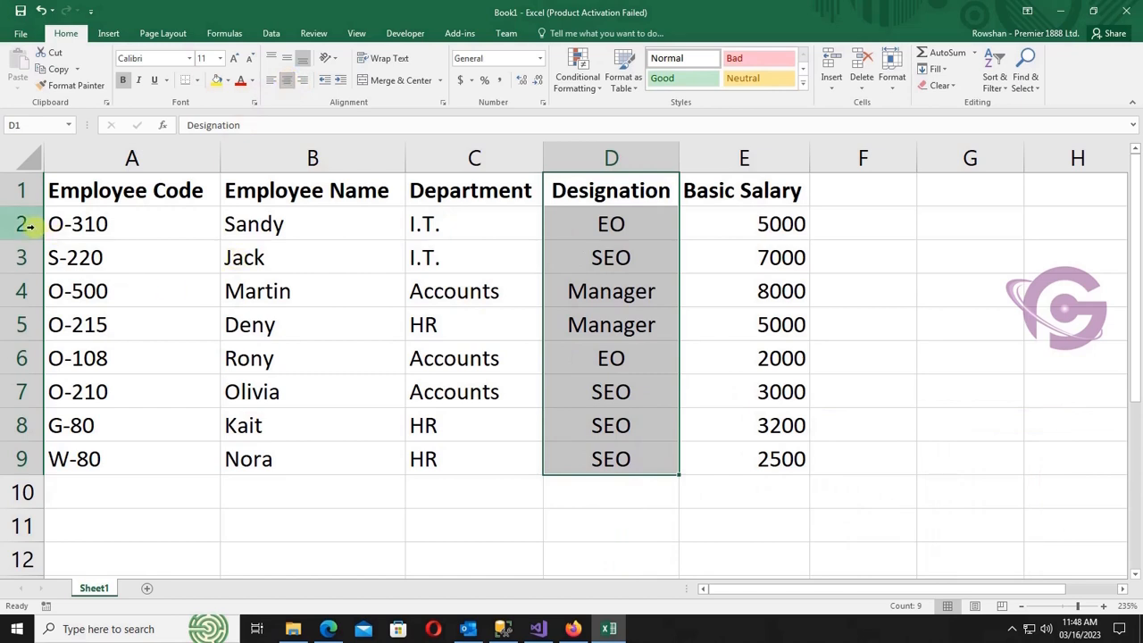
{"action": "left_click_drag", "start_coordinate": [21, 224], "coordinate": [25, 480]}
{"action": "left_click", "coordinate": [608, 386]}
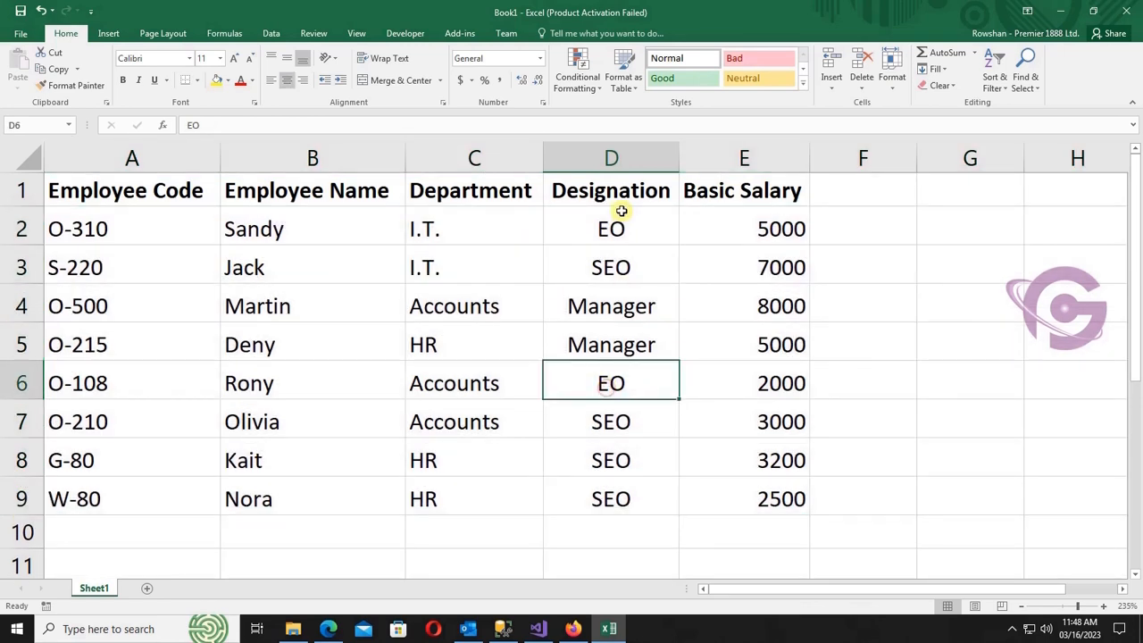
Try top and bottom vertical alignment on the designations in D2:D9 and finish with middle alignment
{"action": "left_click_drag", "start_coordinate": [622, 228], "coordinate": [635, 483]}
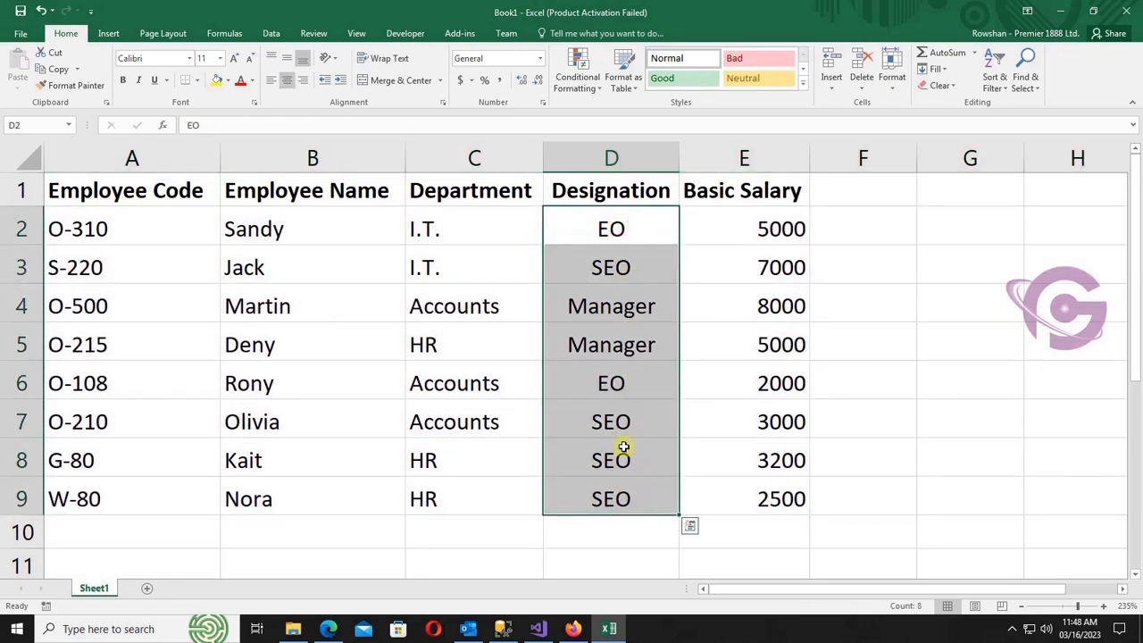
{"action": "left_click", "coordinate": [286, 59]}
{"action": "left_click", "coordinate": [271, 59]}
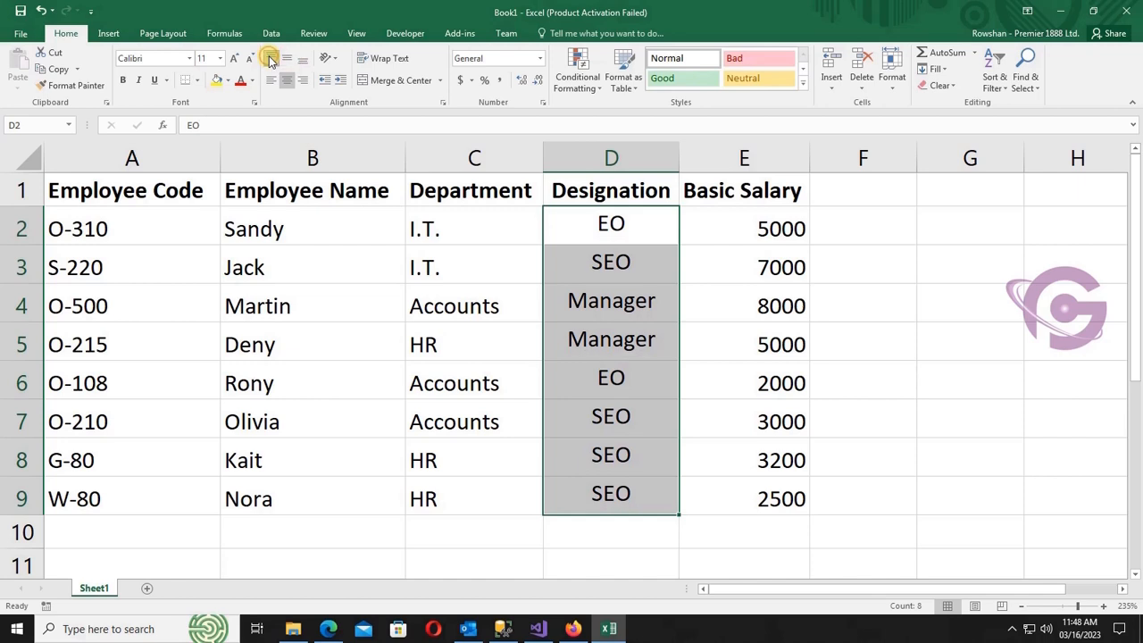
{"action": "left_click", "coordinate": [302, 60]}
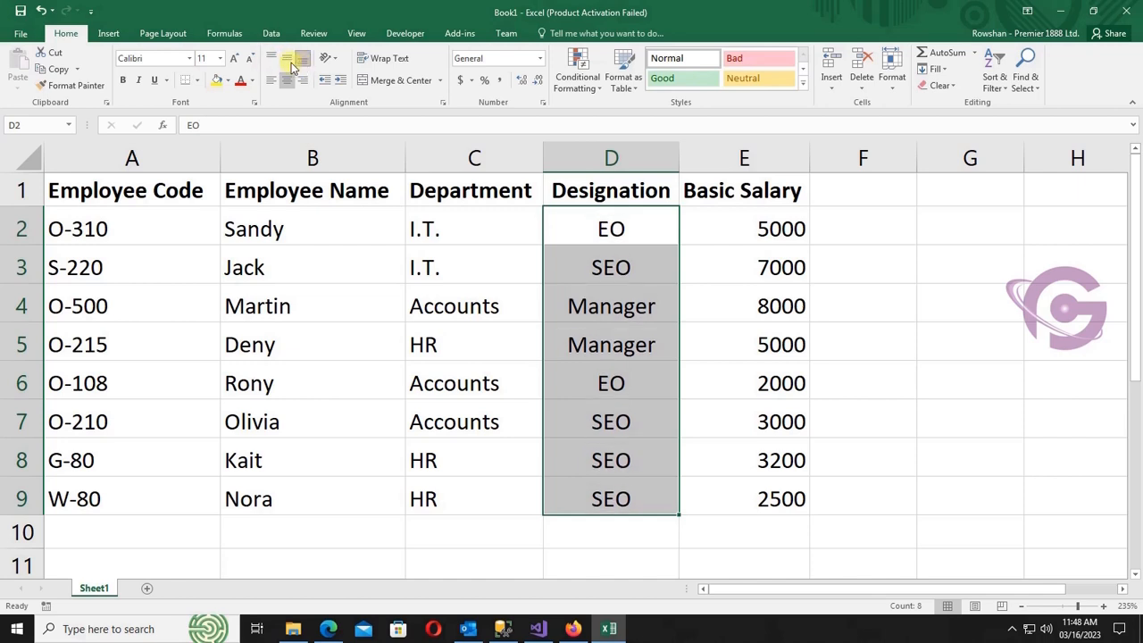
{"action": "left_click", "coordinate": [285, 59]}
{"action": "left_click", "coordinate": [640, 305]}
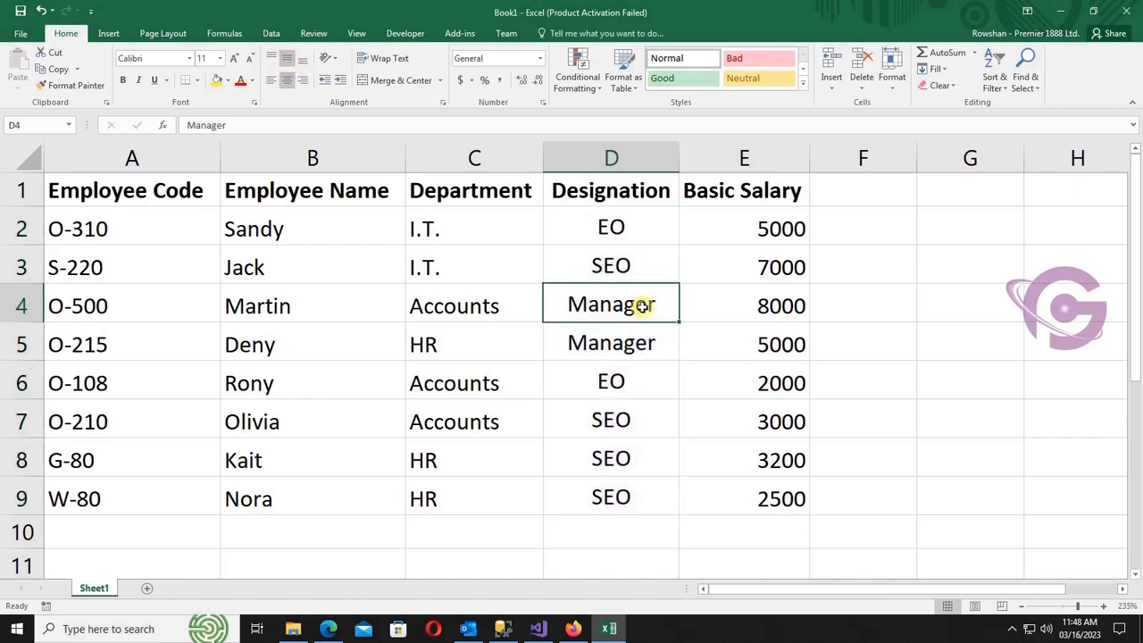
Total the basic salaries E2:E9 in cell E10 with AutoSum
{"action": "left_click", "coordinate": [766, 211]}
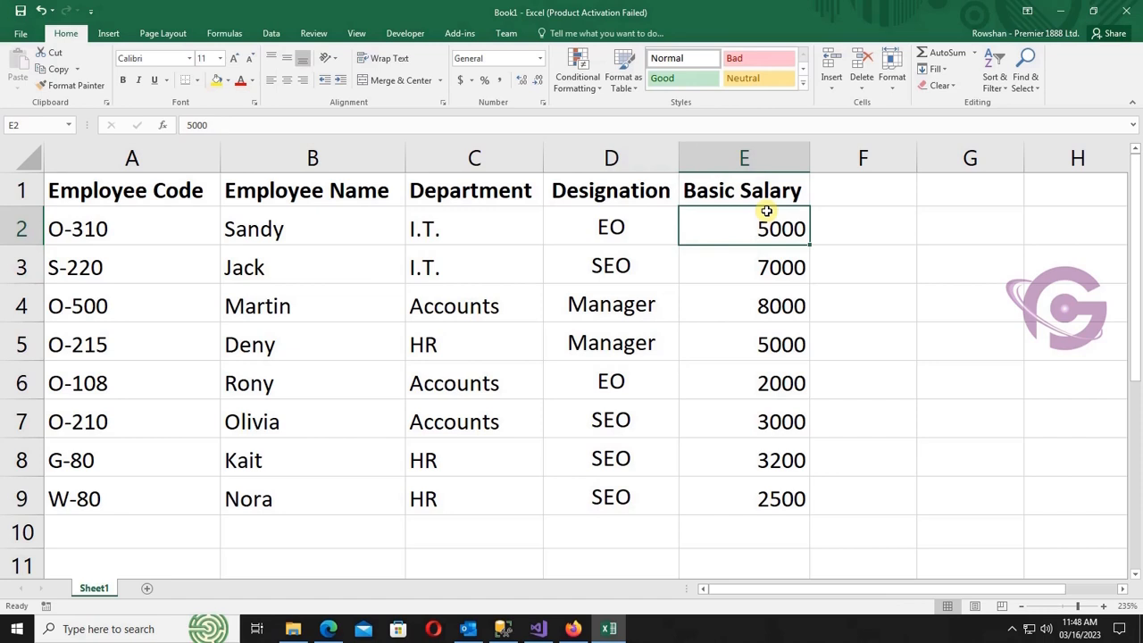
{"action": "left_click", "coordinate": [761, 530]}
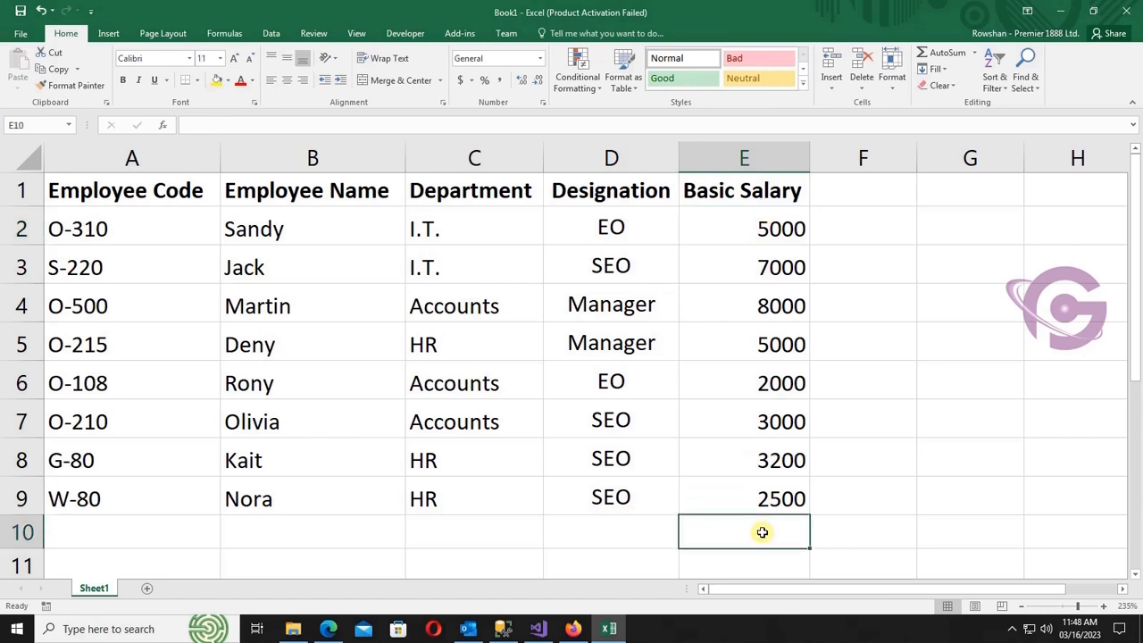
{"action": "left_click", "coordinate": [946, 54]}
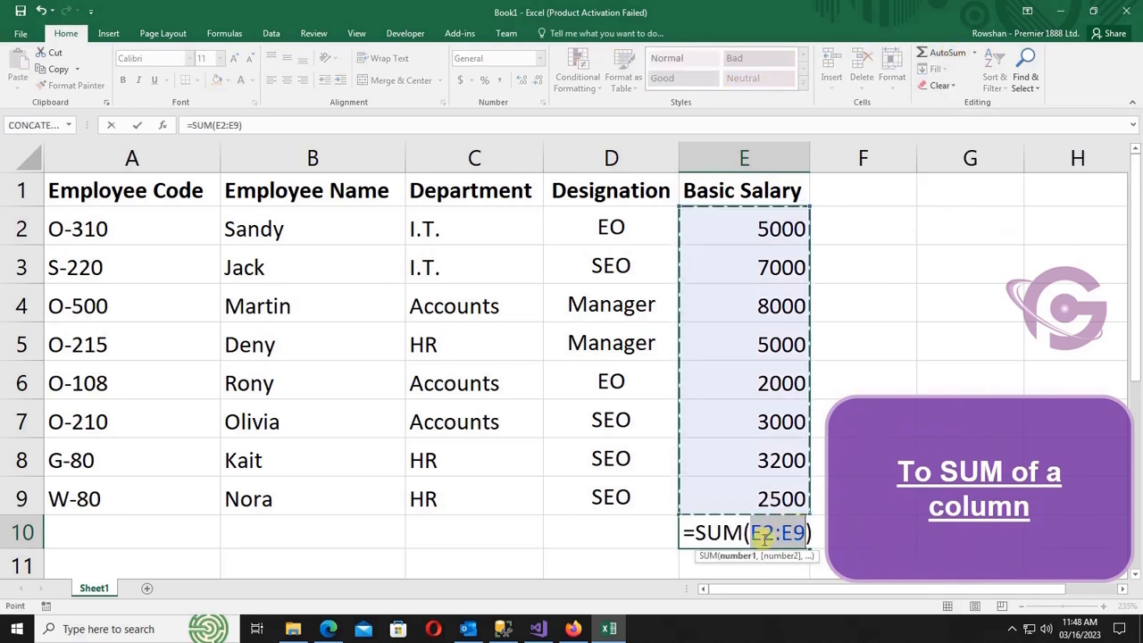
{"action": "key", "text": "Return"}
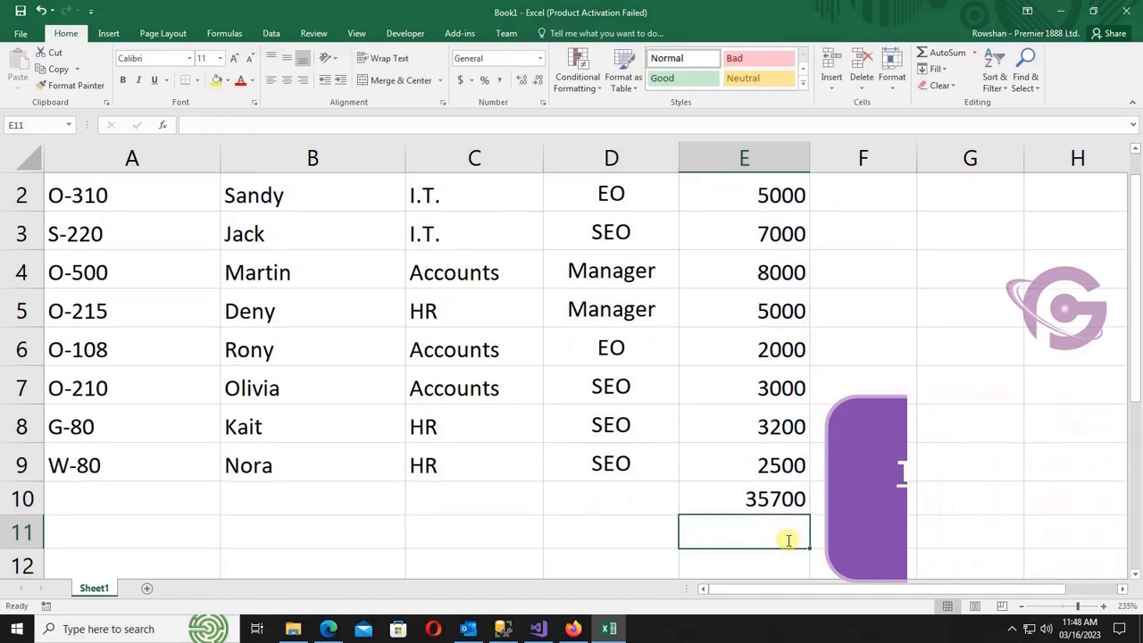
Enter the label Total in A10 and make cells A10:B10 bold
{"action": "left_click", "coordinate": [152, 502]}
{"action": "type", "text": "T"}
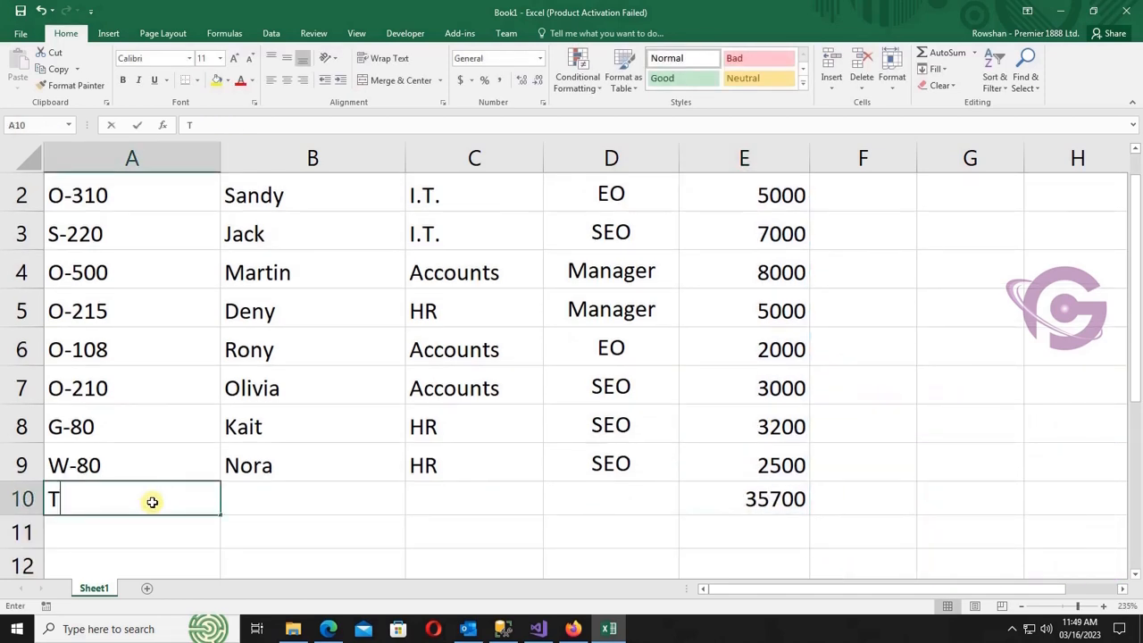
{"action": "type", "text": "otal"}
{"action": "key", "text": "Right"}
{"action": "key", "text": "shift+Left"}
{"action": "key", "text": "ctrl+b"}
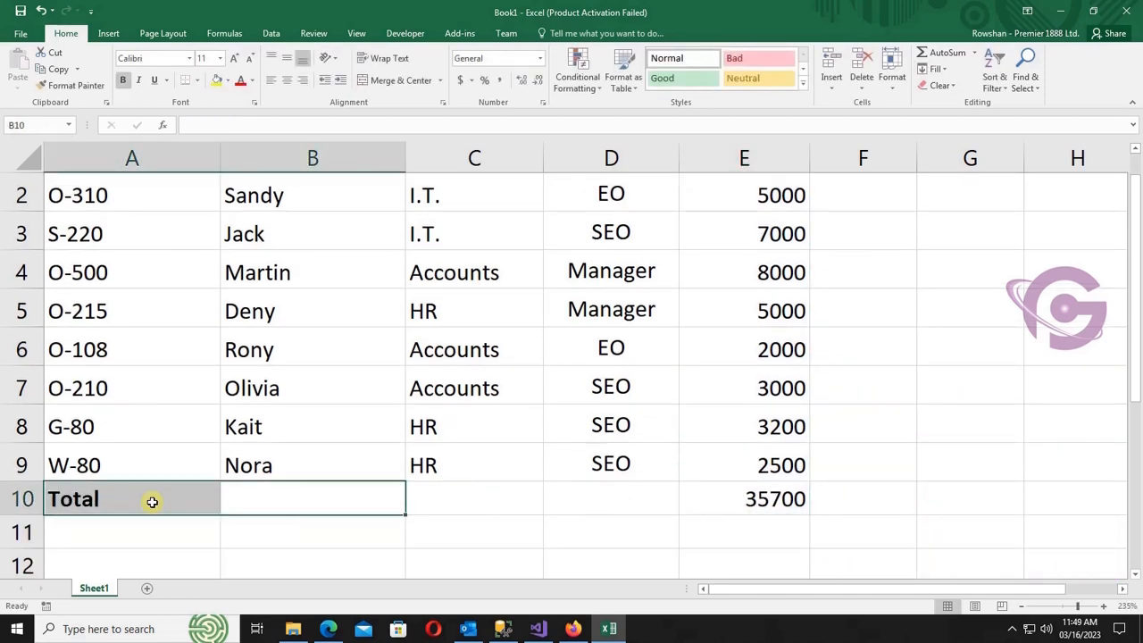
Replace the AutoSum result in E10 with a manually written =SUM(E2:E9) formula and check the summed range E2:E9
{"action": "key", "text": "Right"}
{"action": "key", "text": "Right"}
{"action": "key", "text": "Right"}
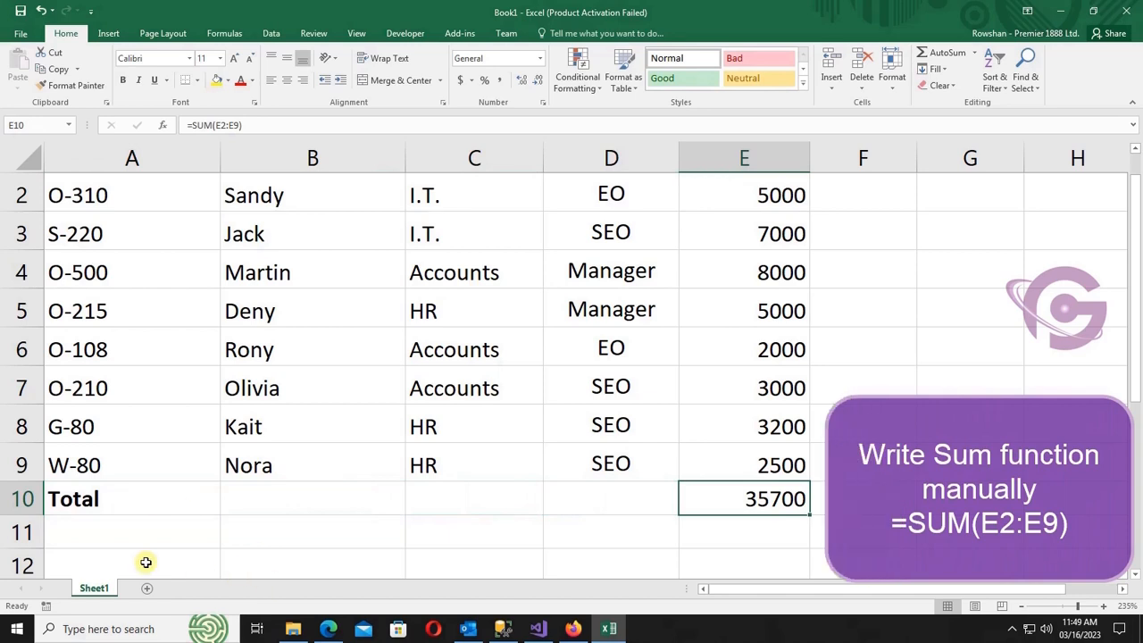
{"action": "key", "text": "Delete"}
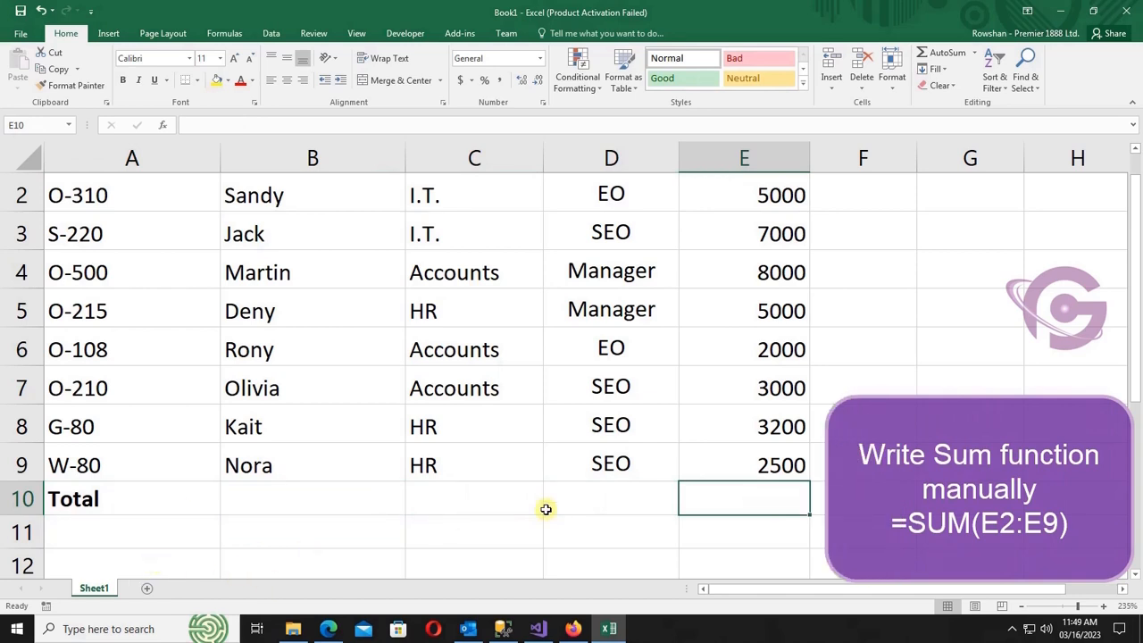
{"action": "type", "text": "=sum"}
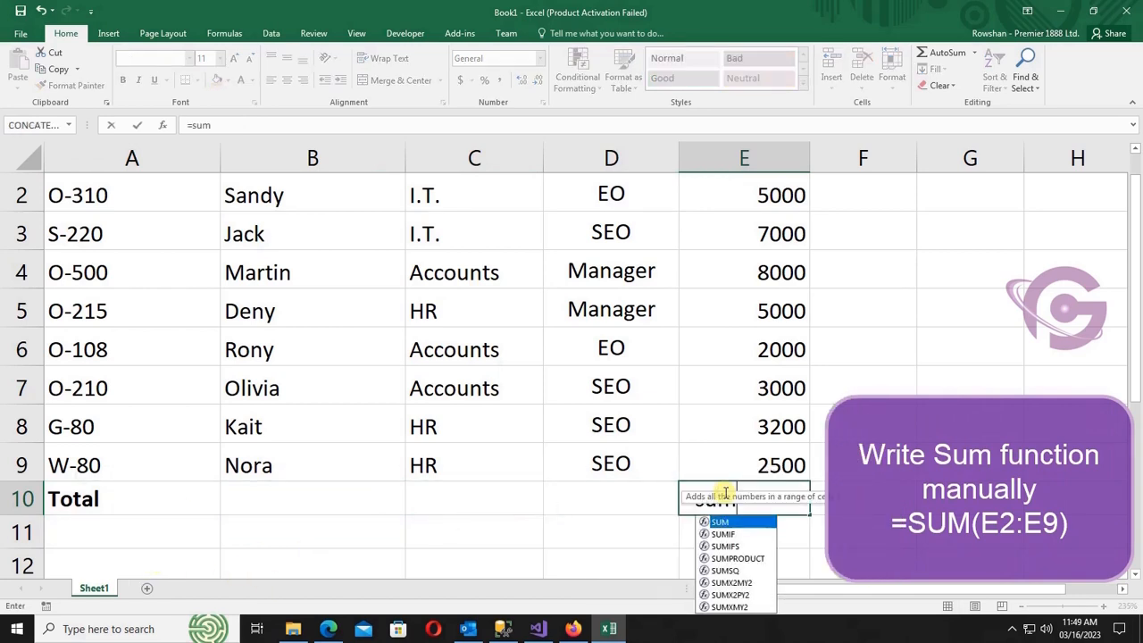
{"action": "type", "text": "(E2"}
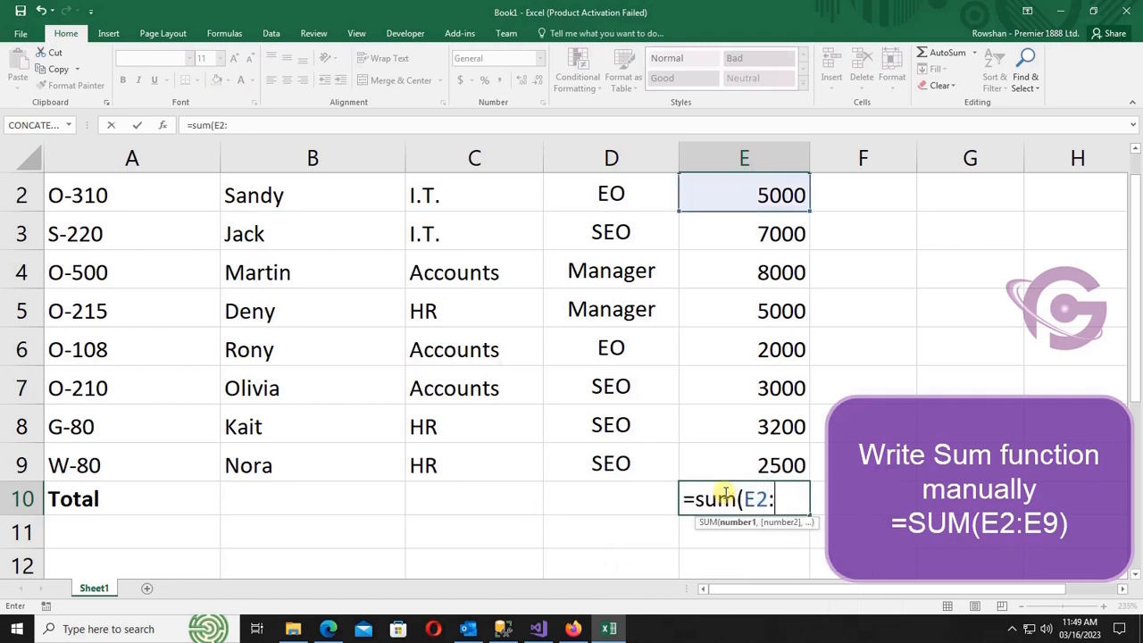
{"action": "type", "text": ":E"}
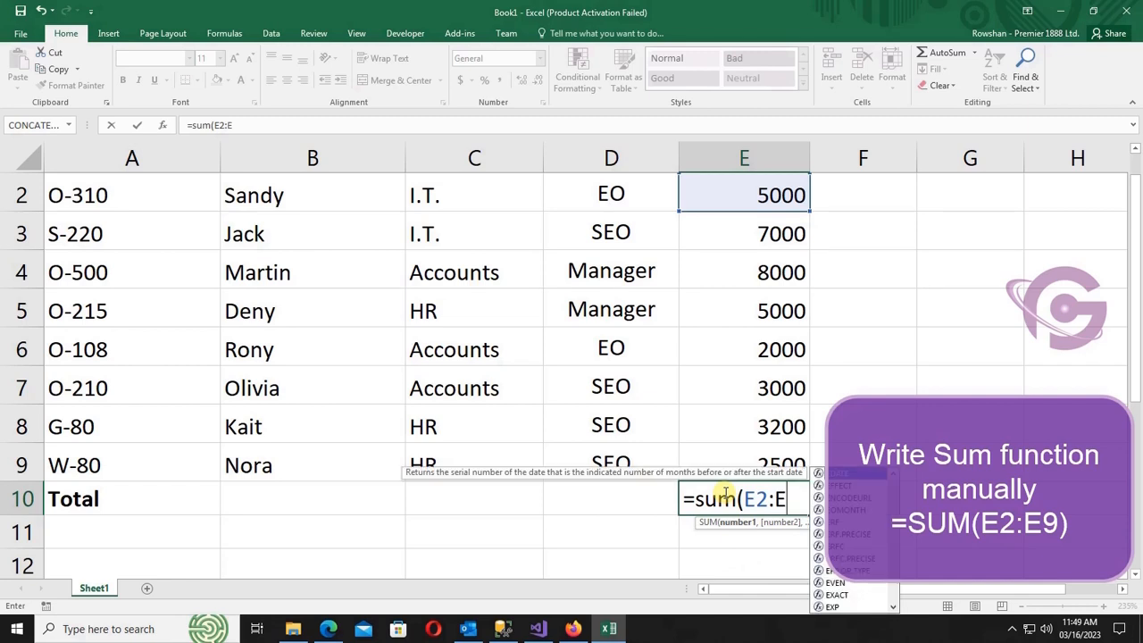
{"action": "type", "text": "9"}
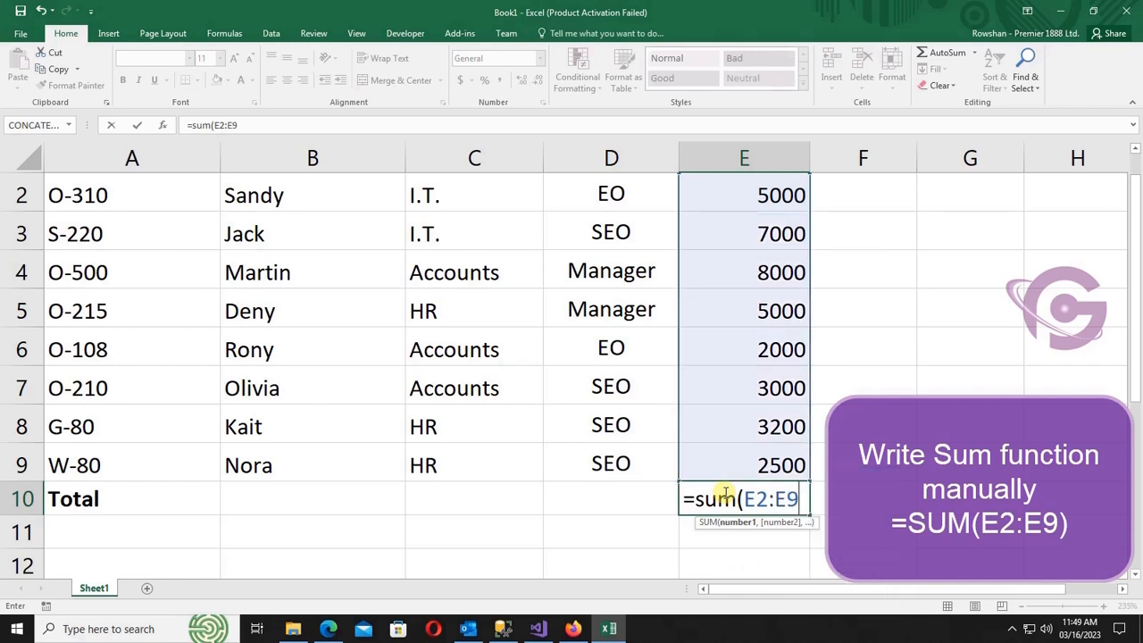
{"action": "key", "text": "Return"}
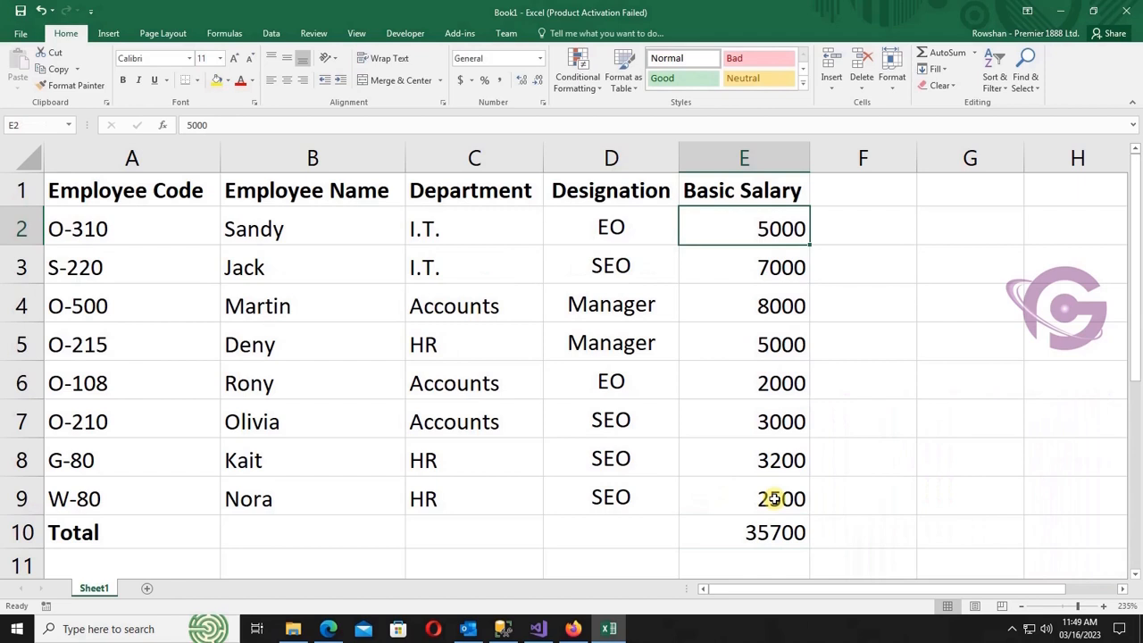
{"action": "left_click", "coordinate": [773, 498]}
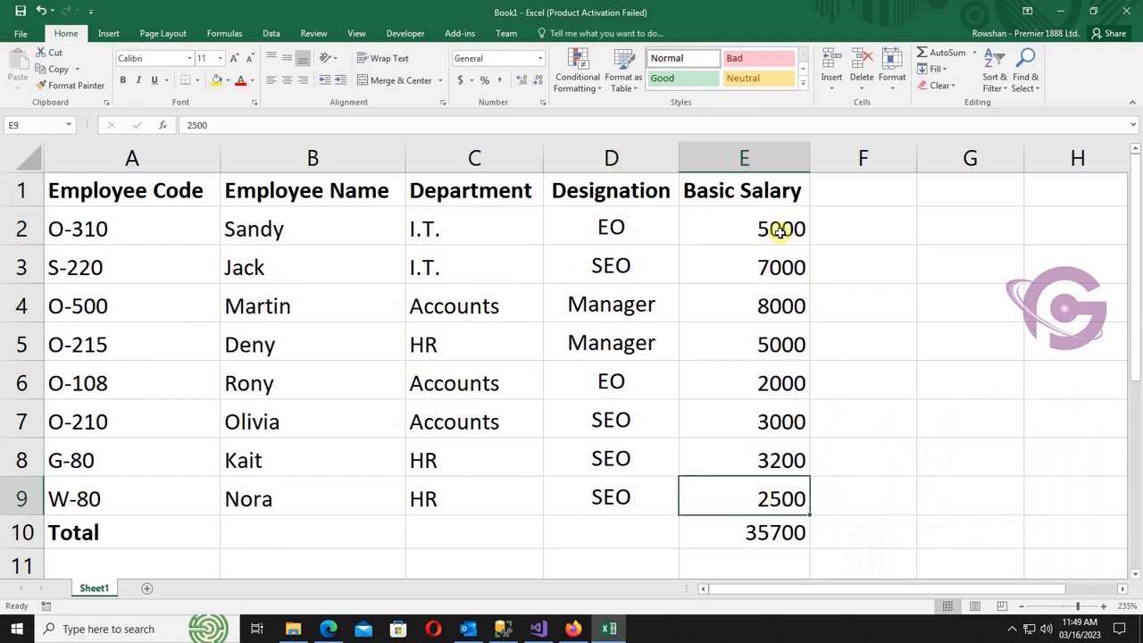
{"action": "left_click_drag", "start_coordinate": [783, 230], "coordinate": [785, 496]}
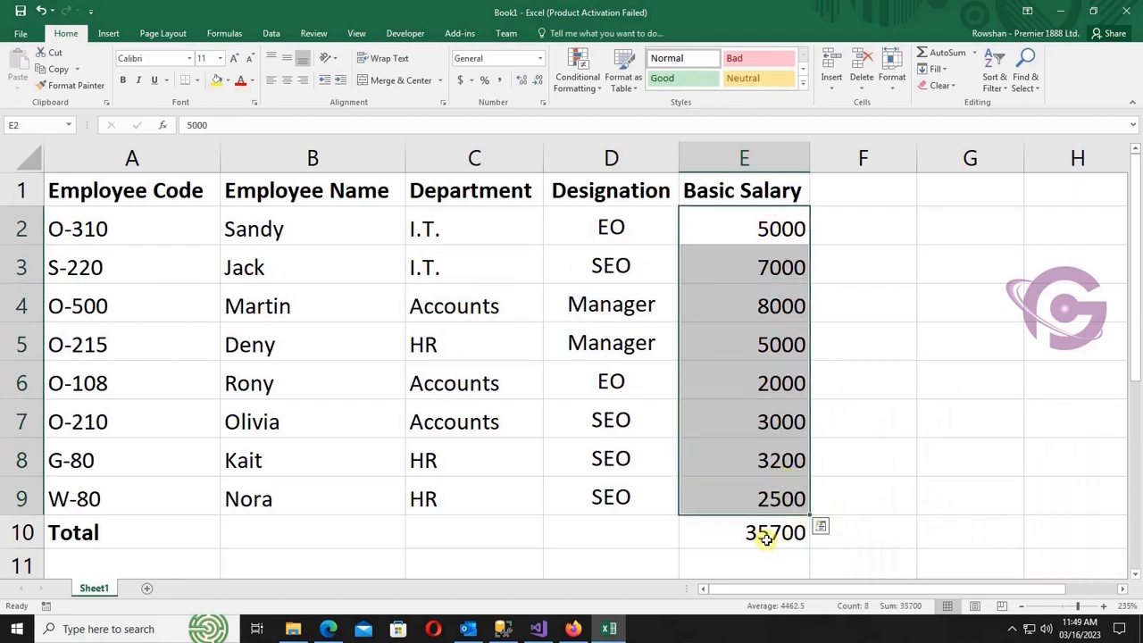
Add the heading House Rent in F1 and autofit the width of column F
{"action": "left_click", "coordinate": [862, 192]}
{"action": "type", "text": "Hous"}
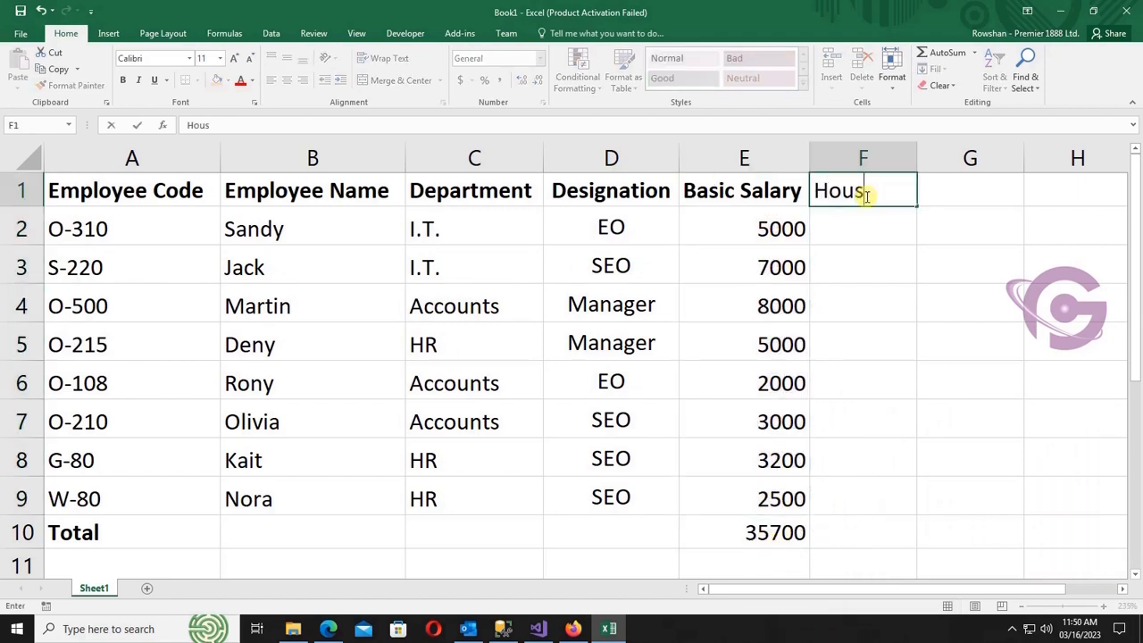
{"action": "type", "text": "e Rent"}
{"action": "key", "text": "Return"}
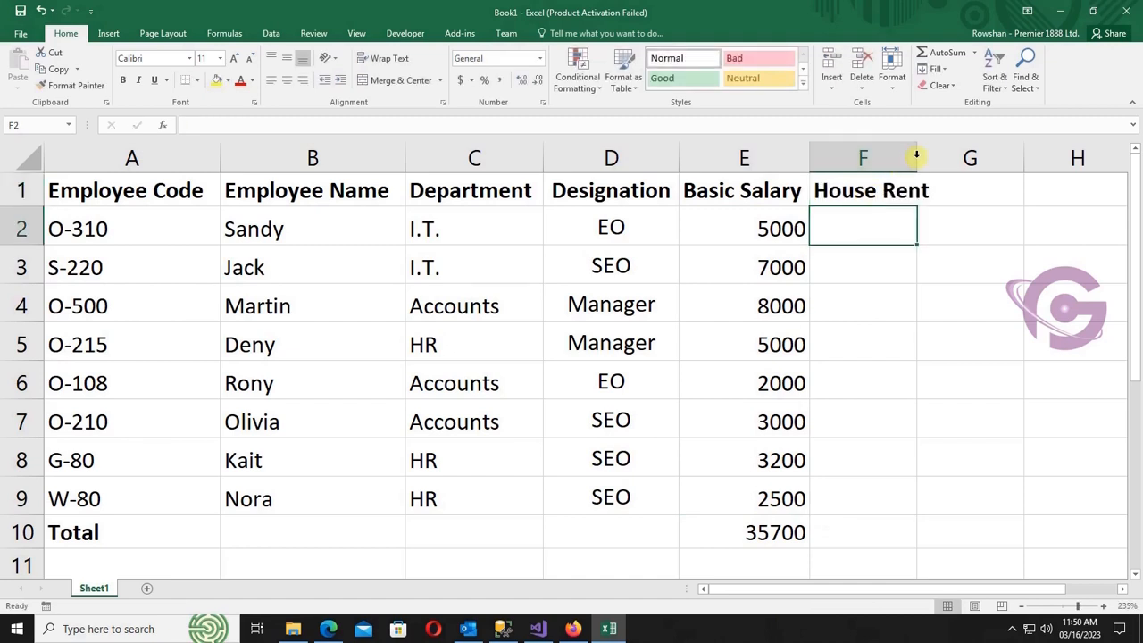
{"action": "double_click", "coordinate": [916, 158]}
Calculate the first house rent in F2 as 10% of the basic salary with =E2*10%
{"action": "type", "text": "="}
{"action": "left_click", "coordinate": [759, 230]}
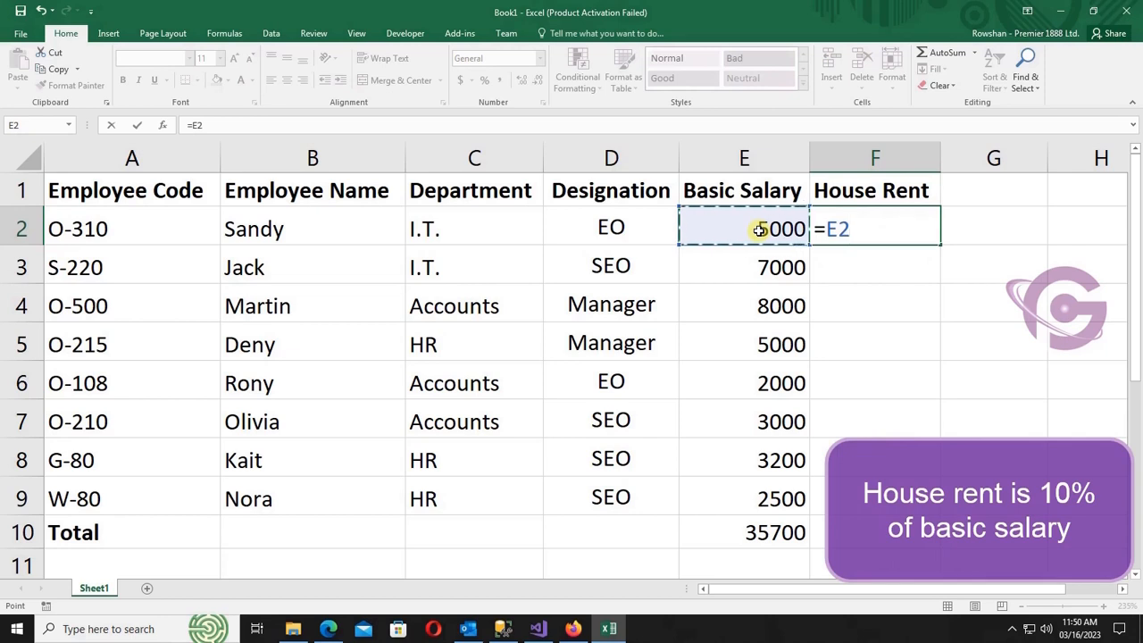
{"action": "type", "text": "*1"}
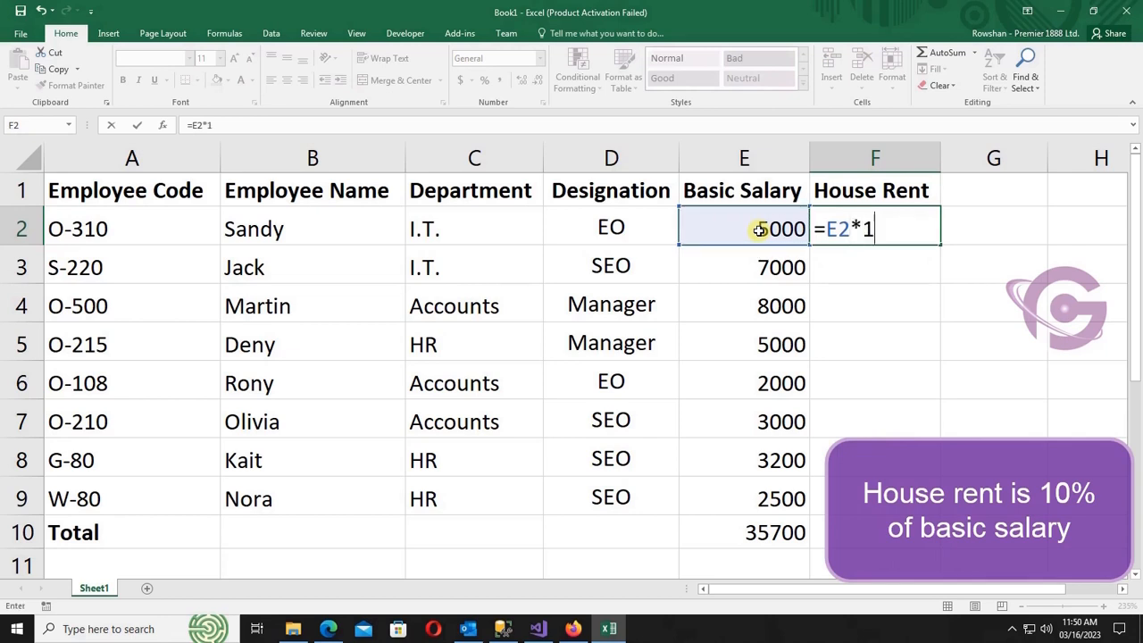
{"action": "type", "text": "0"}
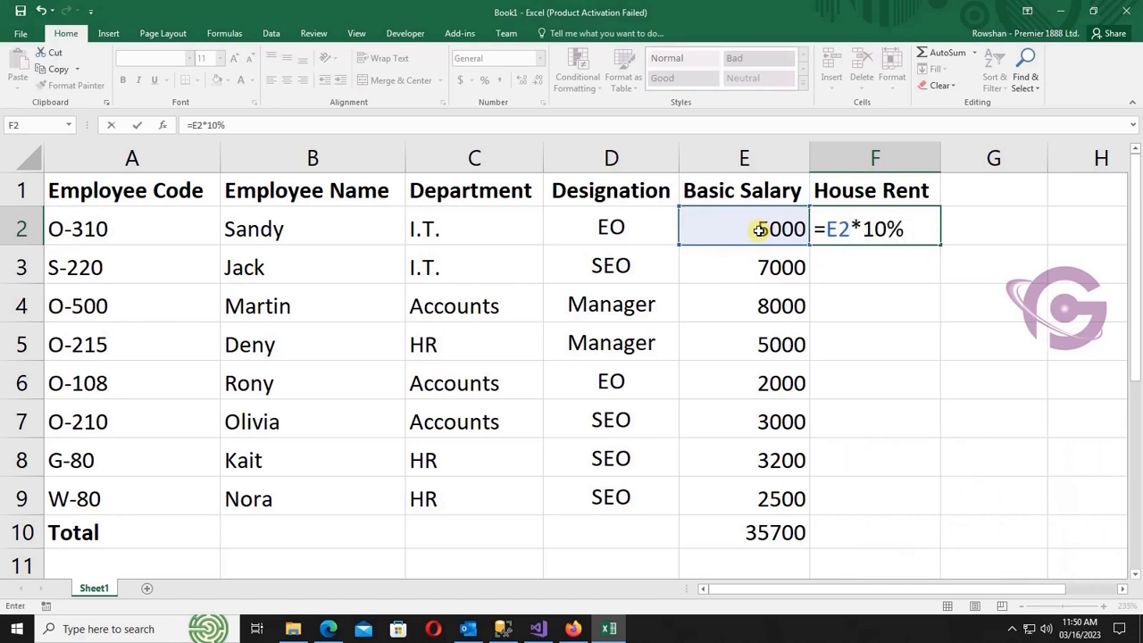
{"action": "key", "text": "Return"}
Try copying the house rent formula from F2 and pasting it into F3:F10, and undo the paste
{"action": "left_click", "coordinate": [915, 228]}
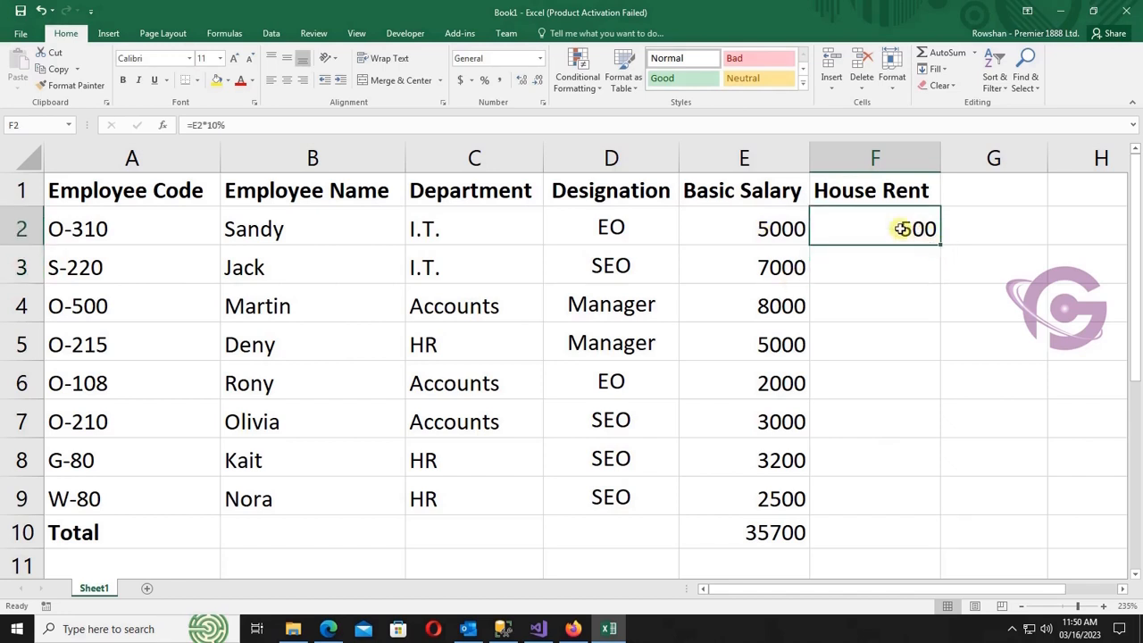
{"action": "right_click", "coordinate": [933, 244]}
{"action": "left_click", "coordinate": [960, 268]}
{"action": "left_click_drag", "start_coordinate": [880, 268], "coordinate": [879, 534]}
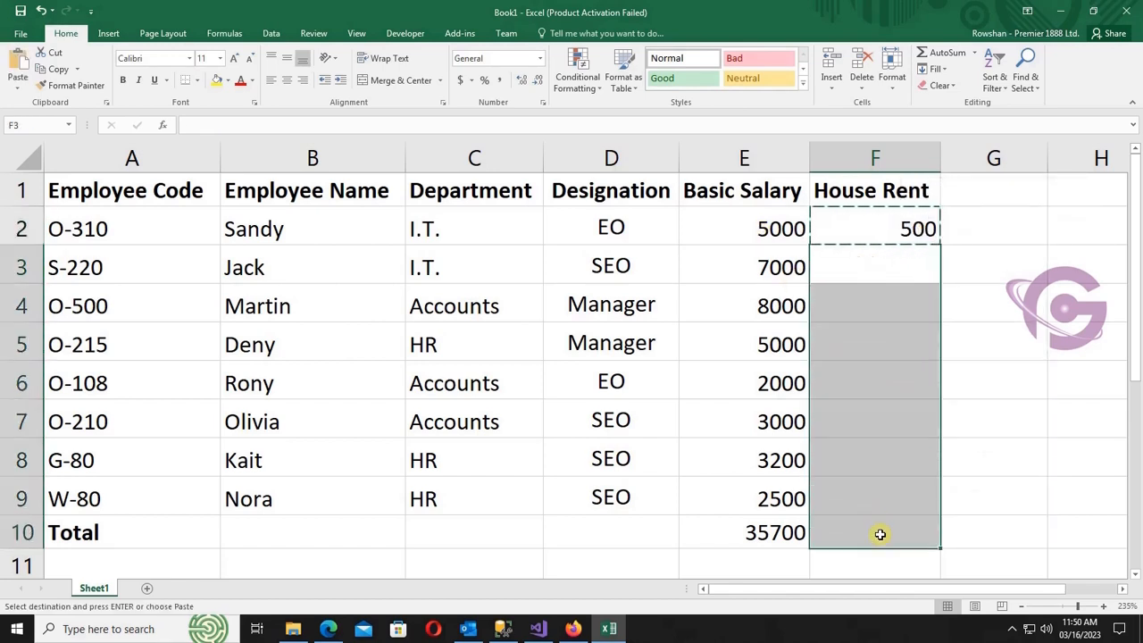
{"action": "right_click", "coordinate": [882, 313]}
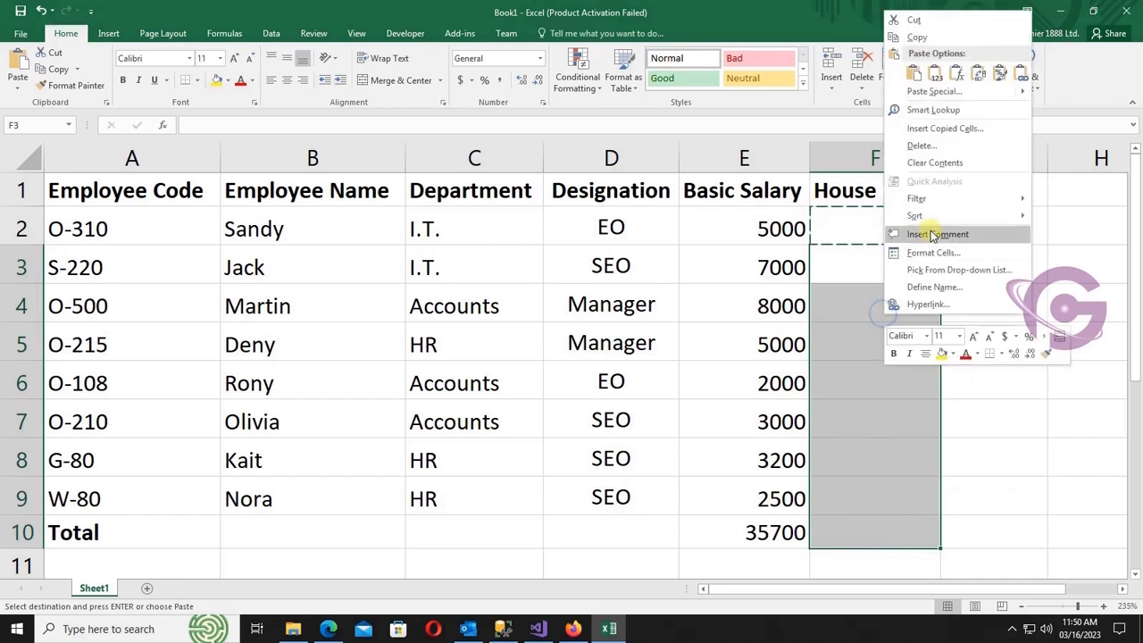
{"action": "left_click", "coordinate": [915, 78]}
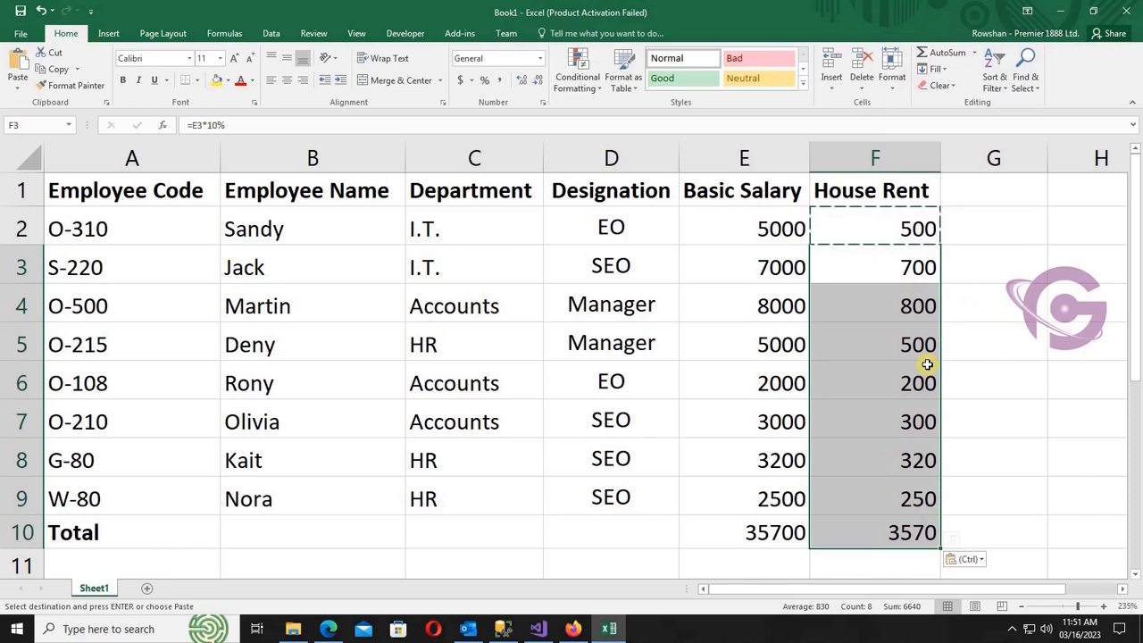
{"action": "key", "text": "ctrl+z"}
Fill the house rent formula from F2 down to F9 and total the column in F10 with AutoSum
{"action": "left_click", "coordinate": [936, 238]}
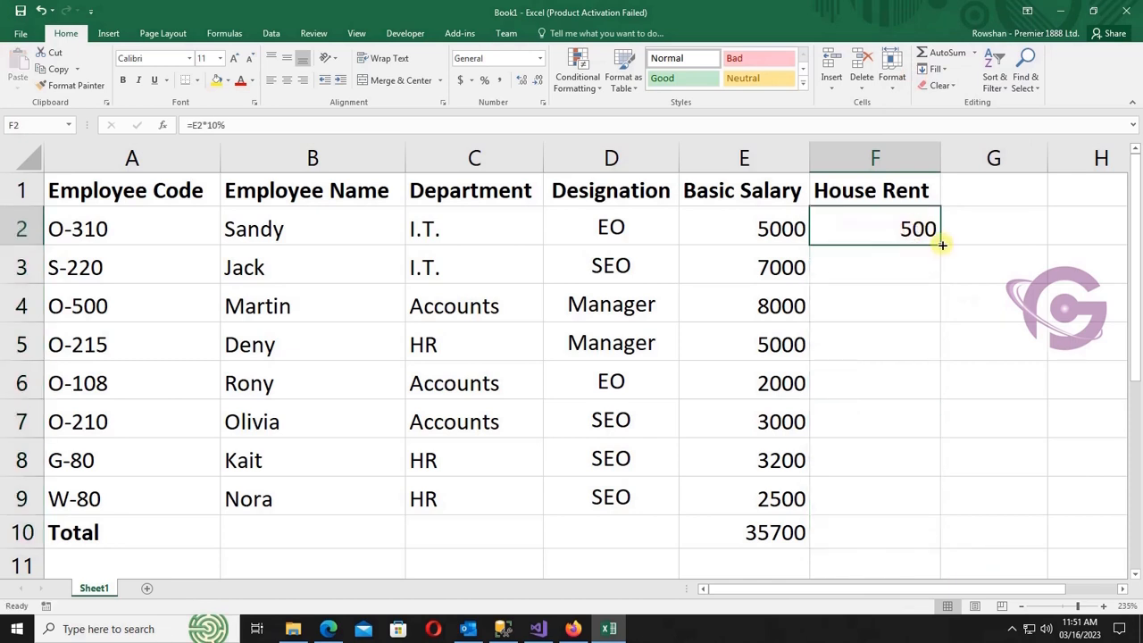
{"action": "left_click_drag", "start_coordinate": [942, 244], "coordinate": [937, 527]}
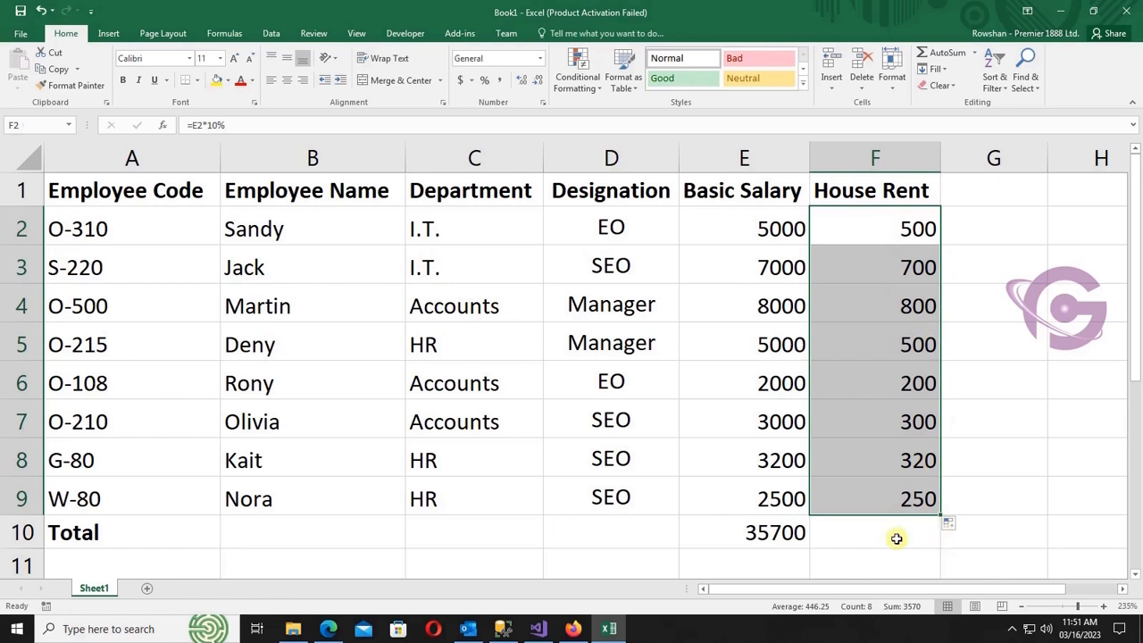
{"action": "left_click", "coordinate": [896, 539]}
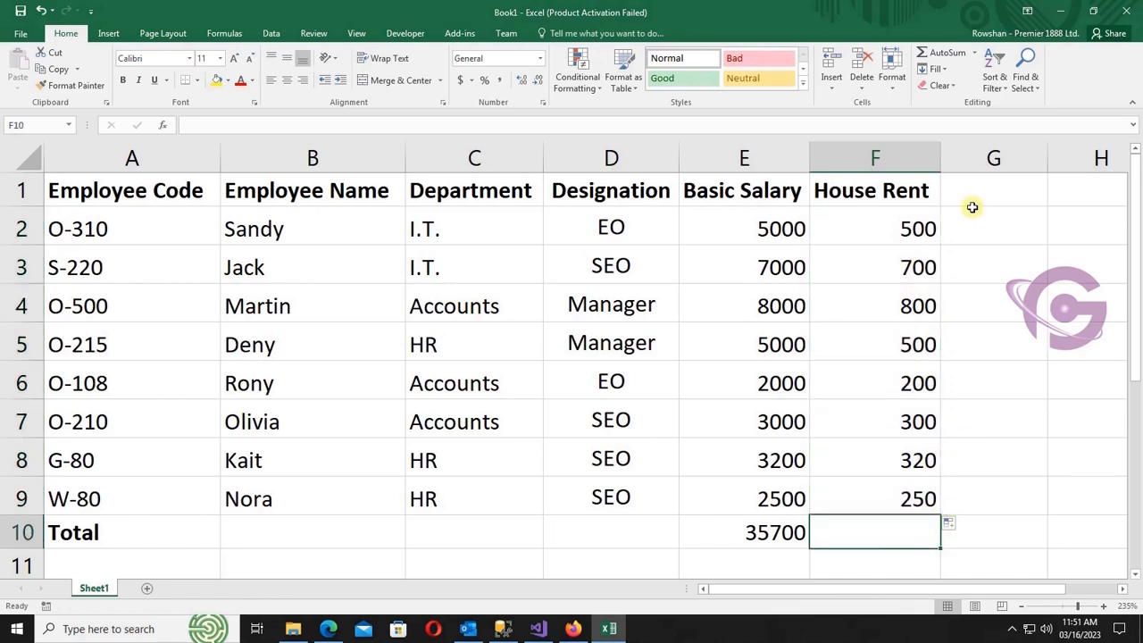
{"action": "left_click", "coordinate": [944, 54]}
{"action": "key", "text": "Return"}
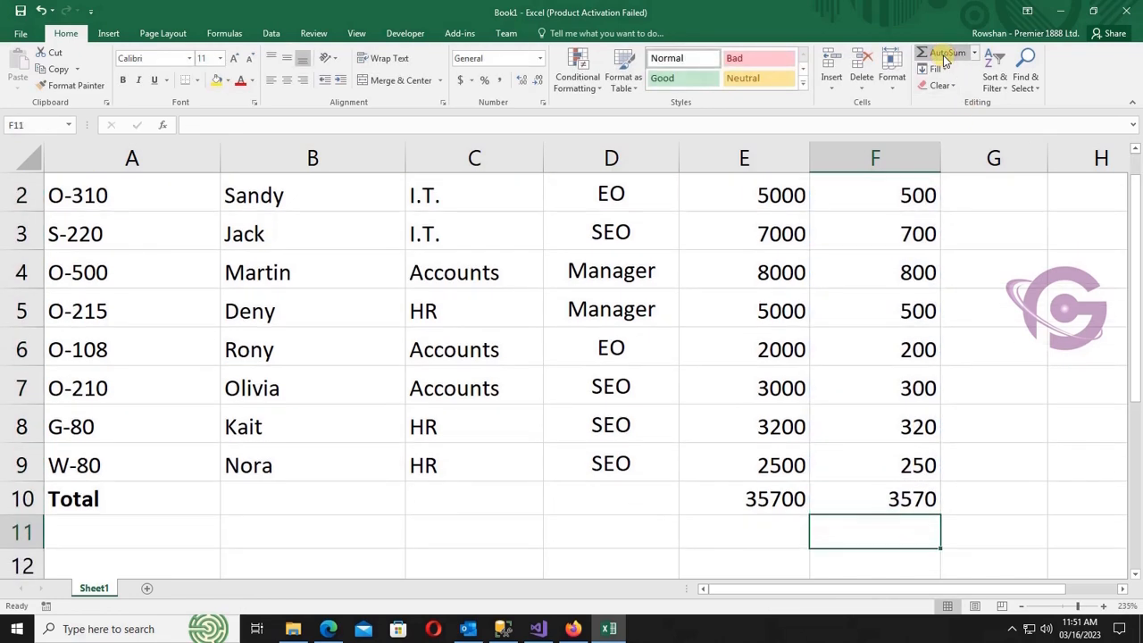
Add the heading Total in G1, beside House Rent
{"action": "scroll", "coordinate": [955, 156], "scroll_direction": "up", "scroll_amount": 1}
{"action": "left_click", "coordinate": [970, 229]}
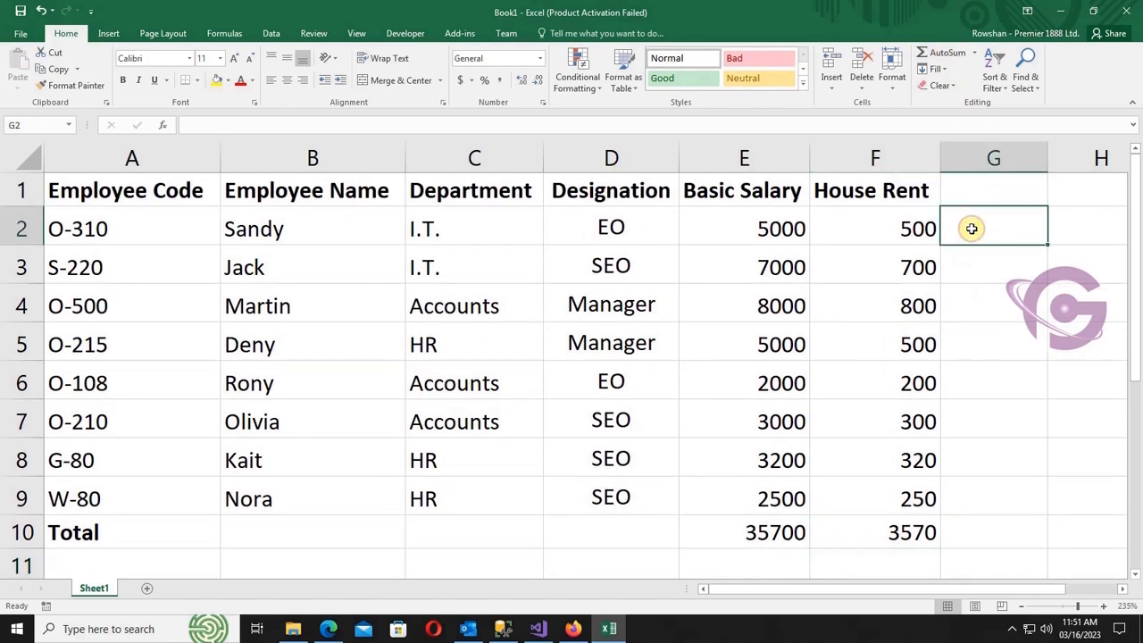
{"action": "left_click", "coordinate": [982, 194]}
{"action": "type", "text": "Total"}
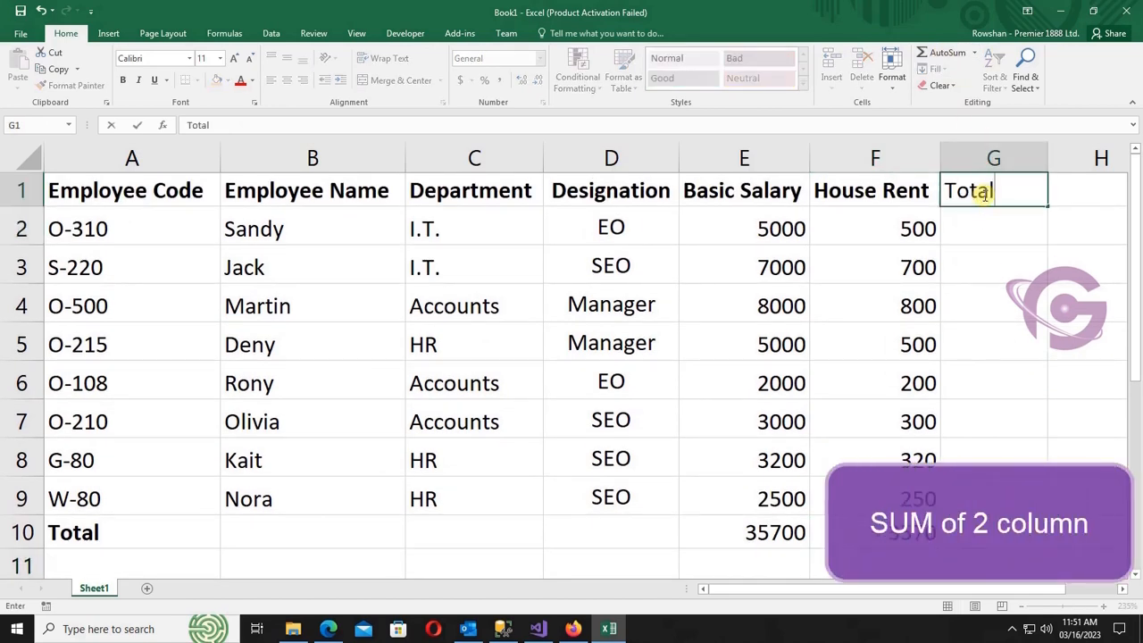
{"action": "key", "text": "Return"}
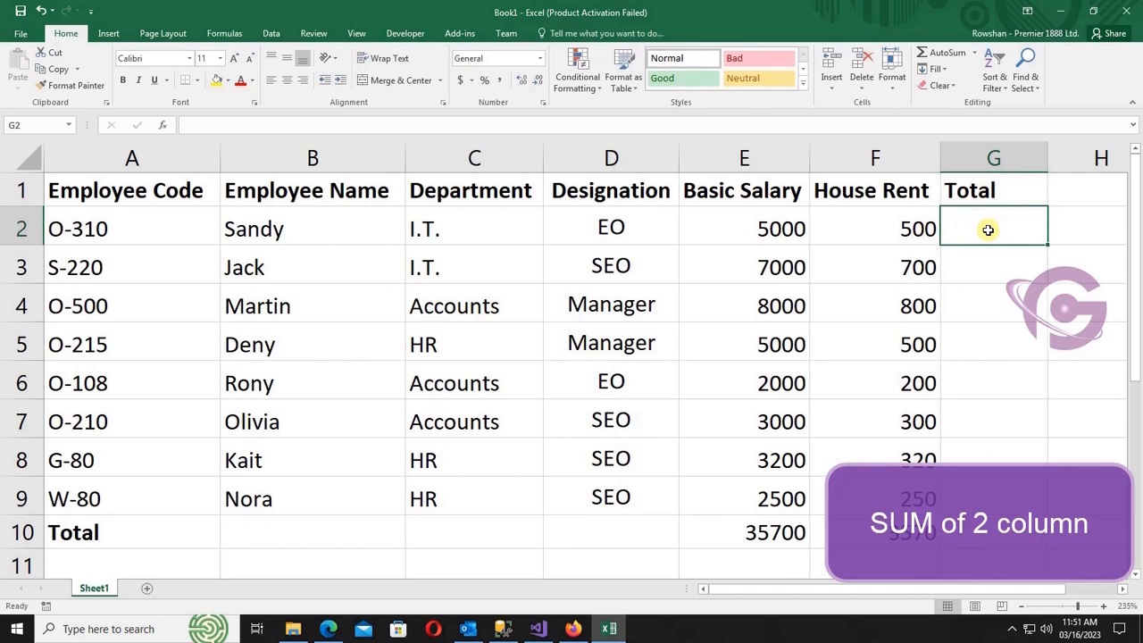
Add the first employee's basic salary and house rent in G2 with =SUM(E2:F2)
{"action": "type", "text": "=sum("}
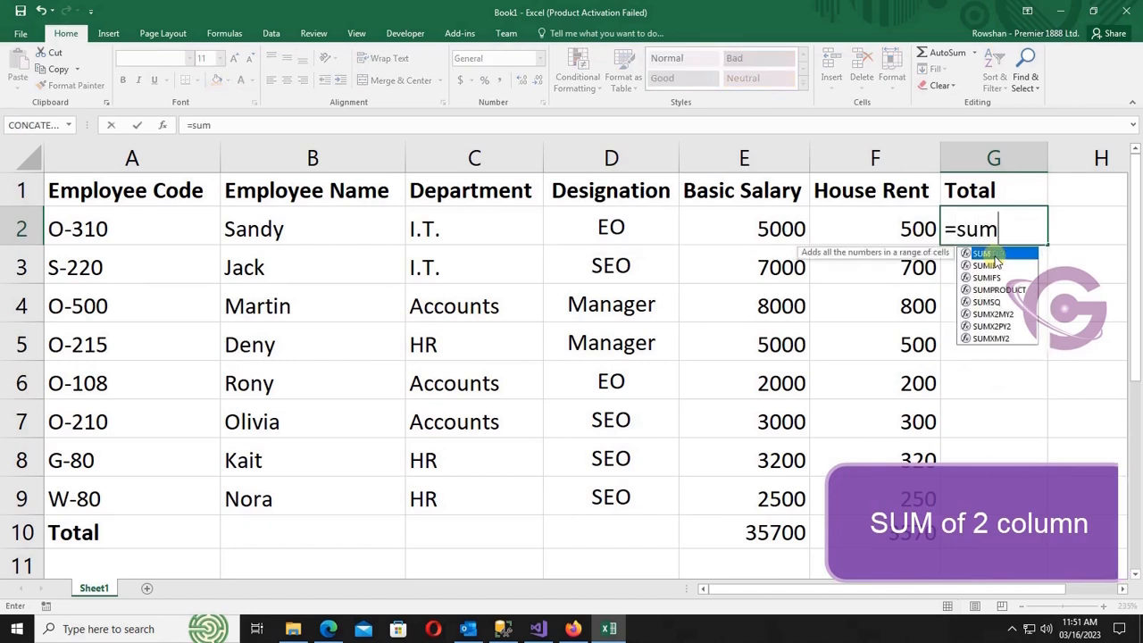
{"action": "left_click", "coordinate": [772, 230]}
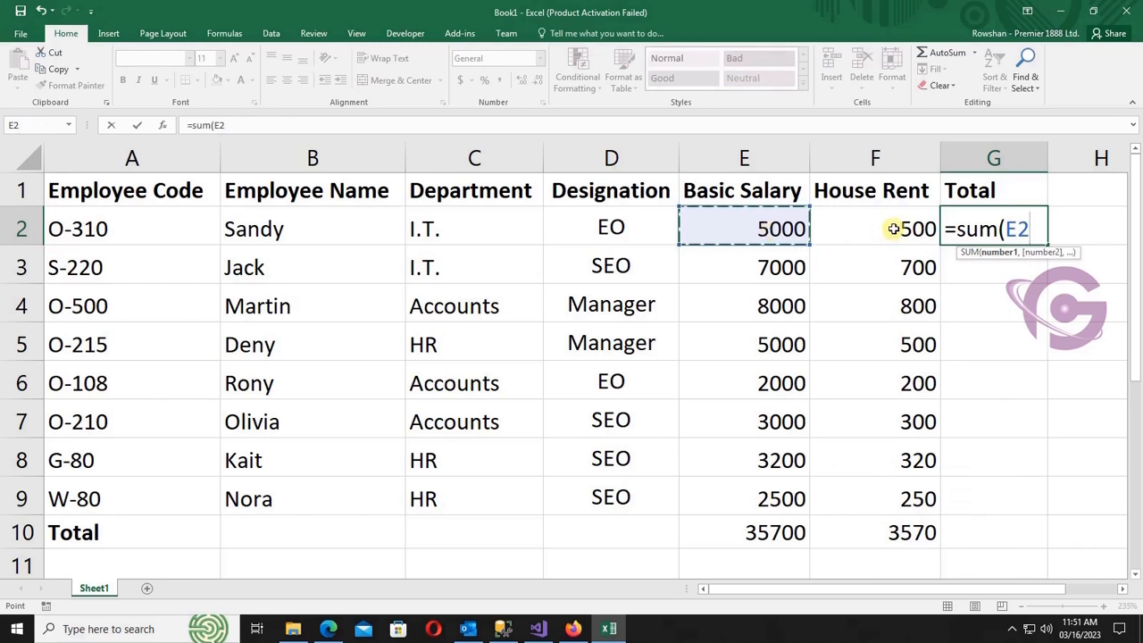
{"action": "left_click_drag", "start_coordinate": [893, 230], "coordinate": [890, 252]}
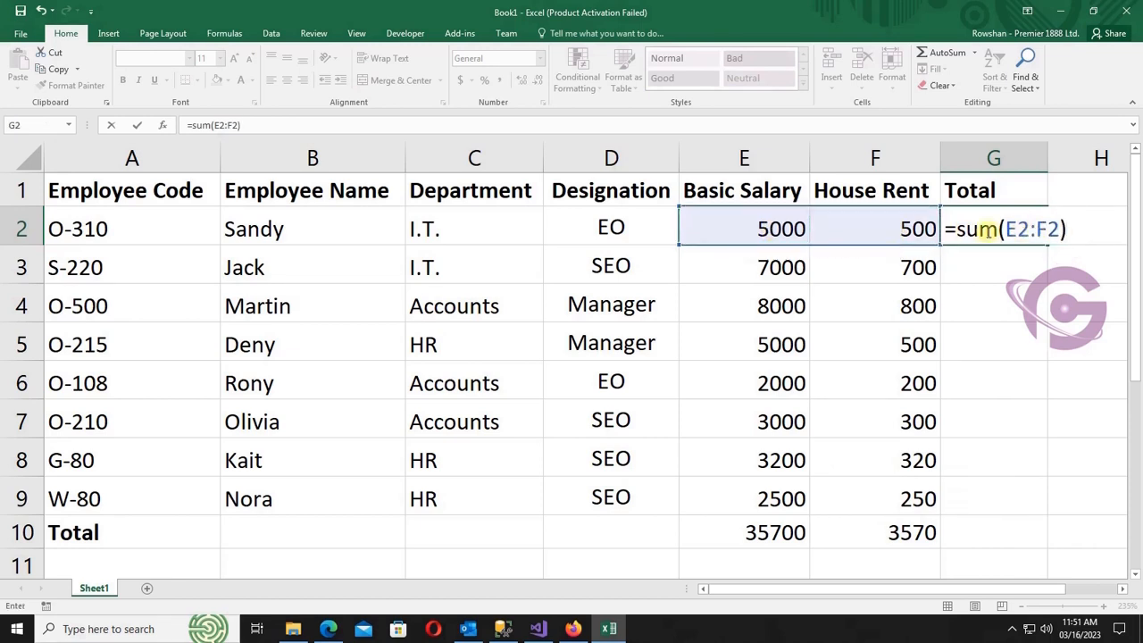
{"action": "key", "text": "Return"}
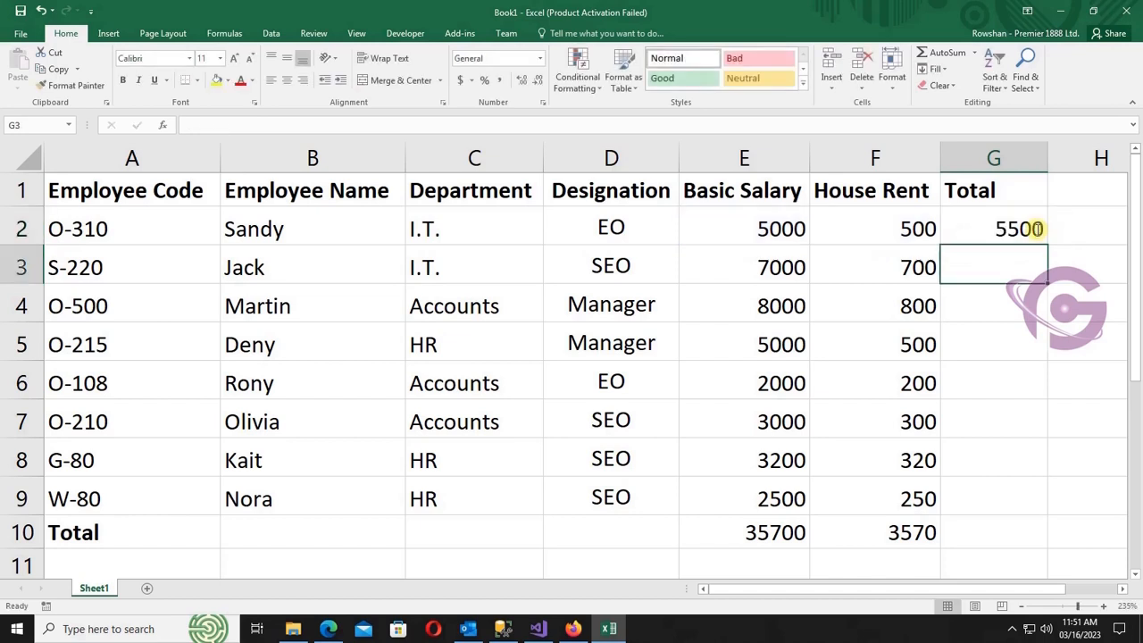
Change the first employee's total in G2 to =SUM(E2+F2) and fill the formula down to G9
{"action": "left_click", "coordinate": [1019, 229]}
{"action": "double_click", "coordinate": [1018, 230]}
{"action": "key", "text": "Right"}
{"action": "key", "text": "Right"}
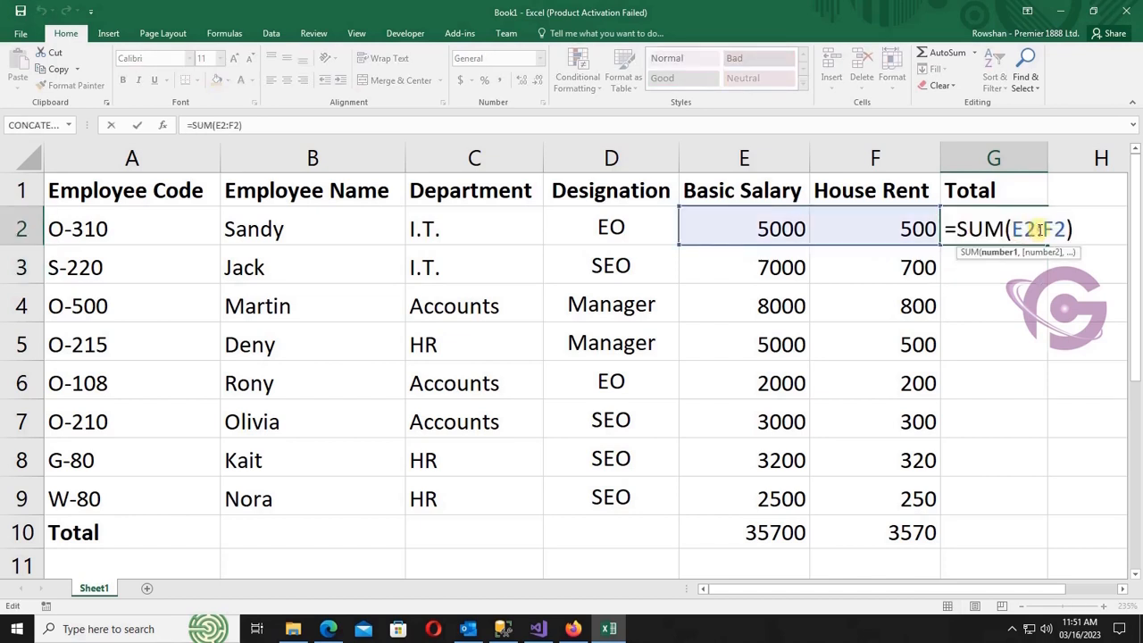
{"action": "key", "text": "BackSpace"}
{"action": "type", "text": "+"}
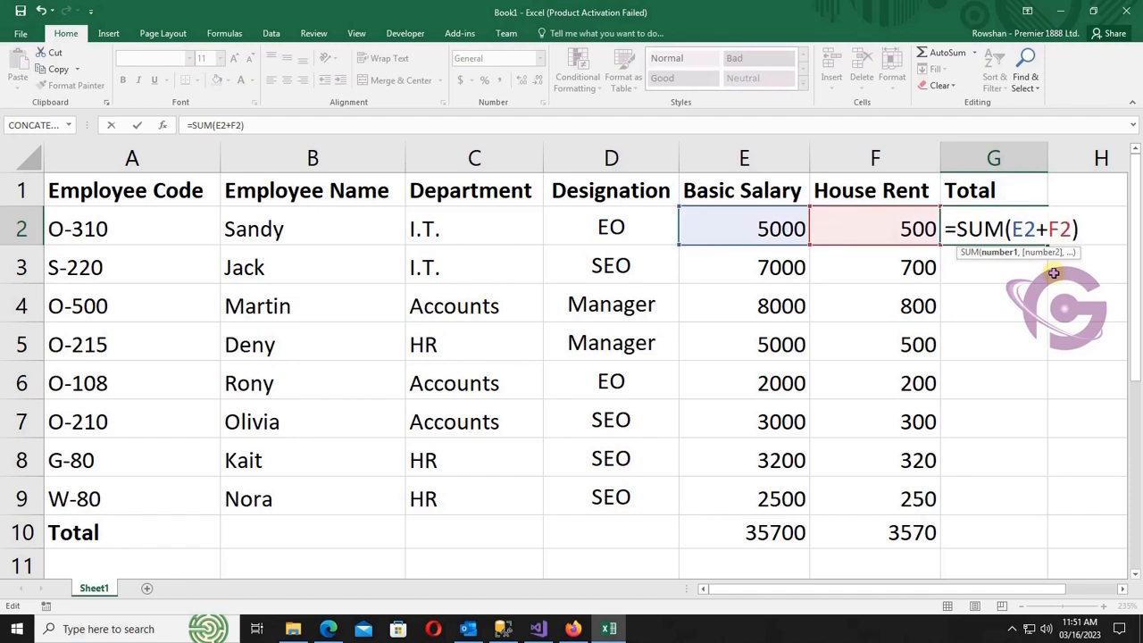
{"action": "key", "text": "Return"}
{"action": "left_click", "coordinate": [1031, 227]}
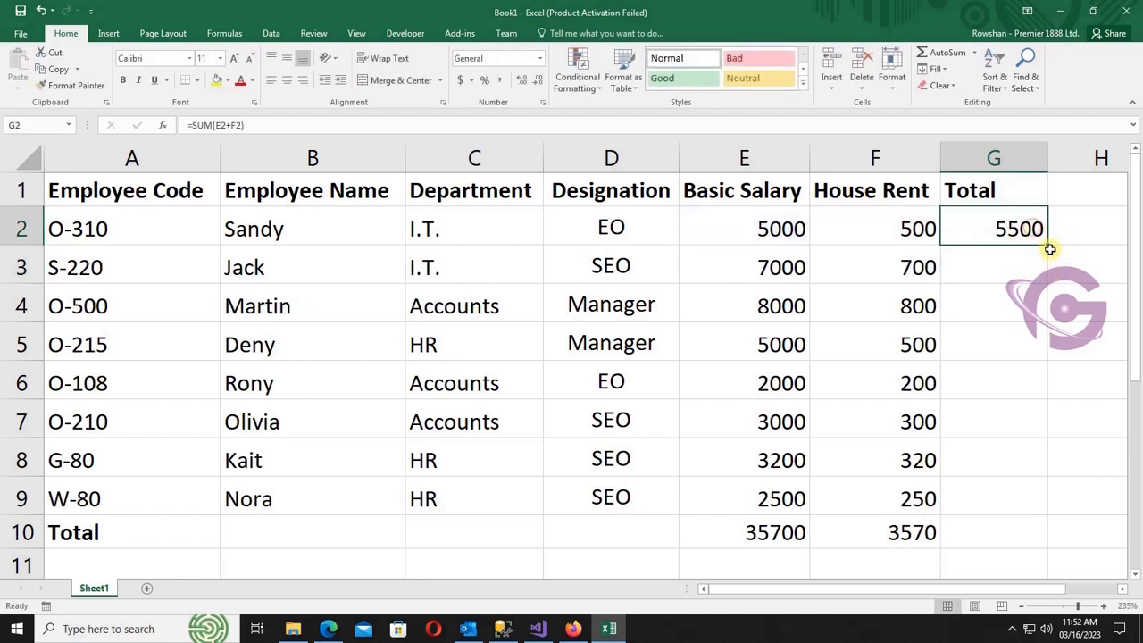
{"action": "left_click_drag", "start_coordinate": [1049, 243], "coordinate": [1055, 507]}
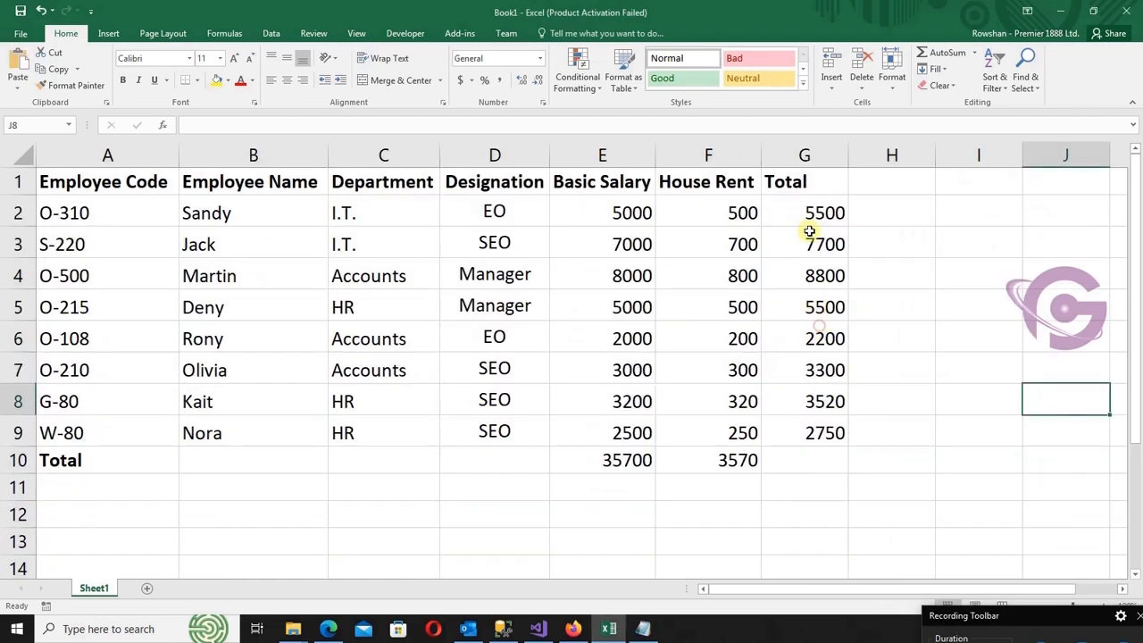
Change the formula in G2 to subtract house rent from basic salary, =SUM(E2-F2), and fill it down to G9
{"action": "left_click", "coordinate": [806, 212]}
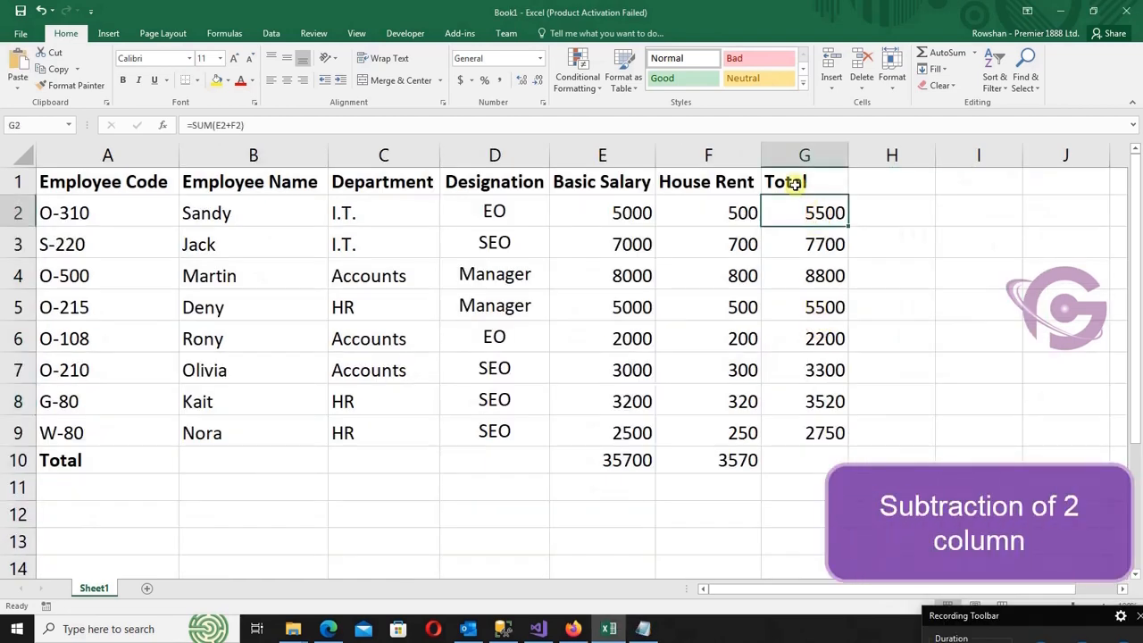
{"action": "double_click", "coordinate": [834, 214]}
{"action": "key", "text": "BackSpace"}
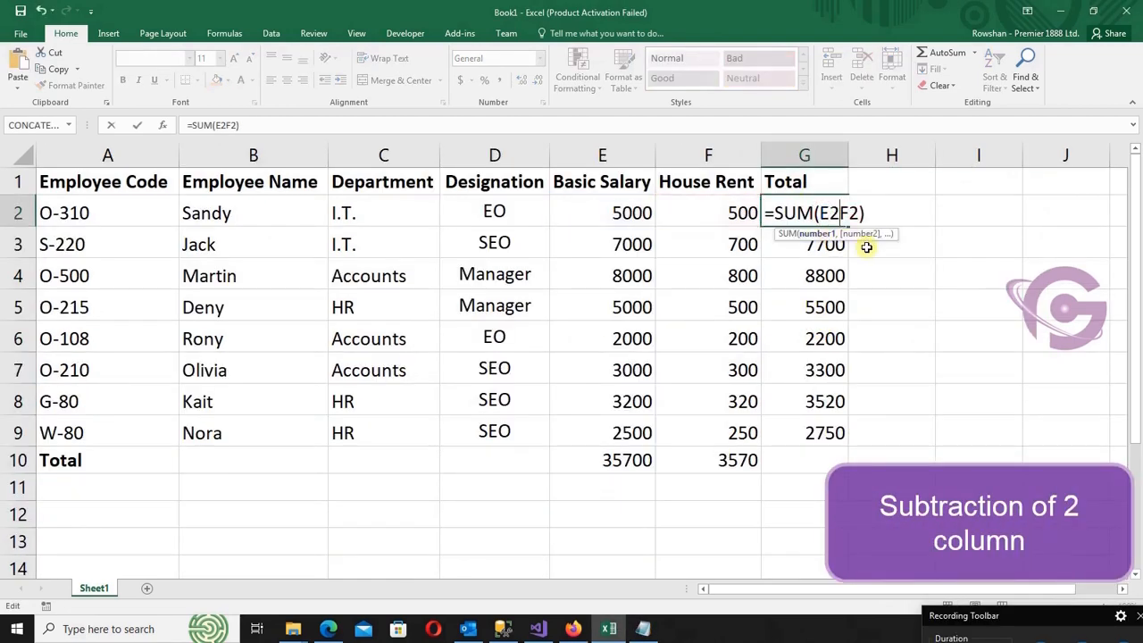
{"action": "type", "text": "-"}
{"action": "key", "text": "Return"}
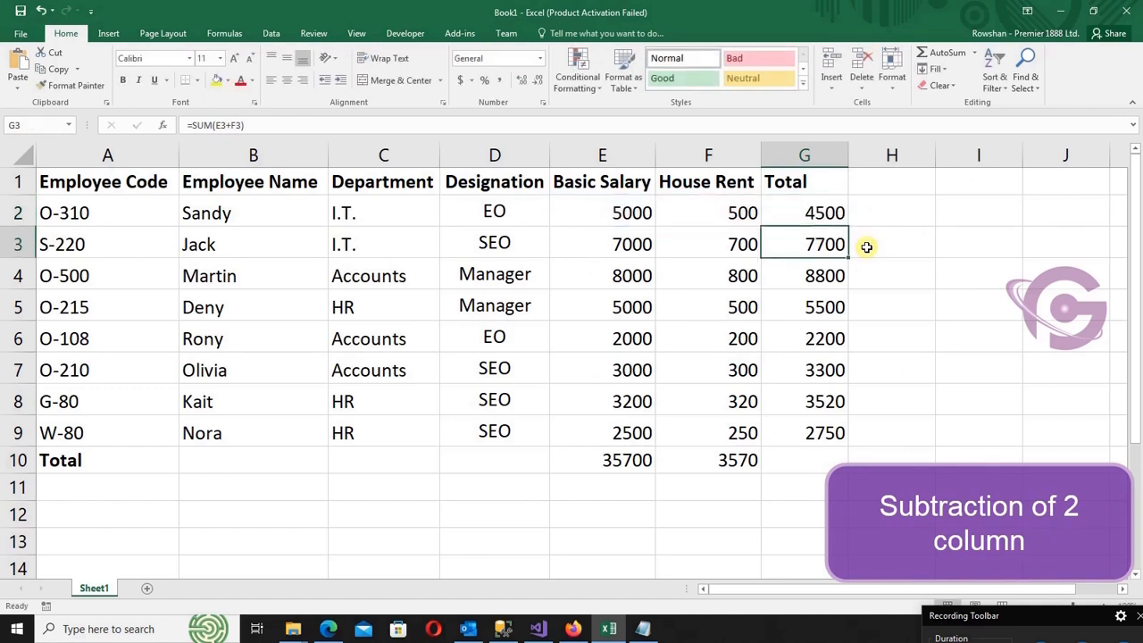
{"action": "left_click", "coordinate": [839, 219]}
{"action": "left_click_drag", "start_coordinate": [847, 228], "coordinate": [847, 438]}
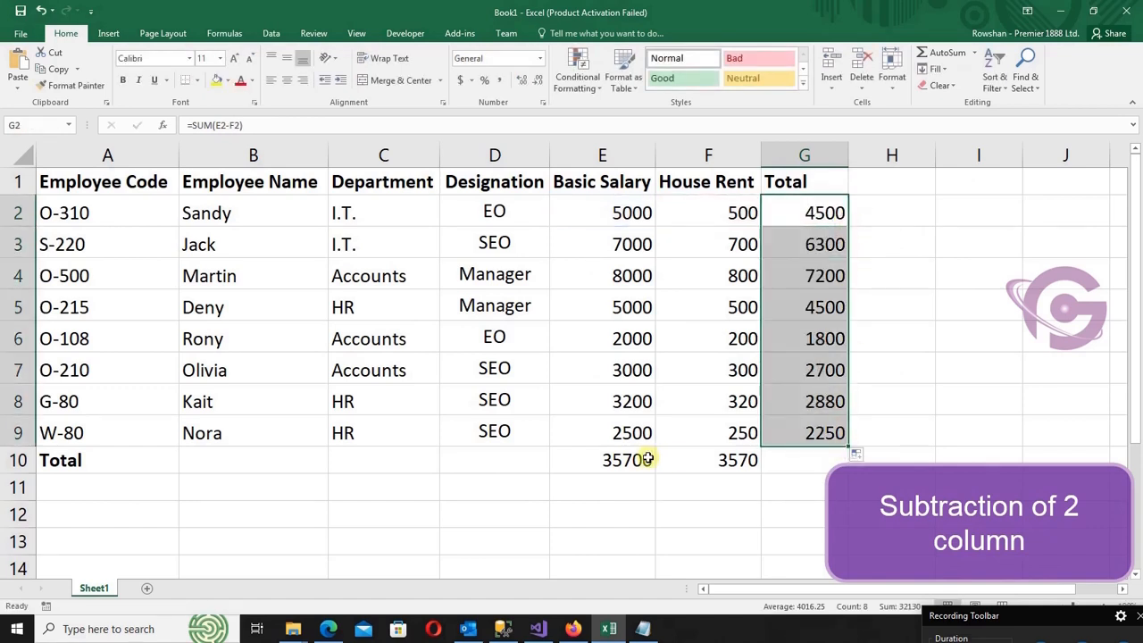
Change the formula in G2 to multiply basic salary by house rent, =SUM(E2*F2), and fill it down to G9
{"action": "double_click", "coordinate": [836, 216]}
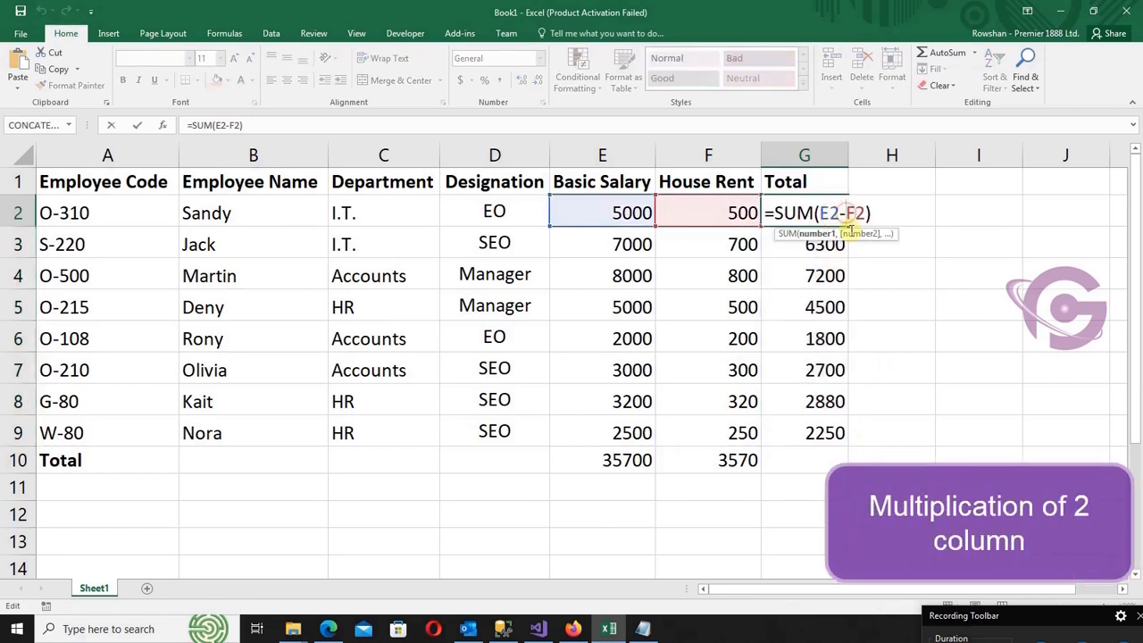
{"action": "key", "text": "BackSpace"}
{"action": "type", "text": "*"}
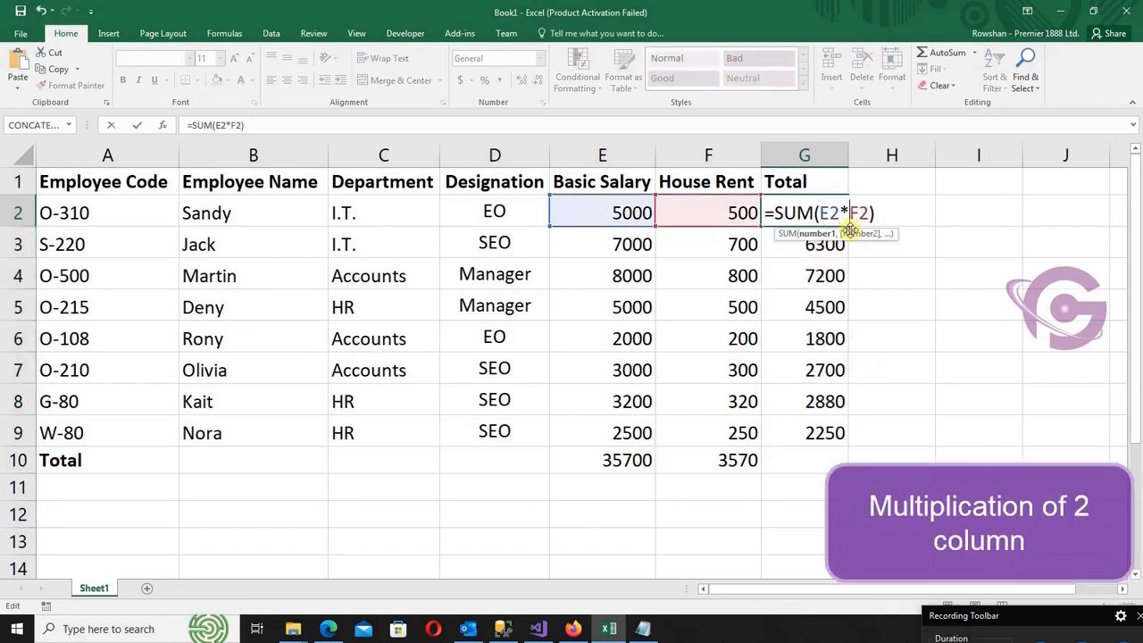
{"action": "key", "text": "Return"}
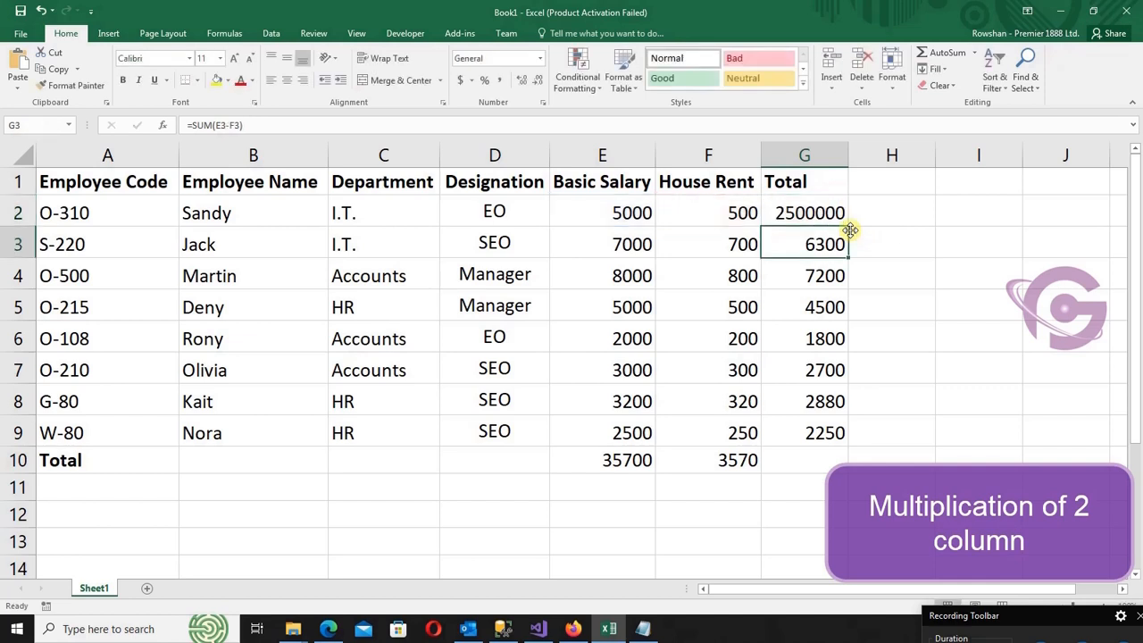
{"action": "left_click", "coordinate": [842, 220]}
{"action": "left_click_drag", "start_coordinate": [842, 398], "coordinate": [842, 436]}
Change the formula in G2 to divide basic salary by house rent, =SUM(E2/F2), and fill it down to G9
{"action": "double_click", "coordinate": [830, 214]}
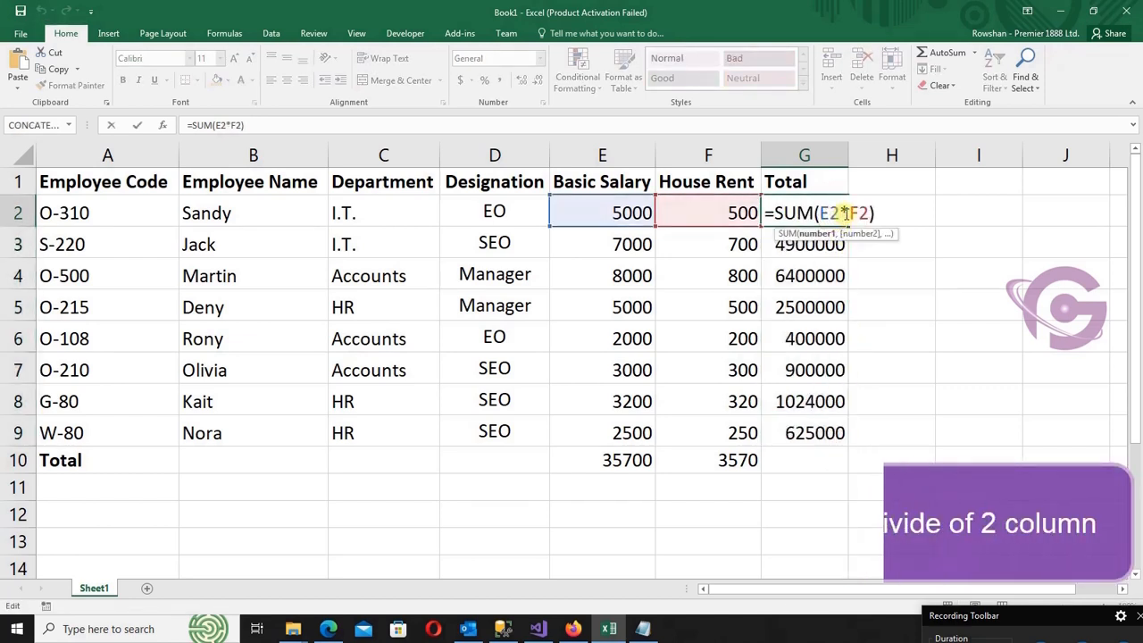
{"action": "key", "text": "Delete"}
{"action": "type", "text": "/"}
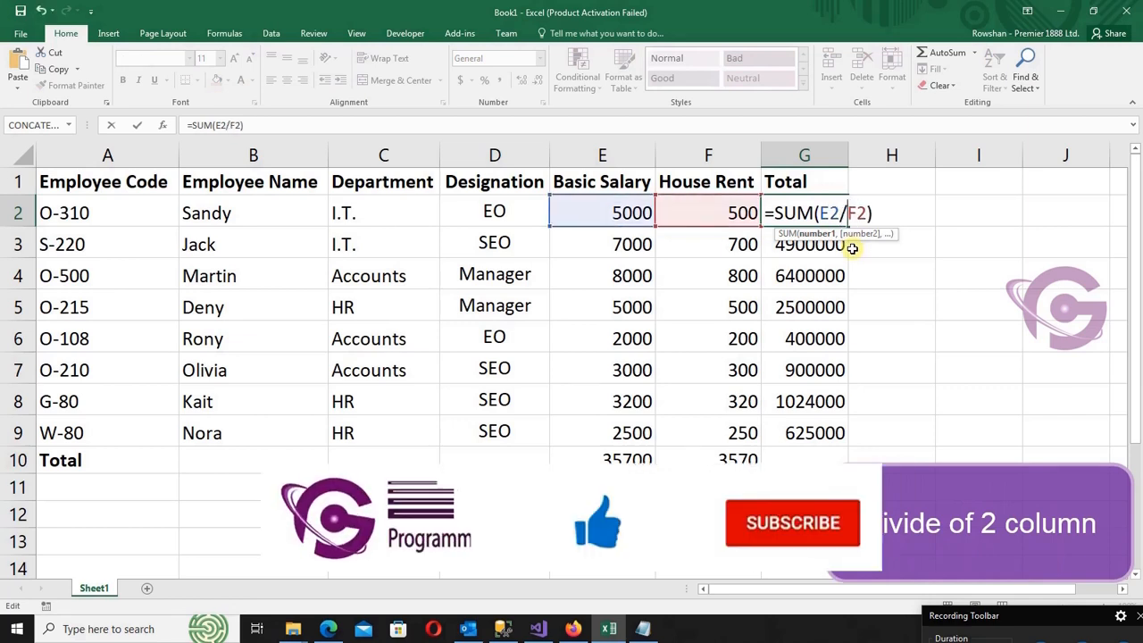
{"action": "key", "text": "Return"}
{"action": "left_click", "coordinate": [842, 214]}
{"action": "left_click_drag", "start_coordinate": [841, 214], "coordinate": [854, 441]}
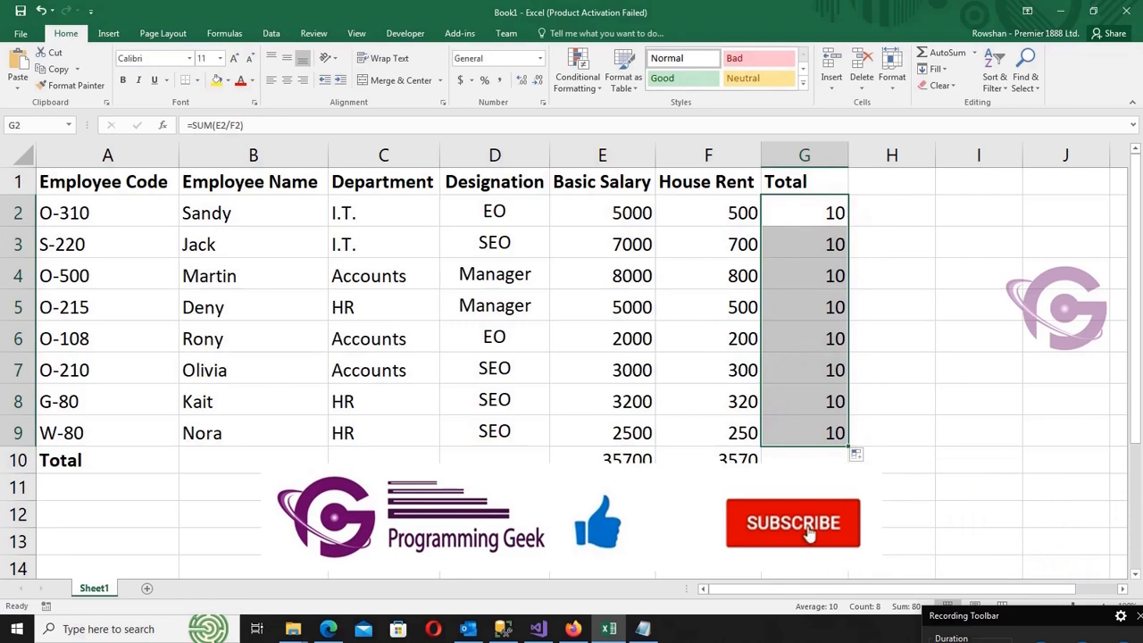
{"action": "double_click", "coordinate": [729, 214]}
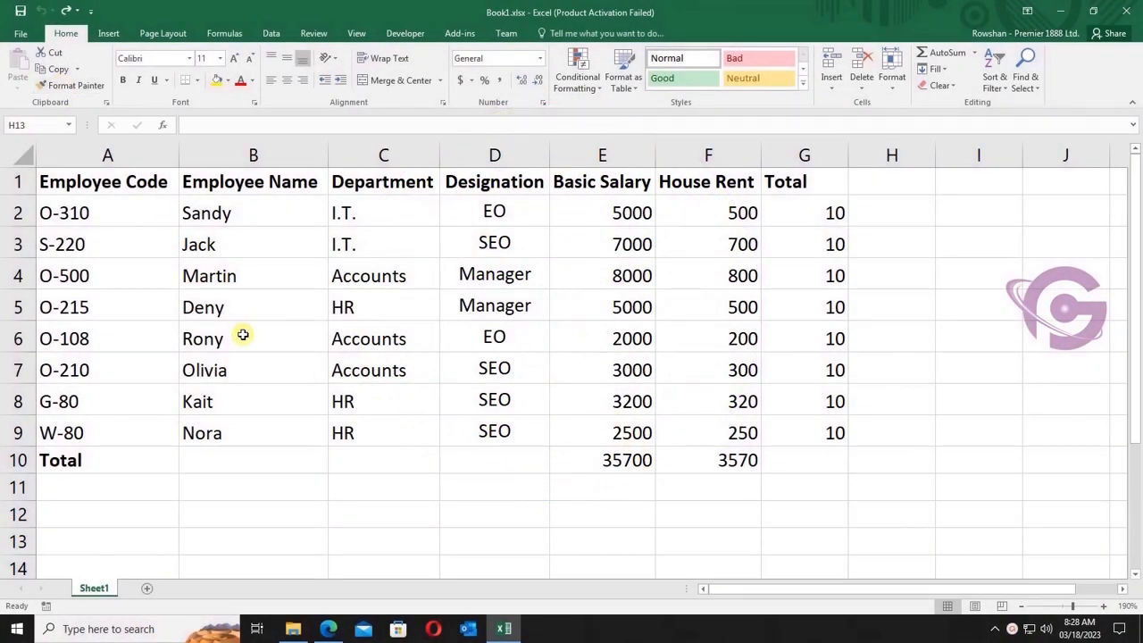
Save a copy of the workbook as EmployeeSalarySheet.xlsx in the Excel Advance Full Cours folder
{"action": "left_click", "coordinate": [20, 33]}
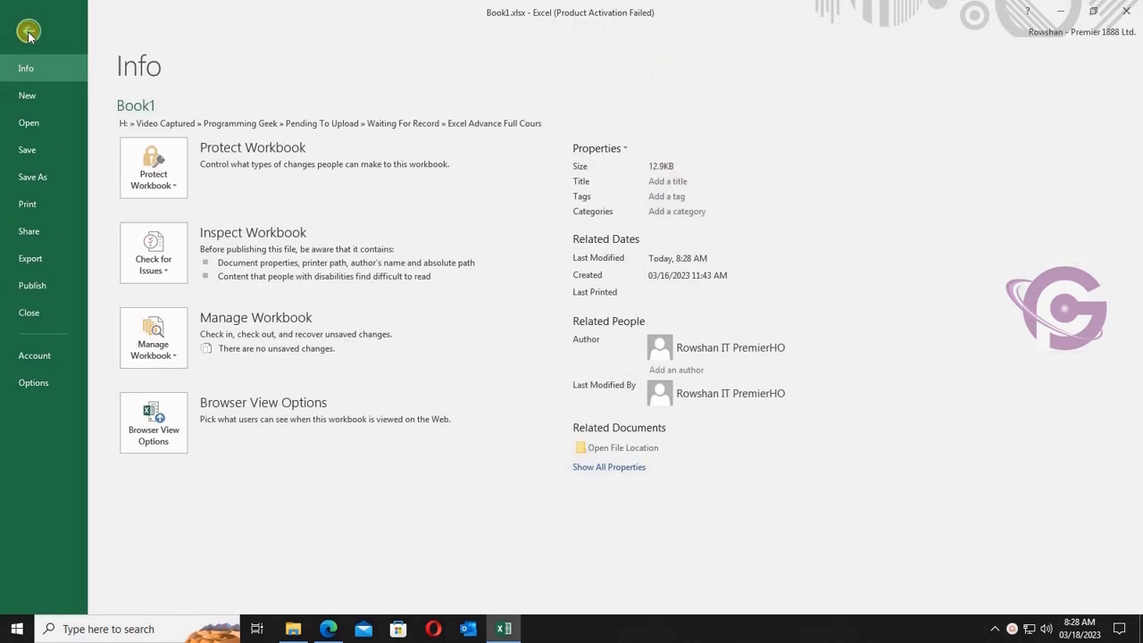
{"action": "left_click", "coordinate": [30, 177]}
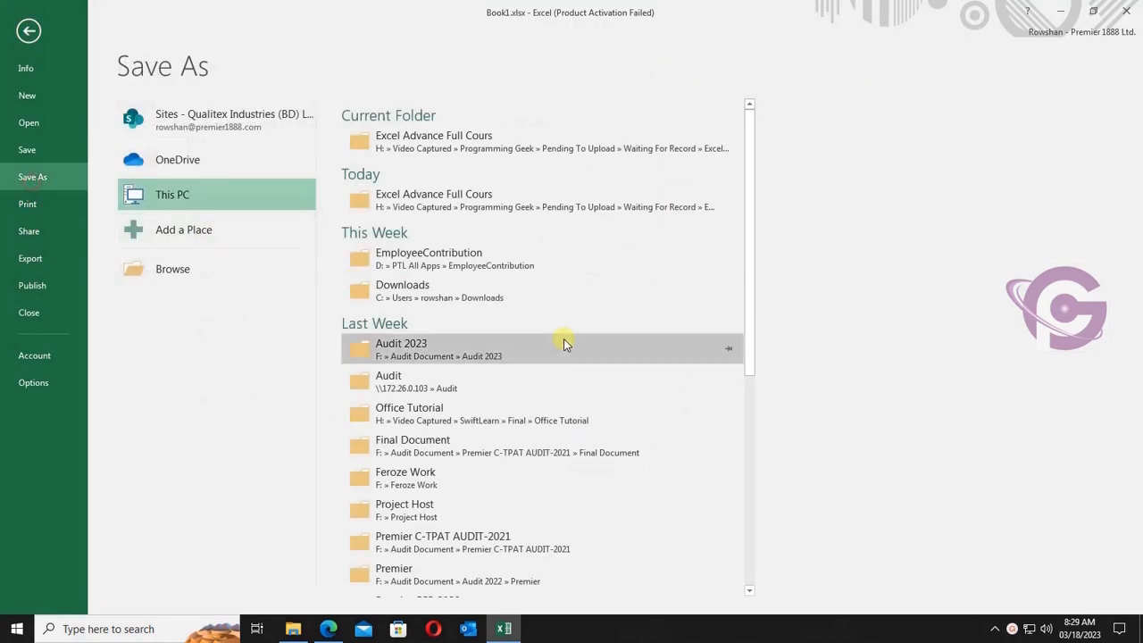
{"action": "left_click", "coordinate": [183, 267]}
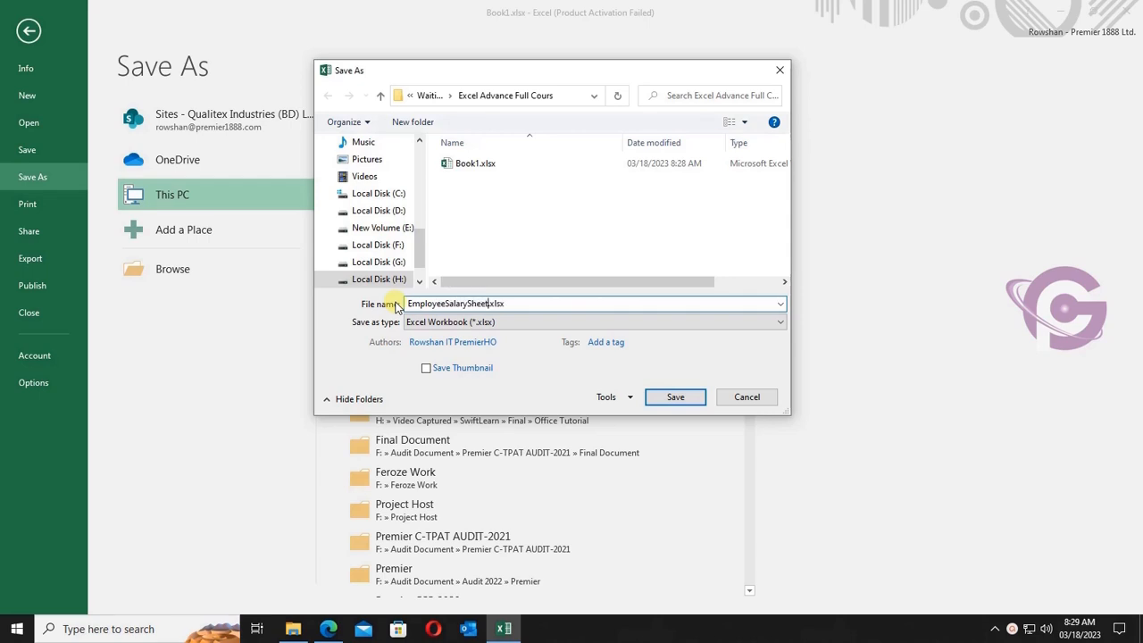
{"action": "left_click", "coordinate": [676, 398]}
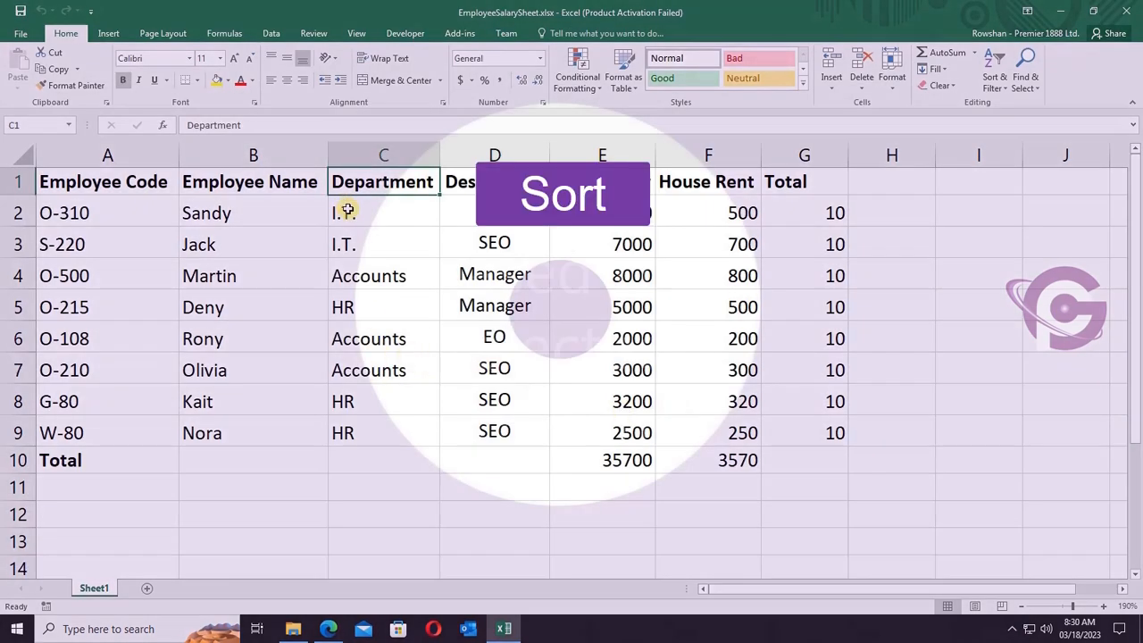
Sort the employee rows by Department from A to Z and check the grouping of the departments
{"action": "left_click", "coordinate": [347, 211]}
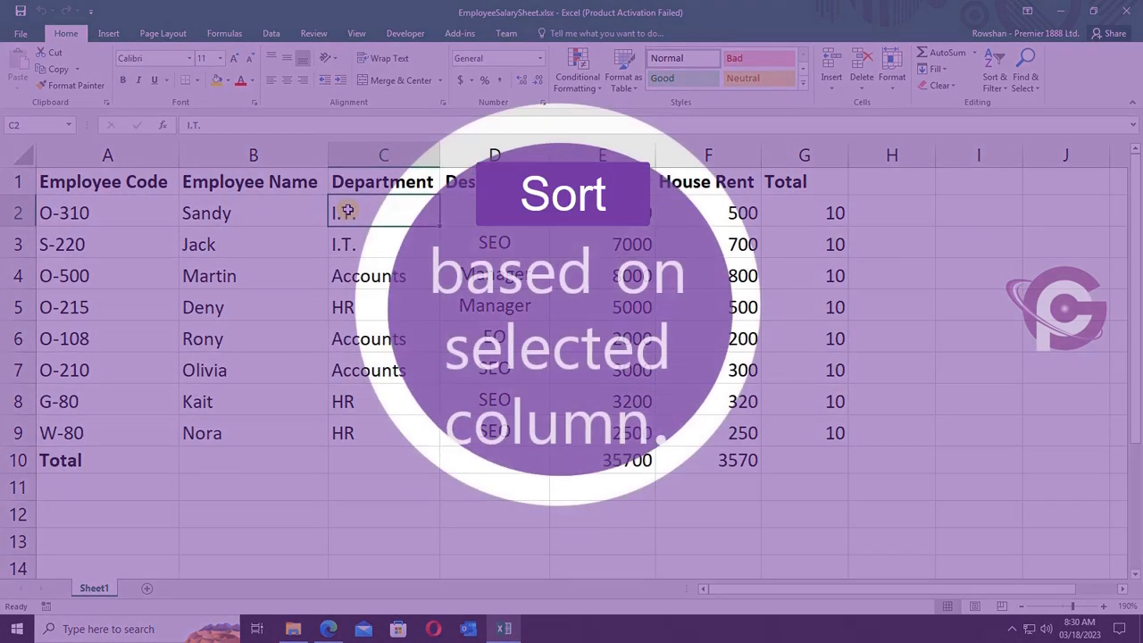
{"action": "left_click", "coordinate": [359, 276]}
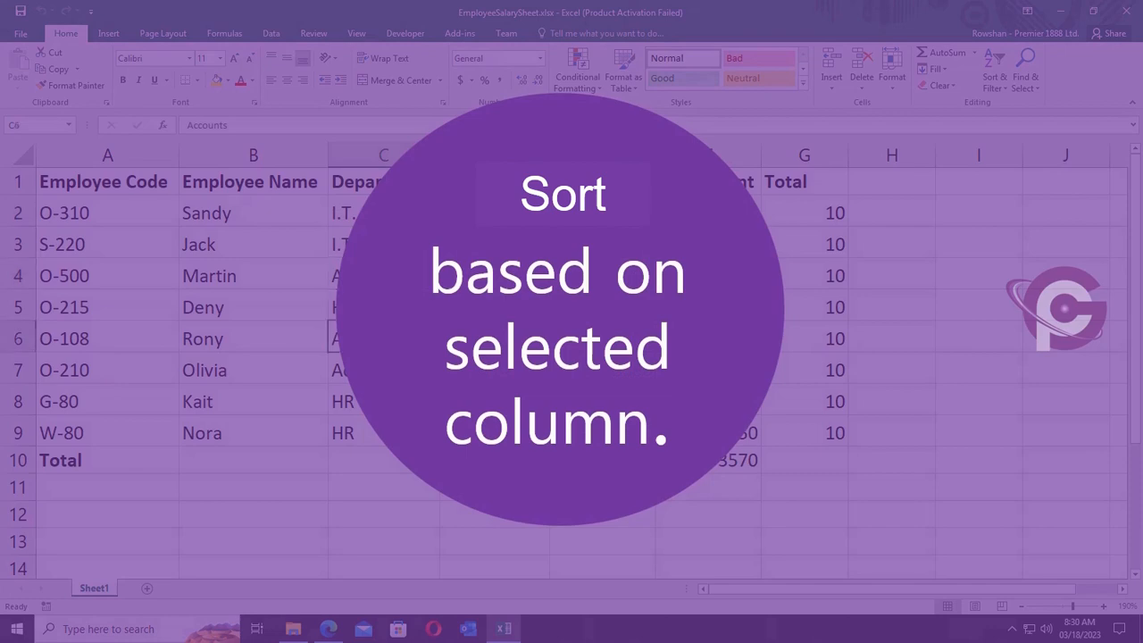
{"action": "left_click", "coordinate": [366, 403]}
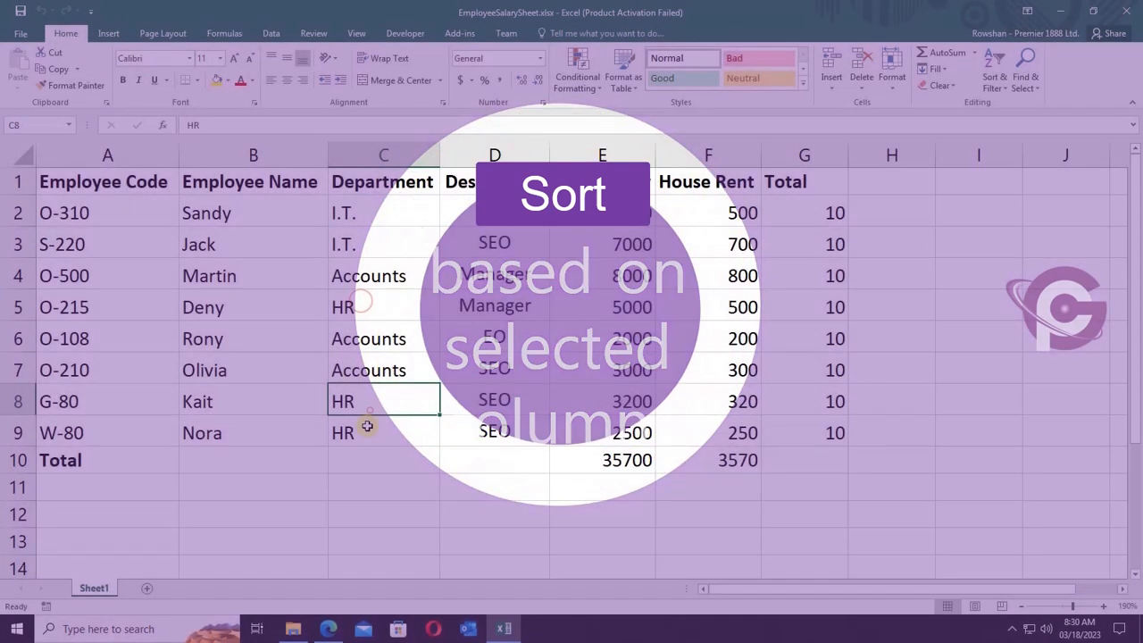
{"action": "left_click", "coordinate": [396, 185]}
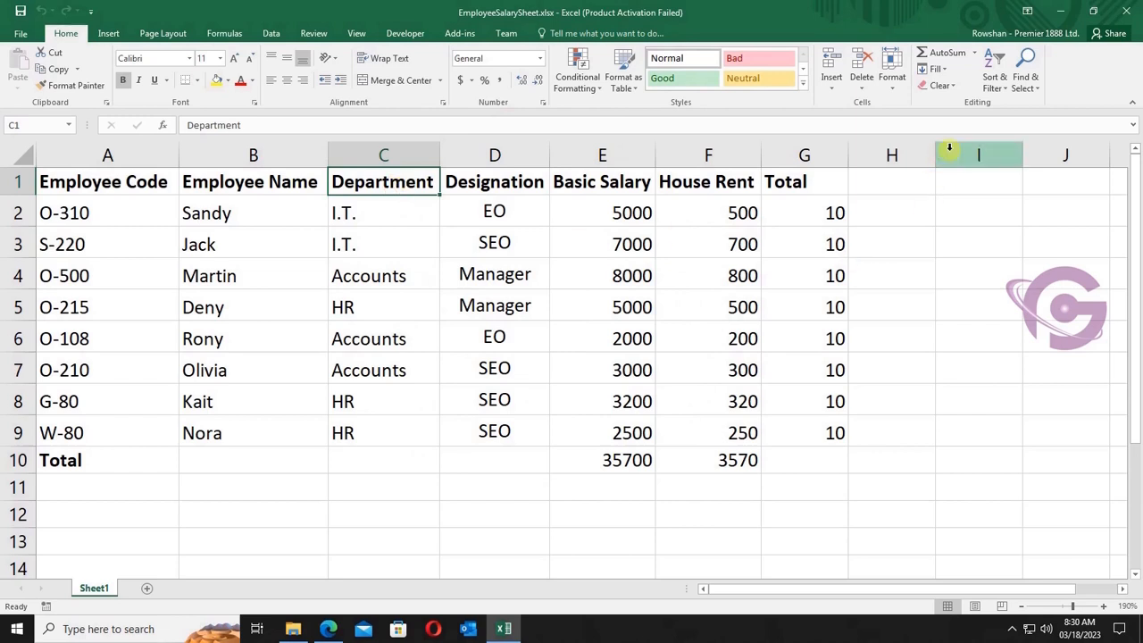
{"action": "left_click", "coordinate": [1004, 87]}
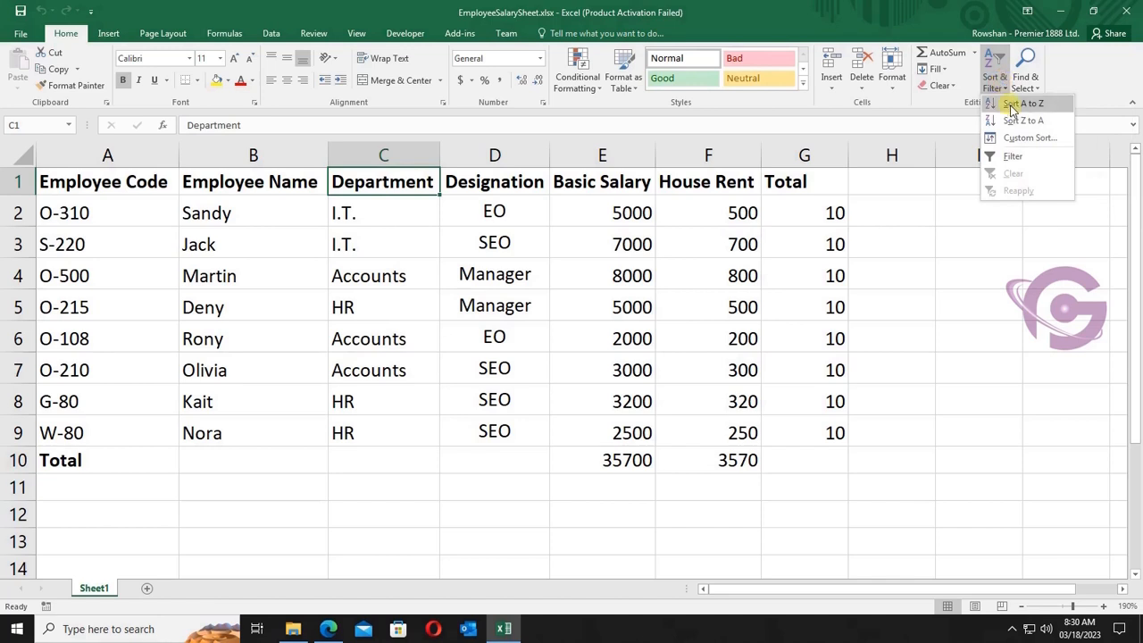
{"action": "left_click", "coordinate": [1018, 103]}
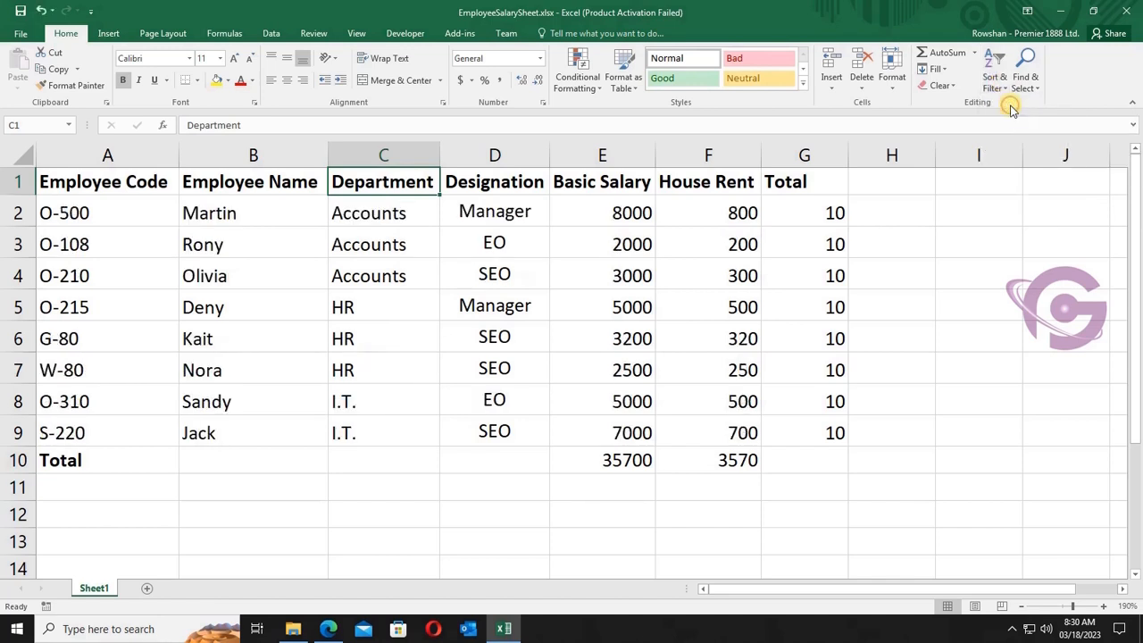
{"action": "left_click", "coordinate": [365, 214]}
{"action": "left_click_drag", "start_coordinate": [365, 214], "coordinate": [385, 265]}
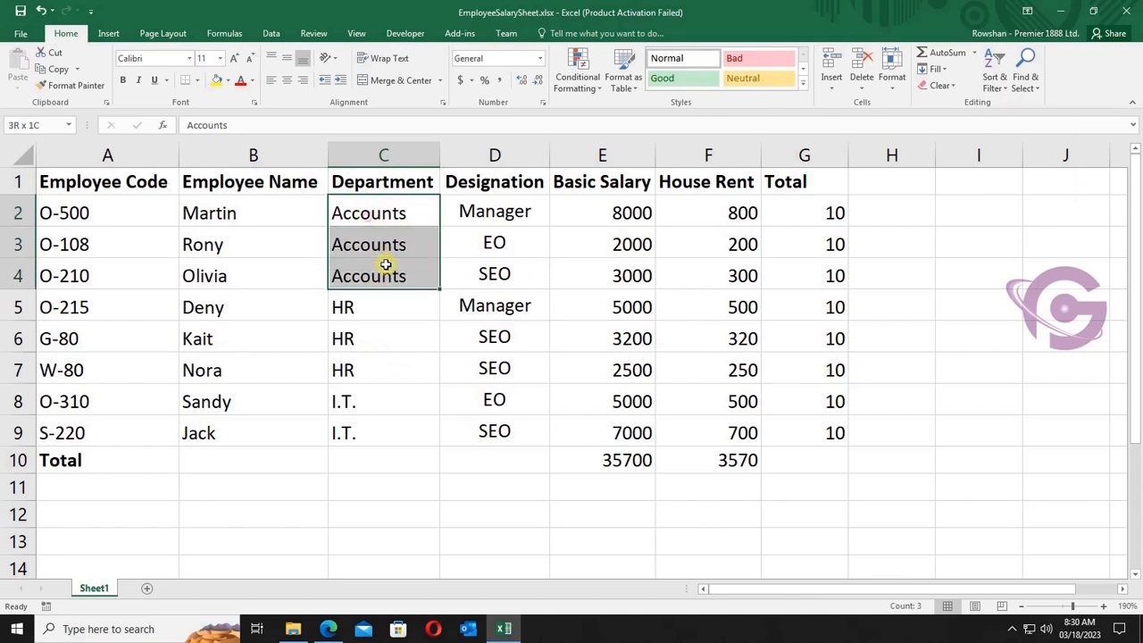
{"action": "left_click_drag", "start_coordinate": [370, 312], "coordinate": [370, 438]}
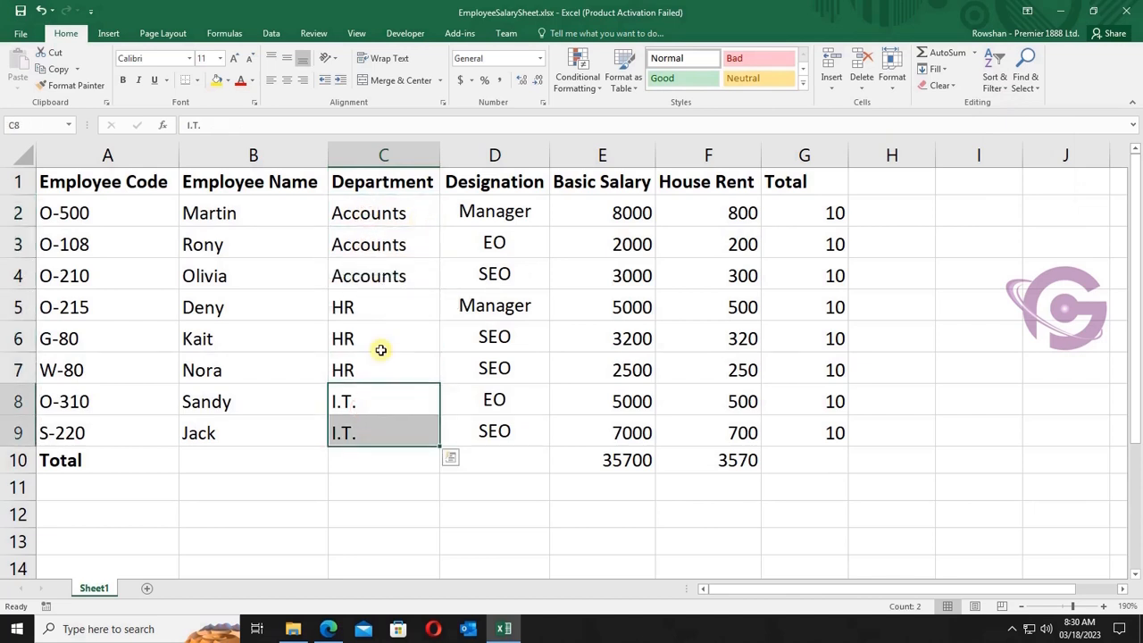
Sort the employee rows by Employee Name from A to Z and check the order of the names
{"action": "left_click", "coordinate": [232, 213]}
{"action": "left_click", "coordinate": [257, 181]}
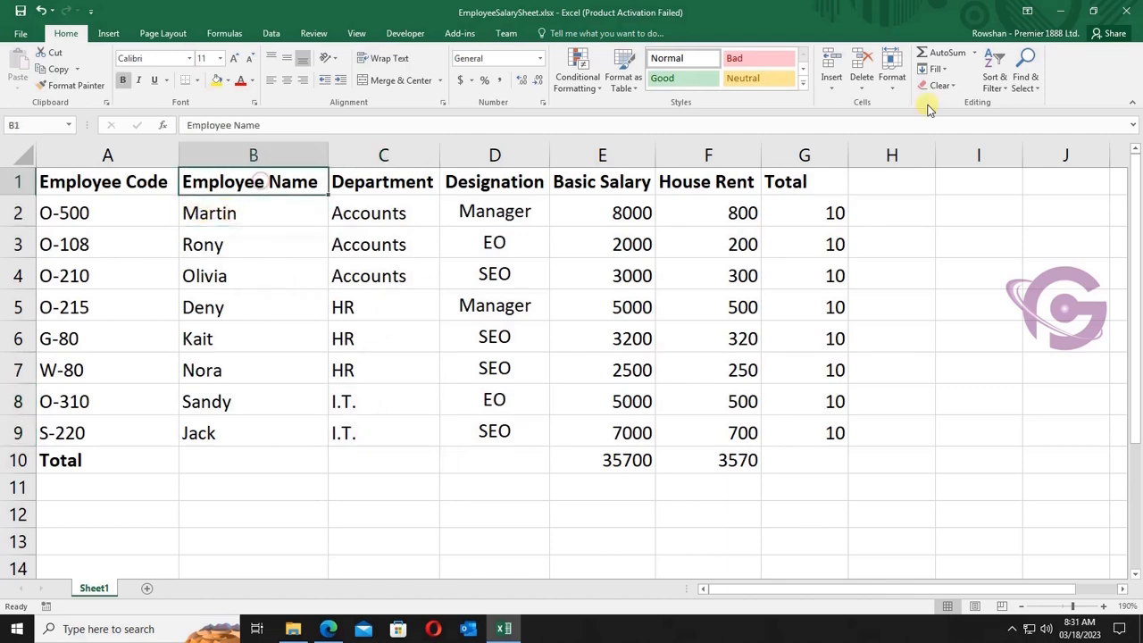
{"action": "left_click", "coordinate": [994, 78]}
{"action": "left_click", "coordinate": [1018, 103]}
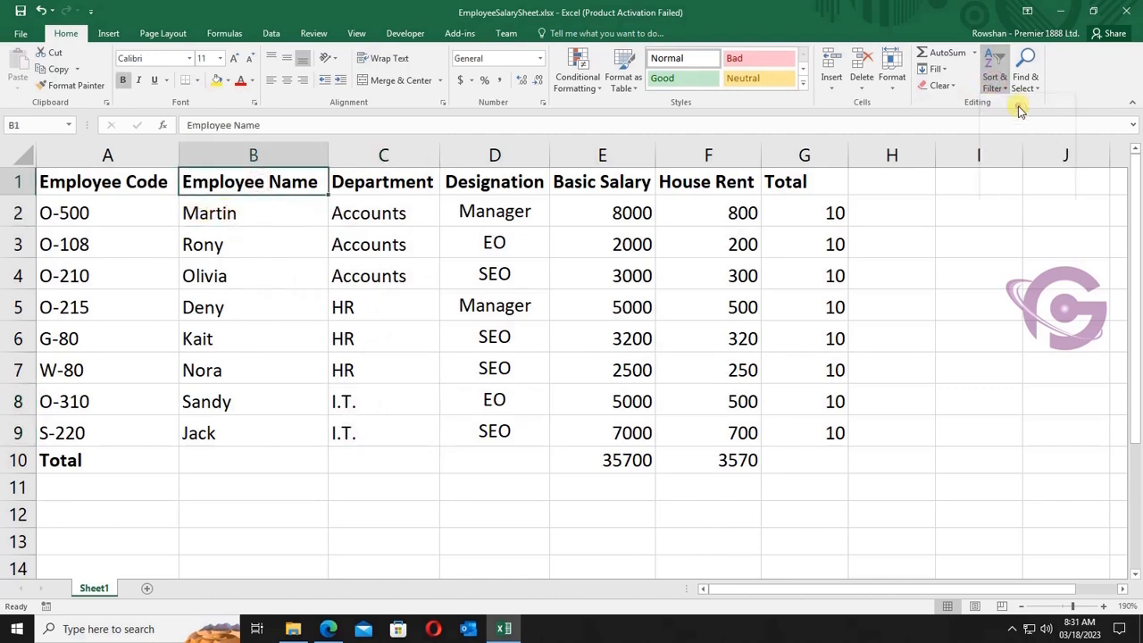
{"action": "left_click_drag", "start_coordinate": [221, 212], "coordinate": [252, 428]}
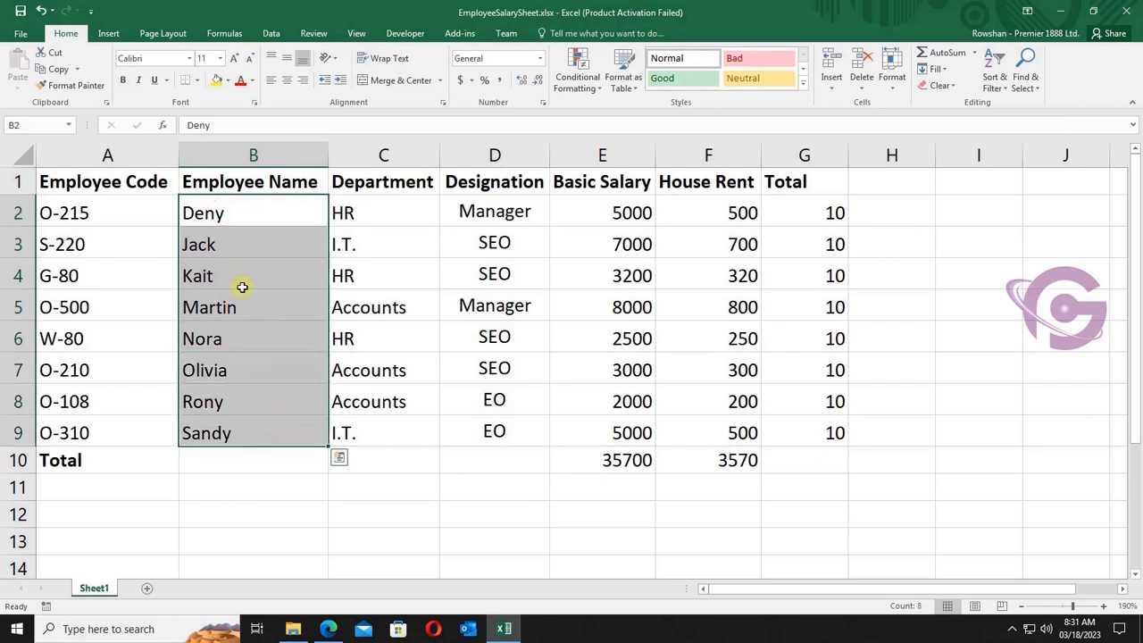
Sort the employee rows by Designation from A to Z and check the order of the designations
{"action": "left_click", "coordinate": [509, 181]}
{"action": "left_click", "coordinate": [992, 79]}
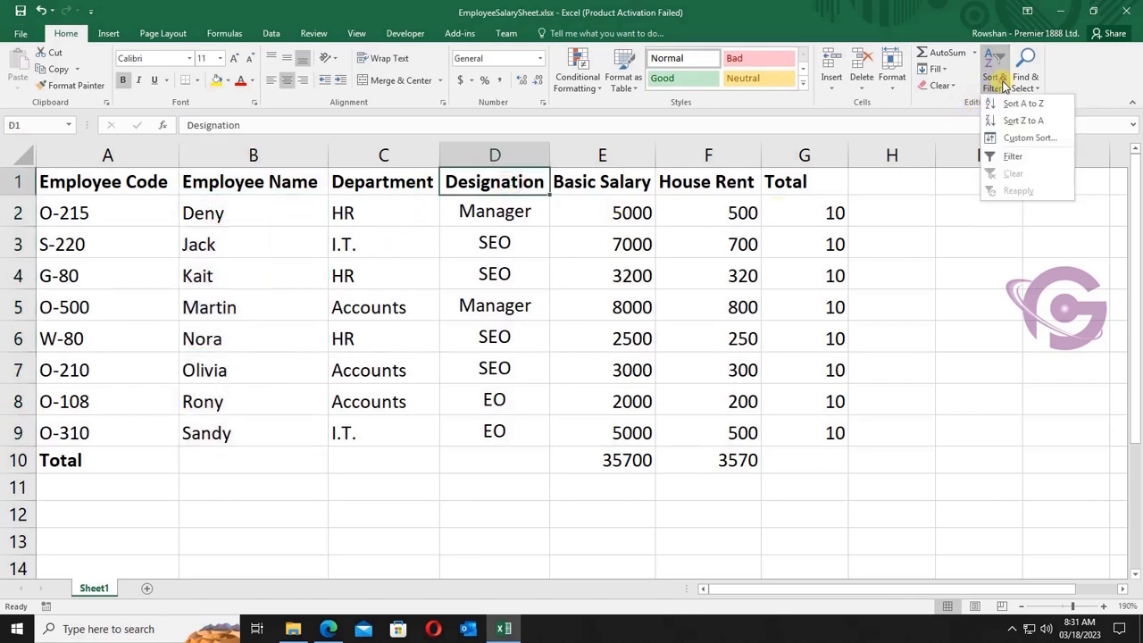
{"action": "left_click", "coordinate": [1014, 107]}
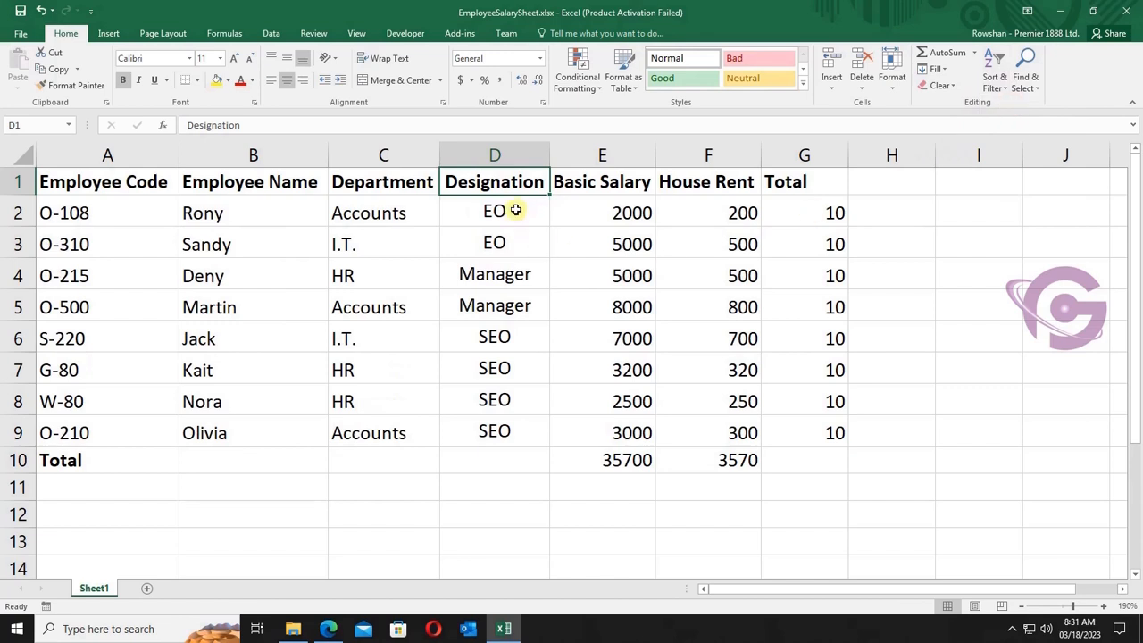
{"action": "left_click_drag", "start_coordinate": [507, 211], "coordinate": [481, 431]}
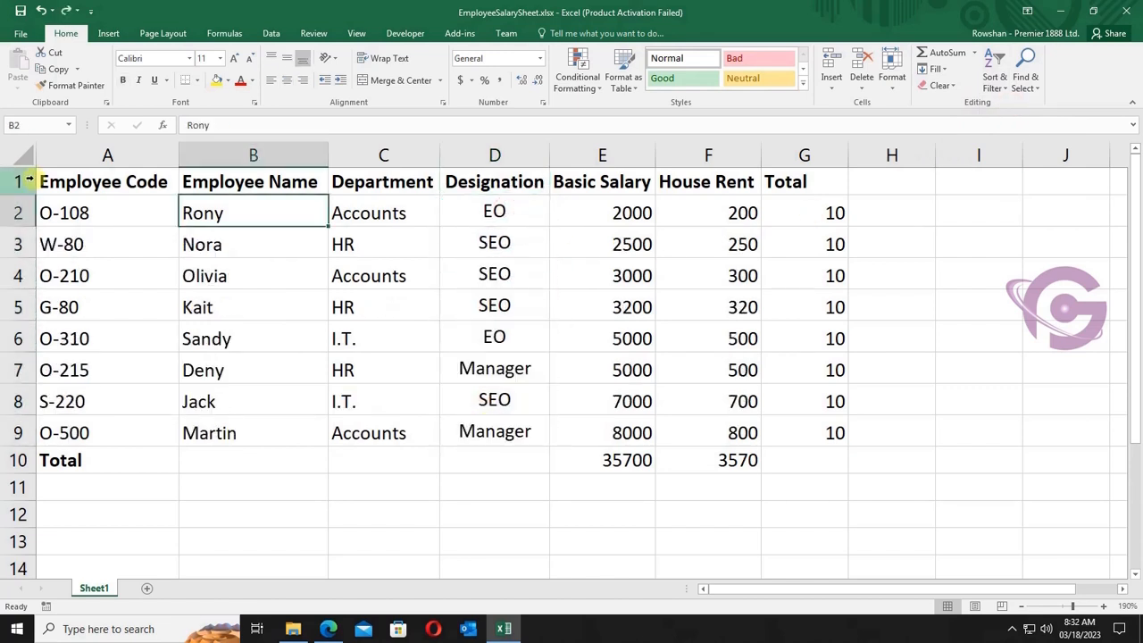
Insert a blank row above the table's header row
{"action": "left_click", "coordinate": [18, 181]}
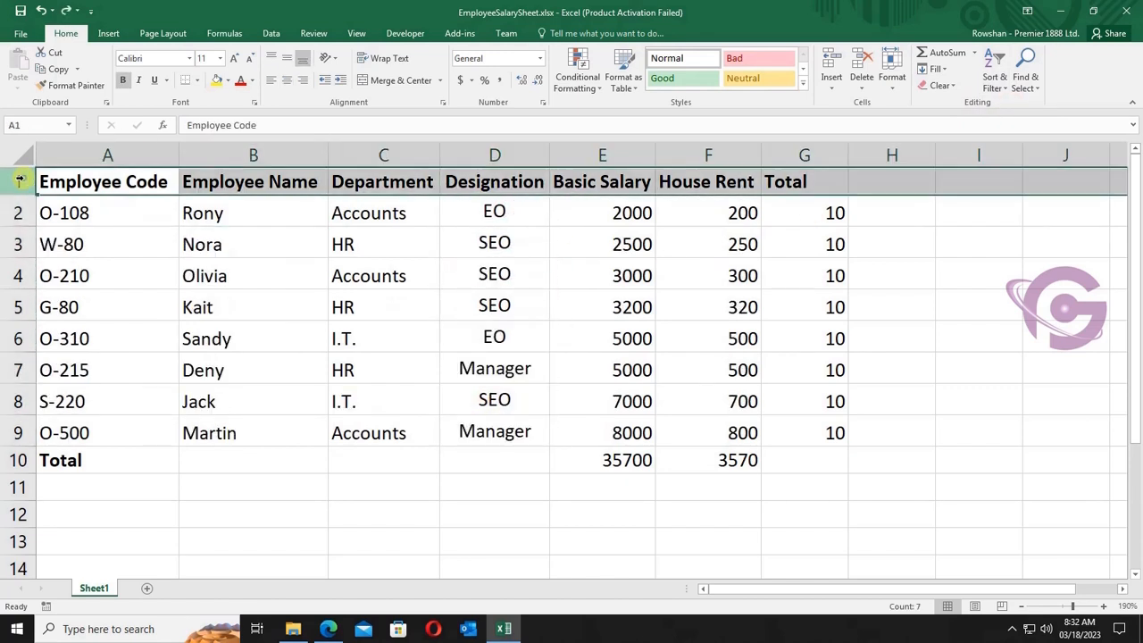
{"action": "right_click", "coordinate": [18, 181]}
{"action": "left_click", "coordinate": [56, 277]}
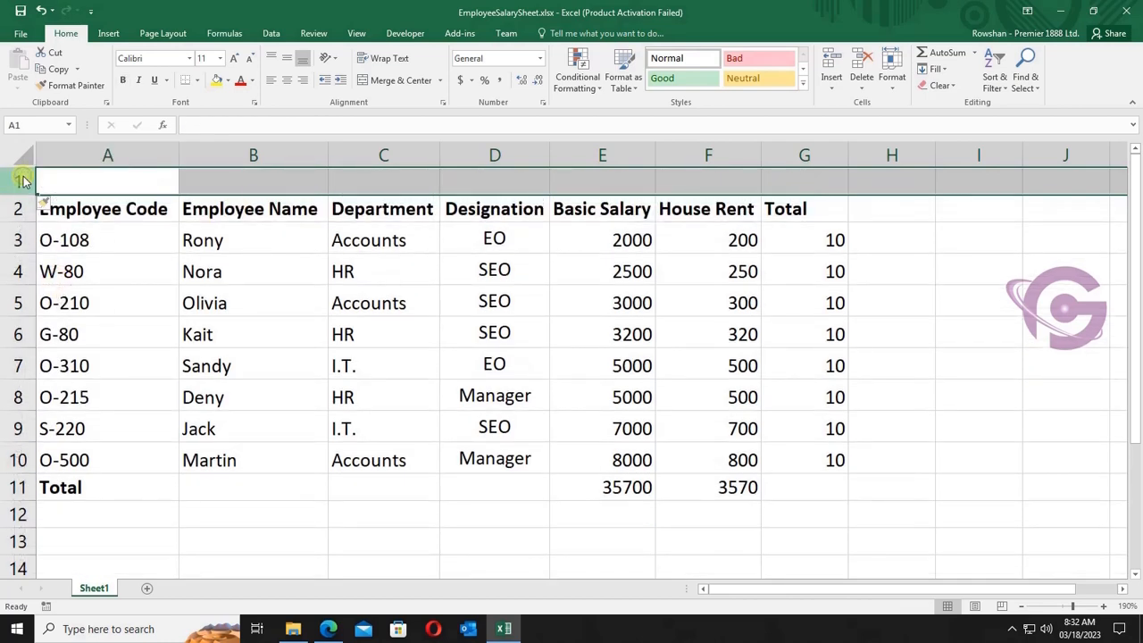
Insert a second blank row above the table's header row
{"action": "right_click", "coordinate": [18, 182]}
{"action": "left_click", "coordinate": [56, 280]}
{"action": "left_click", "coordinate": [419, 203]}
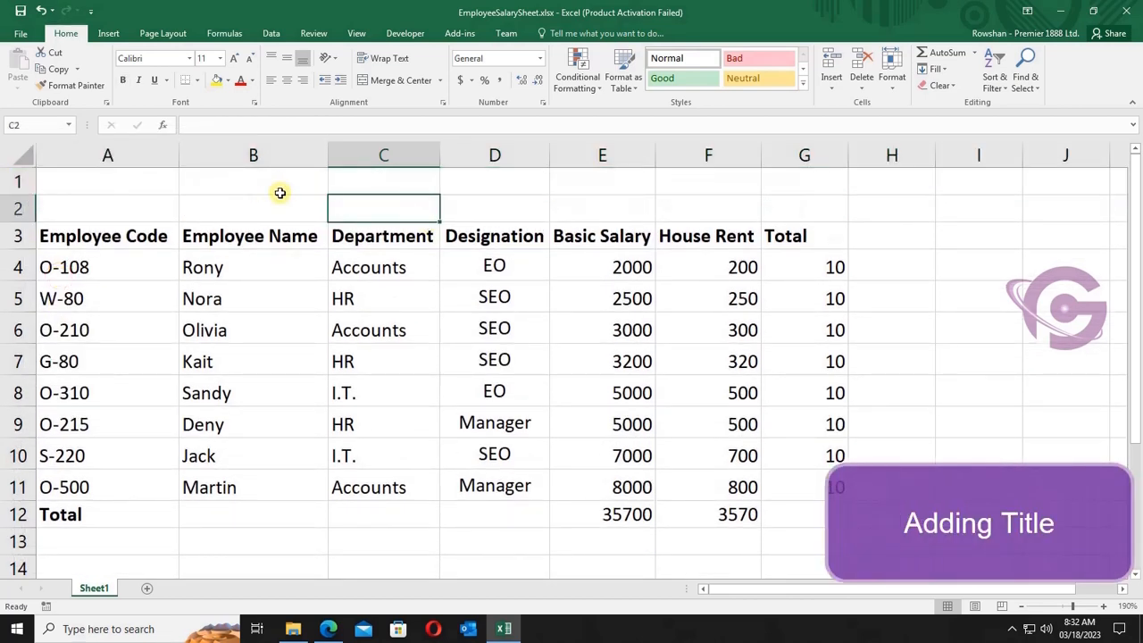
Merge and centre cells A1 to G1 and enter the title "My Company" in the merged cell
{"action": "left_click_drag", "start_coordinate": [145, 179], "coordinate": [796, 177]}
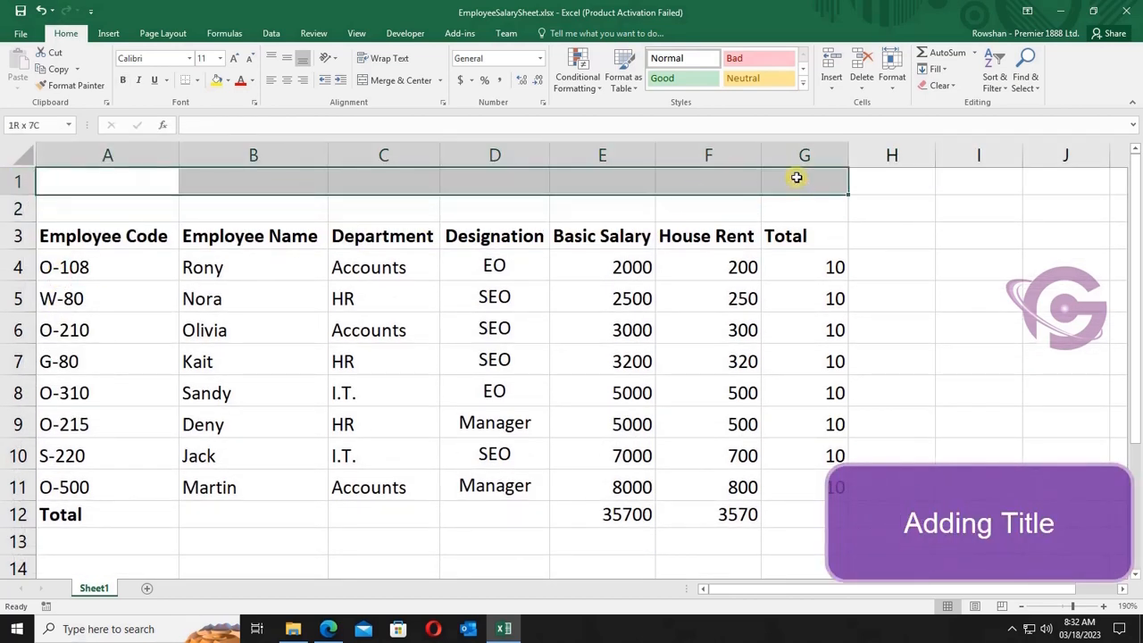
{"action": "right_click", "coordinate": [290, 181]}
{"action": "left_click", "coordinate": [468, 145]}
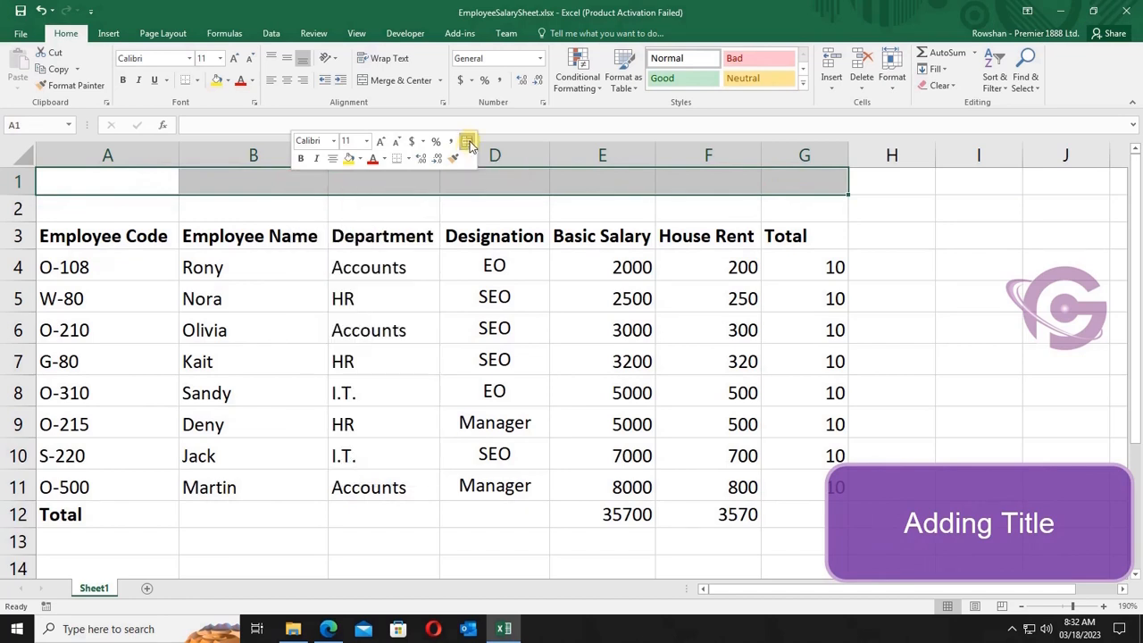
{"action": "type", "text": "My Company"}
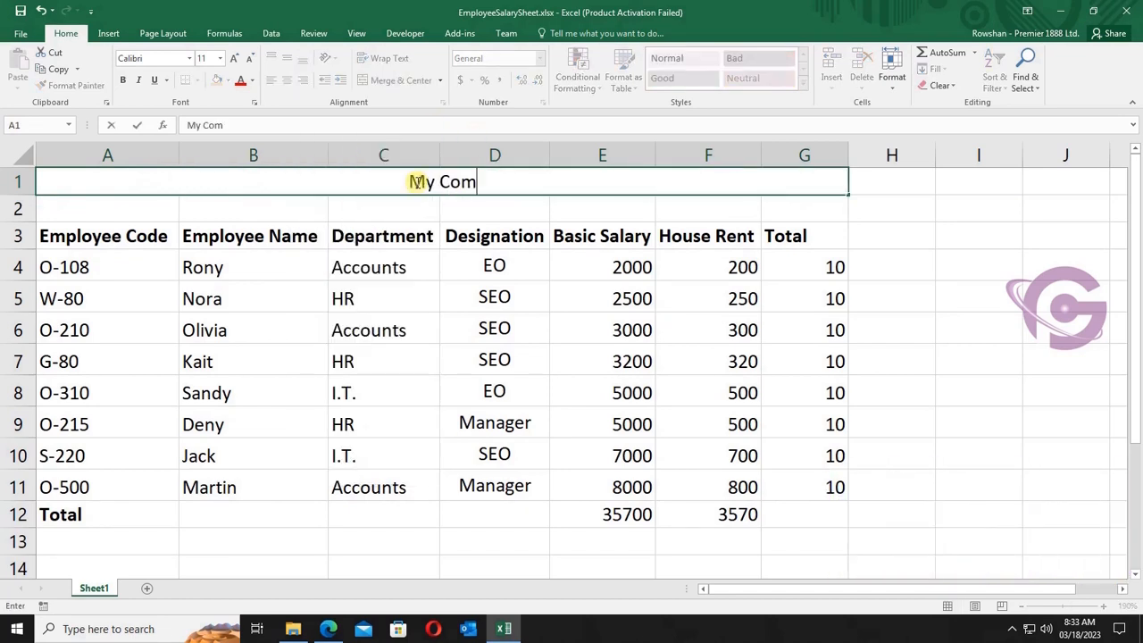
{"action": "left_click", "coordinate": [465, 195]}
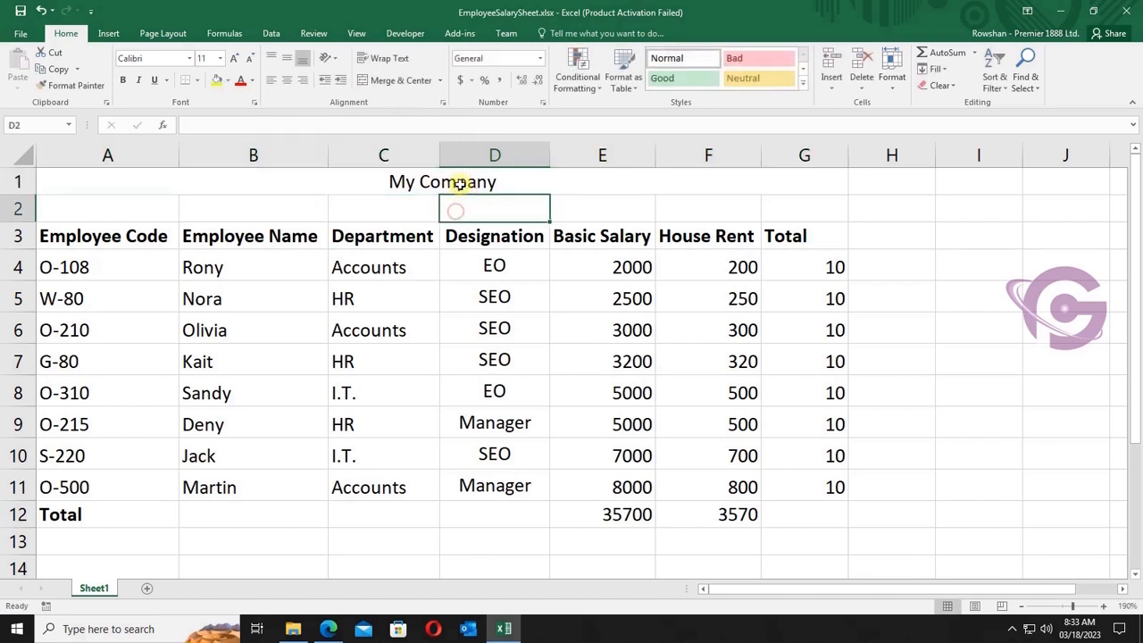
Set the "My Company" title to font size 20 and the Algerian font
{"action": "left_click", "coordinate": [451, 181]}
{"action": "left_click", "coordinate": [233, 59]}
{"action": "left_click", "coordinate": [232, 58]}
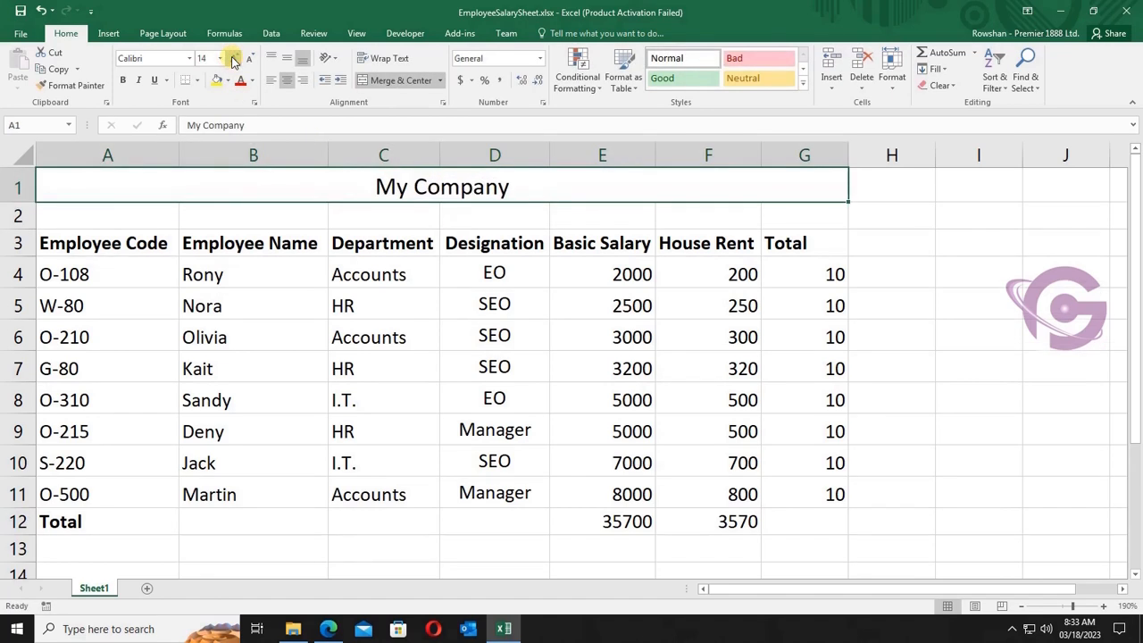
{"action": "left_click", "coordinate": [221, 60]}
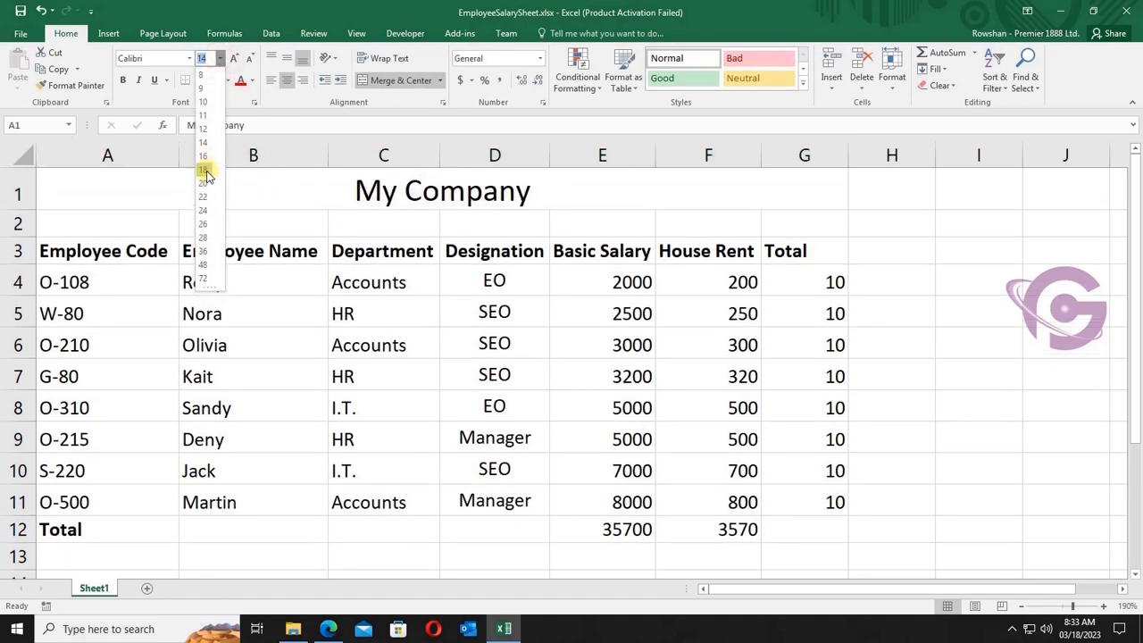
{"action": "left_click", "coordinate": [207, 182]}
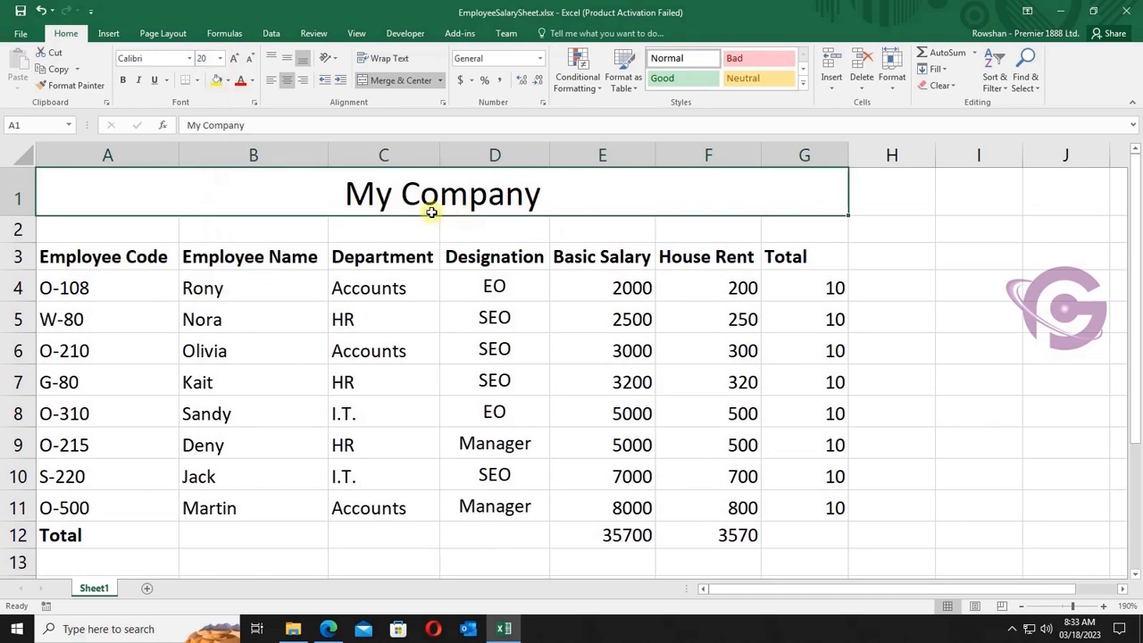
{"action": "left_click", "coordinate": [189, 58]}
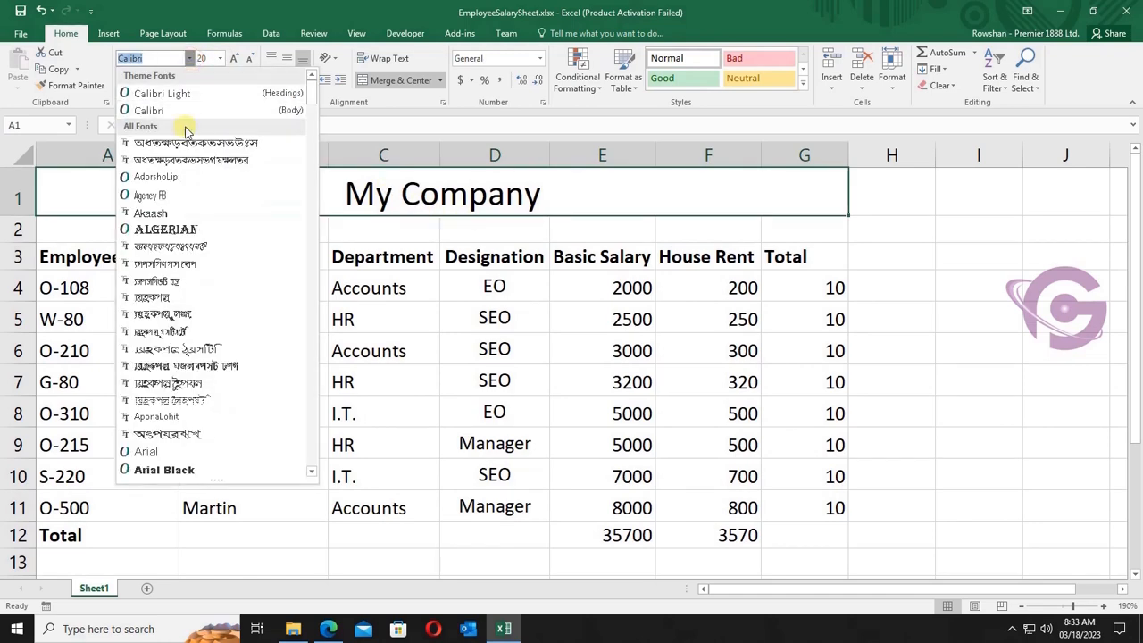
{"action": "left_click", "coordinate": [167, 229]}
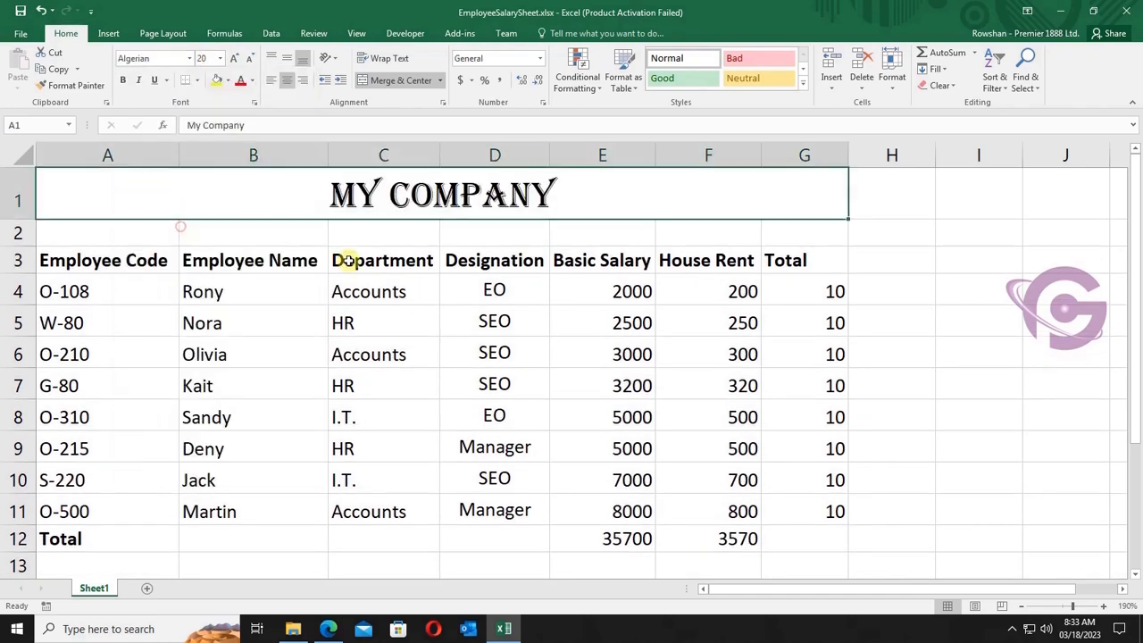
Fill the title cell with the standard purple and set its text colour to white
{"action": "left_click", "coordinate": [228, 81]}
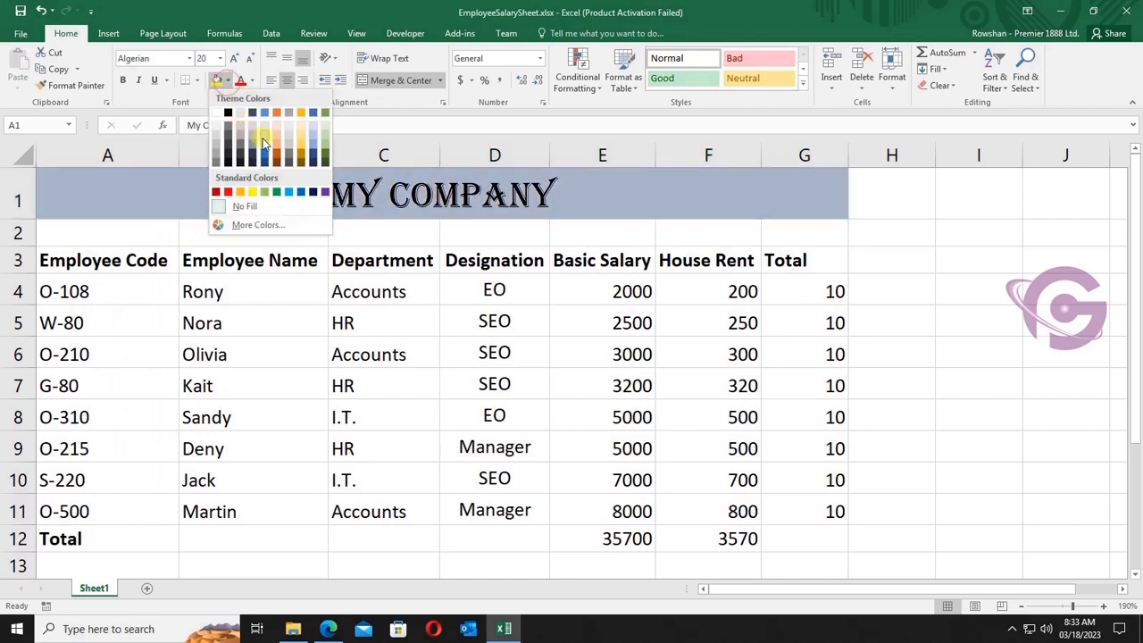
{"action": "left_click", "coordinate": [325, 193]}
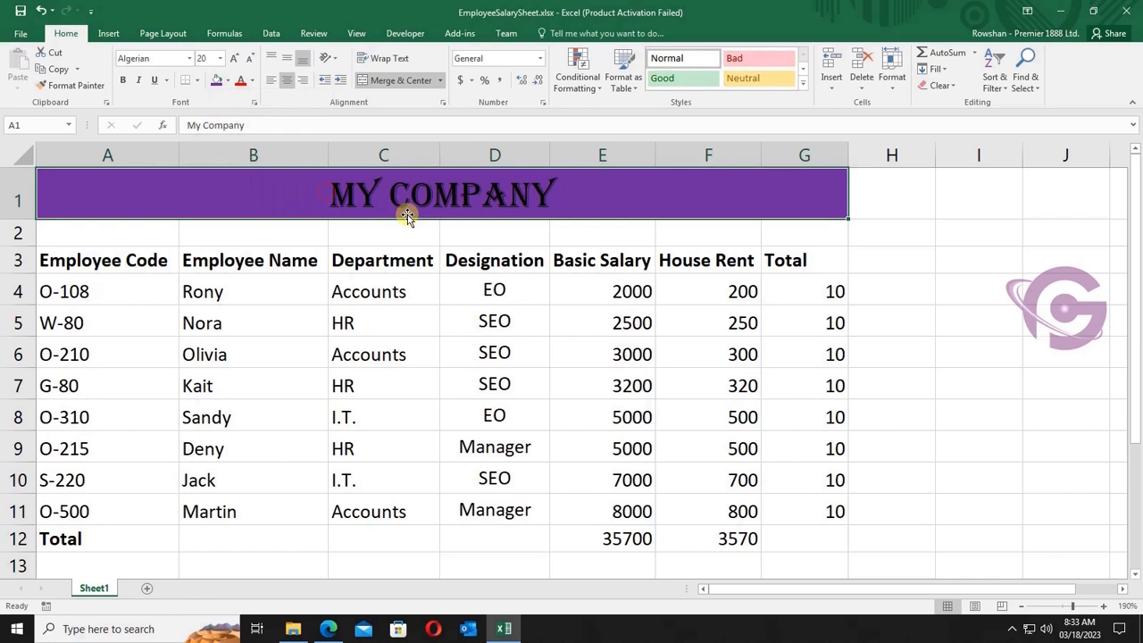
{"action": "left_click", "coordinate": [252, 80]}
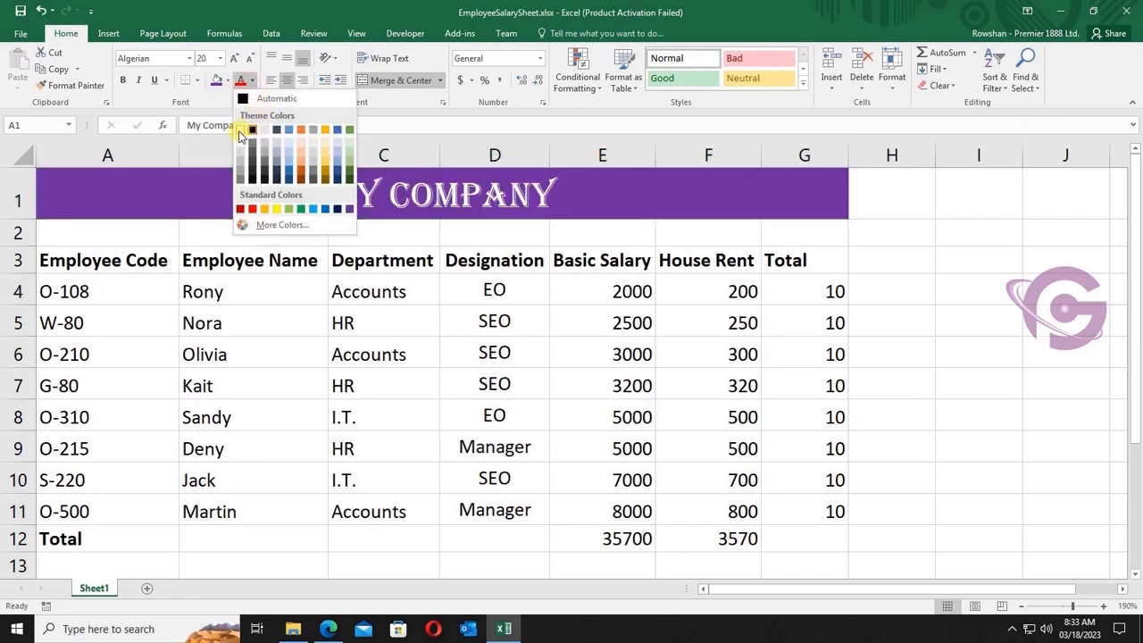
{"action": "left_click", "coordinate": [241, 130]}
{"action": "left_click", "coordinate": [402, 236]}
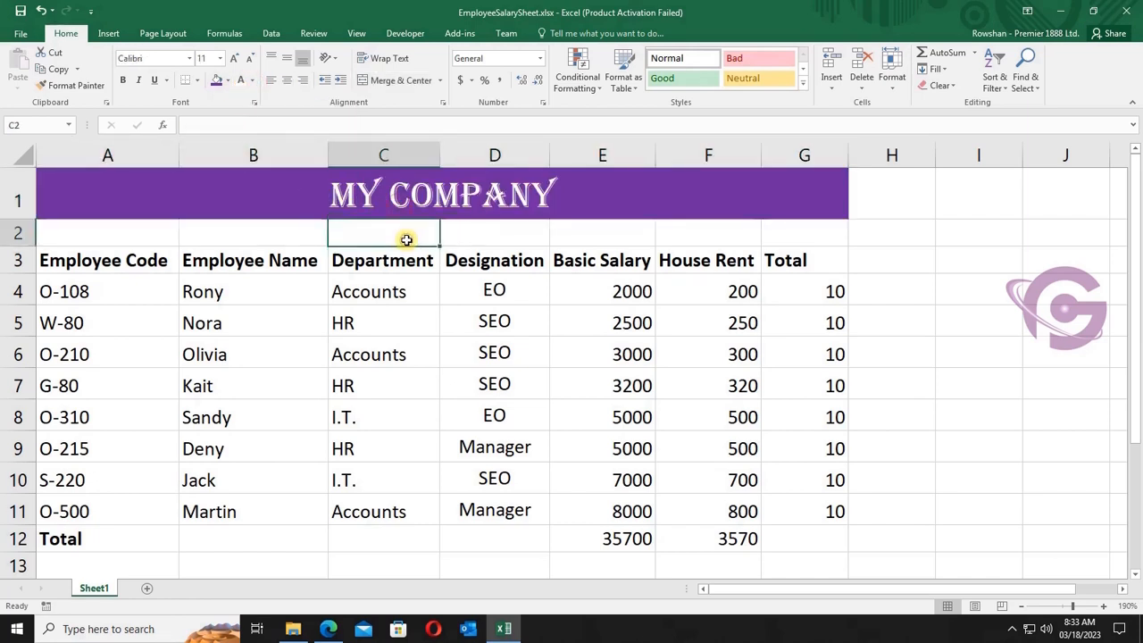
Narrow the Basic Salary column and wrap the text of its header cell E3
{"action": "left_click", "coordinate": [592, 266]}
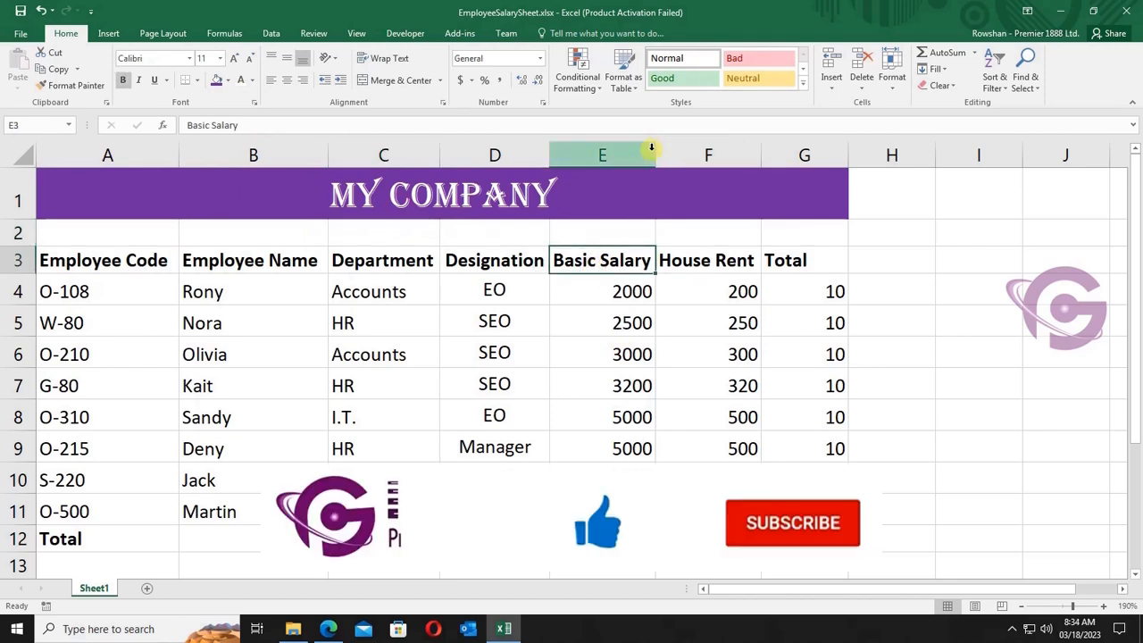
{"action": "left_click_drag", "start_coordinate": [650, 150], "coordinate": [625, 152]}
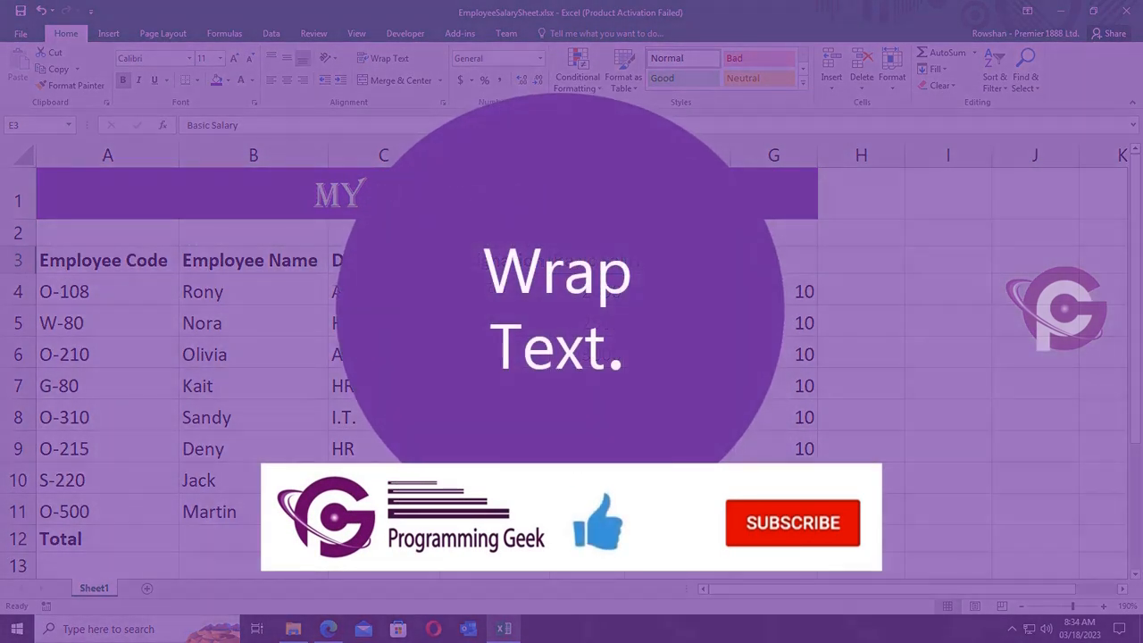
{"action": "left_click", "coordinate": [587, 323]}
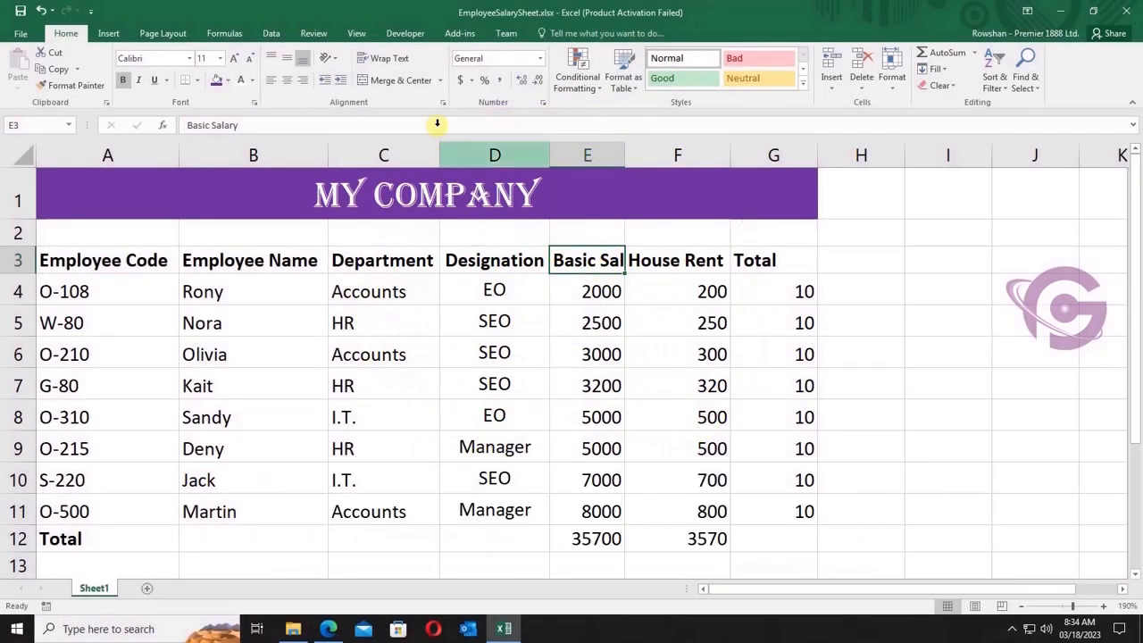
{"action": "left_click", "coordinate": [386, 59]}
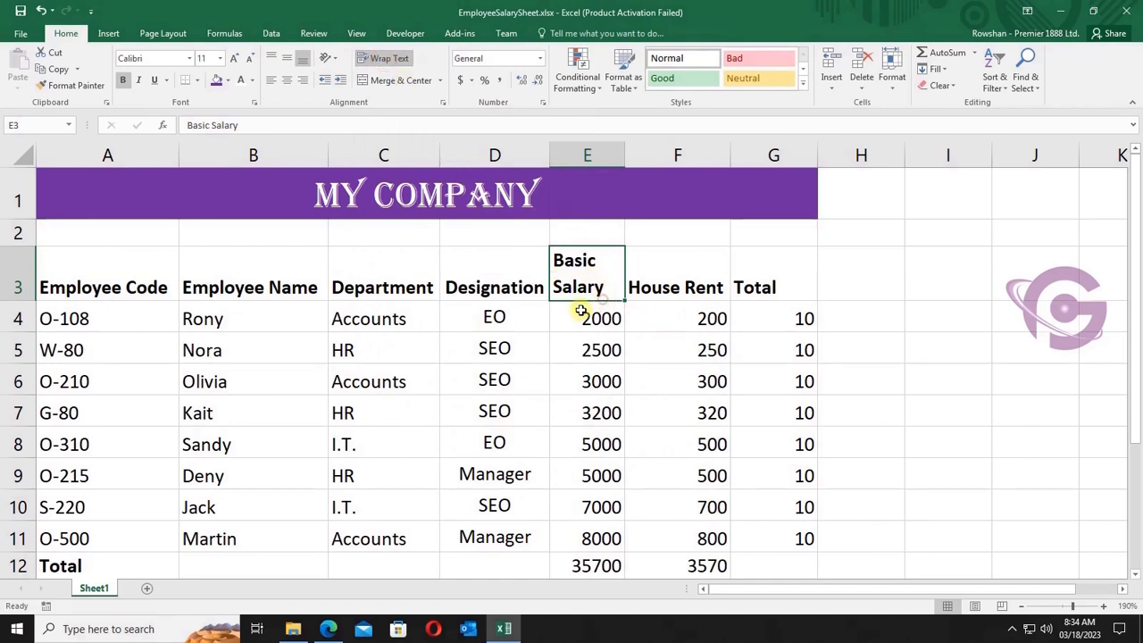
Narrow the Employee Code column and wrap the text of its header cell A3
{"action": "left_click_drag", "start_coordinate": [178, 158], "coordinate": [150, 163]}
{"action": "left_click", "coordinate": [116, 291]}
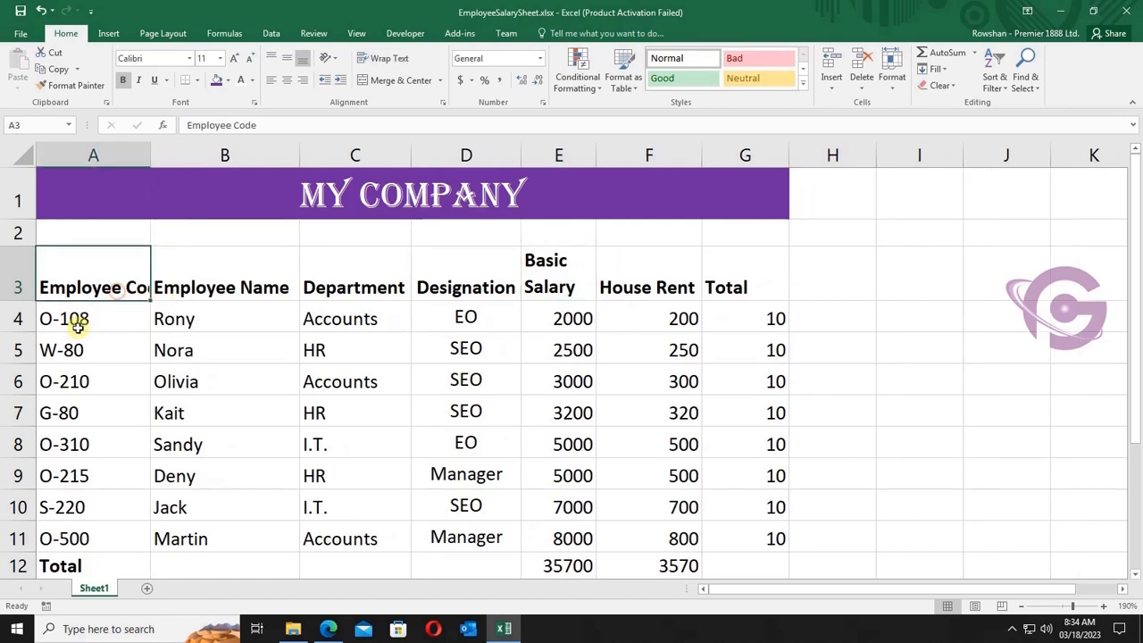
{"action": "left_click", "coordinate": [380, 61]}
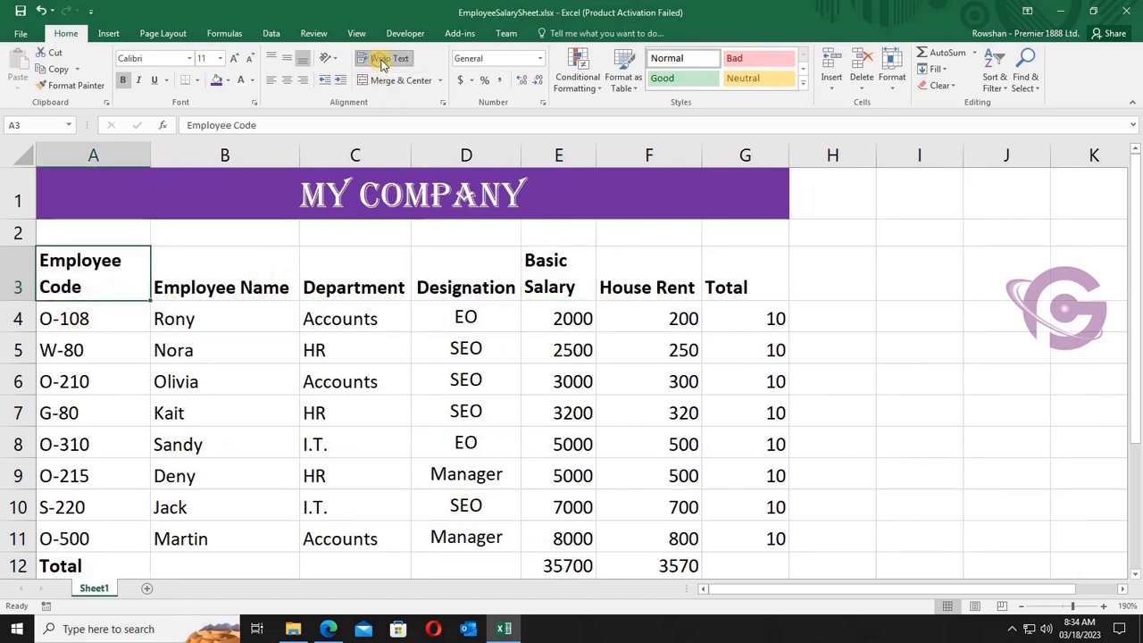
Align all the header cells from Employee Code to Total vertically to the middle
{"action": "left_click", "coordinate": [239, 290]}
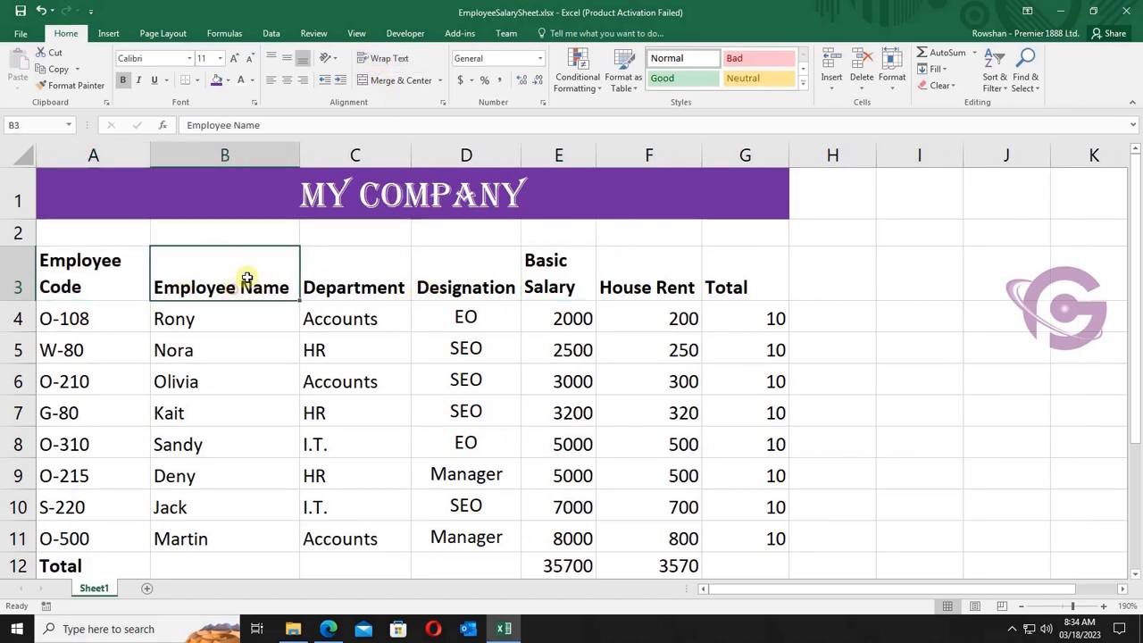
{"action": "left_click_drag", "start_coordinate": [110, 282], "coordinate": [765, 299]}
{"action": "left_click", "coordinate": [285, 61]}
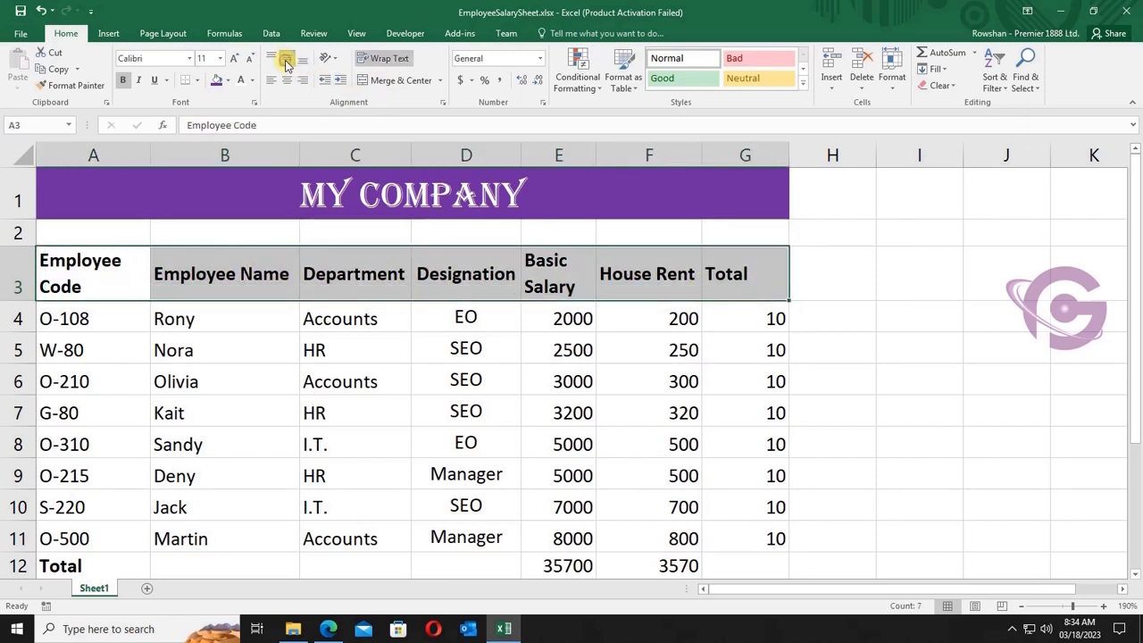
{"action": "left_click", "coordinate": [628, 415]}
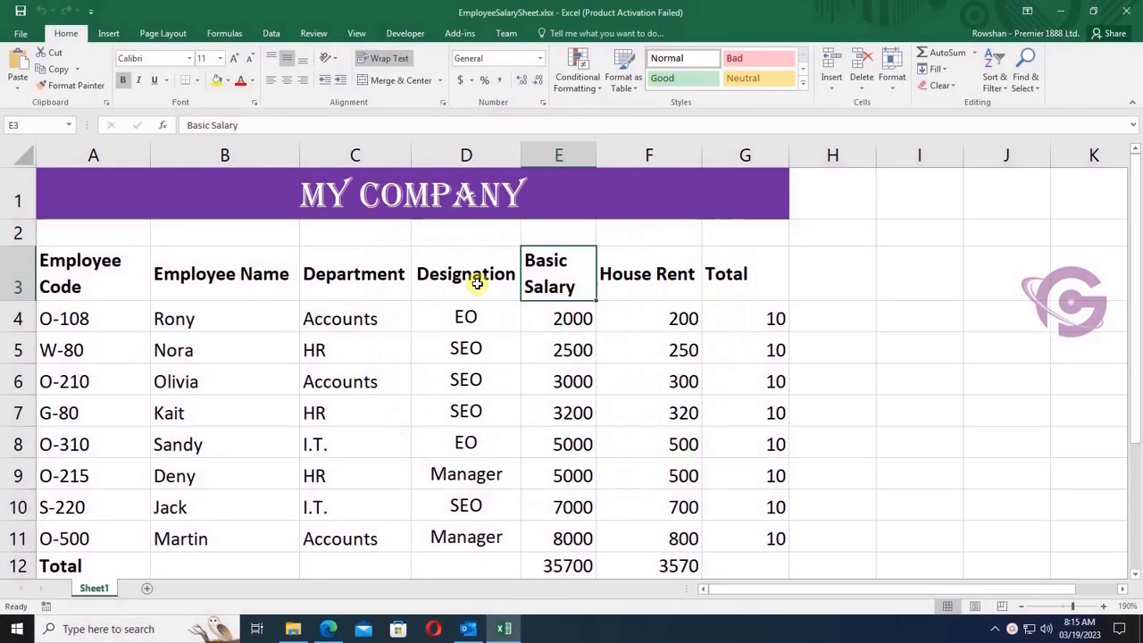
Turn on filtering for the whole header row from the Department cell and turn it off again
{"action": "left_click", "coordinate": [390, 275]}
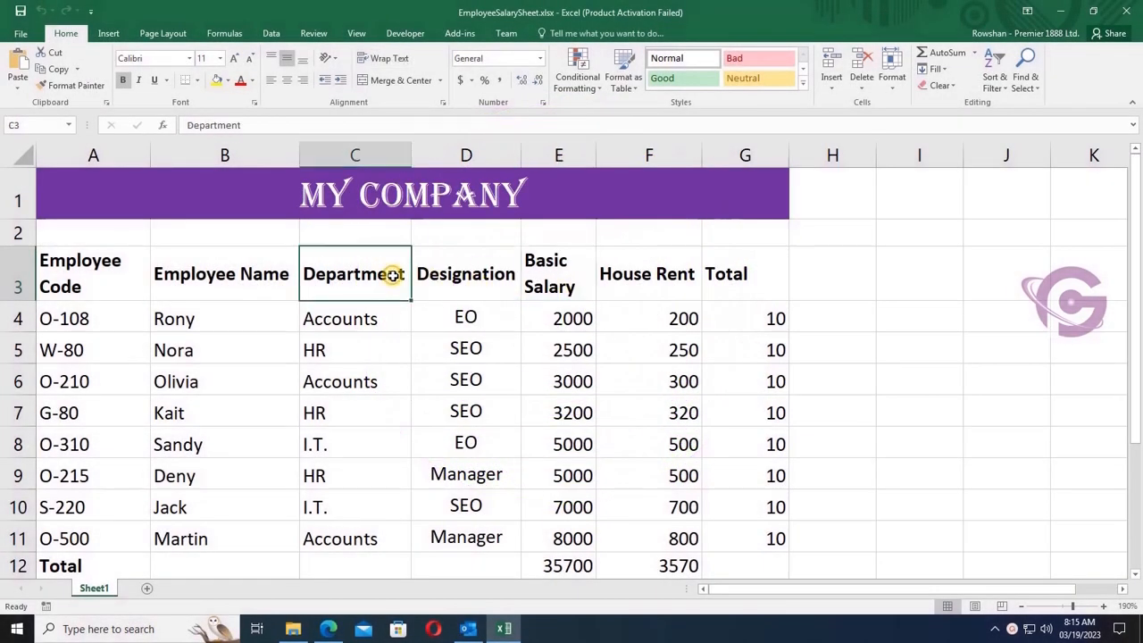
{"action": "left_click", "coordinate": [1002, 86]}
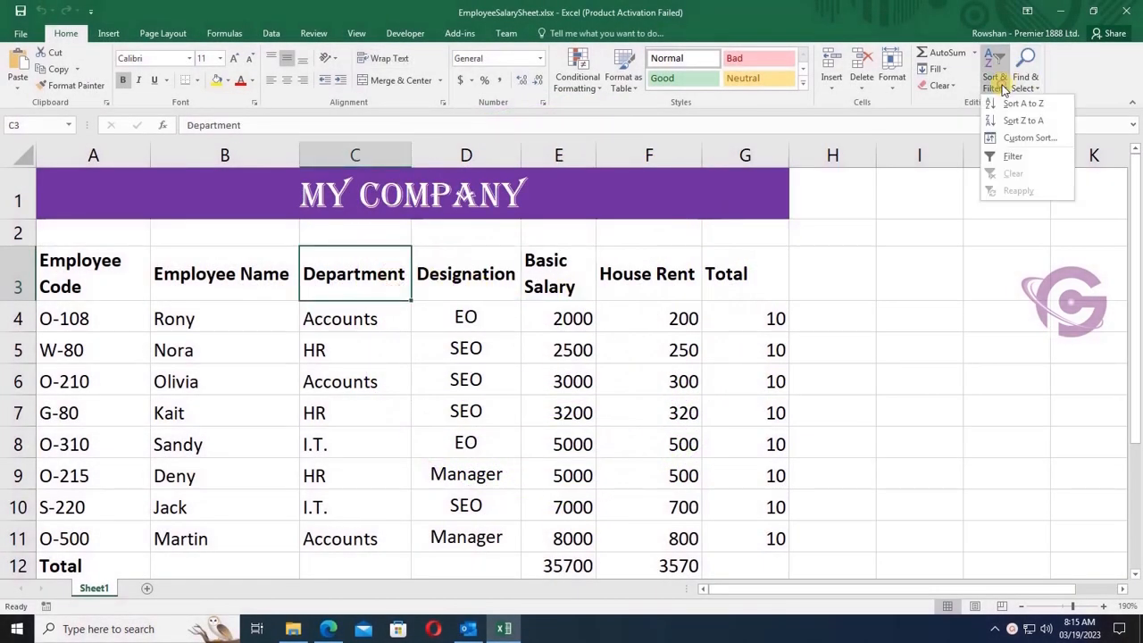
{"action": "left_click", "coordinate": [1014, 157]}
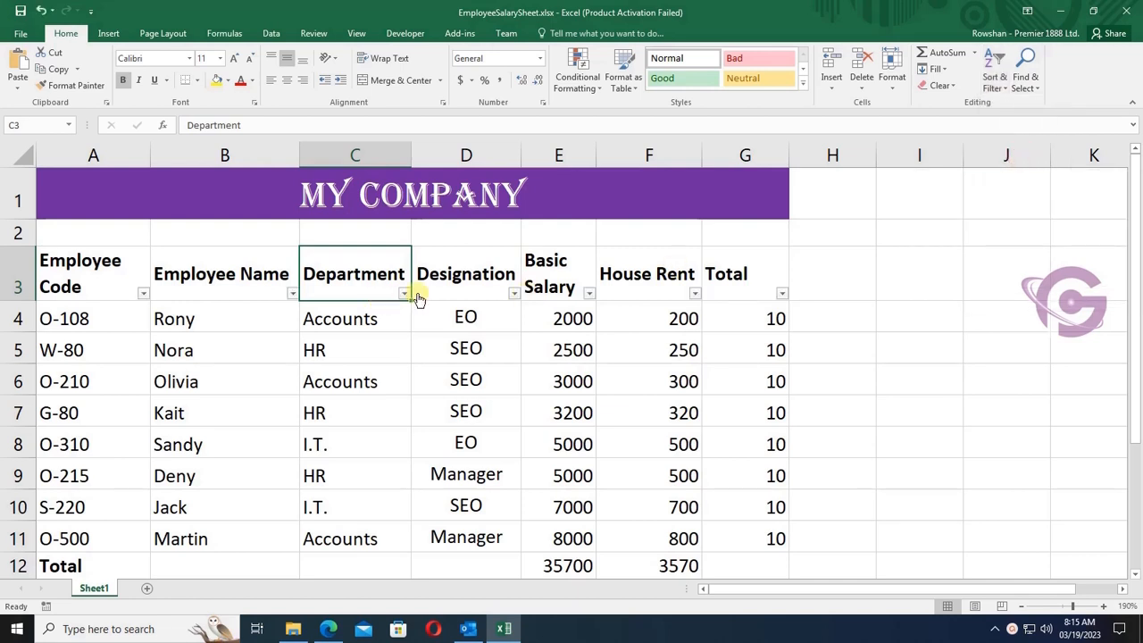
{"action": "left_click", "coordinate": [376, 189]}
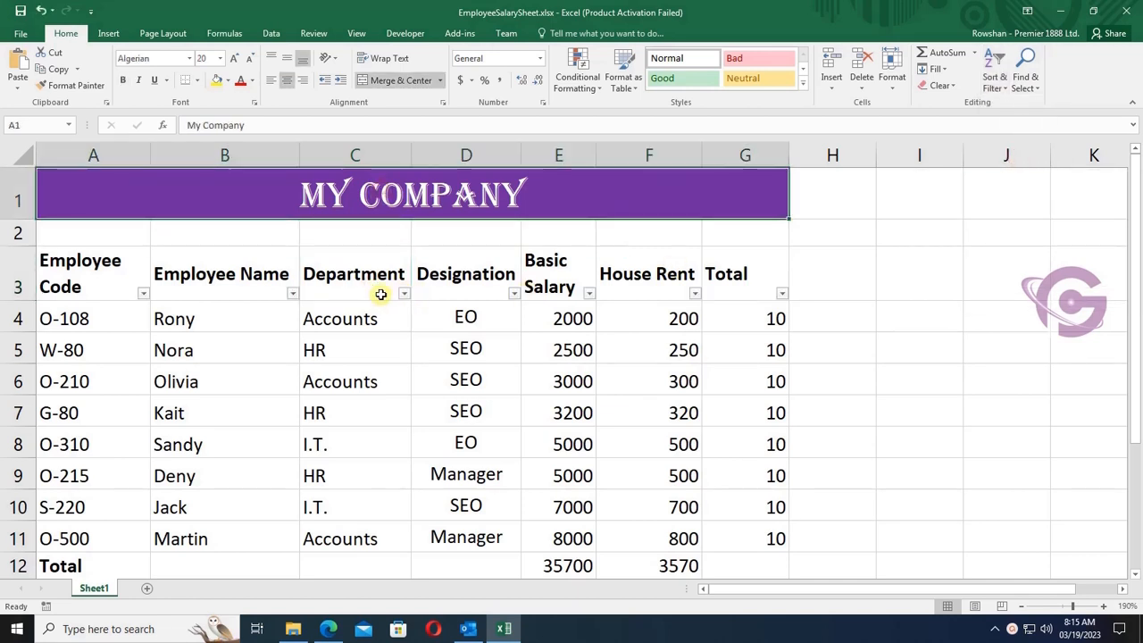
{"action": "left_click", "coordinate": [382, 283]}
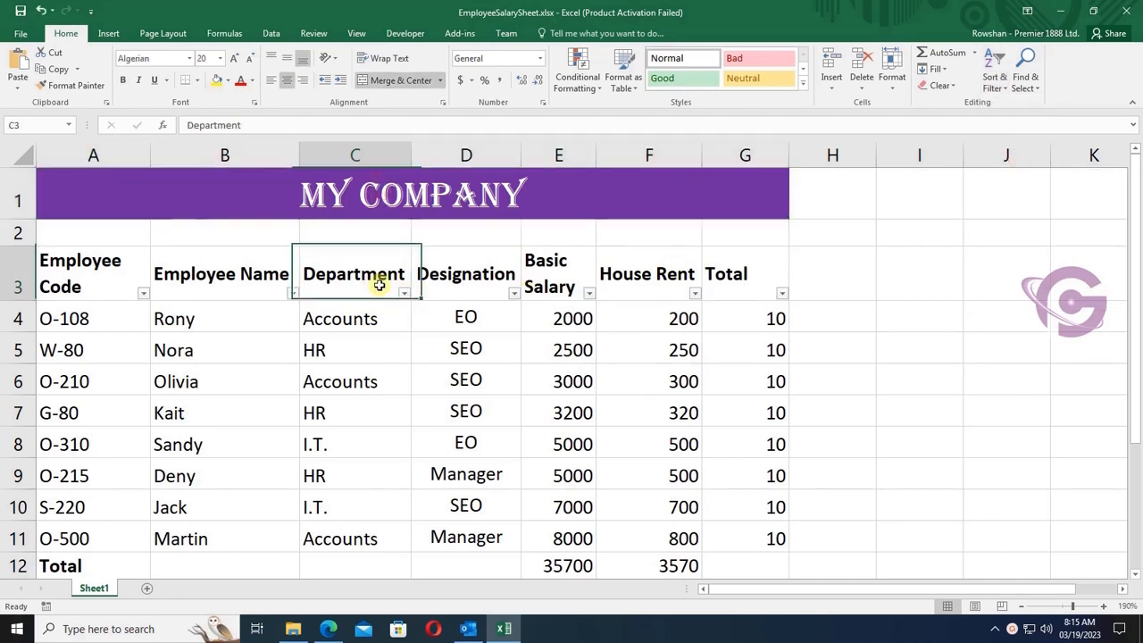
{"action": "left_click", "coordinate": [998, 86]}
{"action": "left_click", "coordinate": [1011, 157]}
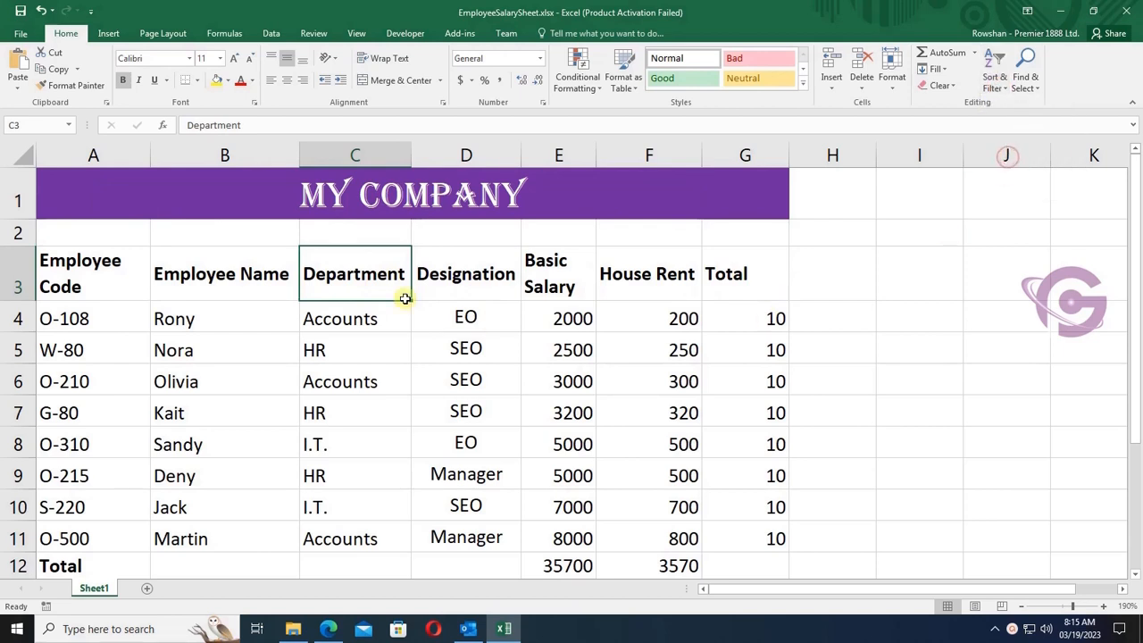
Turn on filtering only for the Employee Name, Department and Designation headers
{"action": "left_click_drag", "start_coordinate": [200, 277], "coordinate": [460, 279]}
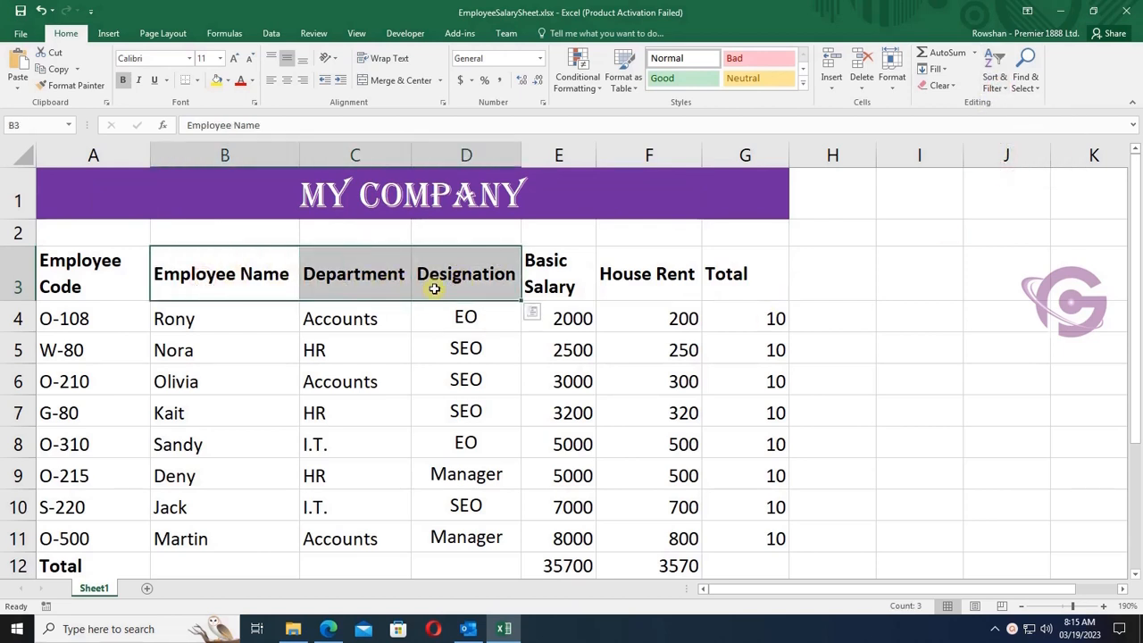
{"action": "left_click", "coordinate": [1000, 91]}
{"action": "left_click", "coordinate": [1011, 156]}
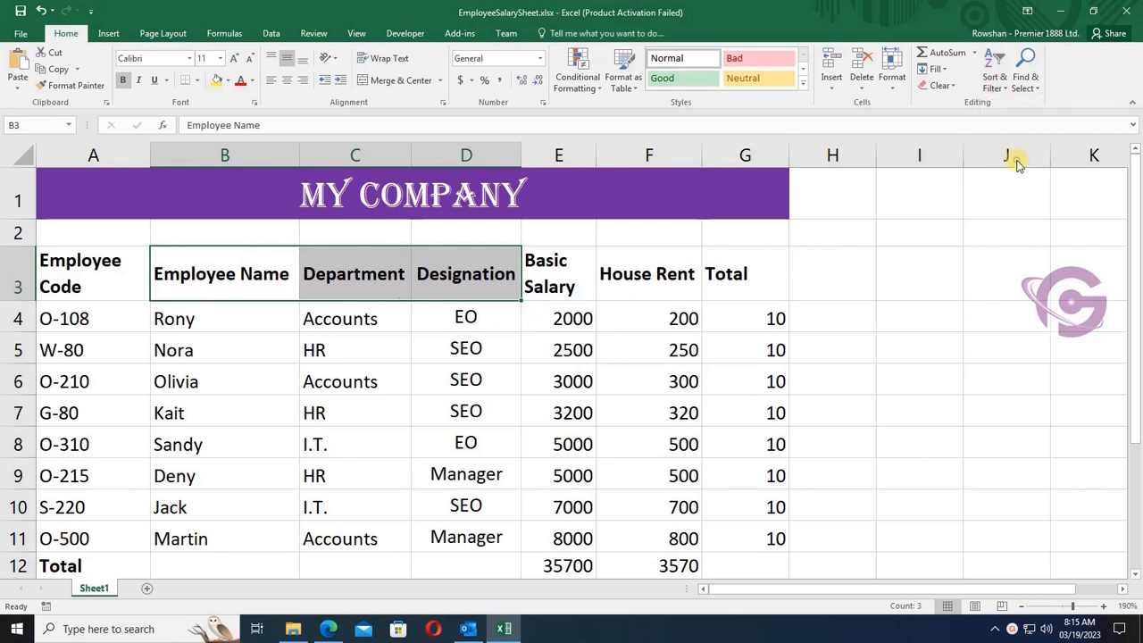
Filter the Department column to show only the Accounts rows
{"action": "left_click", "coordinate": [407, 306]}
{"action": "left_click", "coordinate": [406, 295]}
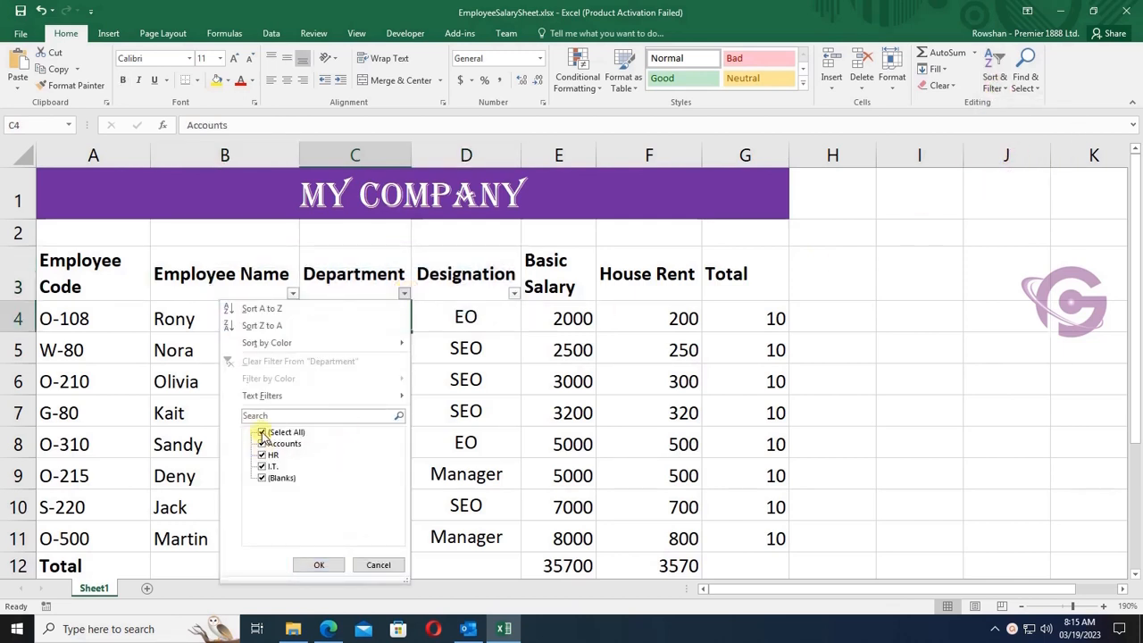
{"action": "left_click", "coordinate": [261, 433]}
{"action": "left_click", "coordinate": [262, 443]}
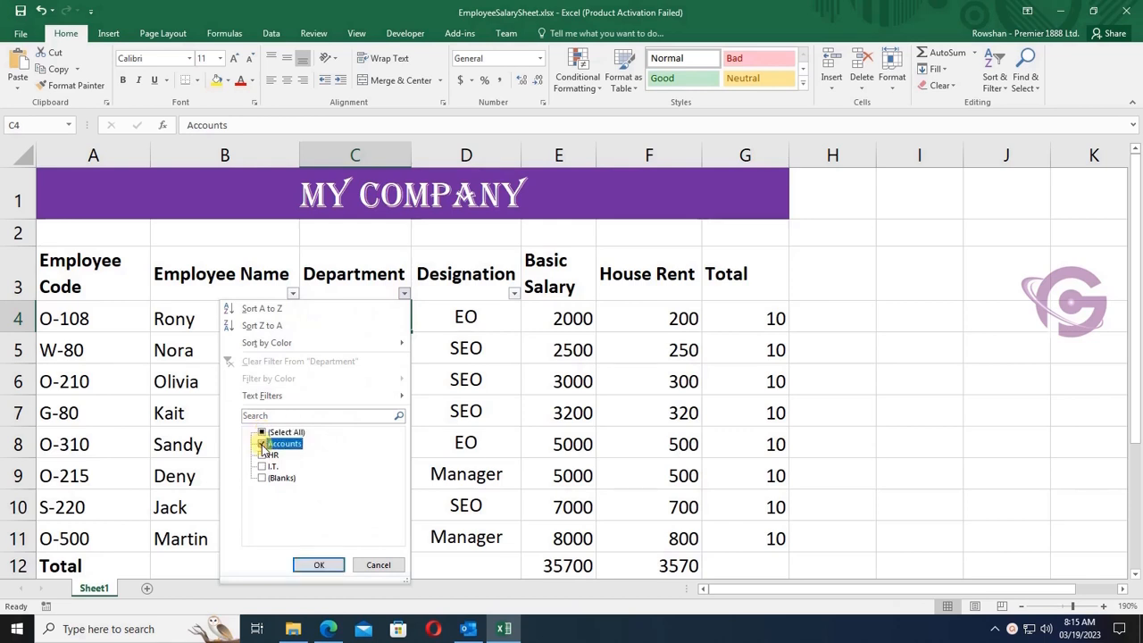
{"action": "left_click", "coordinate": [319, 566]}
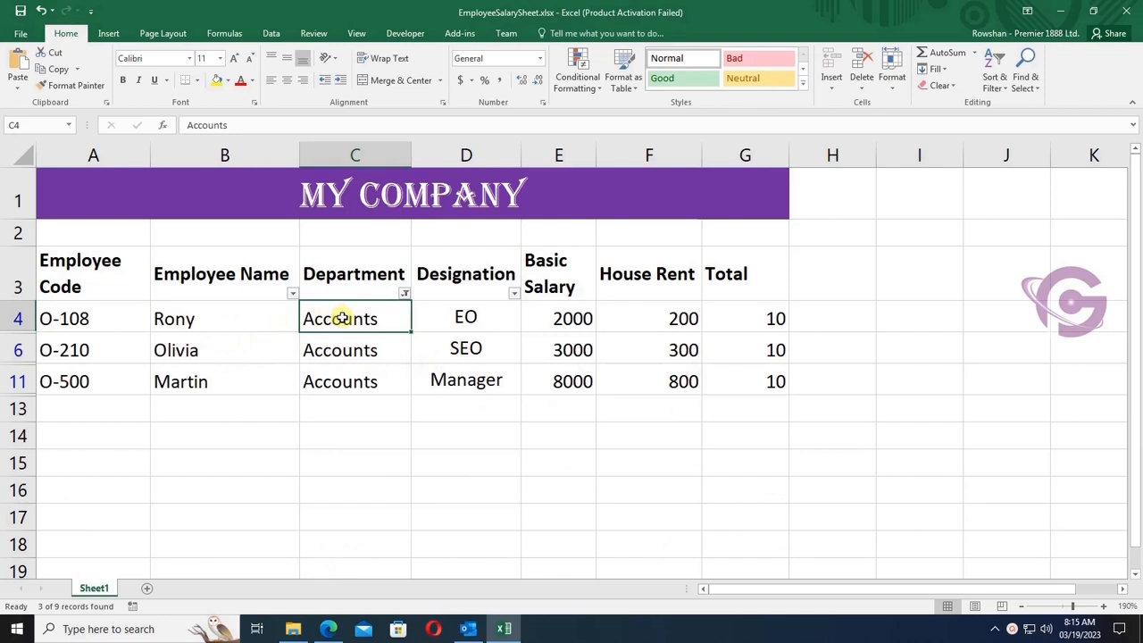
Add HR to the Department filter alongside Accounts
{"action": "left_click", "coordinate": [405, 294]}
{"action": "left_click", "coordinate": [263, 455]}
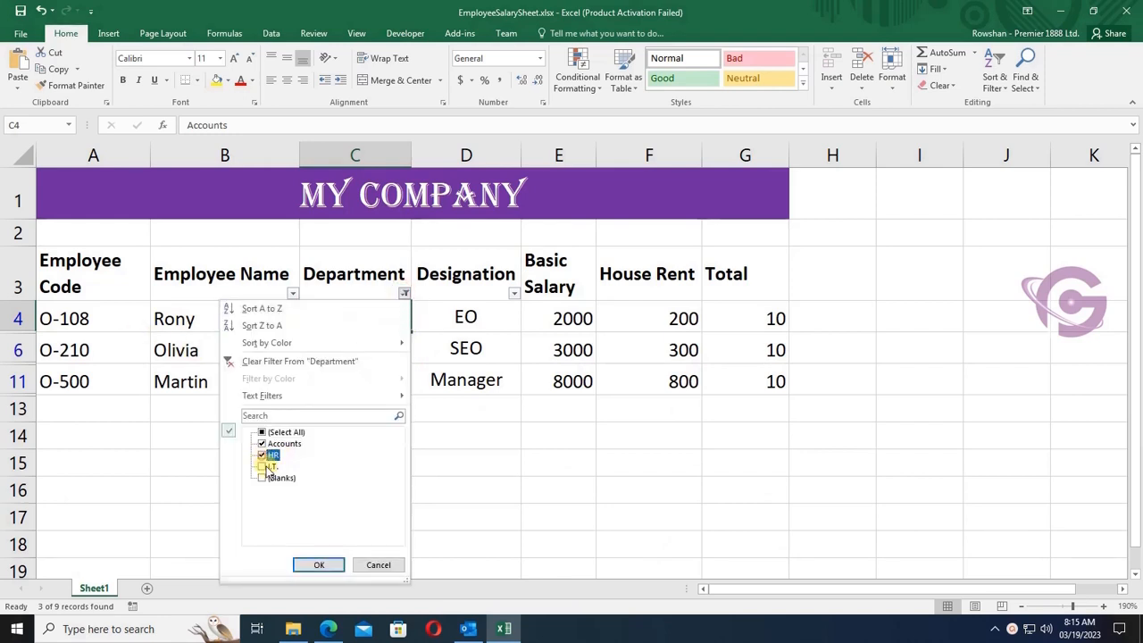
{"action": "left_click", "coordinate": [309, 564]}
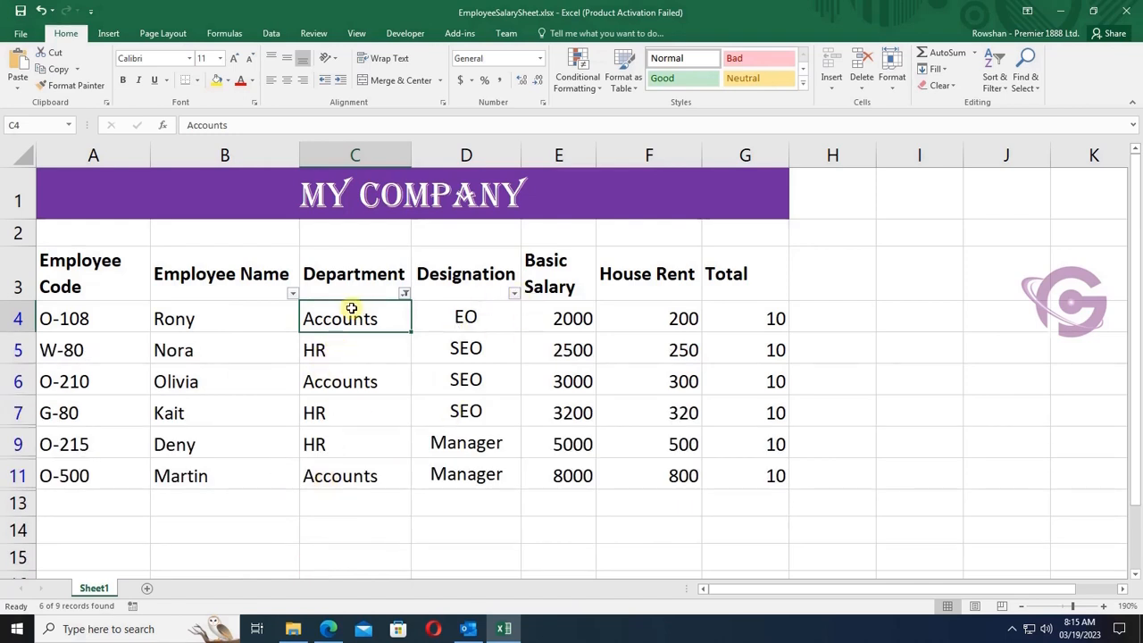
Filter the Designation column to show only SEO by excluding EO and Manager
{"action": "left_click", "coordinate": [514, 295]}
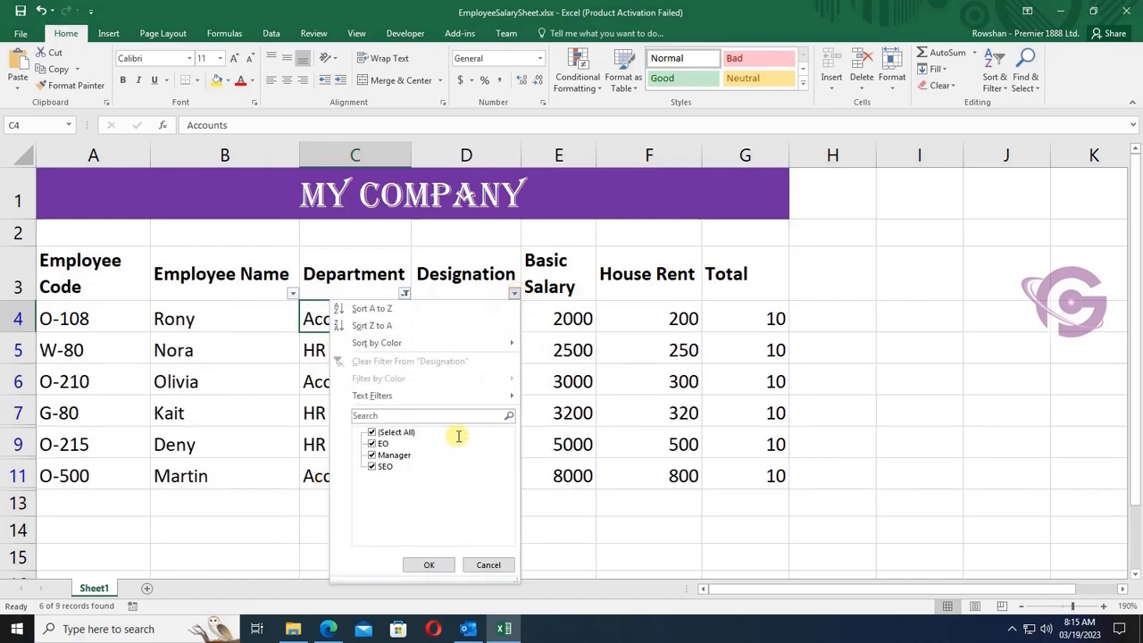
{"action": "left_click", "coordinate": [371, 456]}
{"action": "left_click", "coordinate": [371, 443]}
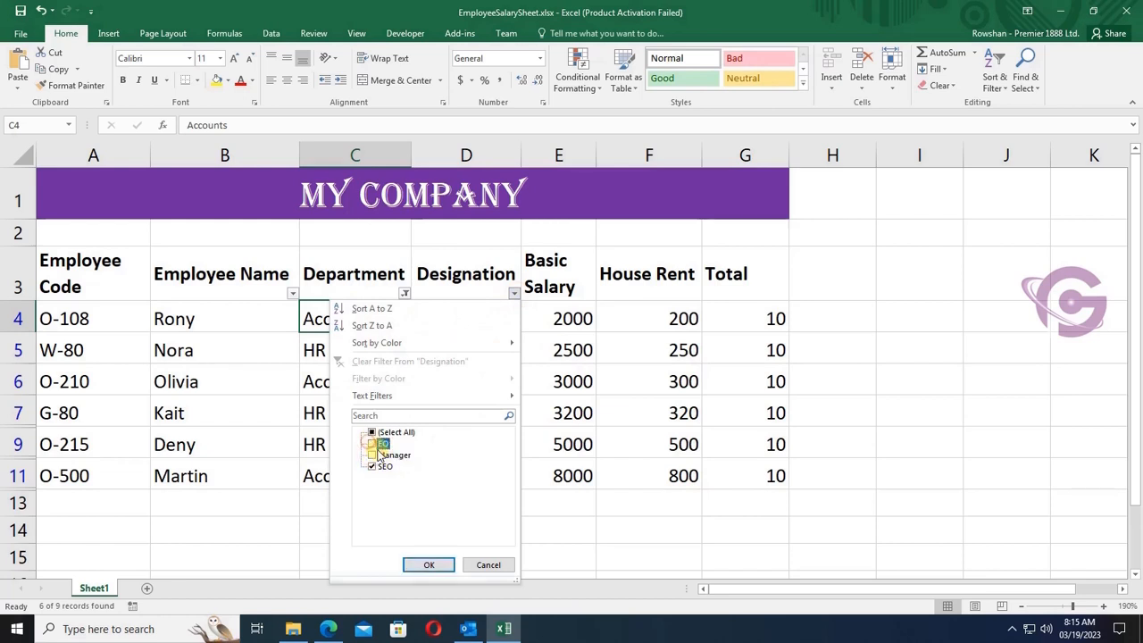
{"action": "left_click", "coordinate": [431, 565]}
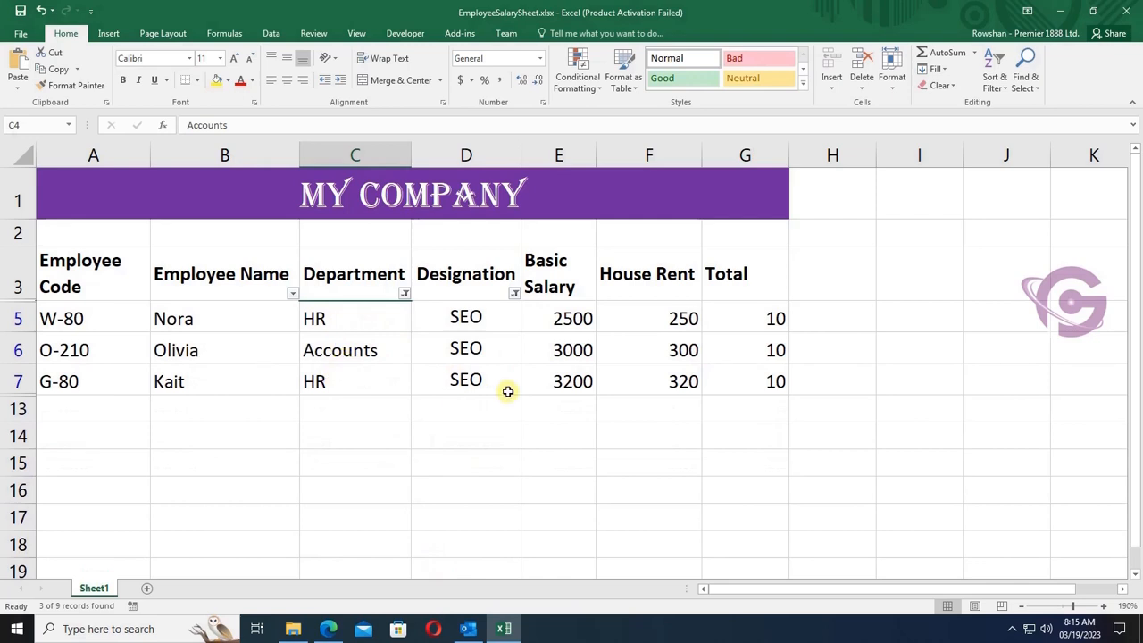
Filter the Employee Name column by searching for "o" and keeping all the matching names
{"action": "left_click", "coordinate": [502, 299]}
{"action": "left_click", "coordinate": [292, 293]}
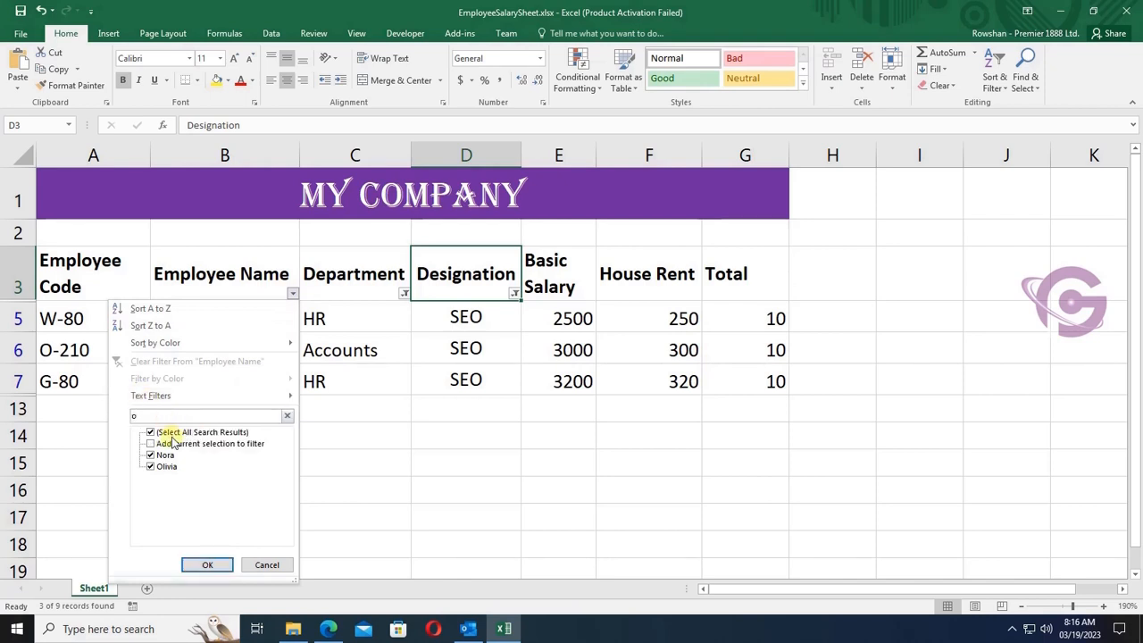
{"action": "left_click", "coordinate": [206, 565]}
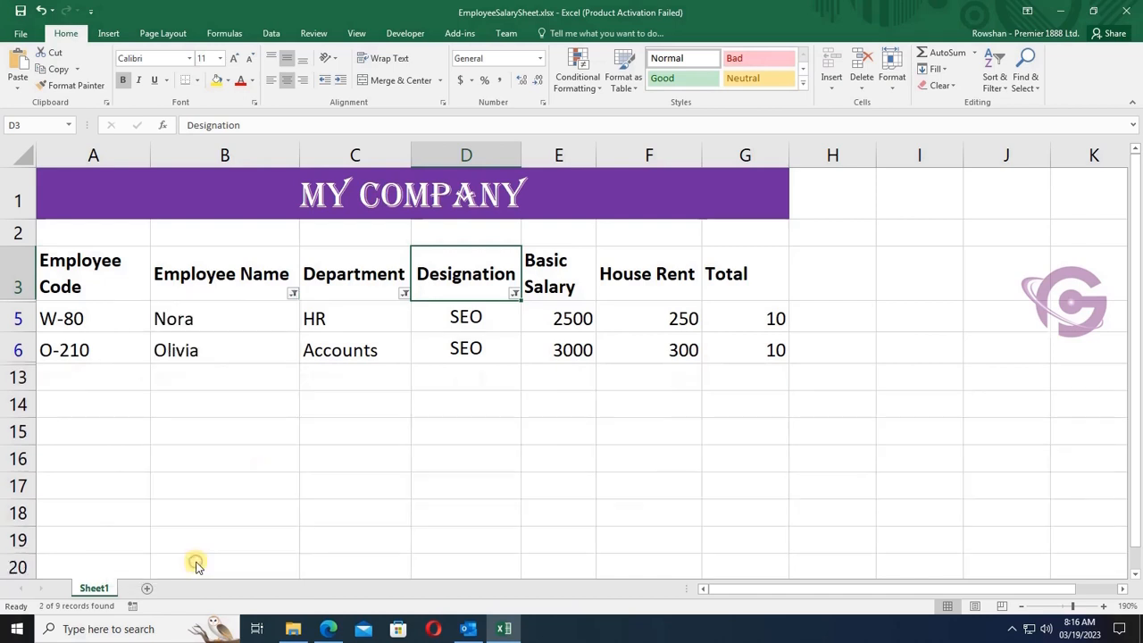
Apply a custom Contains text filter to the Employee Name column
{"action": "left_click", "coordinate": [293, 294]}
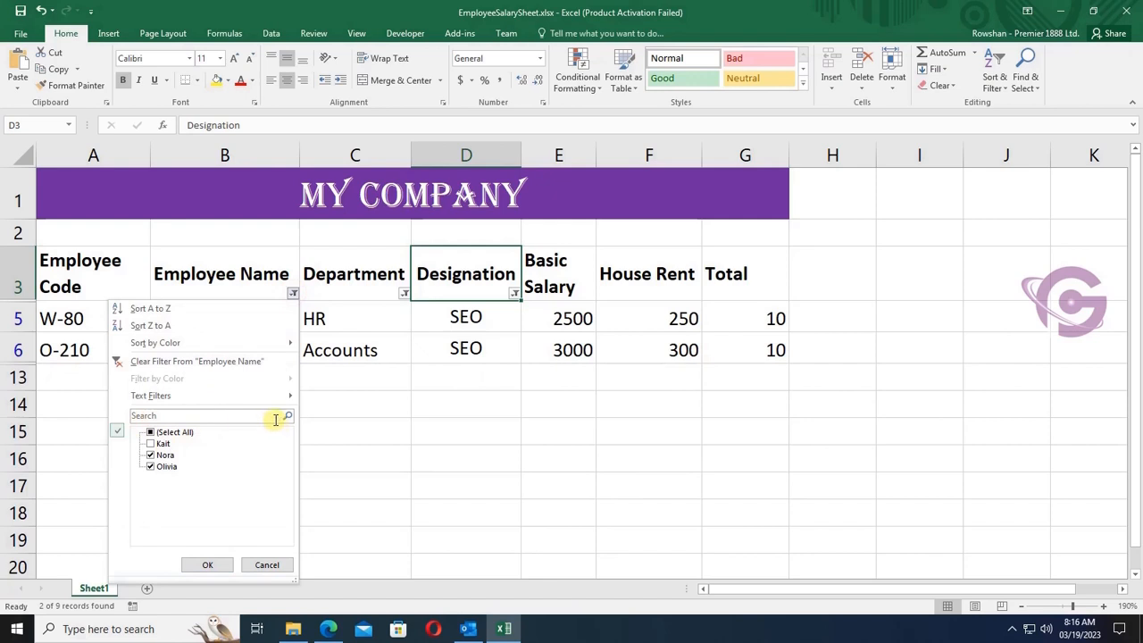
{"action": "left_click", "coordinate": [235, 396]}
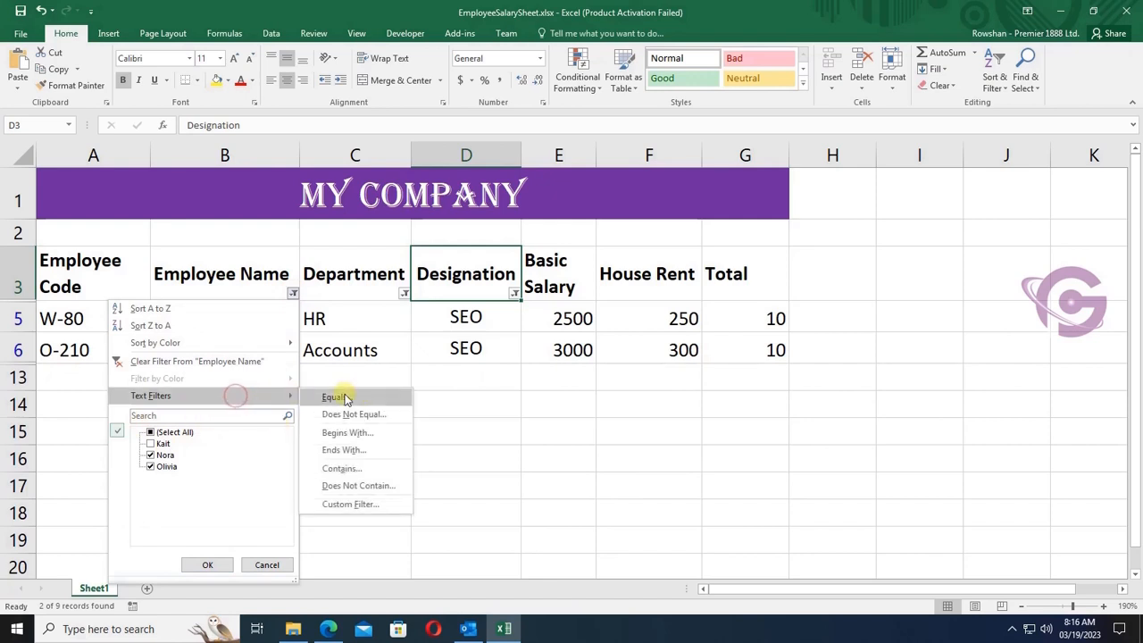
{"action": "left_click", "coordinate": [351, 474]}
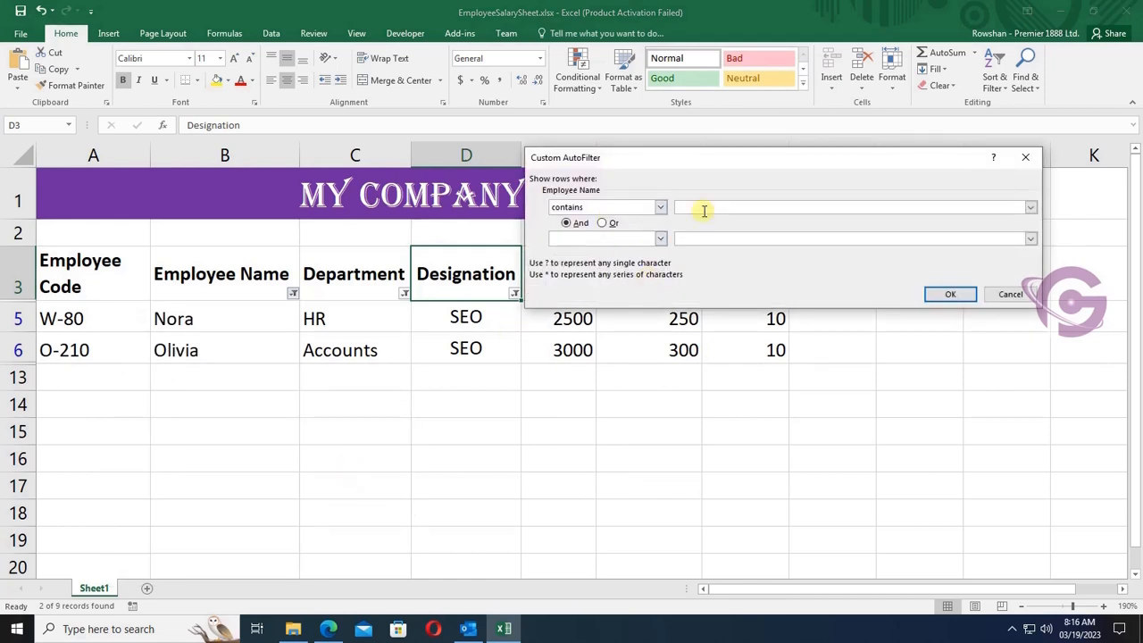
{"action": "left_click", "coordinate": [948, 294]}
{"action": "left_click", "coordinate": [354, 273]}
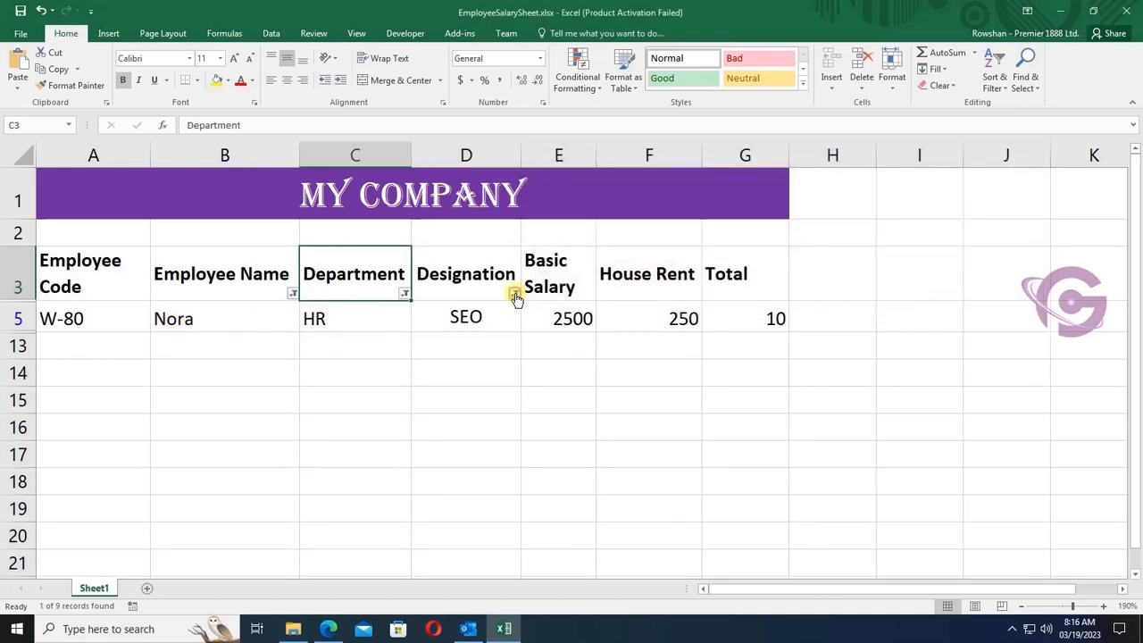
Show all values again in the Designation and Department filters
{"action": "left_click", "coordinate": [514, 292]}
{"action": "left_click", "coordinate": [374, 434]}
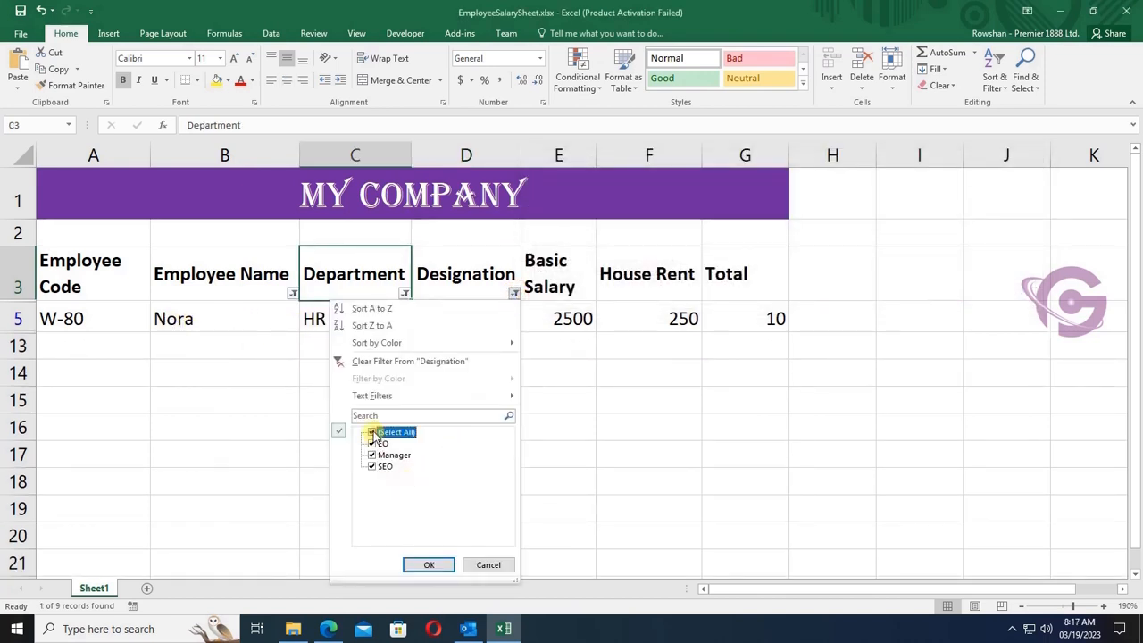
{"action": "left_click", "coordinate": [429, 564]}
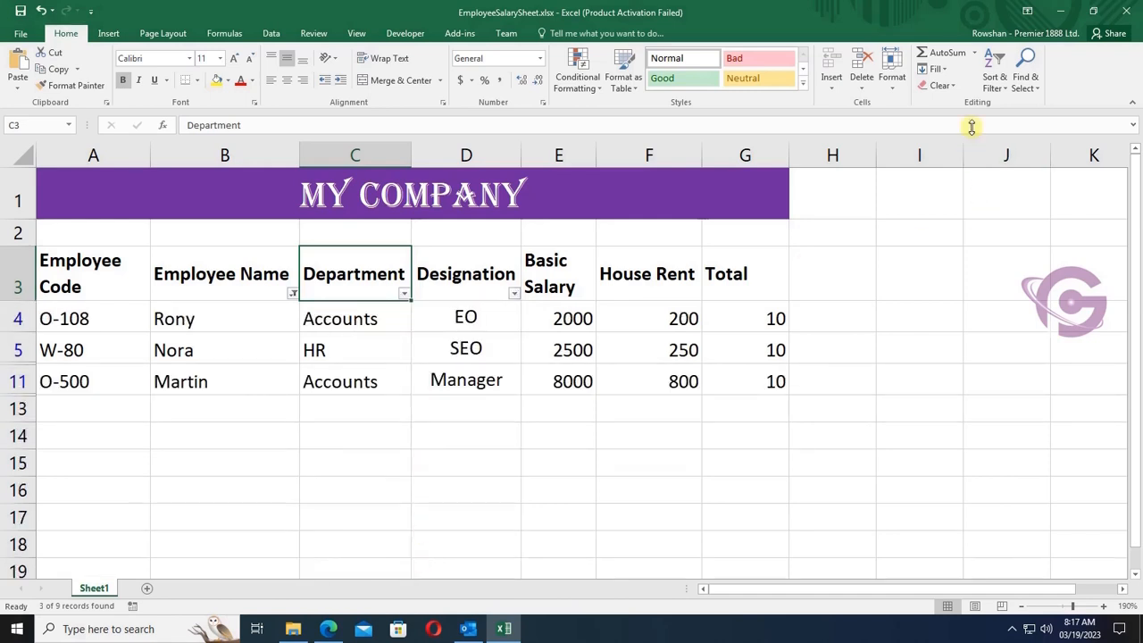
Turn off the three-column filter and turn on filtering for the whole header row from the Employee Name cell
{"action": "left_click", "coordinate": [998, 82]}
{"action": "left_click", "coordinate": [1008, 155]}
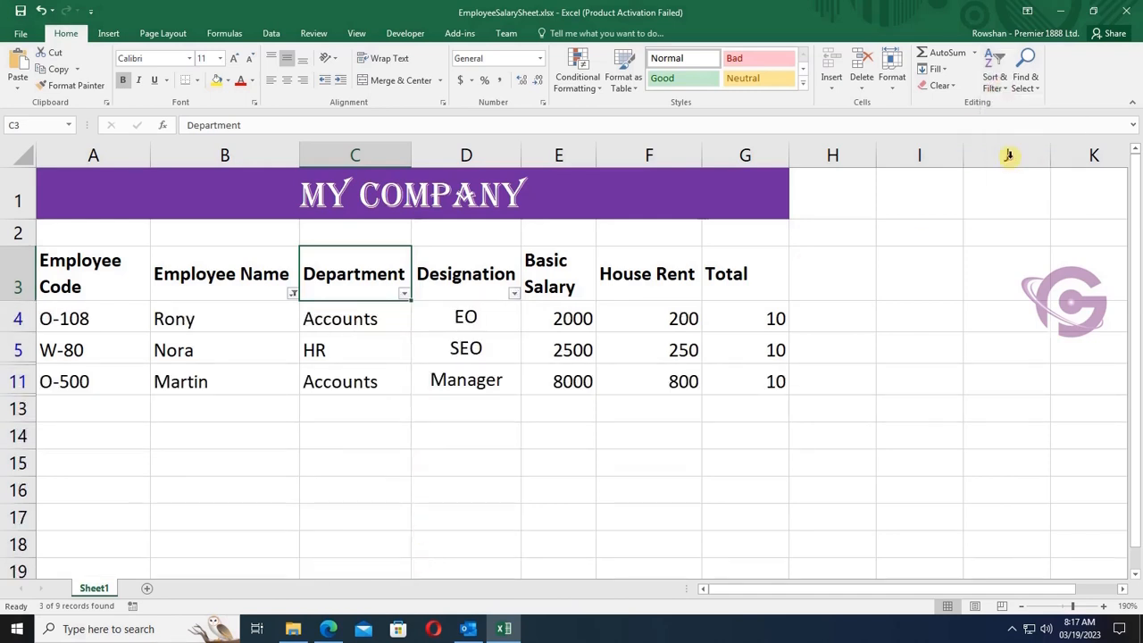
{"action": "left_click", "coordinate": [339, 435]}
{"action": "left_click", "coordinate": [270, 275]}
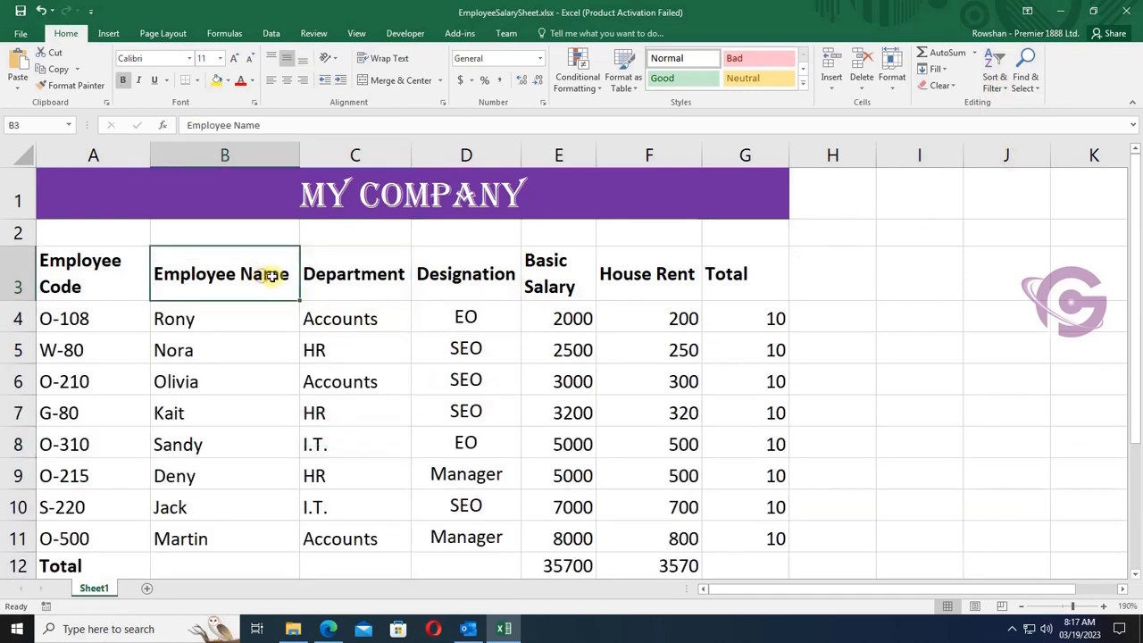
{"action": "left_click", "coordinate": [995, 83]}
{"action": "left_click", "coordinate": [1006, 158]}
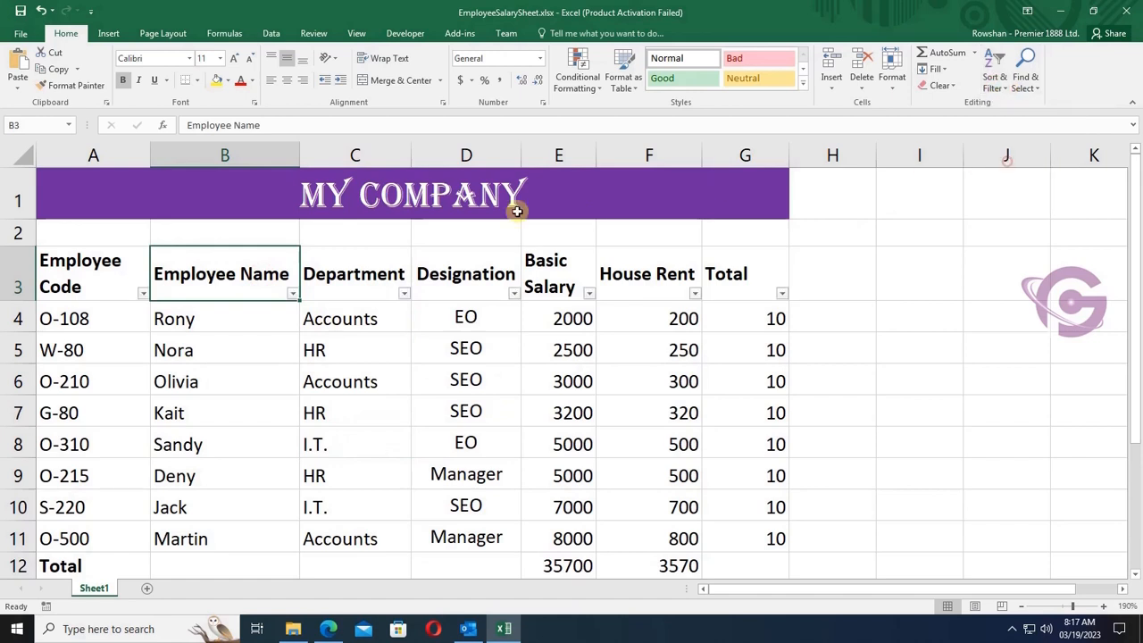
Filter the Employee Name column across the full table by searching for "o"
{"action": "left_click", "coordinate": [293, 293]}
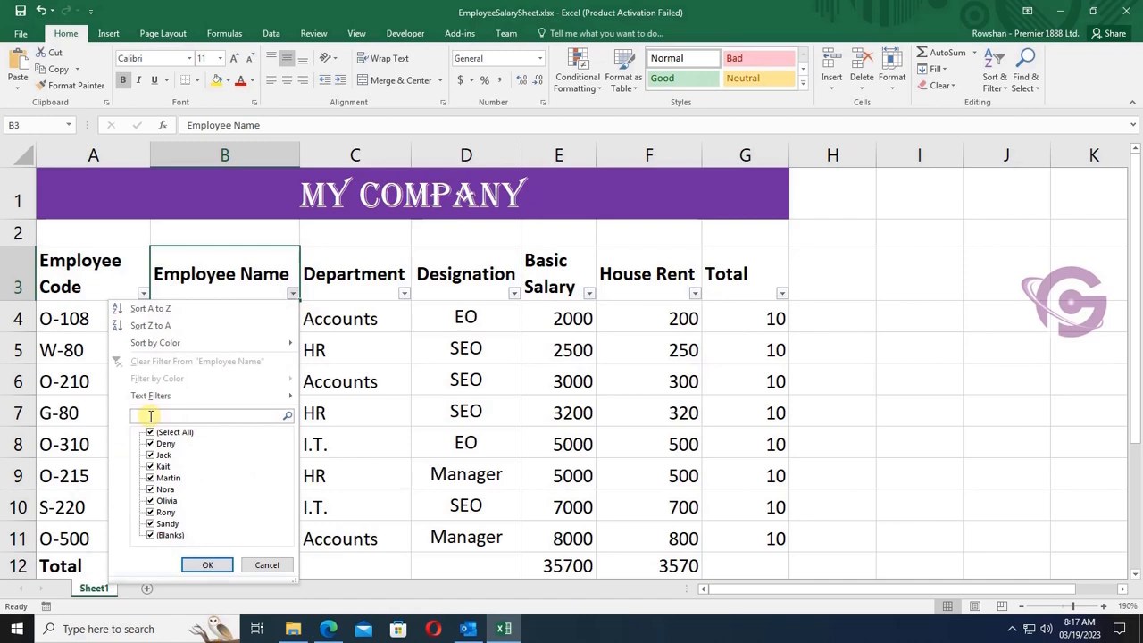
{"action": "type", "text": "o"}
{"action": "left_click", "coordinate": [198, 567]}
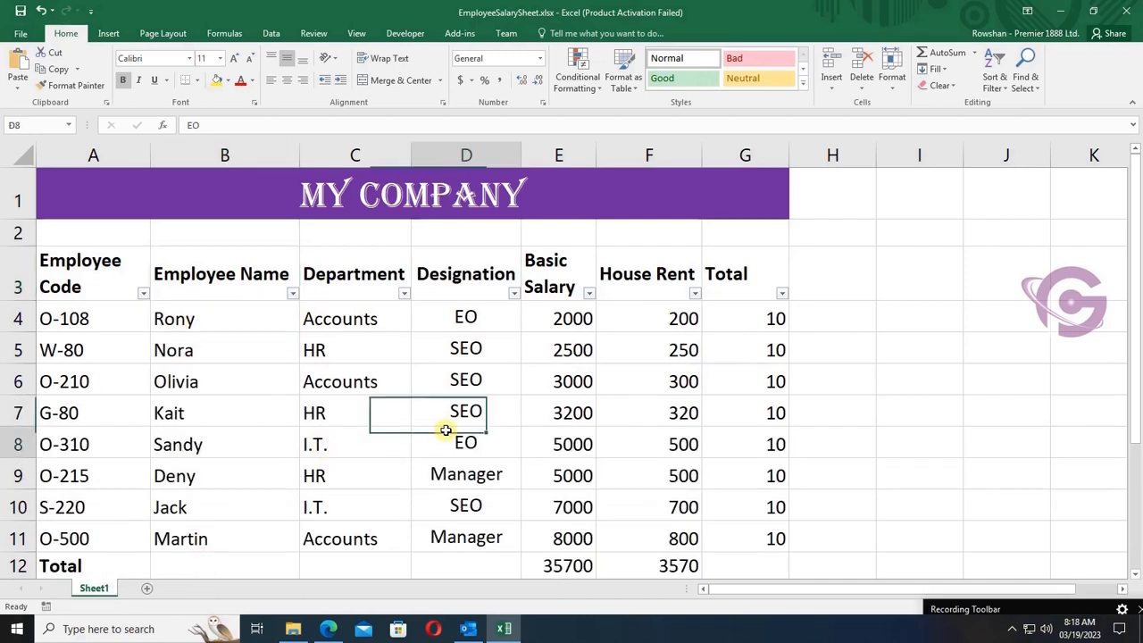
Fill Department cells C4, C6 and C7 with yellow
{"action": "left_click", "coordinate": [447, 432]}
{"action": "left_click", "coordinate": [374, 318]}
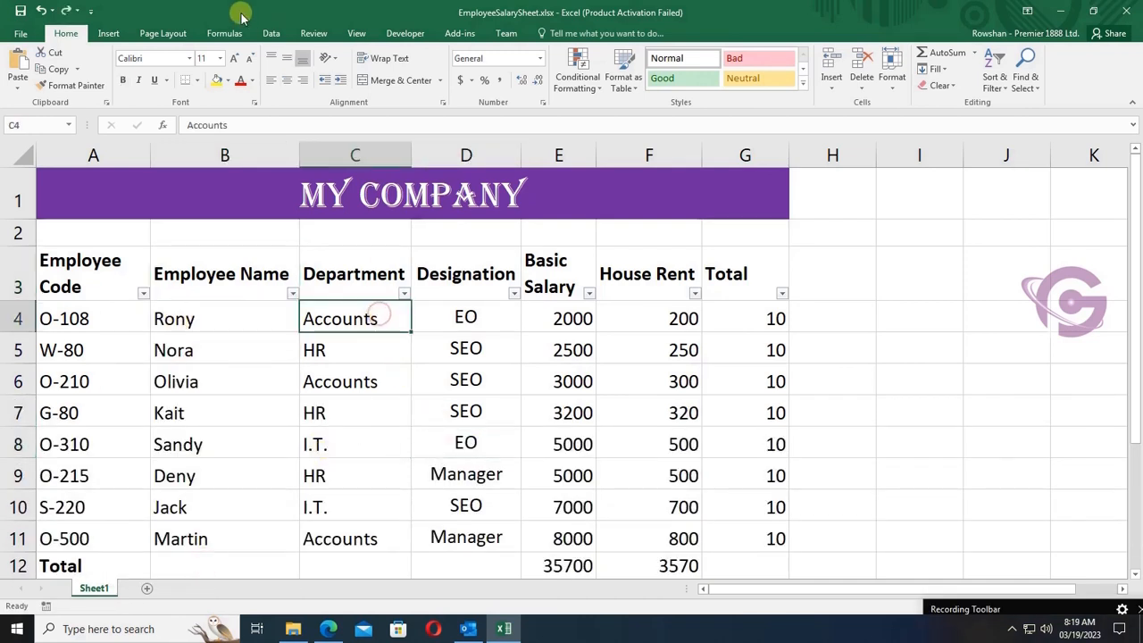
{"action": "left_click", "coordinate": [218, 85]}
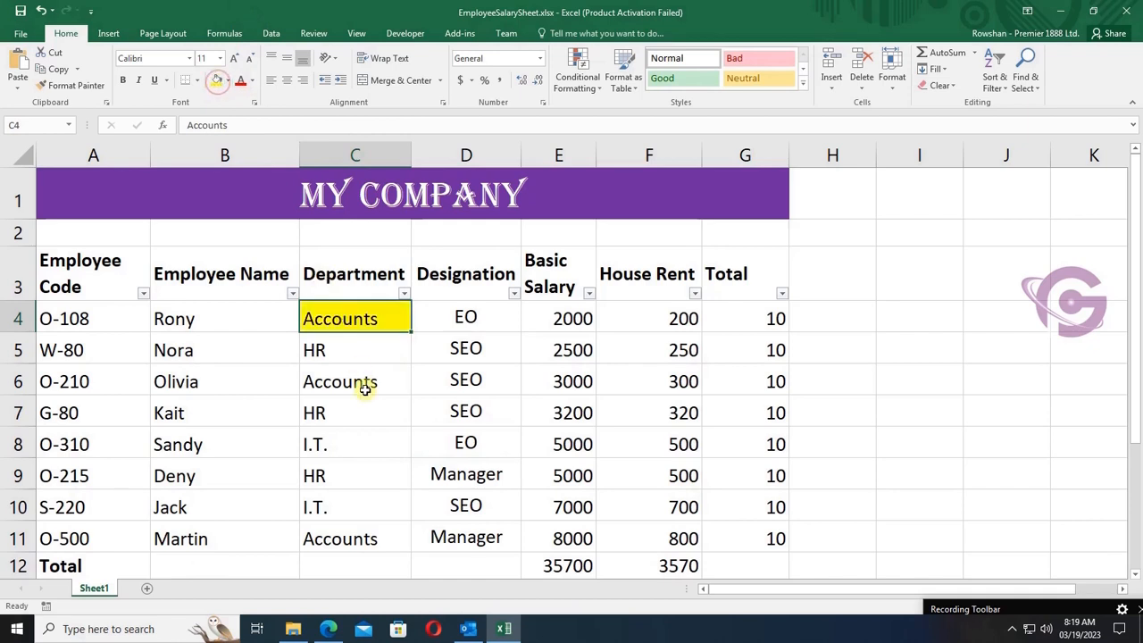
{"action": "left_click", "coordinate": [364, 385]}
{"action": "left_click", "coordinate": [219, 82]}
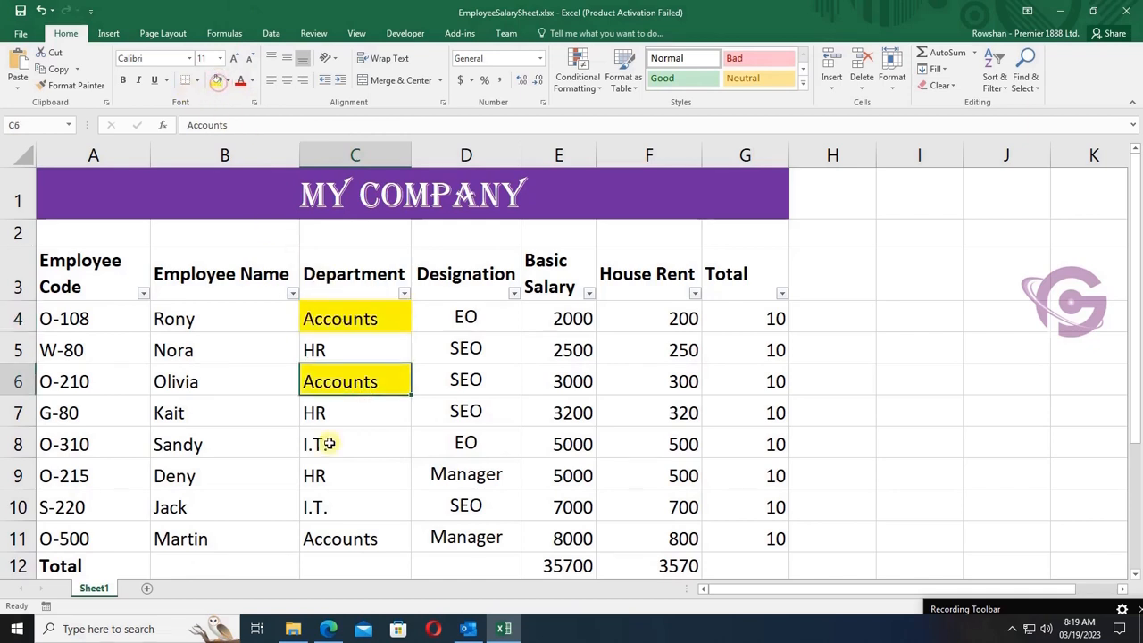
{"action": "left_click", "coordinate": [347, 415]}
{"action": "left_click", "coordinate": [219, 82]}
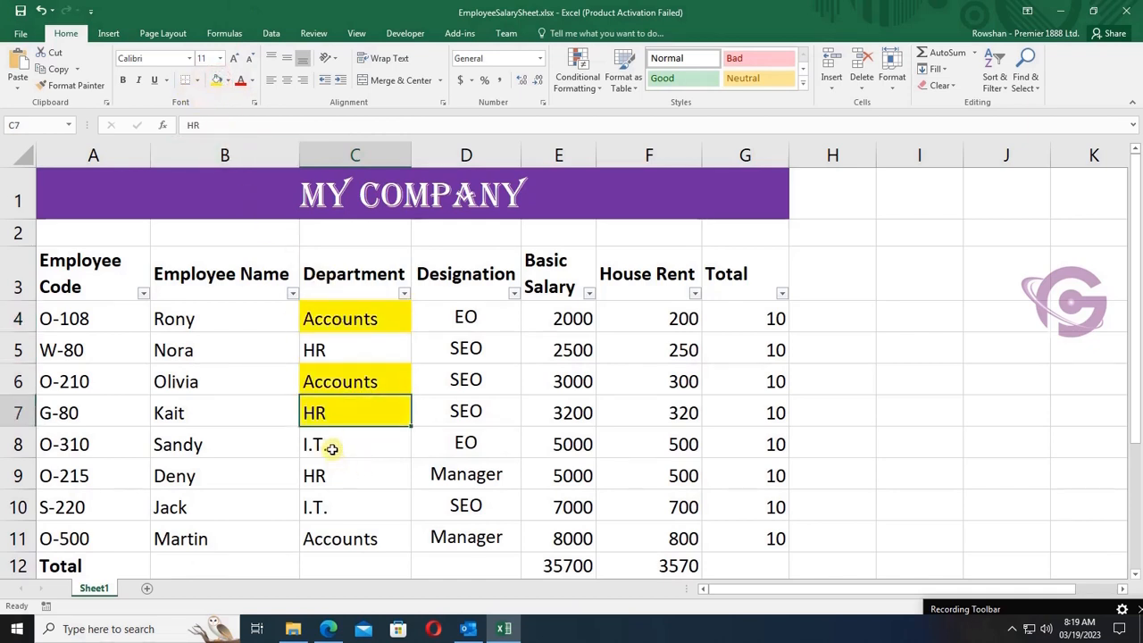
Fill Department cells C8 to C10 with the standard red color
{"action": "left_click_drag", "start_coordinate": [330, 443], "coordinate": [340, 513]}
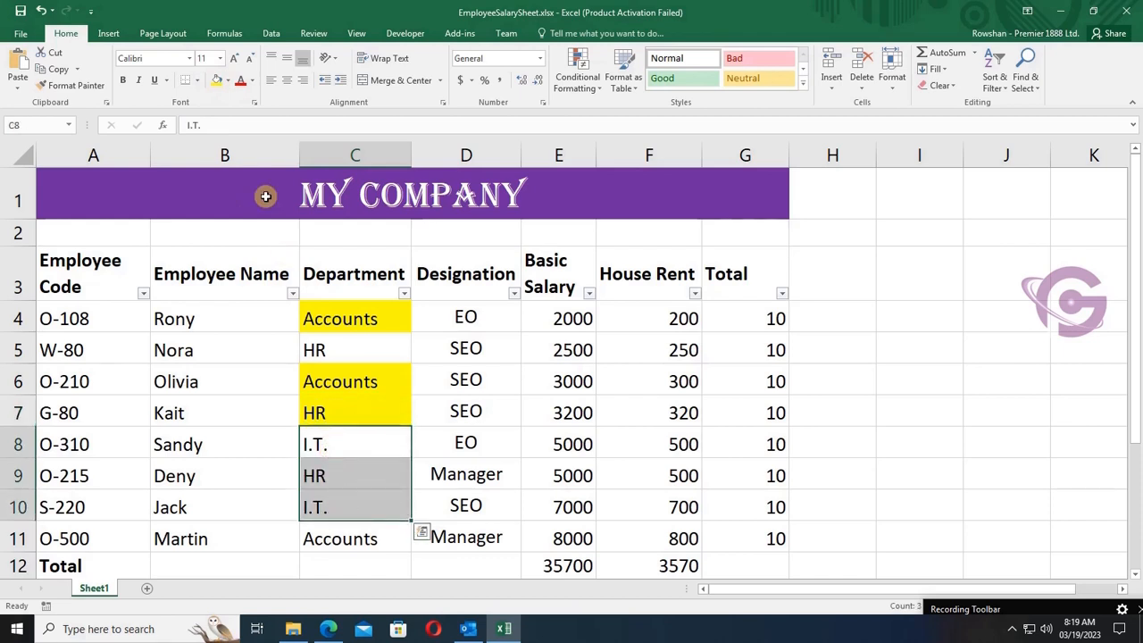
{"action": "left_click", "coordinate": [227, 82]}
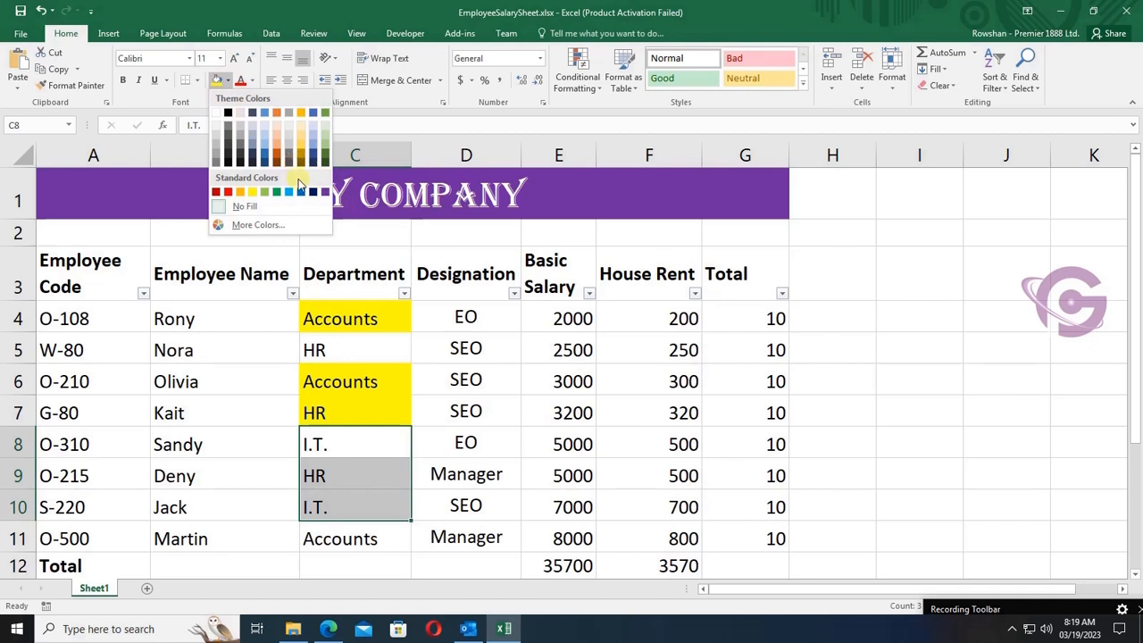
{"action": "left_click", "coordinate": [228, 191]}
{"action": "left_click", "coordinate": [344, 353]}
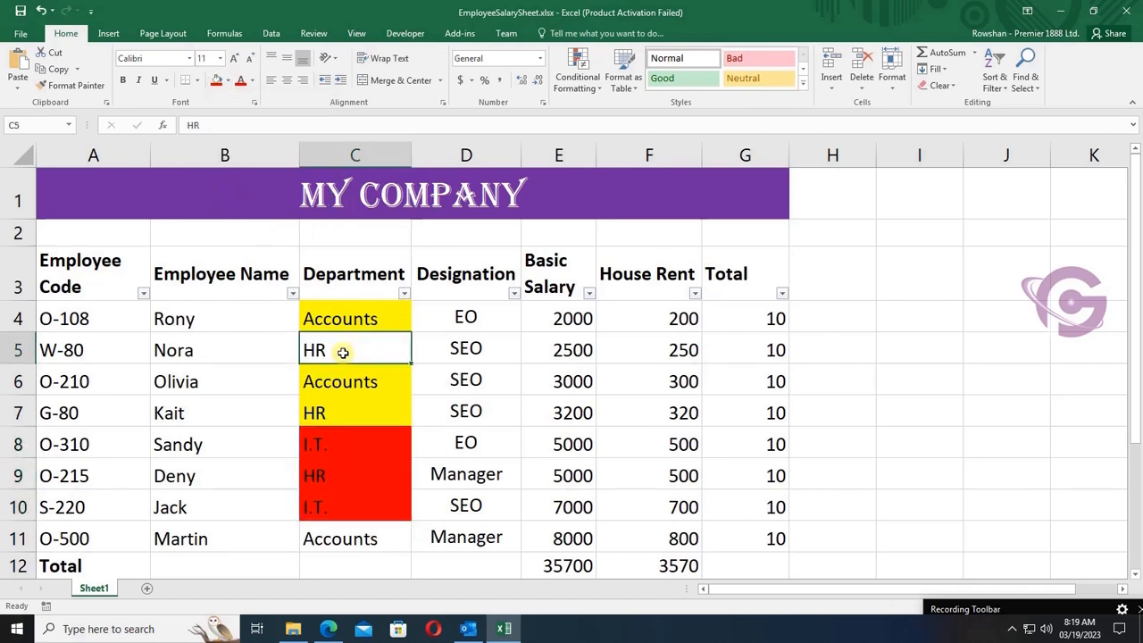
Filter the Department column by the yellow cell color
{"action": "left_click", "coordinate": [404, 294]}
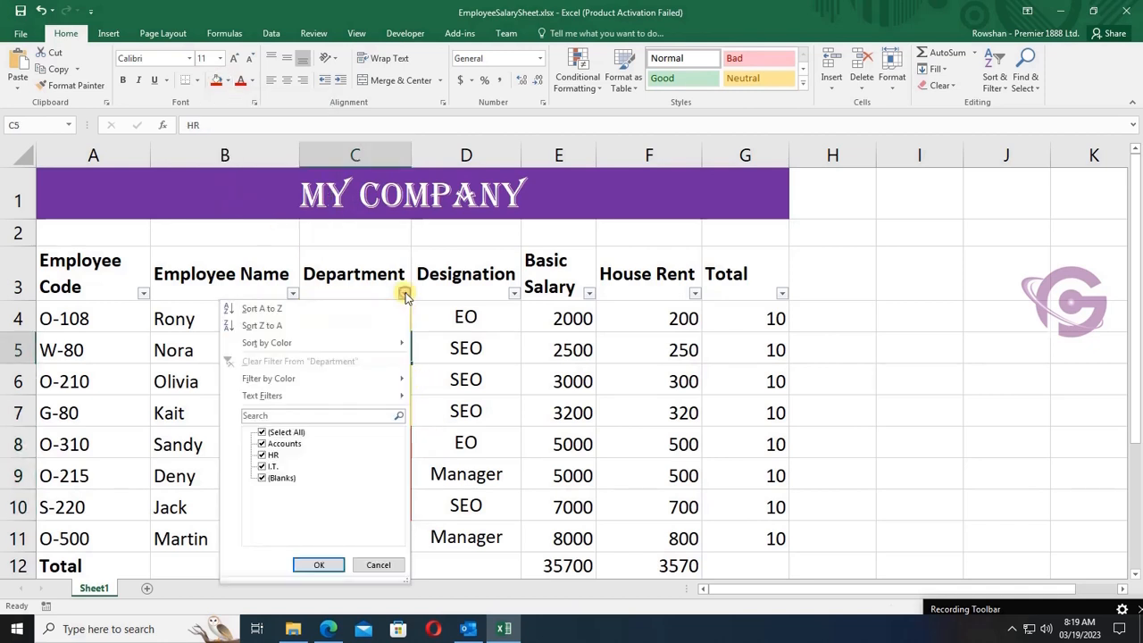
{"action": "left_click", "coordinate": [285, 379]}
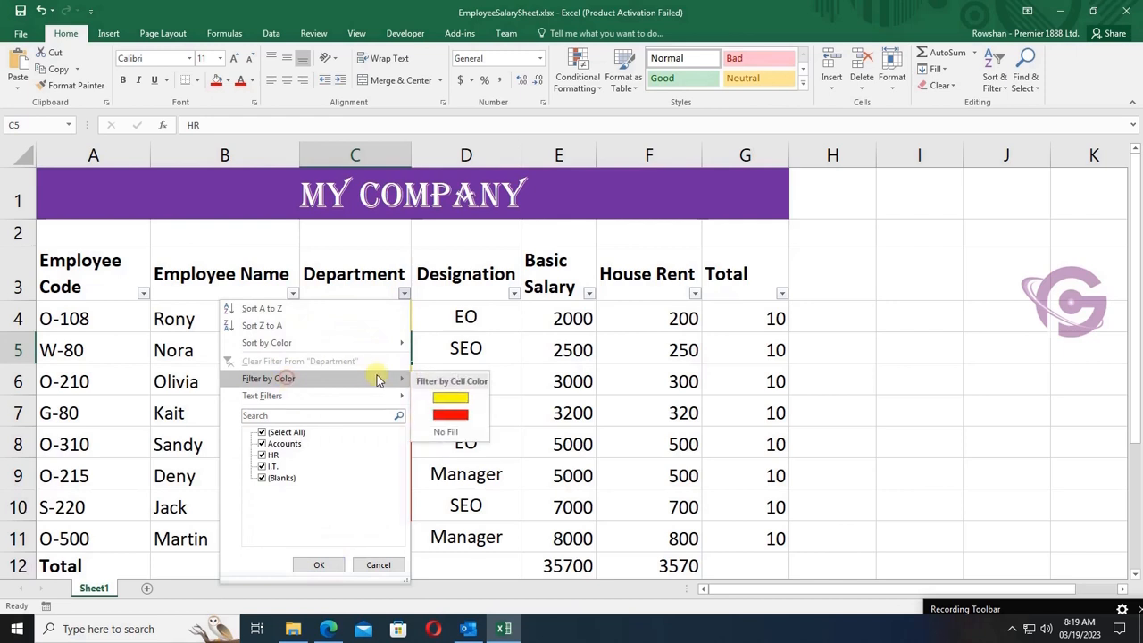
{"action": "left_click", "coordinate": [449, 397]}
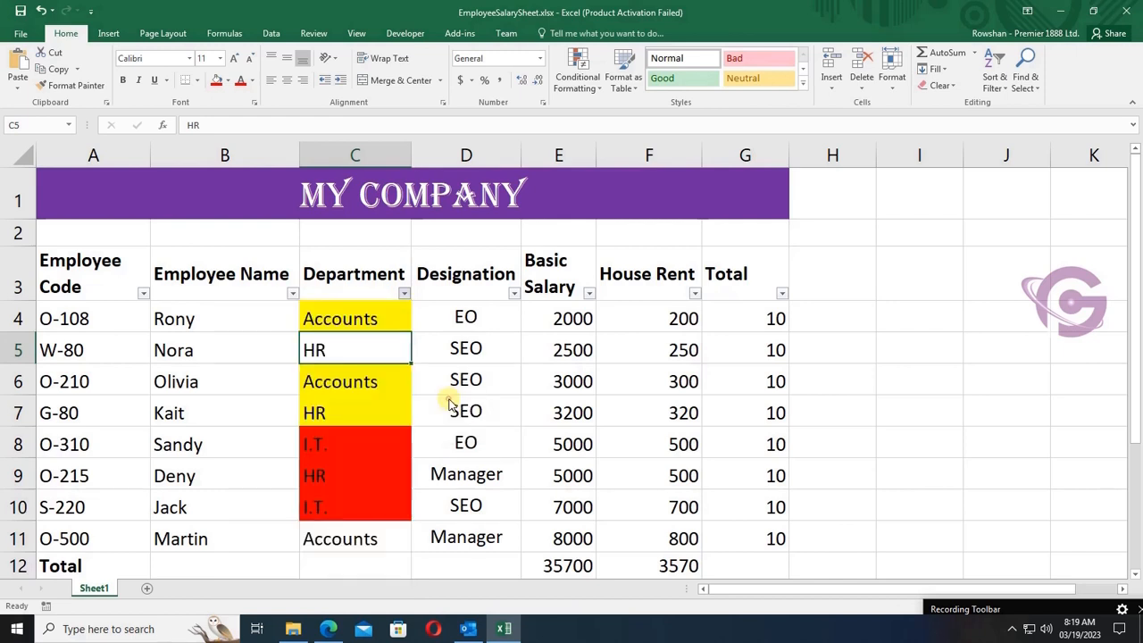
Switch the Department column's color filter to red cells
{"action": "left_click", "coordinate": [404, 296]}
{"action": "left_click", "coordinate": [326, 377]}
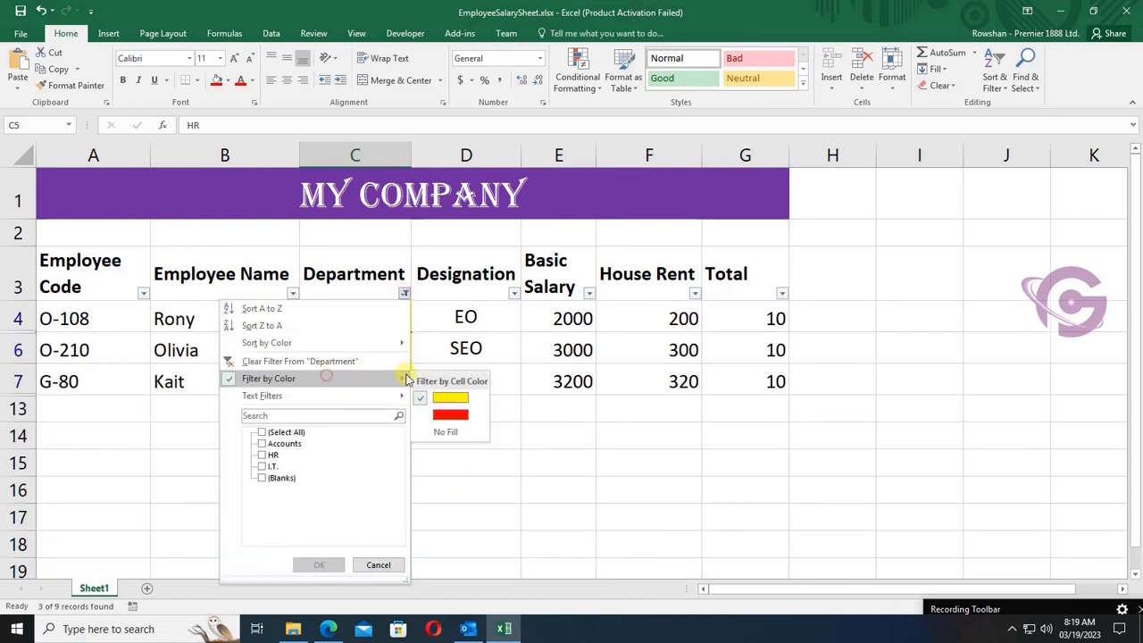
{"action": "left_click", "coordinate": [451, 415]}
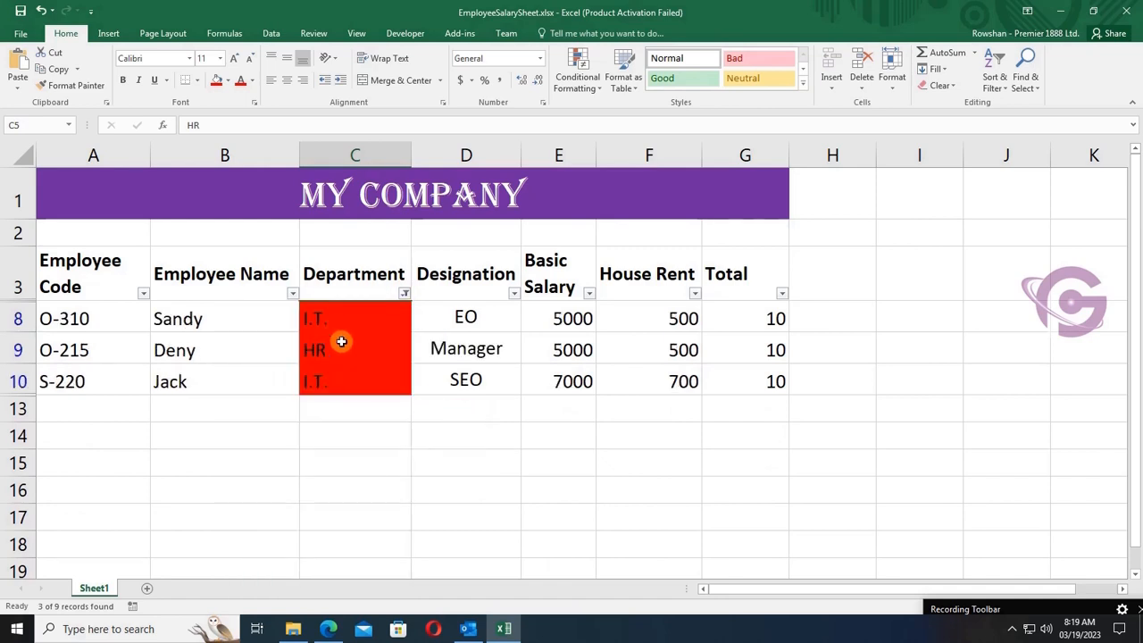
Change the Department column's color filter to show only cells with No Fill
{"action": "left_click", "coordinate": [405, 295]}
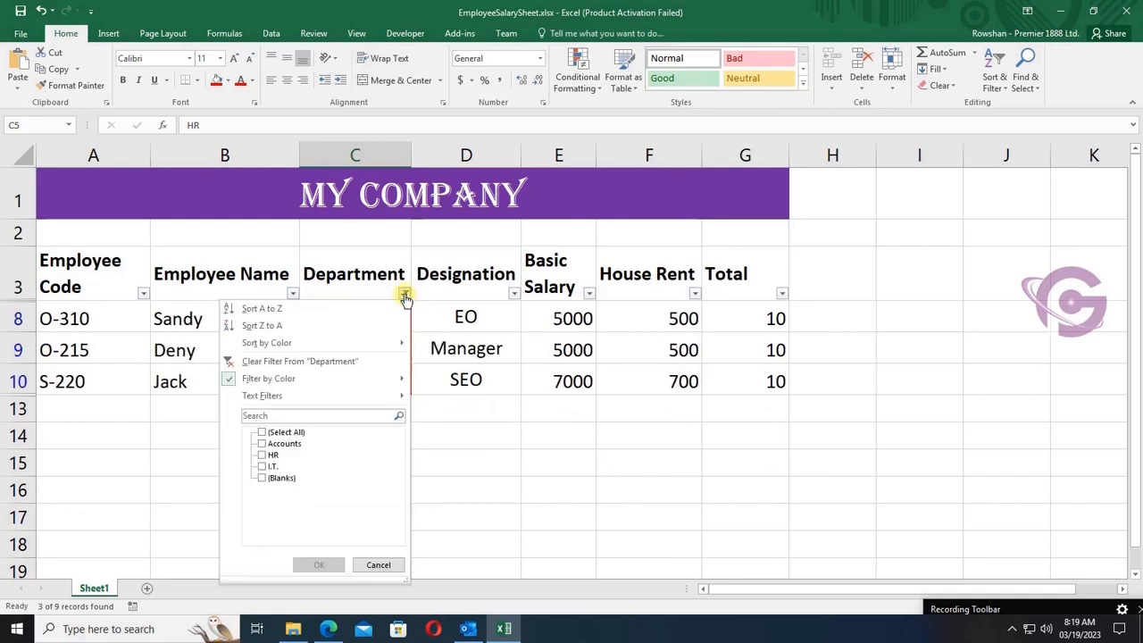
{"action": "left_click", "coordinate": [362, 379]}
{"action": "left_click", "coordinate": [448, 433]}
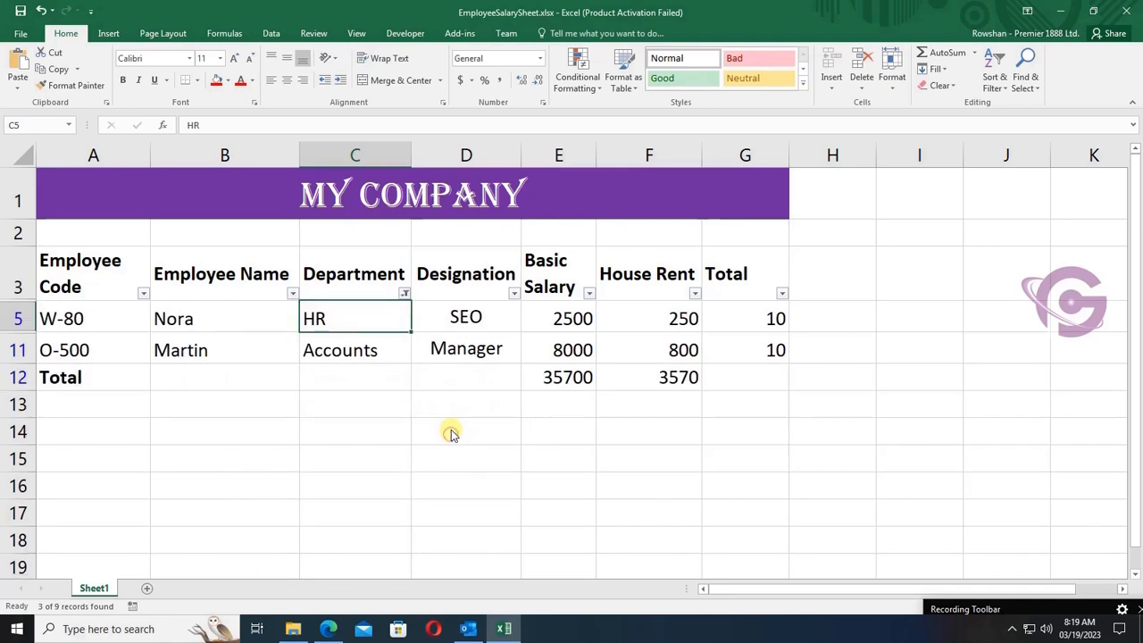
Turn off filtering for the whole table and select Department cell C11
{"action": "left_click", "coordinate": [378, 286]}
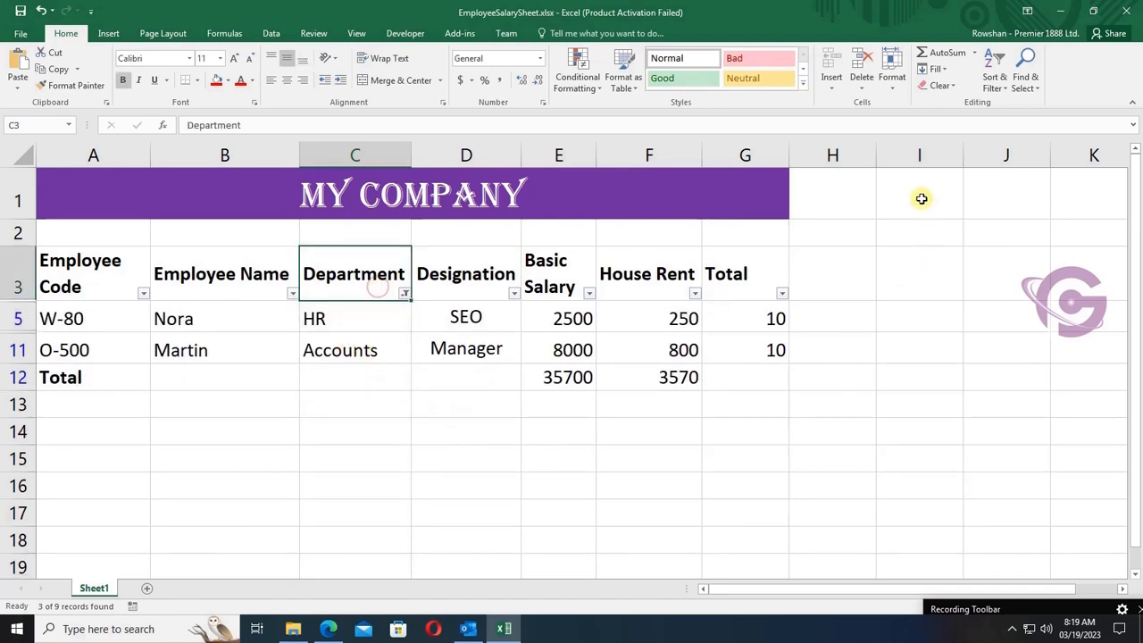
{"action": "left_click", "coordinate": [997, 82]}
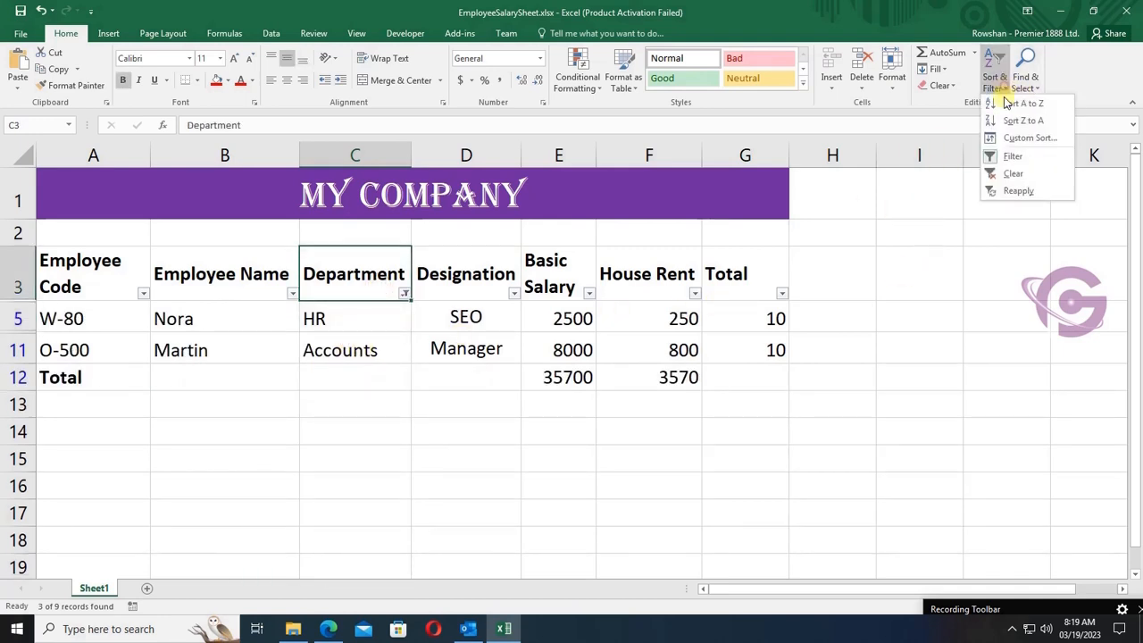
{"action": "left_click", "coordinate": [1015, 160]}
{"action": "left_click", "coordinate": [384, 535]}
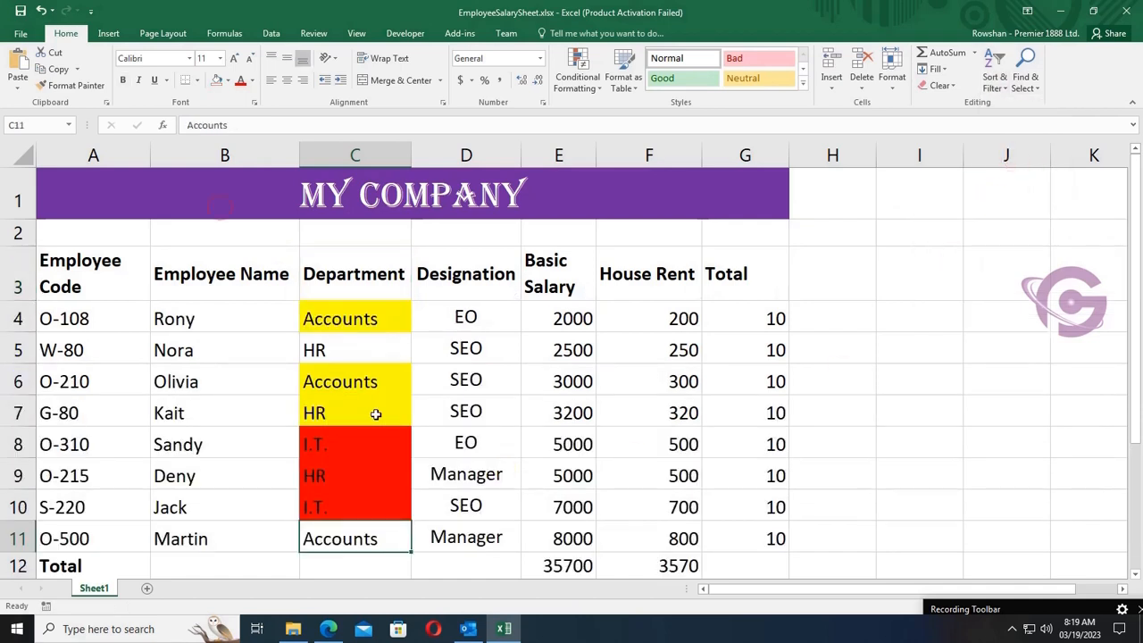
Remove the fill color from Department cells C6:C10 and C4
{"action": "left_click", "coordinate": [382, 452]}
{"action": "left_click_drag", "start_coordinate": [379, 380], "coordinate": [377, 505]}
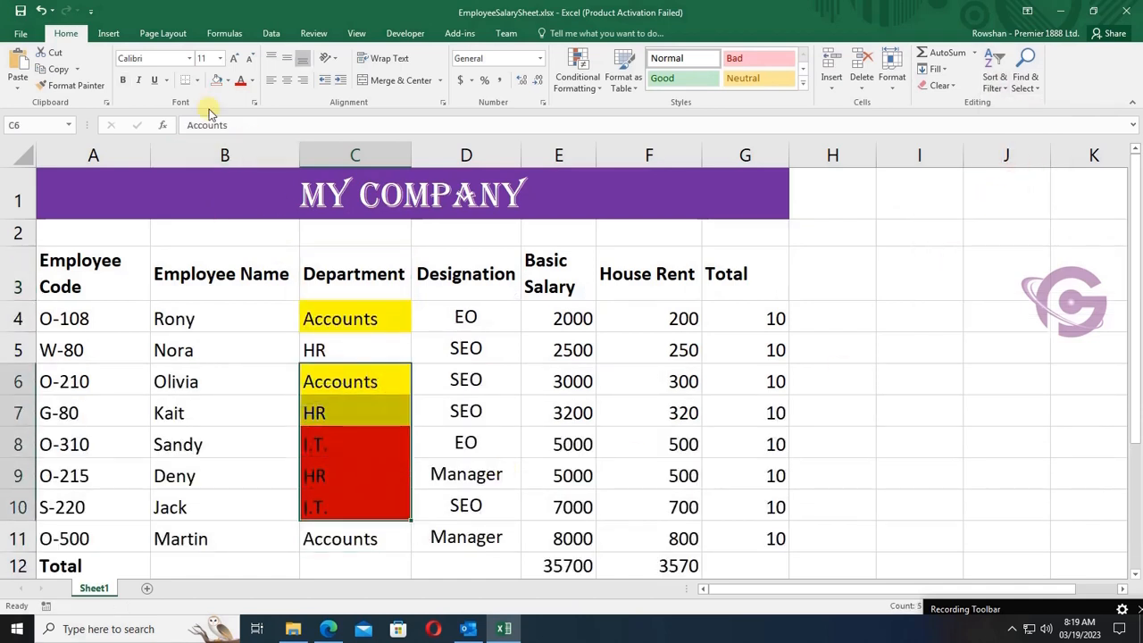
{"action": "left_click", "coordinate": [221, 85]}
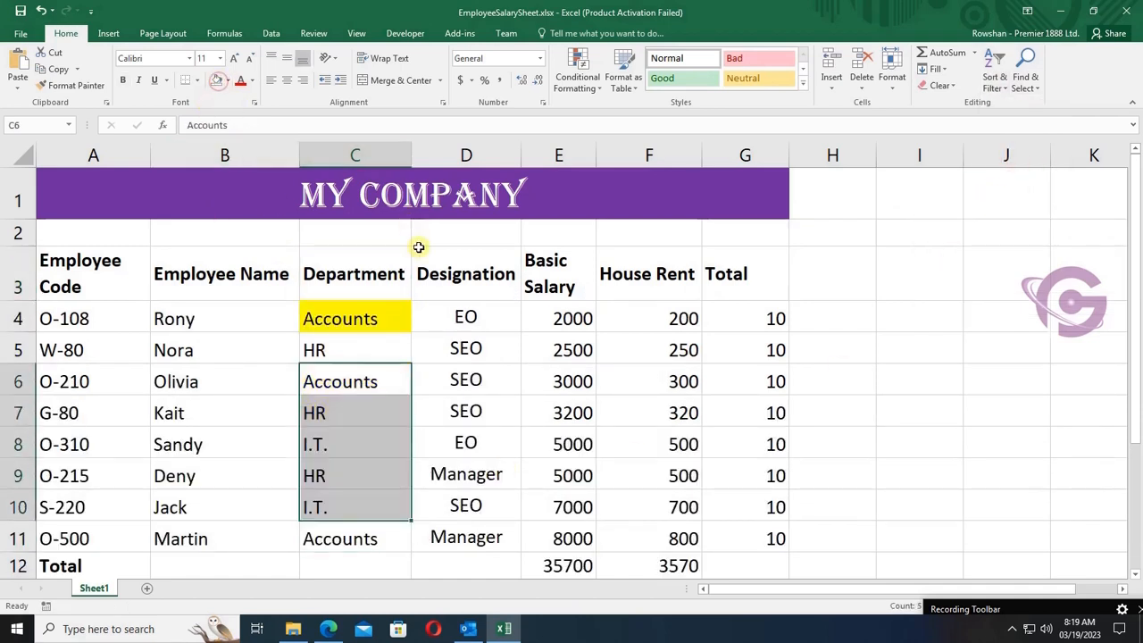
{"action": "left_click", "coordinate": [356, 323]}
{"action": "left_click", "coordinate": [221, 86]}
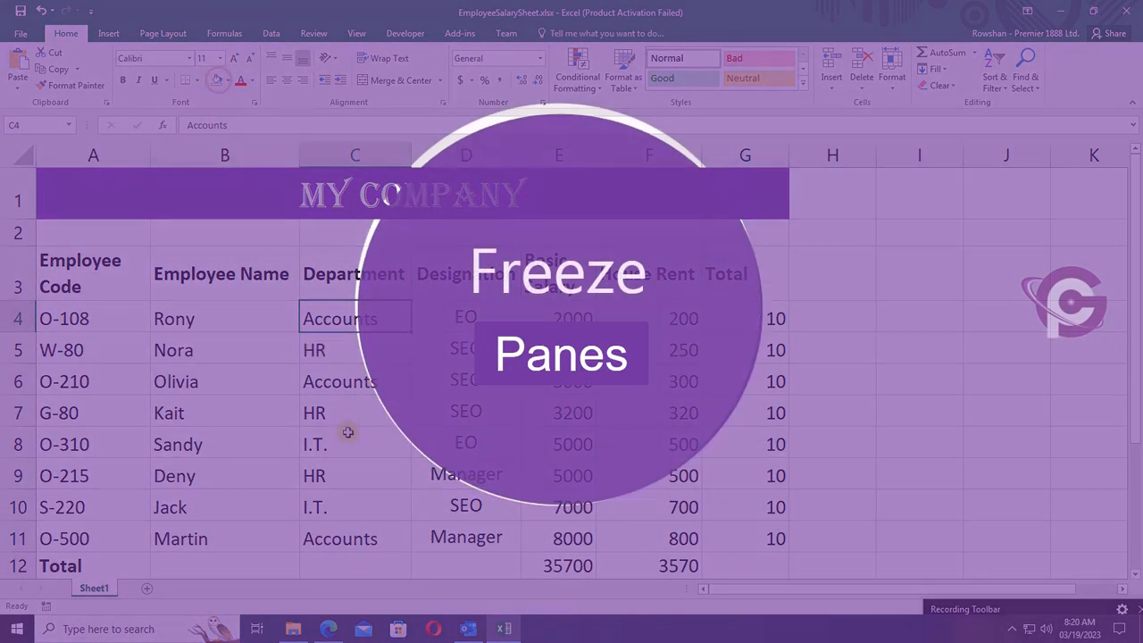
Examine how the header row and first columns move when the sheet is scrolled without frozen panes
{"action": "left_click", "coordinate": [348, 432]}
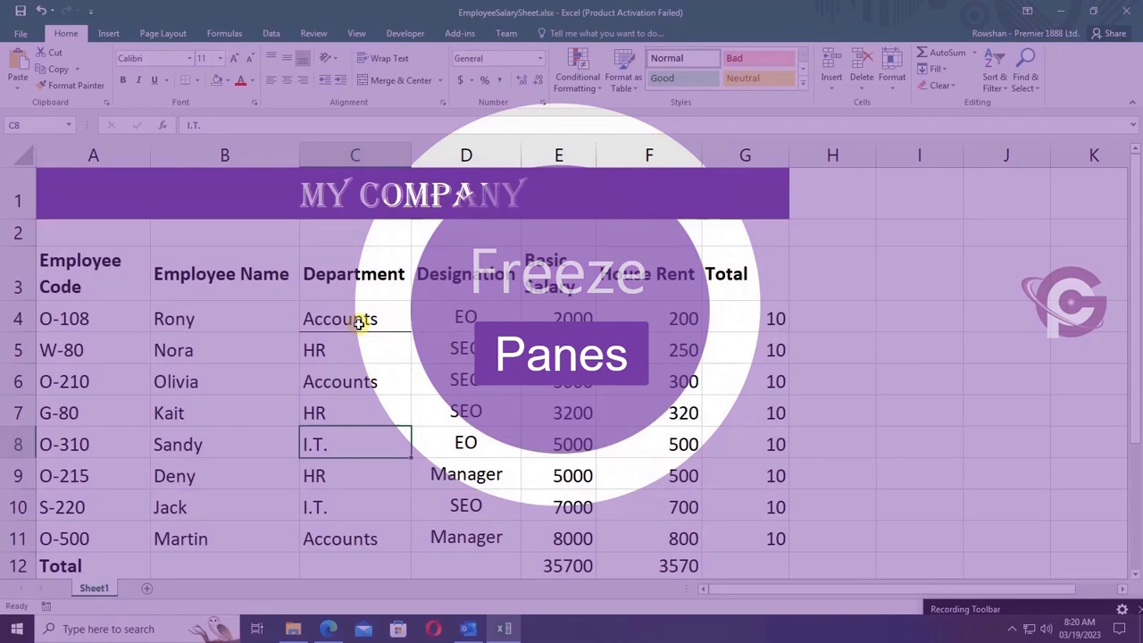
{"action": "left_click", "coordinate": [364, 319]}
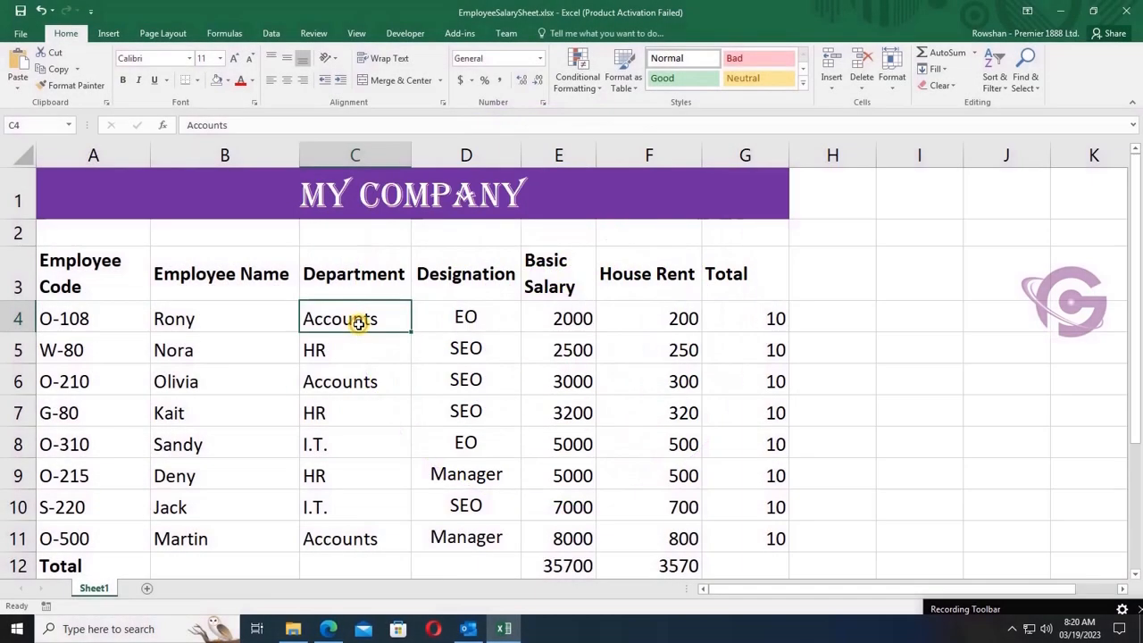
{"action": "scroll", "coordinate": [603, 416], "scroll_direction": "down", "scroll_amount": 4}
{"action": "scroll", "coordinate": [604, 416], "scroll_direction": "up", "scroll_amount": 4}
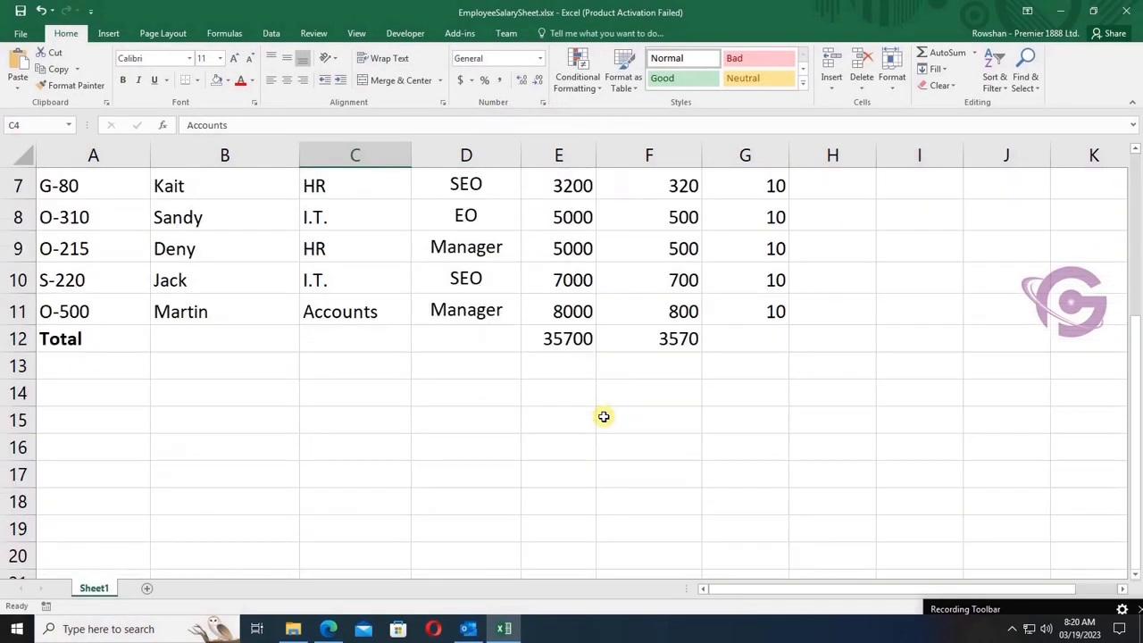
{"action": "left_click_drag", "start_coordinate": [731, 591], "coordinate": [668, 603]}
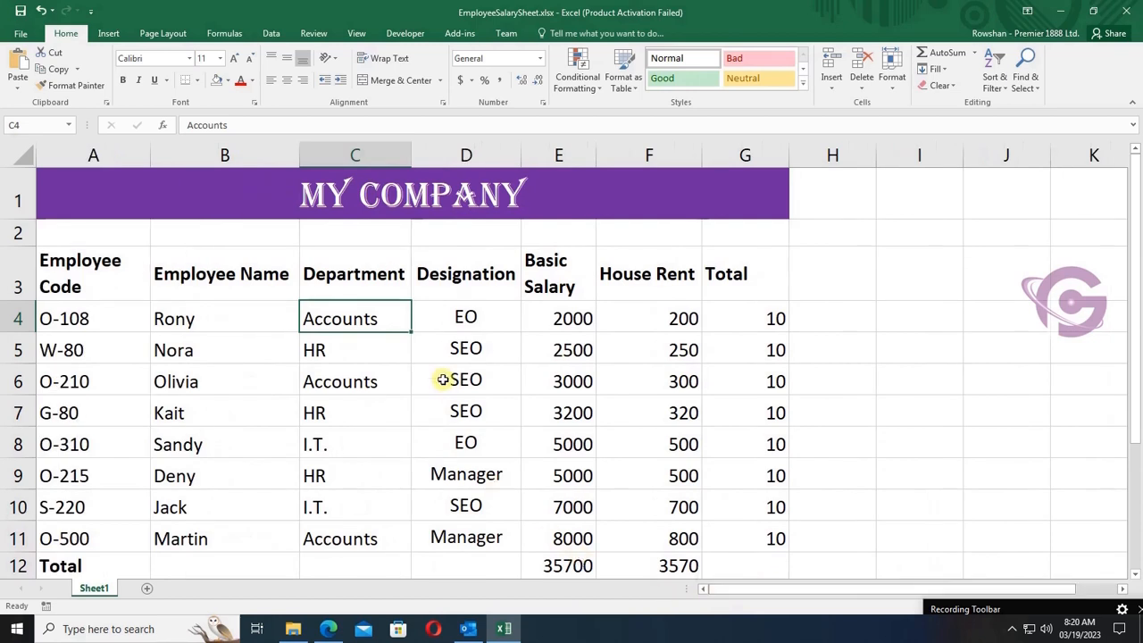
Add a bottom border beneath the header row, cells A3:G3
{"action": "left_click", "coordinate": [267, 320]}
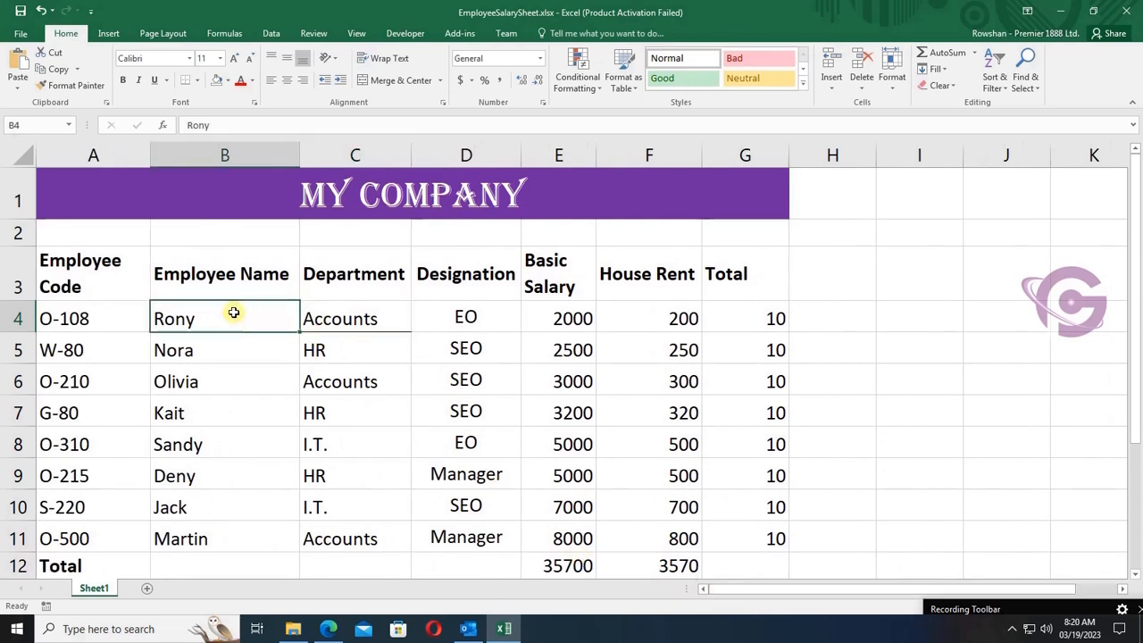
{"action": "left_click_drag", "start_coordinate": [224, 316], "coordinate": [96, 529]}
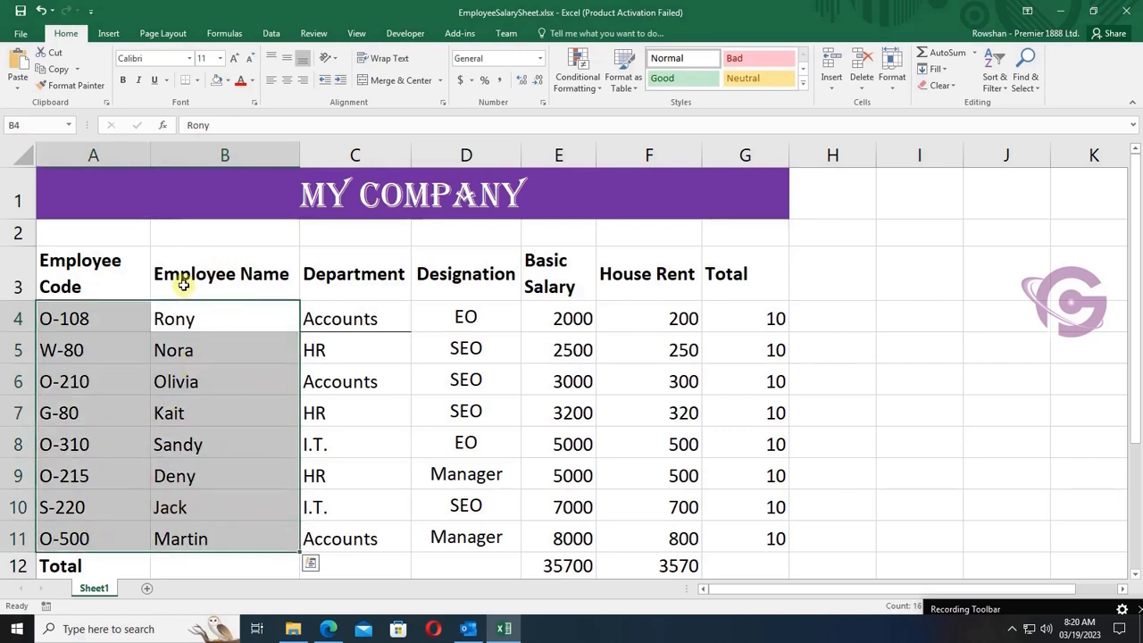
{"action": "left_click", "coordinate": [129, 288]}
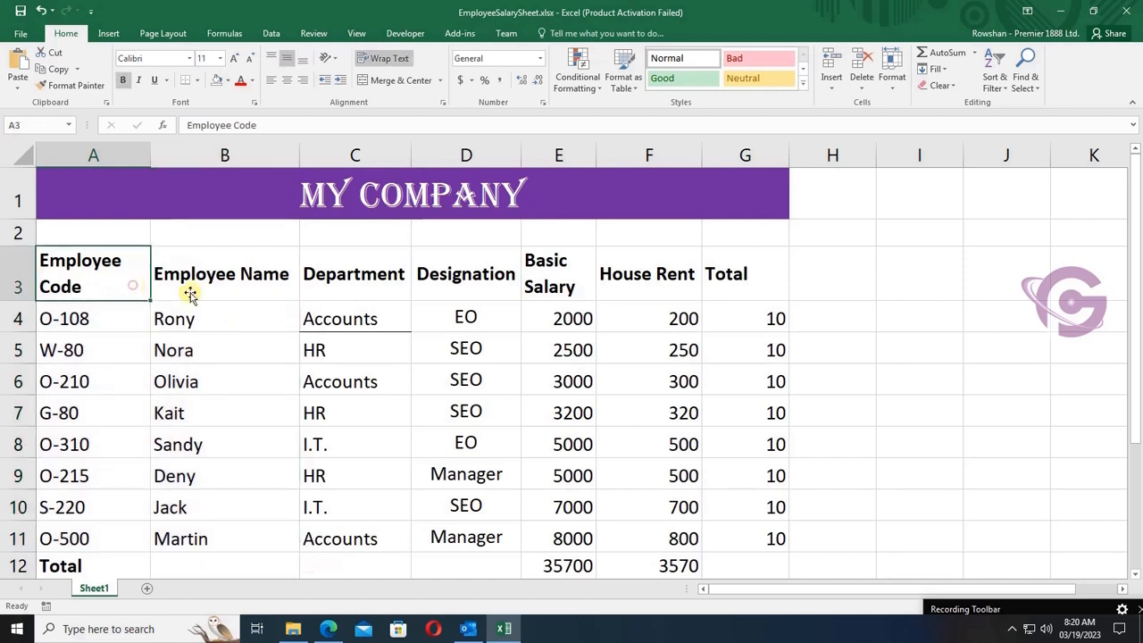
{"action": "left_click_drag", "start_coordinate": [128, 283], "coordinate": [776, 287]}
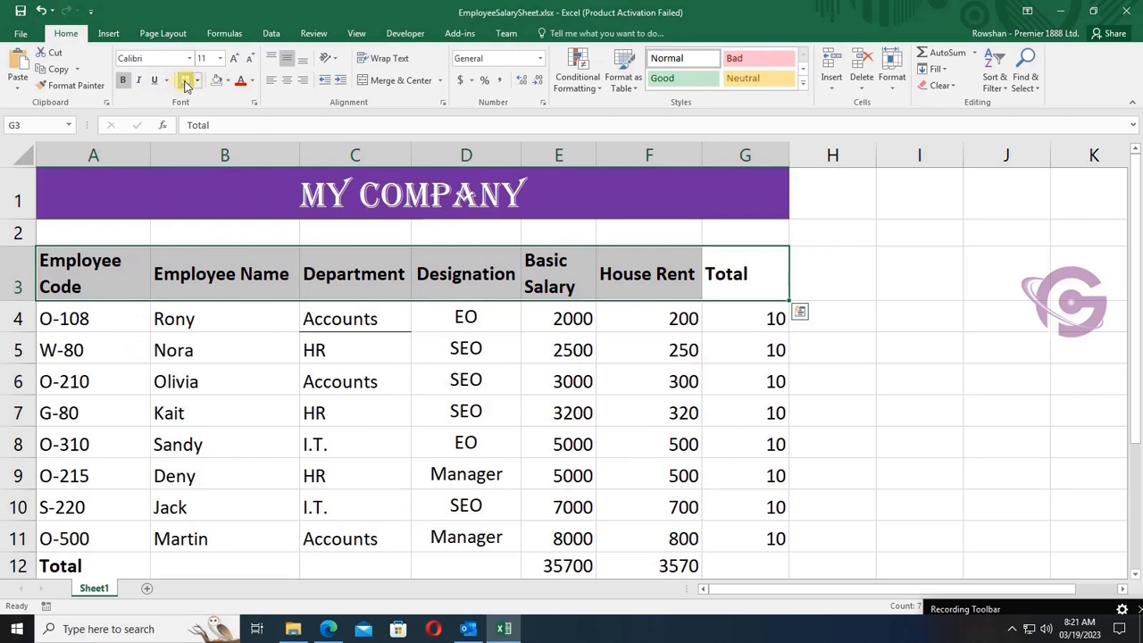
Apply a Right Border to the Employee Code and Employee Name columns, range A3:B12
{"action": "left_click_drag", "start_coordinate": [84, 263], "coordinate": [169, 562]}
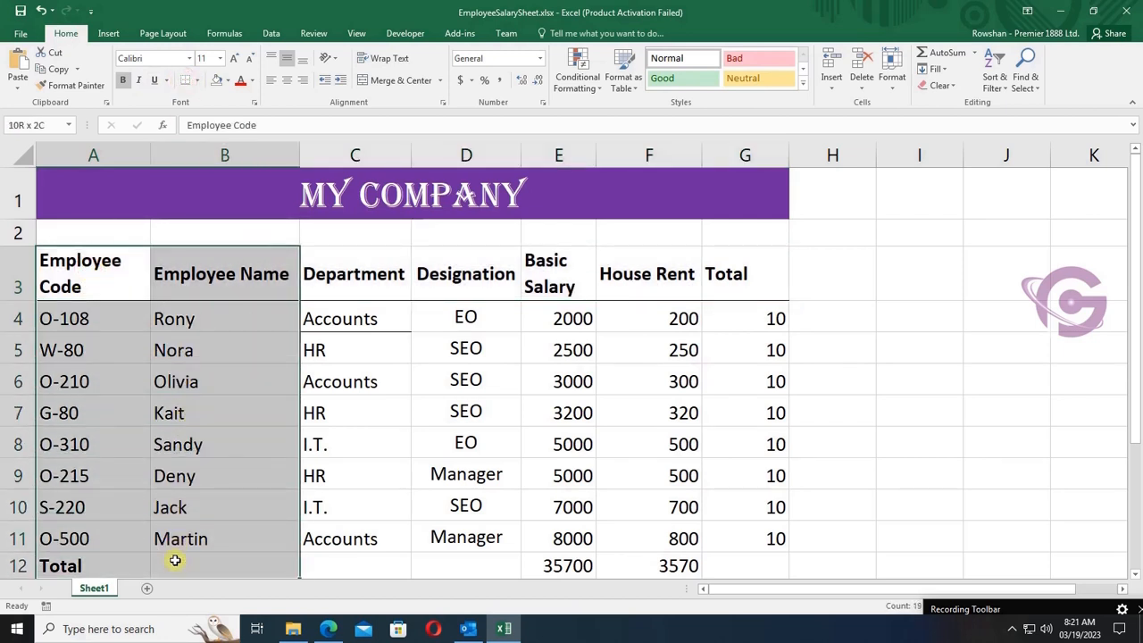
{"action": "left_click", "coordinate": [195, 81]}
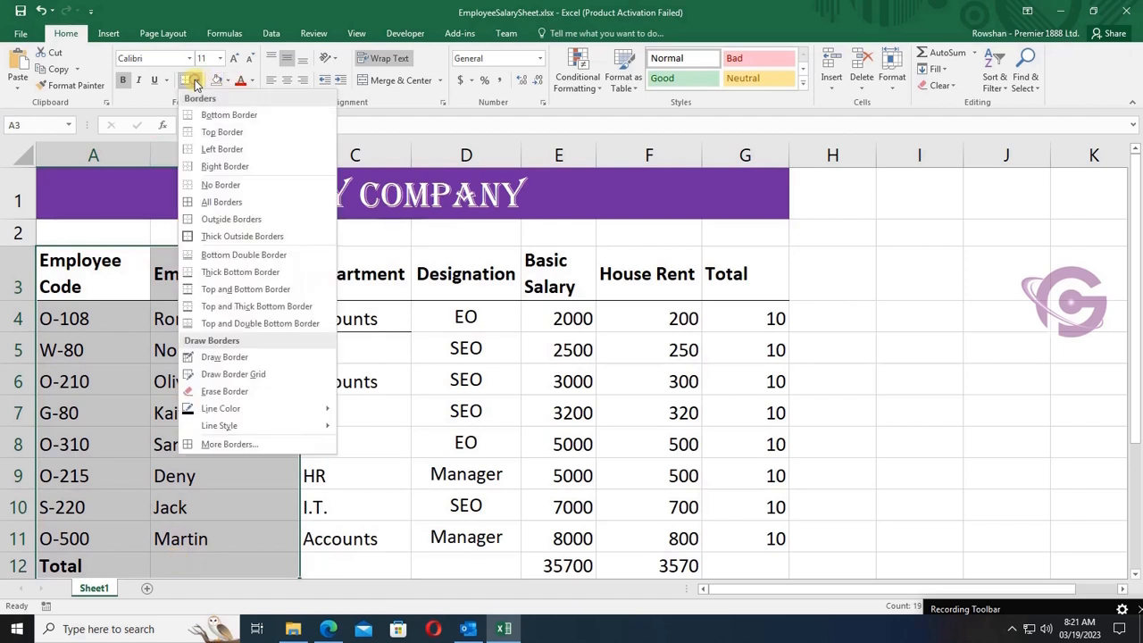
{"action": "left_click", "coordinate": [213, 167]}
{"action": "left_click", "coordinate": [346, 414]}
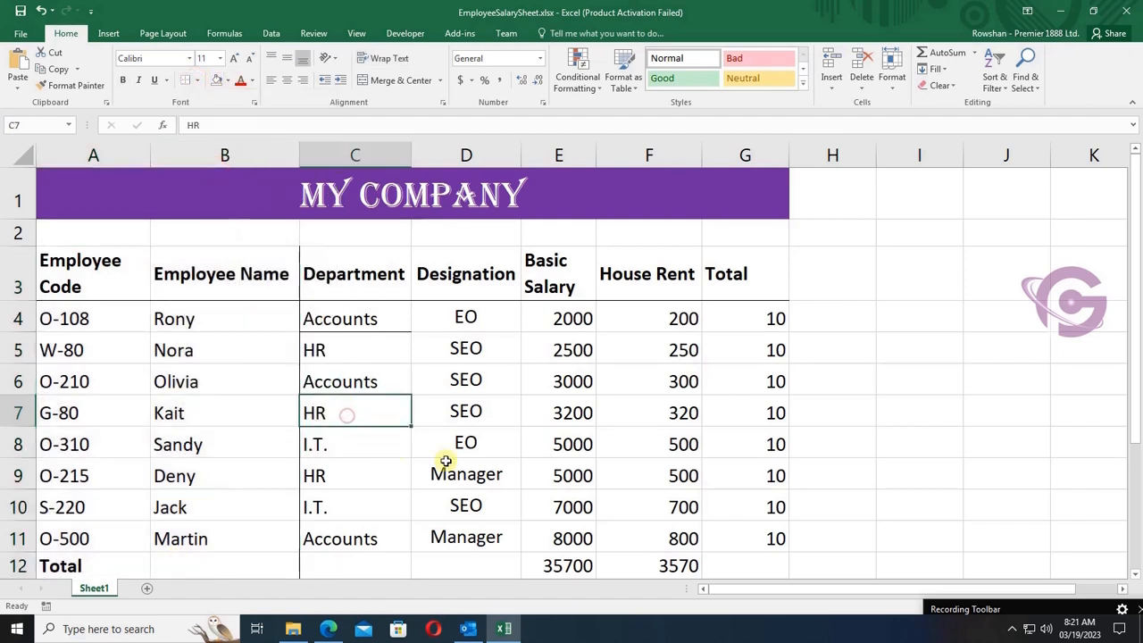
Fill Department cell C4 with red and keep it selected as the active cell
{"action": "left_click", "coordinate": [340, 317]}
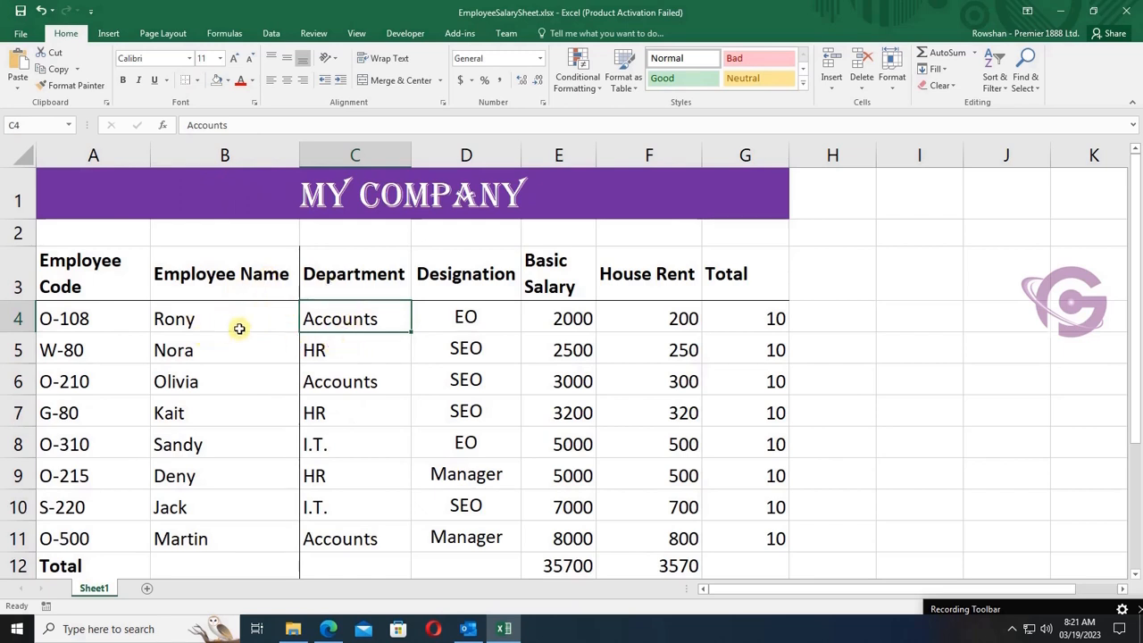
{"action": "left_click", "coordinate": [227, 81]}
{"action": "left_click", "coordinate": [229, 202]}
{"action": "left_click", "coordinate": [366, 390]}
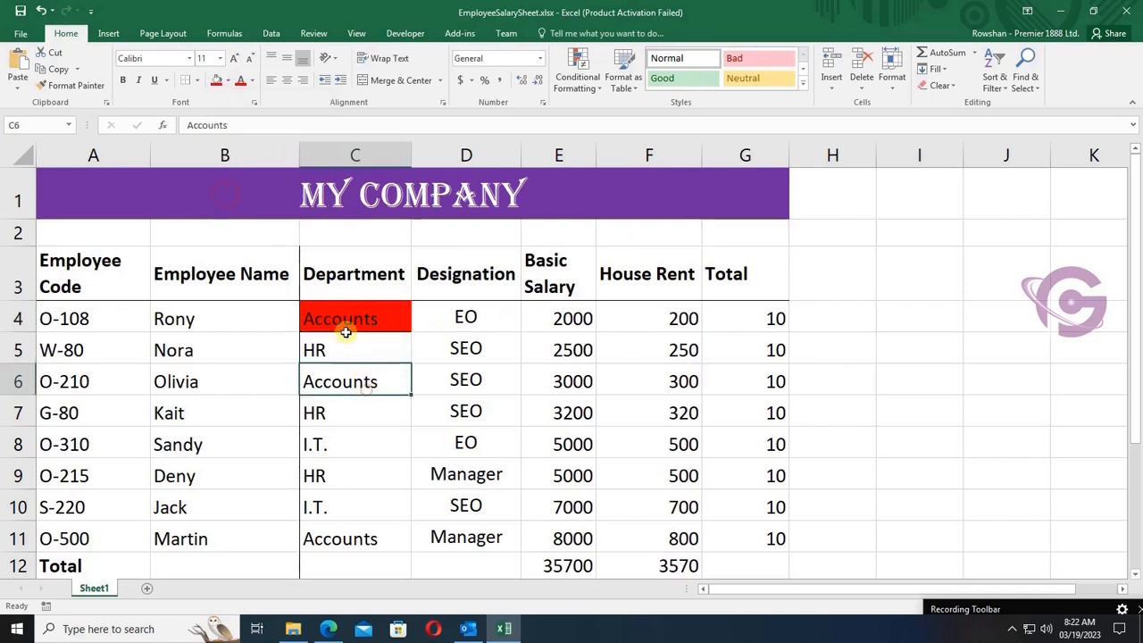
{"action": "left_click", "coordinate": [345, 336]}
{"action": "left_click", "coordinate": [342, 315]}
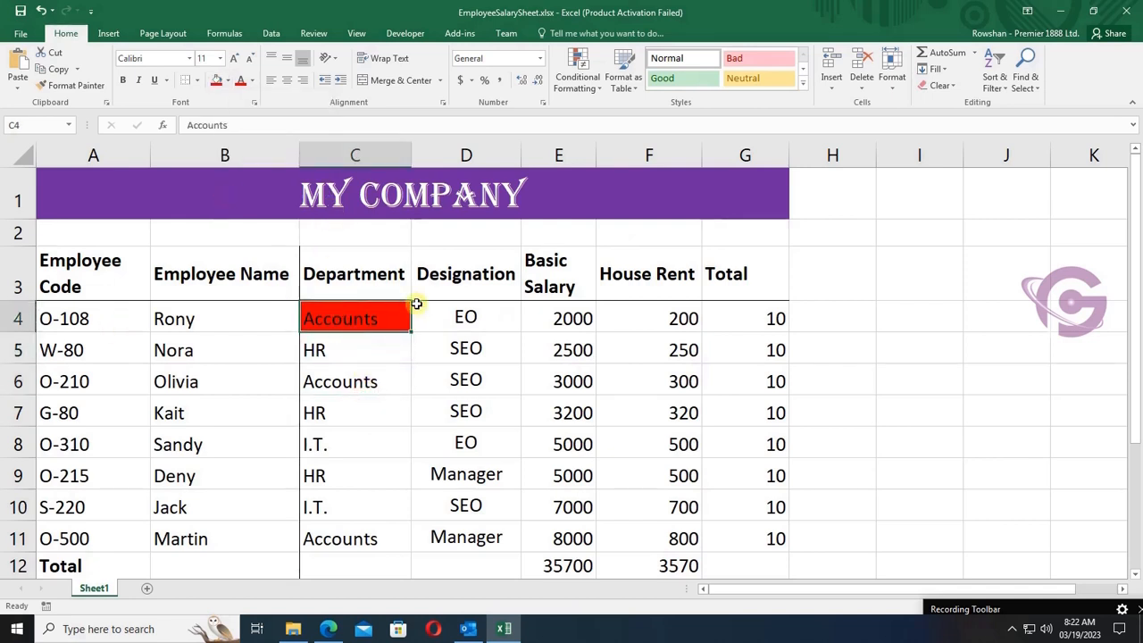
Freeze panes at cell C4 to lock rows 1 to 3 and columns A and B
{"action": "left_click", "coordinate": [356, 33]}
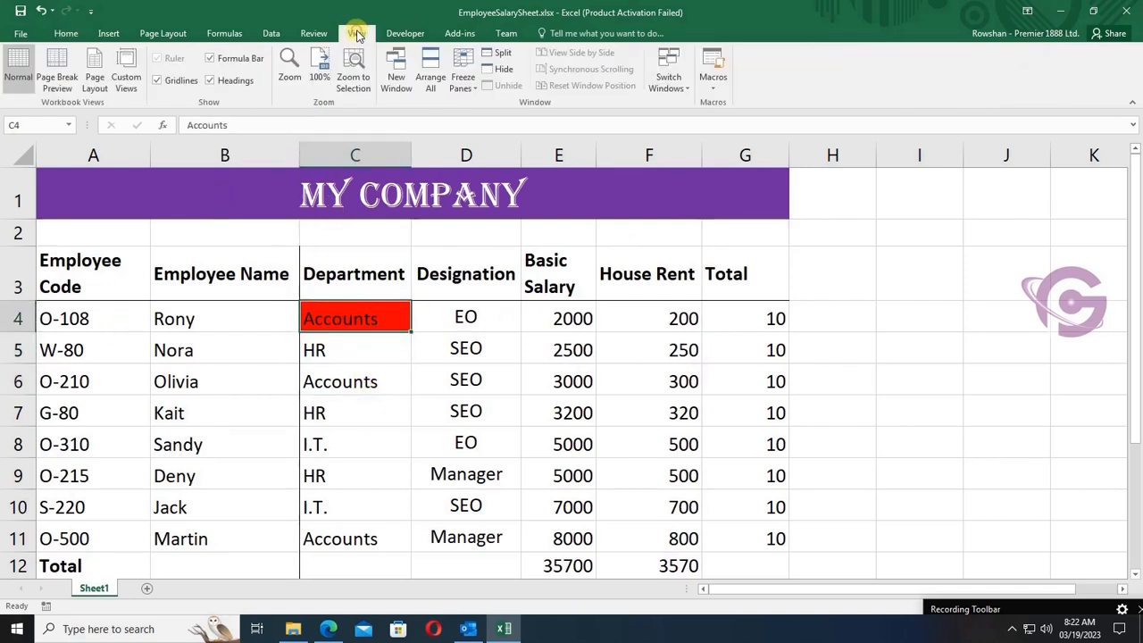
{"action": "left_click", "coordinate": [466, 82]}
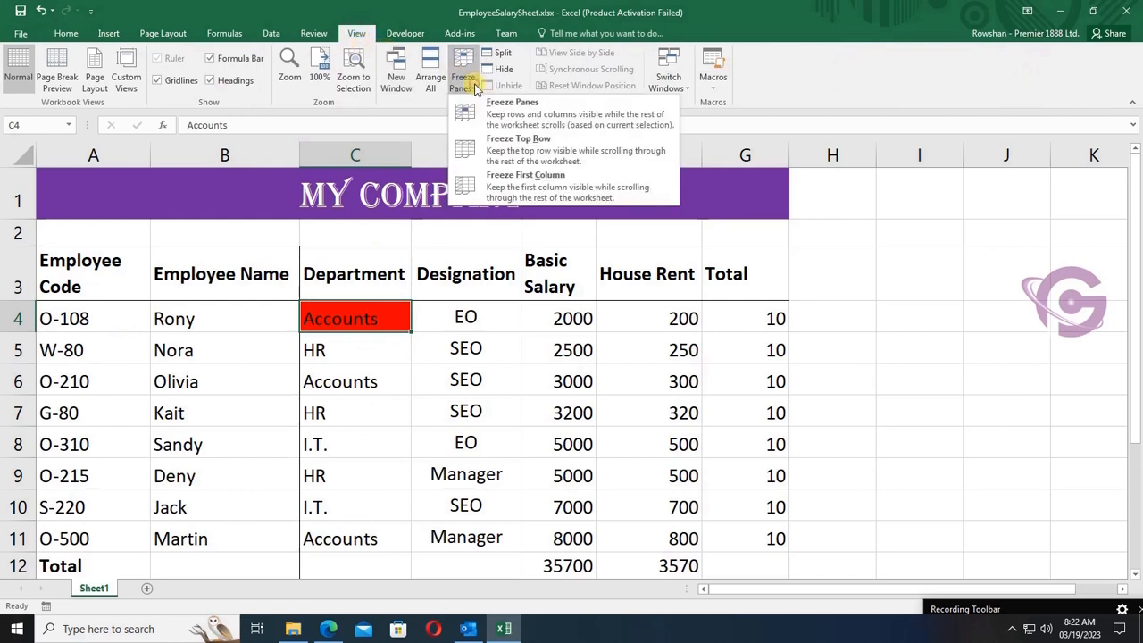
{"action": "left_click", "coordinate": [512, 114]}
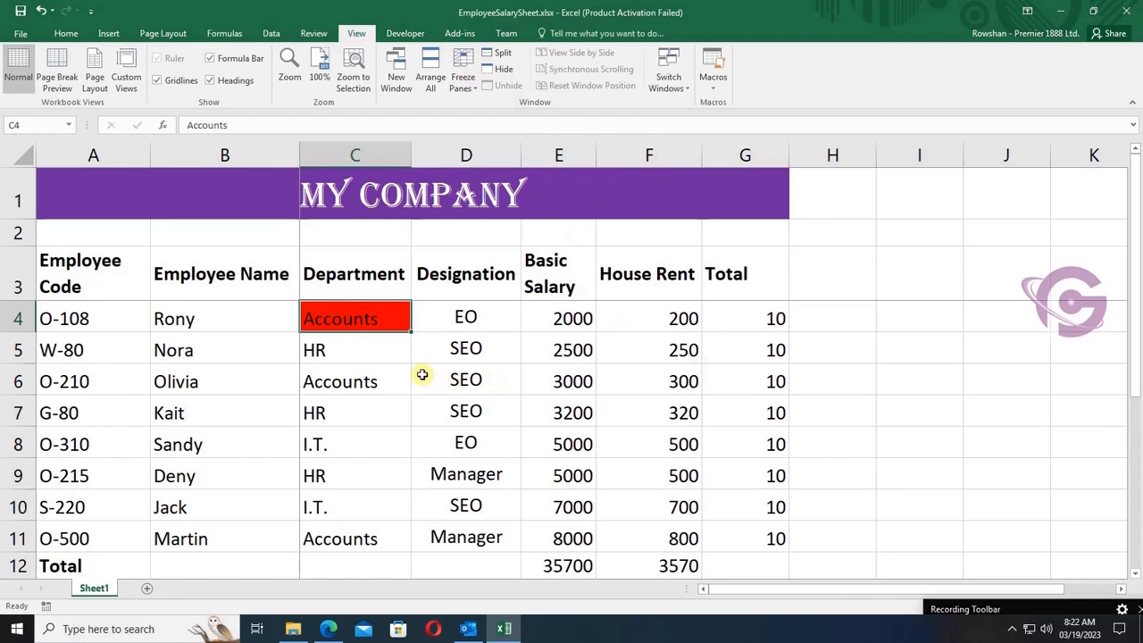
Check vertically and horizontally whether the frozen header rows and first two columns stay in view
{"action": "scroll", "coordinate": [447, 367], "scroll_direction": "down", "scroll_amount": 5}
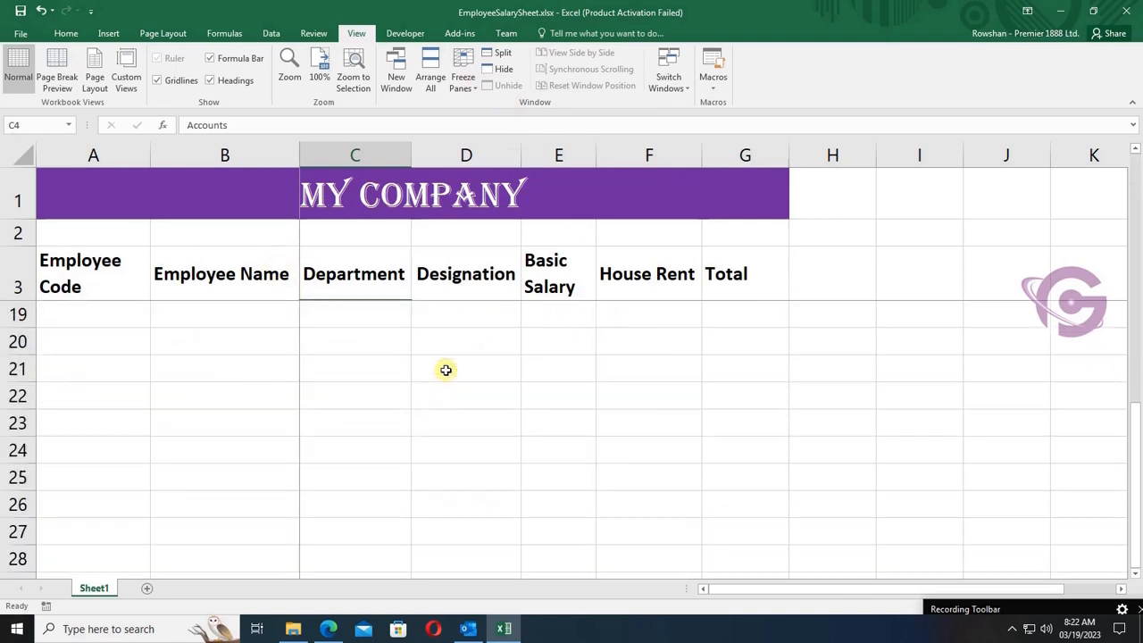
{"action": "scroll", "coordinate": [459, 363], "scroll_direction": "up", "scroll_amount": 4}
{"action": "scroll", "coordinate": [457, 362], "scroll_direction": "down", "scroll_amount": 4}
{"action": "scroll", "coordinate": [457, 363], "scroll_direction": "up", "scroll_amount": 5}
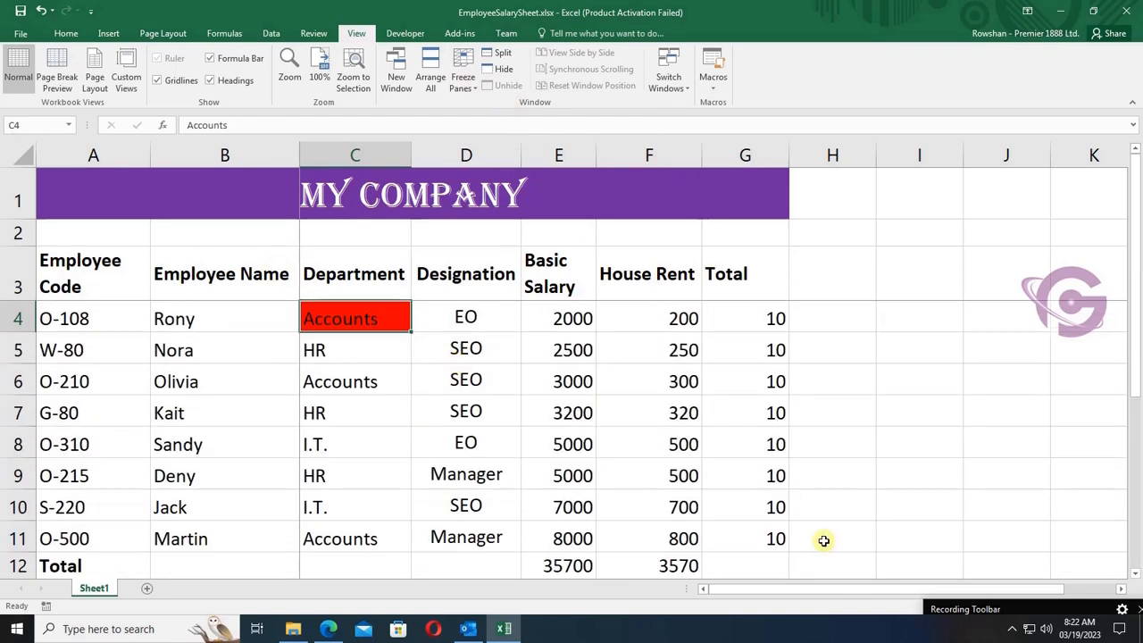
{"action": "left_click_drag", "start_coordinate": [736, 588], "coordinate": [618, 568]}
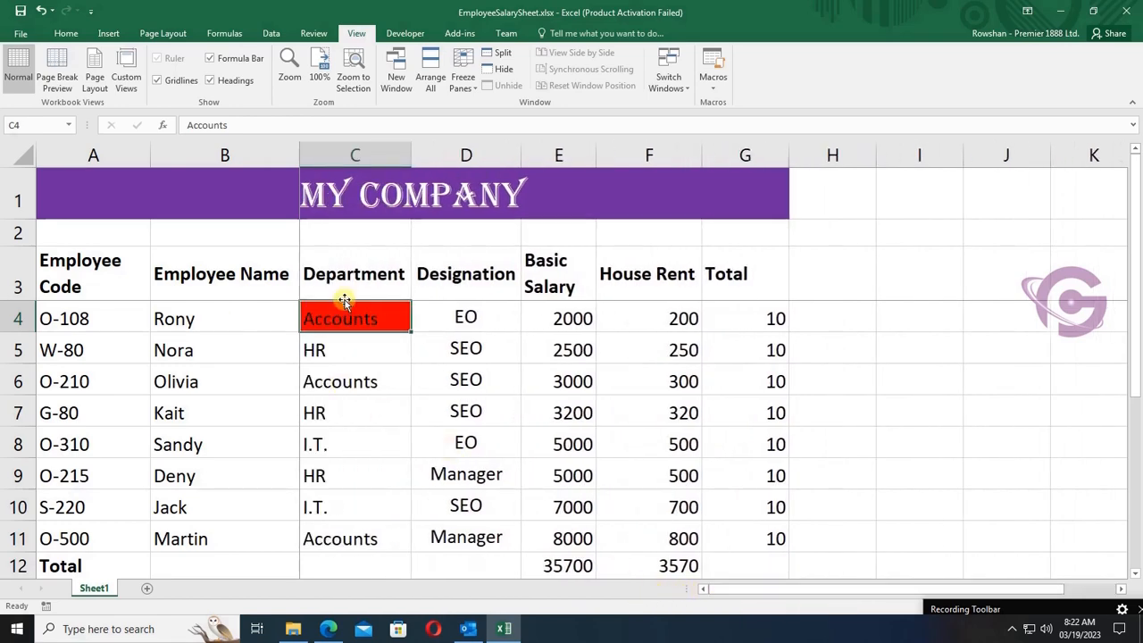
{"action": "scroll", "coordinate": [387, 349], "scroll_direction": "down", "scroll_amount": 4}
{"action": "scroll", "coordinate": [388, 349], "scroll_direction": "up", "scroll_amount": 4}
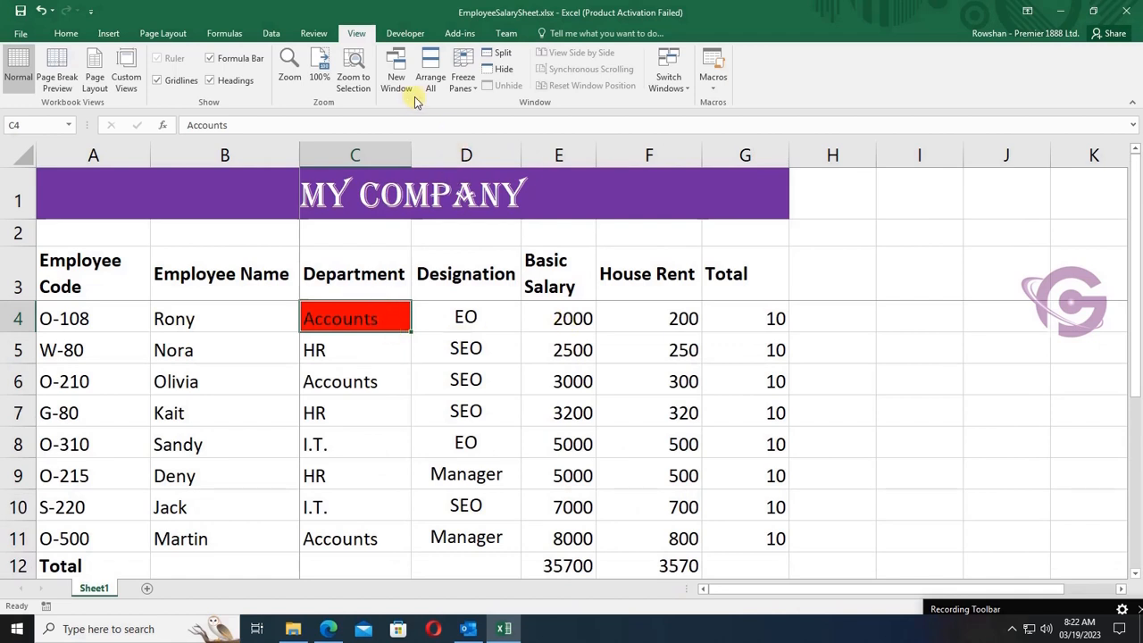
Unfreeze the panes and select Department cell C6
{"action": "left_click", "coordinate": [462, 81]}
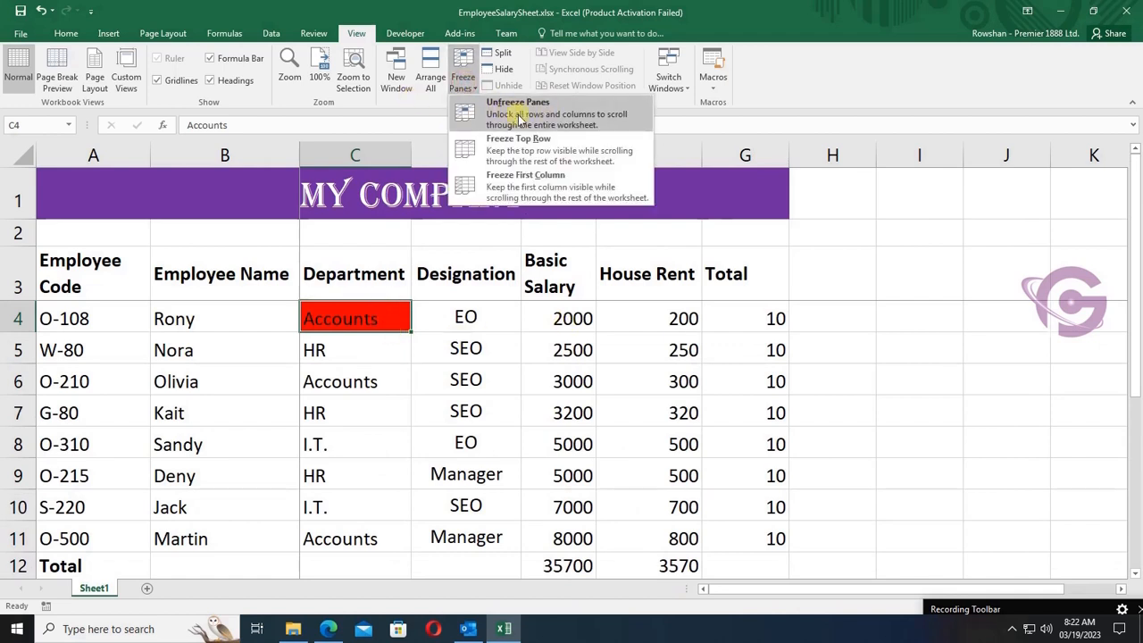
{"action": "left_click", "coordinate": [517, 116]}
{"action": "left_click", "coordinate": [389, 382]}
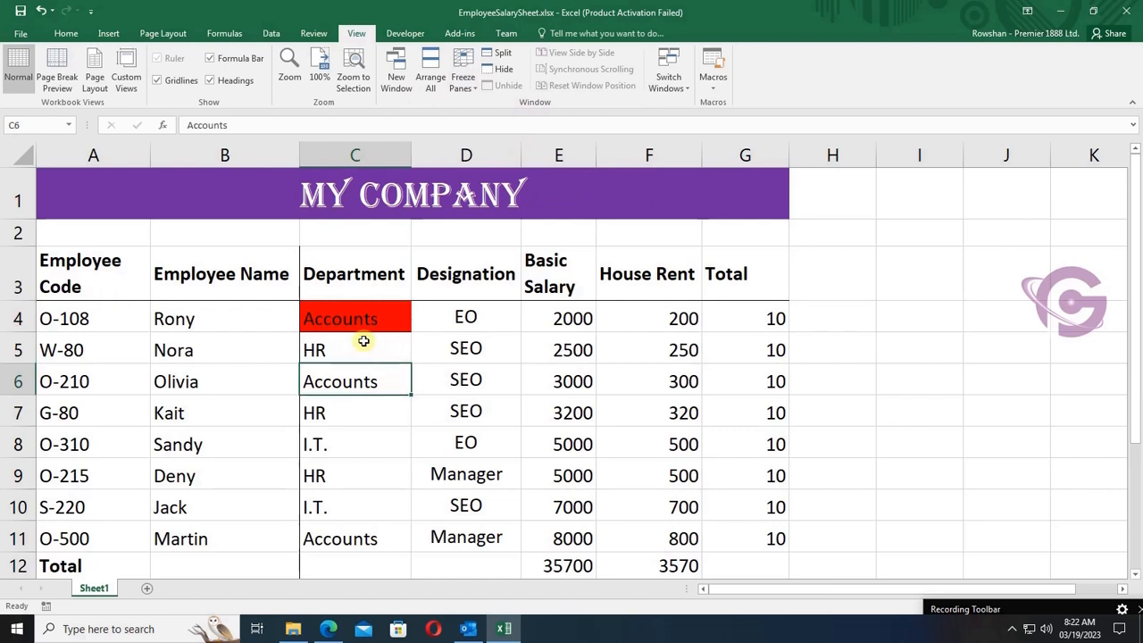
Freeze only the first column and check it against horizontal scrolling
{"action": "left_click", "coordinate": [462, 79]}
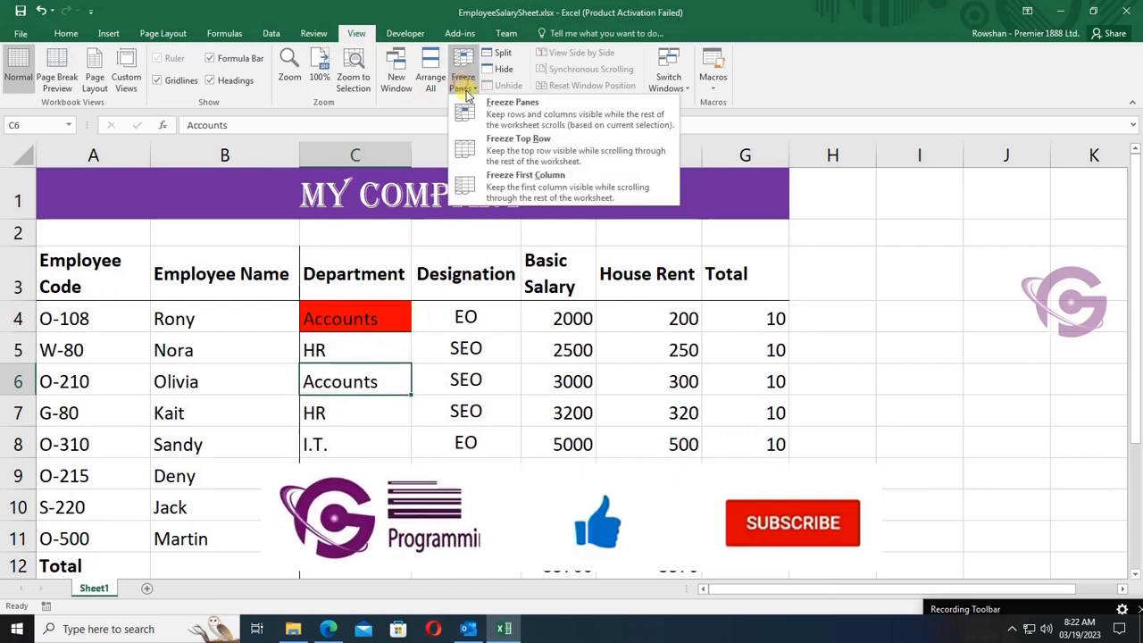
{"action": "left_click", "coordinate": [516, 178]}
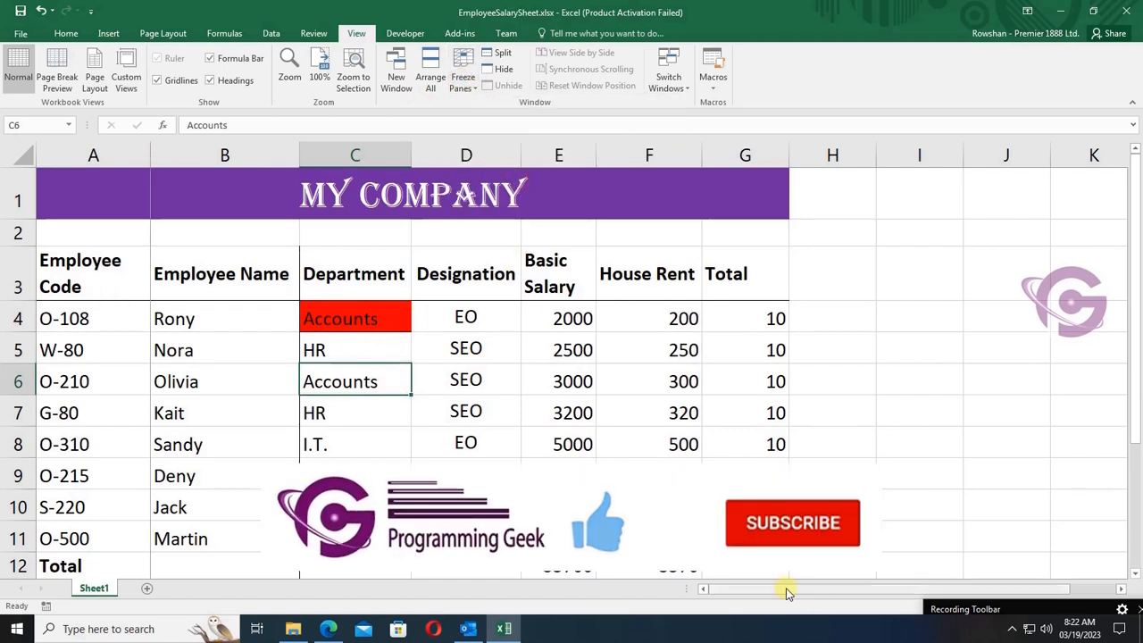
{"action": "left_click_drag", "start_coordinate": [786, 592], "coordinate": [702, 602]}
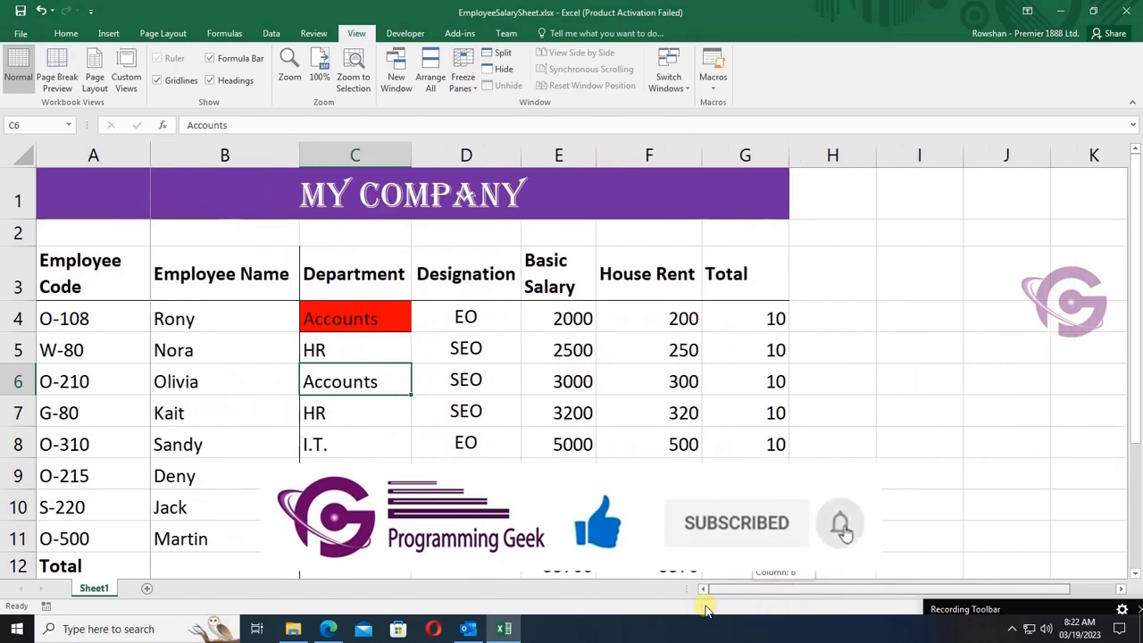
Release the frozen first column with Unfreeze Panes
{"action": "left_click", "coordinate": [464, 89]}
{"action": "left_click", "coordinate": [518, 111]}
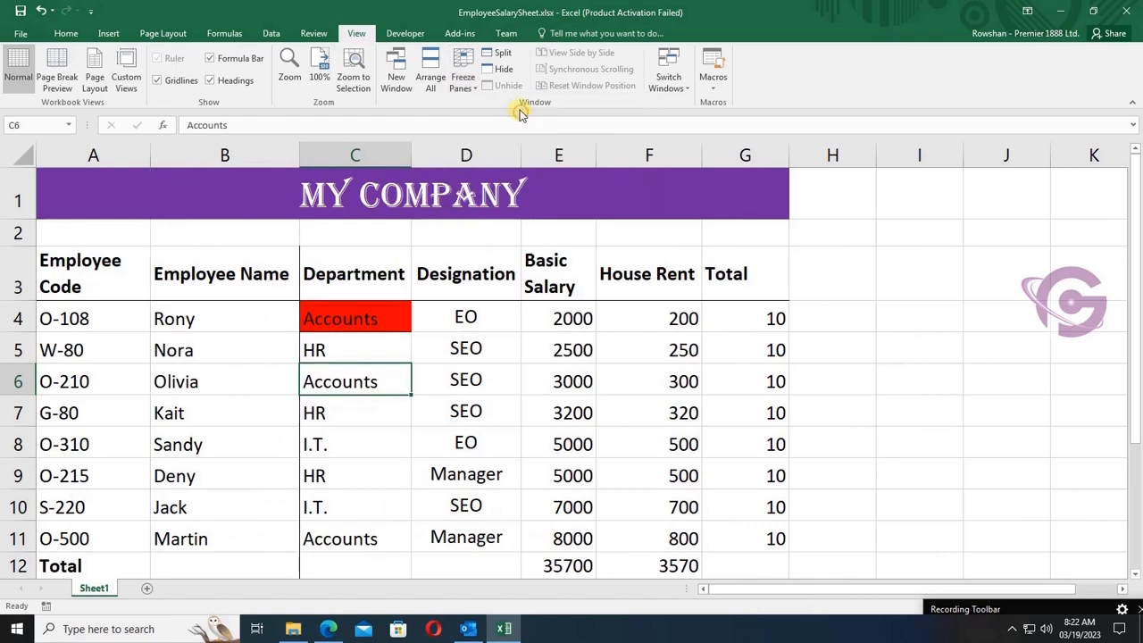
{"action": "left_click", "coordinate": [508, 344]}
Remove all borders from the table range A3:G12 and select cell C4
{"action": "left_click", "coordinate": [79, 286]}
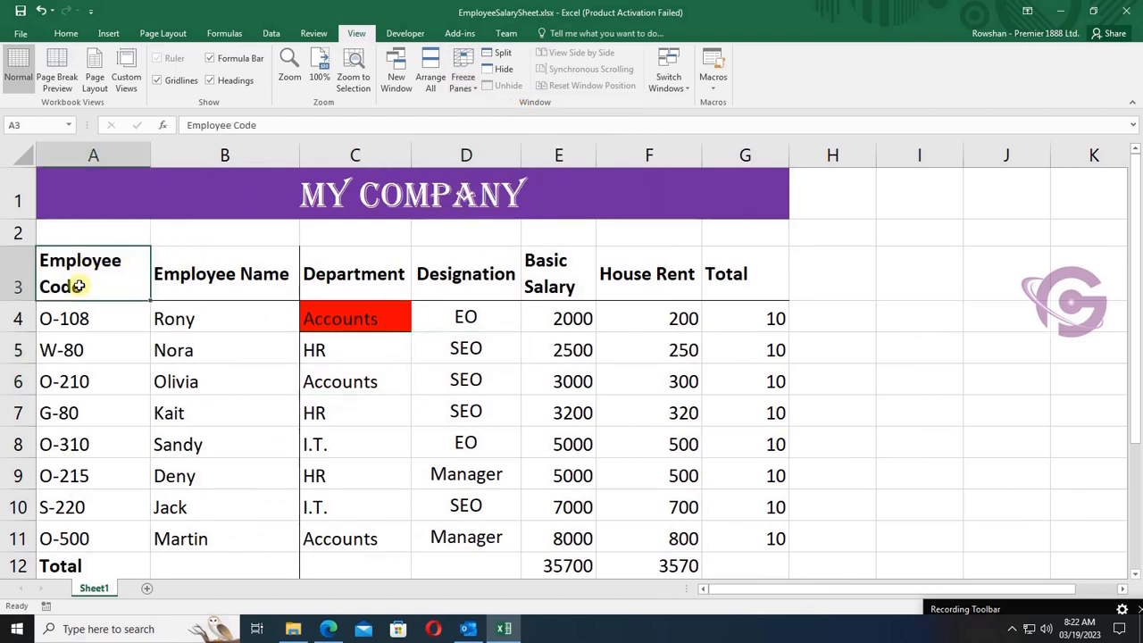
{"action": "left_click", "coordinate": [735, 566], "text": "shift"}
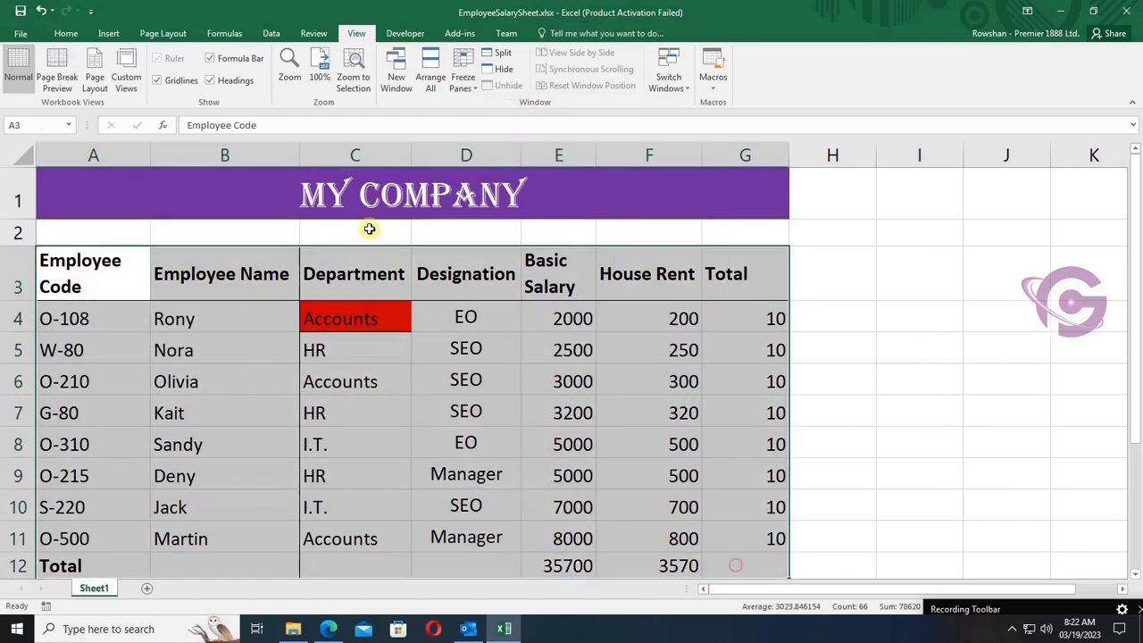
{"action": "left_click", "coordinate": [66, 33]}
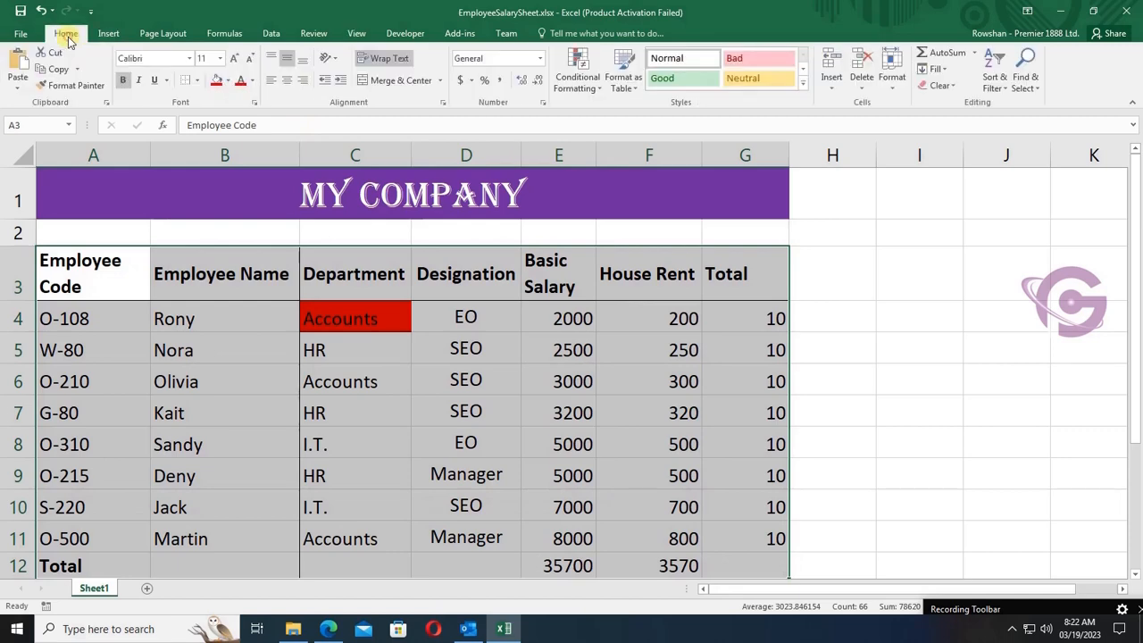
{"action": "left_click", "coordinate": [199, 81]}
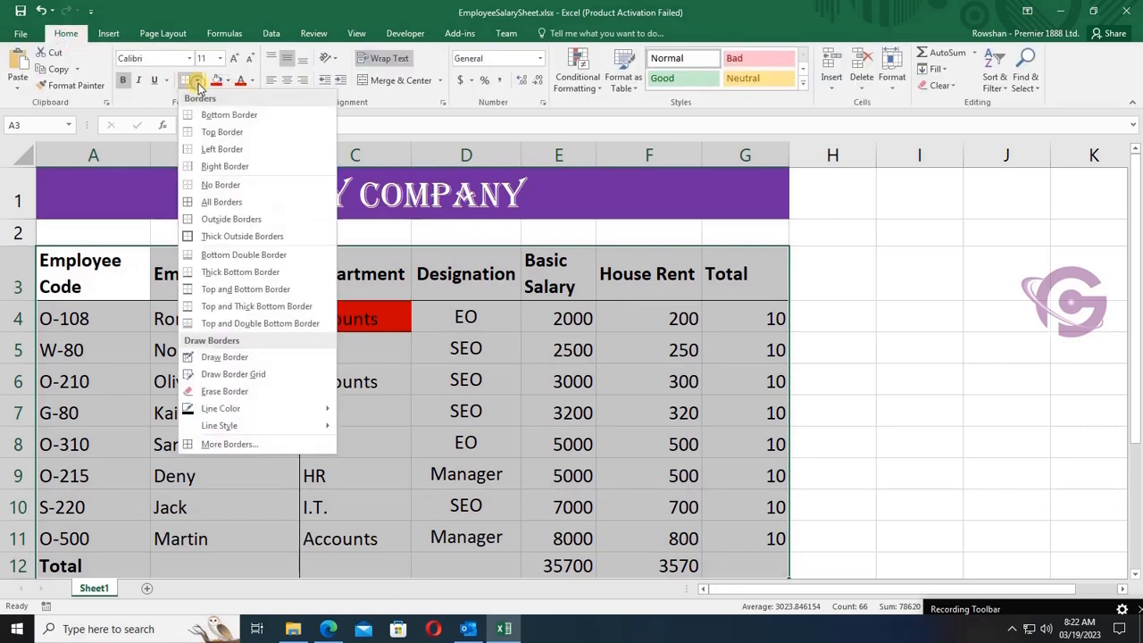
{"action": "left_click", "coordinate": [204, 185]}
{"action": "left_click", "coordinate": [463, 423]}
{"action": "left_click", "coordinate": [375, 326]}
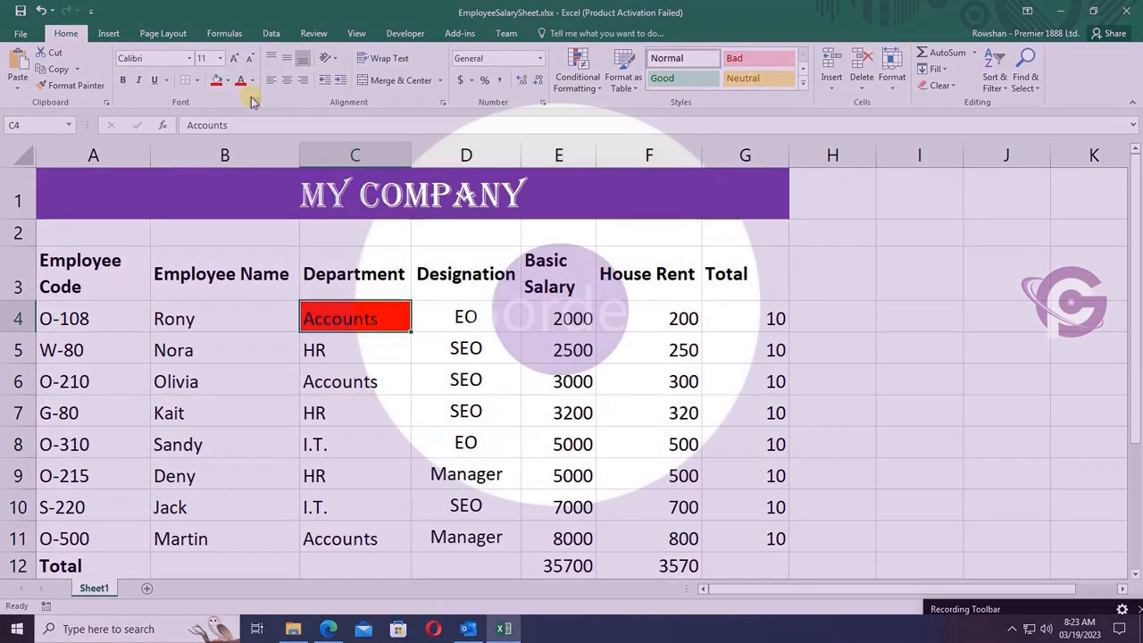
Clear the red fill from Department cell C4 and select cell D6
{"action": "left_click", "coordinate": [227, 80]}
{"action": "left_click", "coordinate": [231, 212]}
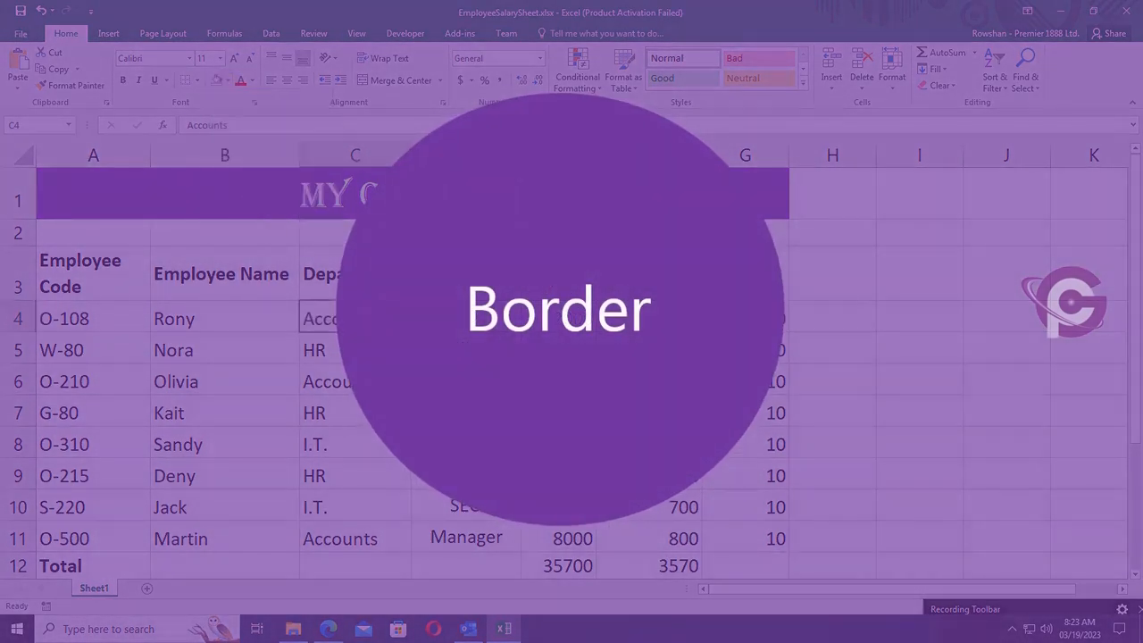
{"action": "left_click", "coordinate": [466, 381]}
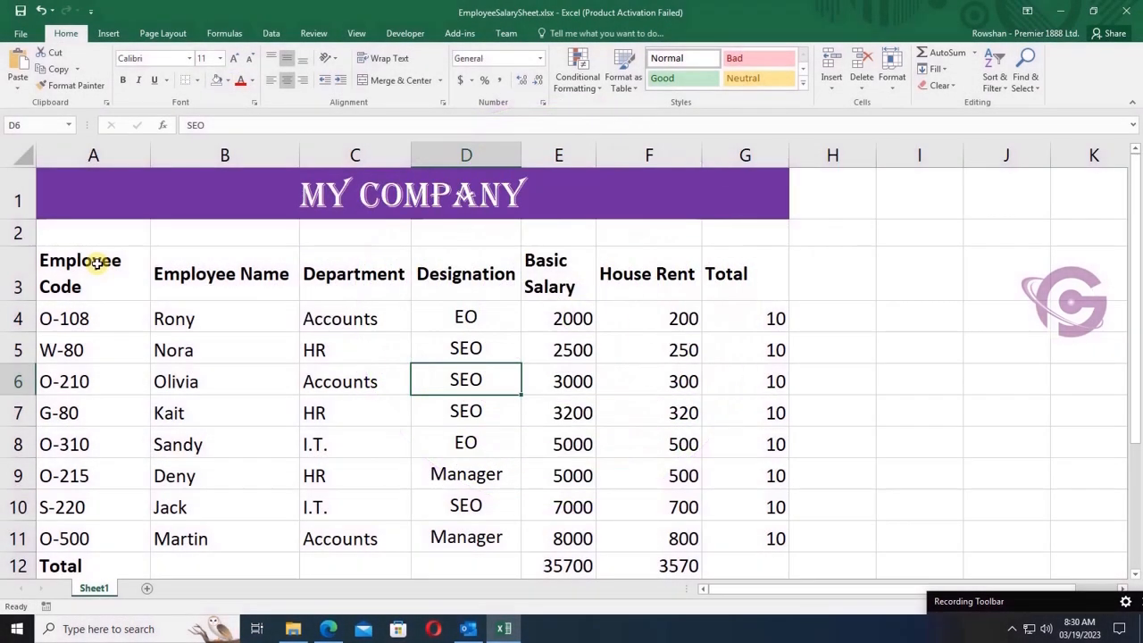
Apply All Borders to the header row A3:G3
{"action": "left_click_drag", "start_coordinate": [102, 258], "coordinate": [745, 287]}
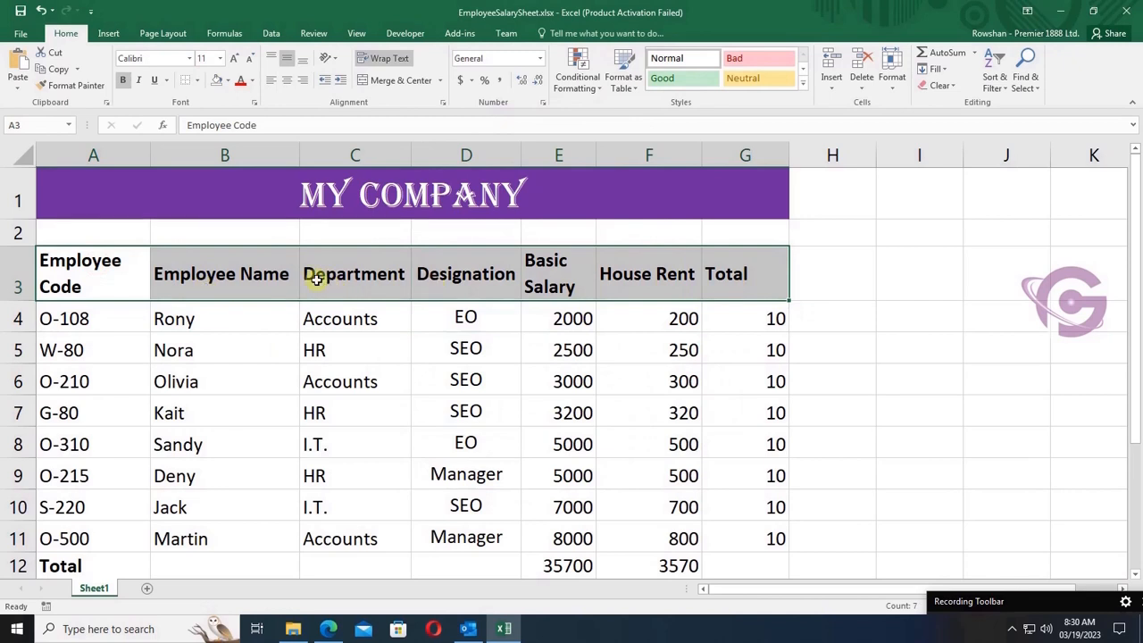
{"action": "left_click", "coordinate": [196, 80]}
{"action": "left_click", "coordinate": [212, 206]}
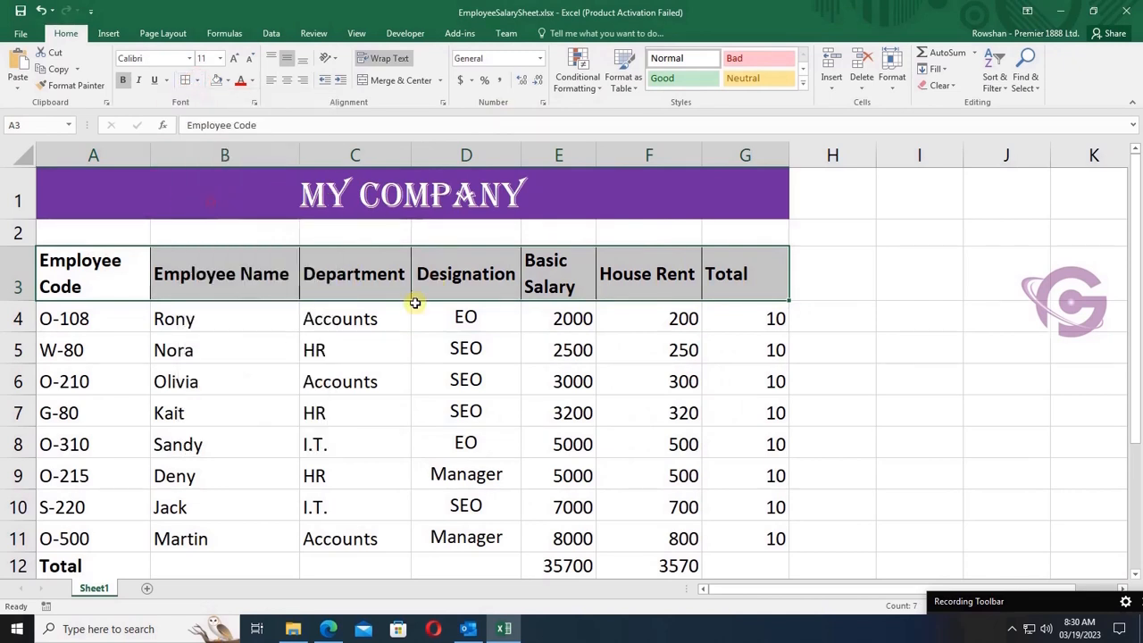
{"action": "left_click", "coordinate": [404, 351]}
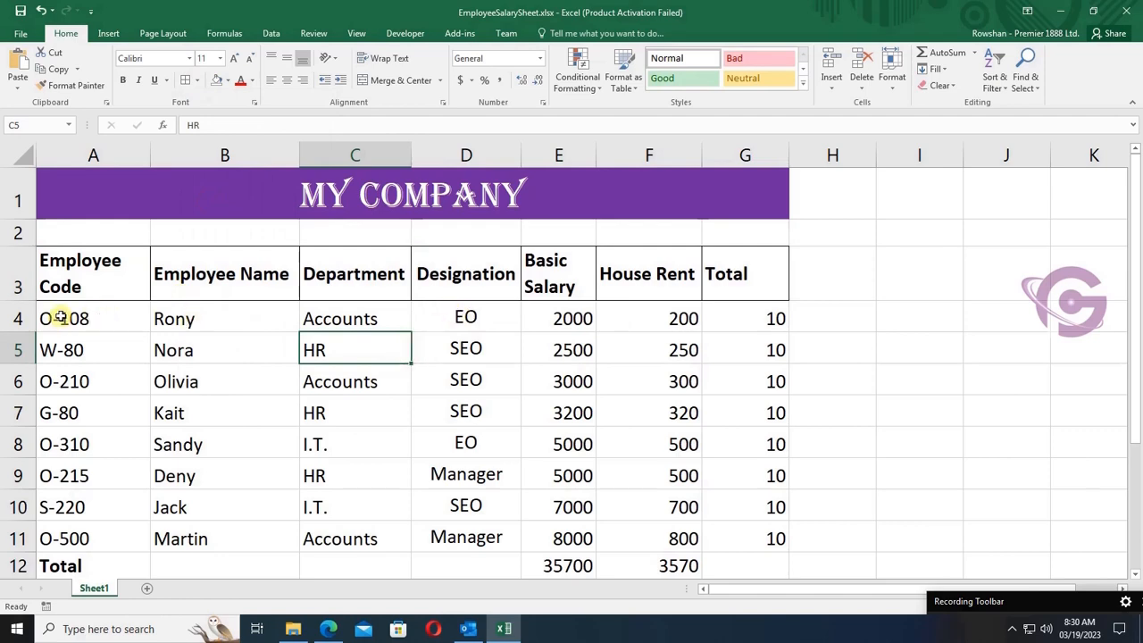
Apply the same all-around borders to the employee and total rows A4:G12
{"action": "mouse_move", "coordinate": [59, 318]}
{"action": "left_mouse_down"}
{"action": "mouse_move", "coordinate": [232, 399]}
{"action": "mouse_move", "coordinate": [744, 563]}
{"action": "left_mouse_up"}
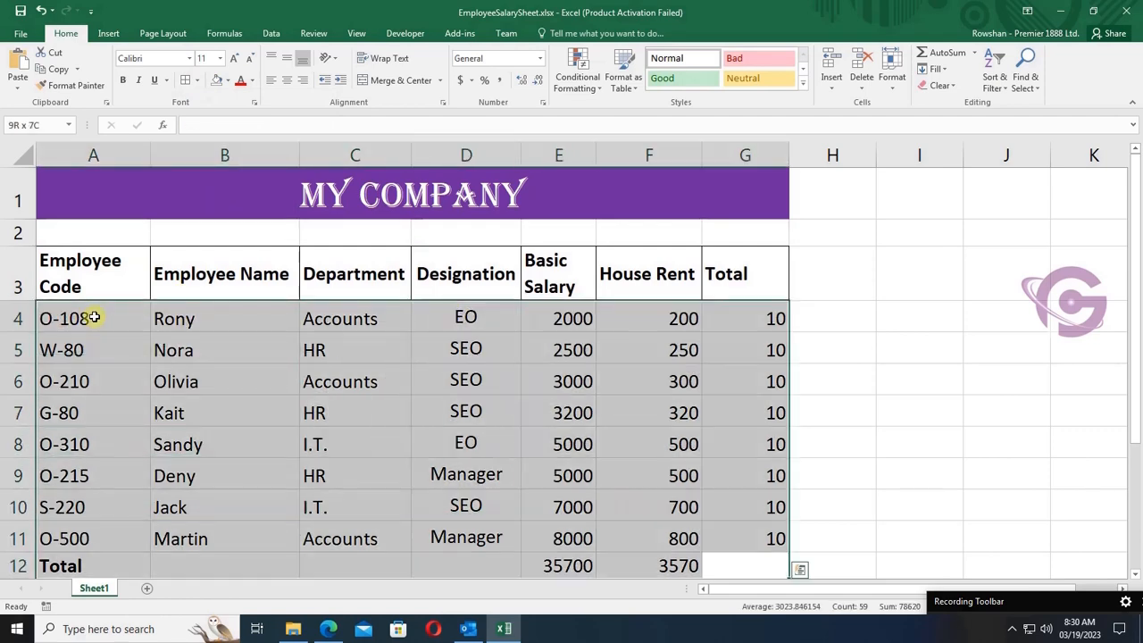
{"action": "left_click", "coordinate": [185, 82]}
{"action": "left_click", "coordinate": [381, 498]}
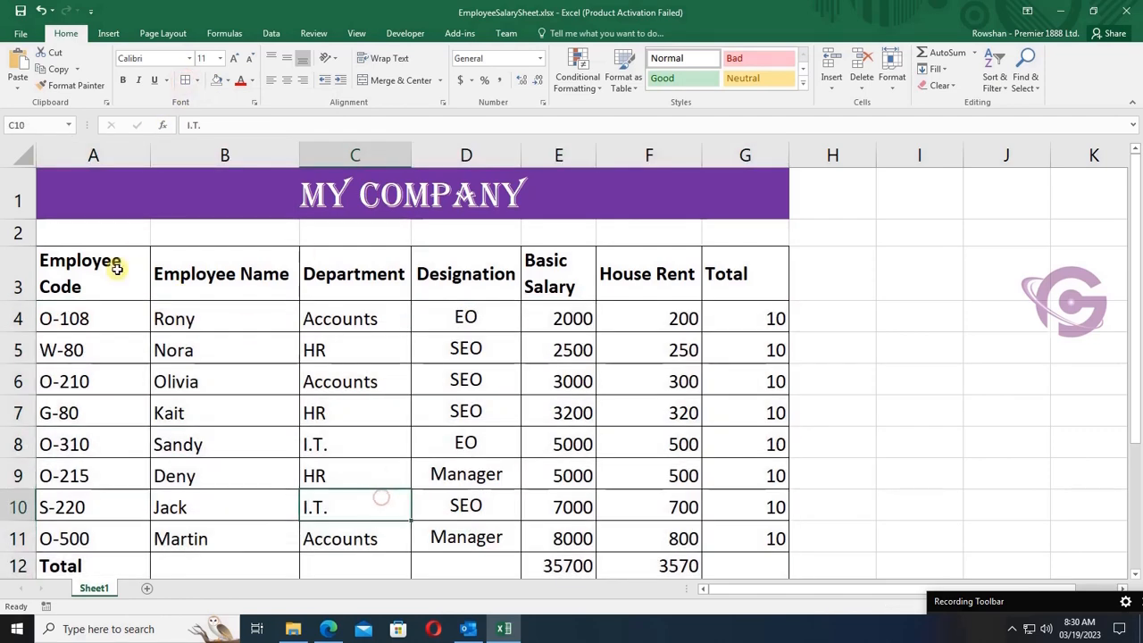
Restyle all outer and inner borders of the table range A3:G12 with the finest dotted line style
{"action": "left_click_drag", "start_coordinate": [115, 268], "coordinate": [375, 384]}
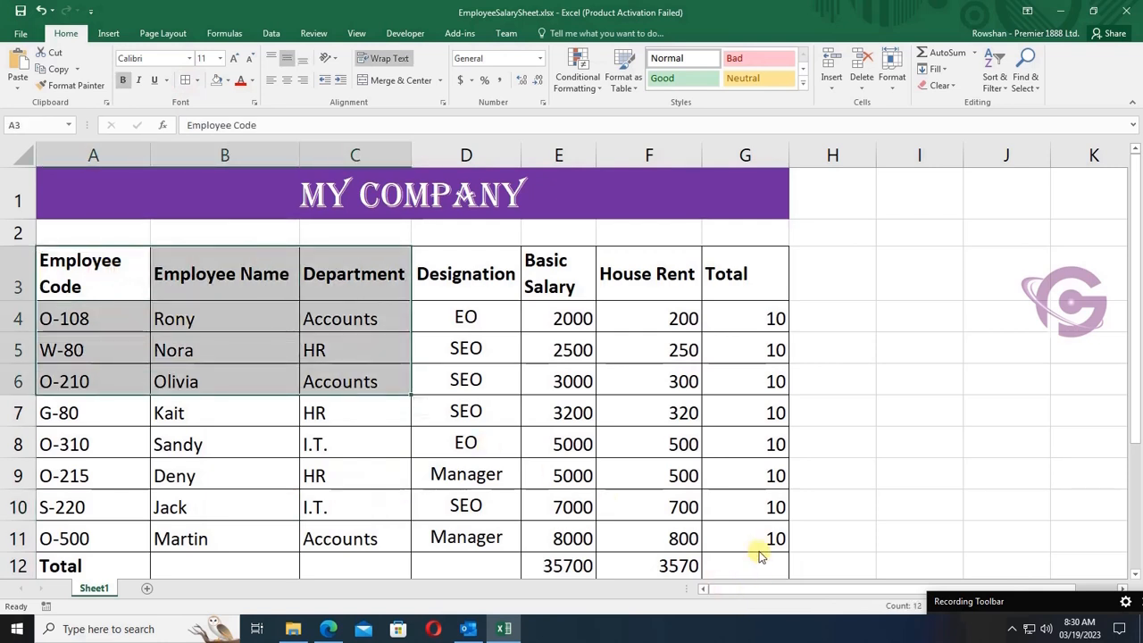
{"action": "key", "text": "shift+Right"}
{"action": "key", "text": "shift+Right"}
{"action": "left_click_drag", "start_coordinate": [748, 550], "coordinate": [750, 563]}
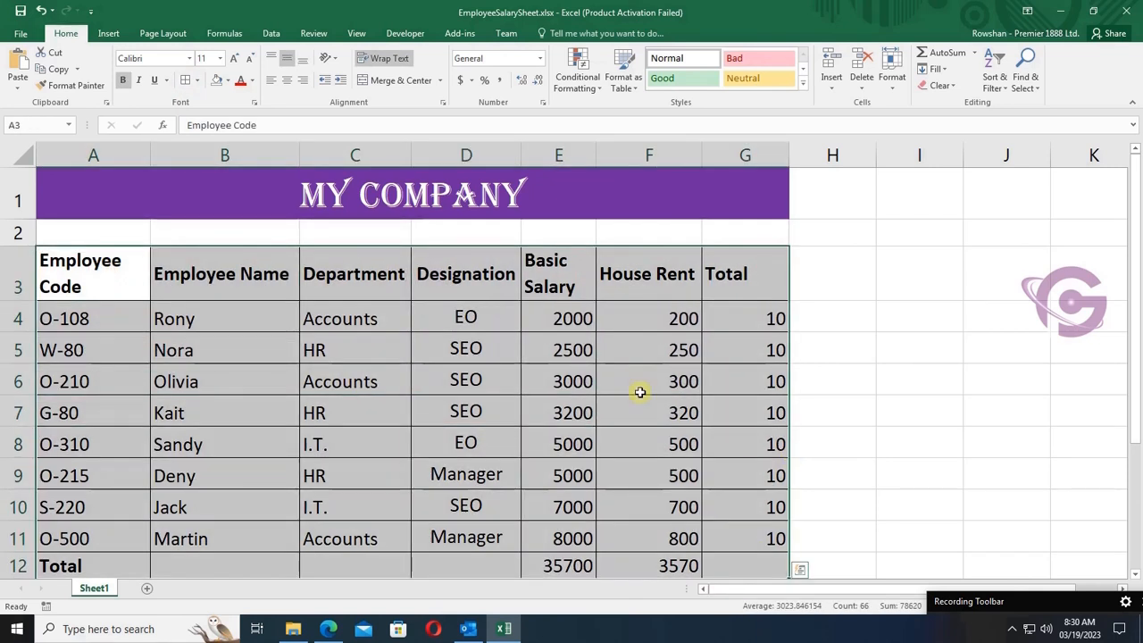
{"action": "left_click", "coordinate": [197, 81]}
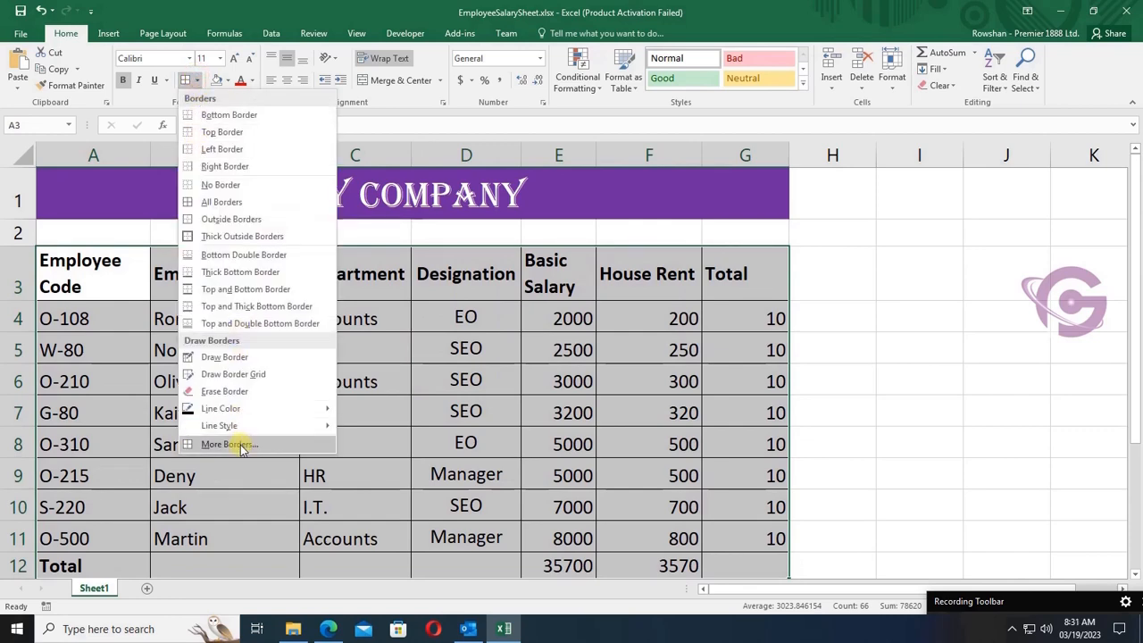
{"action": "left_click", "coordinate": [234, 444]}
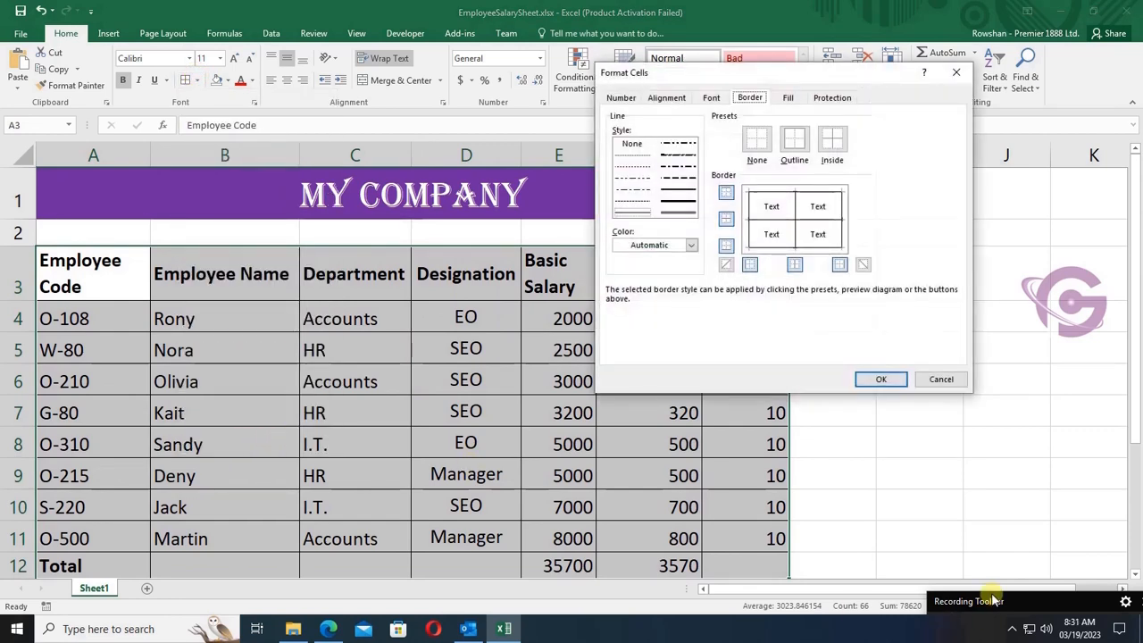
{"action": "left_click", "coordinate": [994, 600]}
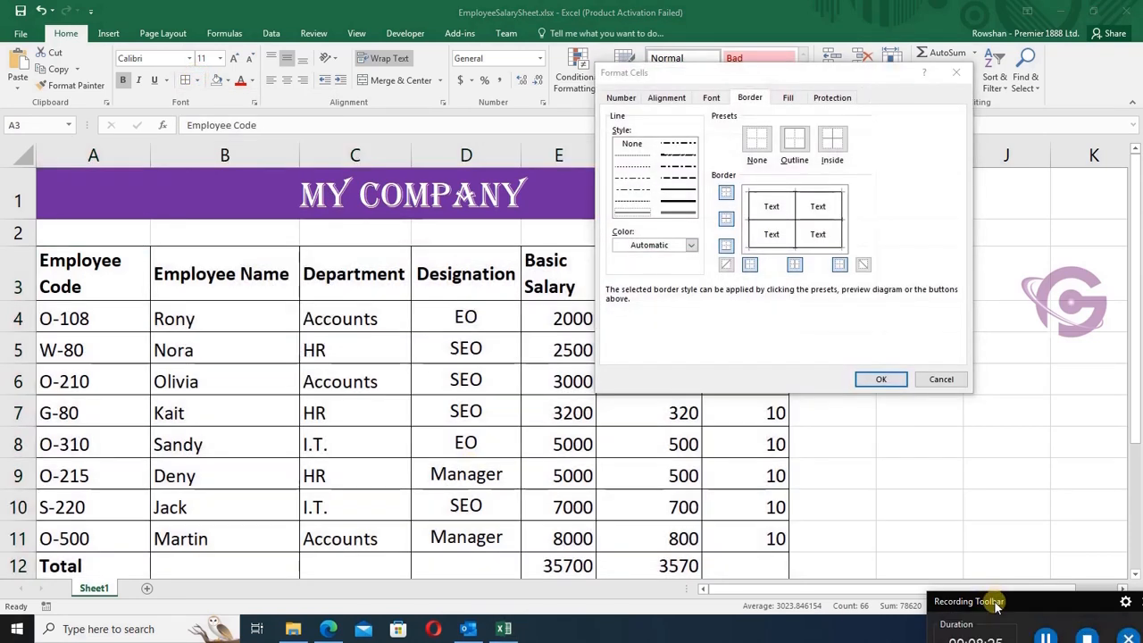
{"action": "left_click", "coordinate": [687, 211]}
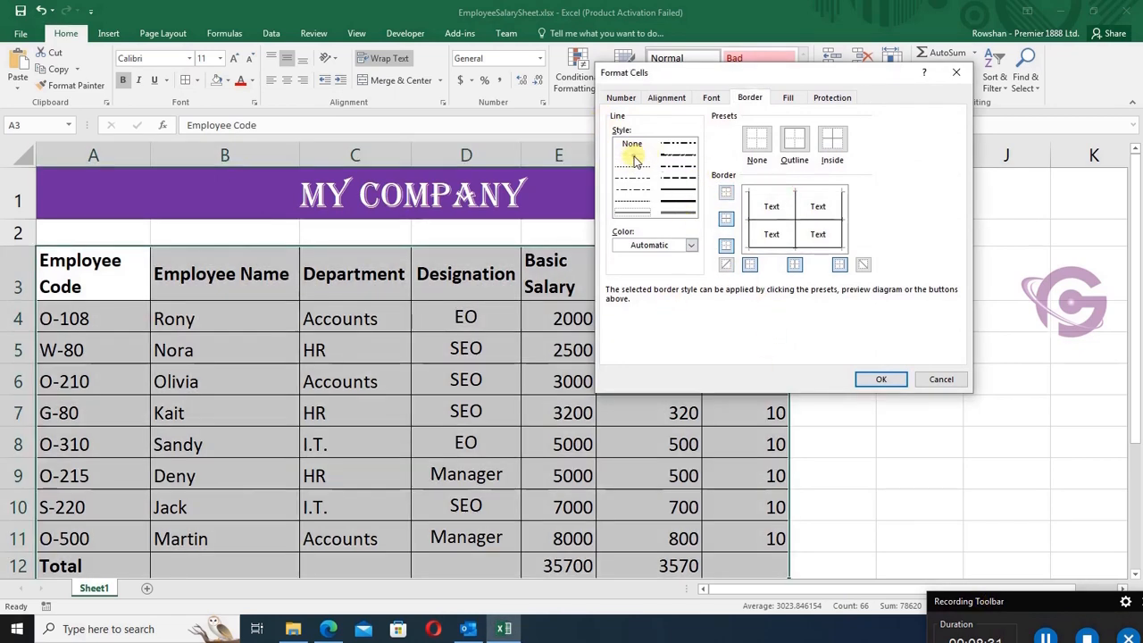
{"action": "left_click", "coordinate": [634, 157]}
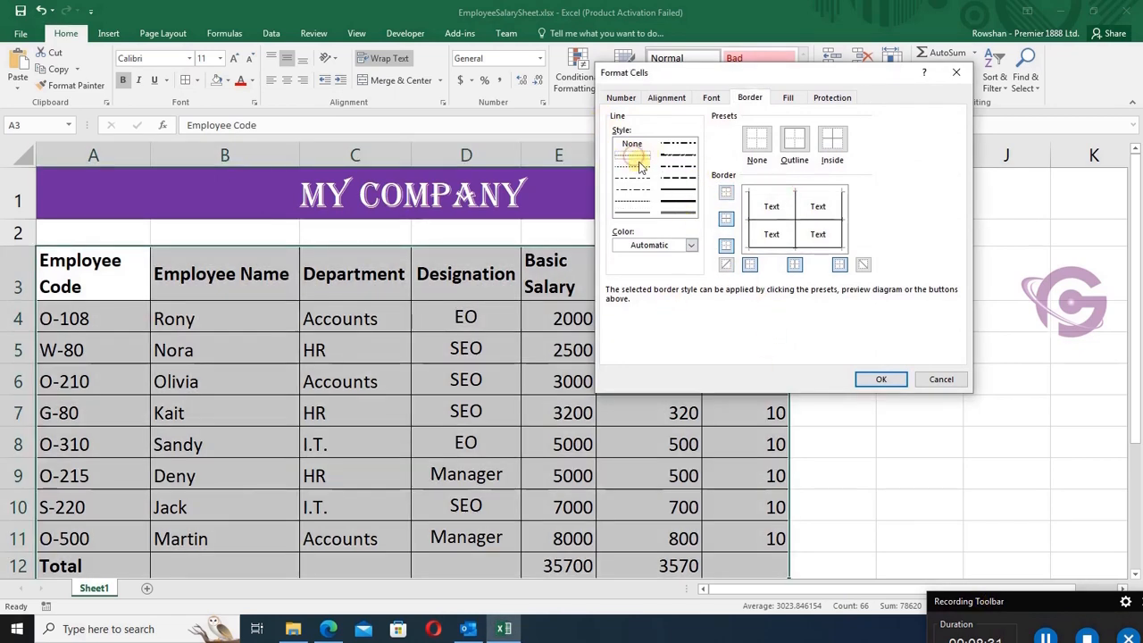
{"action": "left_click", "coordinate": [775, 191]}
{"action": "left_click", "coordinate": [783, 219]}
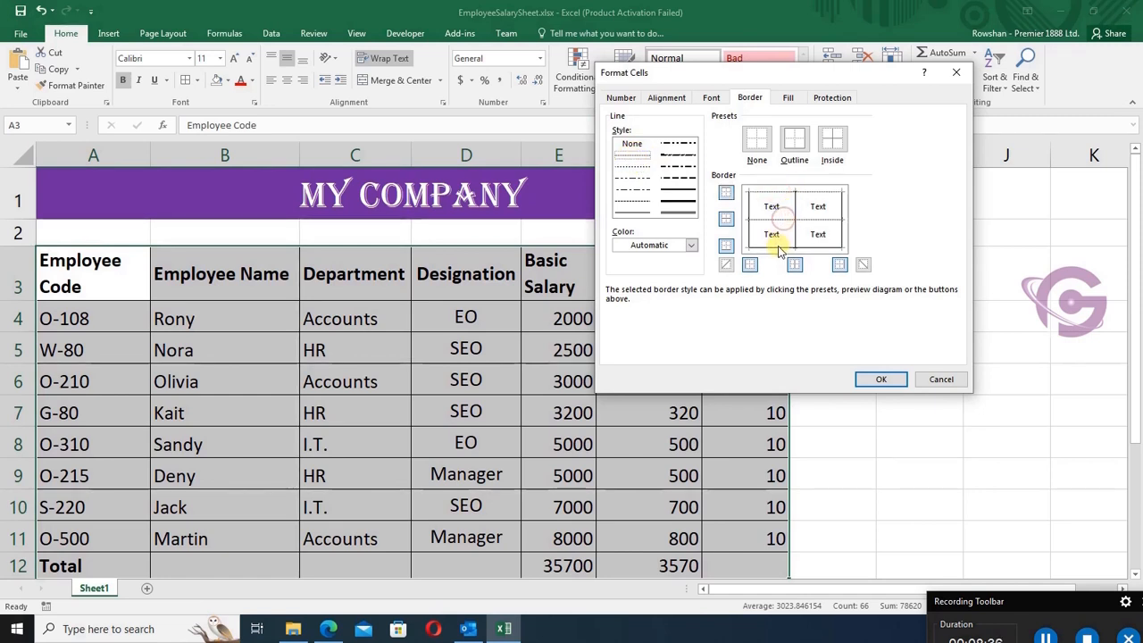
{"action": "left_click", "coordinate": [797, 235]}
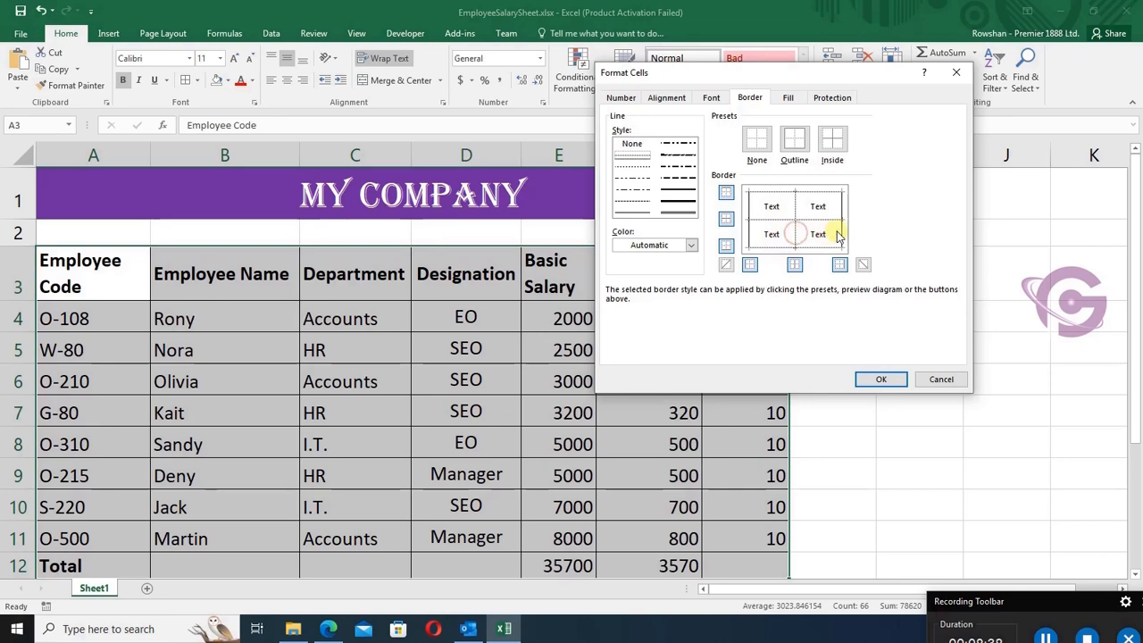
{"action": "left_click", "coordinate": [842, 231]}
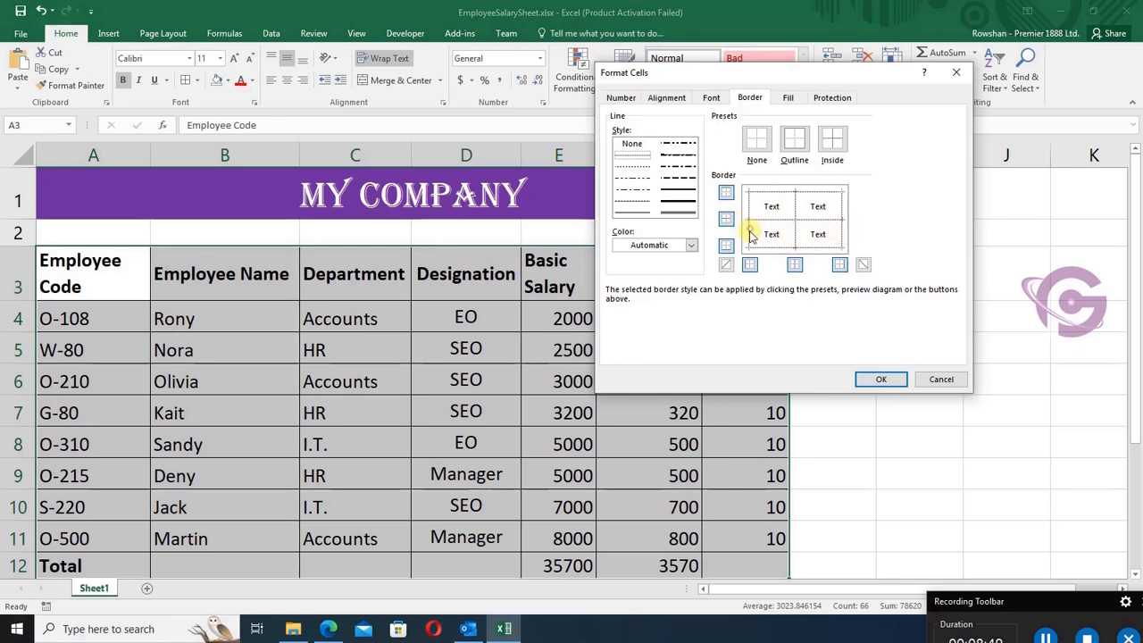
{"action": "left_click", "coordinate": [875, 378]}
{"action": "left_click", "coordinate": [481, 381]}
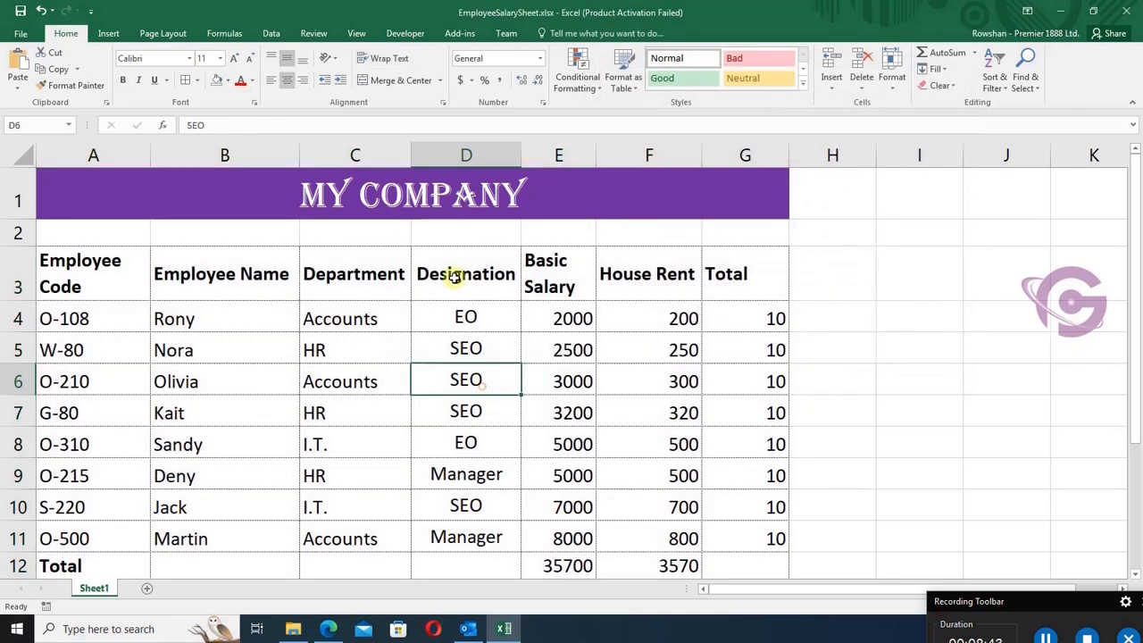
Set the four outer edges of the table range A3:G12 to a thin solid line, keeping the inner lines dotted
{"action": "left_click_drag", "start_coordinate": [79, 261], "coordinate": [740, 566]}
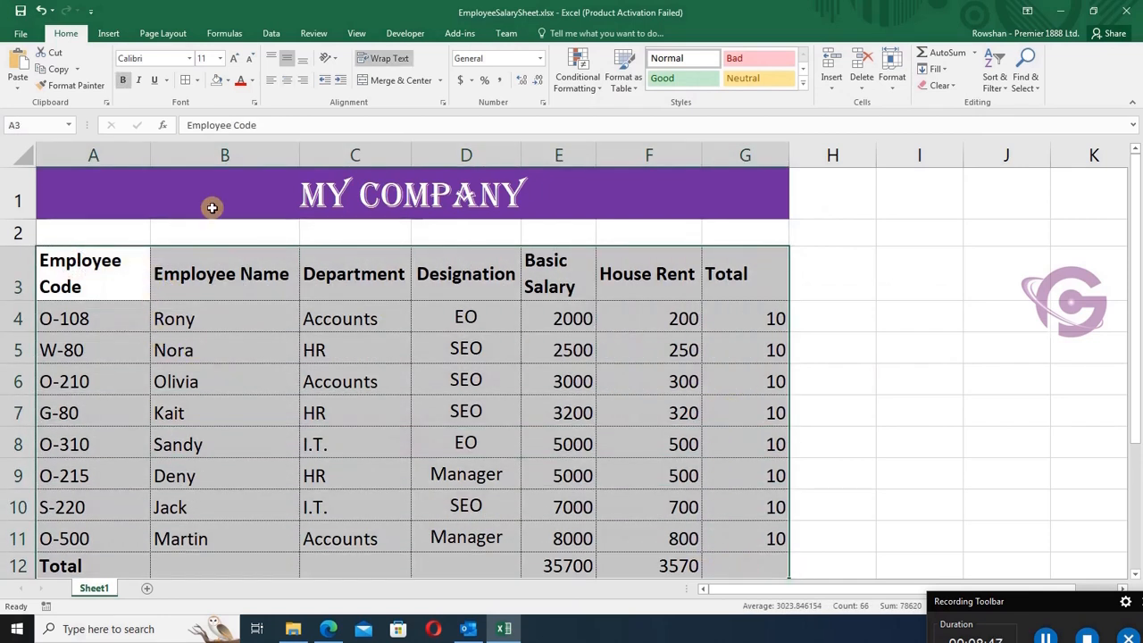
{"action": "left_click", "coordinate": [197, 82]}
{"action": "left_click", "coordinate": [238, 444]}
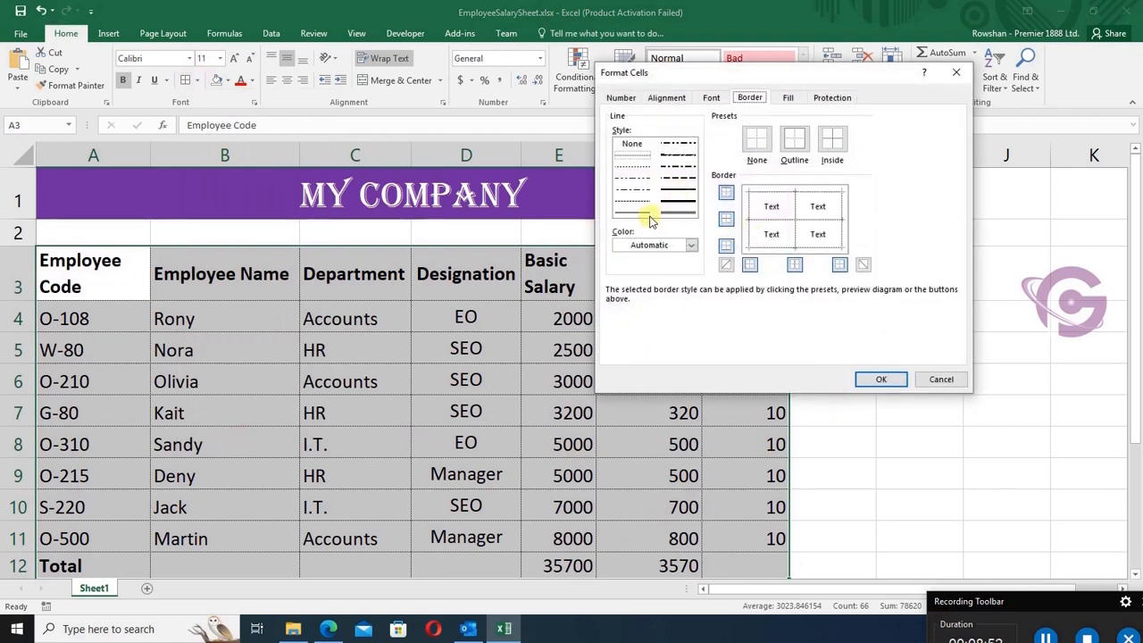
{"action": "left_click", "coordinate": [750, 211]}
{"action": "left_click", "coordinate": [770, 247]}
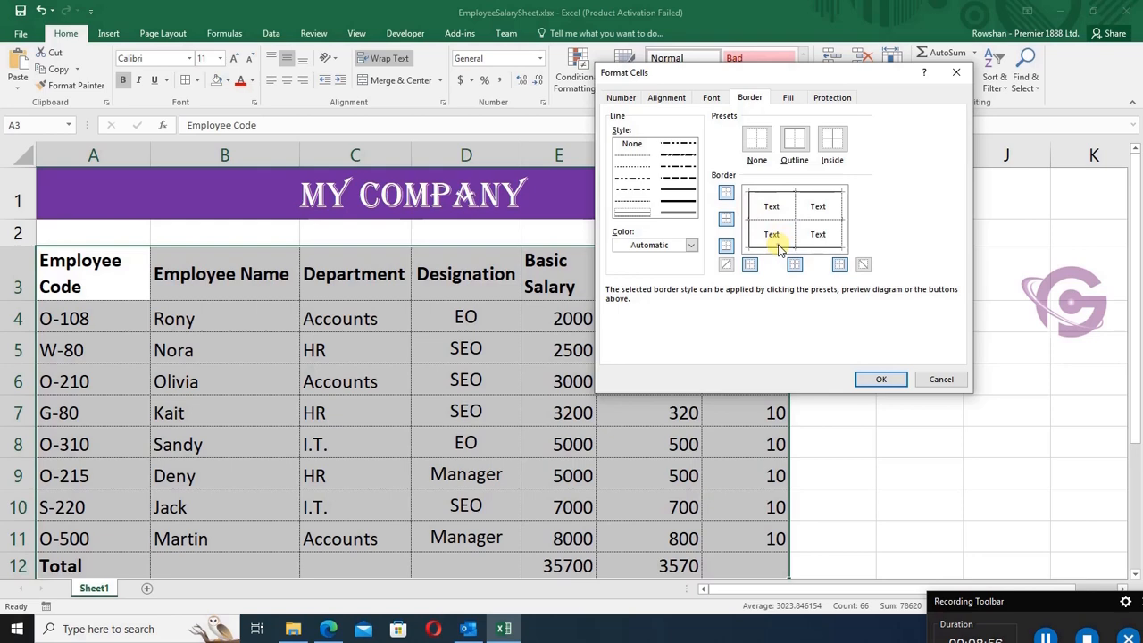
{"action": "left_click", "coordinate": [842, 229]}
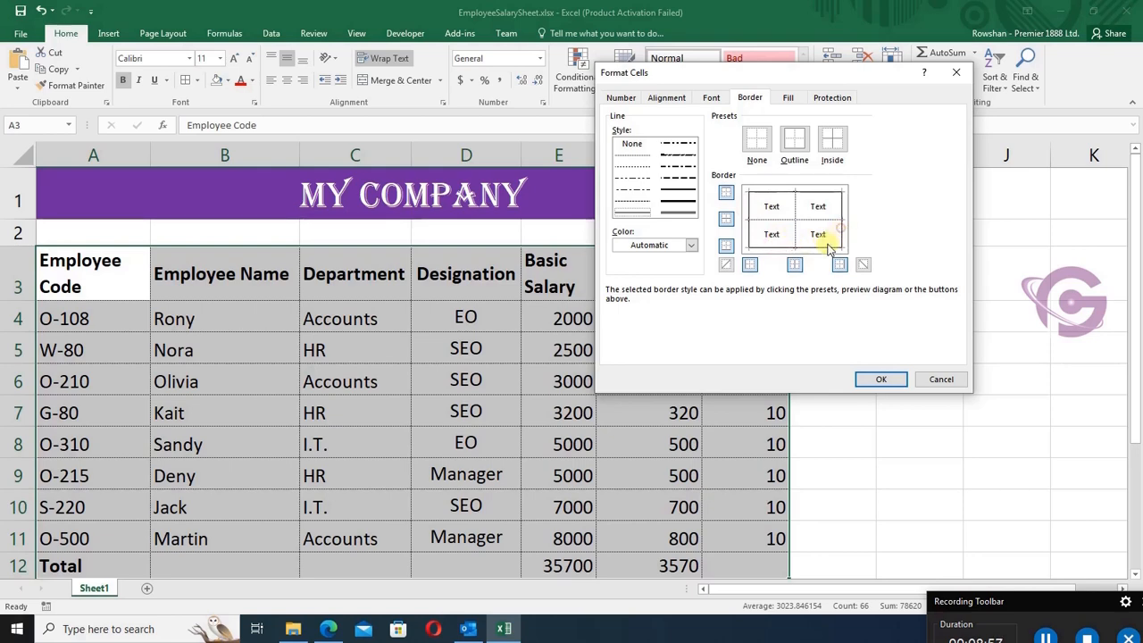
{"action": "left_click", "coordinate": [881, 380]}
{"action": "left_click", "coordinate": [437, 446]}
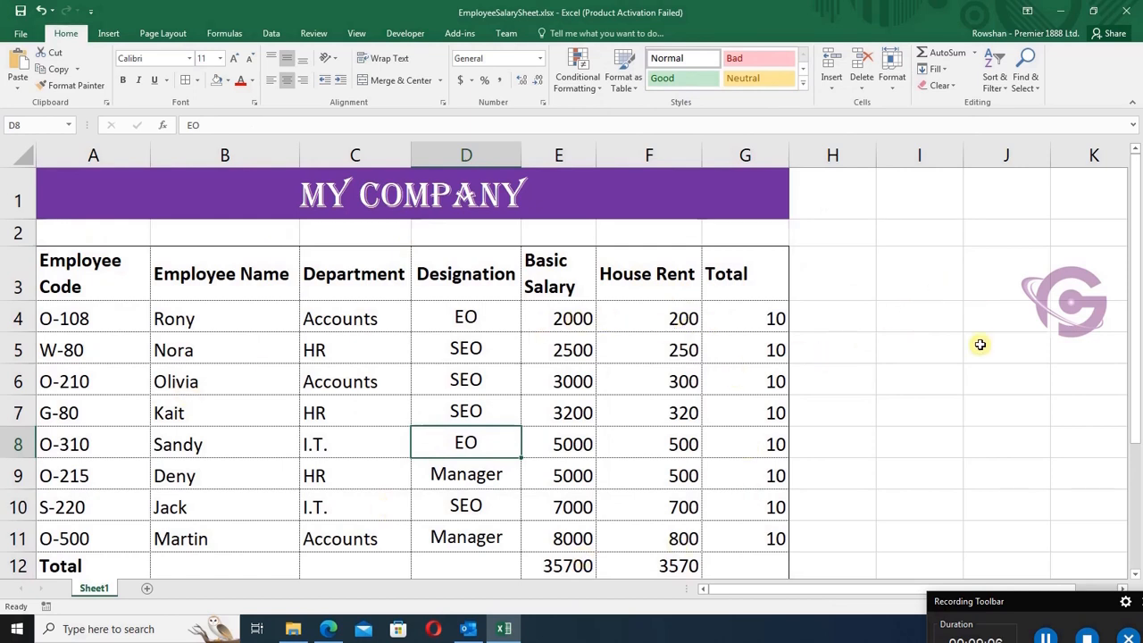
Add a bottom border to the empty cell I5
{"action": "left_click", "coordinate": [916, 350]}
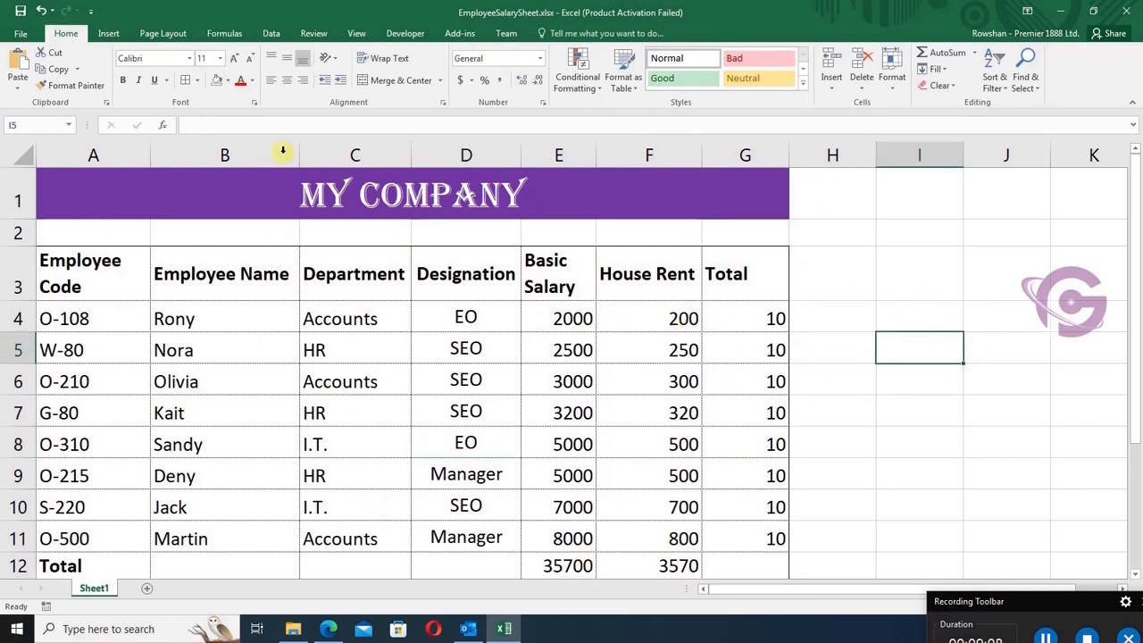
{"action": "left_click", "coordinate": [198, 80]}
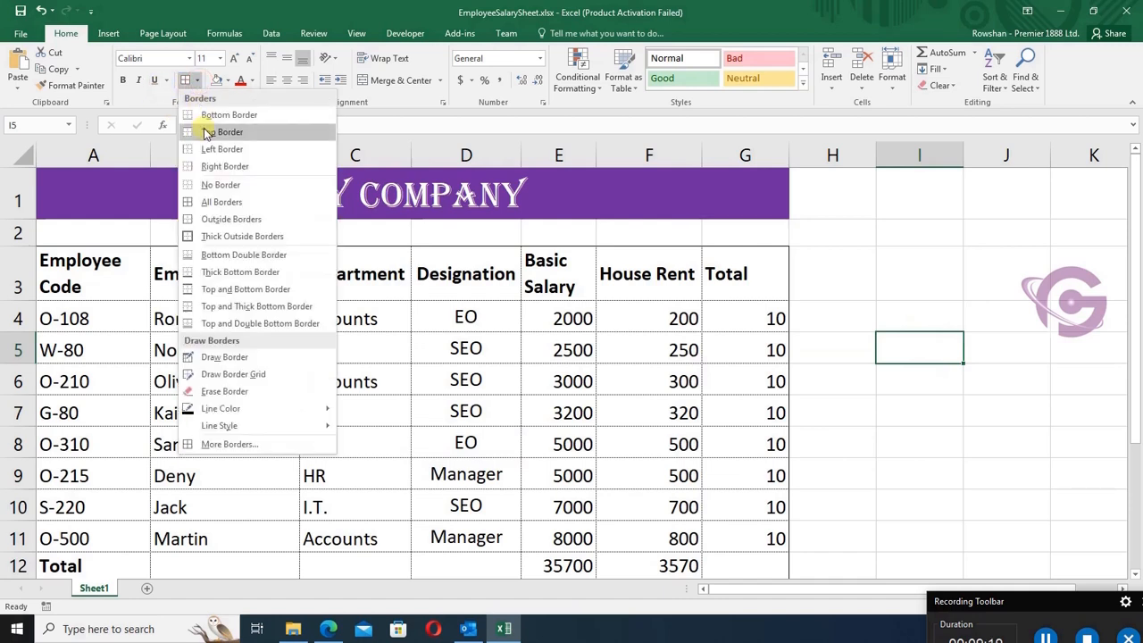
{"action": "left_click", "coordinate": [215, 116]}
{"action": "left_click", "coordinate": [918, 447]}
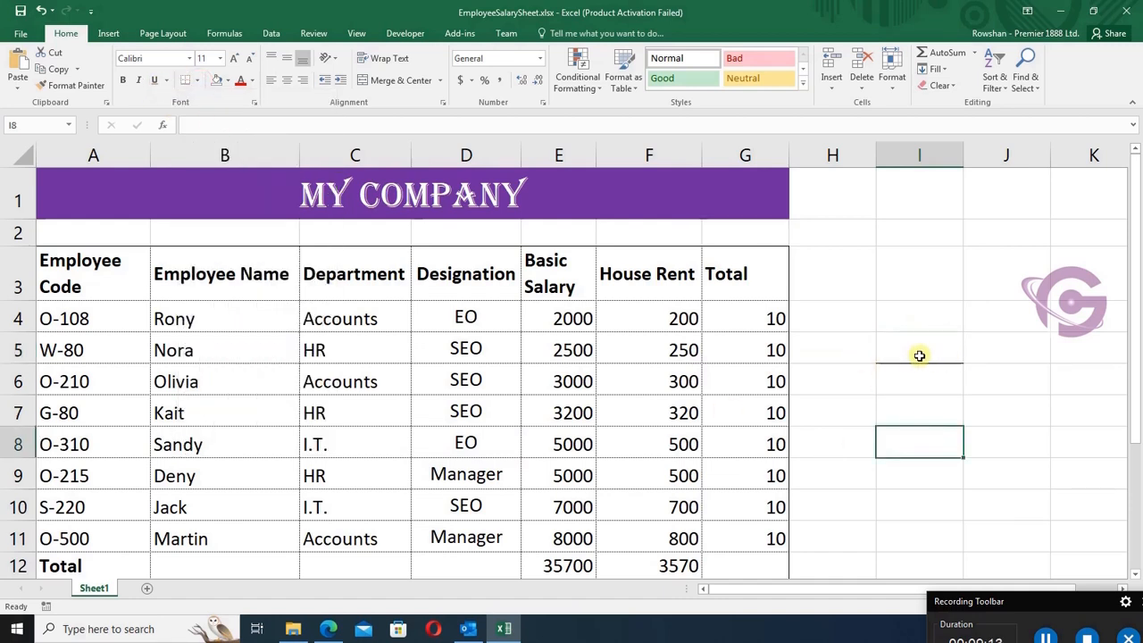
Enter the sample text AAAA in cell I5
{"action": "left_click", "coordinate": [926, 345]}
{"action": "type", "text": "AAAA"}
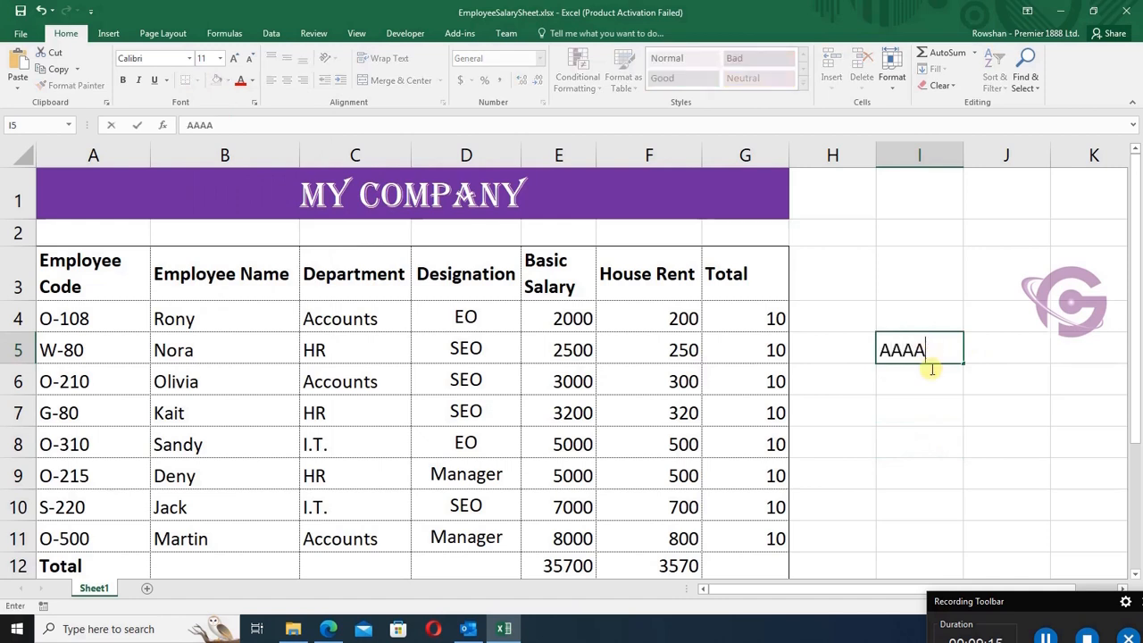
{"action": "left_click", "coordinate": [931, 416]}
Add a top border to cell I5
{"action": "left_click", "coordinate": [933, 351]}
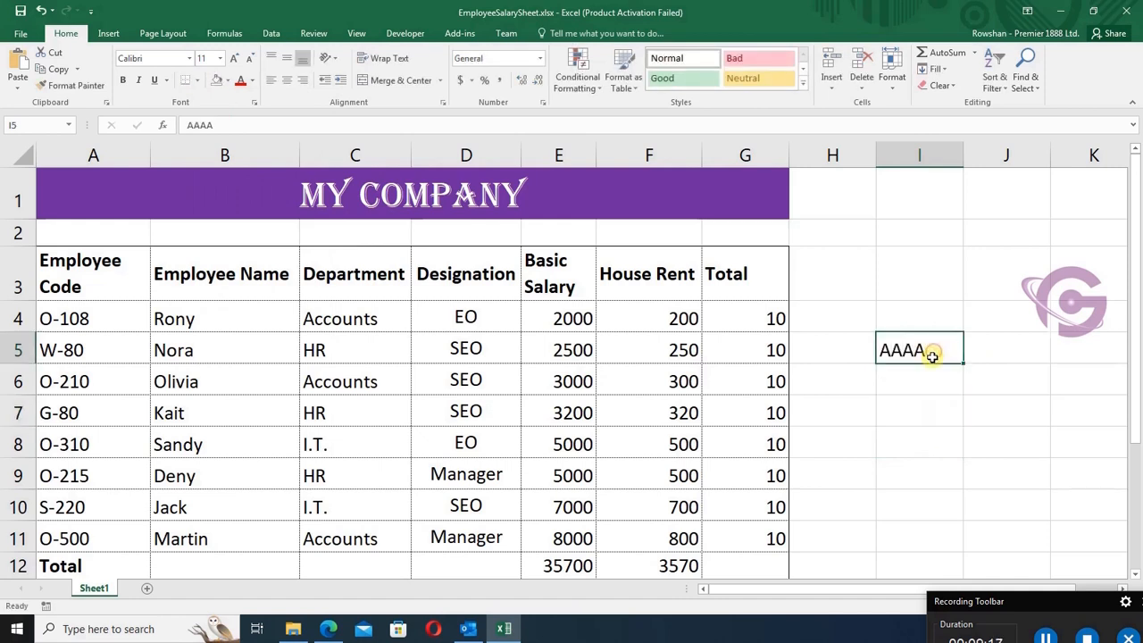
{"action": "left_click", "coordinate": [195, 80]}
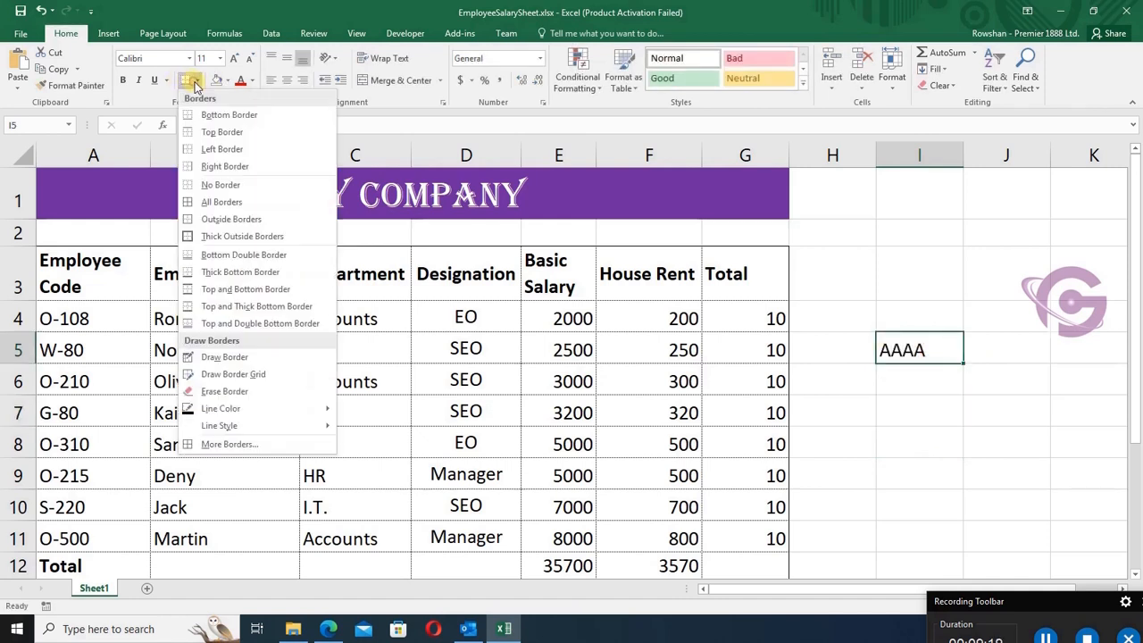
{"action": "left_click", "coordinate": [233, 134]}
{"action": "left_click", "coordinate": [920, 413]}
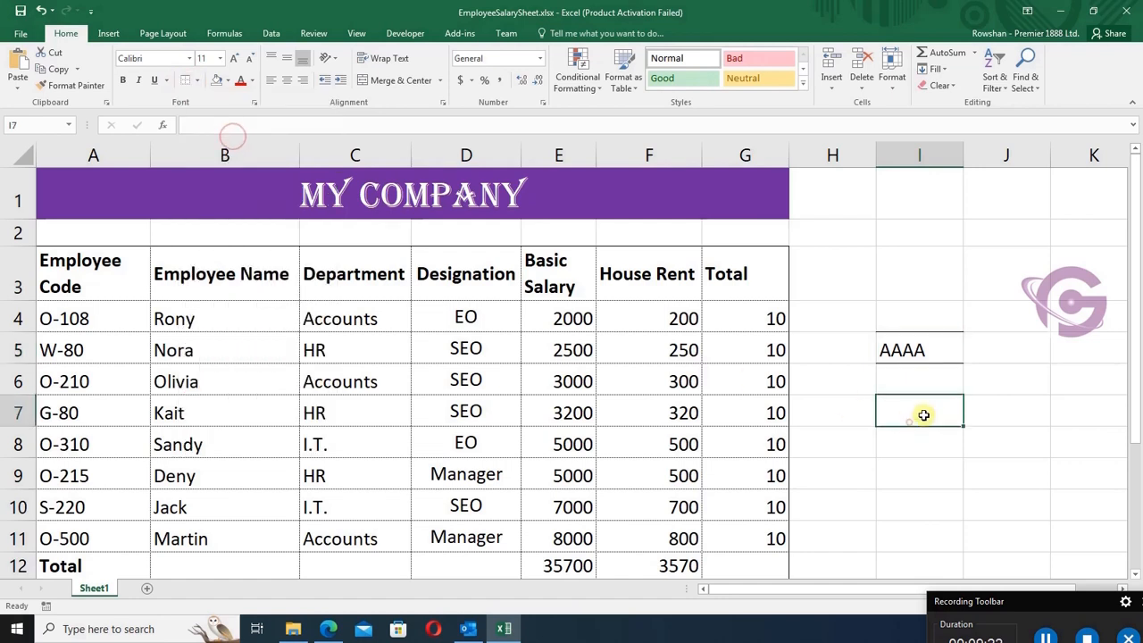
Add a left border to cell I5
{"action": "left_click", "coordinate": [920, 350]}
{"action": "left_click", "coordinate": [198, 82]}
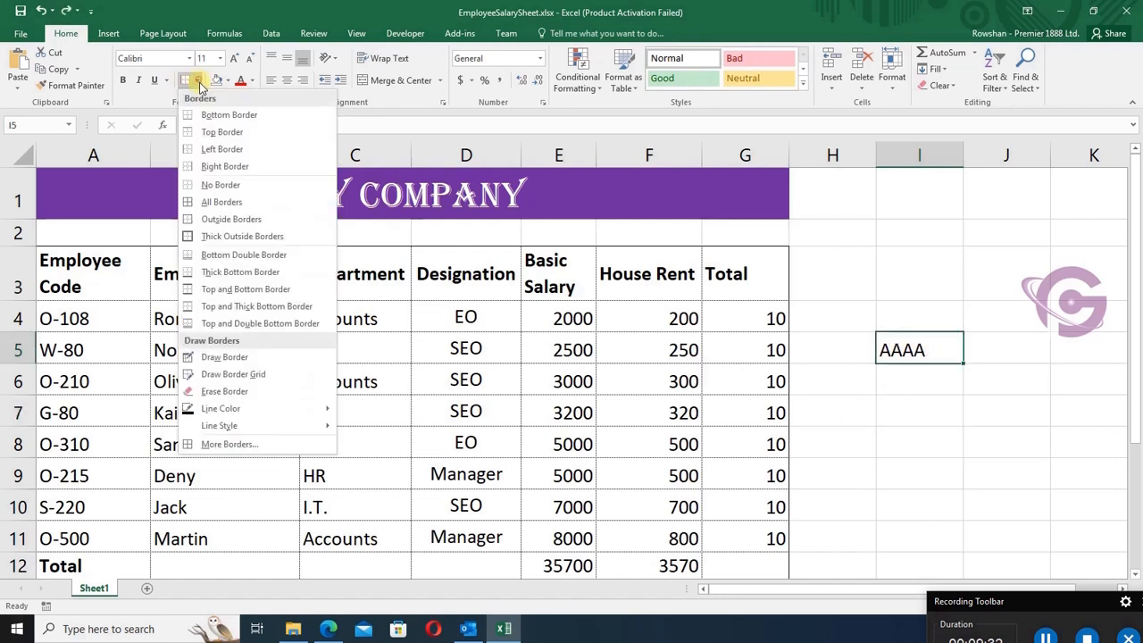
{"action": "left_click", "coordinate": [202, 148]}
{"action": "left_click", "coordinate": [910, 375]}
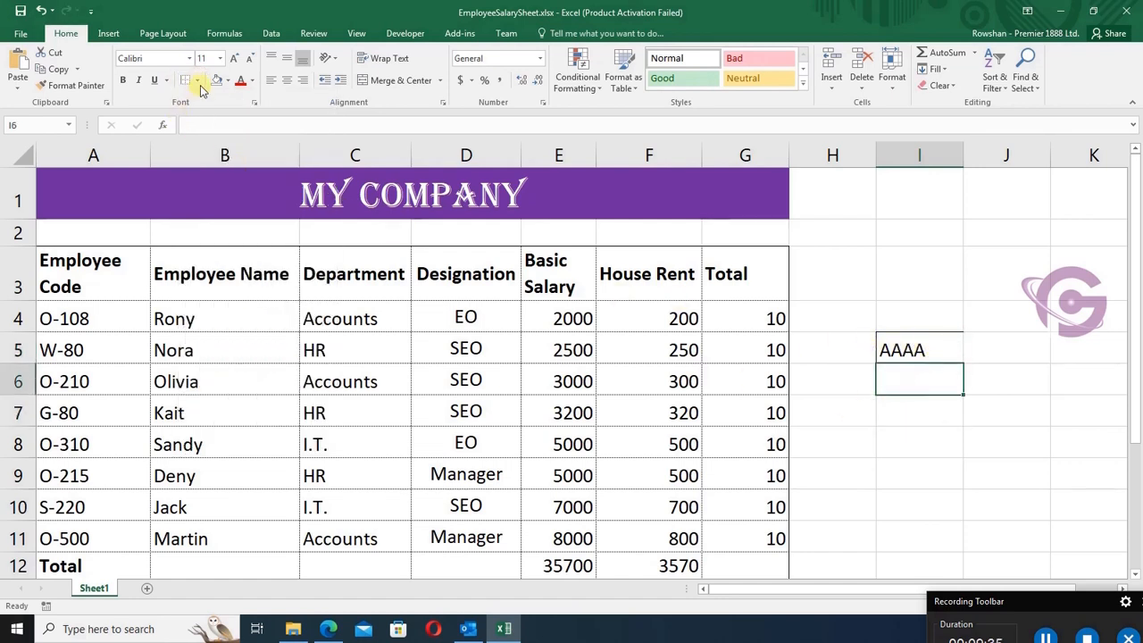
Add a right border to cell I5 and select cell I7
{"action": "left_click", "coordinate": [904, 346]}
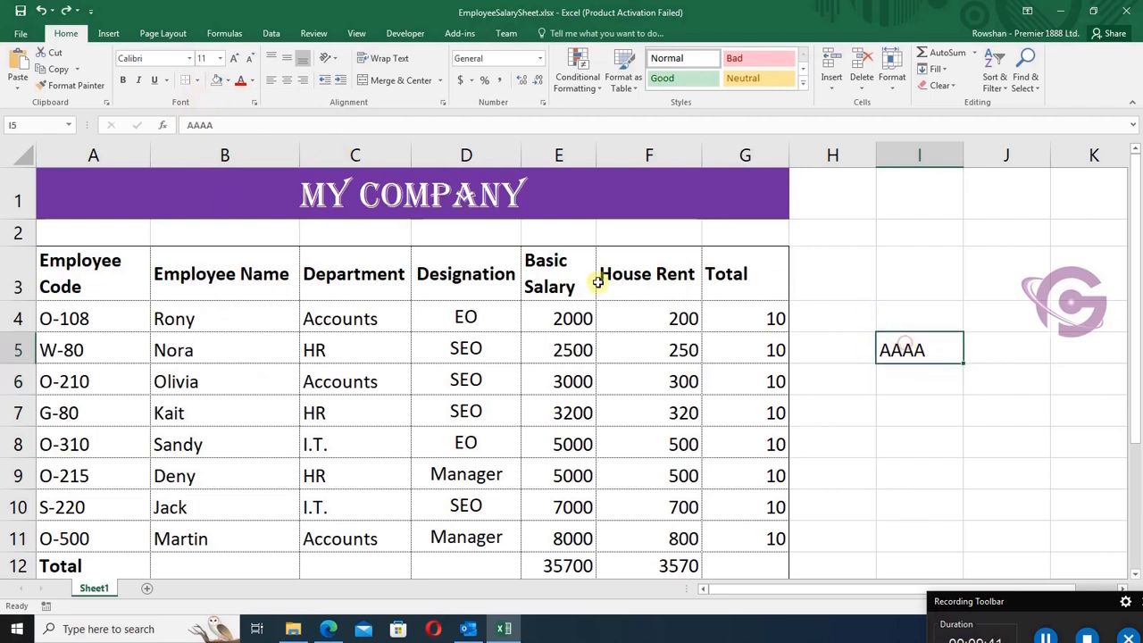
{"action": "left_click", "coordinate": [196, 85]}
{"action": "left_click", "coordinate": [205, 164]}
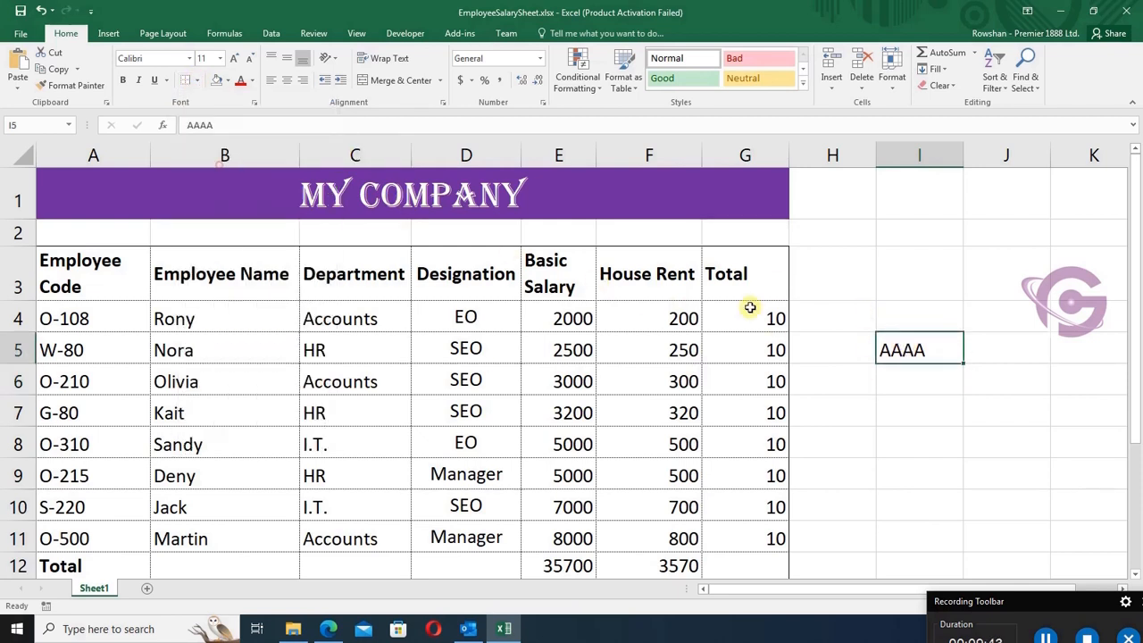
{"action": "left_click", "coordinate": [930, 408]}
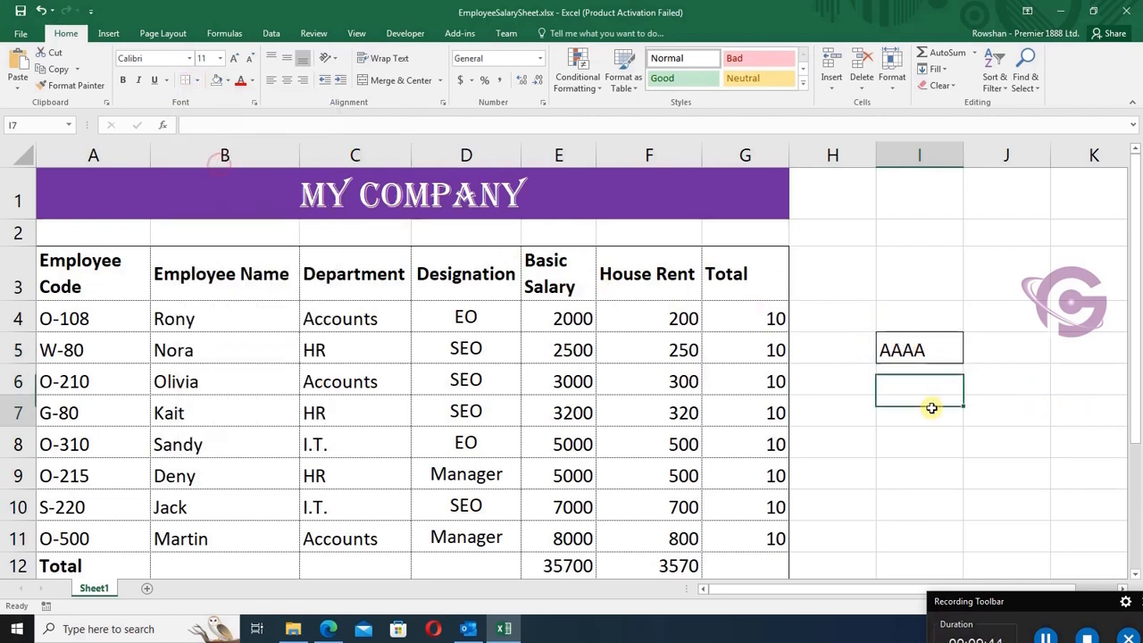
Remove all borders from cell I5 and clear its AAAA text
{"action": "left_click", "coordinate": [900, 339]}
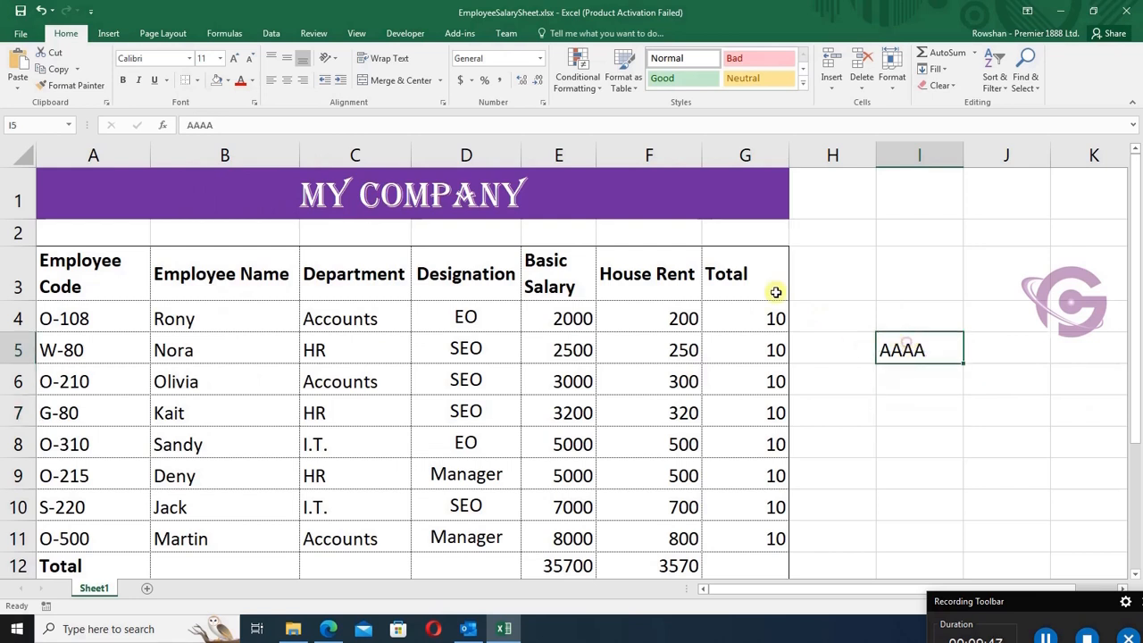
{"action": "left_click", "coordinate": [198, 84]}
{"action": "left_click", "coordinate": [216, 184]}
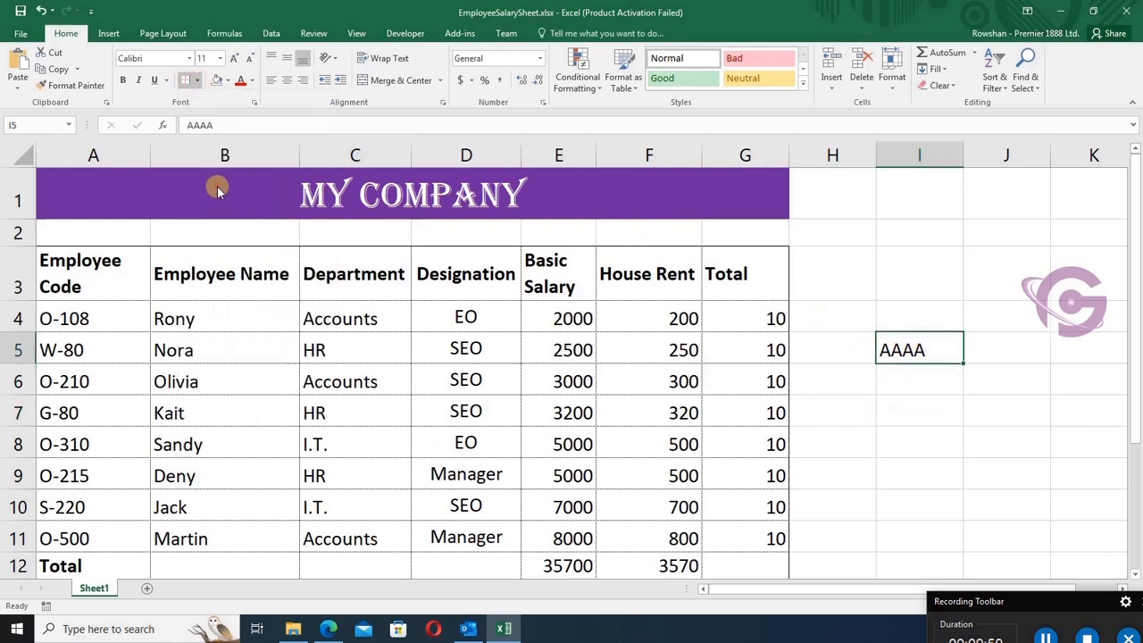
{"action": "left_click", "coordinate": [909, 405]}
{"action": "left_click", "coordinate": [915, 350]}
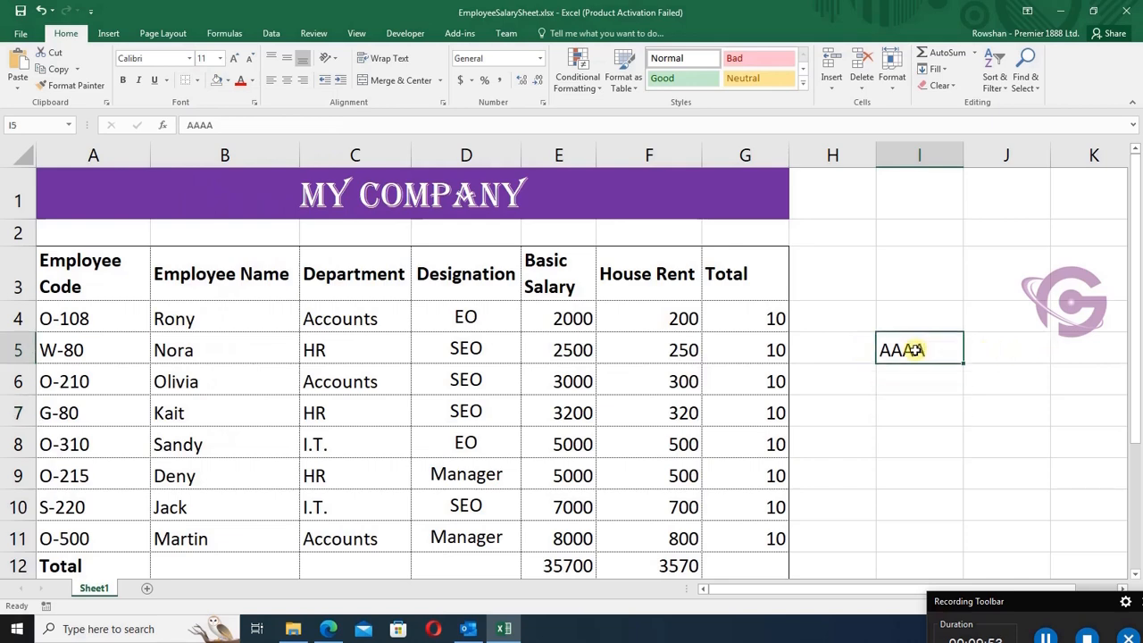
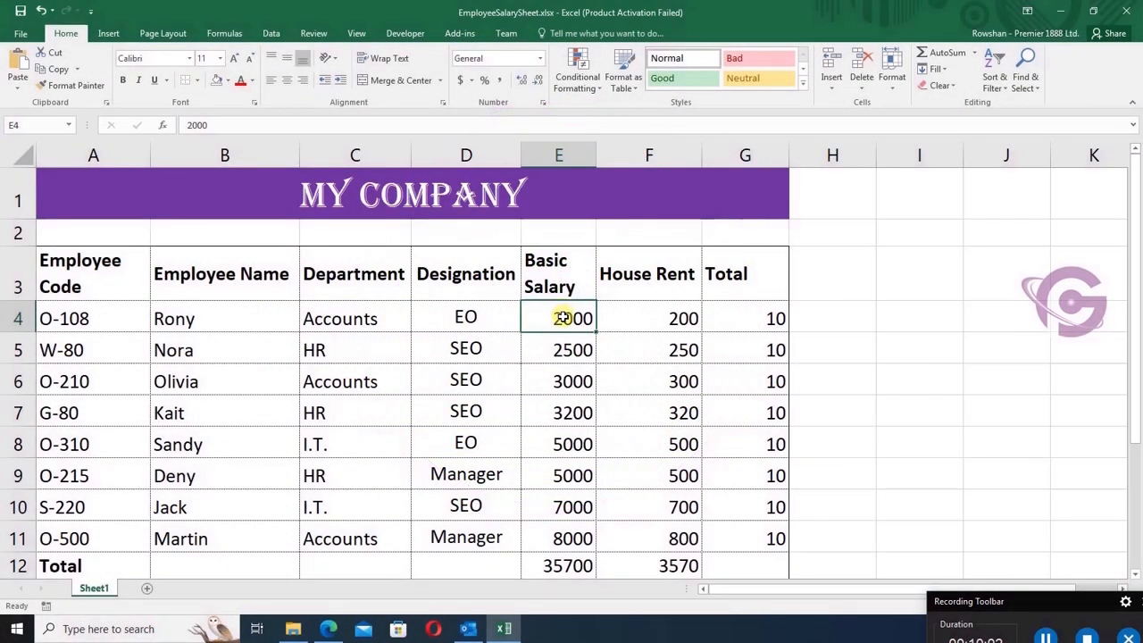
Format the Basic Salary values in E4:E11 as Number with 4 decimal places and autofit column E's width
{"action": "left_click", "coordinate": [568, 536], "text": "shift"}
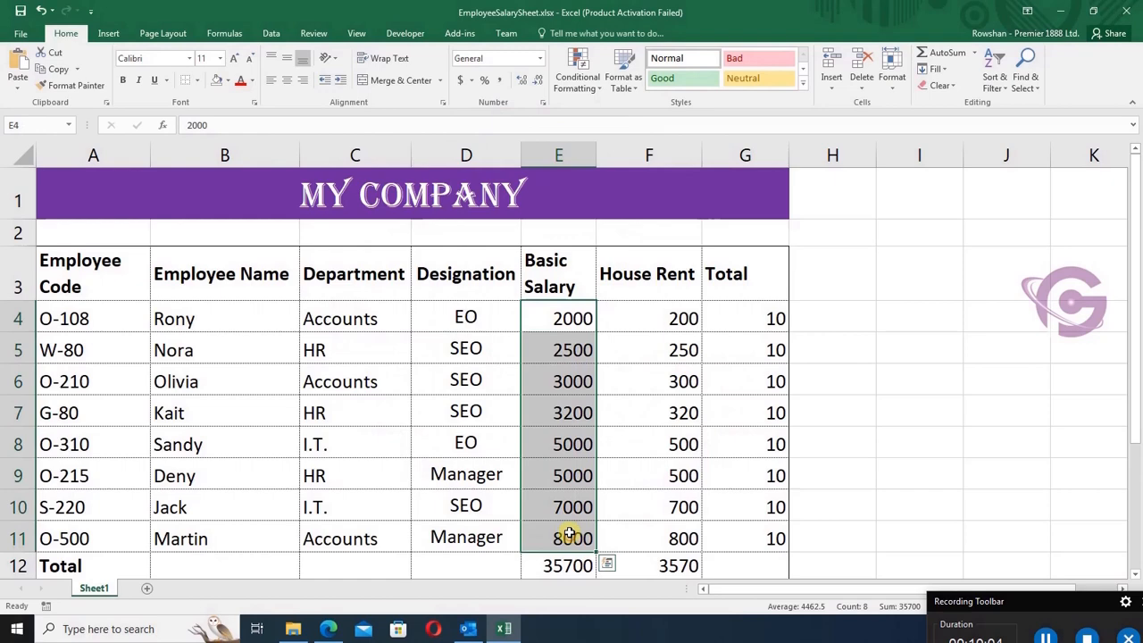
{"action": "right_click", "coordinate": [567, 382]}
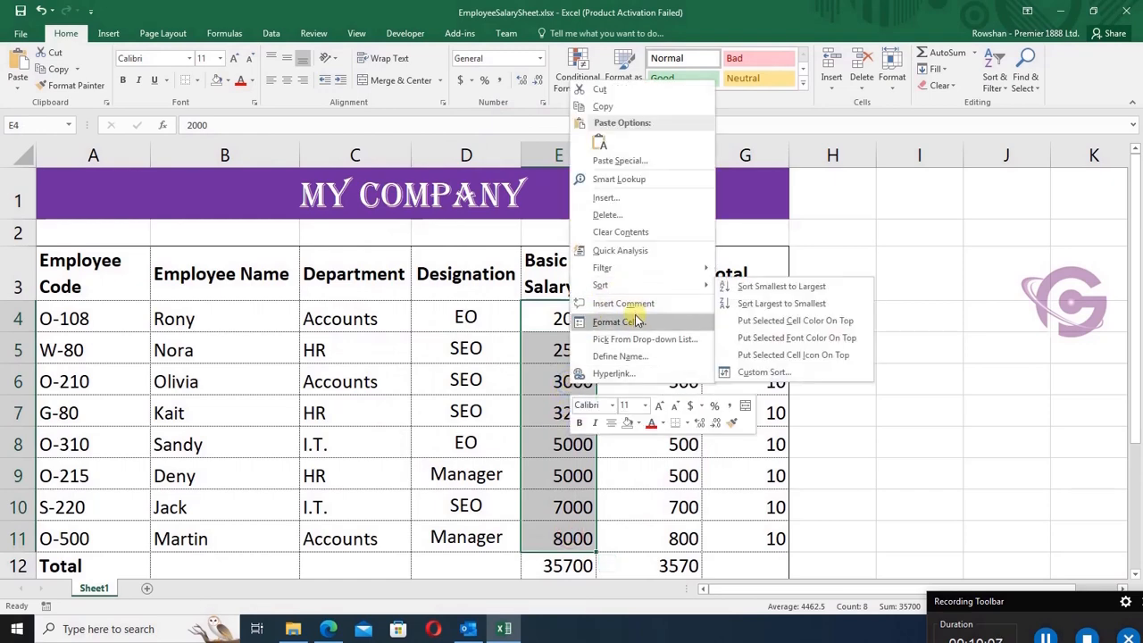
{"action": "left_click", "coordinate": [607, 321]}
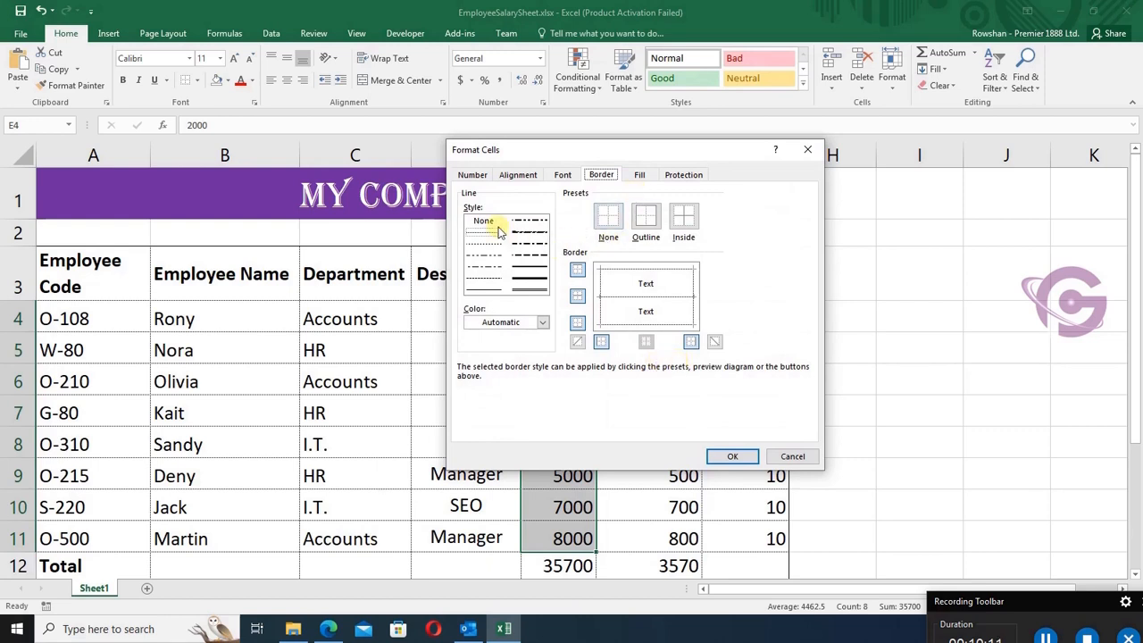
{"action": "left_click", "coordinate": [473, 174]}
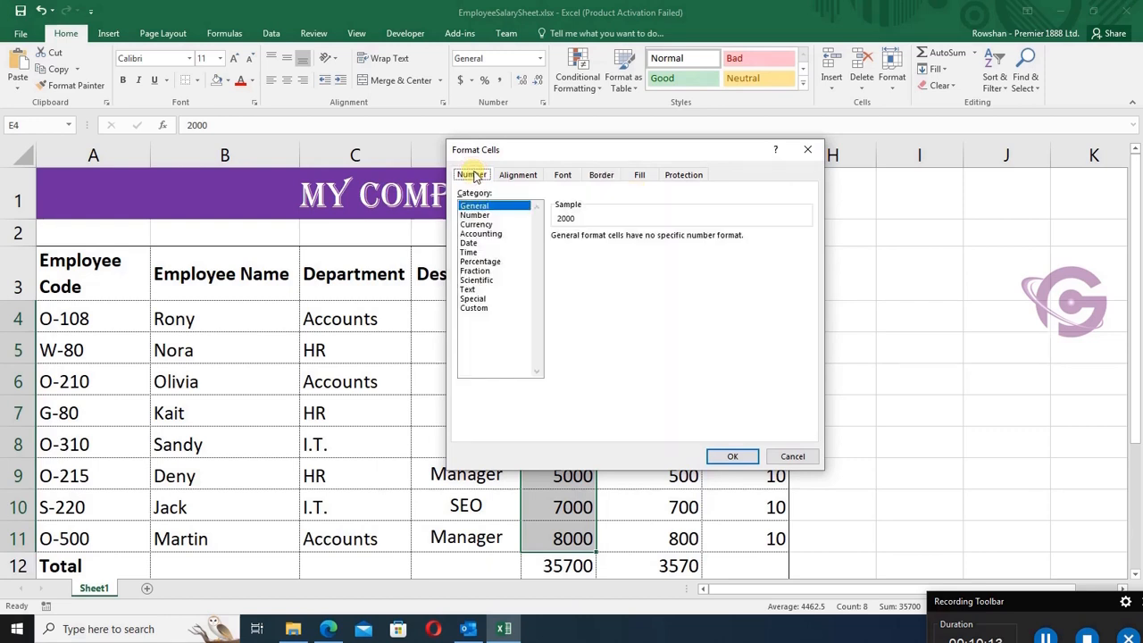
{"action": "left_click", "coordinate": [476, 216]}
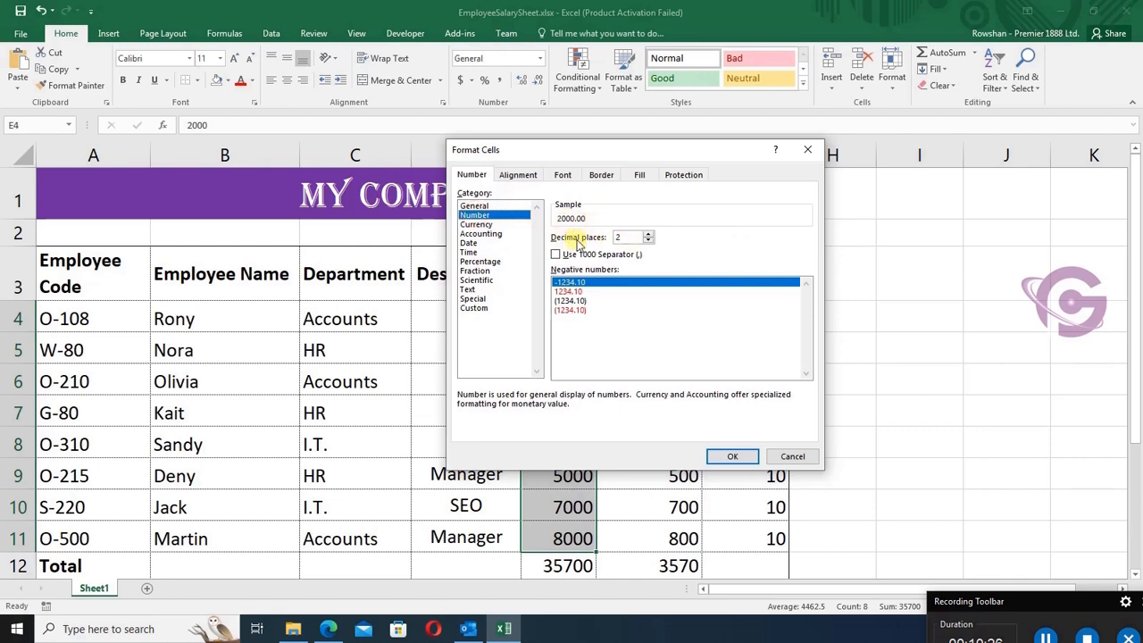
{"action": "left_click", "coordinate": [649, 234]}
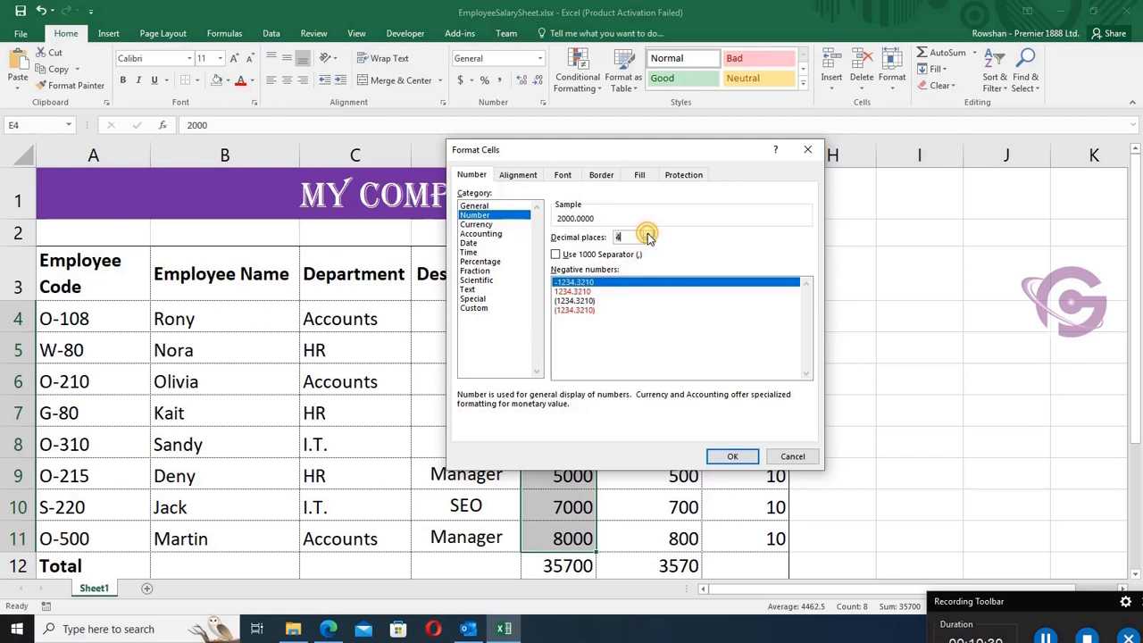
{"action": "left_click", "coordinate": [731, 456]}
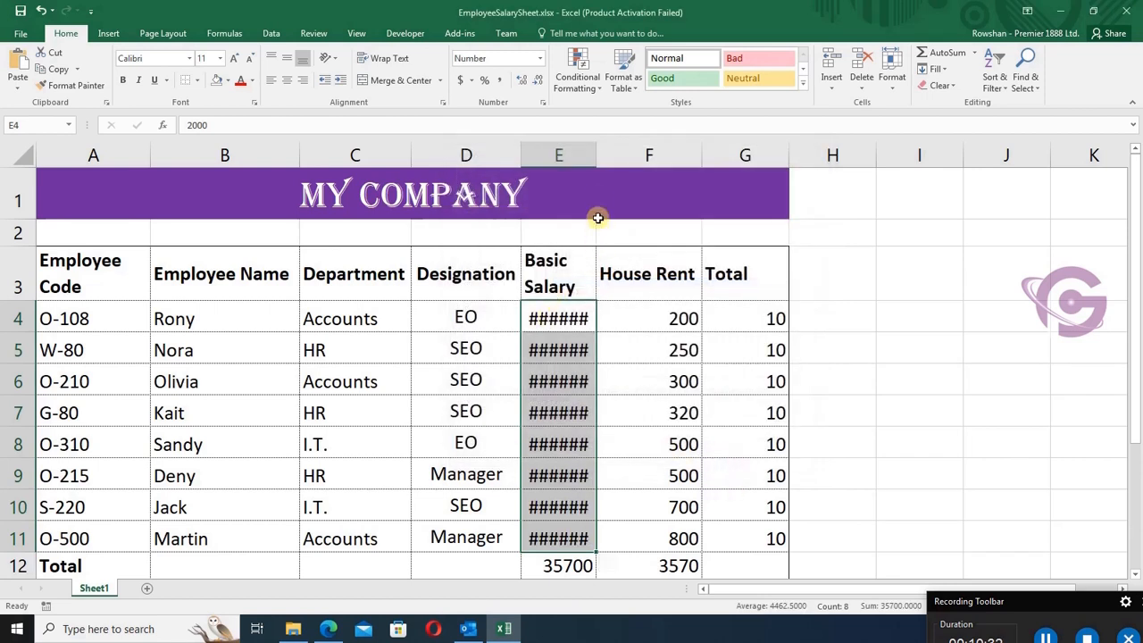
{"action": "double_click", "coordinate": [595, 155]}
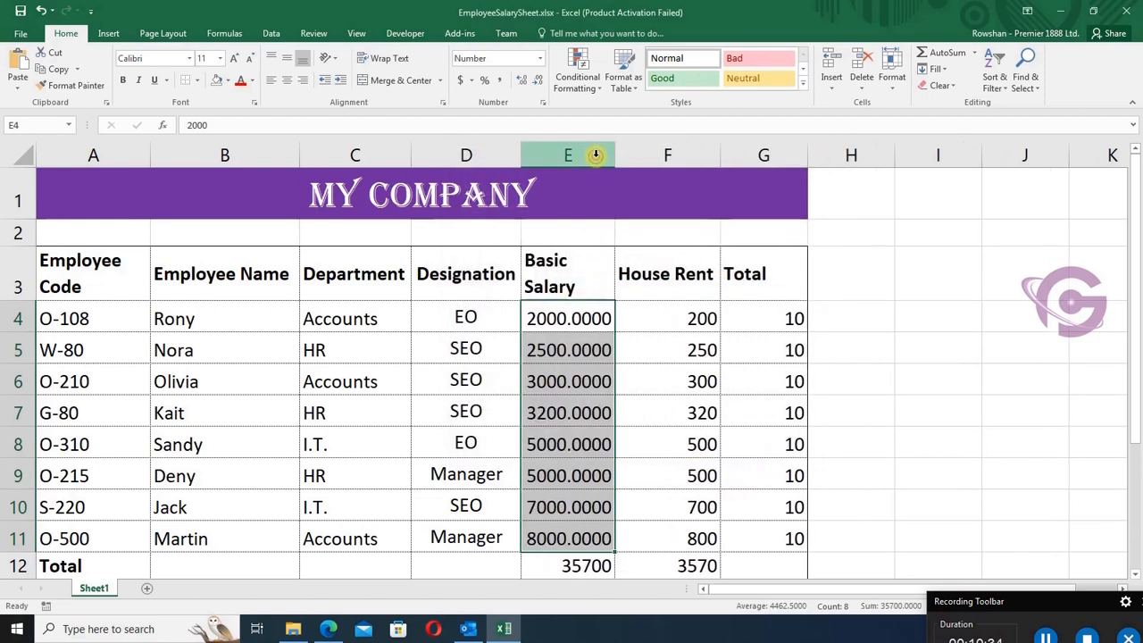
Reduce the Basic Salary values in E4:E11 to 2 decimal places
{"action": "right_click", "coordinate": [590, 348]}
{"action": "left_click", "coordinate": [640, 284]}
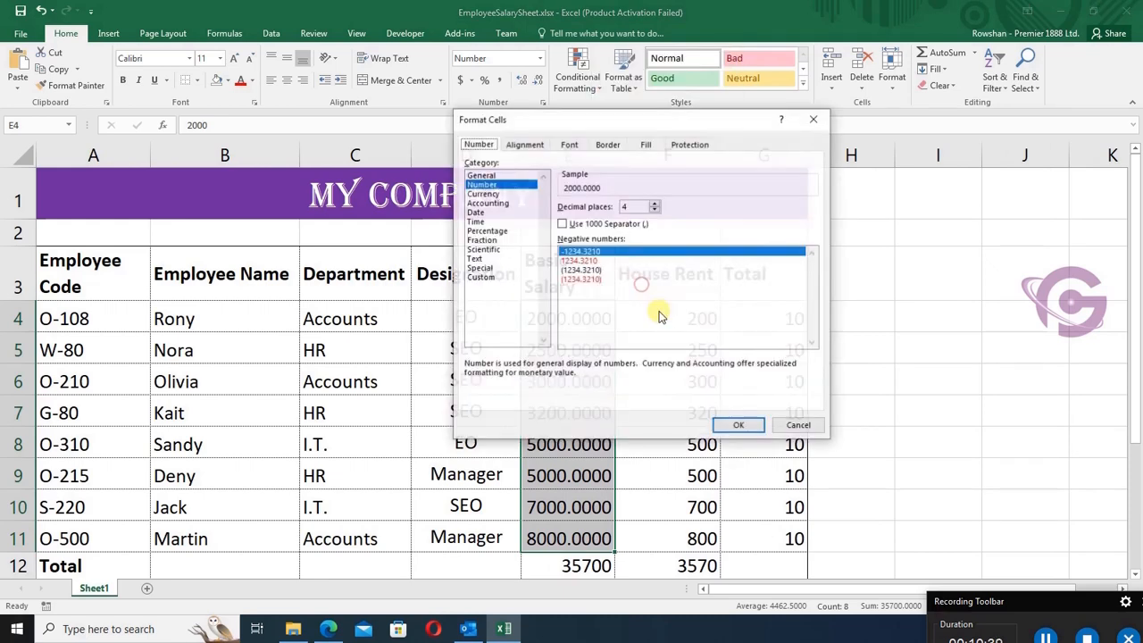
{"action": "left_click", "coordinate": [655, 211]}
{"action": "left_click", "coordinate": [655, 211]}
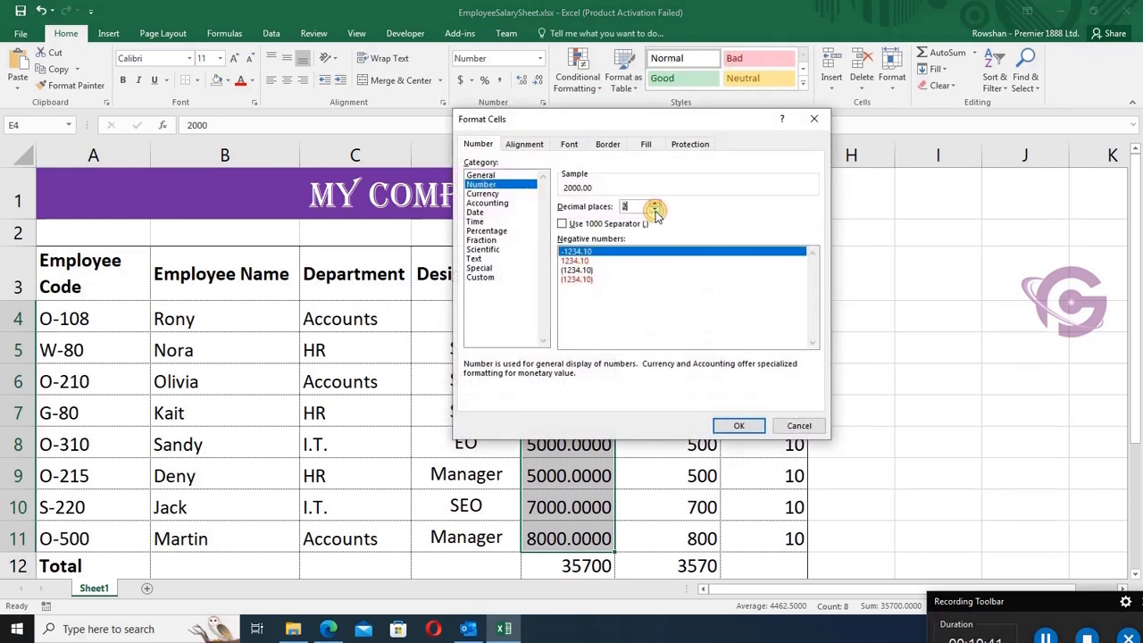
{"action": "left_click", "coordinate": [738, 426]}
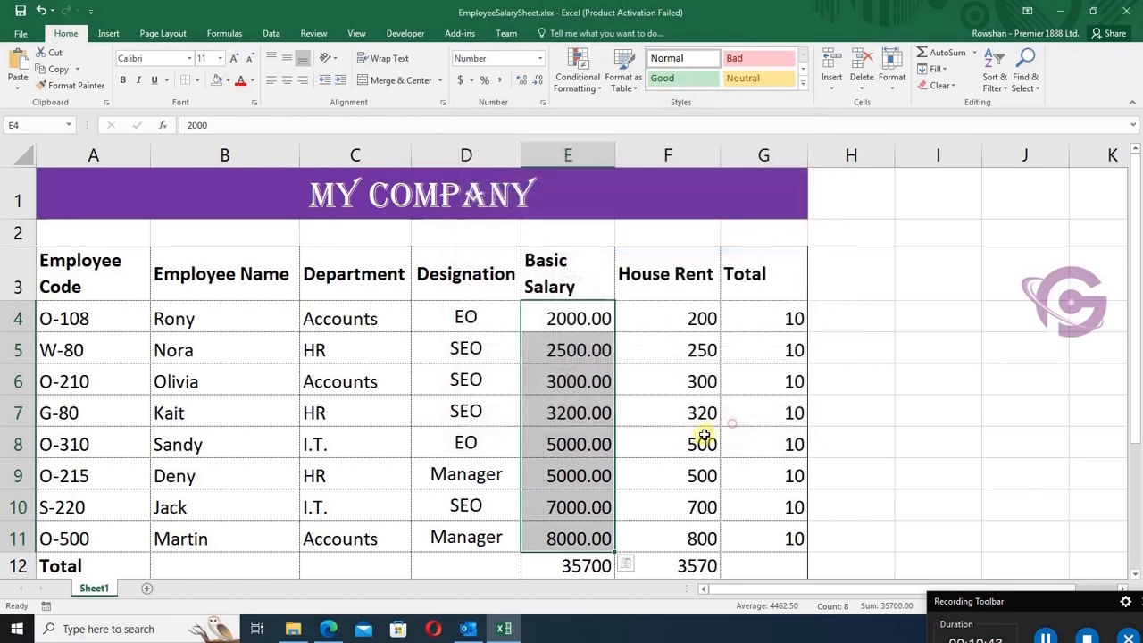
Apply the Currency format with the $ symbol and 2 decimal places to the Basic Salary values in E4:E11
{"action": "right_click", "coordinate": [576, 350]}
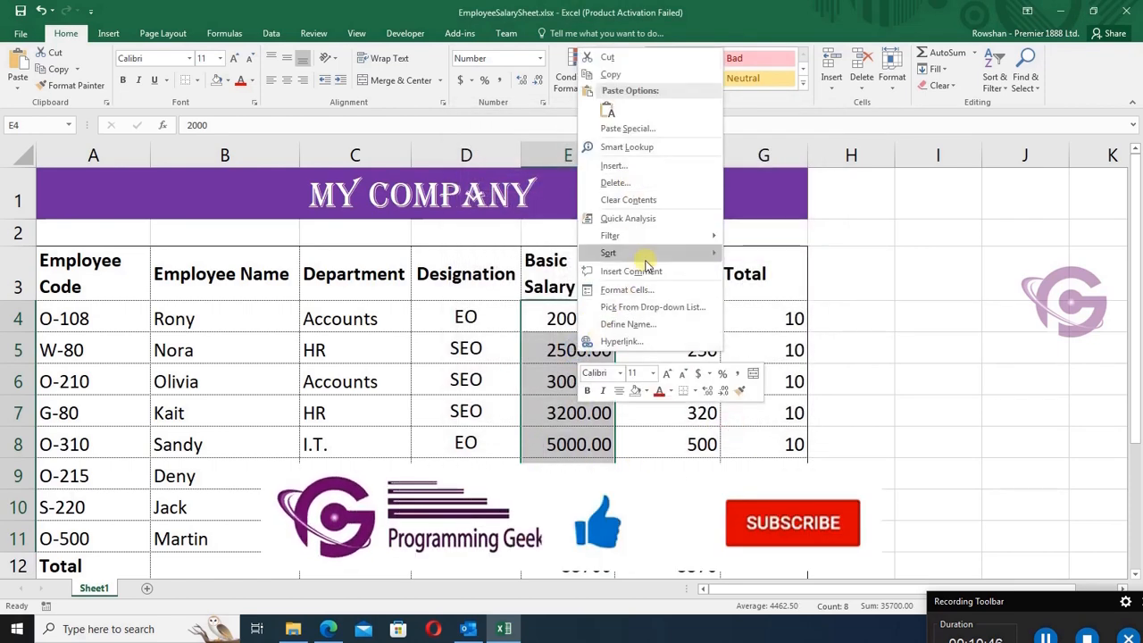
{"action": "left_click", "coordinate": [647, 290]}
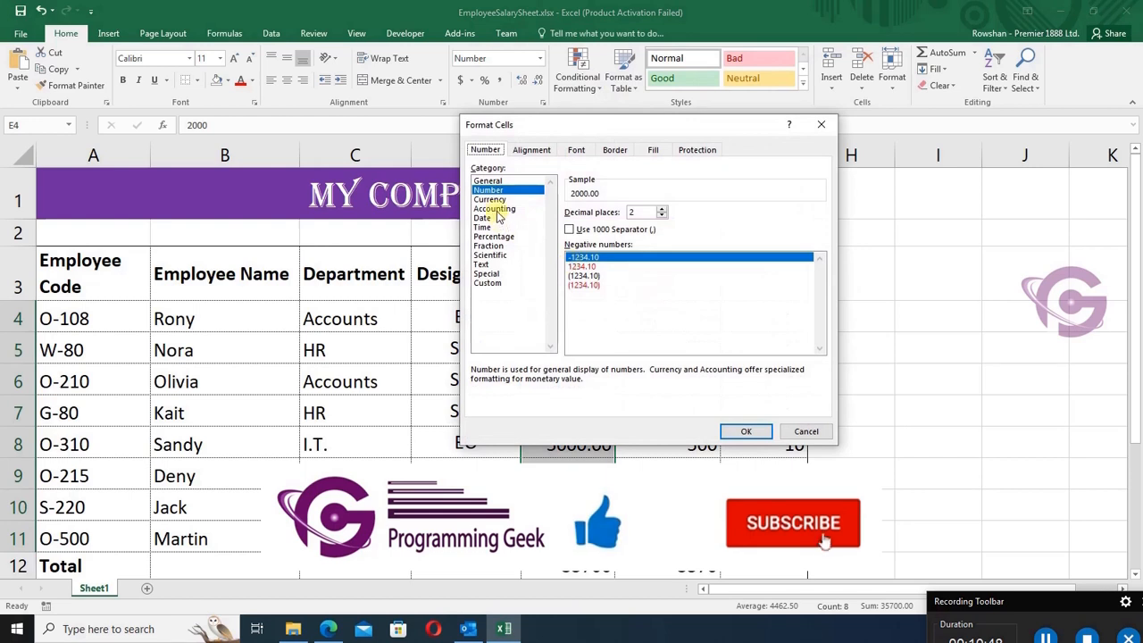
{"action": "left_click", "coordinate": [488, 199]}
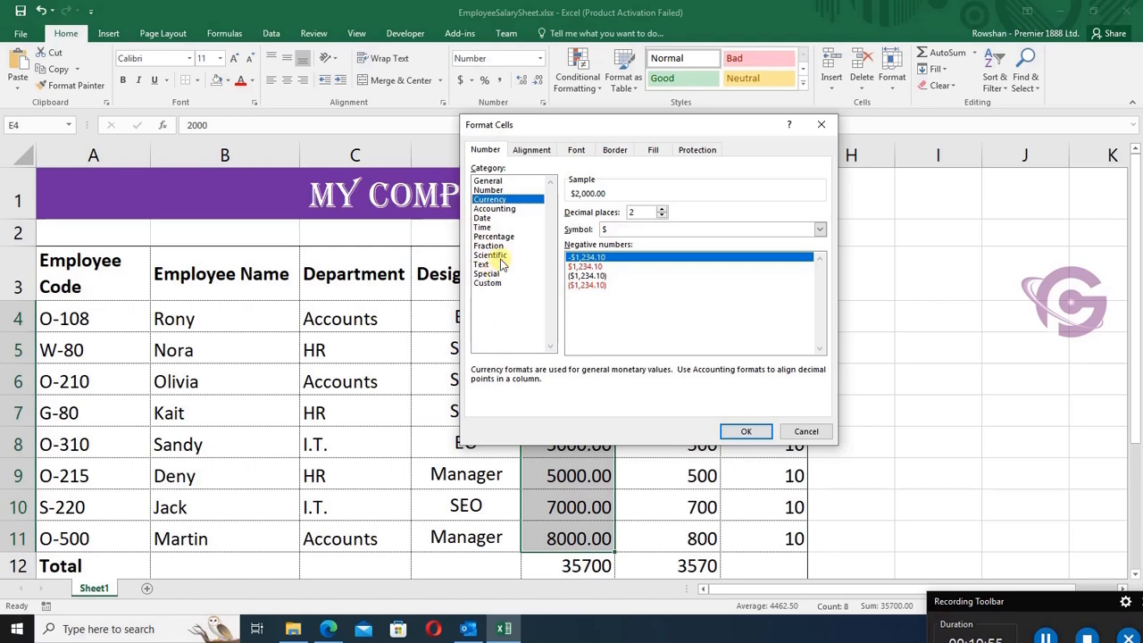
{"action": "left_click", "coordinate": [745, 431]}
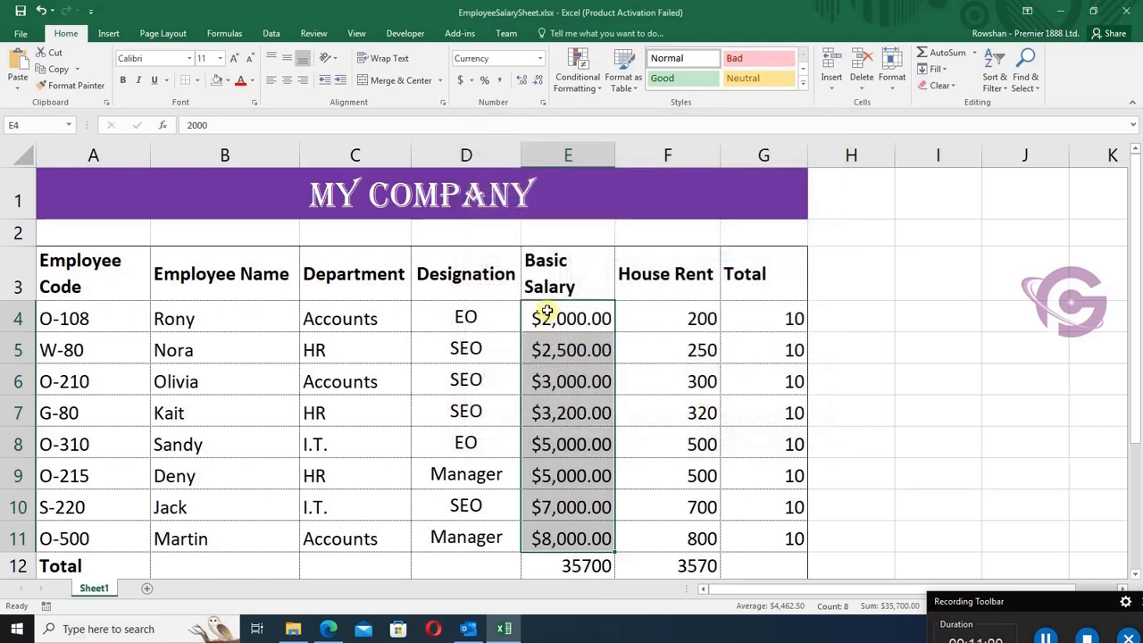
{"action": "left_click", "coordinate": [627, 409]}
Rotate the House Rent values in F4:F11 to 90 degrees and make rows 4 to 11 taller to fit them
{"action": "left_click_drag", "start_coordinate": [687, 314], "coordinate": [694, 528]}
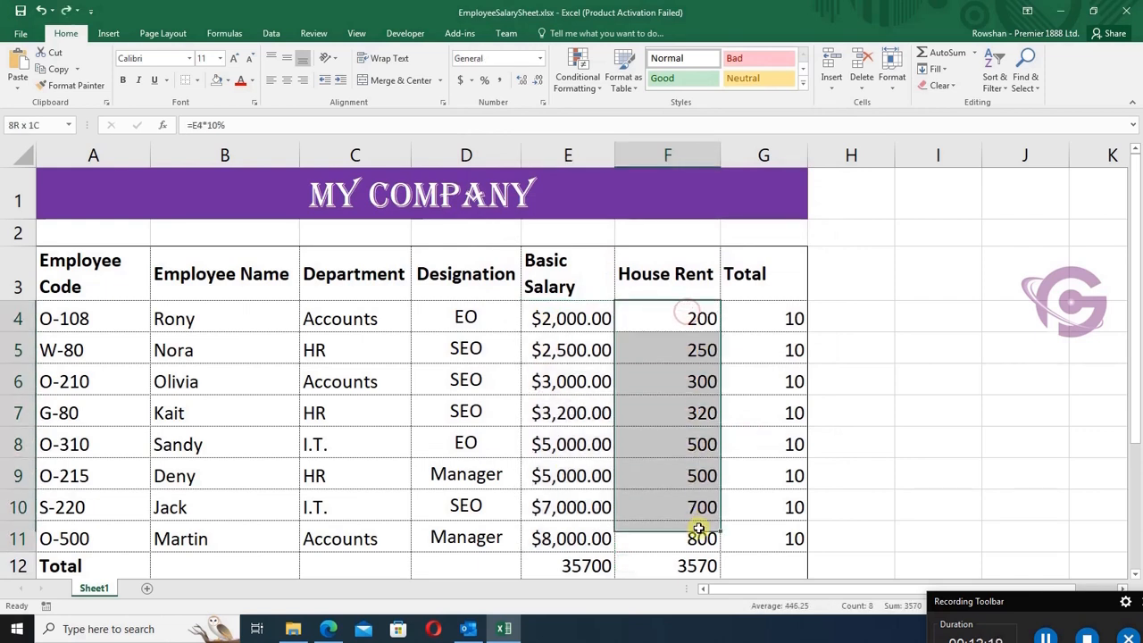
{"action": "right_click", "coordinate": [659, 382]}
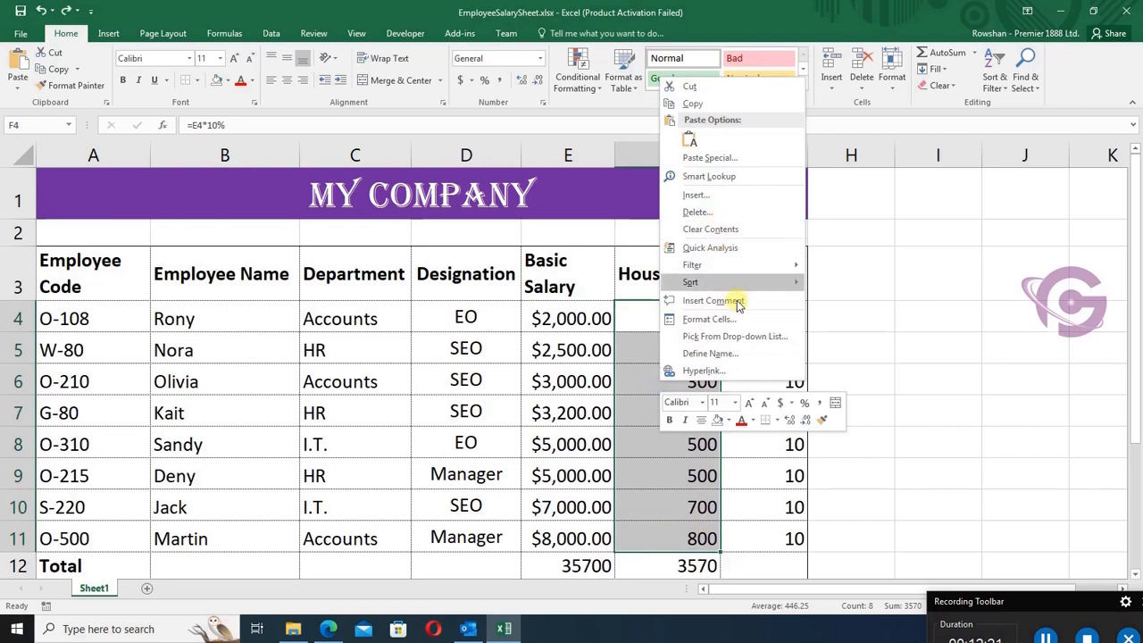
{"action": "left_click", "coordinate": [719, 320]}
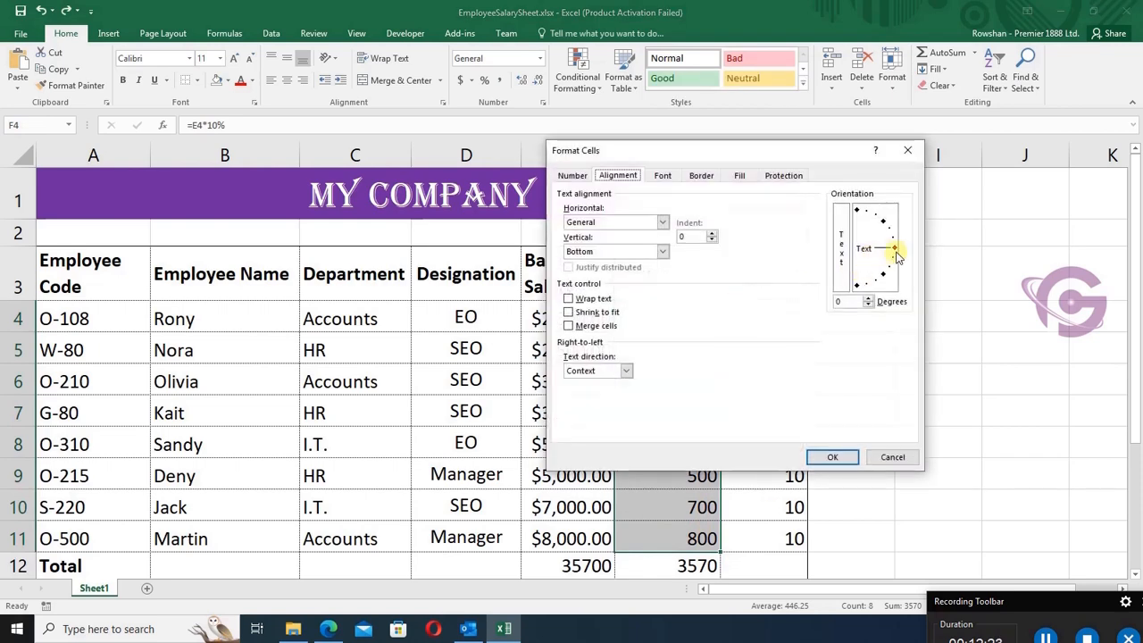
{"action": "left_click_drag", "start_coordinate": [894, 247], "coordinate": [866, 214]}
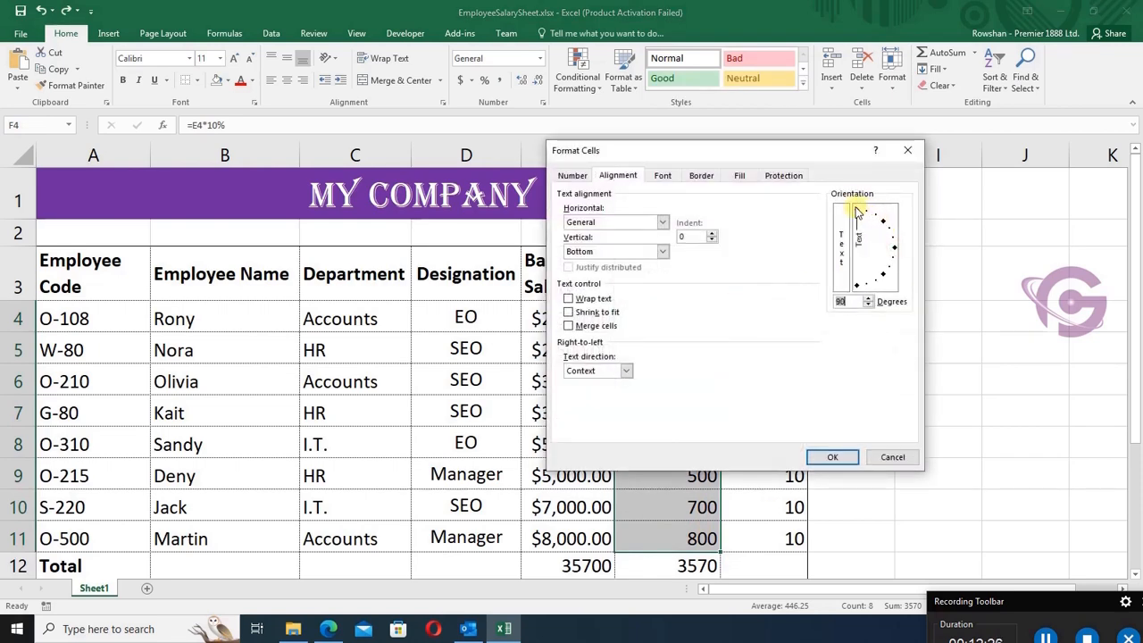
{"action": "left_click", "coordinate": [832, 457]}
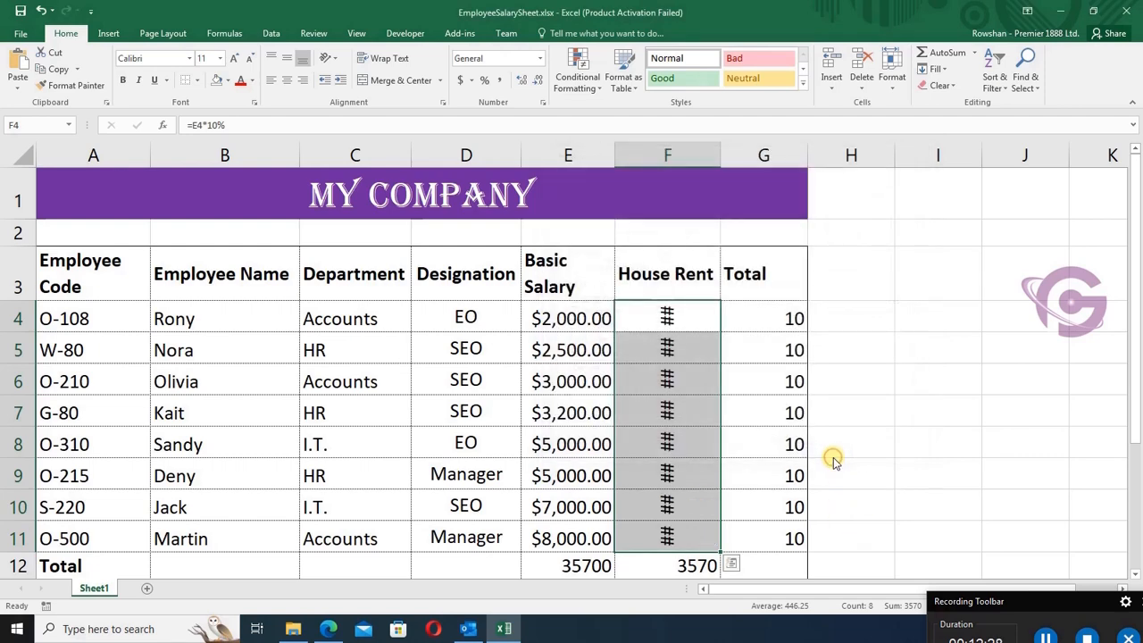
{"action": "left_click", "coordinate": [17, 317]}
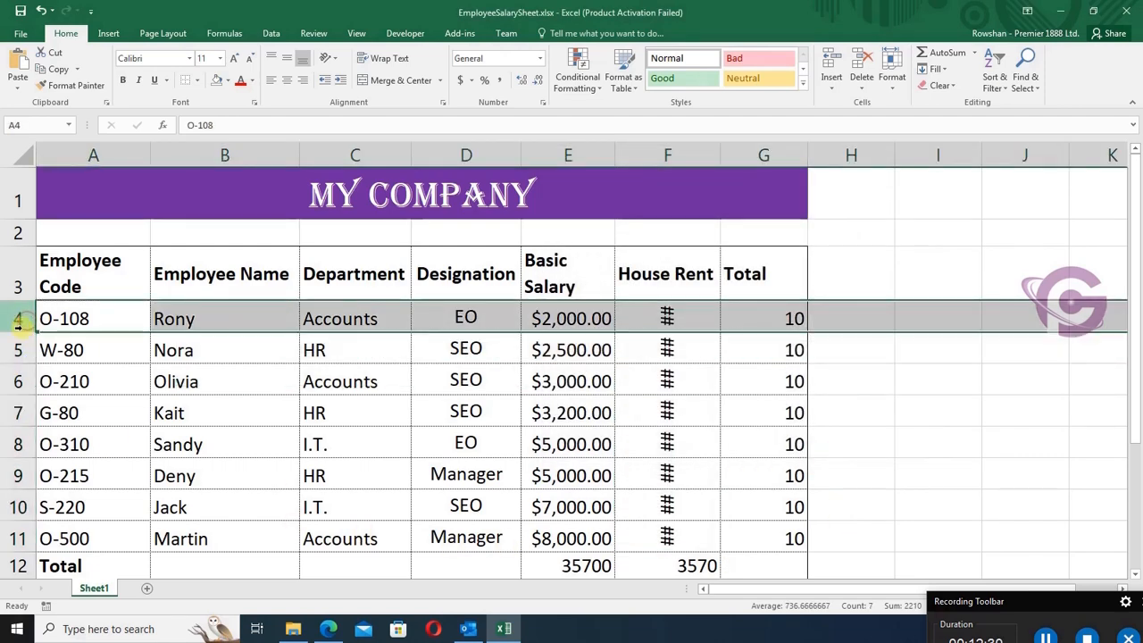
{"action": "left_click_drag", "start_coordinate": [18, 331], "coordinate": [18, 338]}
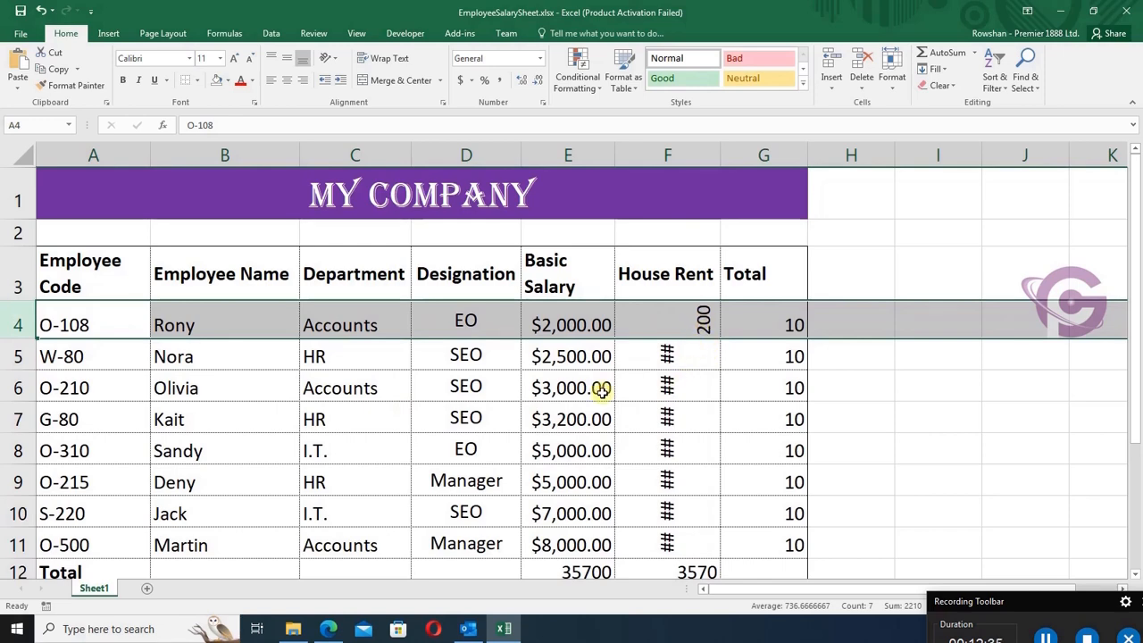
Set the text orientation of the House Rent values in F4:F11 to -90 degrees
{"action": "left_click_drag", "start_coordinate": [670, 323], "coordinate": [679, 498]}
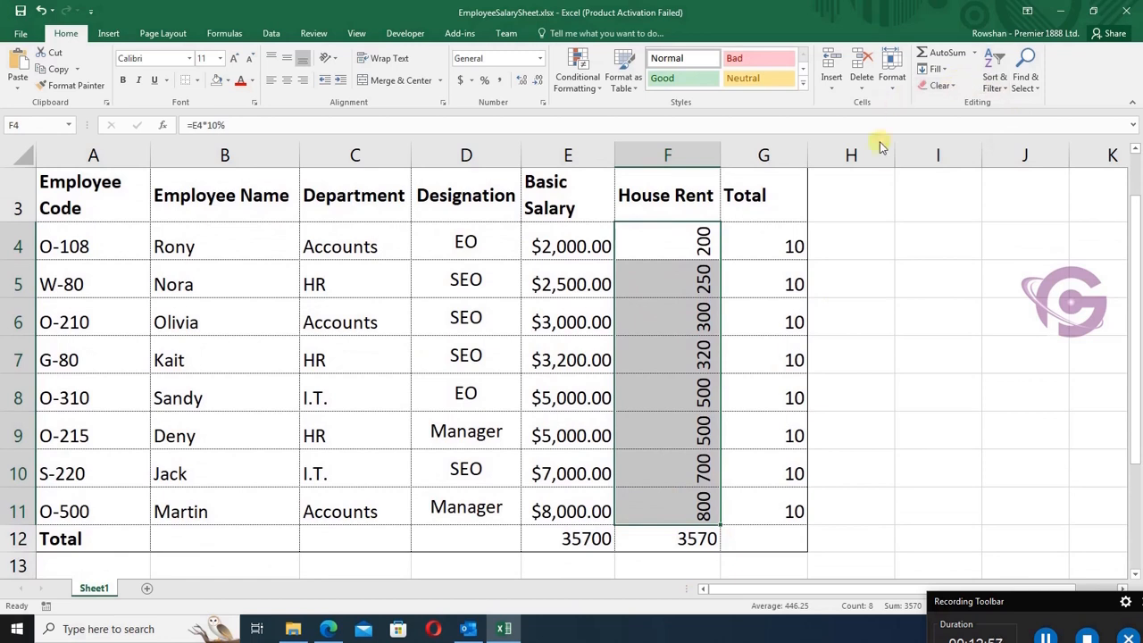
{"action": "right_click", "coordinate": [689, 376]}
{"action": "left_click", "coordinate": [764, 312]}
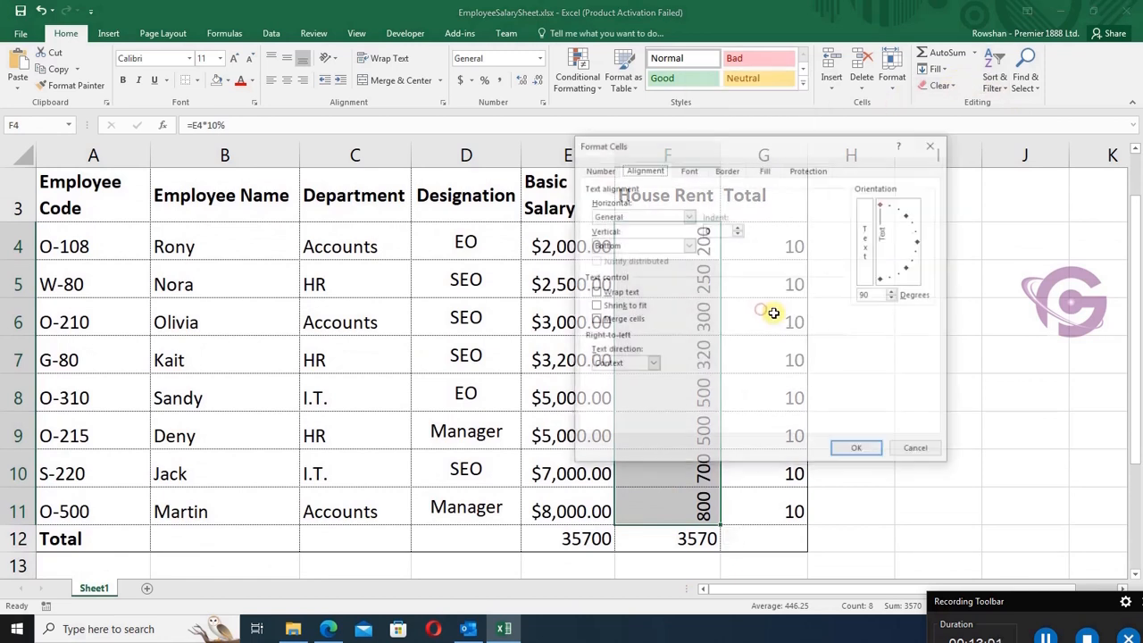
{"action": "left_click_drag", "start_coordinate": [887, 209], "coordinate": [891, 286]}
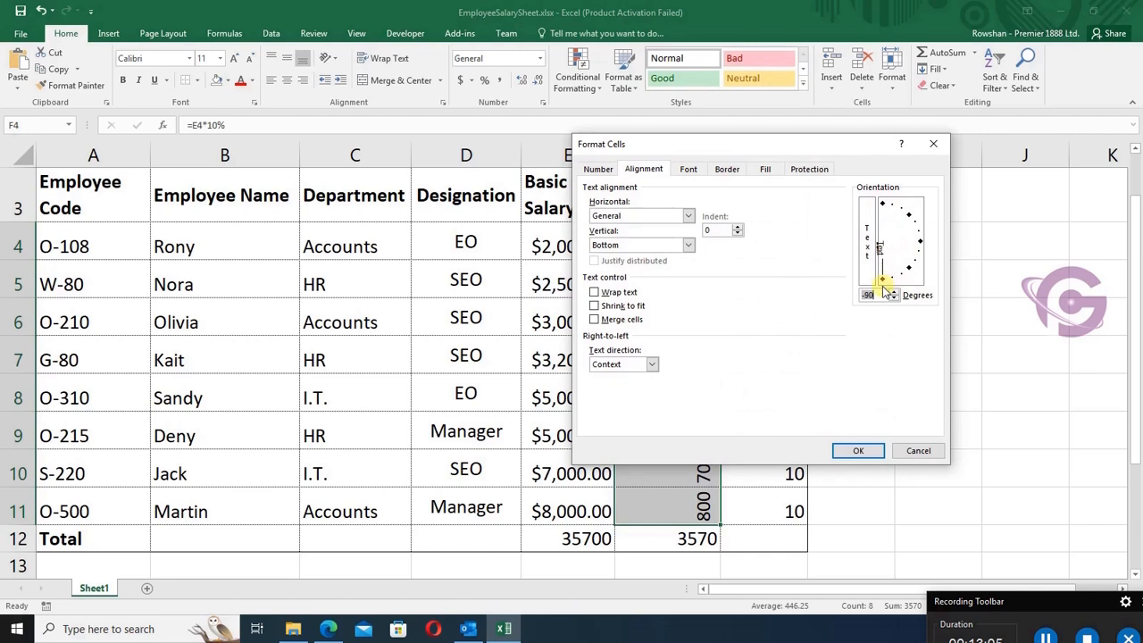
{"action": "left_click", "coordinate": [858, 450]}
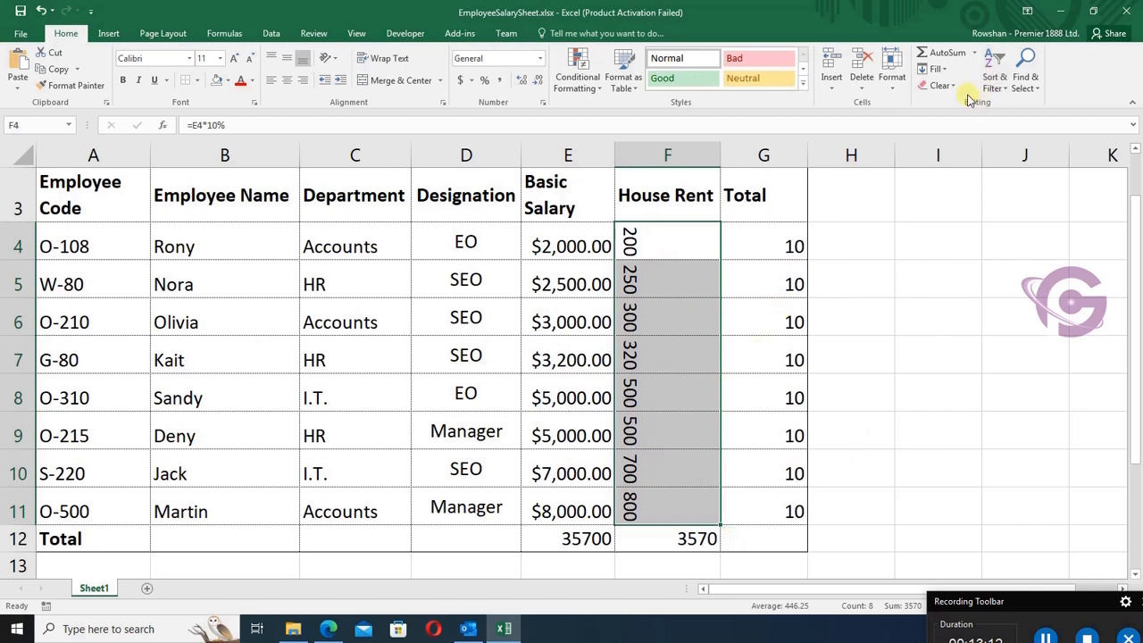
Return the House Rent values in F4:F11 to horizontal text orientation
{"action": "right_click", "coordinate": [659, 319]}
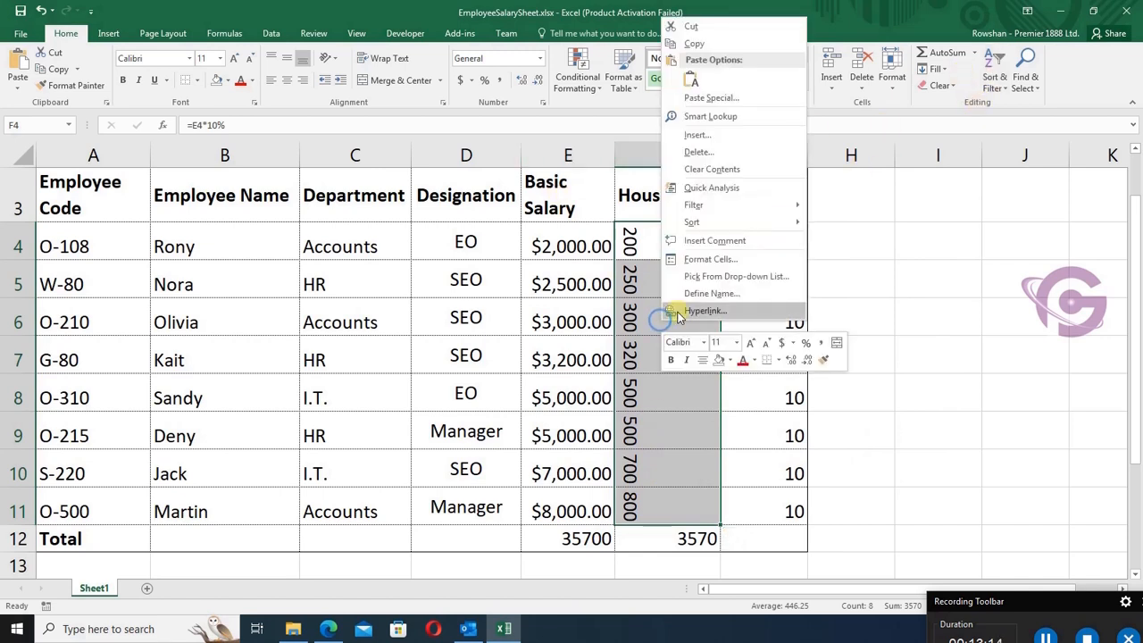
{"action": "left_click", "coordinate": [737, 261]}
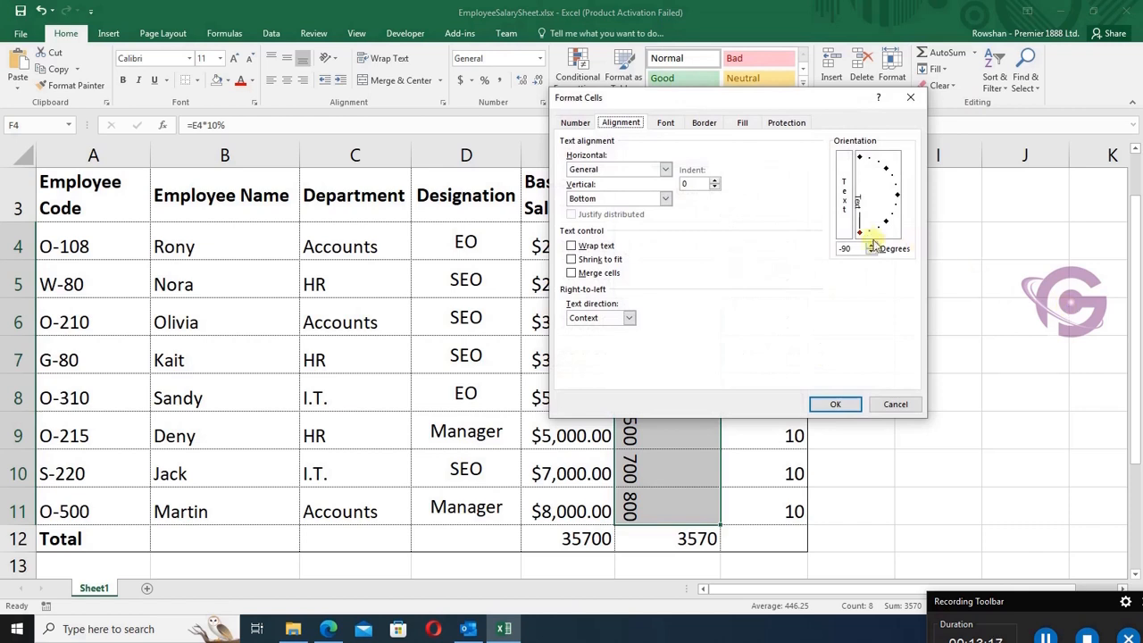
{"action": "left_click_drag", "start_coordinate": [862, 234], "coordinate": [905, 204]}
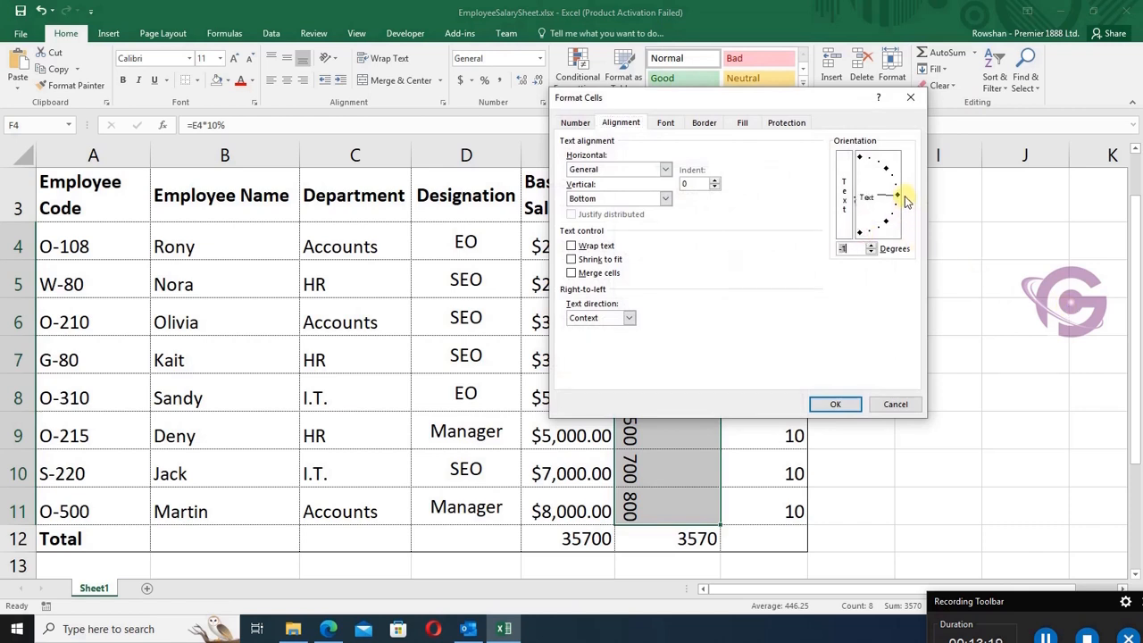
{"action": "left_click", "coordinate": [830, 407]}
{"action": "scroll", "coordinate": [731, 395], "scroll_direction": "up", "scroll_amount": 1}
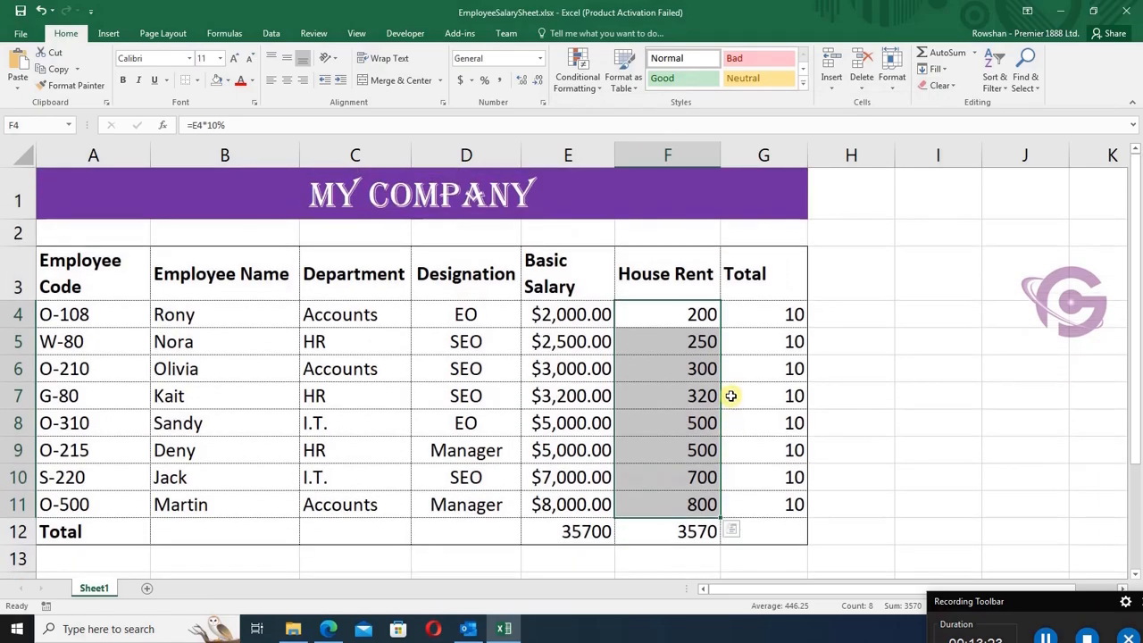
Correct the Total formula in G4 to =SUM(E4,F4) and fill it down through G11
{"action": "double_click", "coordinate": [776, 312]}
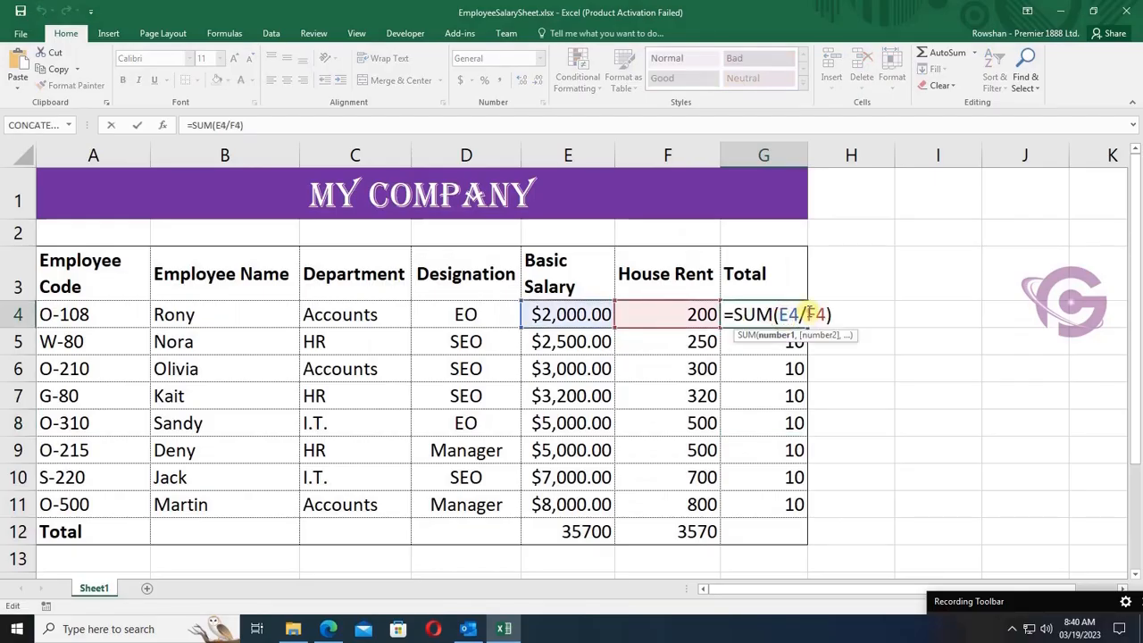
{"action": "key", "text": "BackSpace"}
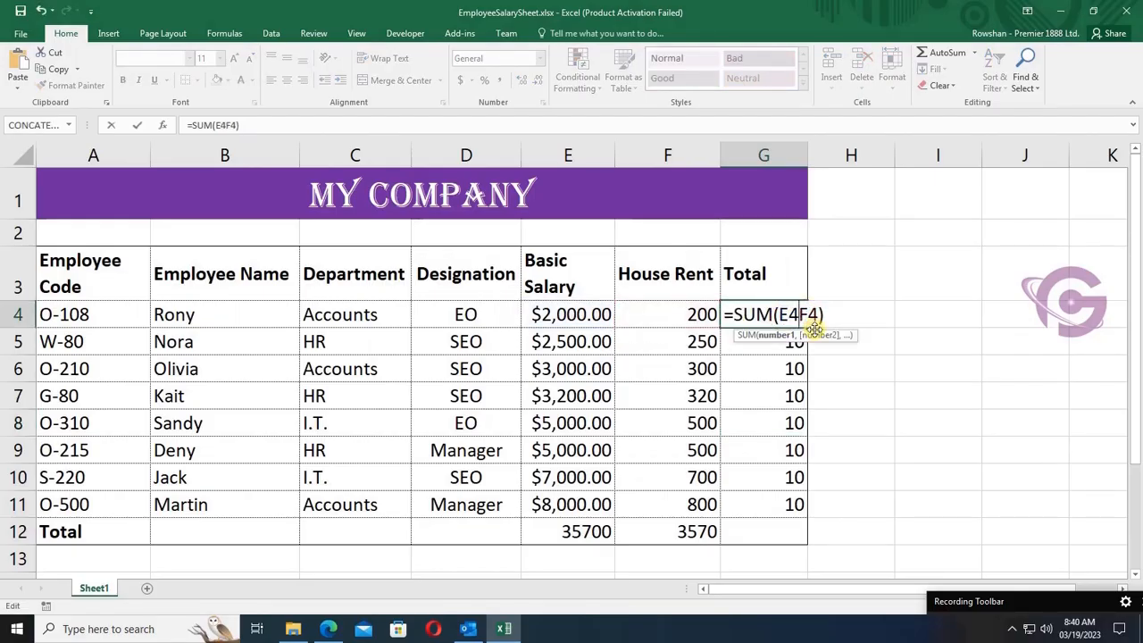
{"action": "type", "text": ","}
{"action": "key", "text": "Return"}
{"action": "left_click", "coordinate": [797, 315]}
{"action": "left_click_drag", "start_coordinate": [809, 327], "coordinate": [811, 522]}
Format the Basic Salary values in E4:E11 as Number with two decimal places and a thousands separator
{"action": "left_click", "coordinate": [564, 314]}
{"action": "left_click_drag", "start_coordinate": [564, 315], "coordinate": [581, 502]}
{"action": "right_click", "coordinate": [578, 395]}
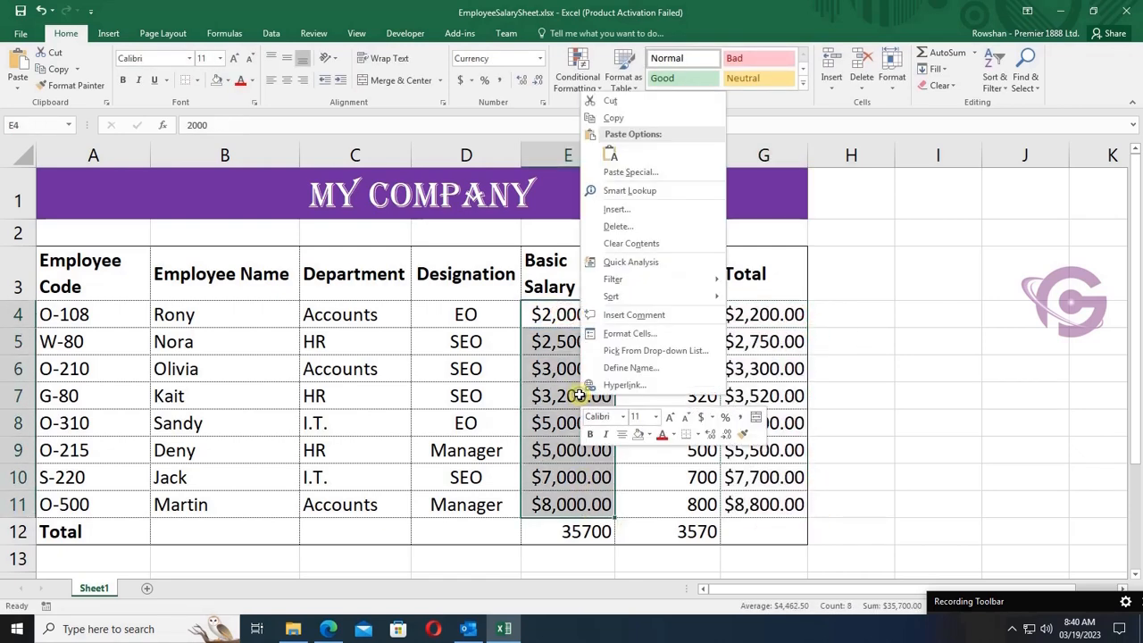
{"action": "left_click", "coordinate": [638, 320]}
{"action": "left_click", "coordinate": [481, 233]}
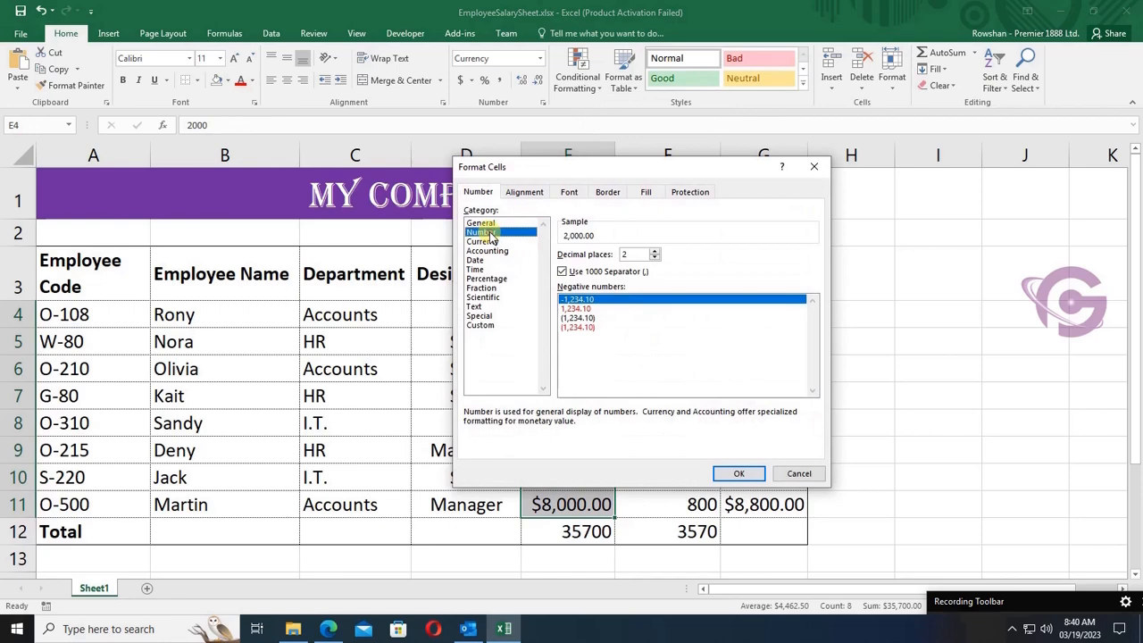
{"action": "left_click", "coordinate": [739, 473]}
{"action": "left_click", "coordinate": [821, 405]}
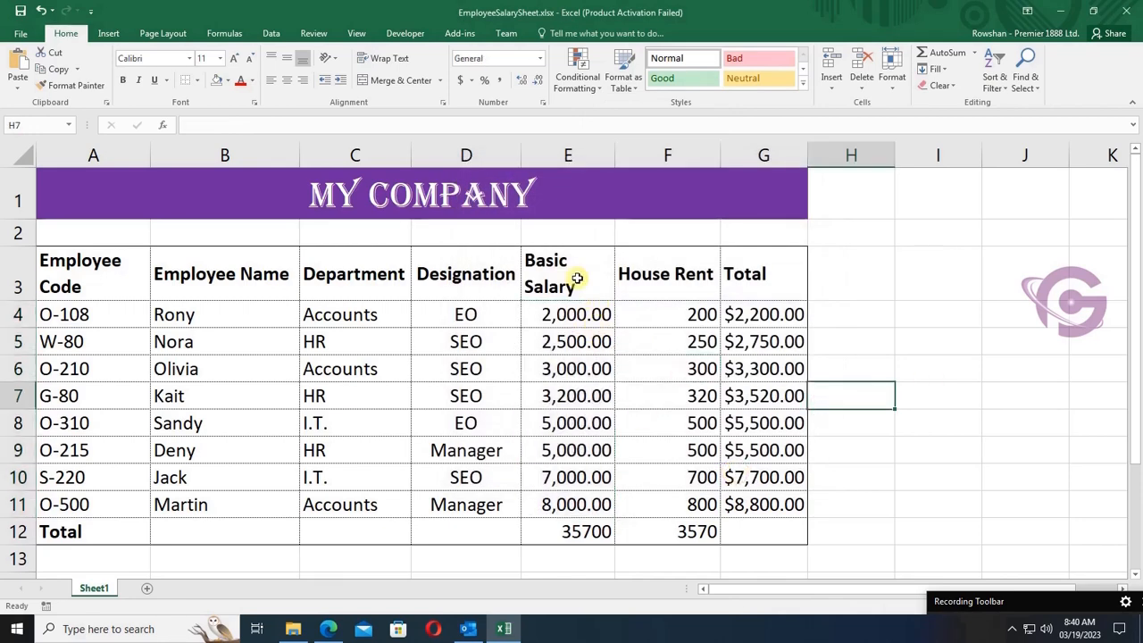
Insert a new column before the Total column and give it the heading "Medical"
{"action": "left_click", "coordinate": [759, 155]}
{"action": "right_click", "coordinate": [759, 156]}
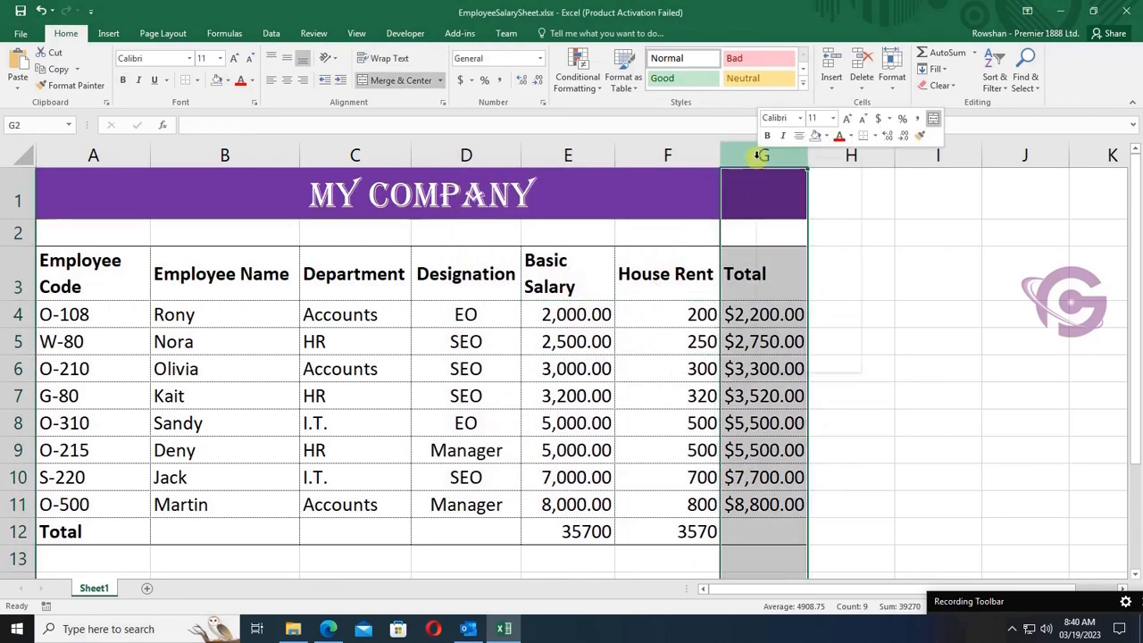
{"action": "left_click", "coordinate": [785, 255]}
{"action": "left_click", "coordinate": [763, 274]}
{"action": "type", "text": "Medica"}
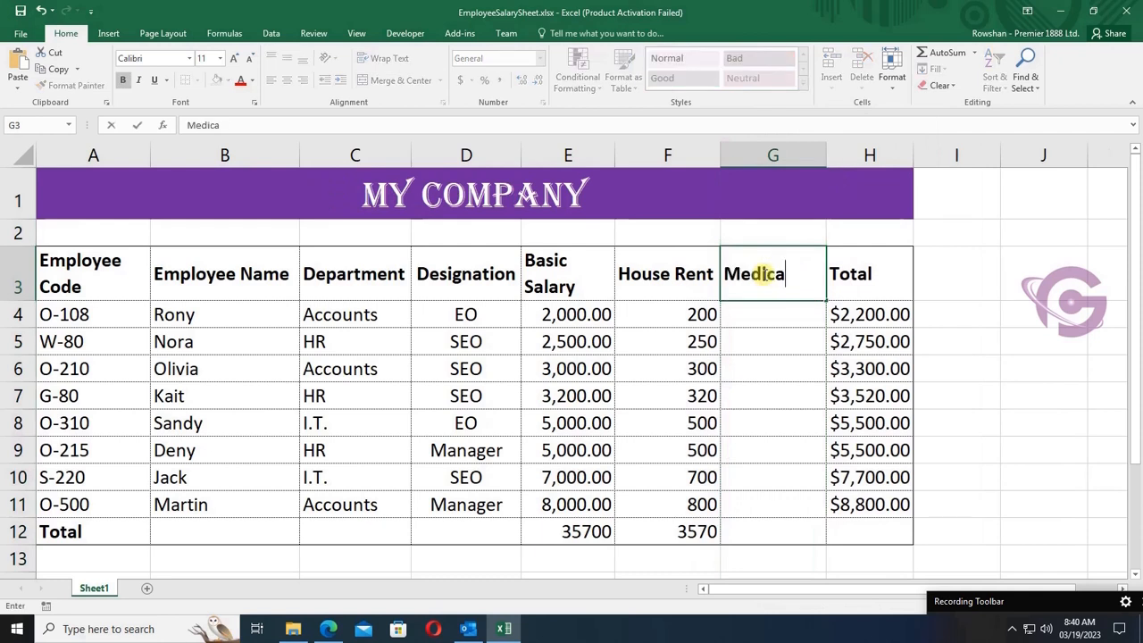
{"action": "type", "text": "l"}
{"action": "key", "text": "Return"}
Calculate Medical in G4 as 5% of basic salary with =E4*5% and fill it down through G11
{"action": "type", "text": "="}
{"action": "left_click", "coordinate": [678, 313]}
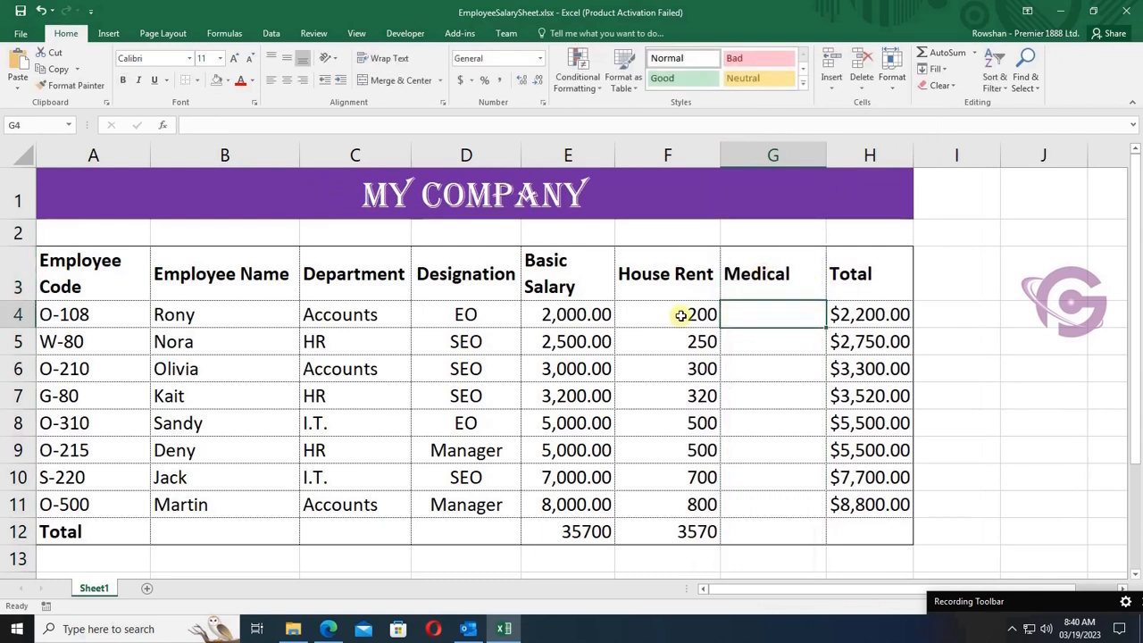
{"action": "type", "text": "*10%"}
{"action": "left_click", "coordinate": [789, 309]}
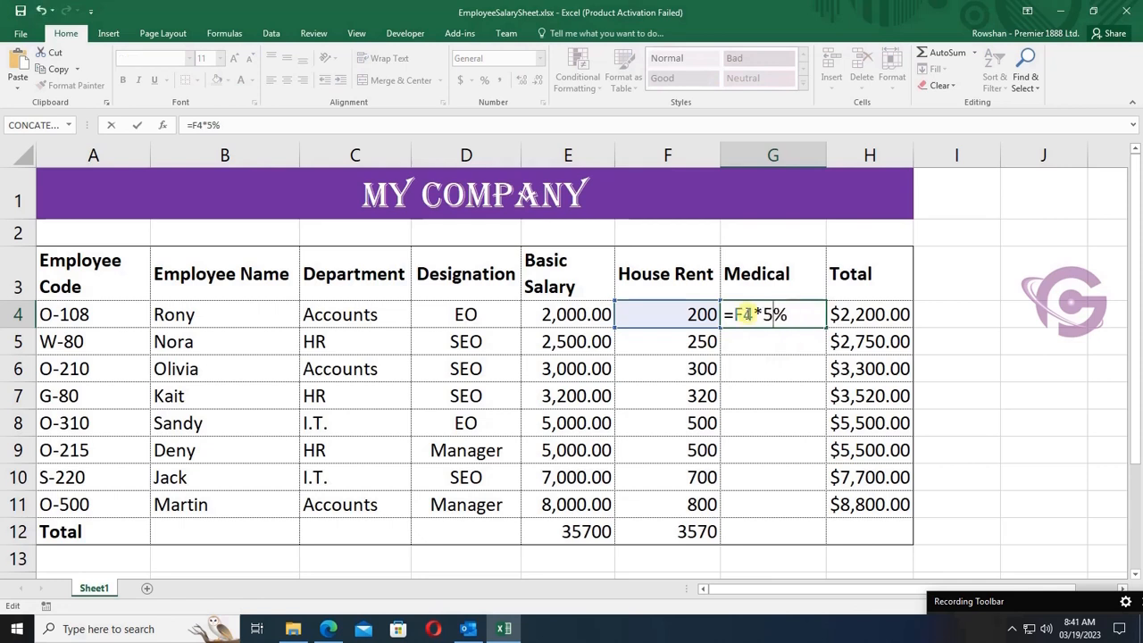
{"action": "type", "text": "E"}
{"action": "key", "text": "Return"}
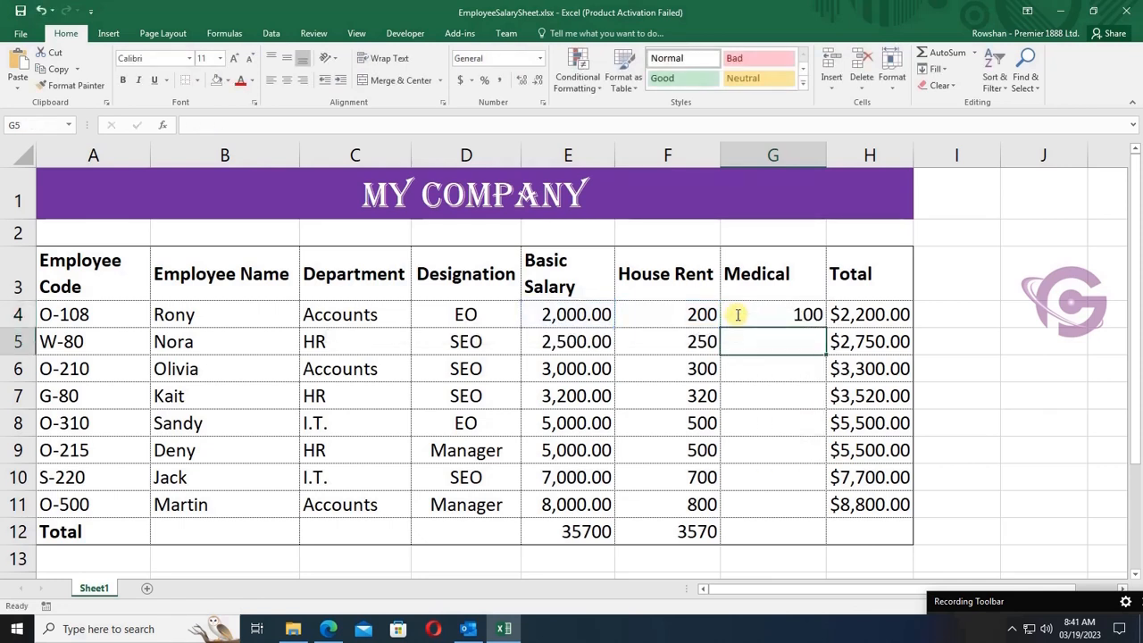
{"action": "left_click", "coordinate": [741, 314]}
{"action": "left_click_drag", "start_coordinate": [828, 332], "coordinate": [829, 505]}
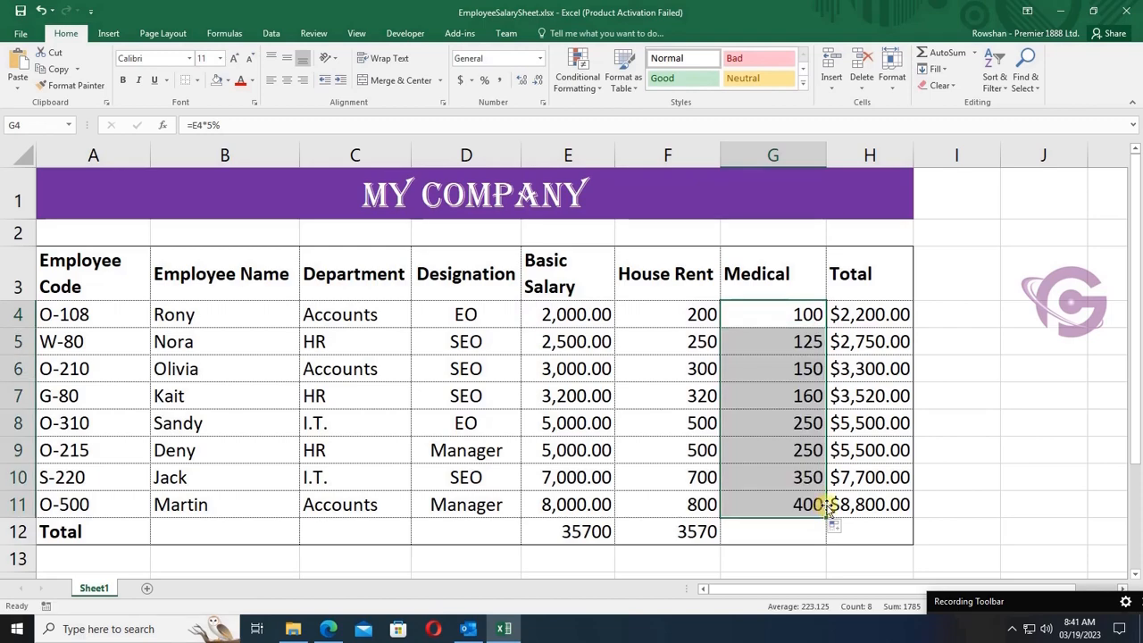
{"action": "left_click", "coordinate": [797, 422]}
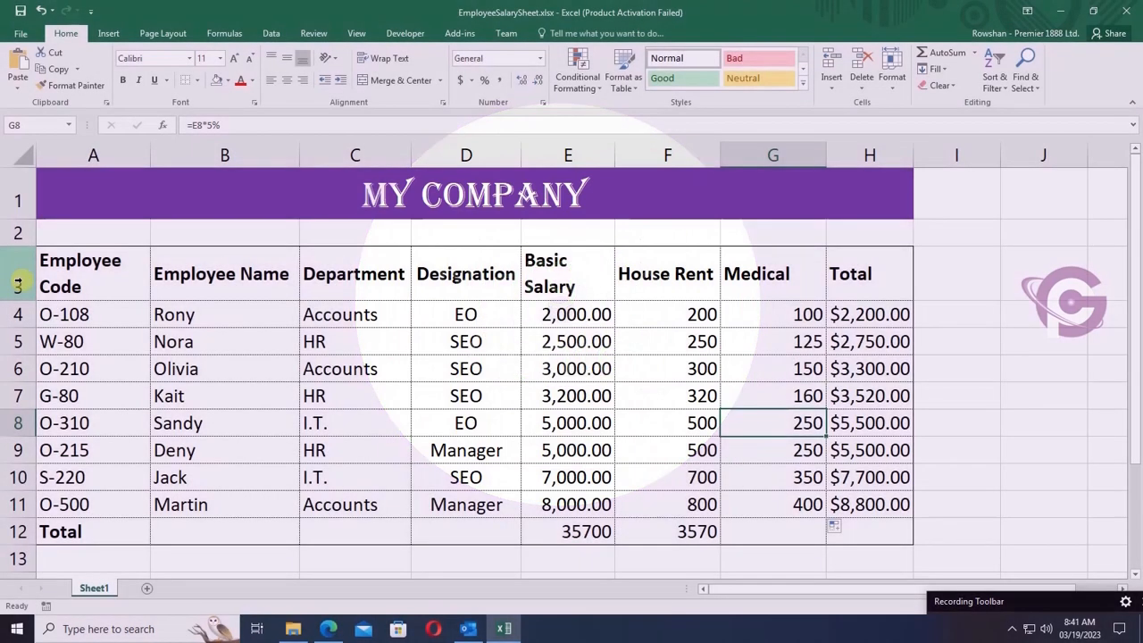
Insert a blank row above the column headings and merge cells F3:G3 above House Rent and Medical
{"action": "right_click", "coordinate": [23, 283]}
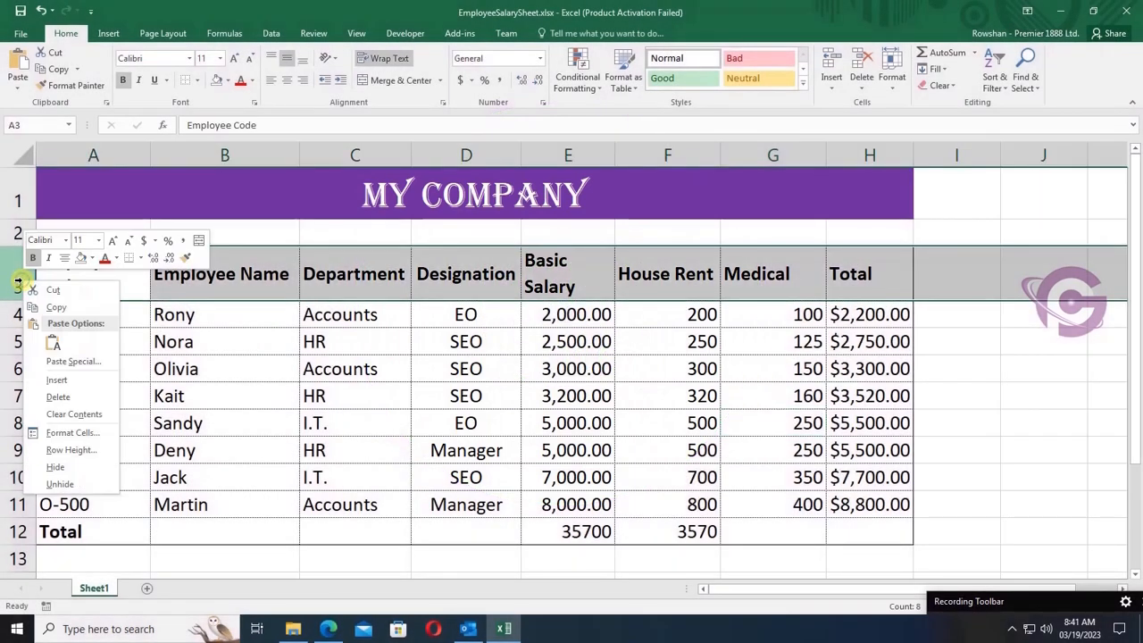
{"action": "left_click", "coordinate": [61, 379]}
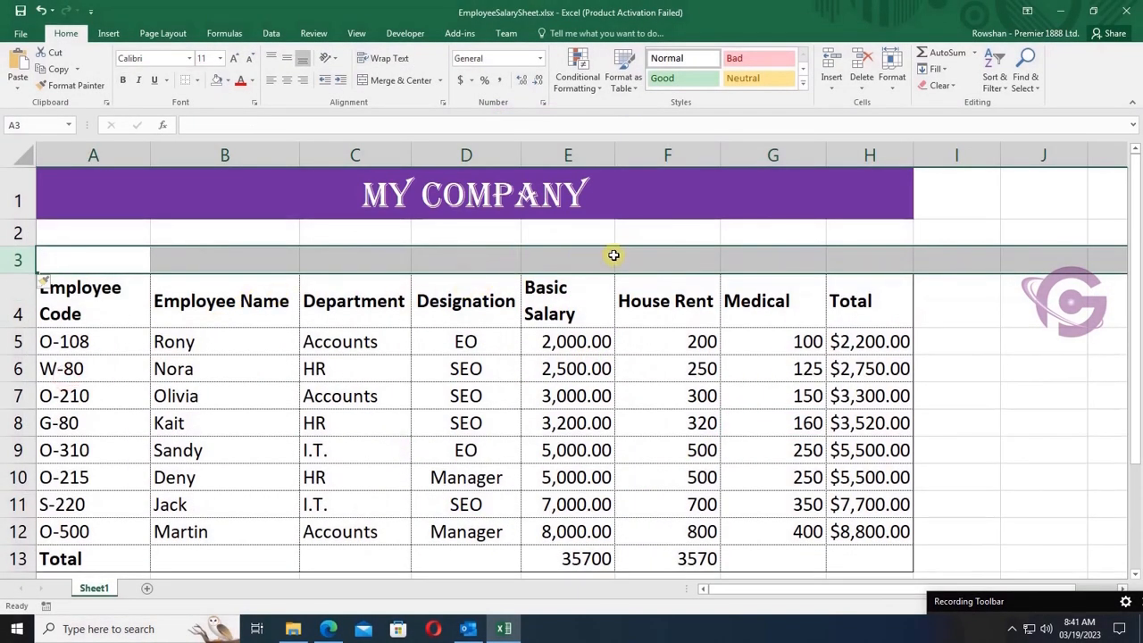
{"action": "left_click_drag", "start_coordinate": [642, 264], "coordinate": [751, 267]}
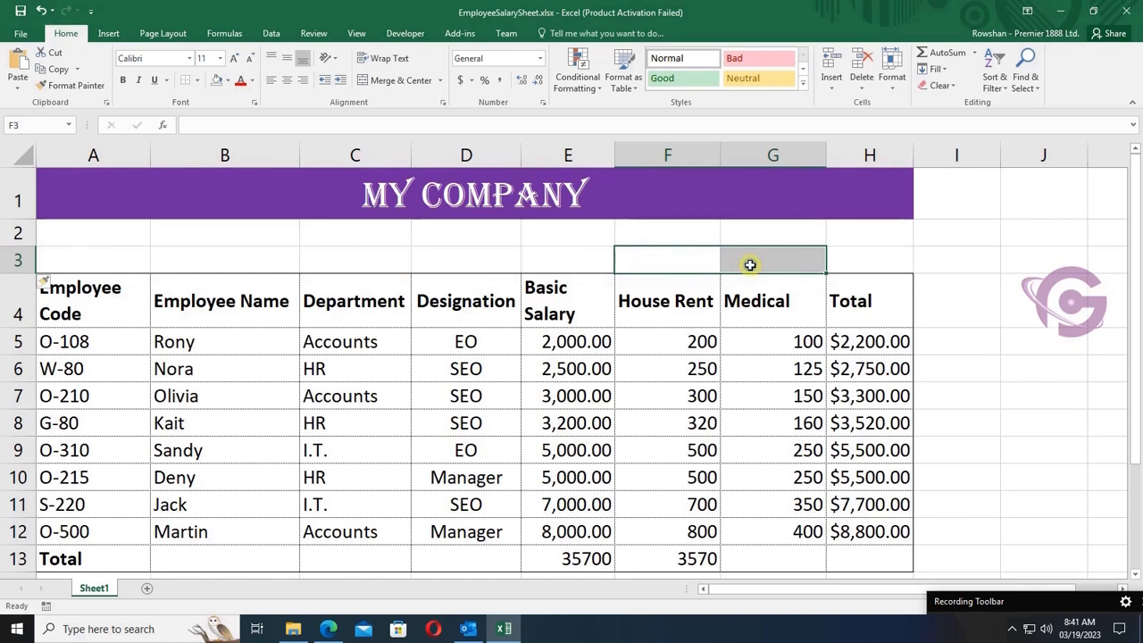
{"action": "right_click", "coordinate": [750, 264]}
{"action": "left_click", "coordinate": [794, 510]}
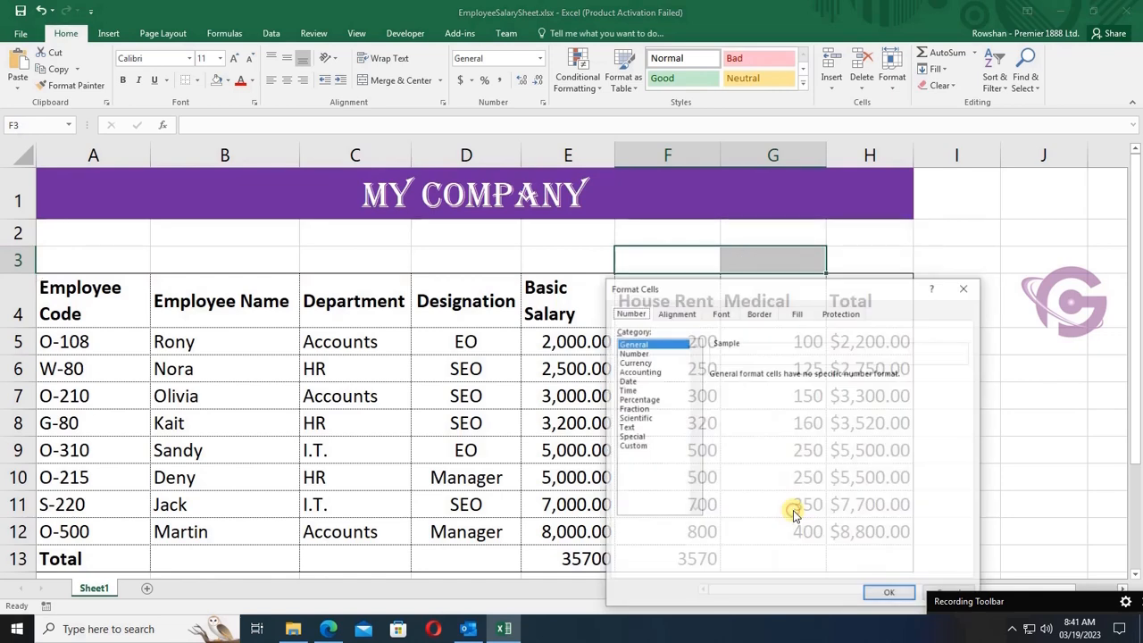
{"action": "left_click", "coordinate": [688, 312]}
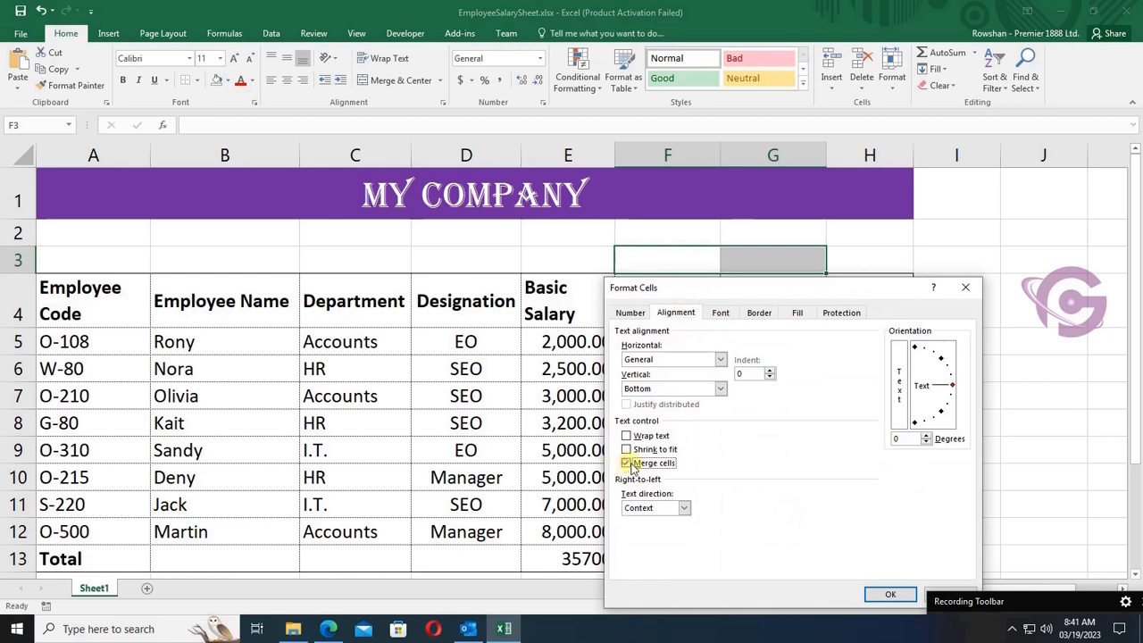
{"action": "left_click", "coordinate": [884, 594]}
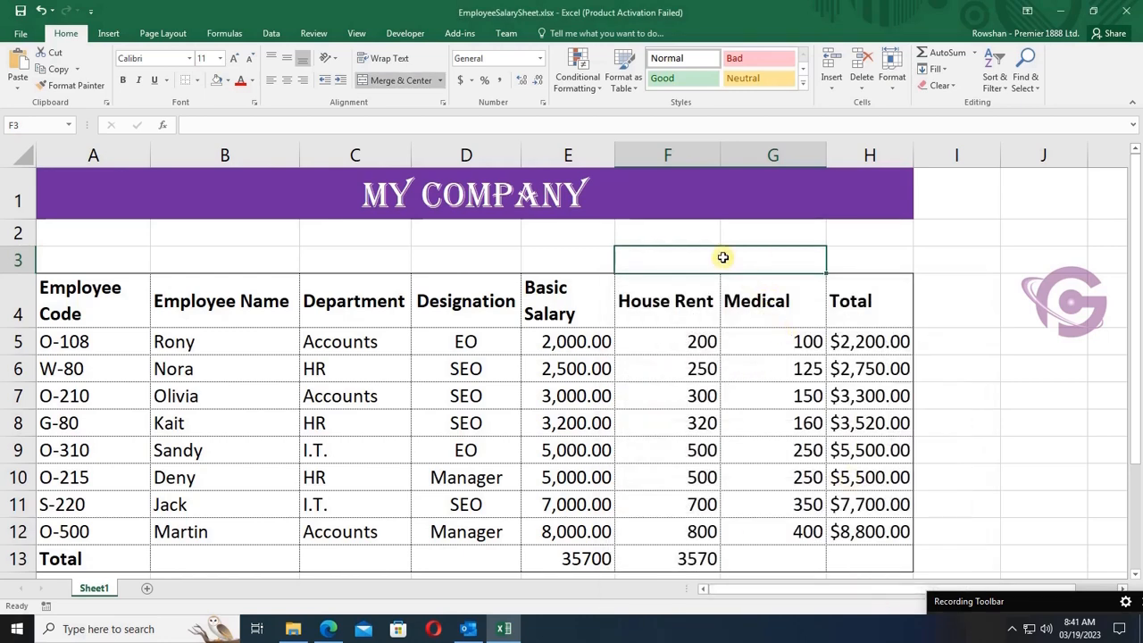
{"action": "left_click", "coordinate": [730, 319]}
Enter the heading "Other Allowance" in the merged cell above House Rent and Medical
{"action": "left_click", "coordinate": [722, 258]}
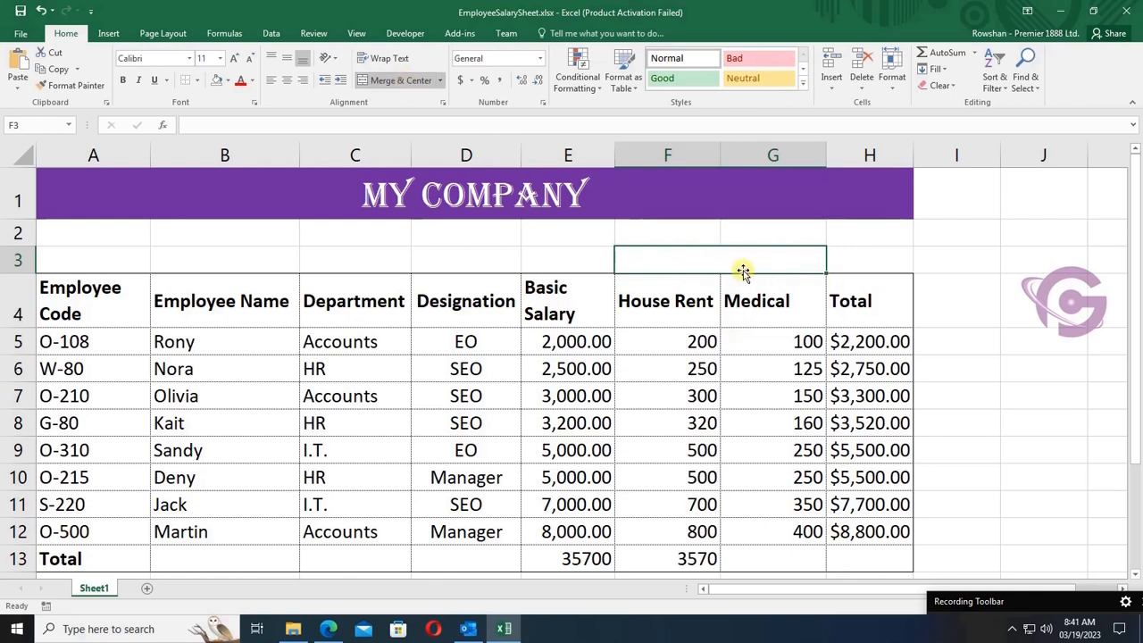
{"action": "type", "text": "Other All"}
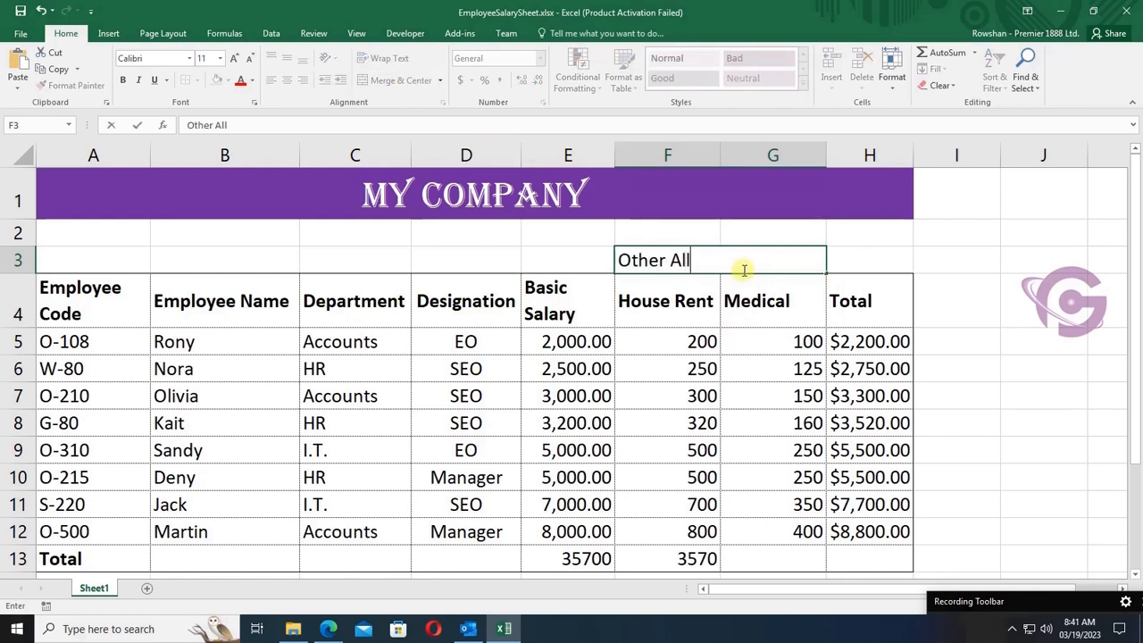
{"action": "type", "text": "ce"}
{"action": "left_click", "coordinate": [725, 260]}
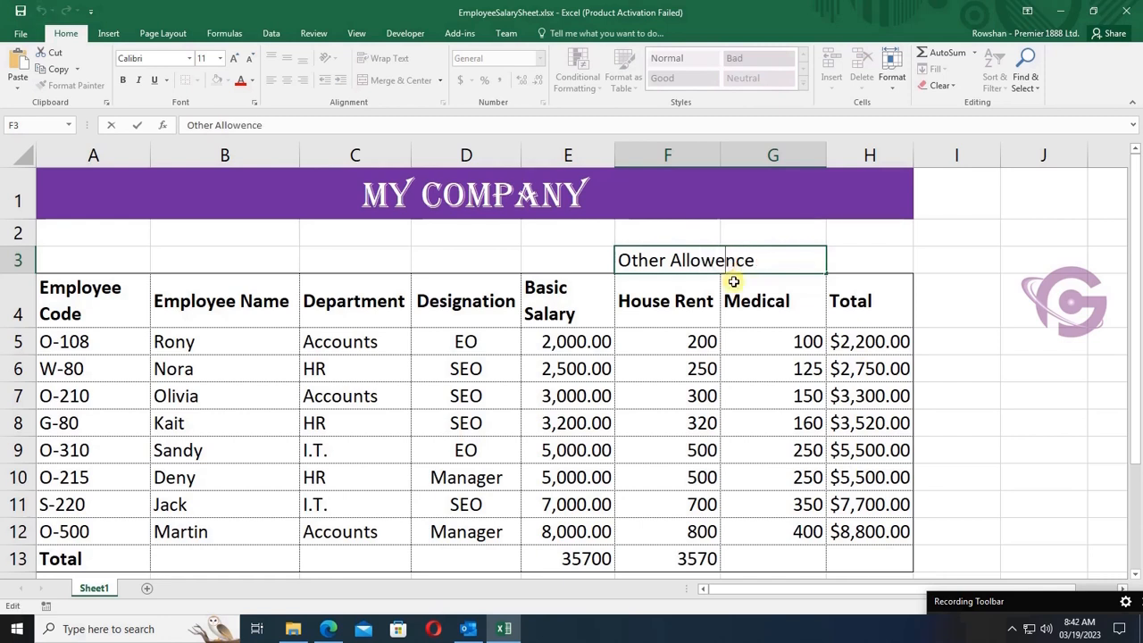
{"action": "left_click", "coordinate": [732, 295]}
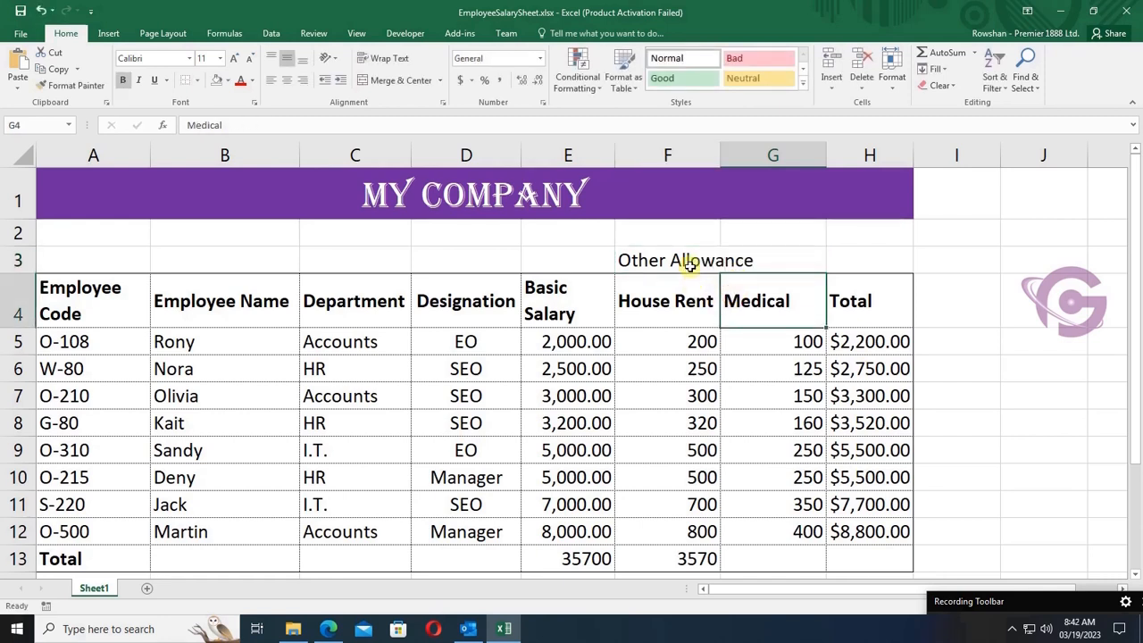
{"action": "left_click", "coordinate": [767, 260]}
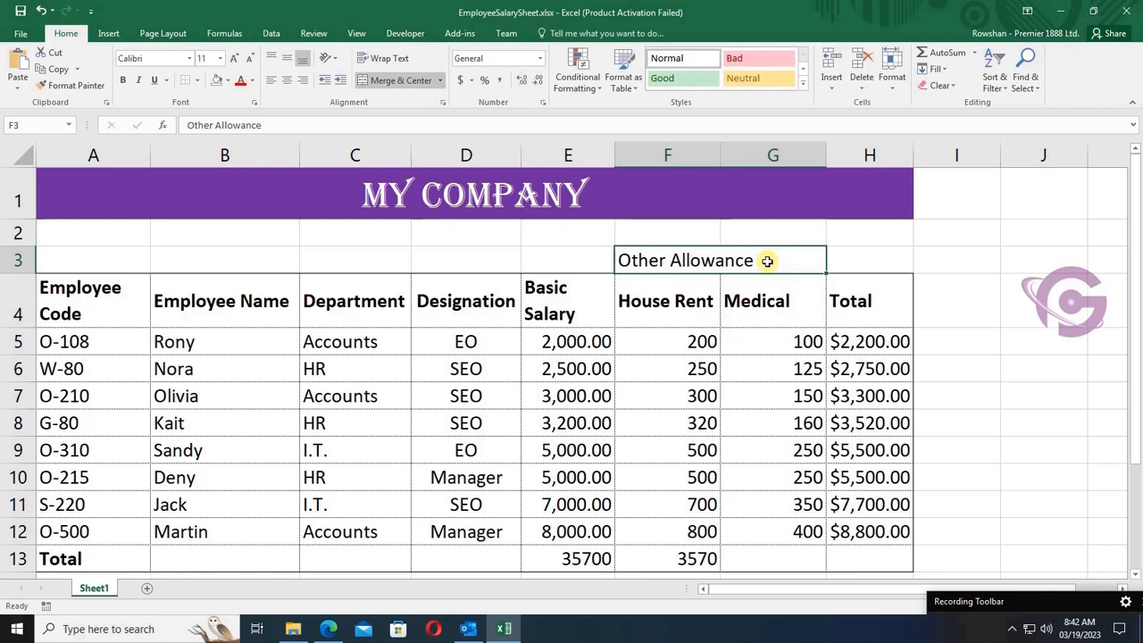
Make the two heading rows A3:H4 bold and apply borders to all their cells
{"action": "left_click_drag", "start_coordinate": [90, 260], "coordinate": [865, 299]}
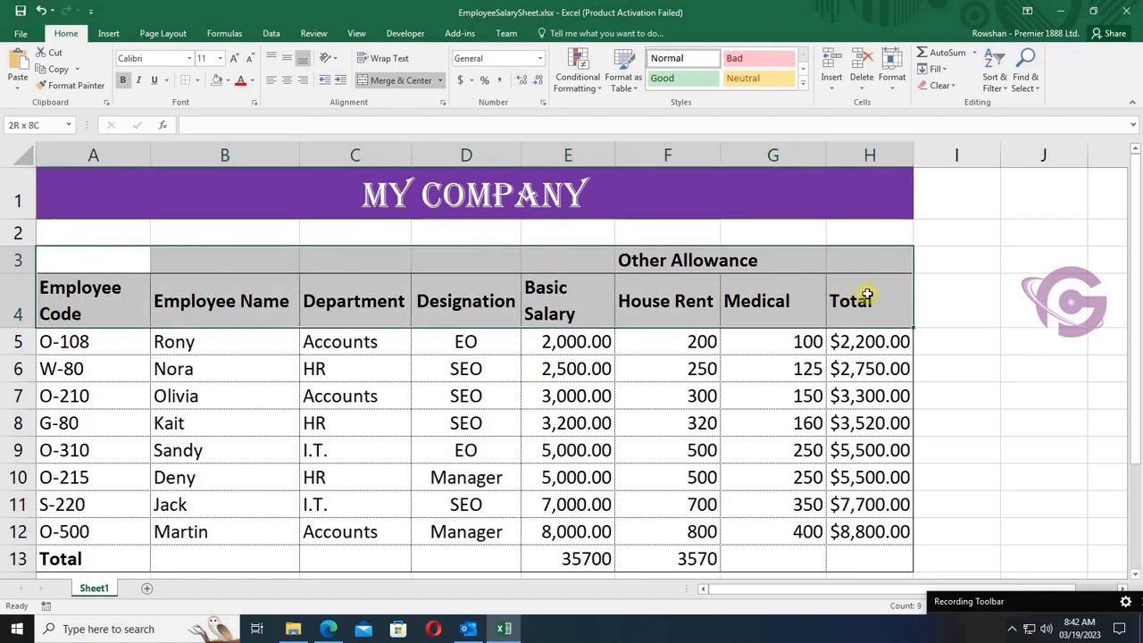
{"action": "left_click", "coordinate": [200, 83]}
{"action": "left_click", "coordinate": [219, 204]}
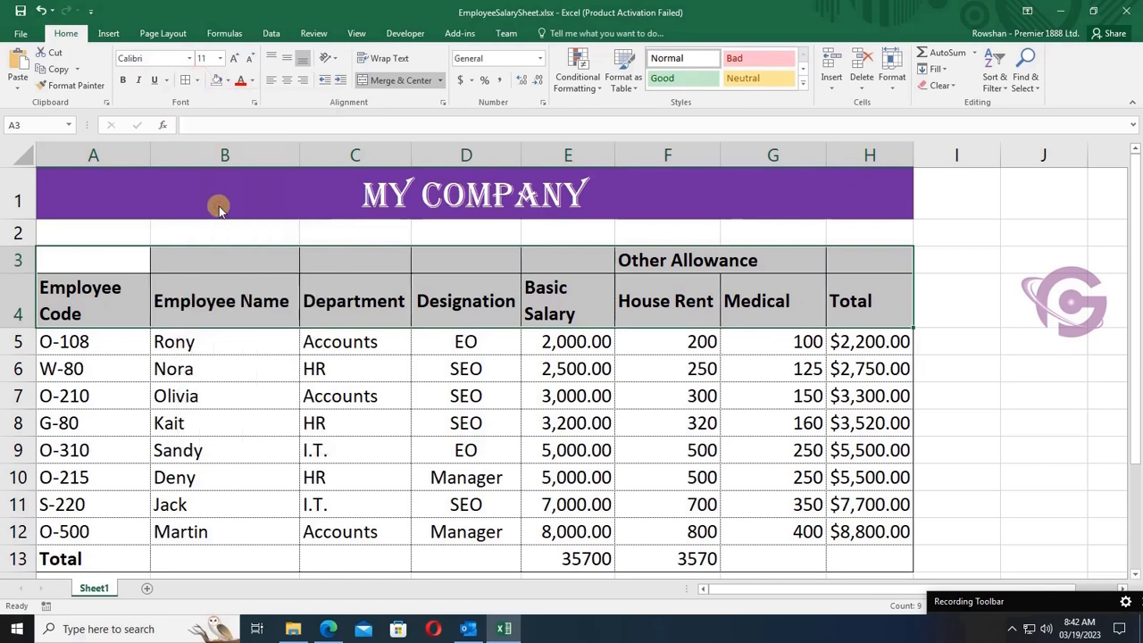
{"action": "left_click", "coordinate": [600, 419]}
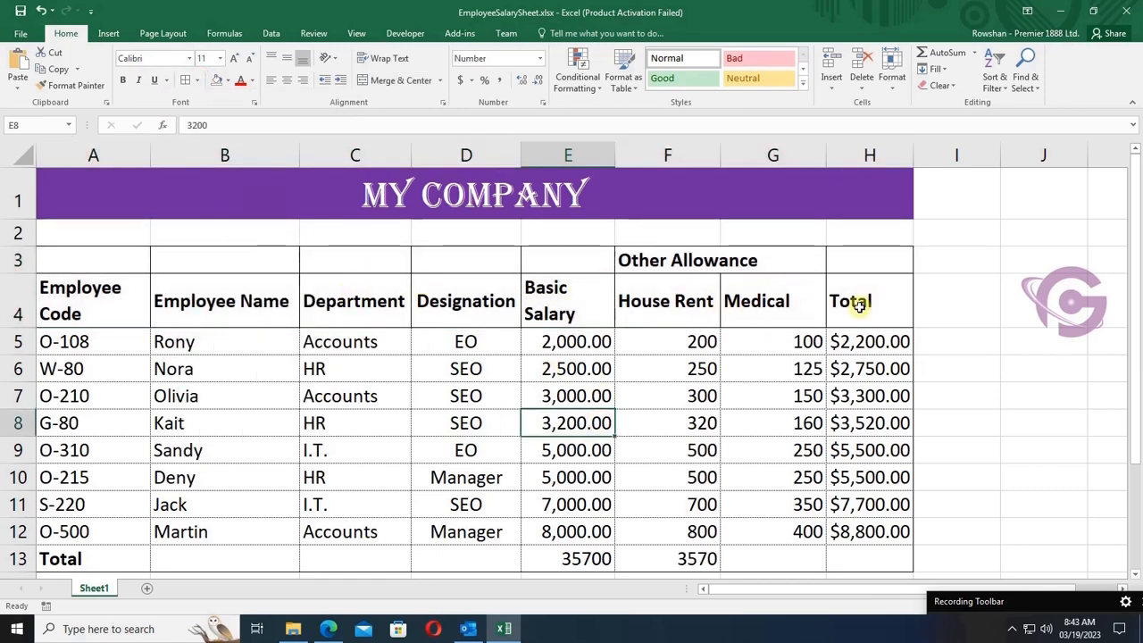
Merge and center rows 3 and 4 separately for the headings in columns A to E and for Total in column H
{"action": "left_click_drag", "start_coordinate": [566, 270], "coordinate": [566, 288]}
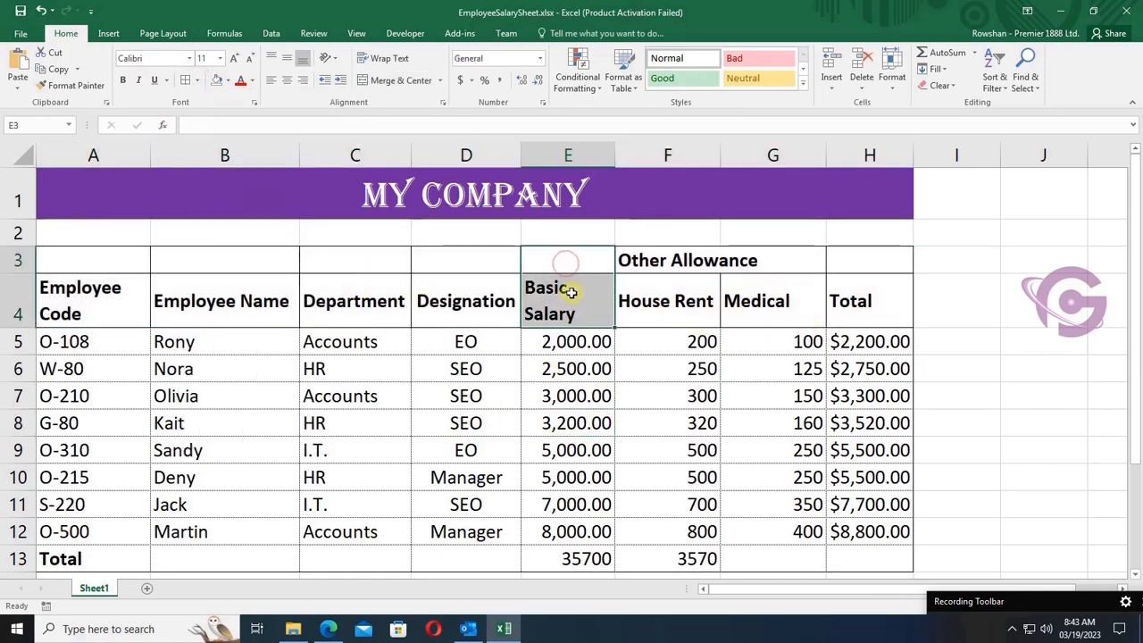
{"action": "left_click", "coordinate": [399, 79]}
{"action": "left_click_drag", "start_coordinate": [465, 260], "coordinate": [465, 288]}
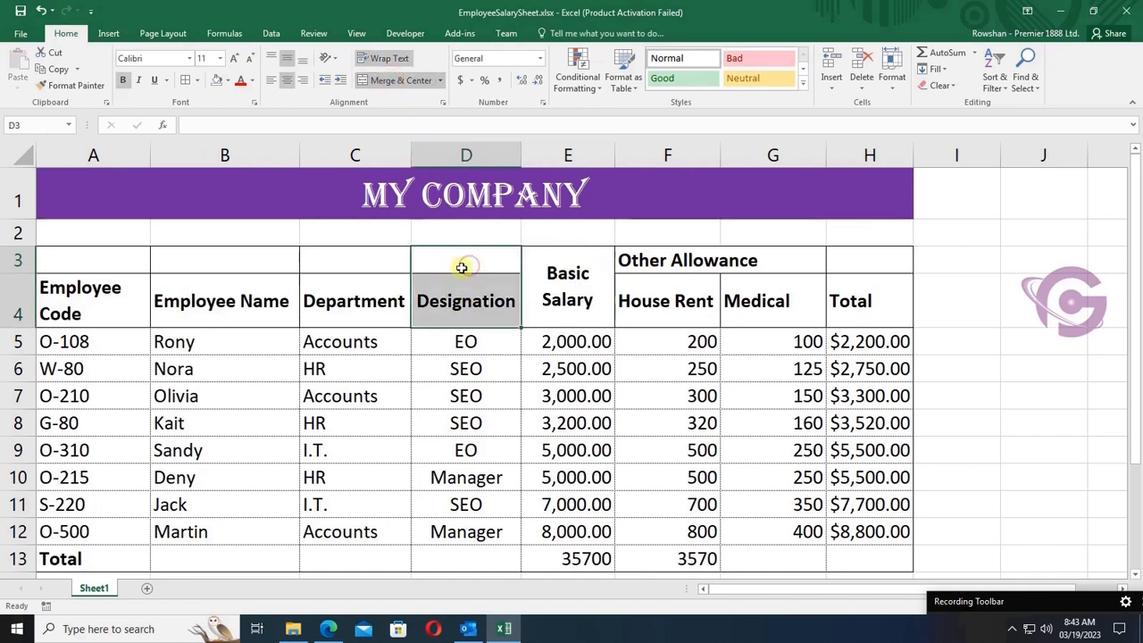
{"action": "left_click", "coordinate": [396, 80]}
{"action": "left_click", "coordinate": [361, 272]}
{"action": "left_click_drag", "start_coordinate": [361, 272], "coordinate": [360, 300]}
{"action": "left_click", "coordinate": [399, 80]}
{"action": "left_click_drag", "start_coordinate": [234, 261], "coordinate": [234, 287]}
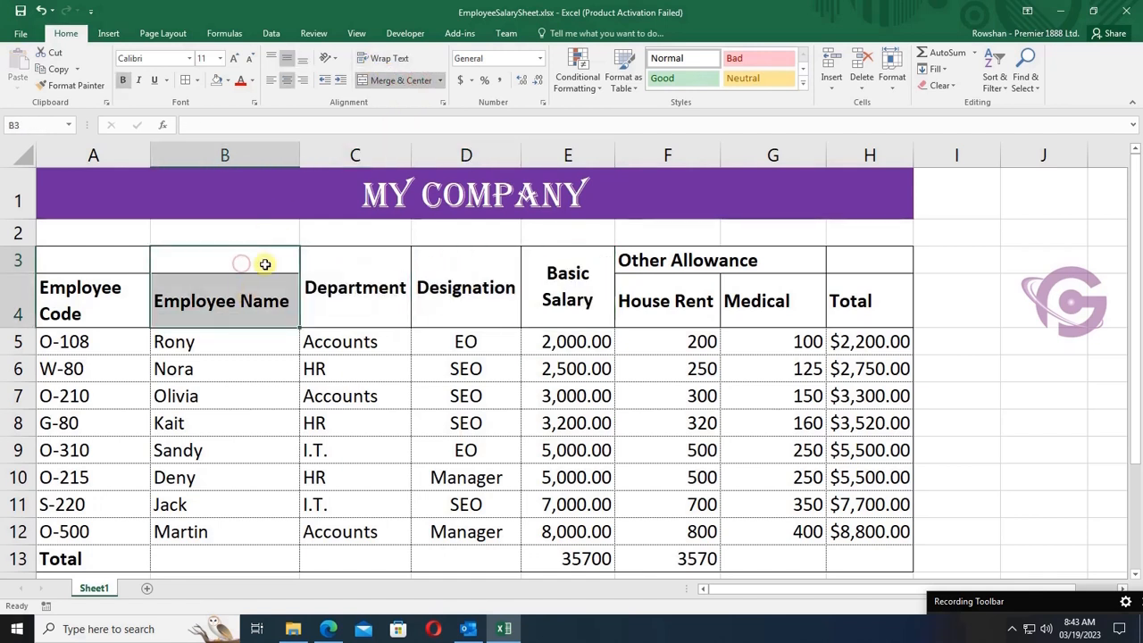
{"action": "left_click", "coordinate": [399, 80]}
{"action": "left_click_drag", "start_coordinate": [103, 259], "coordinate": [103, 299]}
{"action": "left_click", "coordinate": [399, 79]}
{"action": "left_click_drag", "start_coordinate": [849, 288], "coordinate": [871, 260]}
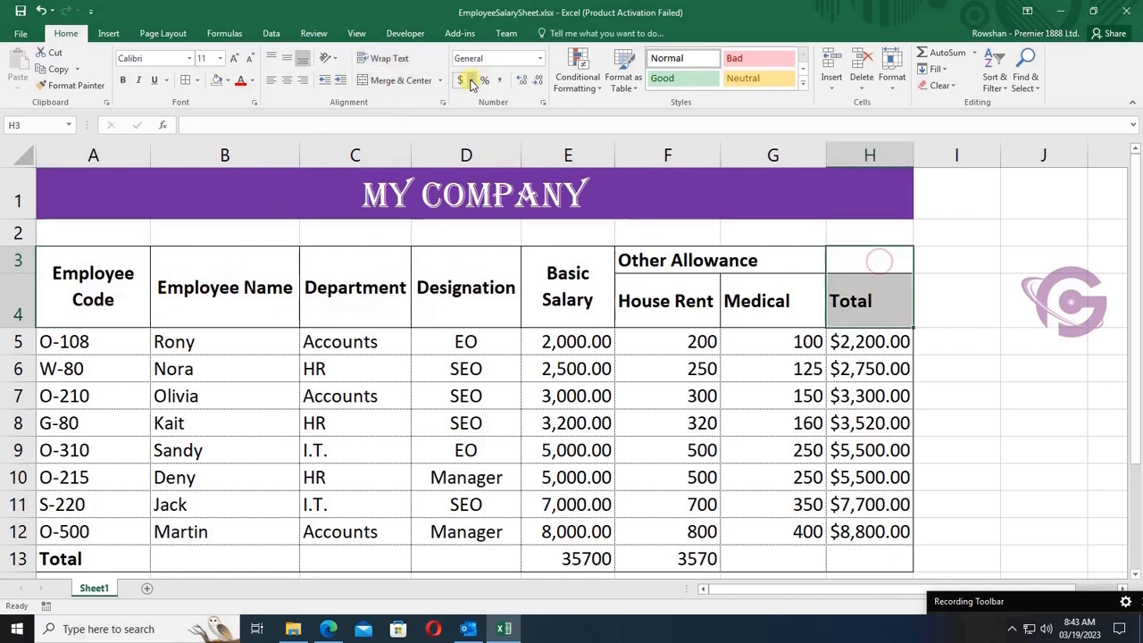
{"action": "left_click", "coordinate": [399, 80]}
Center the Other Allowance heading horizontally in its merged cell
{"action": "left_click_drag", "start_coordinate": [666, 260], "coordinate": [772, 260]}
{"action": "left_click", "coordinate": [288, 81]}
{"action": "left_click", "coordinate": [622, 342]}
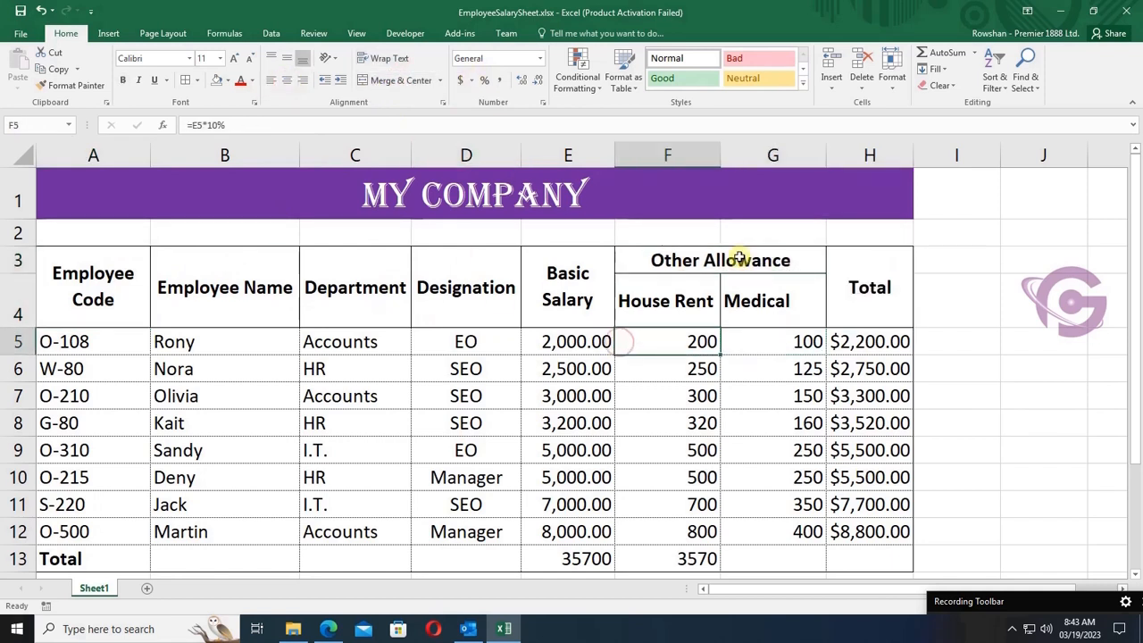
{"action": "left_click", "coordinate": [679, 301]}
{"action": "left_click", "coordinate": [772, 301]}
{"action": "left_click", "coordinate": [883, 295]}
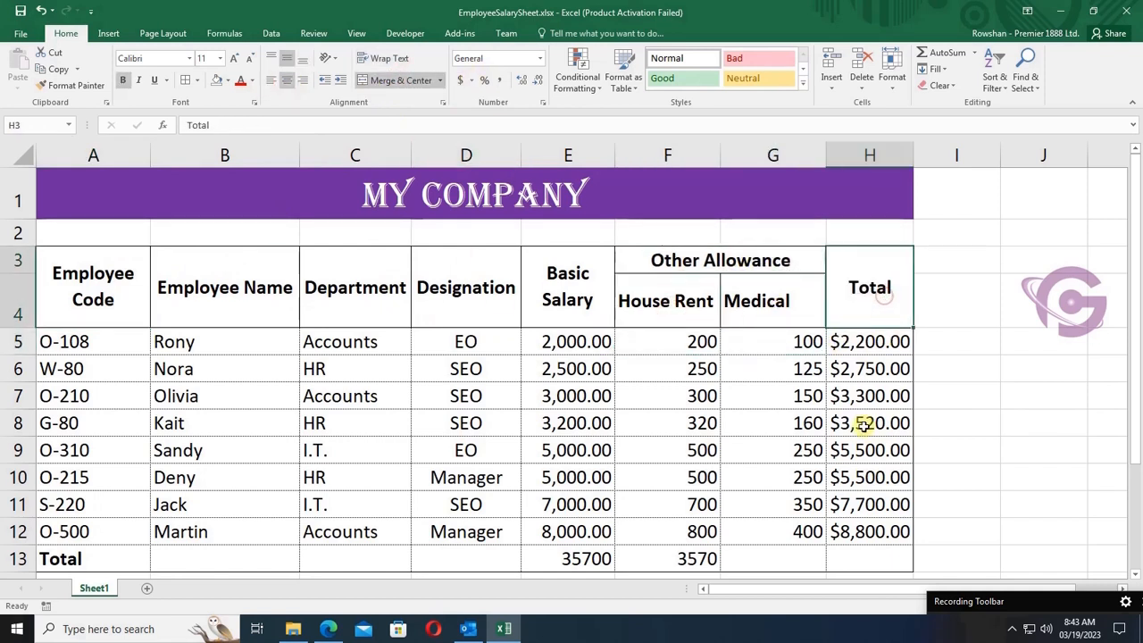
Add an AutoSum of H5:H12 to the Total row in cell H13
{"action": "left_click", "coordinate": [876, 566]}
{"action": "left_click", "coordinate": [944, 54]}
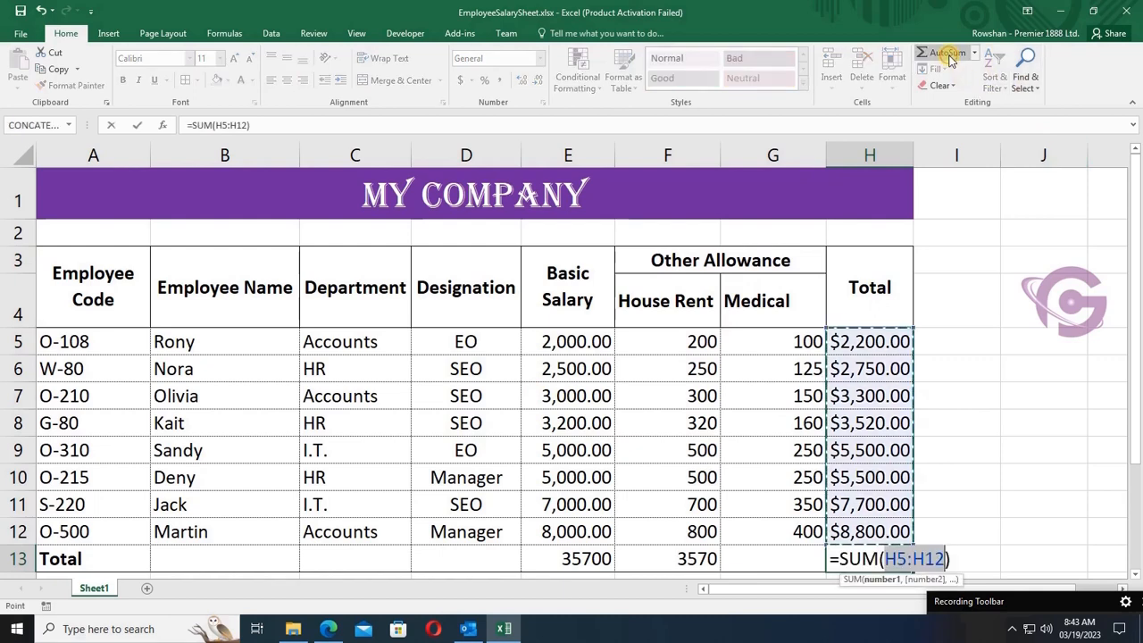
{"action": "key", "text": "Return"}
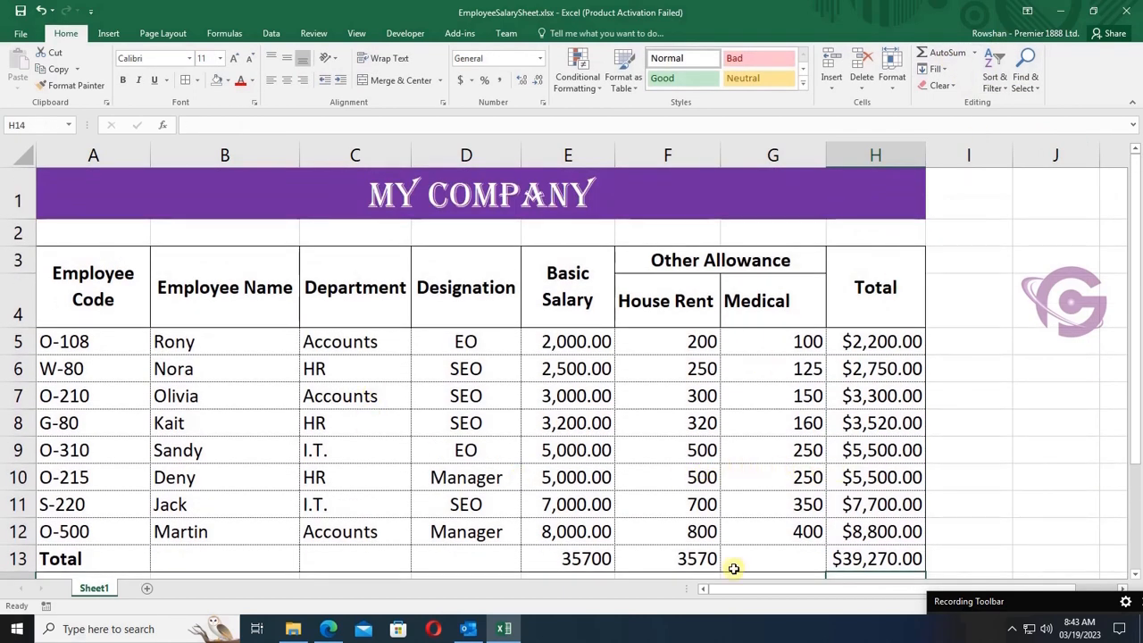
Copy the House Rent sum formula from F13 into G13 to total the Medical column
{"action": "left_click", "coordinate": [687, 561]}
{"action": "left_click_drag", "start_coordinate": [721, 572], "coordinate": [794, 570]}
{"action": "left_click", "coordinate": [774, 528]}
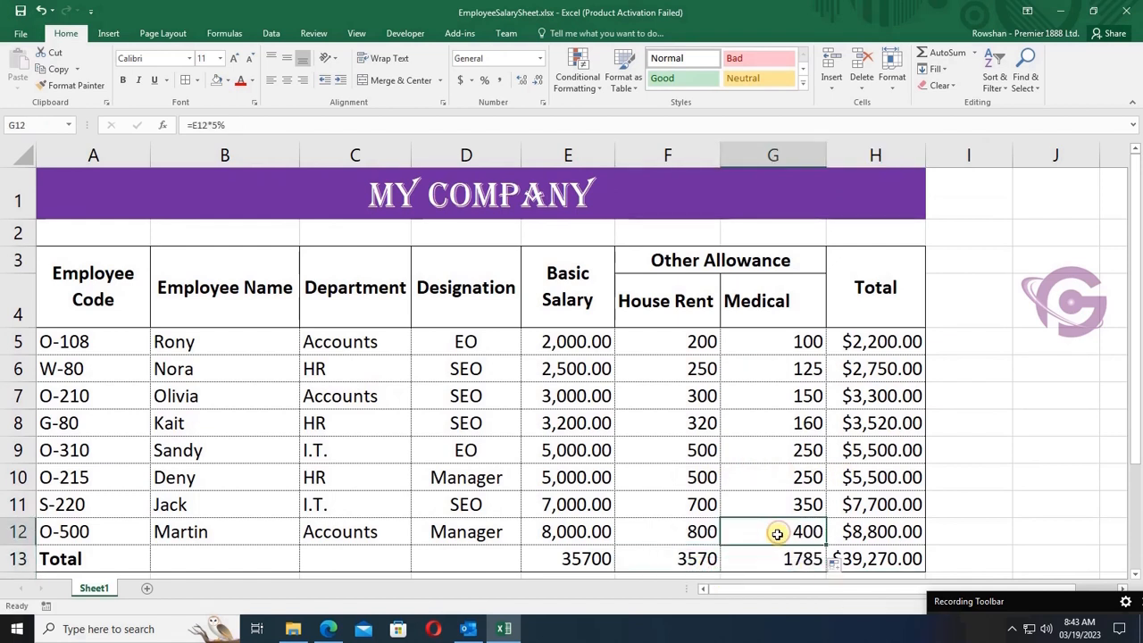
Inspect the SUM formula and its referenced range in the Medical total cell G13
{"action": "left_click", "coordinate": [785, 559]}
{"action": "double_click", "coordinate": [785, 559]}
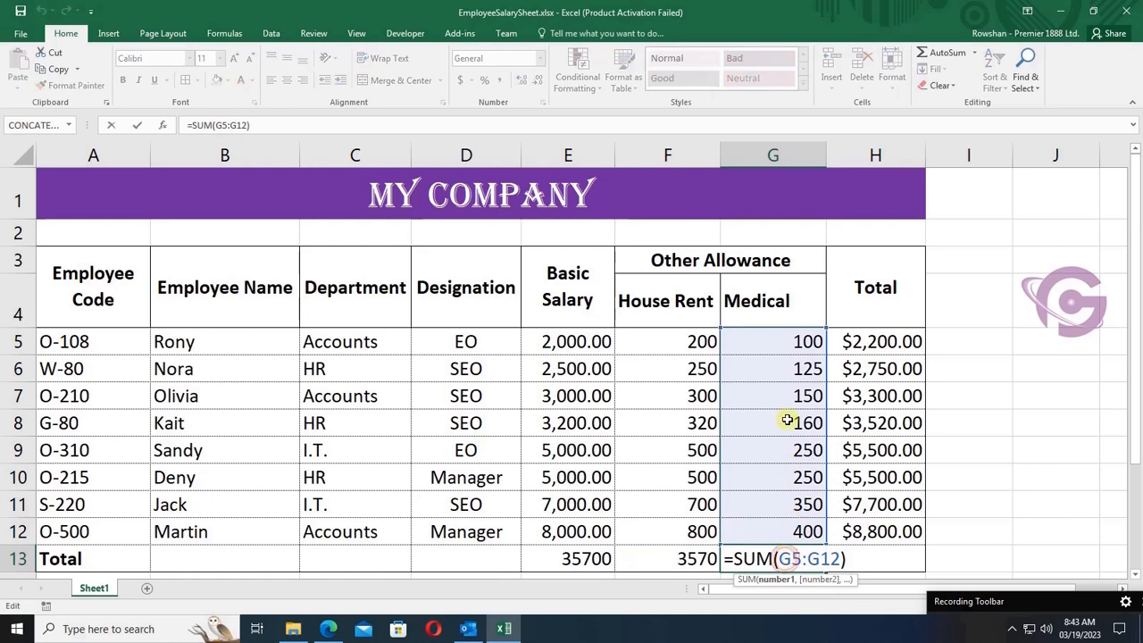
{"action": "left_click", "coordinate": [885, 561]}
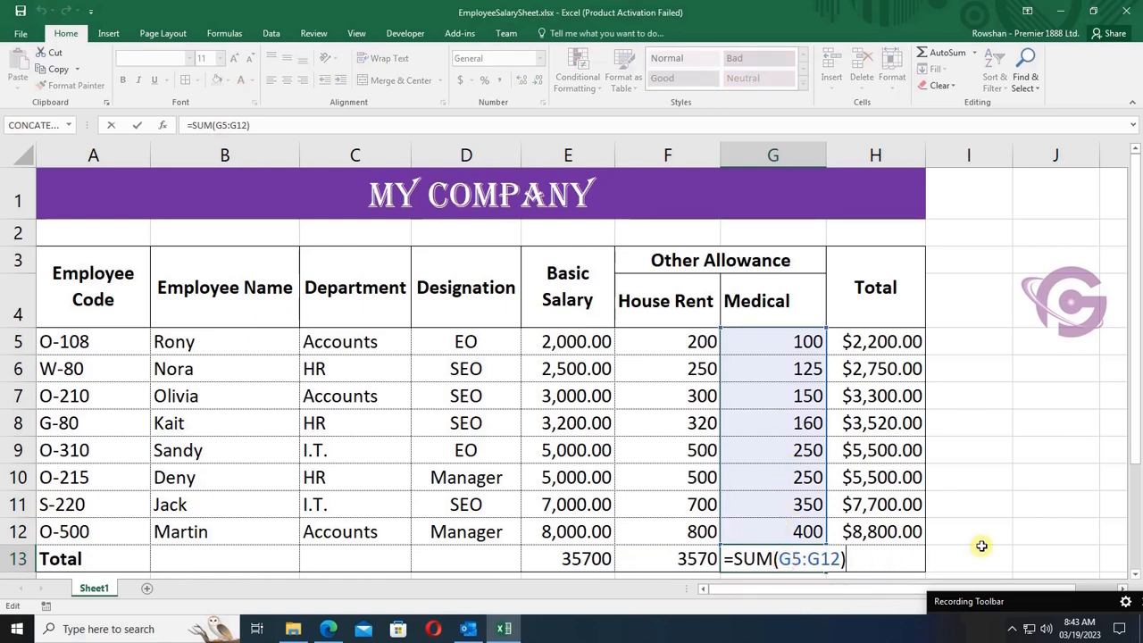
{"action": "key", "text": "Return"}
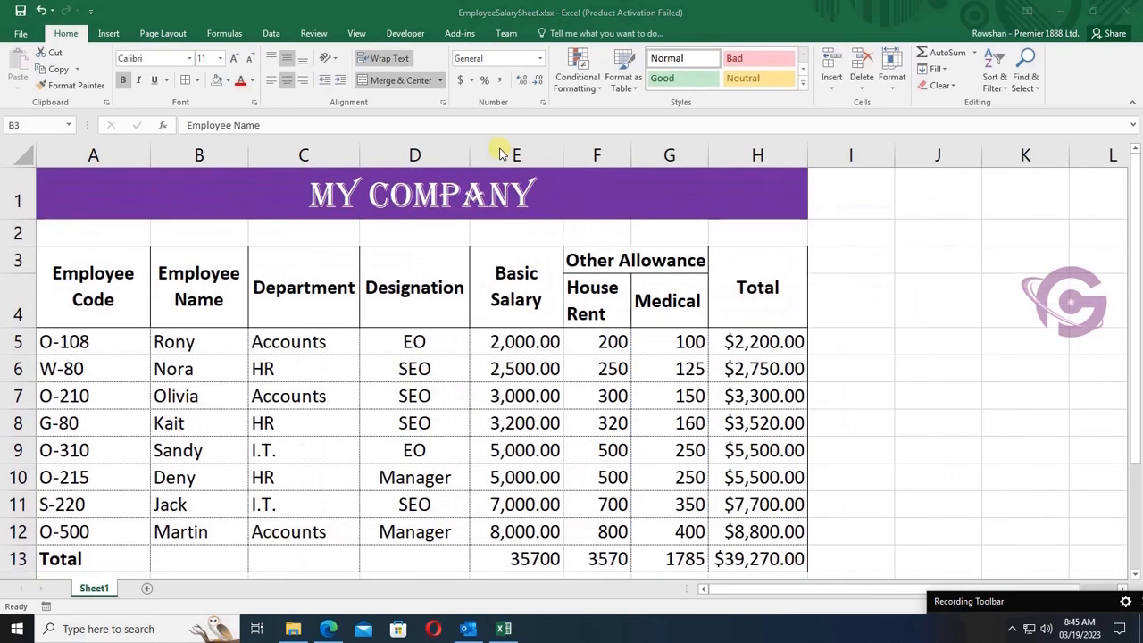
Insert a column before Basic Salary and give it a Date heading merged and centered across E3:E4
{"action": "right_click", "coordinate": [497, 154]}
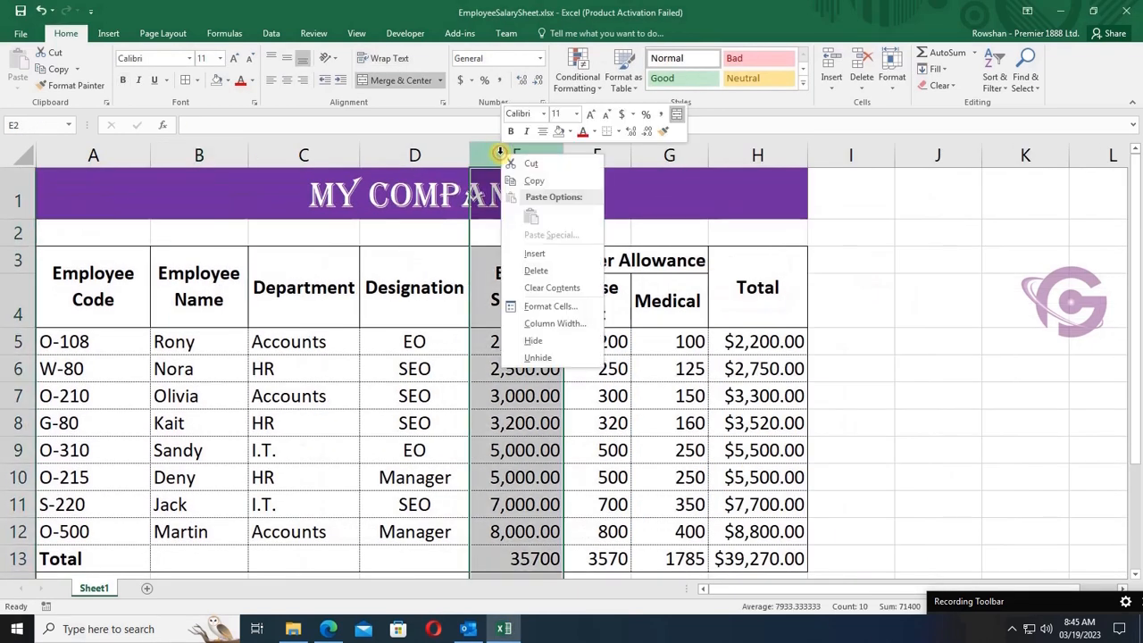
{"action": "left_click", "coordinate": [536, 258]}
{"action": "left_click", "coordinate": [527, 302]}
{"action": "left_click_drag", "start_coordinate": [533, 258], "coordinate": [535, 296]}
{"action": "left_click", "coordinate": [377, 79]}
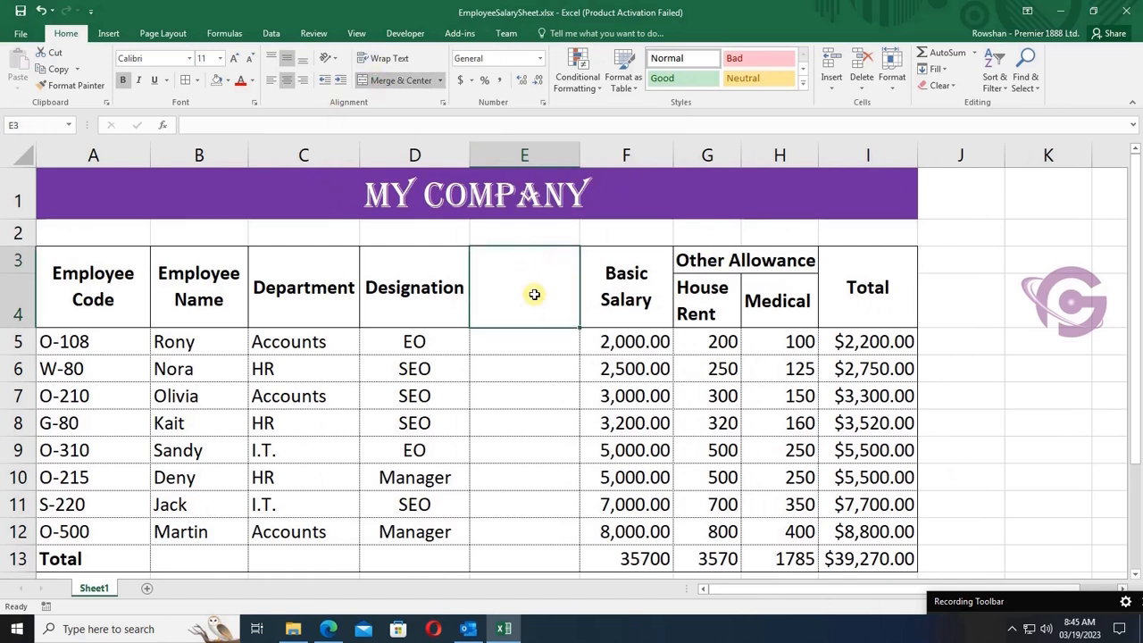
{"action": "type", "text": "Date"}
Enter the date 2/15/2023 in E5 and fill the date series down to E12
{"action": "left_click", "coordinate": [528, 346]}
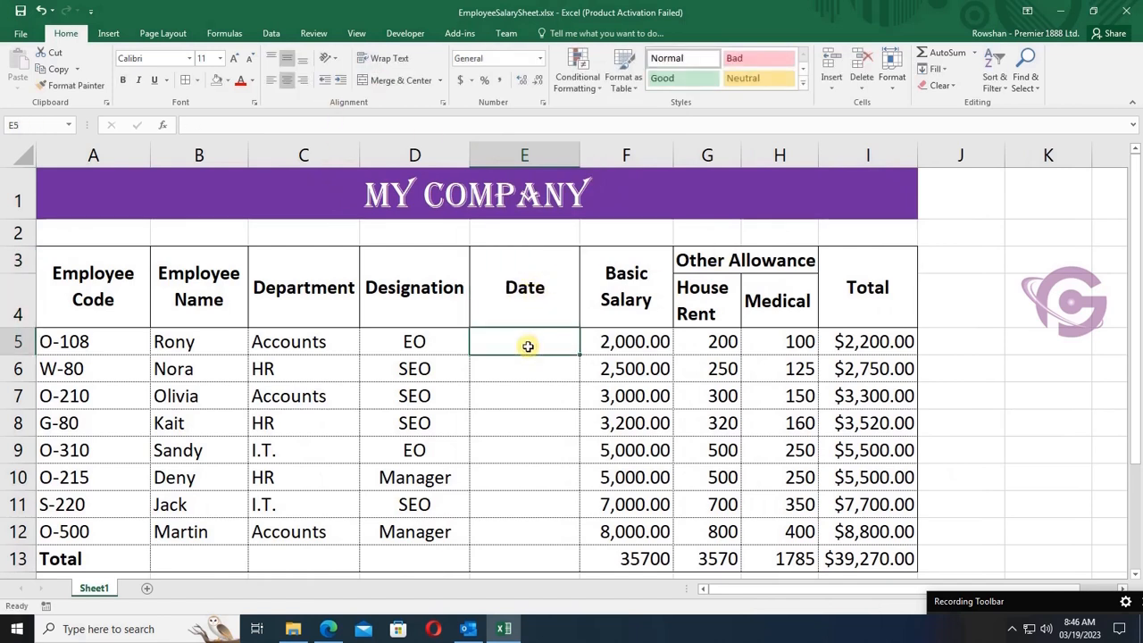
{"action": "type", "text": "2"}
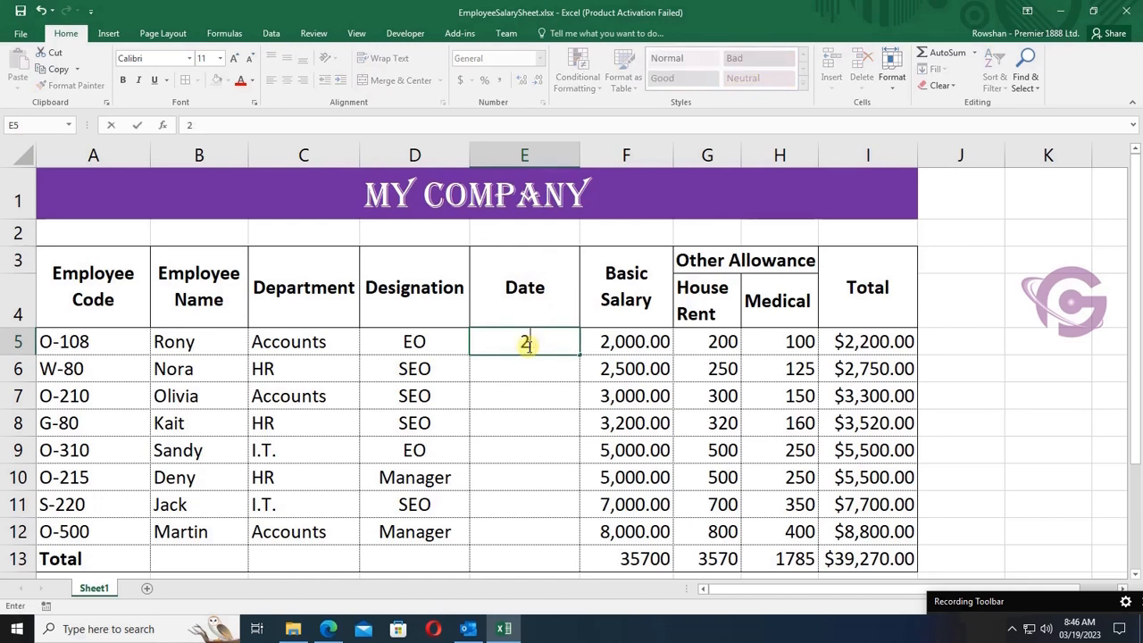
{"action": "type", "text": "/15/2023"}
{"action": "key", "text": "Return"}
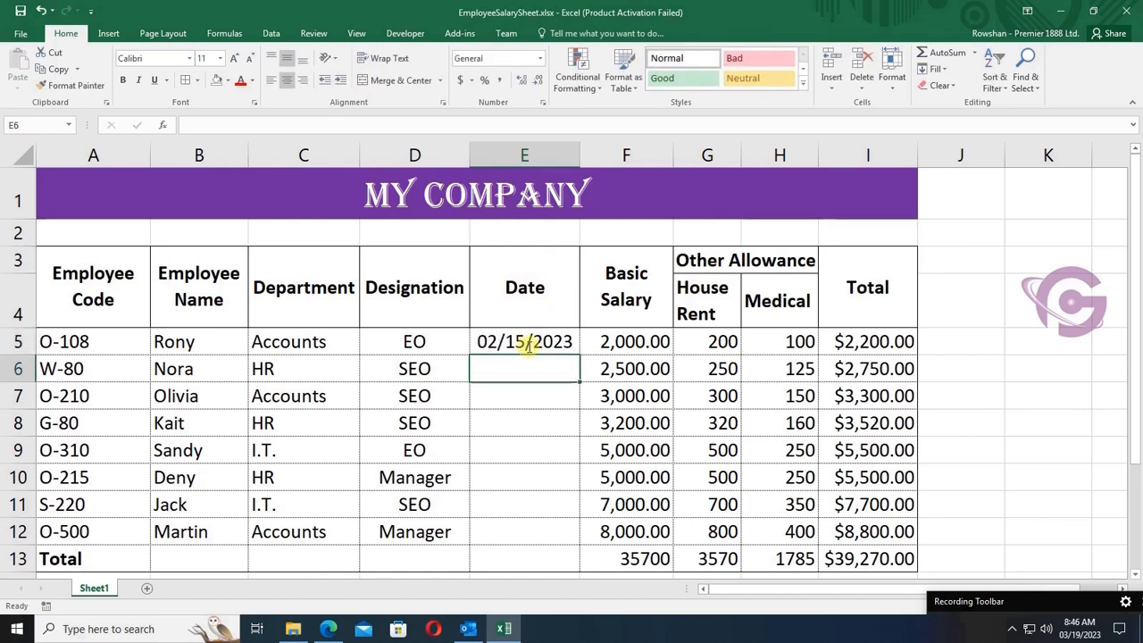
{"action": "left_click", "coordinate": [527, 344]}
{"action": "left_click_drag", "start_coordinate": [582, 356], "coordinate": [589, 534]}
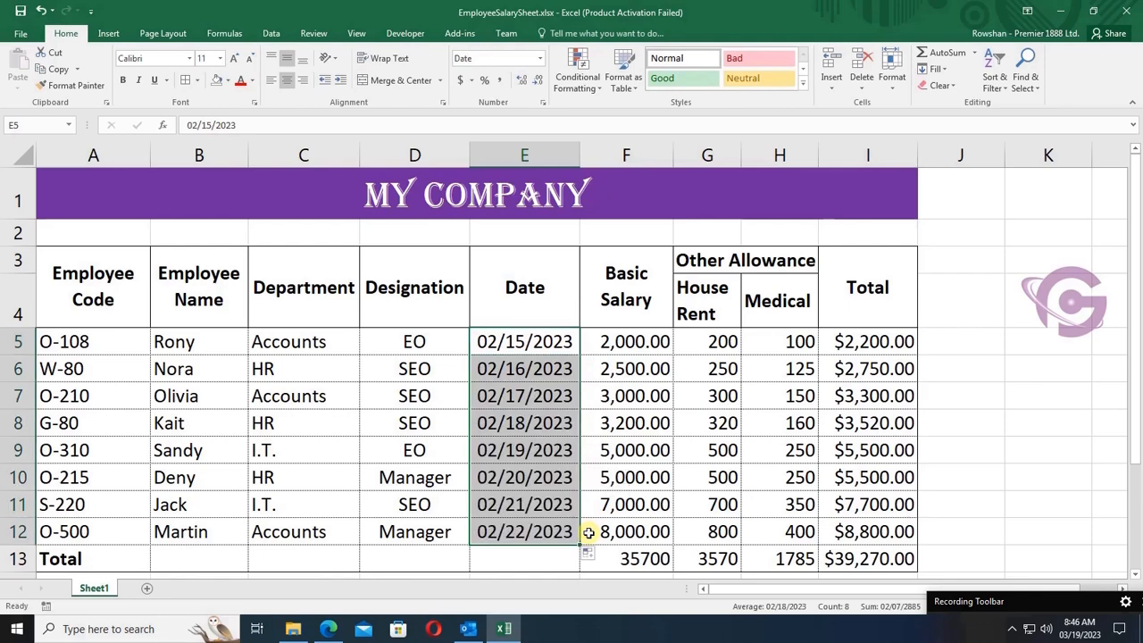
{"action": "left_click", "coordinate": [527, 450]}
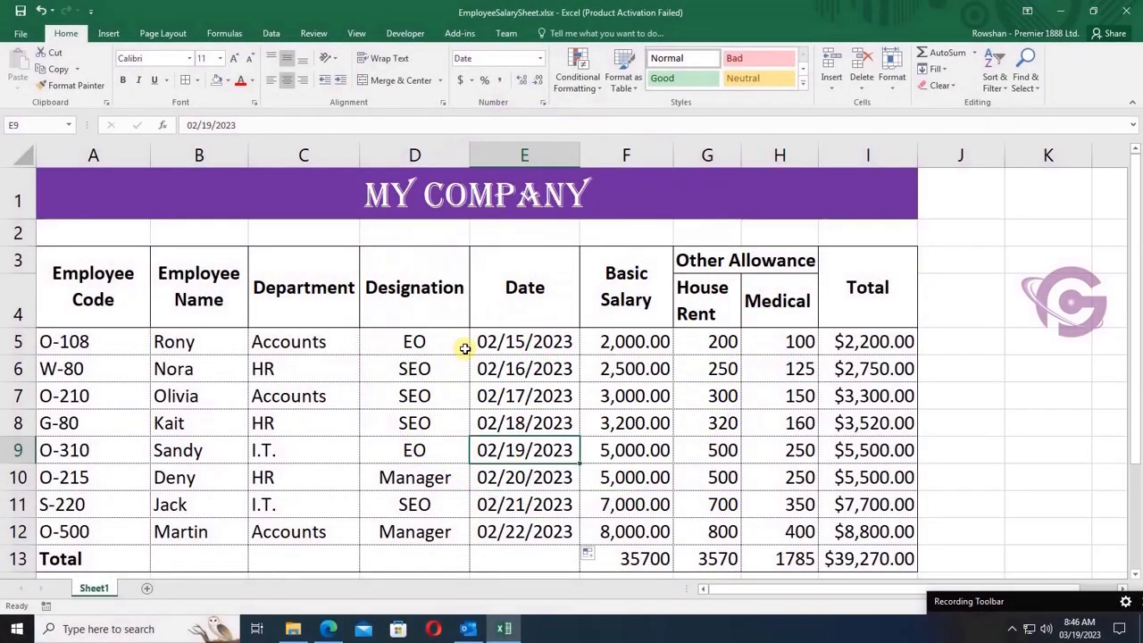
Format the dates in E5:E7 with the "March 14, 2012" date type and auto-fit column E's width
{"action": "left_click_drag", "start_coordinate": [551, 341], "coordinate": [520, 417]}
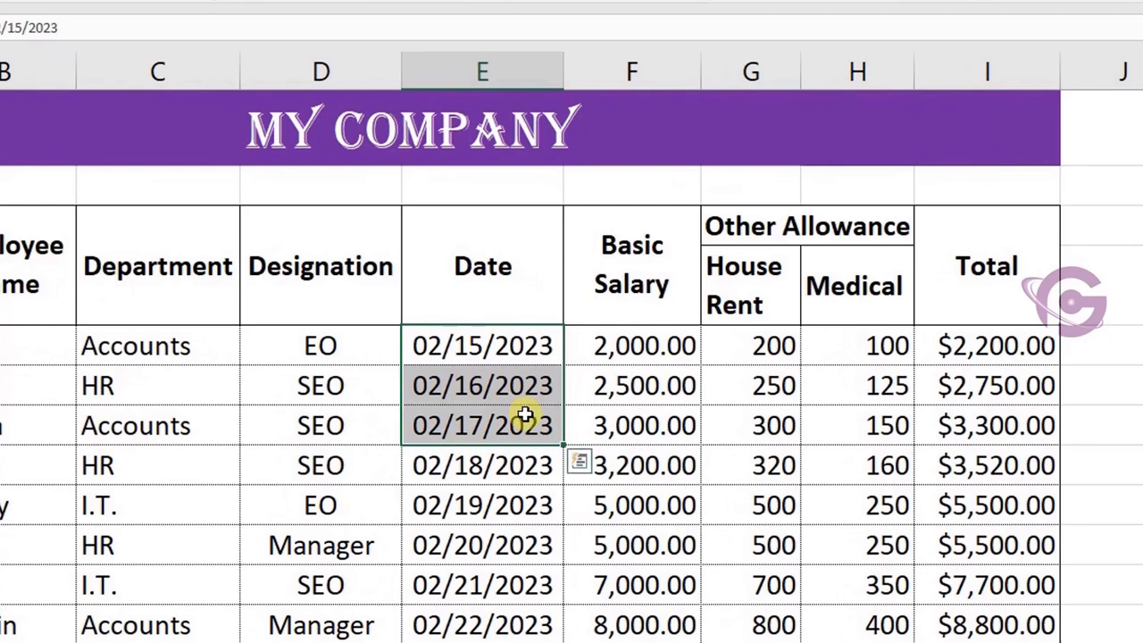
{"action": "right_click", "coordinate": [520, 416]}
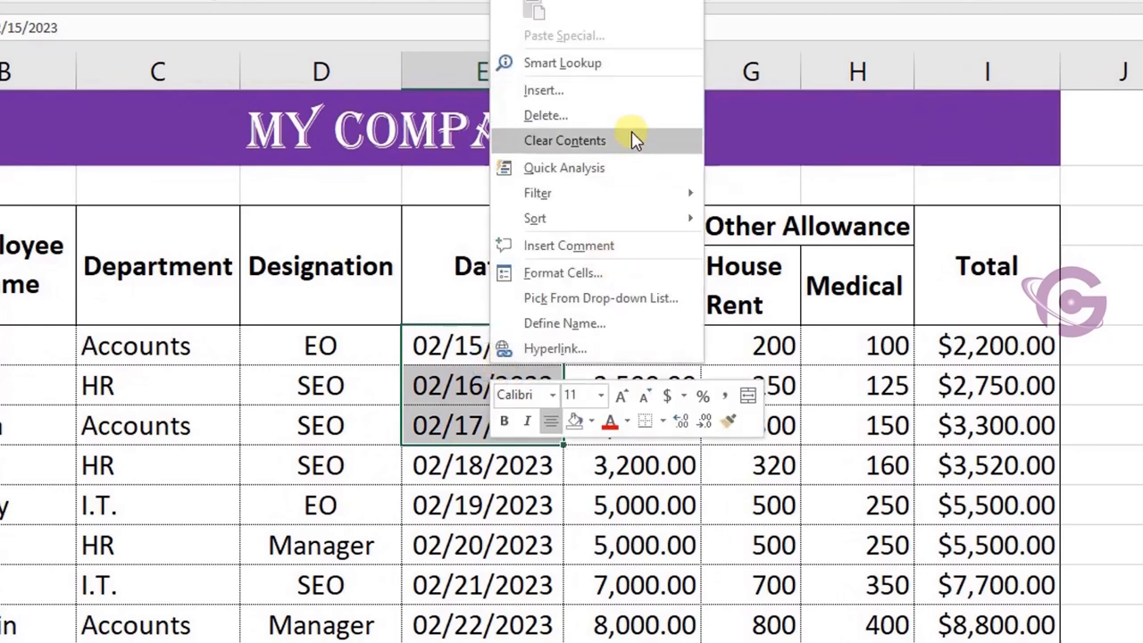
{"action": "left_click", "coordinate": [591, 278]}
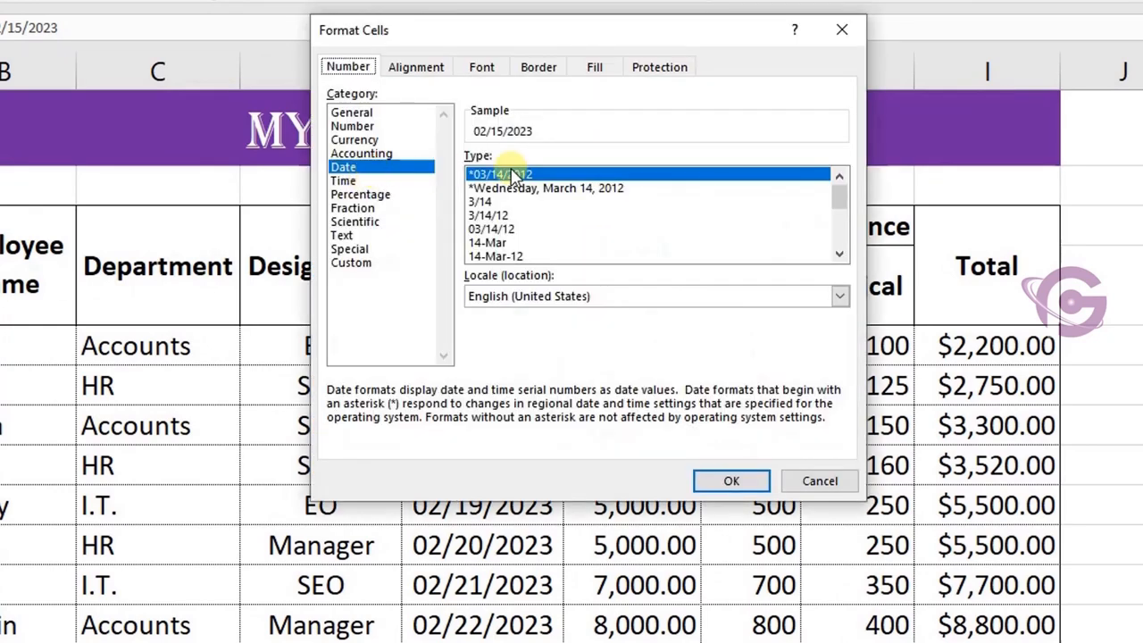
{"action": "scroll", "coordinate": [511, 219], "scroll_direction": "down", "scroll_amount": 4}
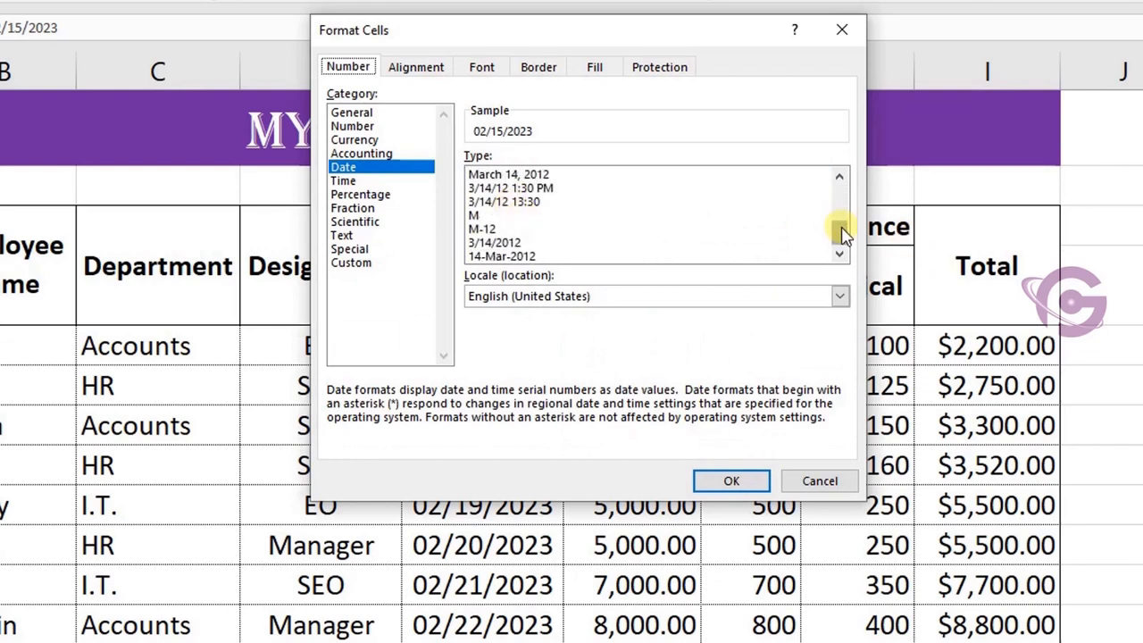
{"action": "mouse_move", "coordinate": [843, 232]}
{"action": "left_mouse_down"}
{"action": "mouse_move", "coordinate": [839, 178]}
{"action": "mouse_move", "coordinate": [839, 235]}
{"action": "left_mouse_up"}
{"action": "scroll", "coordinate": [482, 228], "scroll_direction": "up", "scroll_amount": 2}
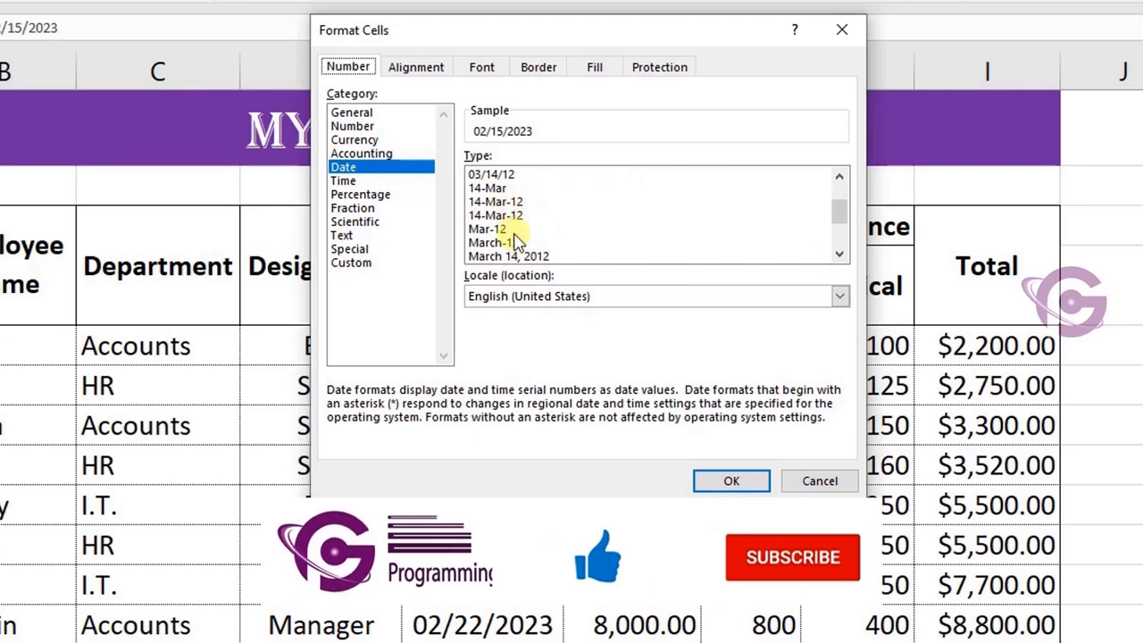
{"action": "left_click", "coordinate": [523, 256]}
{"action": "left_click", "coordinate": [726, 475]}
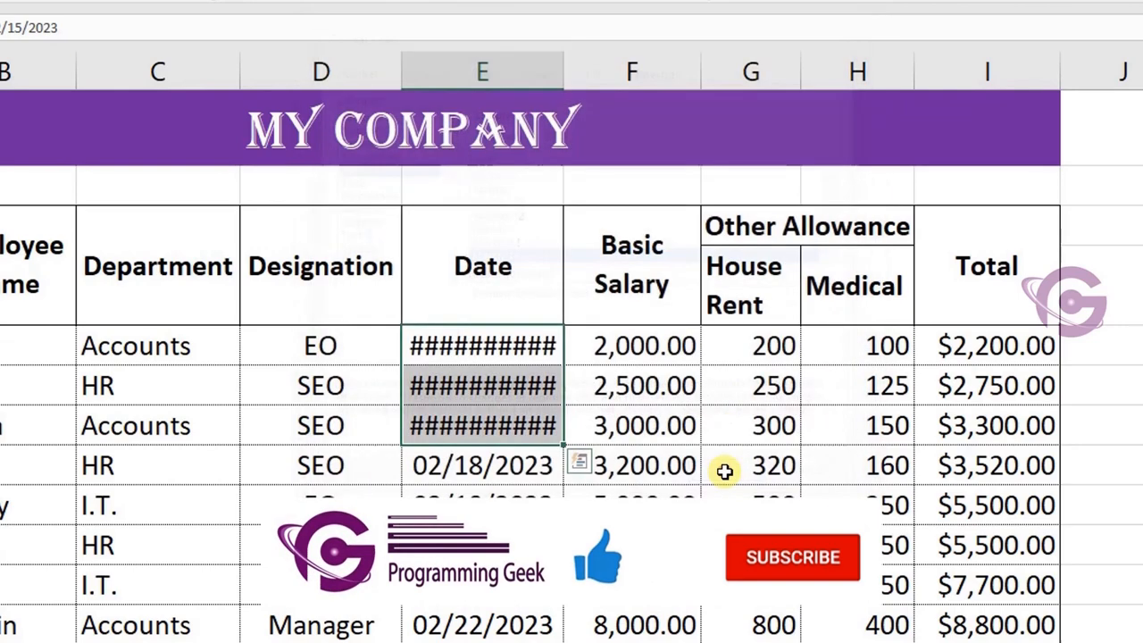
{"action": "double_click", "coordinate": [564, 72]}
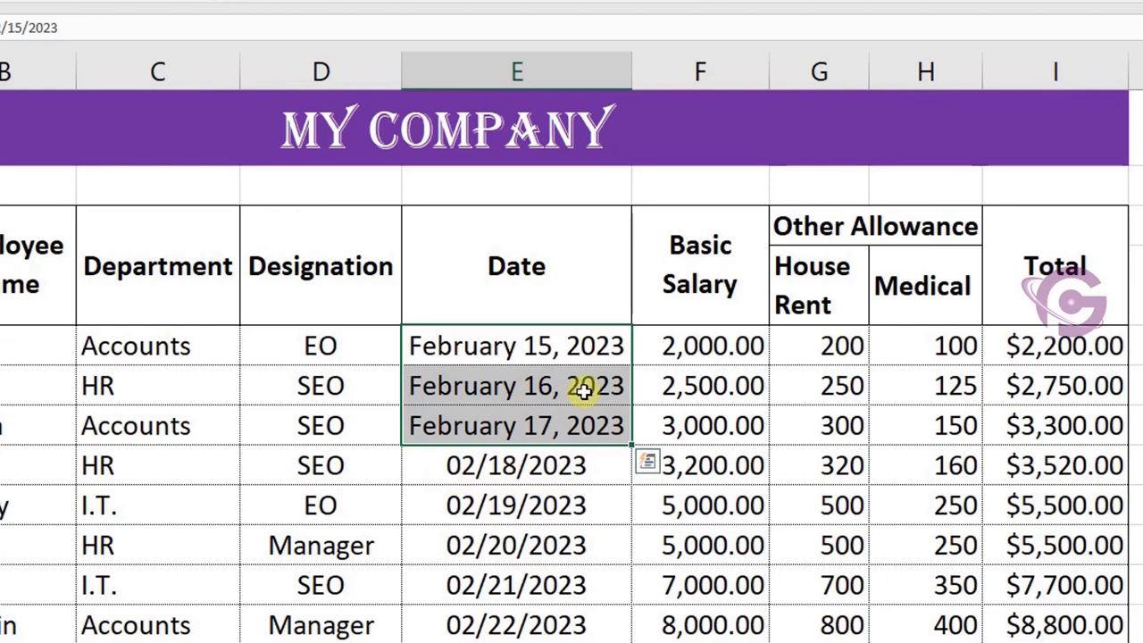
Change the date format of E5:E7 to the "*Wednesday, March 14, 2012" type
{"action": "right_click", "coordinate": [530, 365]}
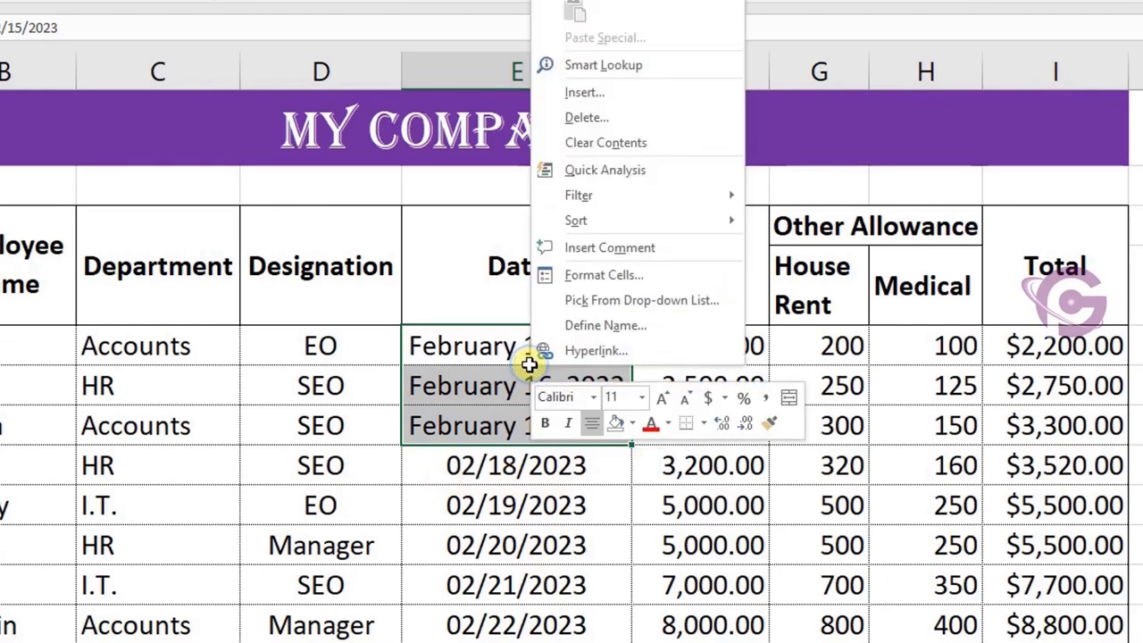
{"action": "left_click", "coordinate": [612, 274]}
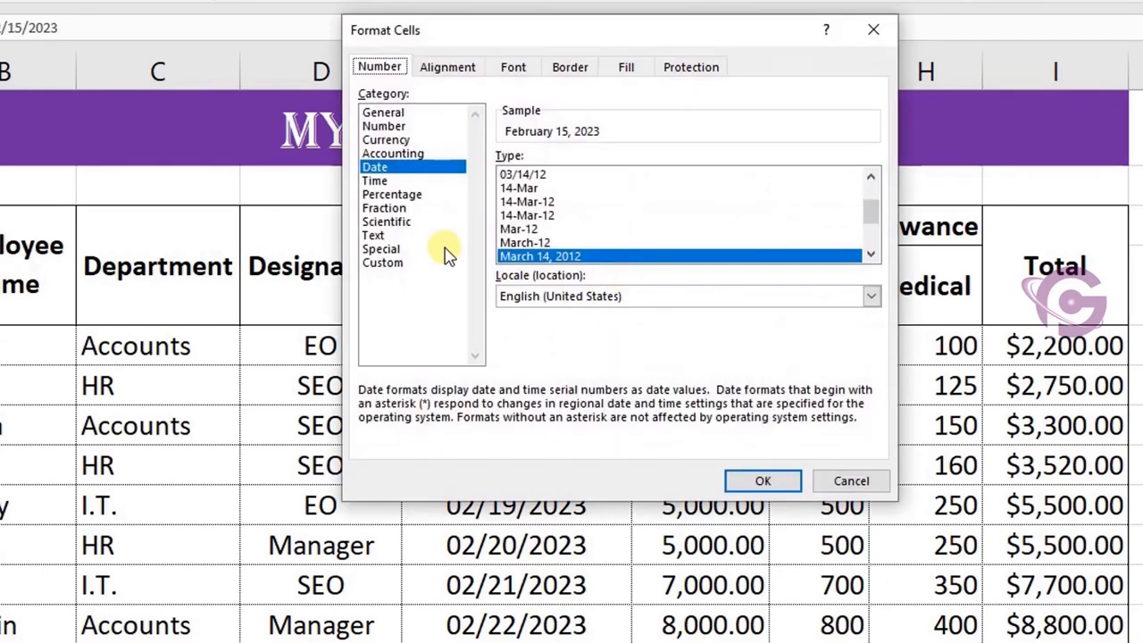
{"action": "scroll", "coordinate": [552, 241], "scroll_direction": "up", "scroll_amount": 2}
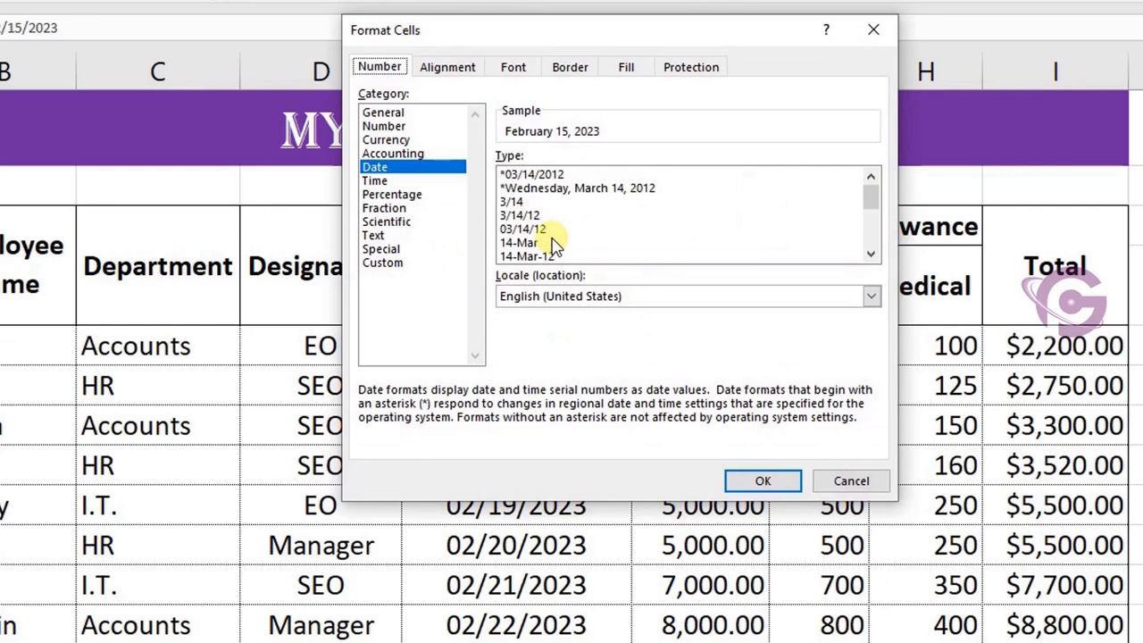
{"action": "left_click", "coordinate": [566, 187]}
{"action": "left_click", "coordinate": [761, 482]}
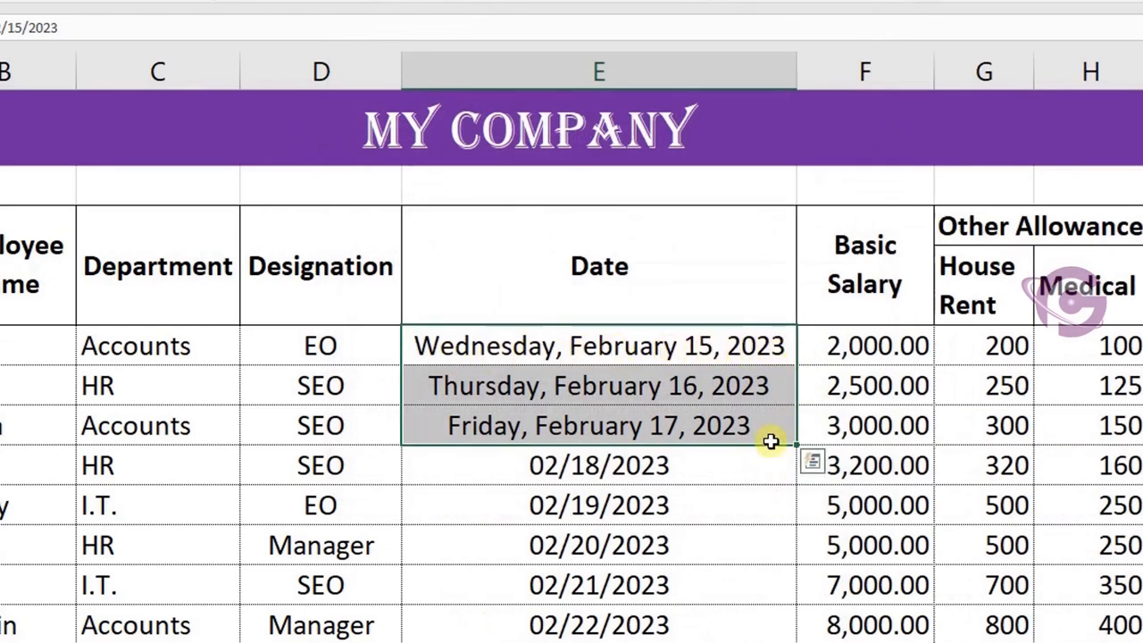
Change the date format of E5:E7 to the "3/14/12 1:30 PM" date and time type
{"action": "right_click", "coordinate": [616, 391]}
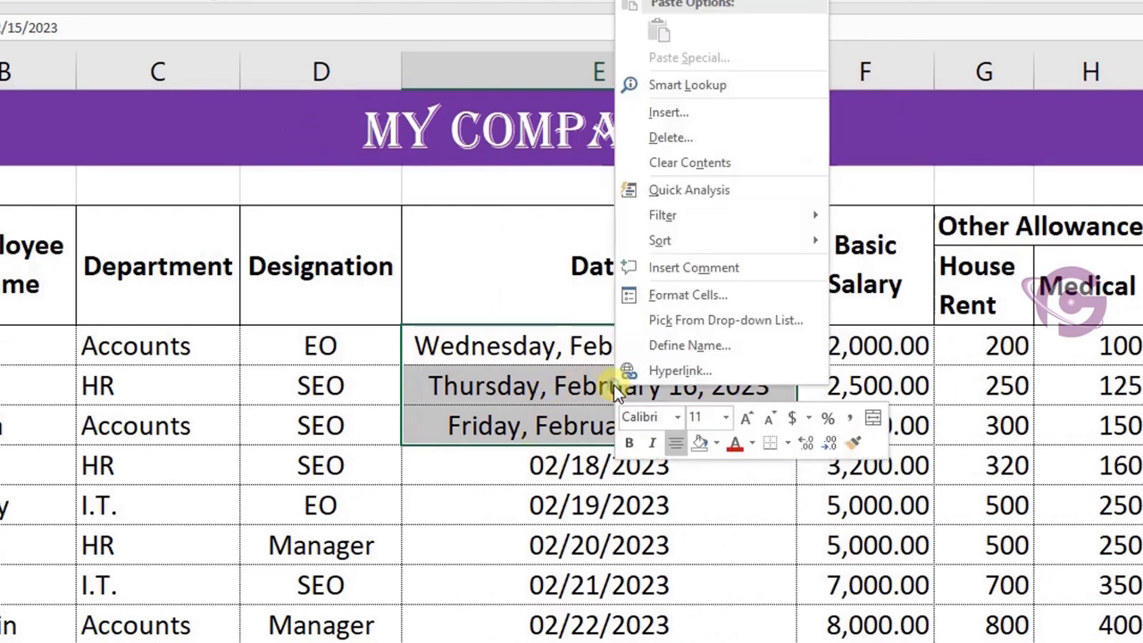
{"action": "left_click", "coordinate": [682, 296]}
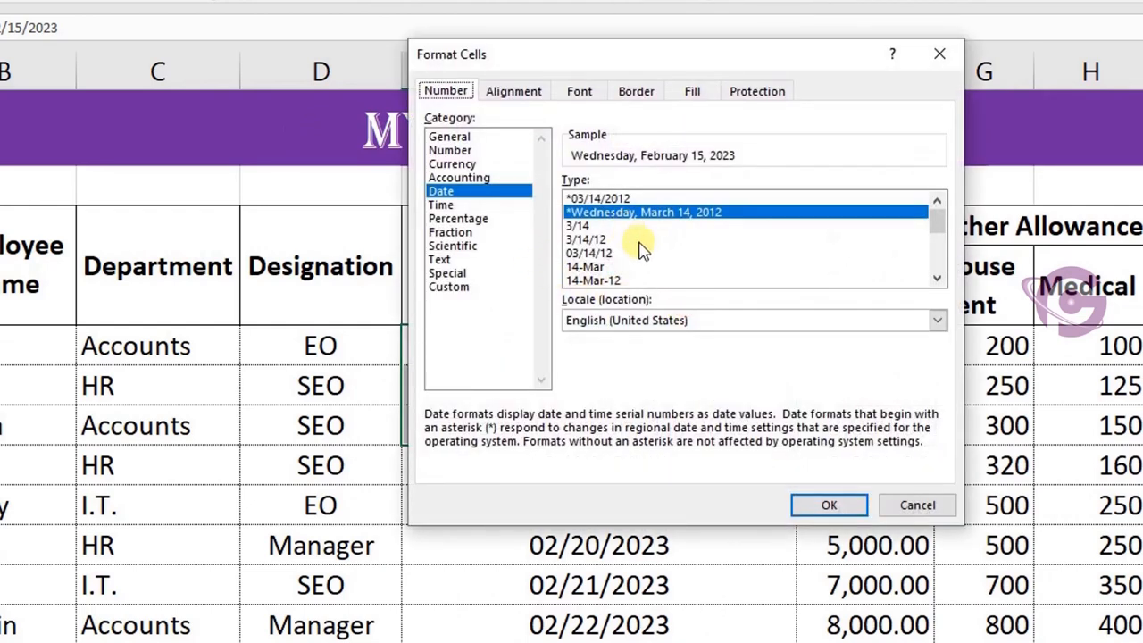
{"action": "scroll", "coordinate": [637, 259], "scroll_direction": "down", "scroll_amount": 2}
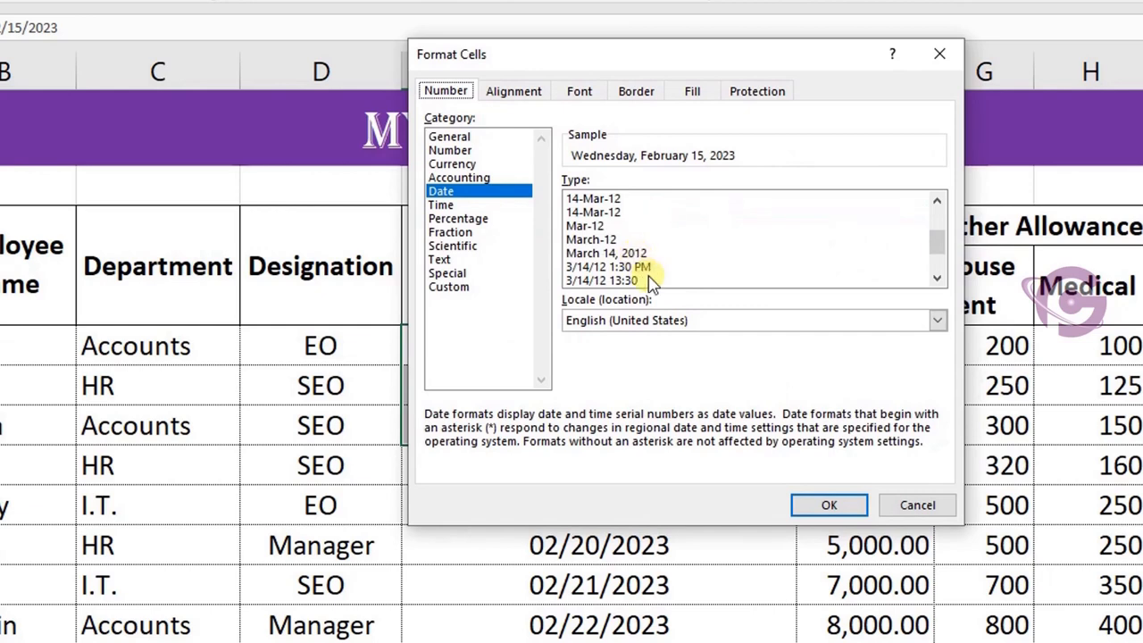
{"action": "left_click", "coordinate": [638, 266]}
{"action": "left_click", "coordinate": [829, 505]}
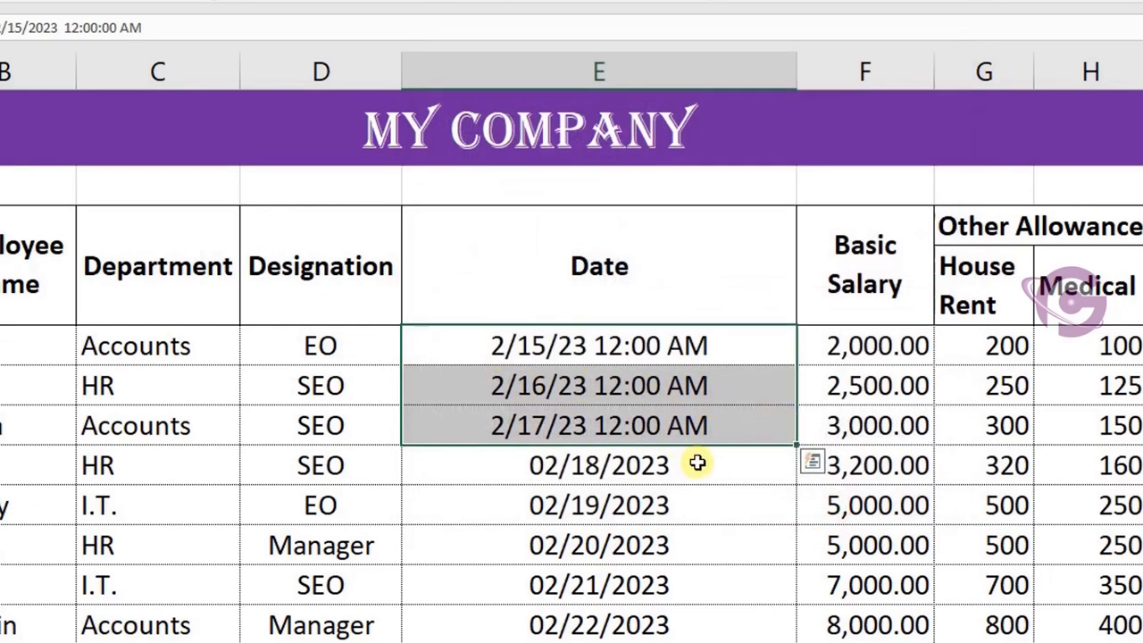
Set the date format of E5:E7 to the "*03/14/2012" type and auto-fit column E's width
{"action": "right_click", "coordinate": [619, 375]}
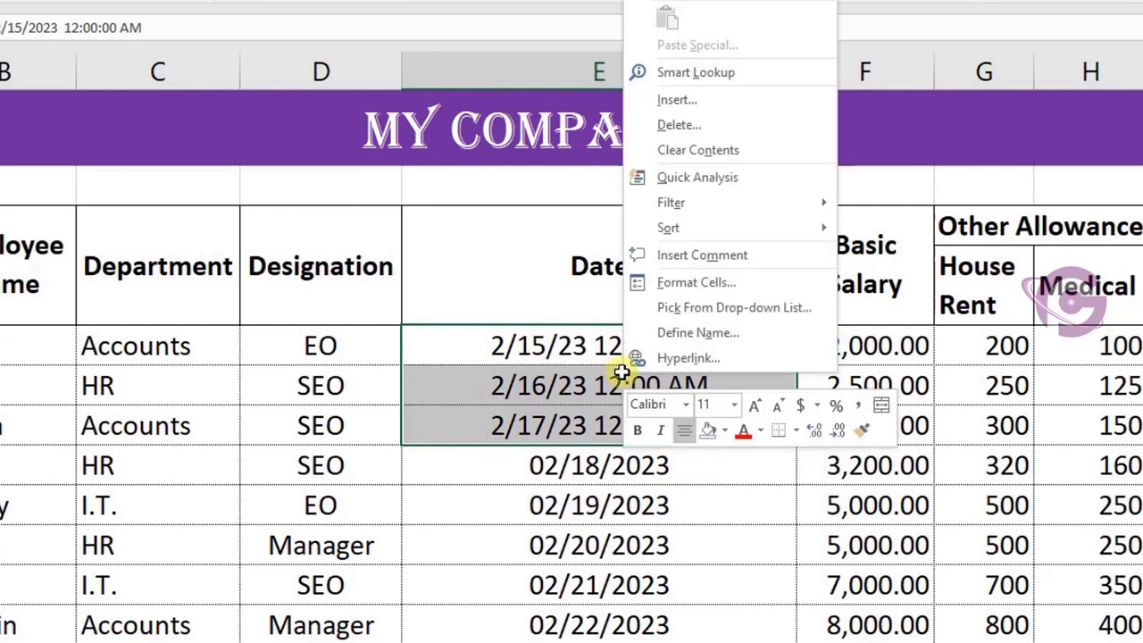
{"action": "left_click", "coordinate": [696, 282]}
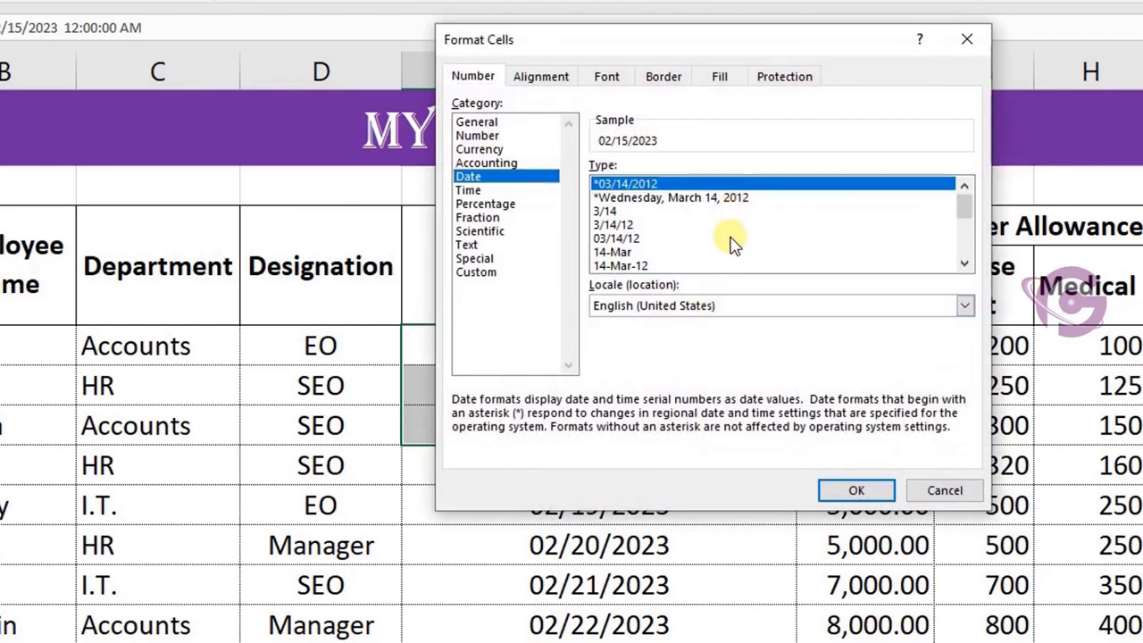
{"action": "left_click", "coordinate": [732, 238]}
{"action": "left_click", "coordinate": [649, 185]}
{"action": "left_click", "coordinate": [852, 489]}
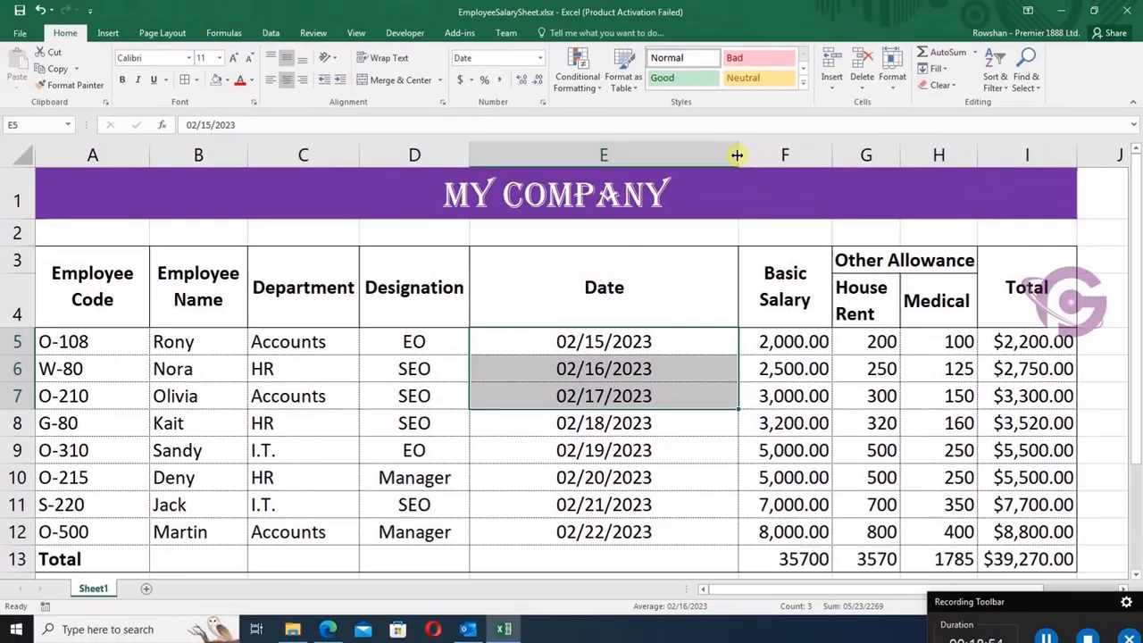
{"action": "double_click", "coordinate": [796, 72]}
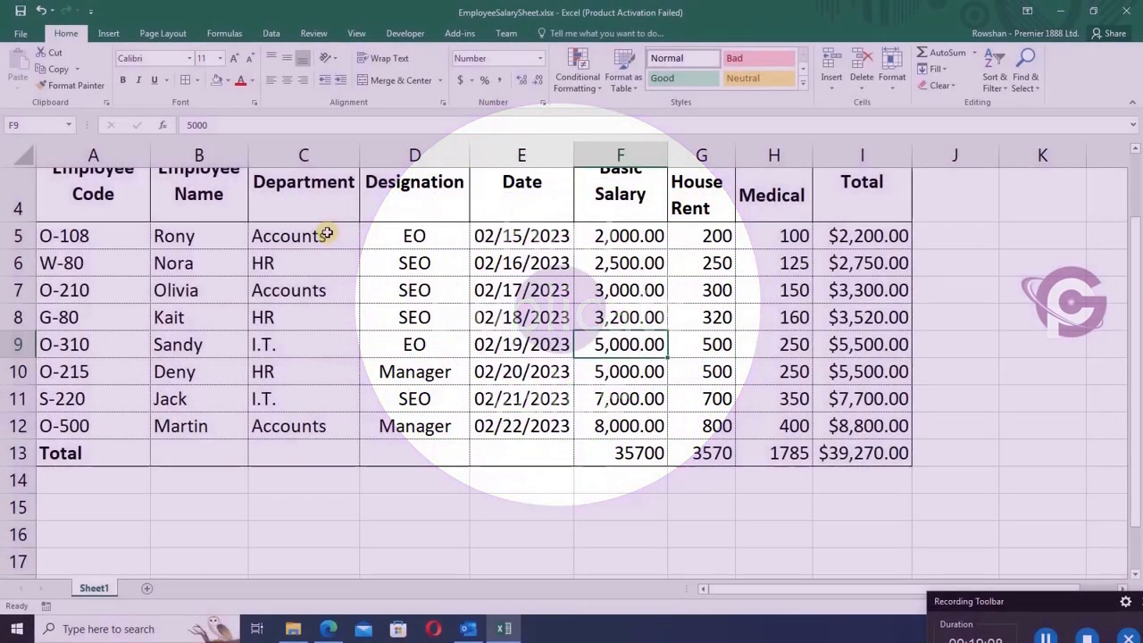
{"action": "left_click", "coordinate": [329, 236]}
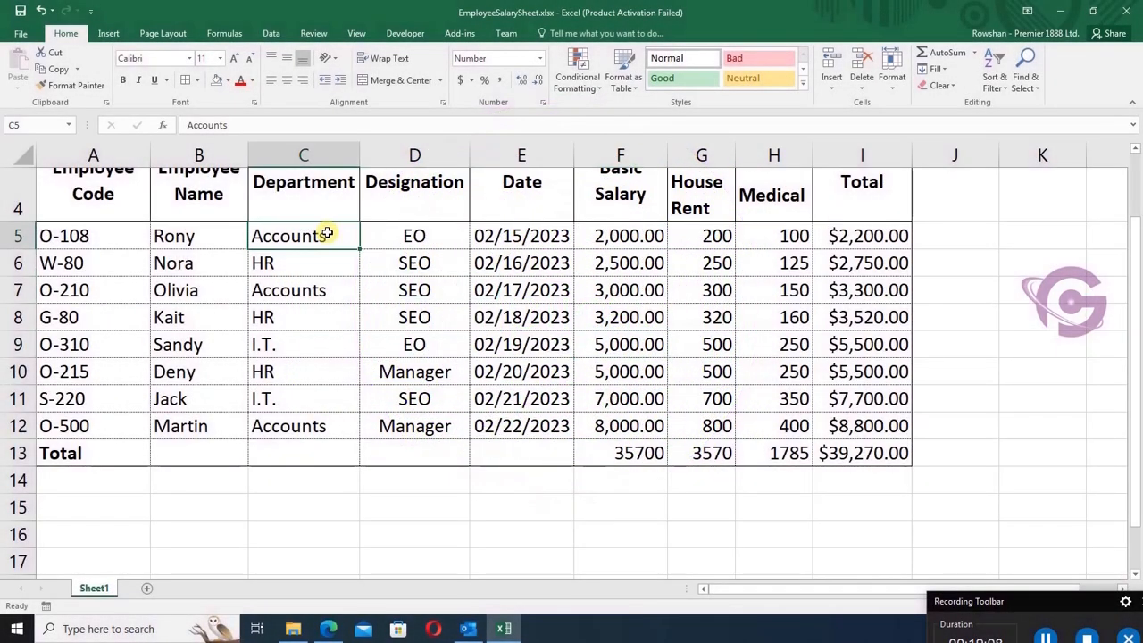
{"action": "key", "text": "Down"}
{"action": "key", "text": "Right"}
Insert a new row above row 12 and paste a copy of the employee record A7:I7 into it
{"action": "right_click", "coordinate": [17, 426]}
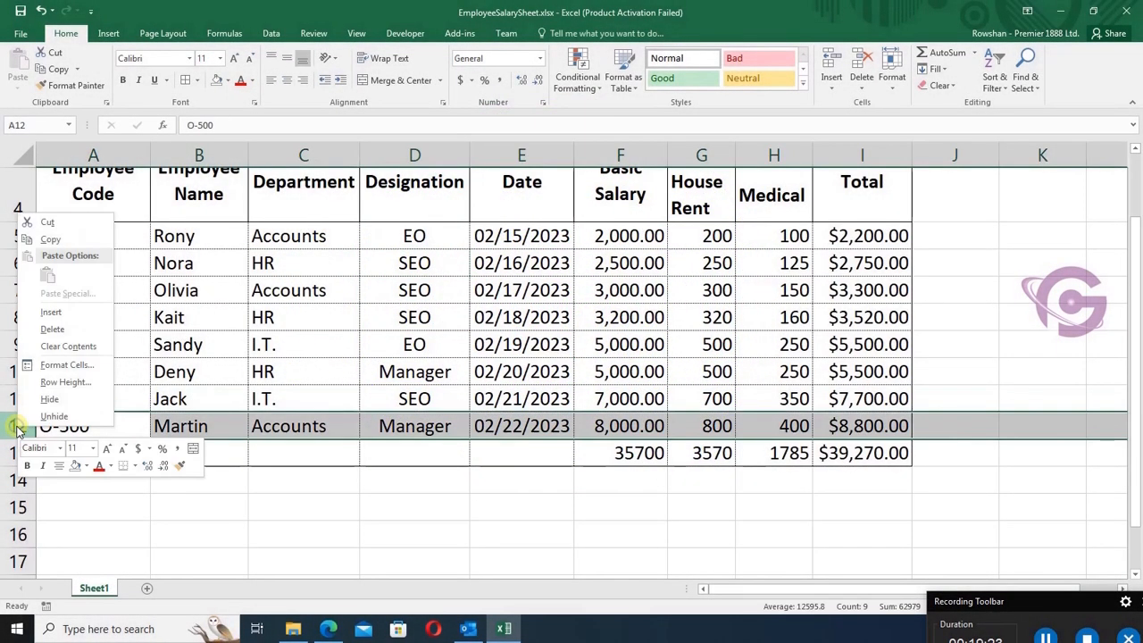
{"action": "left_click", "coordinate": [72, 315]}
{"action": "left_click", "coordinate": [63, 287]}
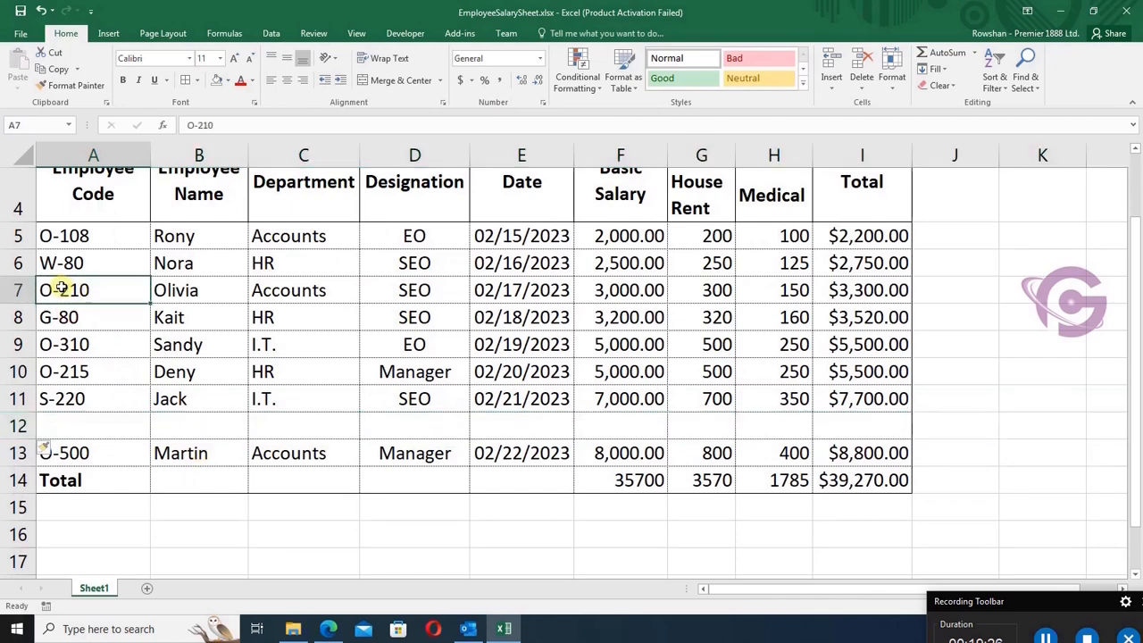
{"action": "left_click_drag", "start_coordinate": [791, 290], "coordinate": [860, 290]}
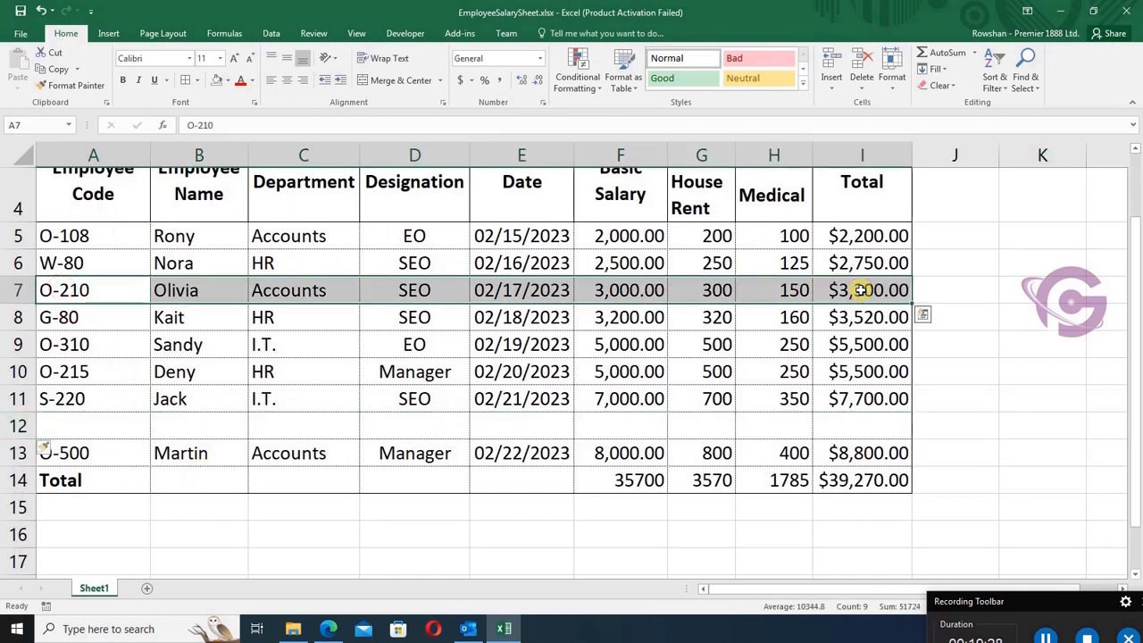
{"action": "key", "text": "ctrl+c"}
{"action": "left_click", "coordinate": [99, 424]}
{"action": "key", "text": "Return"}
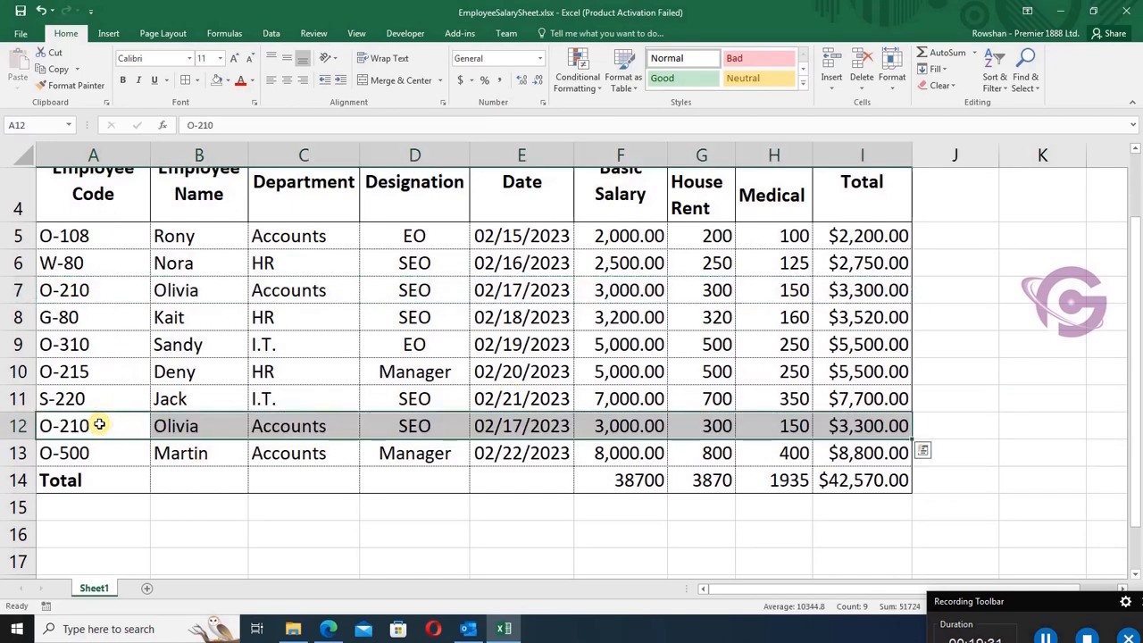
{"action": "left_click", "coordinate": [438, 478]}
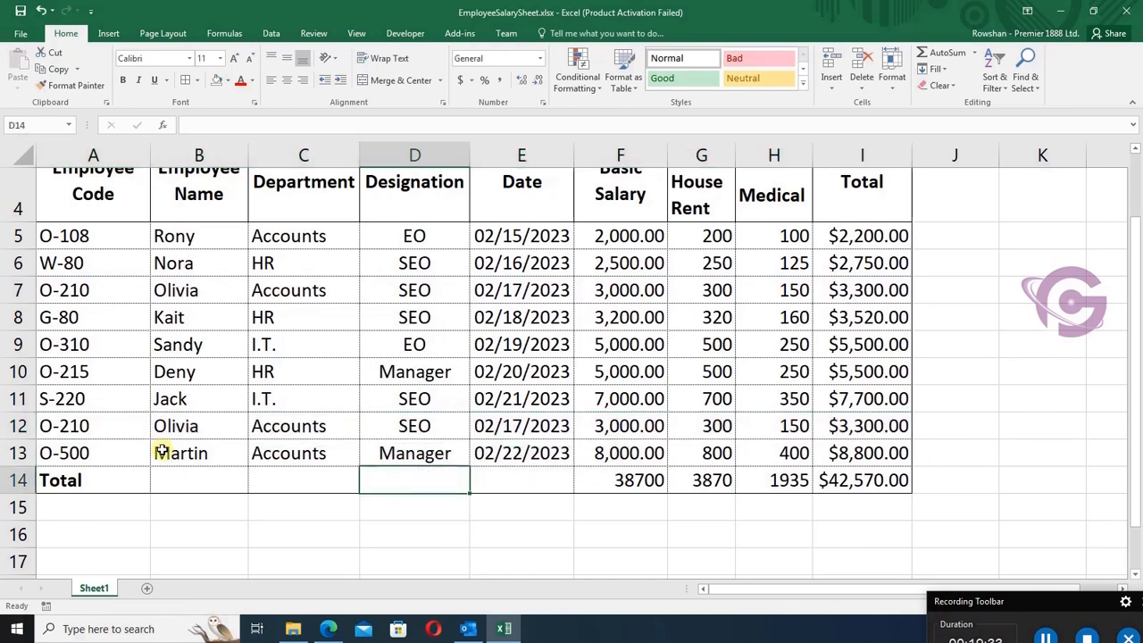
Highlight duplicate values in the employee names B5:B13 with Light Red Fill with Dark Red Text
{"action": "left_click", "coordinate": [194, 294]}
{"action": "left_click", "coordinate": [187, 426]}
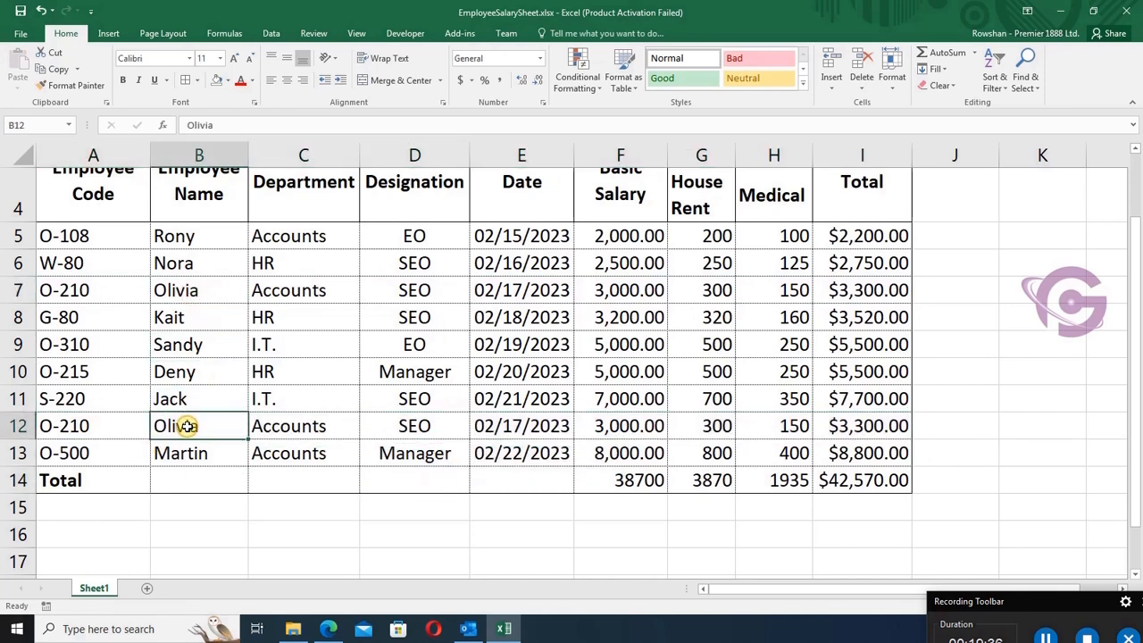
{"action": "left_click", "coordinate": [87, 286]}
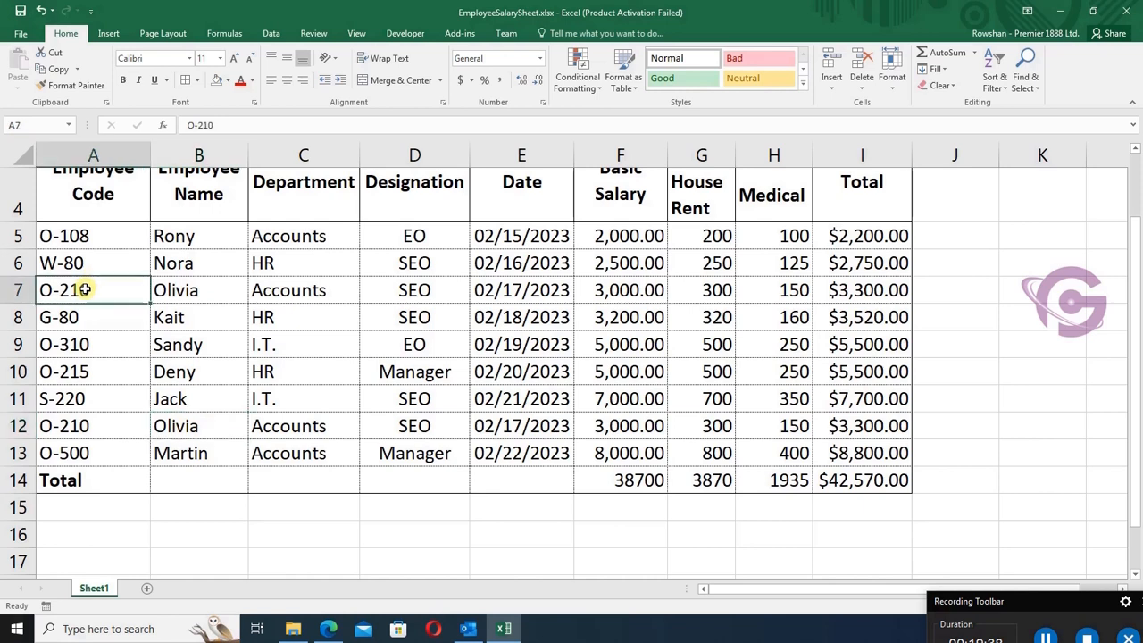
{"action": "left_click", "coordinate": [85, 423]}
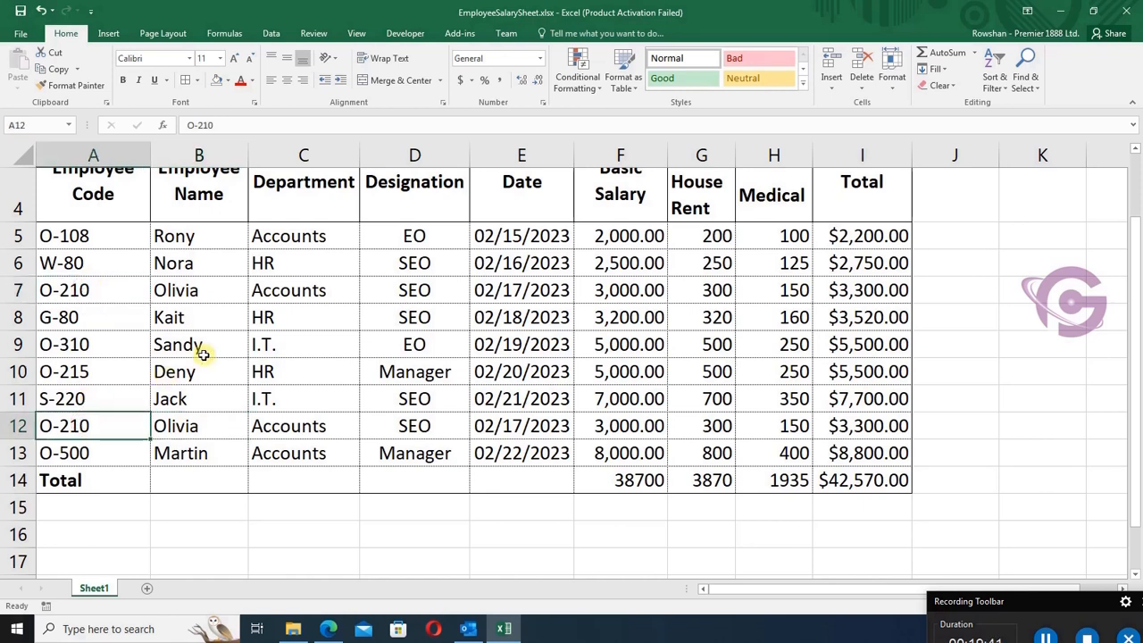
{"action": "left_click_drag", "start_coordinate": [203, 235], "coordinate": [209, 445]}
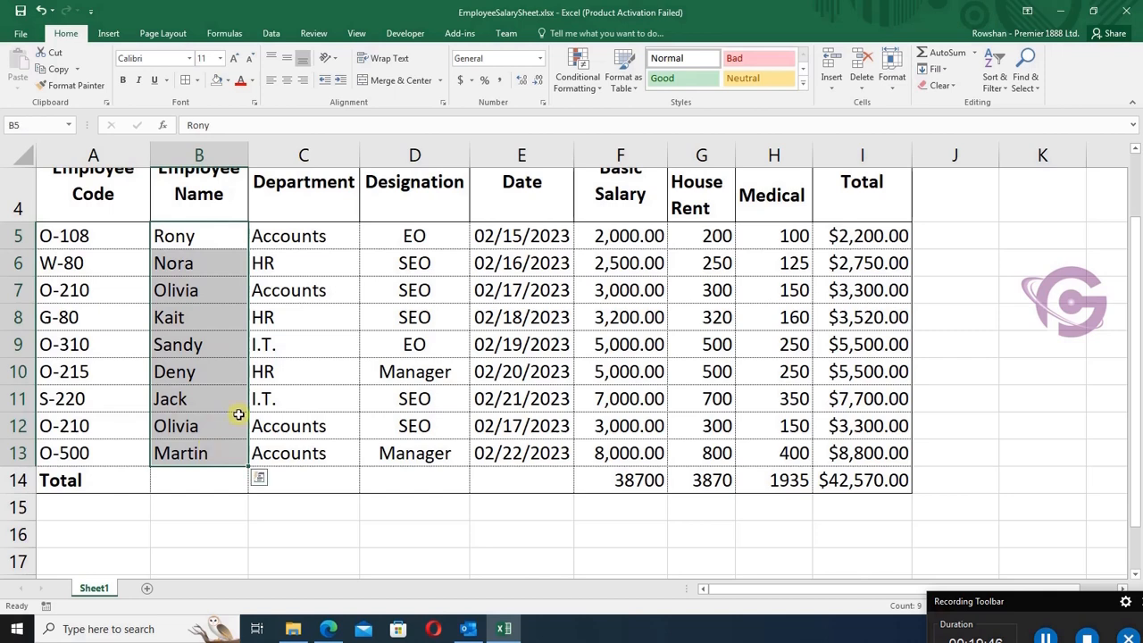
{"action": "left_click", "coordinate": [593, 89]}
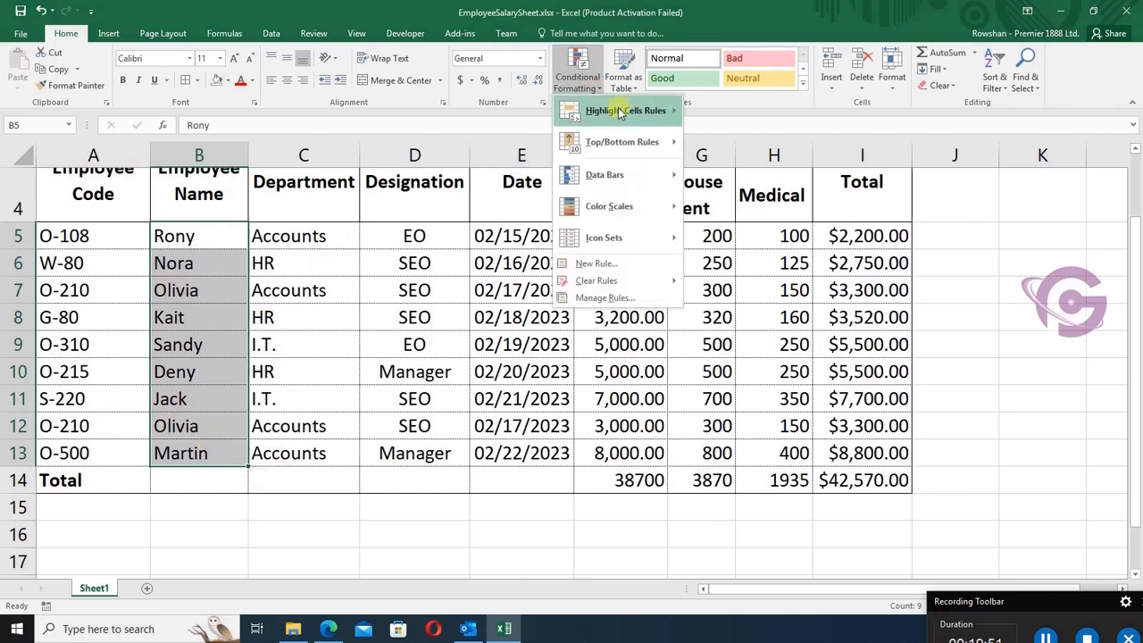
{"action": "mouse_move", "coordinate": [619, 111]}
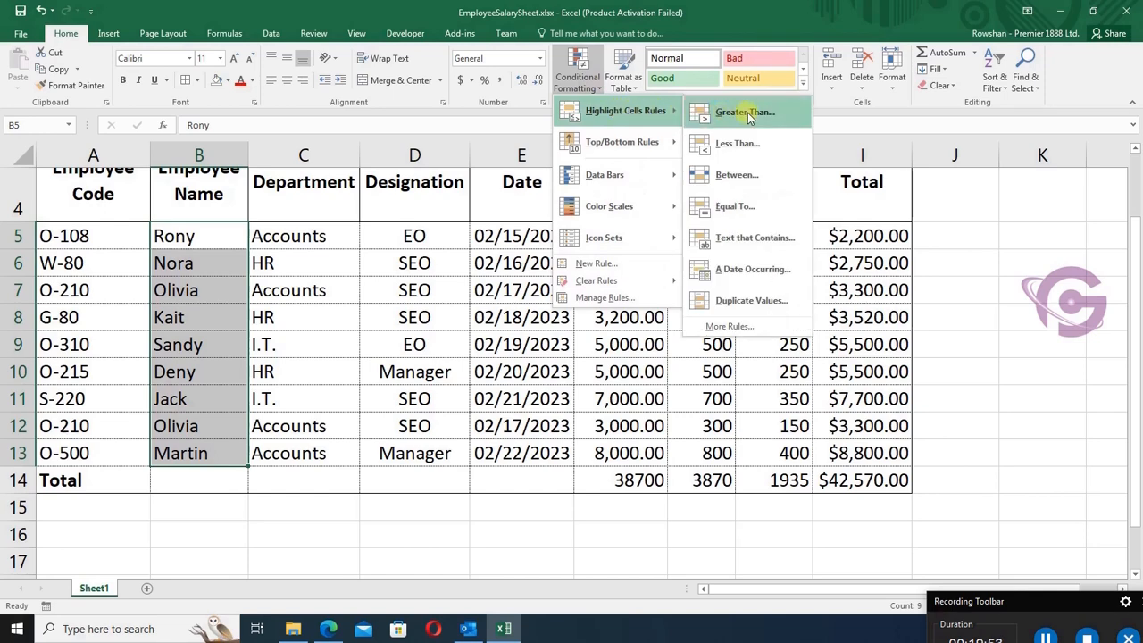
{"action": "left_click", "coordinate": [752, 301]}
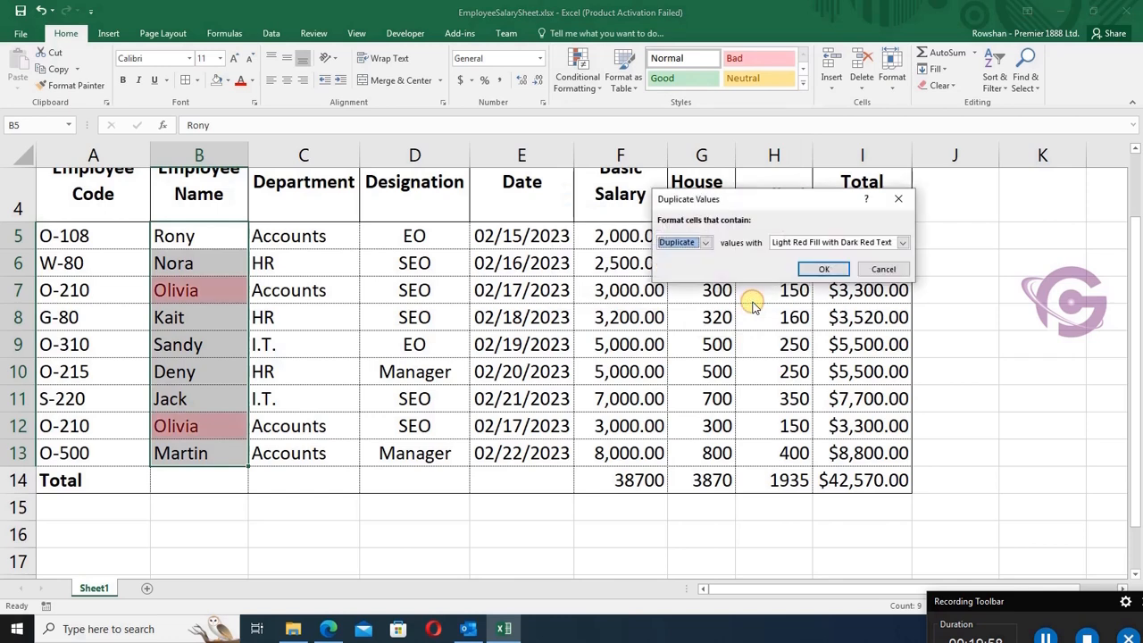
{"action": "left_click", "coordinate": [822, 269]}
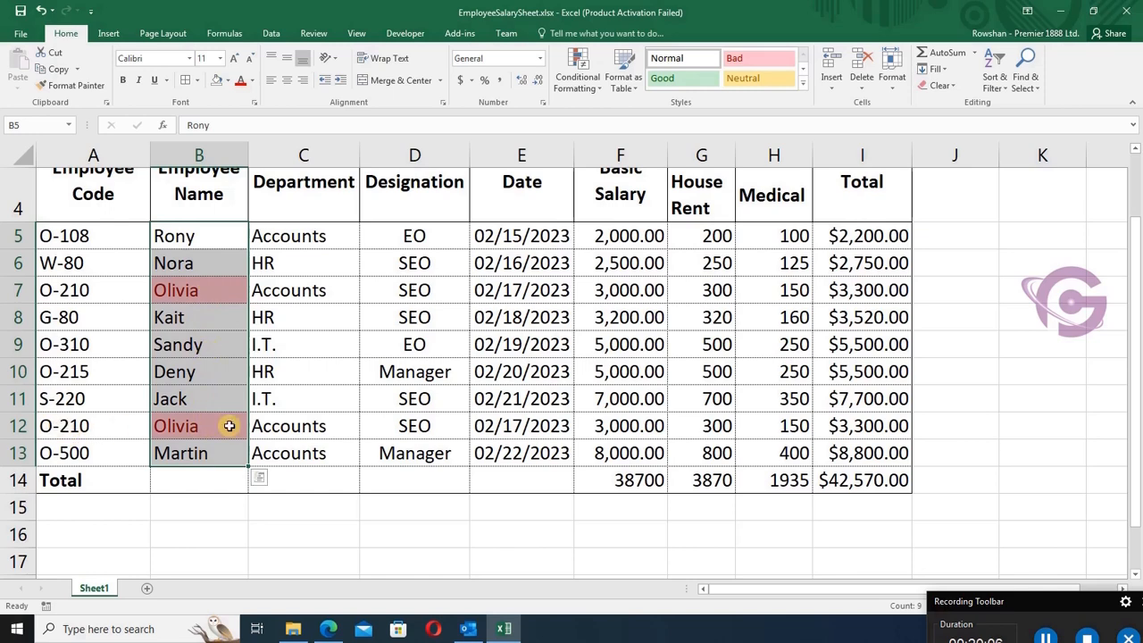
{"action": "left_click", "coordinate": [793, 297]}
Set up an Equal To highlight rule for the Department cells C5:C13 with the comparison value Accounts
{"action": "left_click_drag", "start_coordinate": [302, 236], "coordinate": [316, 444]}
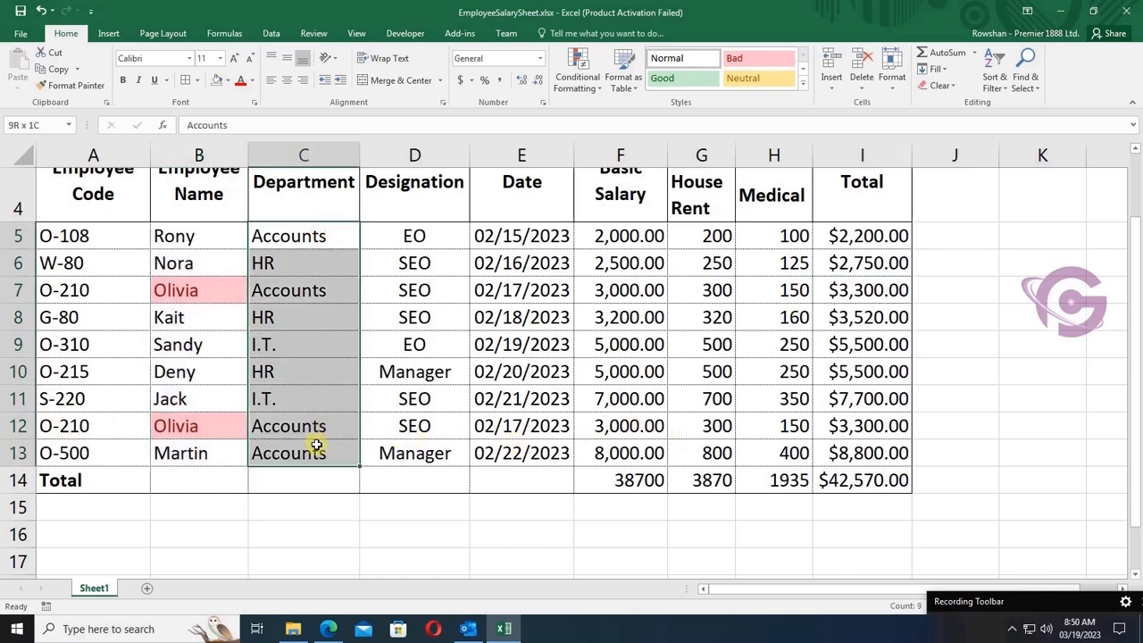
{"action": "left_click", "coordinate": [590, 89]}
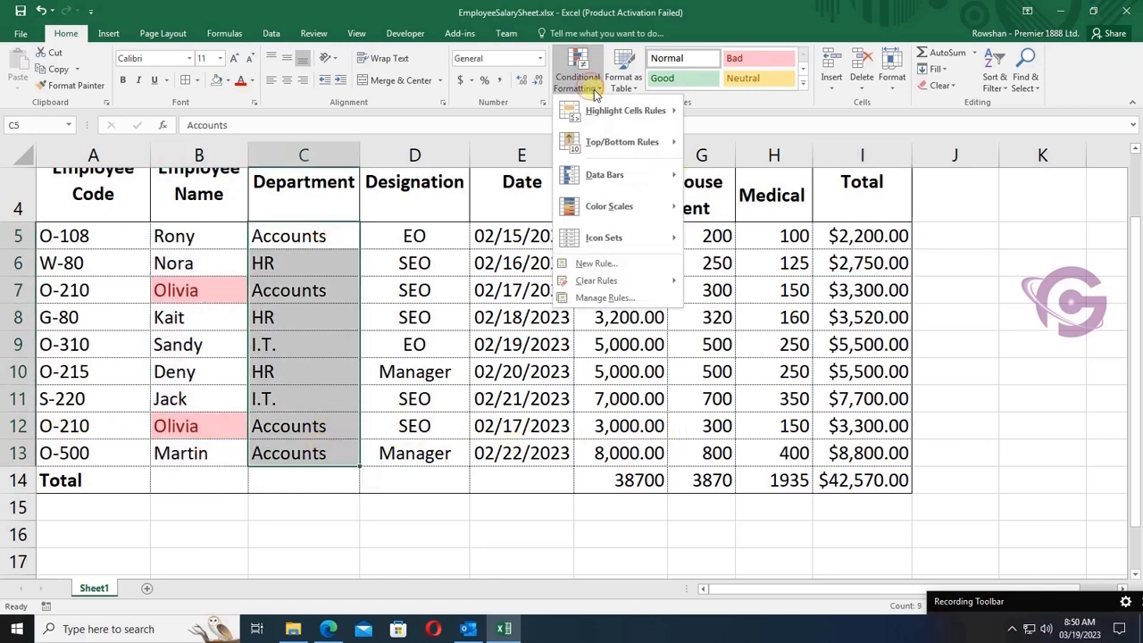
{"action": "mouse_move", "coordinate": [616, 109]}
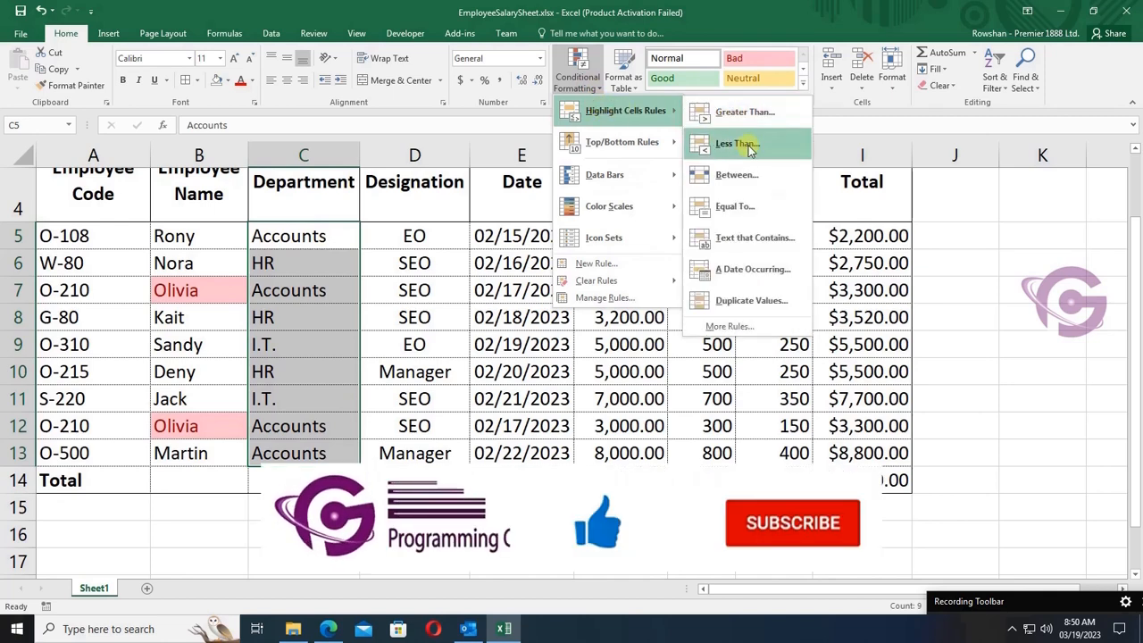
{"action": "left_click", "coordinate": [734, 206]}
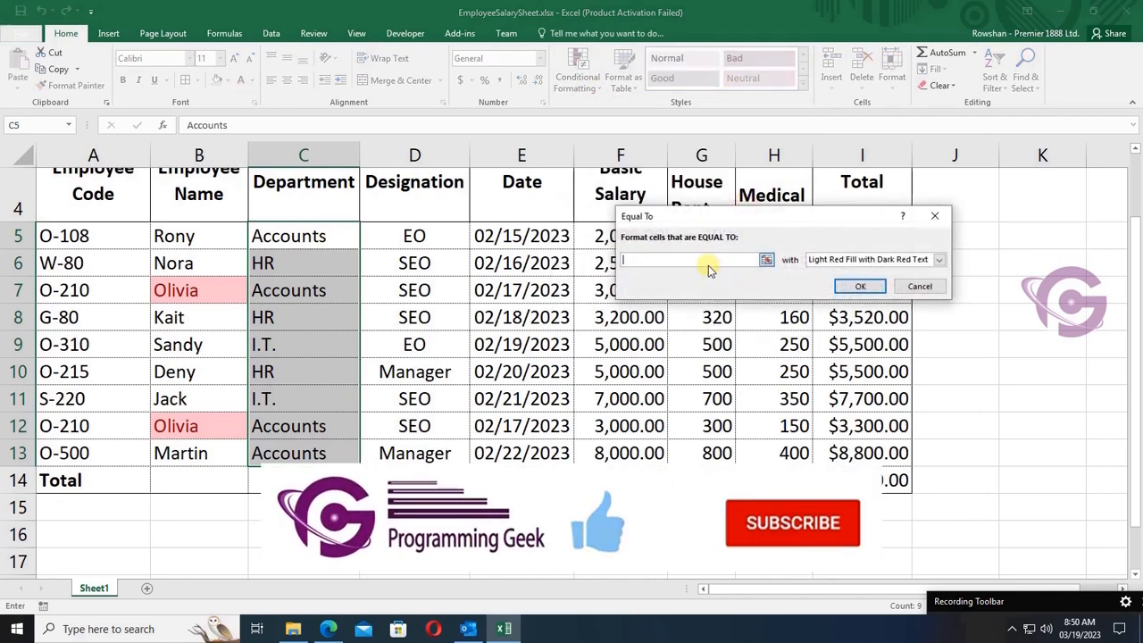
{"action": "type", "text": "Ac"}
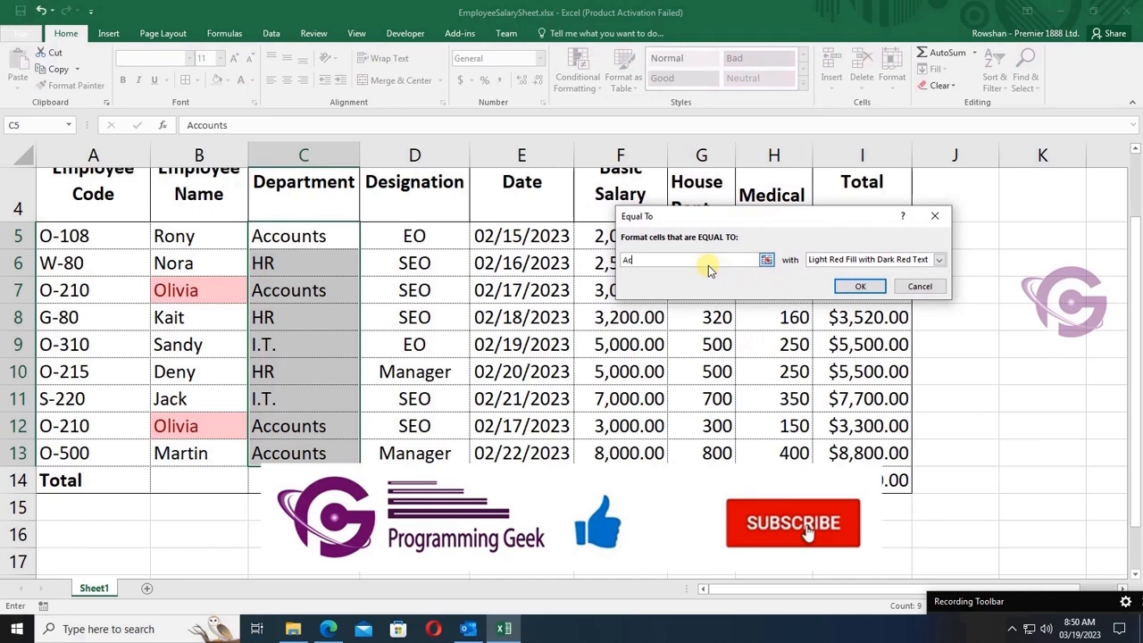
{"action": "type", "text": "counts"}
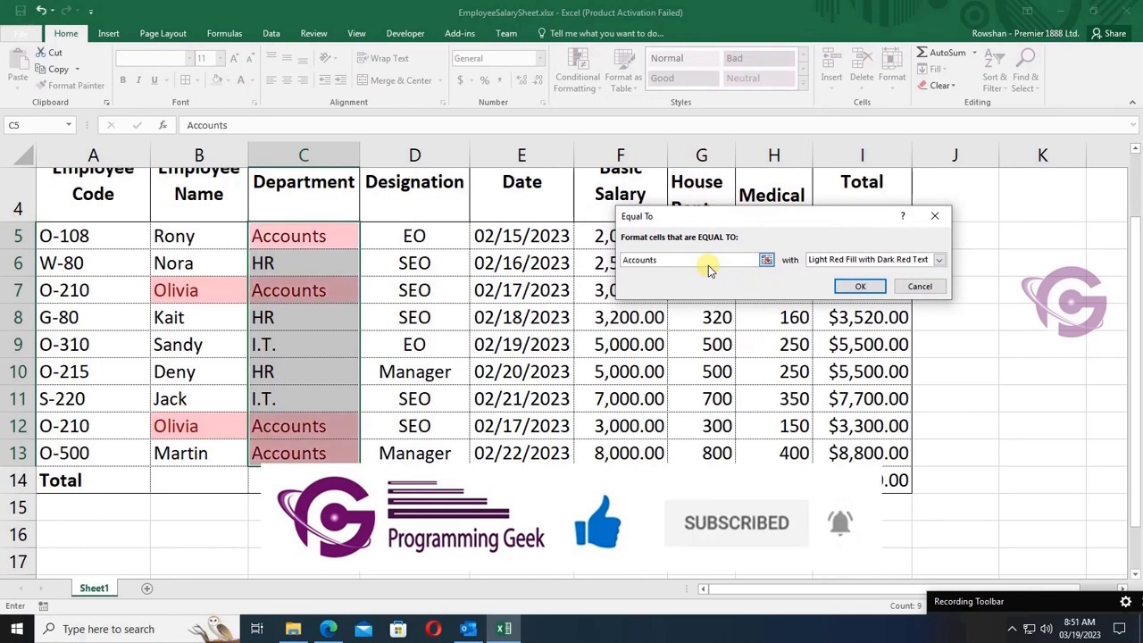
Replace the Equal To rule's comparison value with I.T
{"action": "key", "text": "BackSpace"}
{"action": "key", "text": "BackSpace"}
{"action": "key", "text": "BackSpace"}
{"action": "key", "text": "BackSpace"}
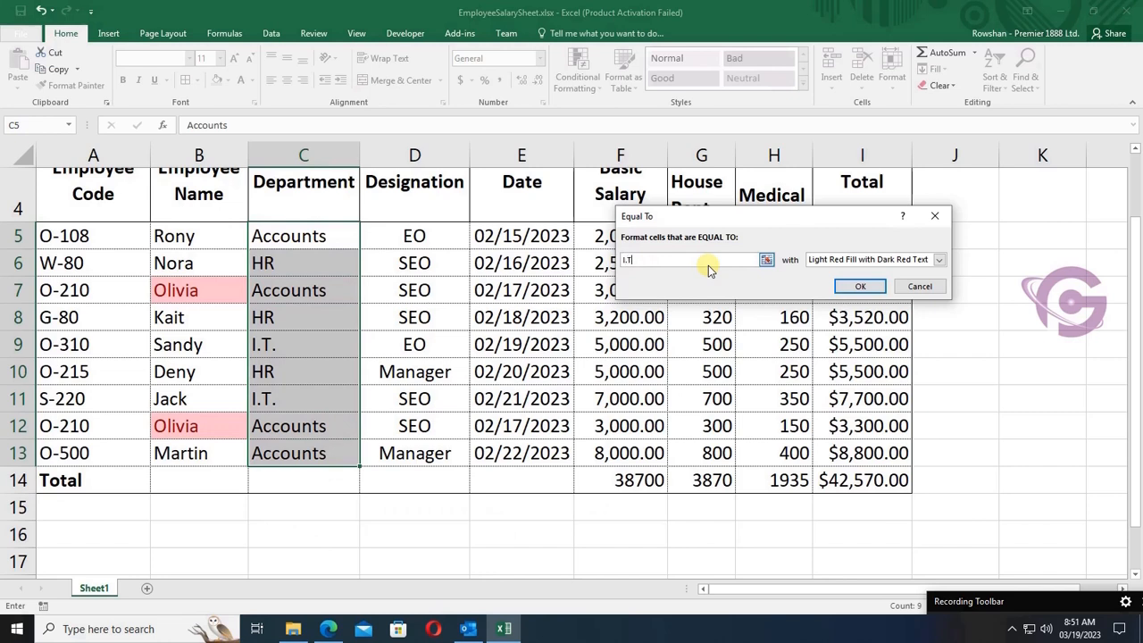
{"action": "type", "text": "I.T."}
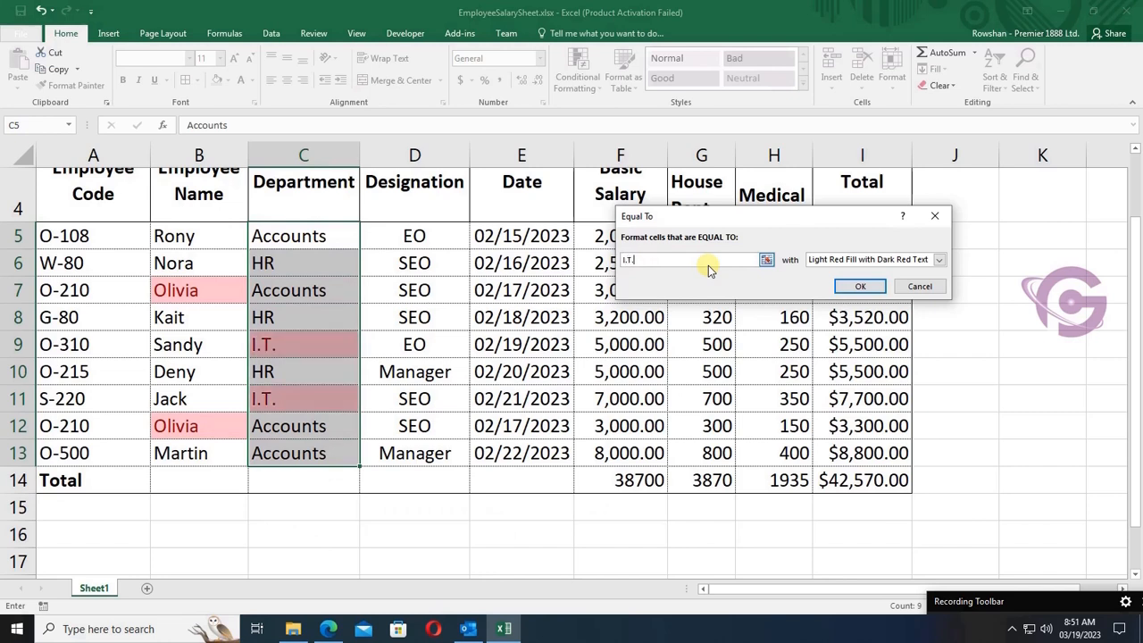
Set the Equal To rule's comparison value to HR and apply it with Light Red Fill with Dark Red Text
{"action": "key", "text": "BackSpace"}
{"action": "key", "text": "BackSpace"}
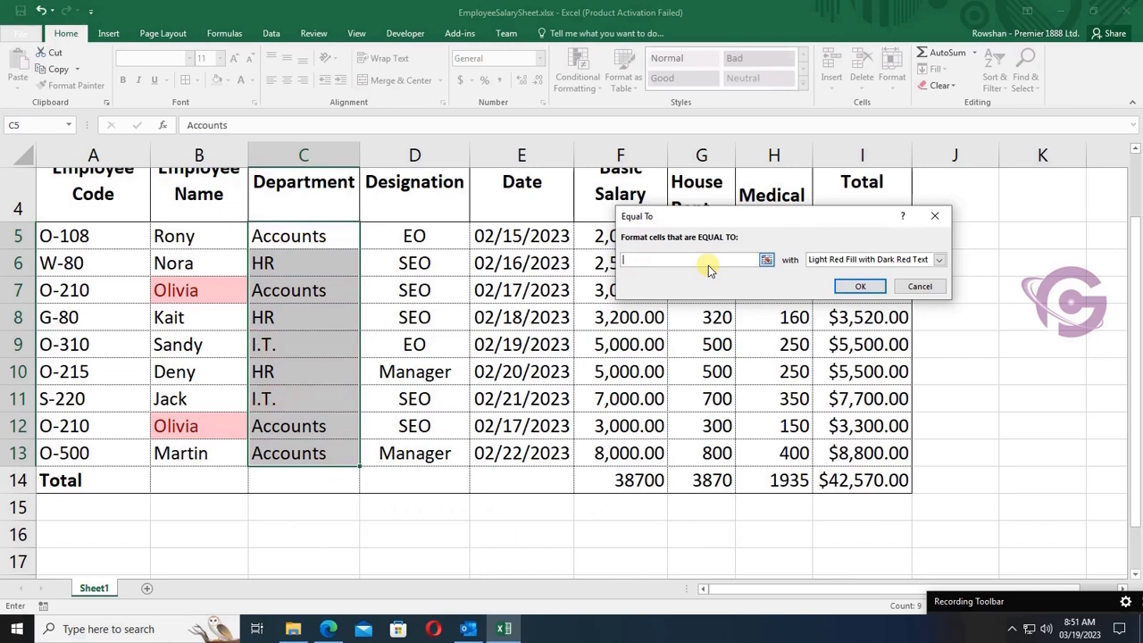
{"action": "type", "text": "HR"}
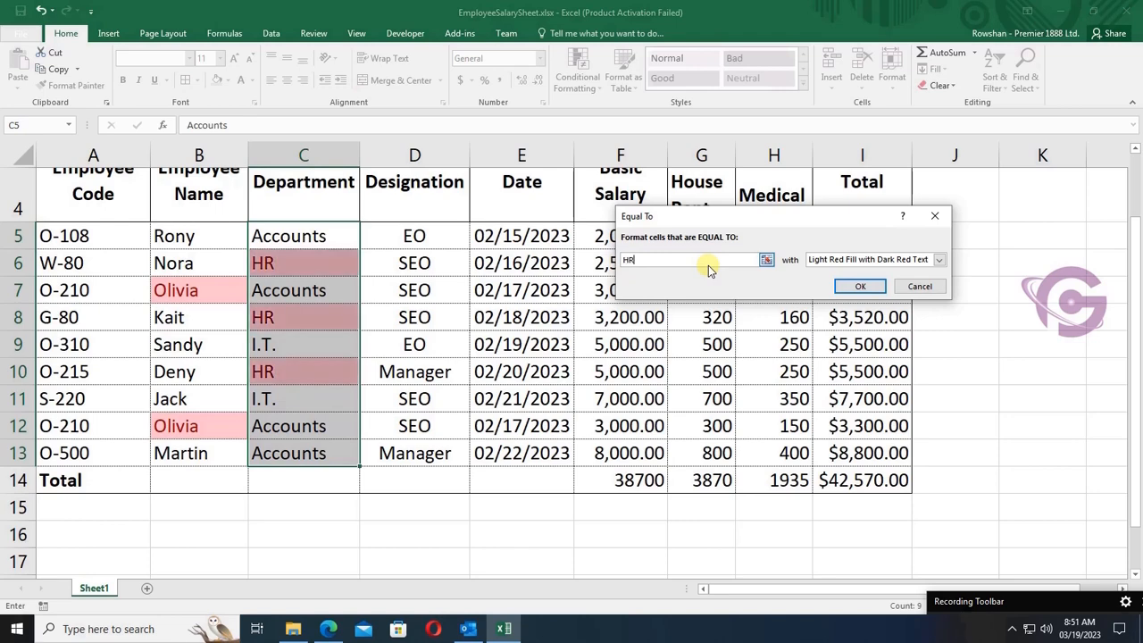
{"action": "key", "text": "Return"}
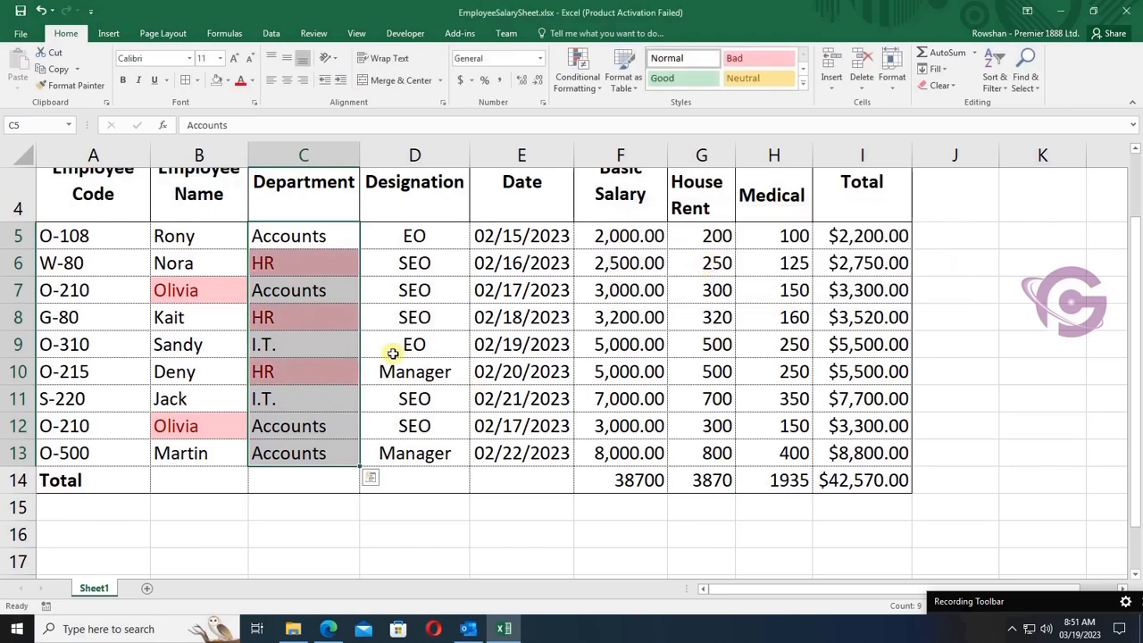
{"action": "left_click", "coordinate": [388, 351]}
Delete the duplicate employee record in row 12
{"action": "left_click", "coordinate": [198, 433]}
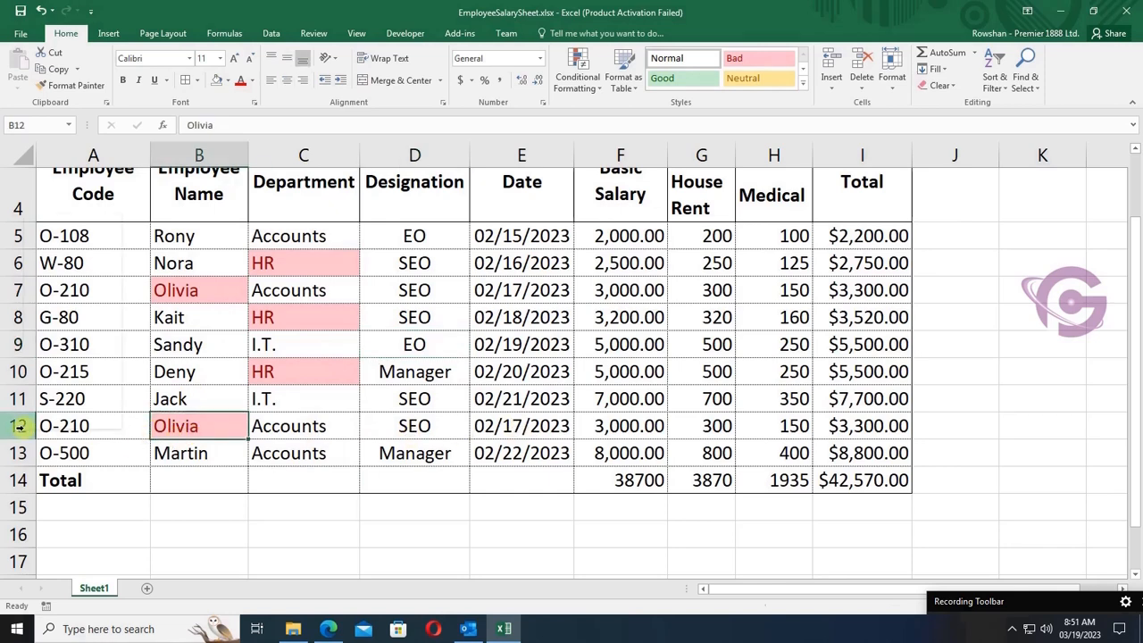
{"action": "right_click", "coordinate": [19, 426]}
{"action": "left_click", "coordinate": [85, 326]}
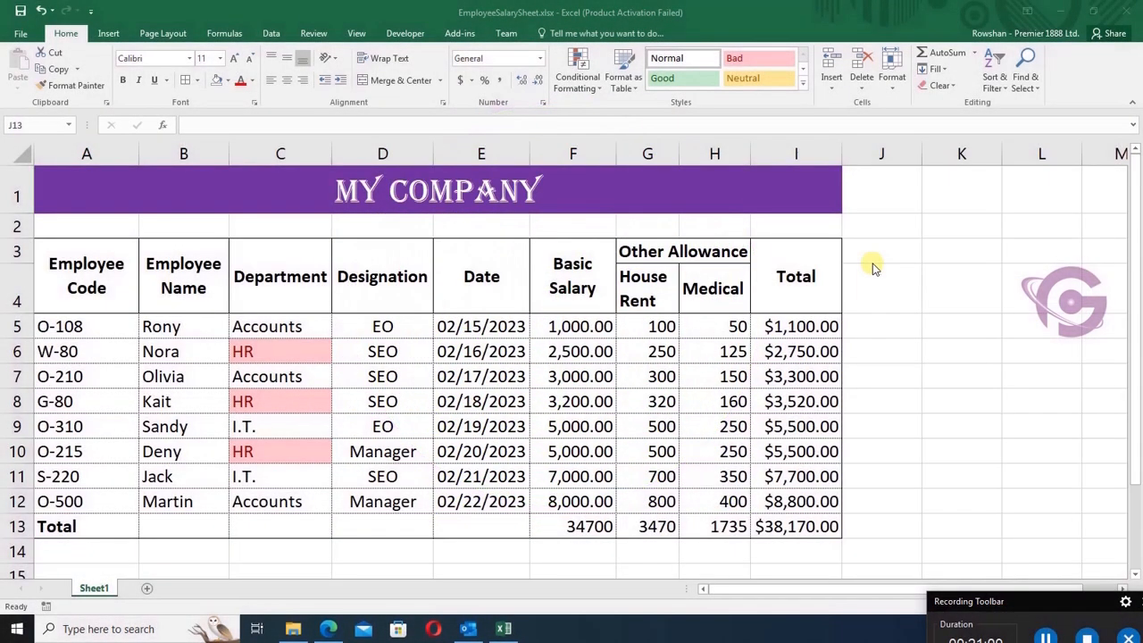
Enter the column heading Festival Bonus in cell J4, beside the Total column
{"action": "left_click", "coordinate": [880, 278]}
{"action": "type", "text": "Festival "}
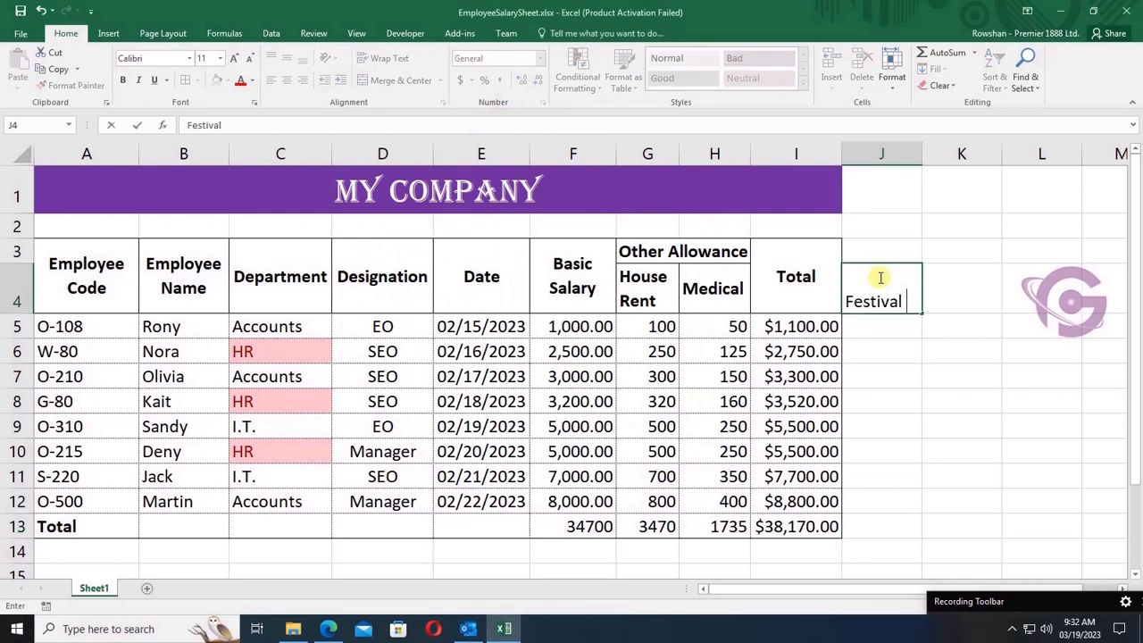
{"action": "type", "text": "Bonus"}
{"action": "key", "text": "Return"}
Format the Festival Bonus heading as merged across J3:J4, centered, wrapped, bold and middle-aligned, and add all borders to the column down to row 13
{"action": "left_click_drag", "start_coordinate": [879, 278], "coordinate": [880, 254]}
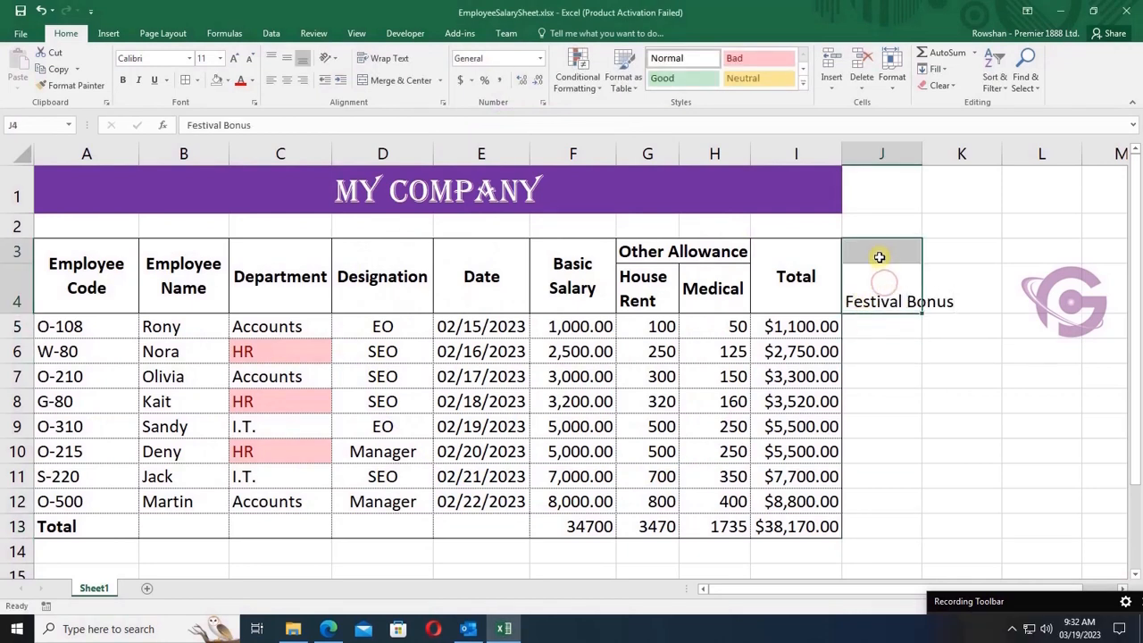
{"action": "left_click", "coordinate": [403, 81]}
{"action": "left_click", "coordinate": [379, 58]}
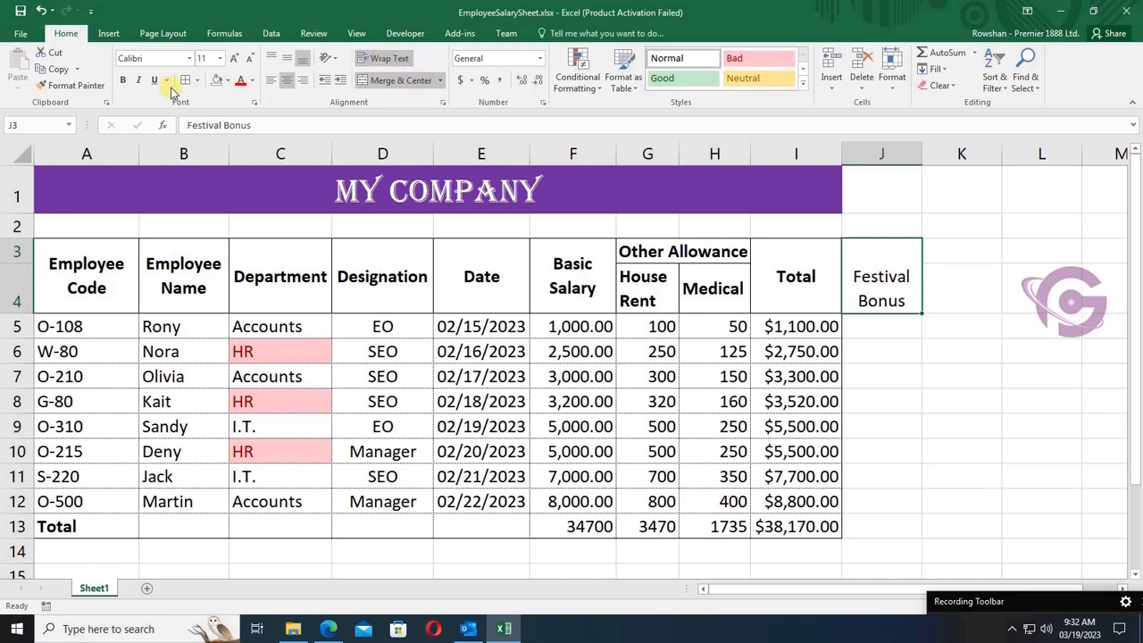
{"action": "left_click", "coordinate": [123, 80]}
{"action": "left_click", "coordinate": [286, 58]}
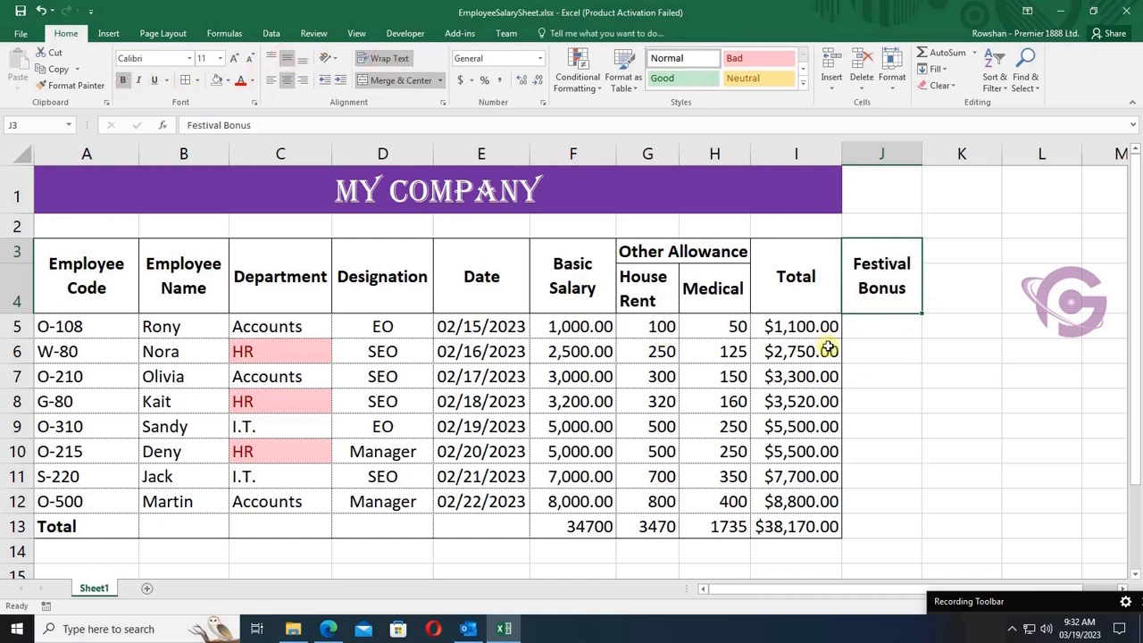
{"action": "left_click_drag", "start_coordinate": [878, 271], "coordinate": [893, 516]}
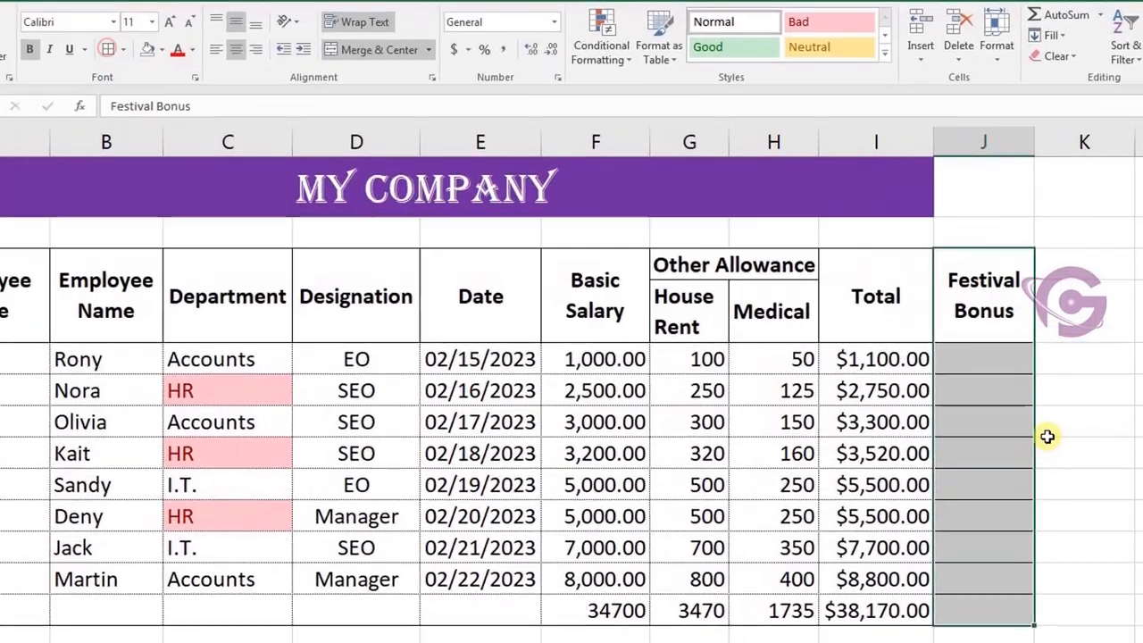
{"action": "left_click", "coordinate": [867, 375]}
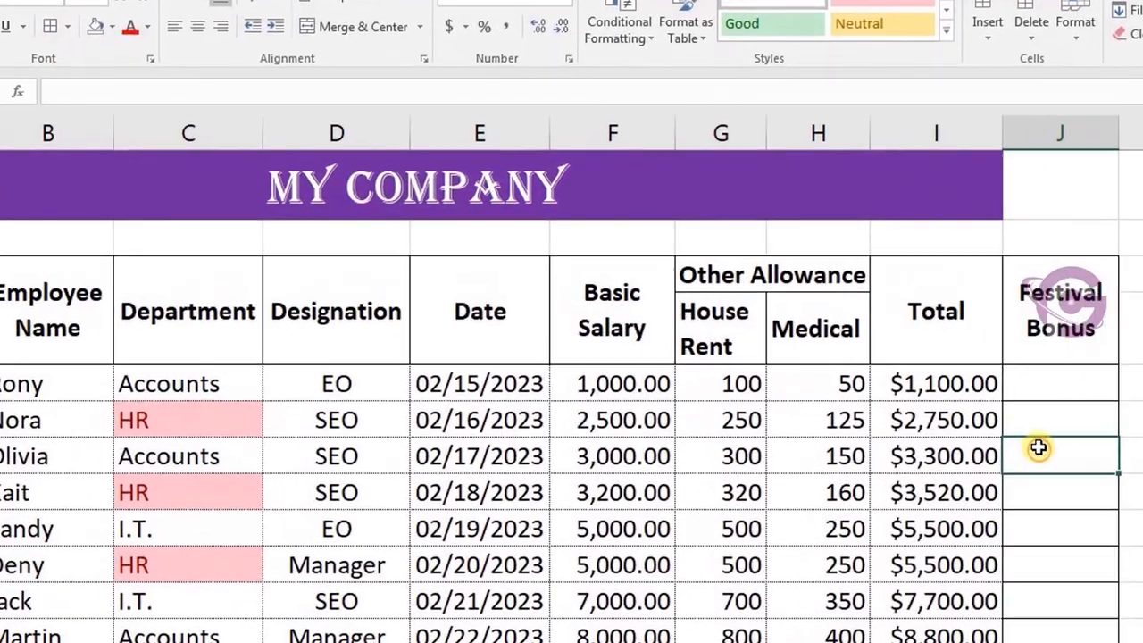
In cell J5, begin an IF formula that tests whether the basic salary in F5 is >=2000
{"action": "left_click", "coordinate": [1091, 382]}
{"action": "type", "text": "=IF"}
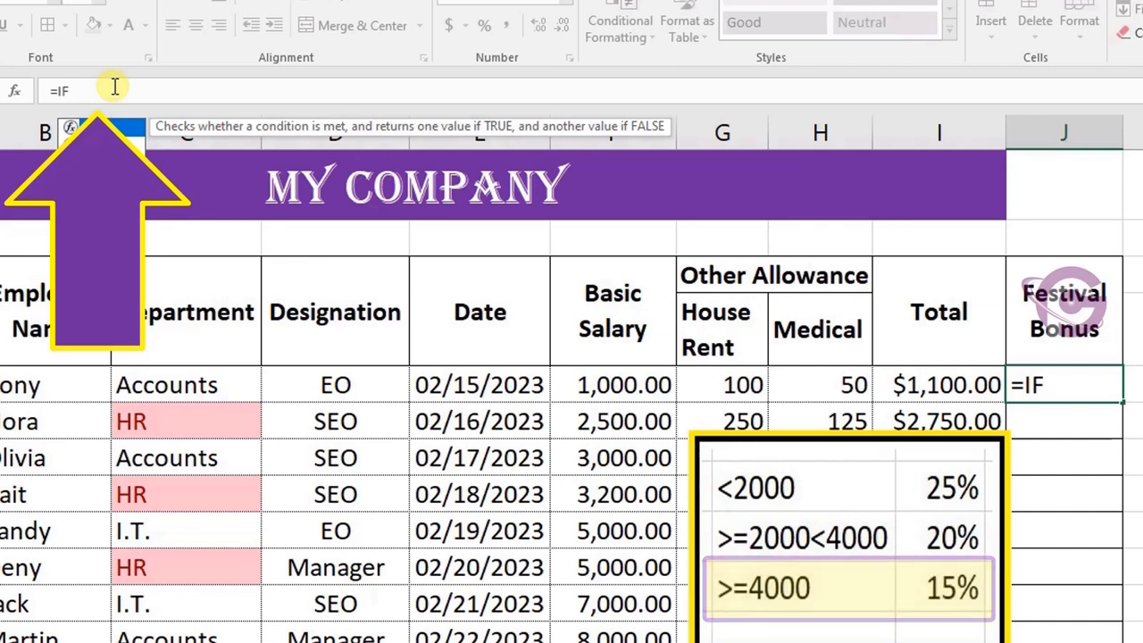
{"action": "type", "text": "("}
{"action": "left_click", "coordinate": [947, 384]}
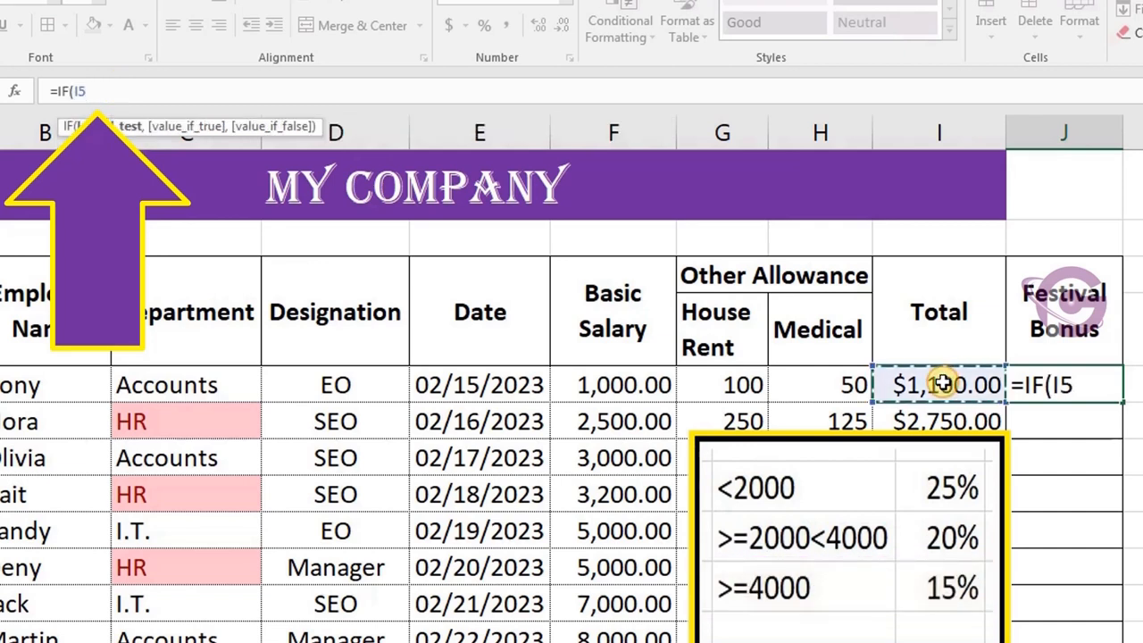
{"action": "left_click", "coordinate": [638, 382]}
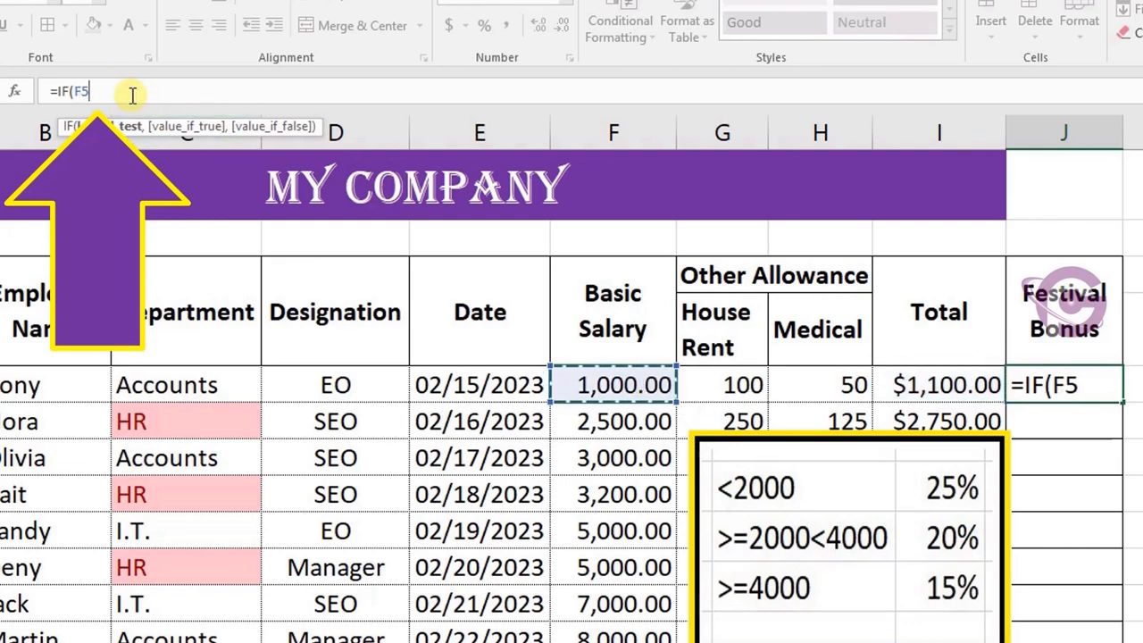
{"action": "type", "text": ">"}
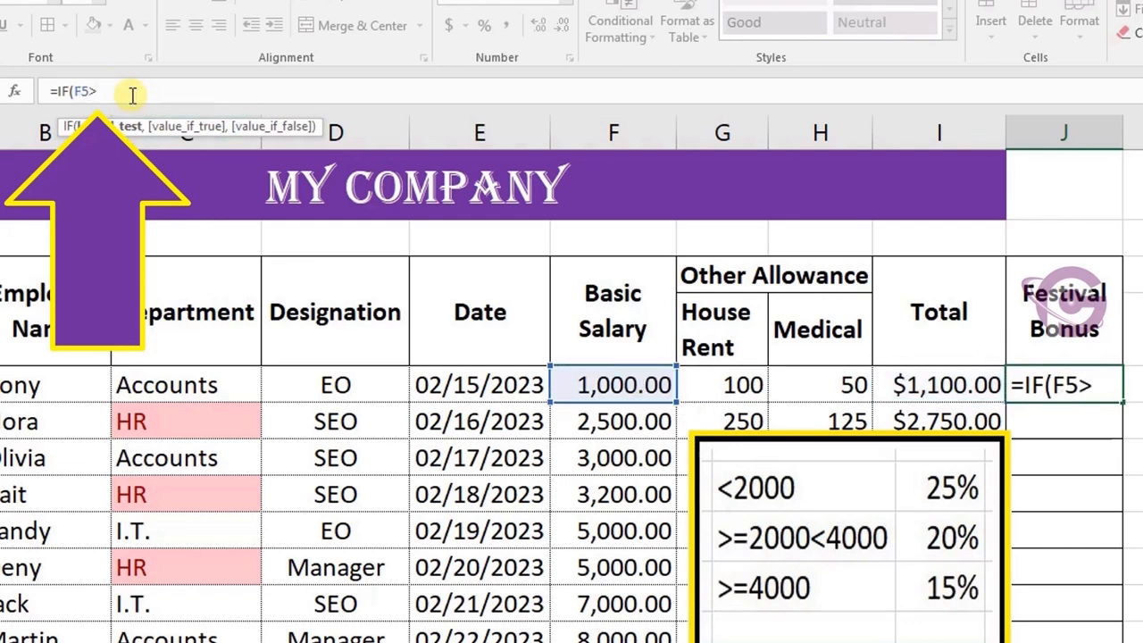
{"action": "type", "text": "=2000"}
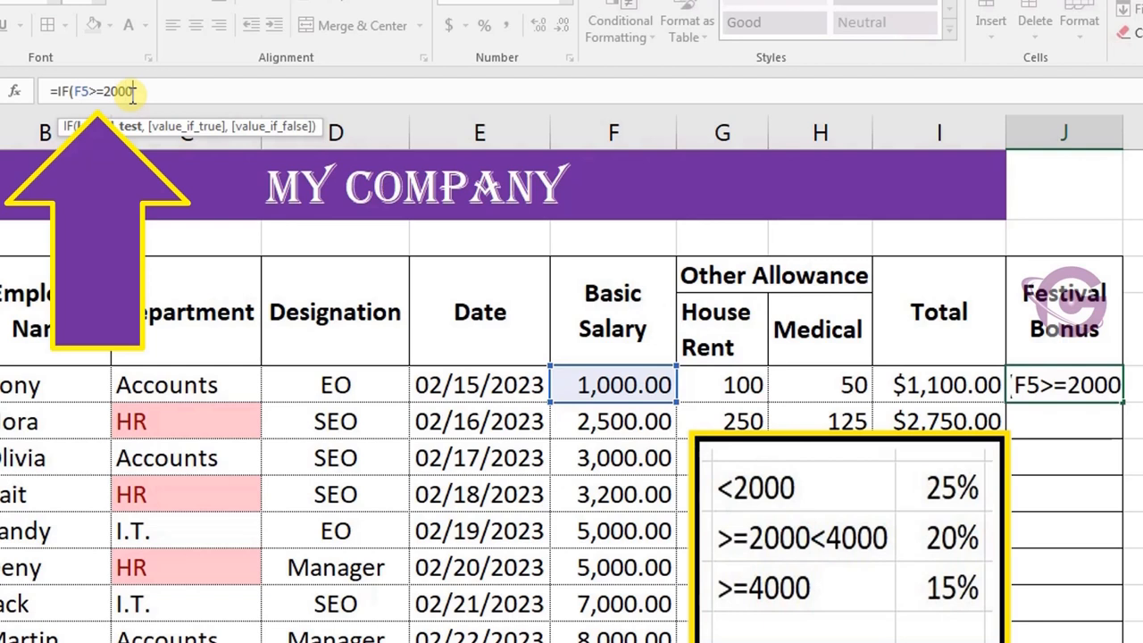
Complete the J5 formula so it returns F5*20% when the test is true and F5*25% when false
{"action": "type", "text": ","}
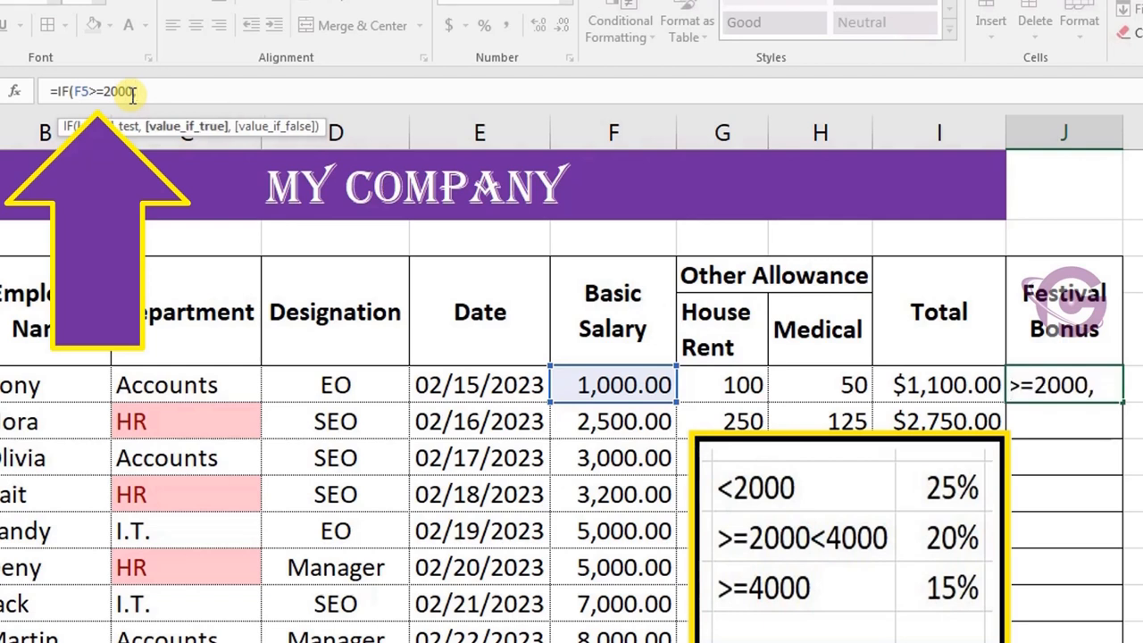
{"action": "type", "text": " F5"}
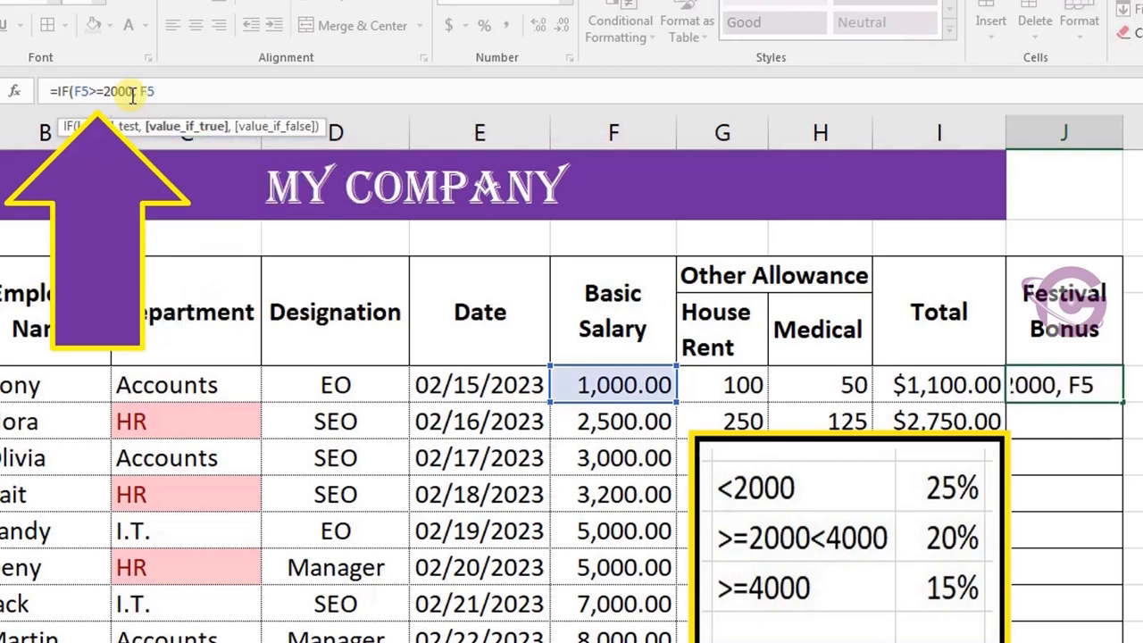
{"action": "type", "text": "*20"}
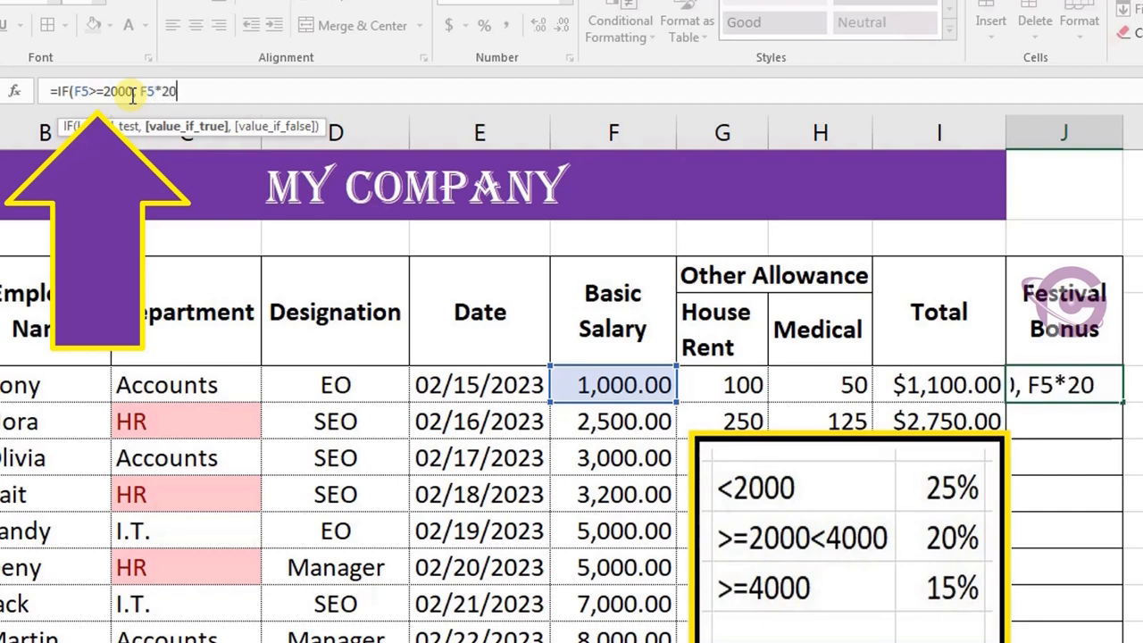
{"action": "type", "text": "%, "}
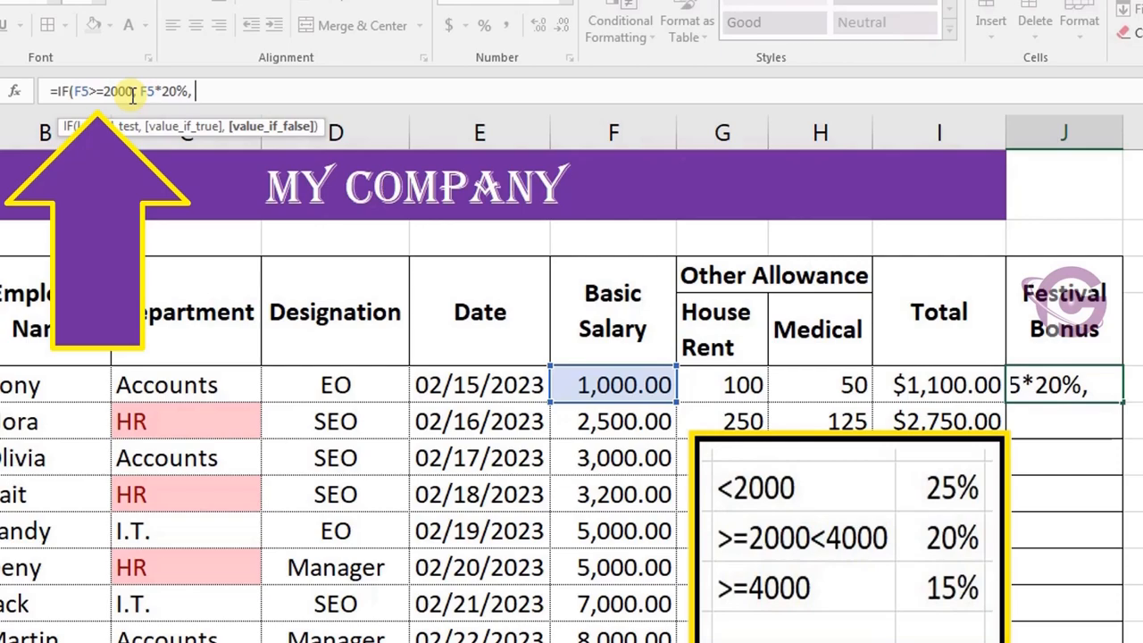
{"action": "type", "text": "F5*"}
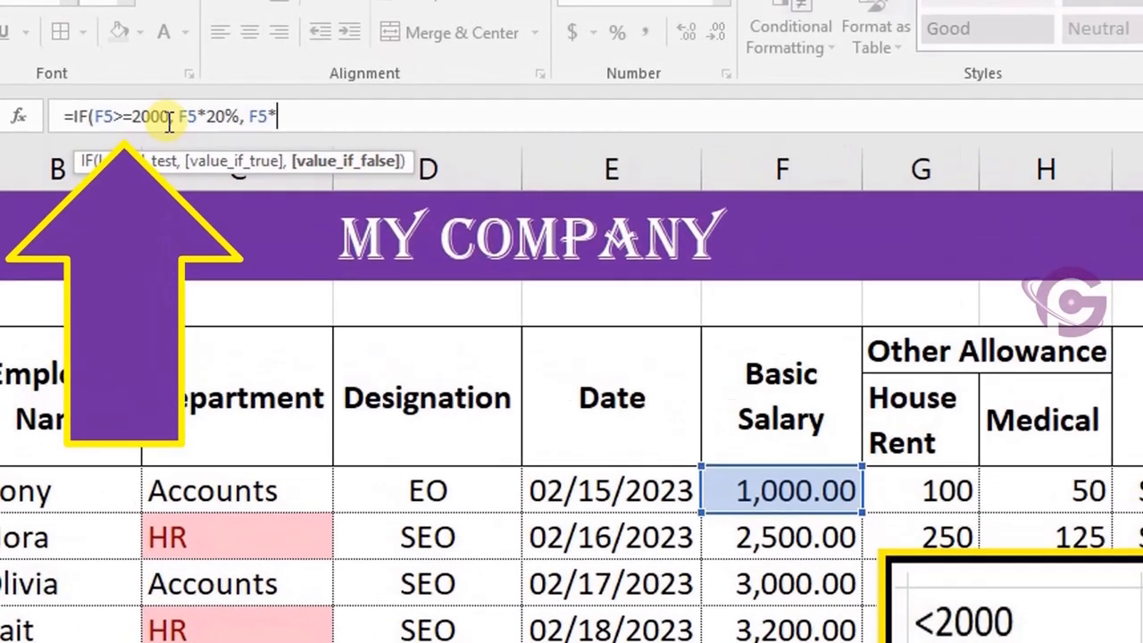
{"action": "type", "text": "25"}
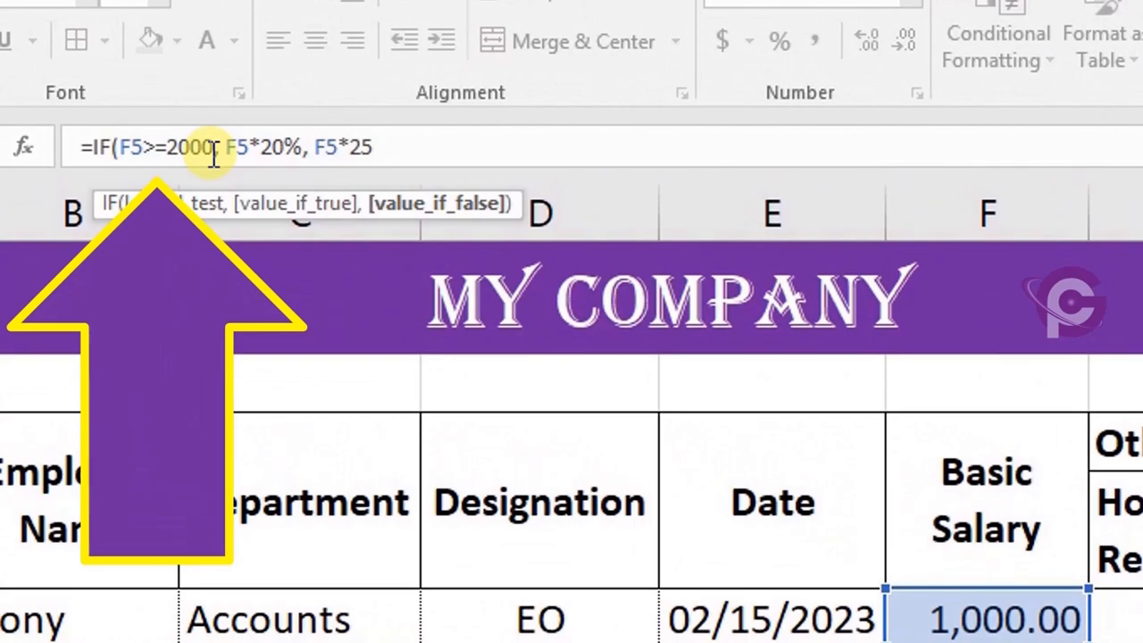
{"action": "type", "text": "%)"}
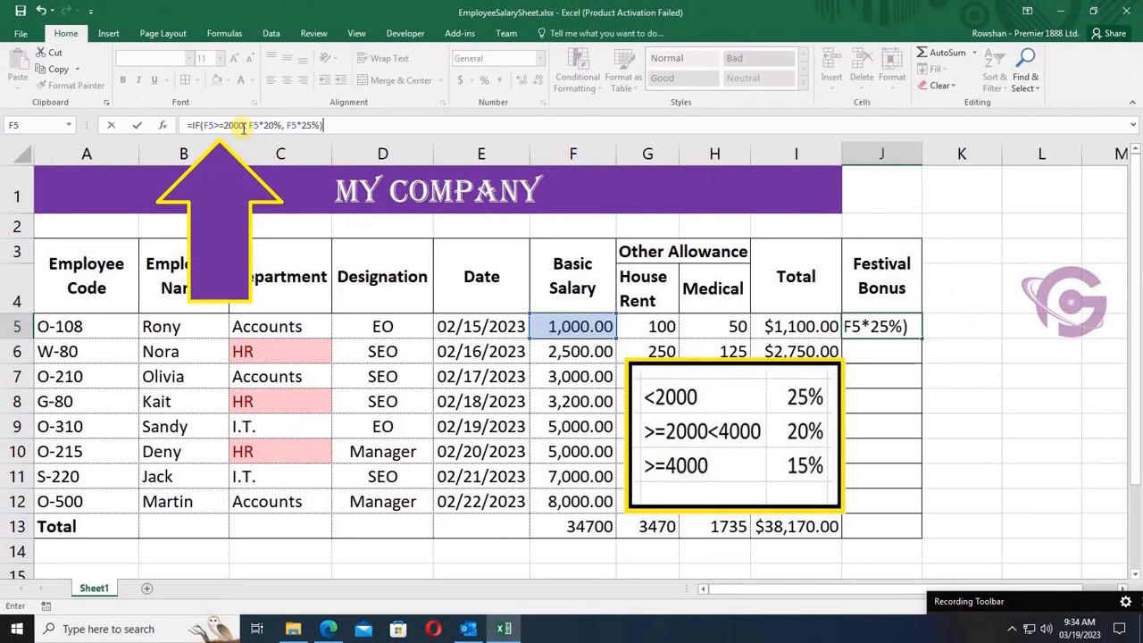
{"action": "key", "text": "Return"}
Copy the two-way bonus formula from J5 down the Festival Bonus column to J12
{"action": "left_click", "coordinate": [898, 325]}
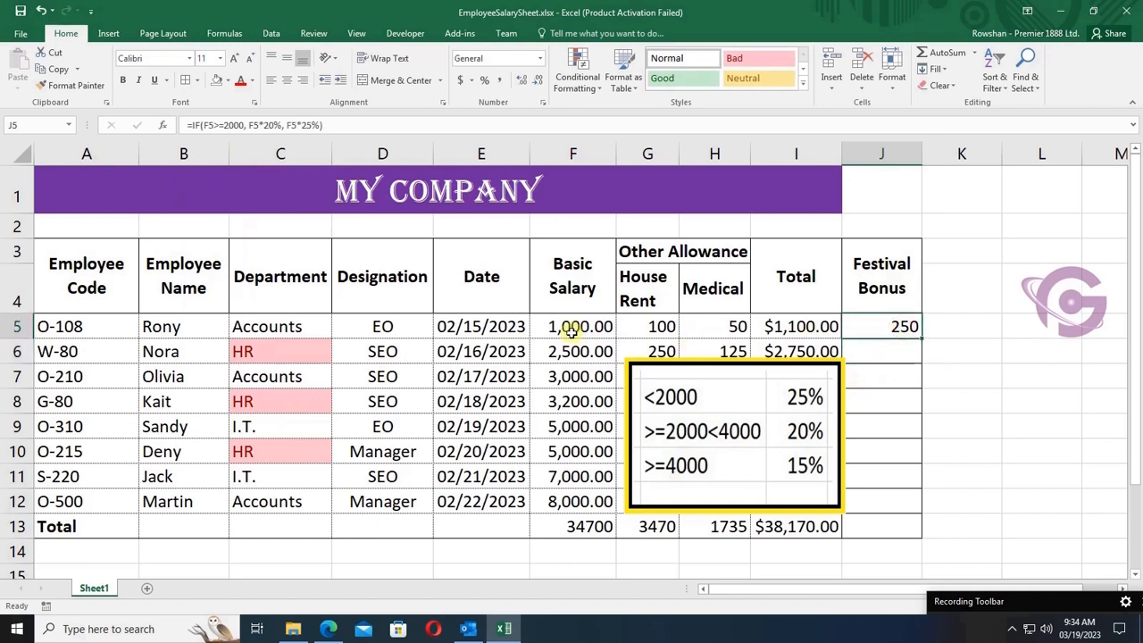
{"action": "left_click_drag", "start_coordinate": [576, 327], "coordinate": [584, 500]}
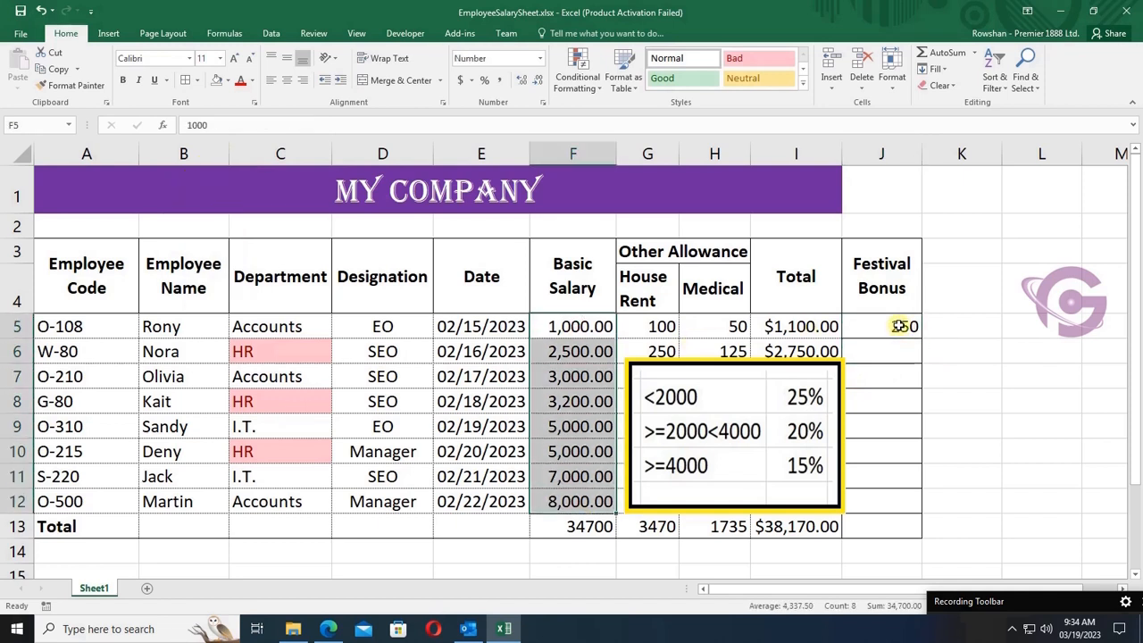
{"action": "left_click", "coordinate": [900, 326]}
{"action": "left_click_drag", "start_coordinate": [926, 335], "coordinate": [928, 510]}
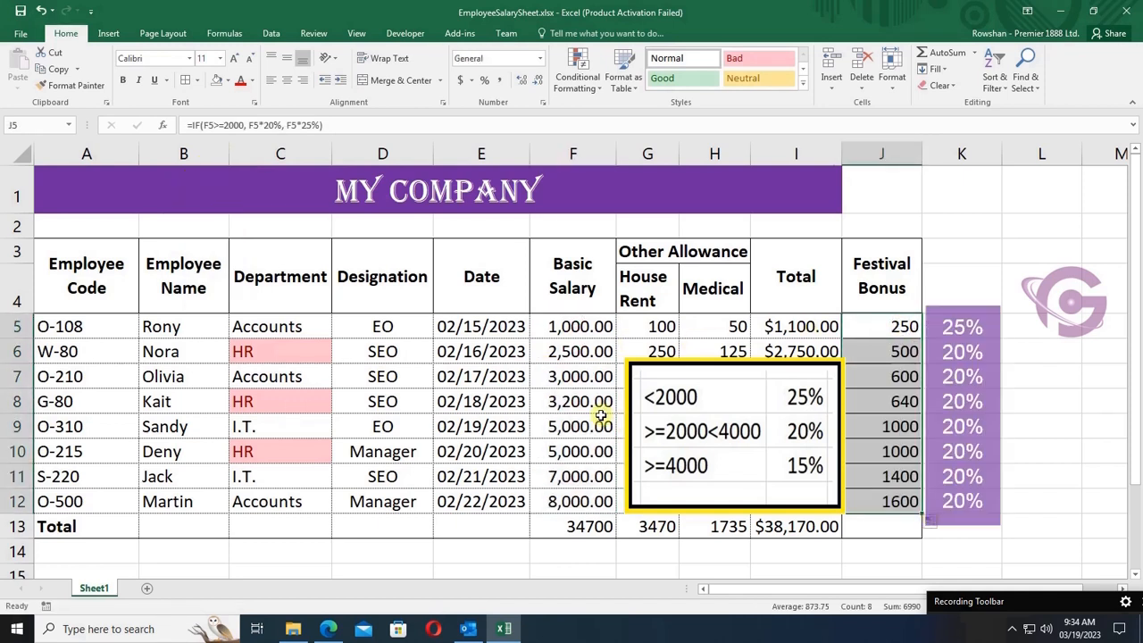
Apply a red font color to the Basic Salary values in F5:F12
{"action": "left_click_drag", "start_coordinate": [581, 327], "coordinate": [600, 501]}
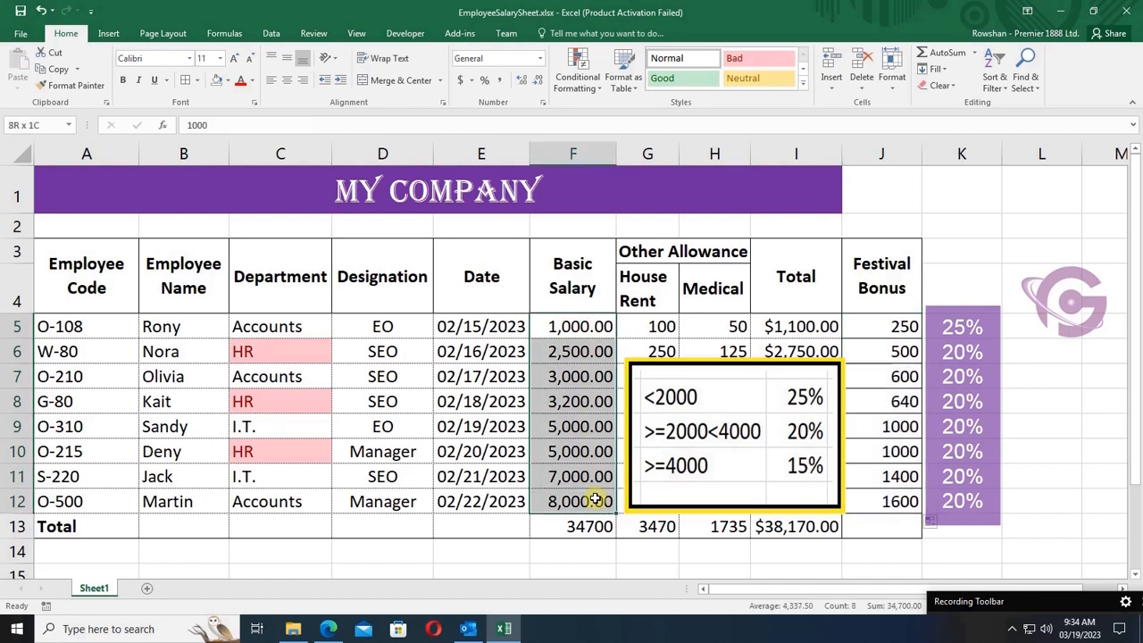
{"action": "left_click", "coordinate": [240, 80]}
Edit the J5 formula to wrap its F5>=2000 test in an AND function
{"action": "left_click", "coordinate": [902, 327]}
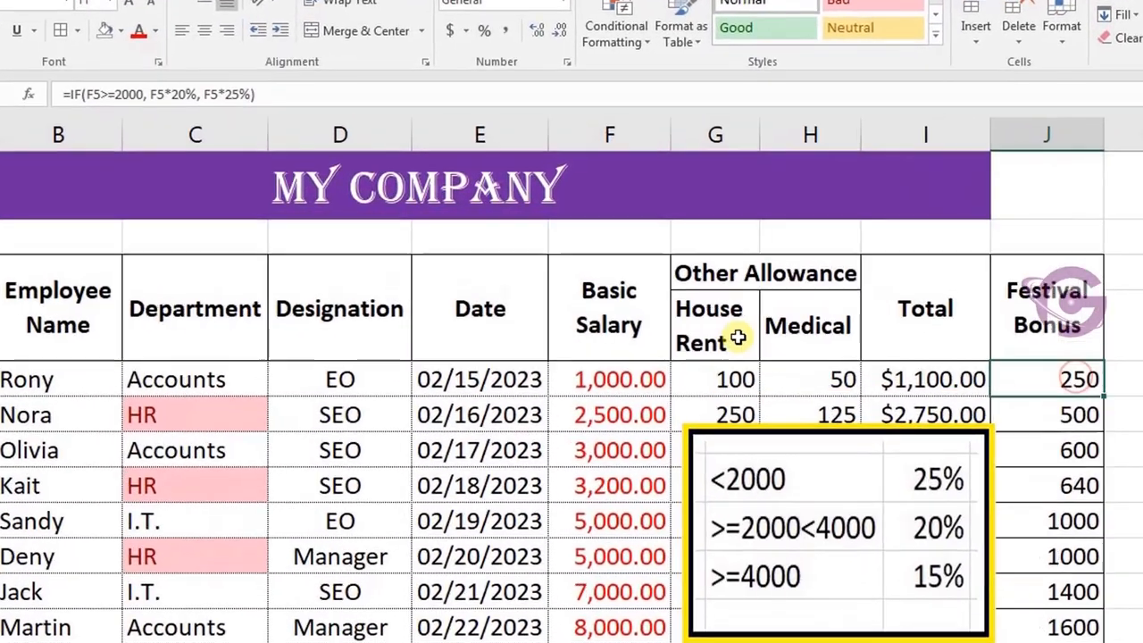
{"action": "left_click", "coordinate": [87, 94]}
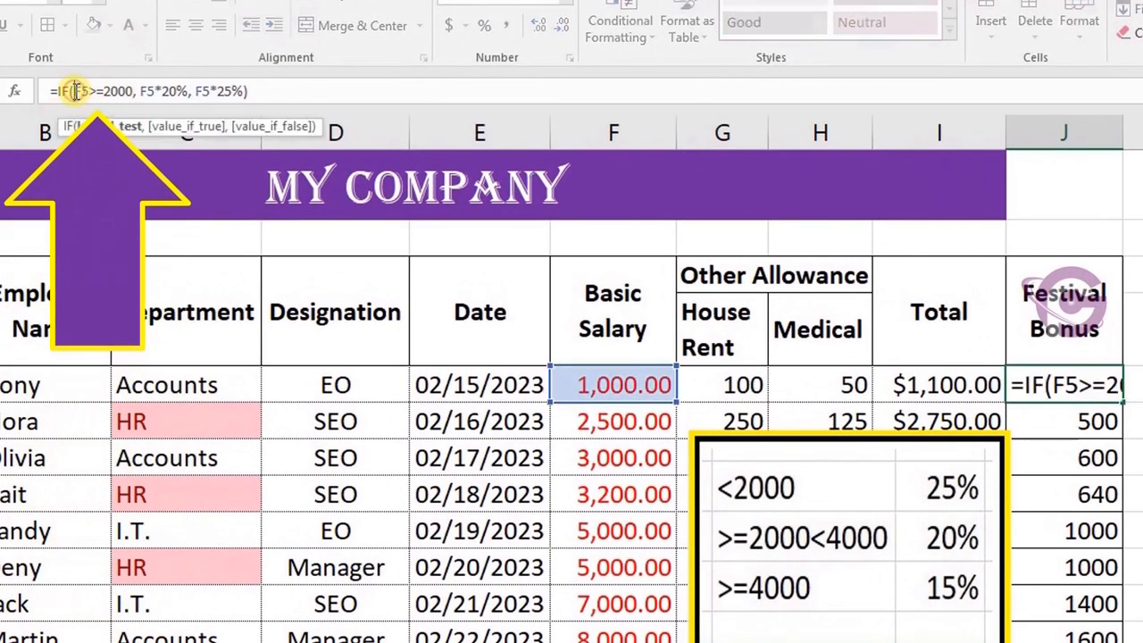
{"action": "type", "text": "A"}
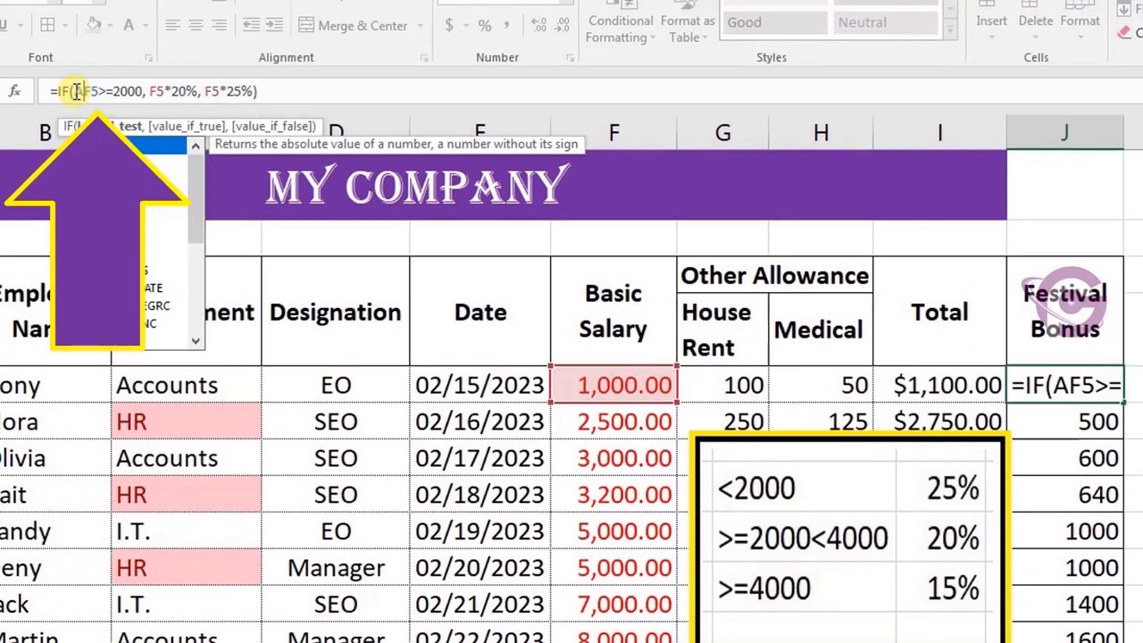
{"action": "type", "text": "ND"}
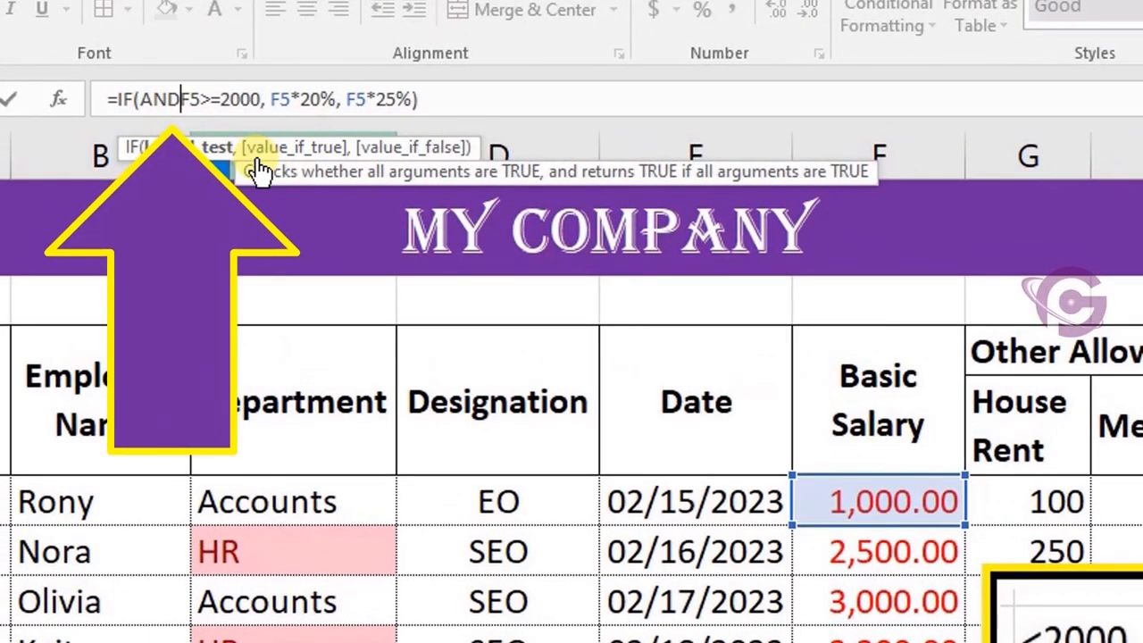
{"action": "type", "text": "("}
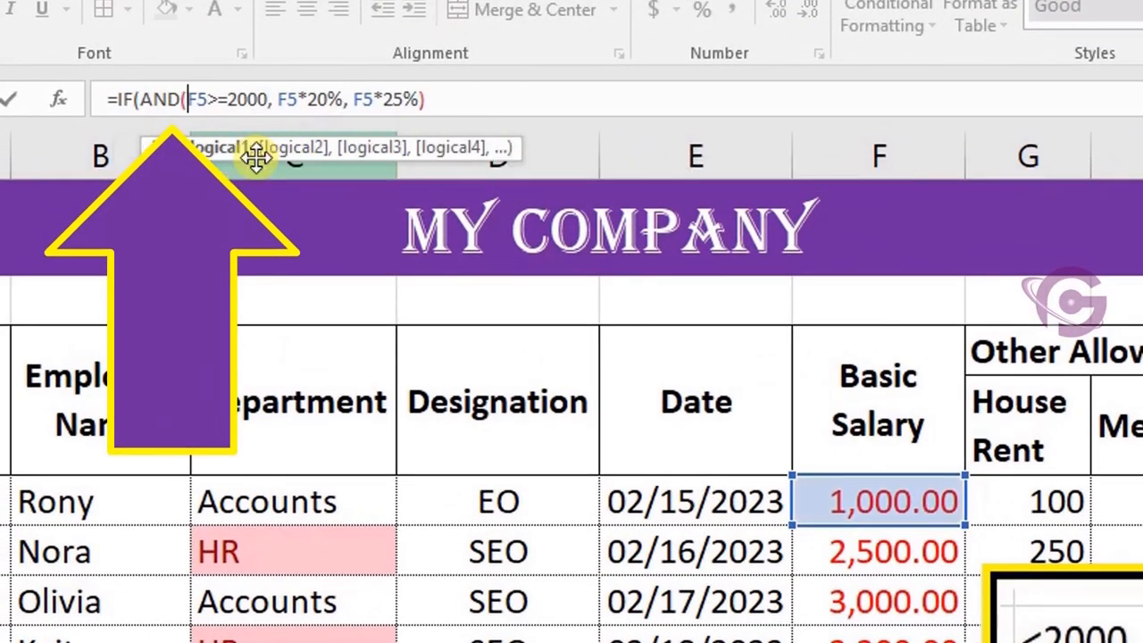
{"action": "type", "text": ")"}
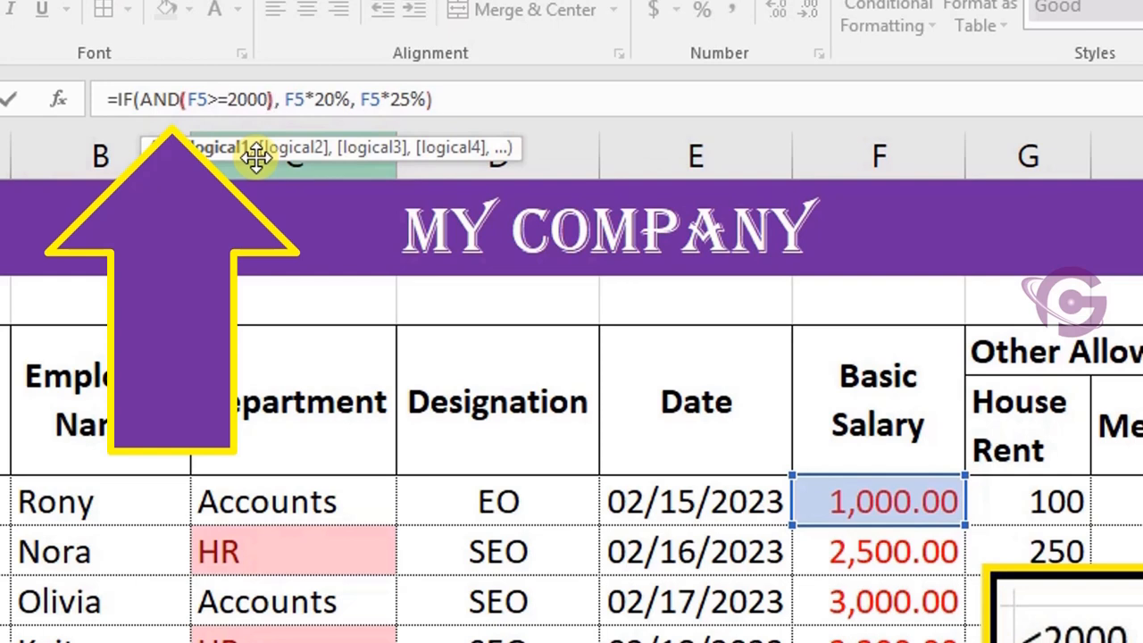
Add F5<4000 as the second AND condition and enter the revised formula in J5
{"action": "key", "text": "Left"}
{"action": "type", "text": ","}
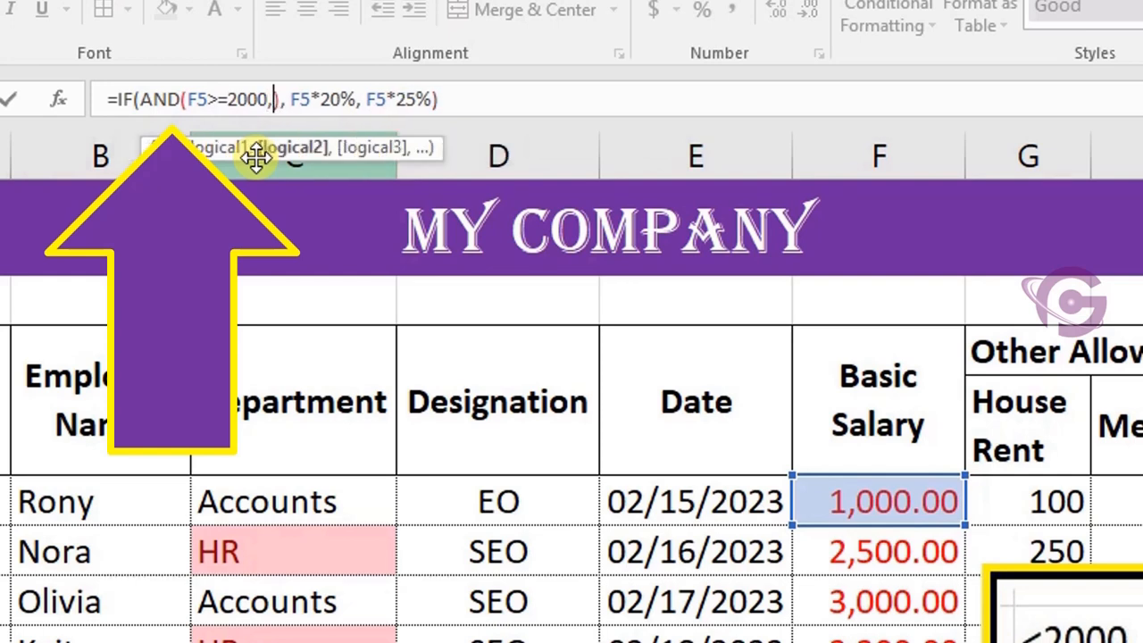
{"action": "type", "text": "F5"}
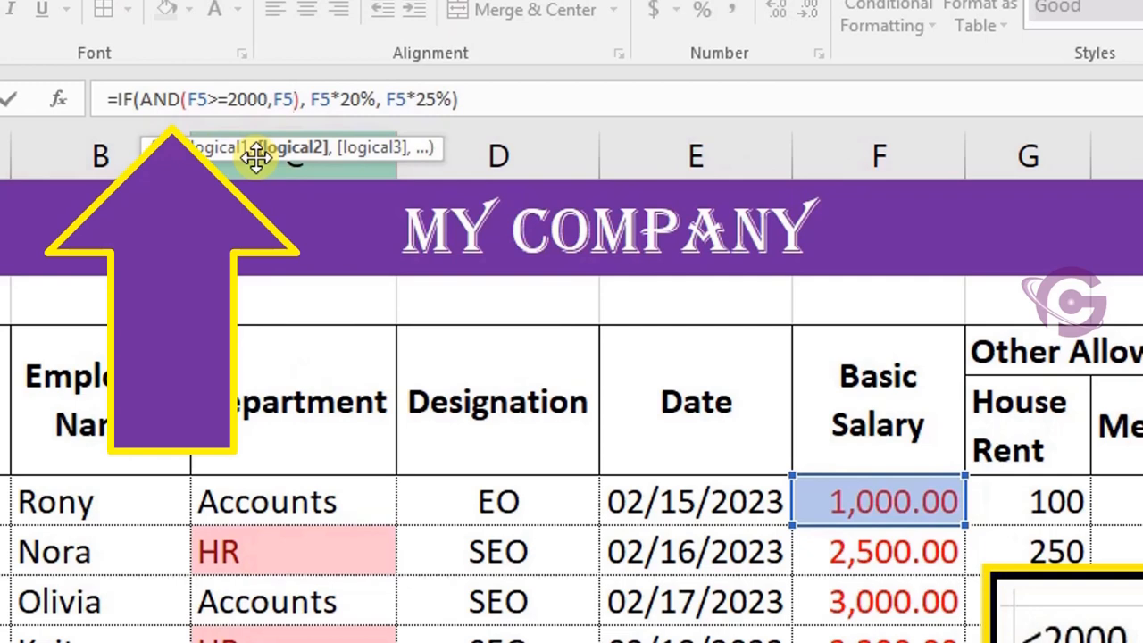
{"action": "type", "text": "<"}
{"action": "type", "text": "400"}
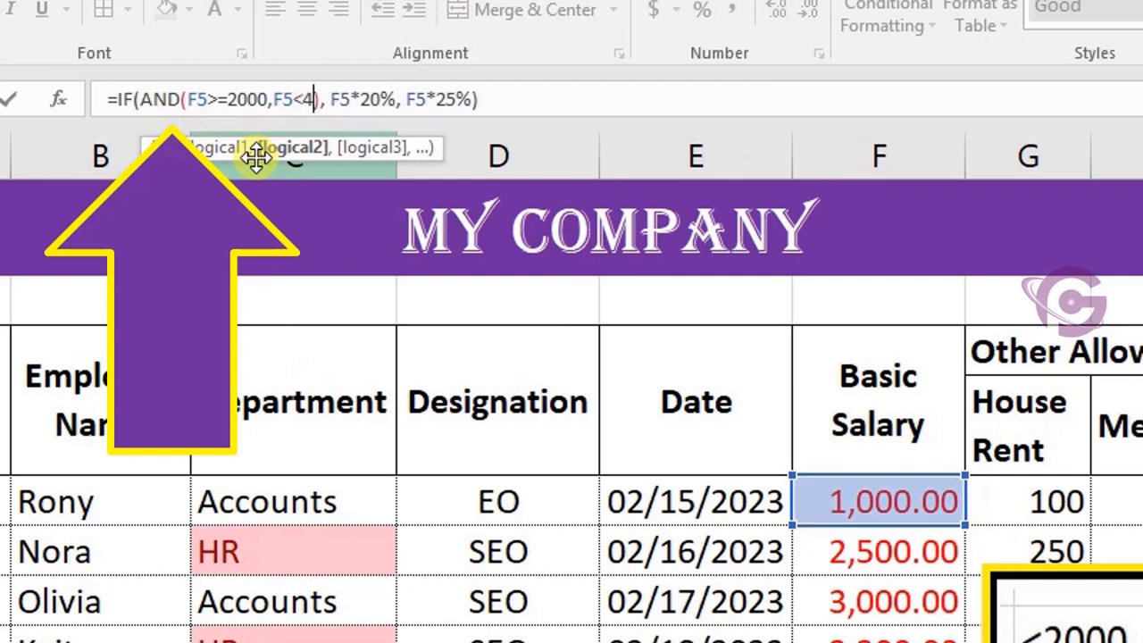
{"action": "type", "text": "0"}
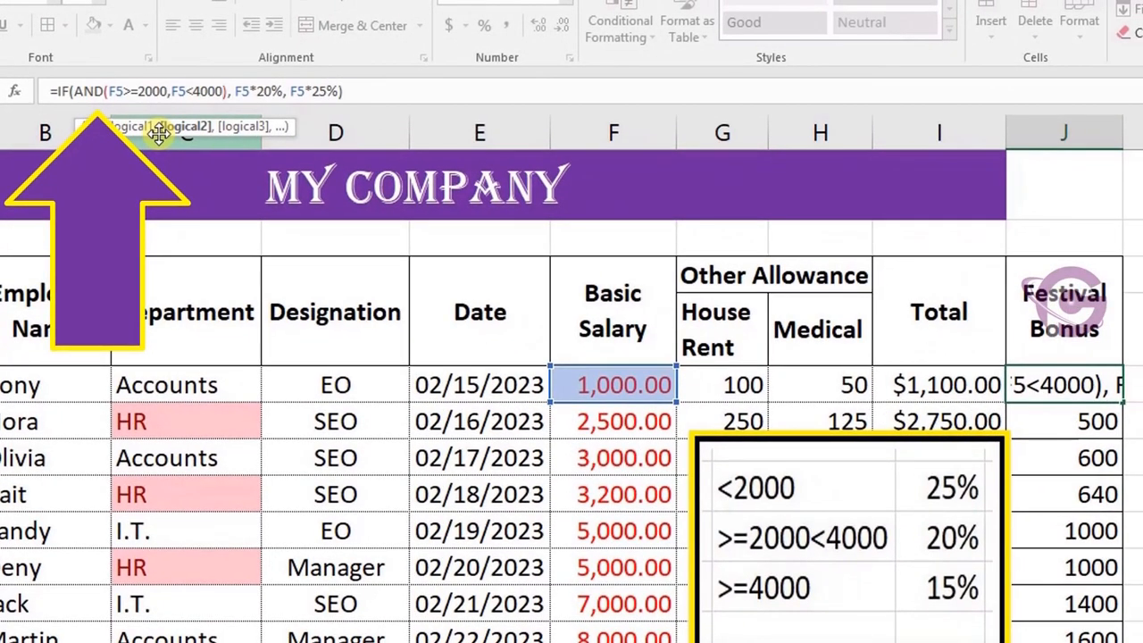
{"action": "key", "text": "Return"}
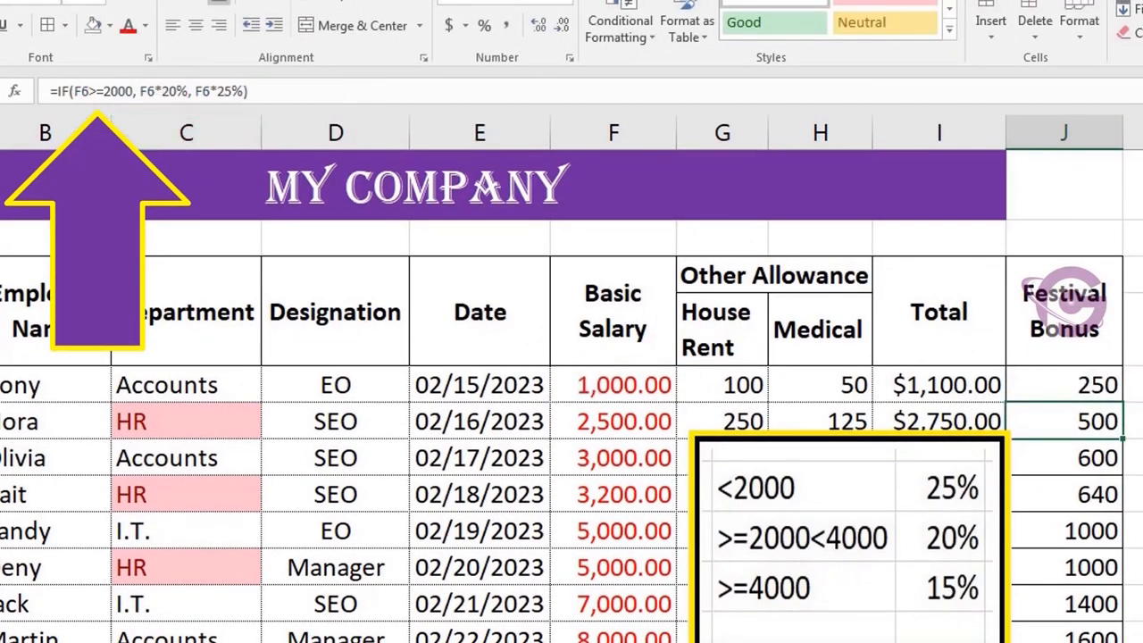
Copy the revised AND formula from J5 down to J12 and check the bonuses for salaries of 4000 and above
{"action": "left_click", "coordinate": [1080, 386]}
{"action": "left_click_drag", "start_coordinate": [1132, 415], "coordinate": [1132, 639]}
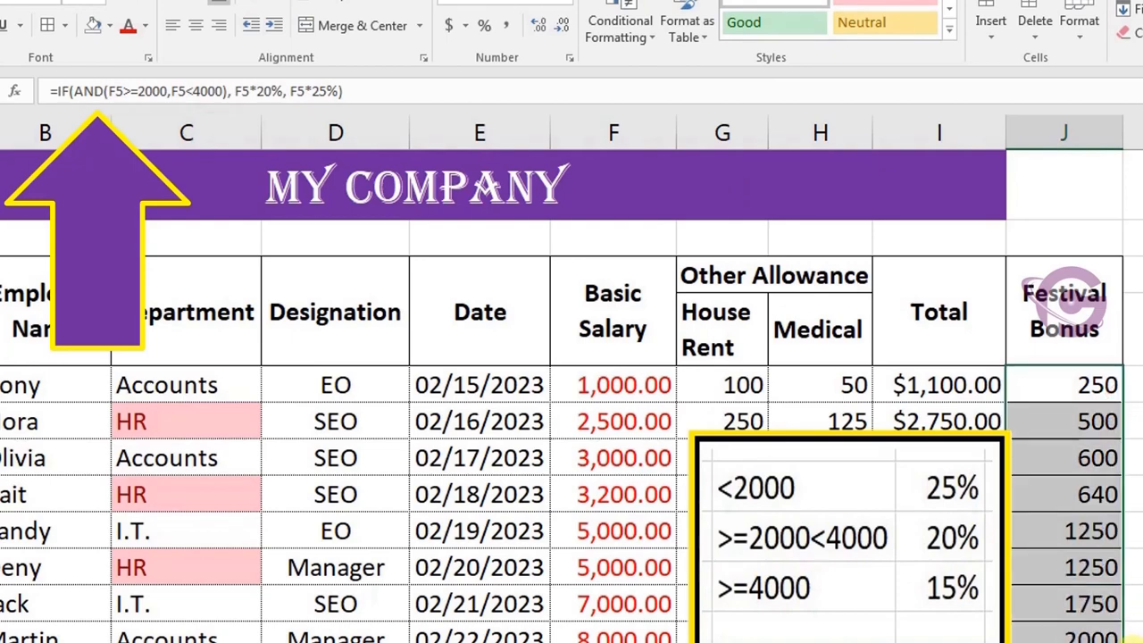
{"action": "left_click", "coordinate": [1093, 385]}
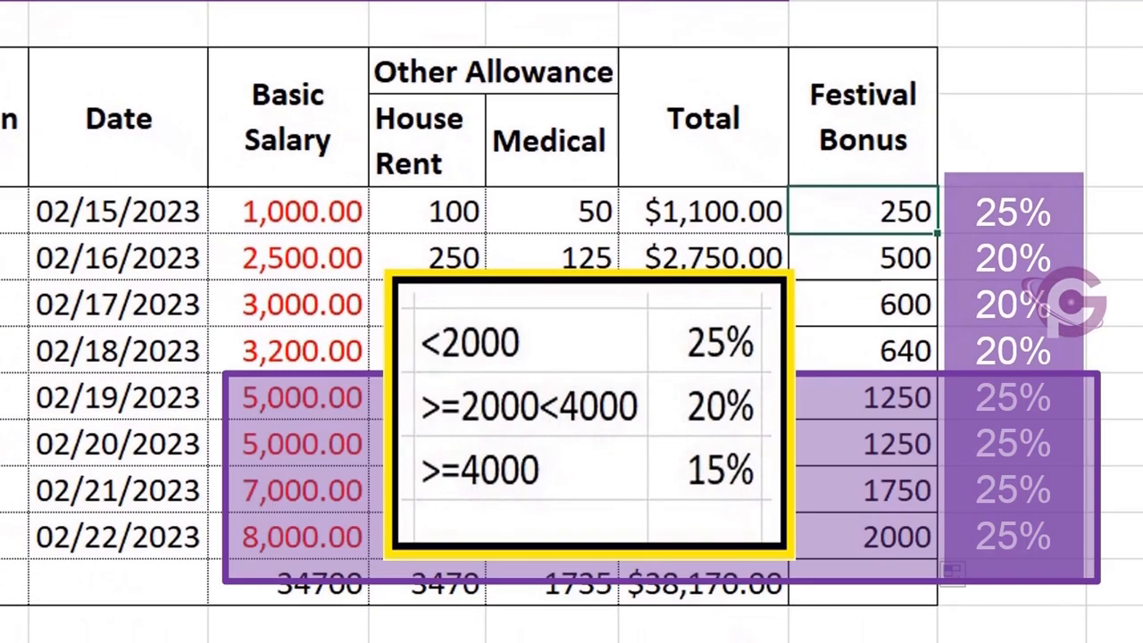
{"action": "left_click", "coordinate": [767, 428]}
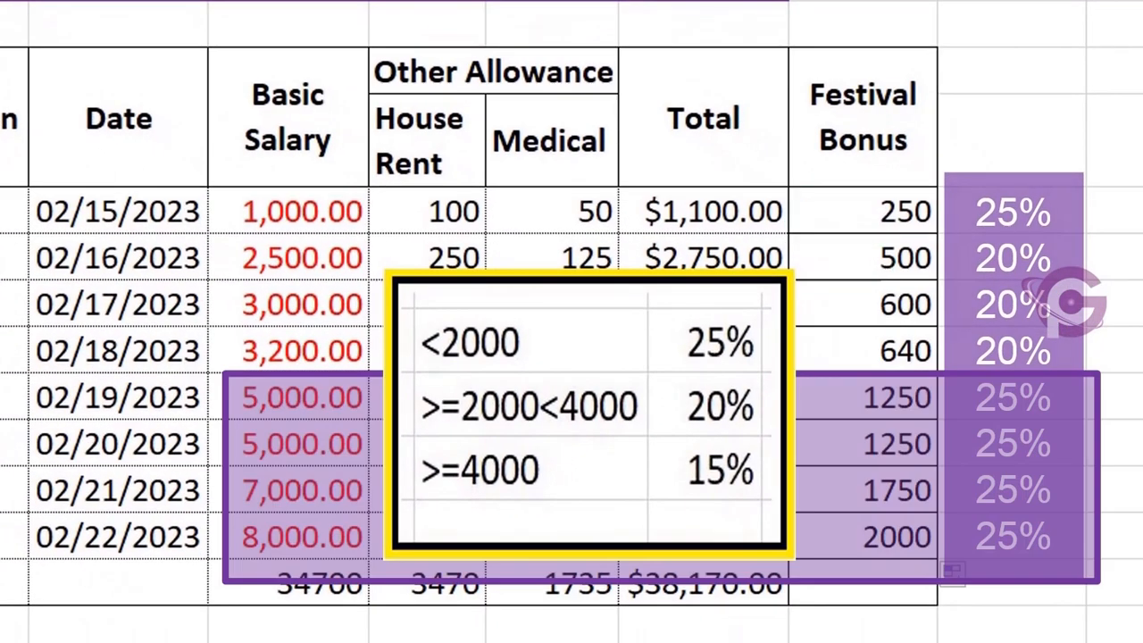
{"action": "left_click", "coordinate": [908, 432]}
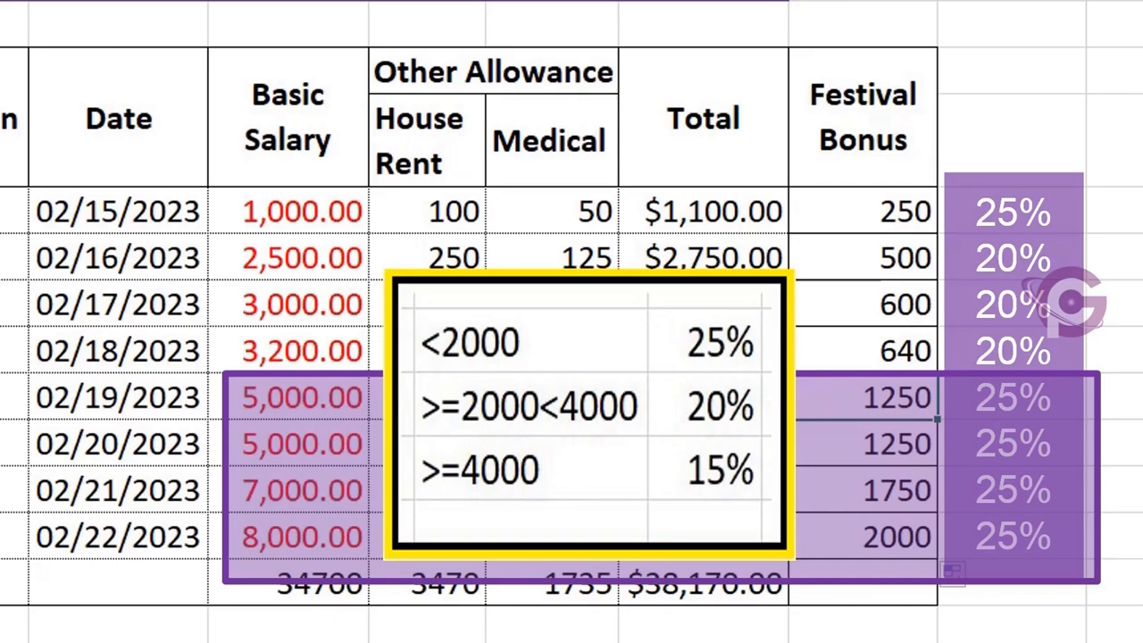
Nest a second IF with the test F5>=4000 before F5*25% in the J5 Festival Bonus formula
{"action": "left_click", "coordinate": [873, 212]}
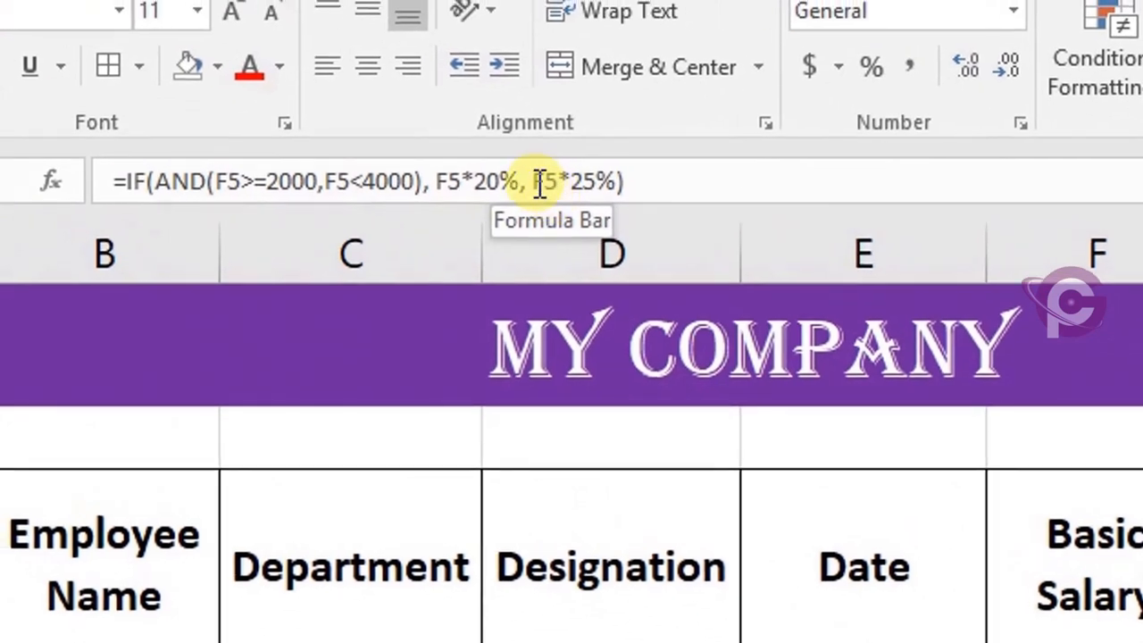
{"action": "left_click", "coordinate": [535, 181]}
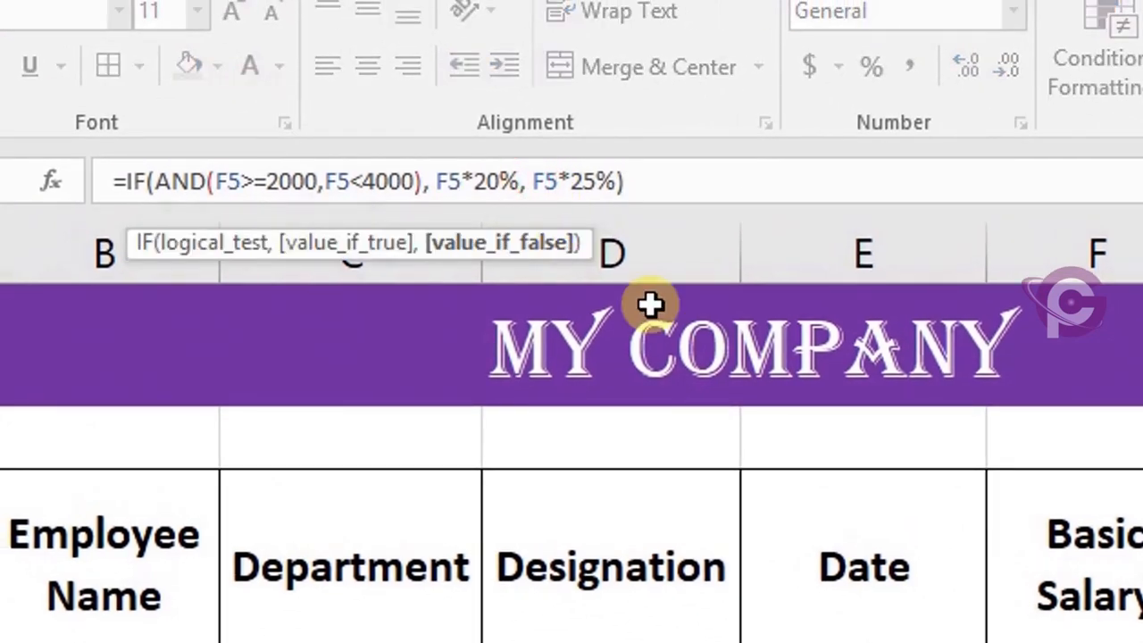
{"action": "type", "text": "IF(F"}
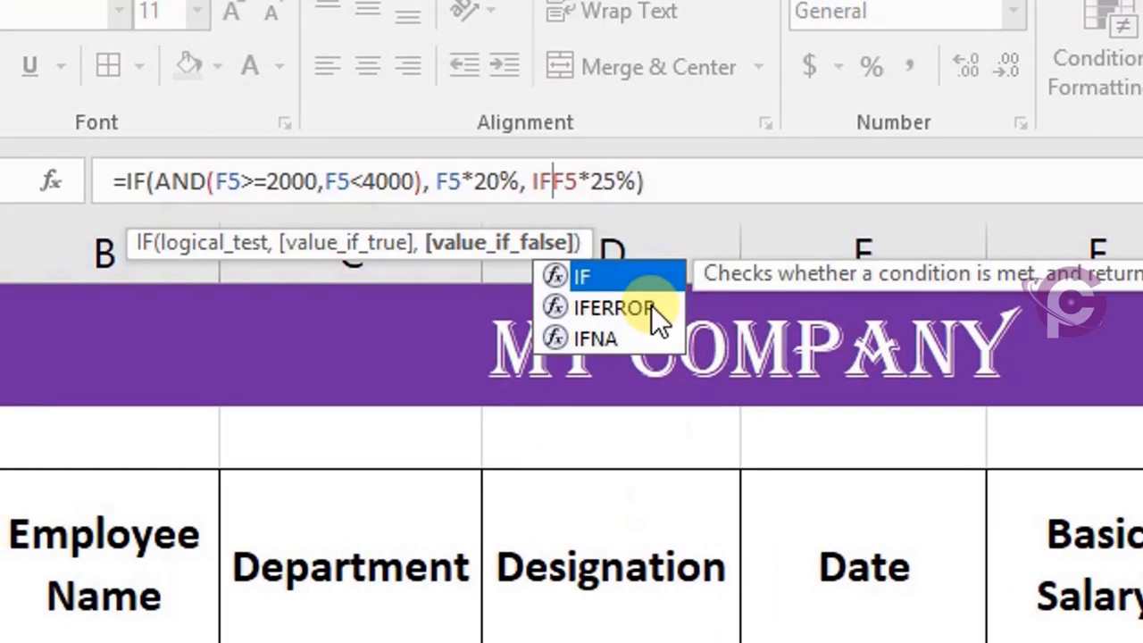
{"action": "type", "text": "5"}
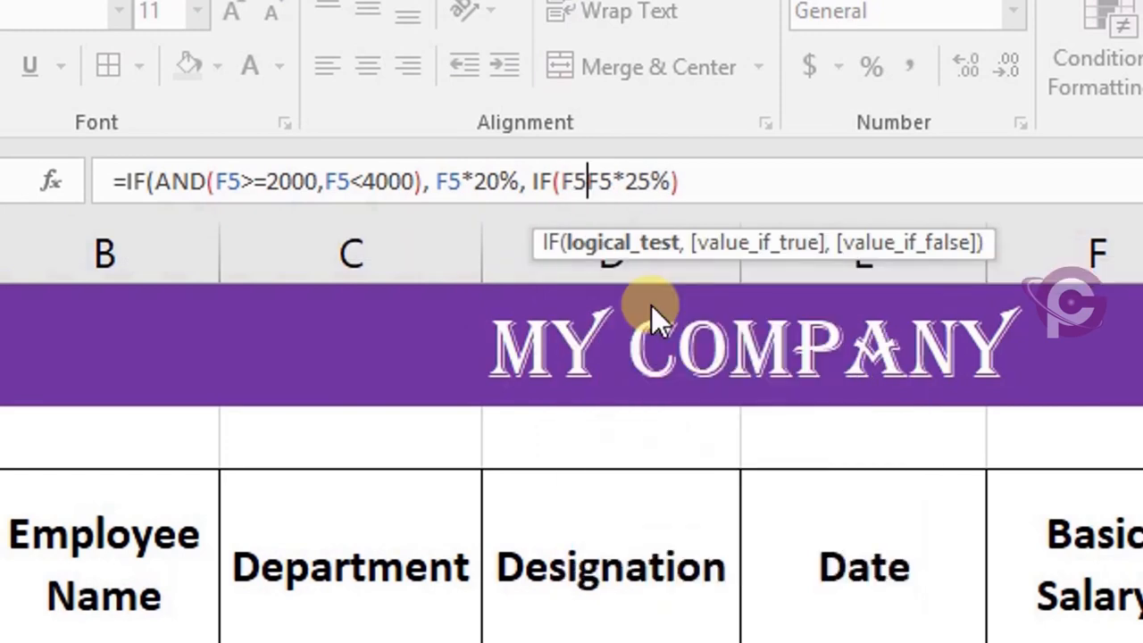
{"action": "type", "text": ">"}
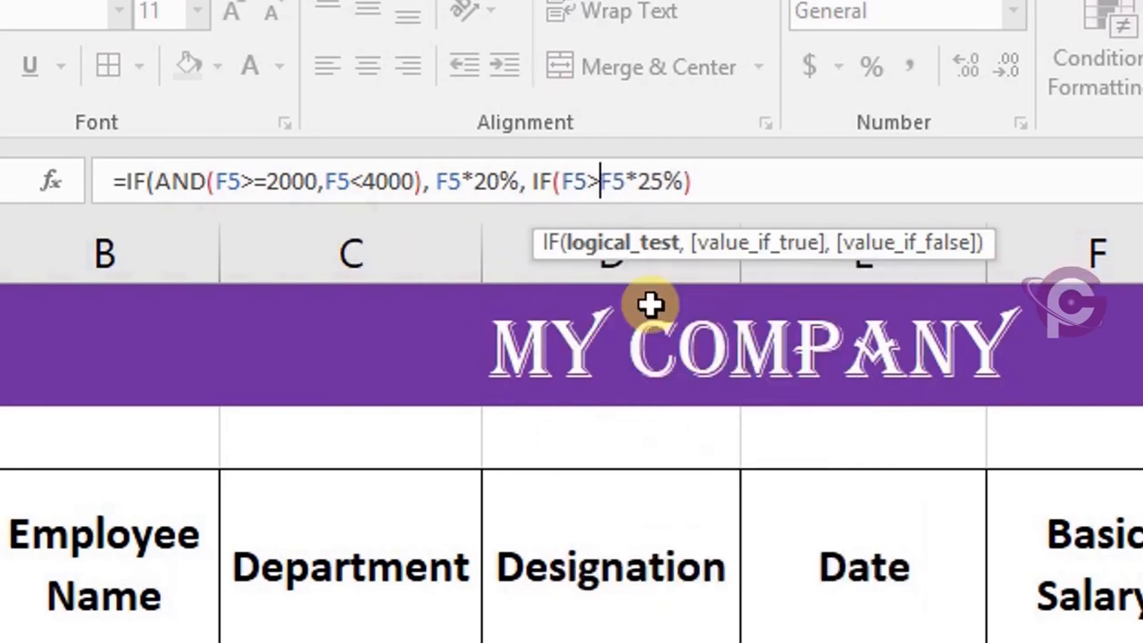
{"action": "type", "text": "="}
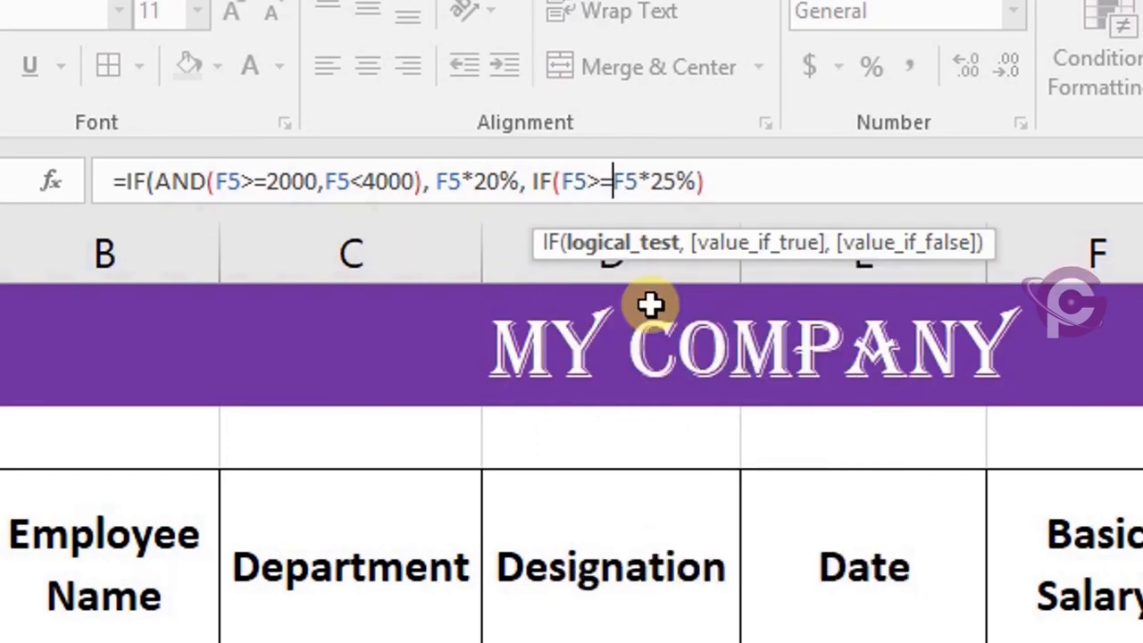
{"action": "type", "text": "4000"}
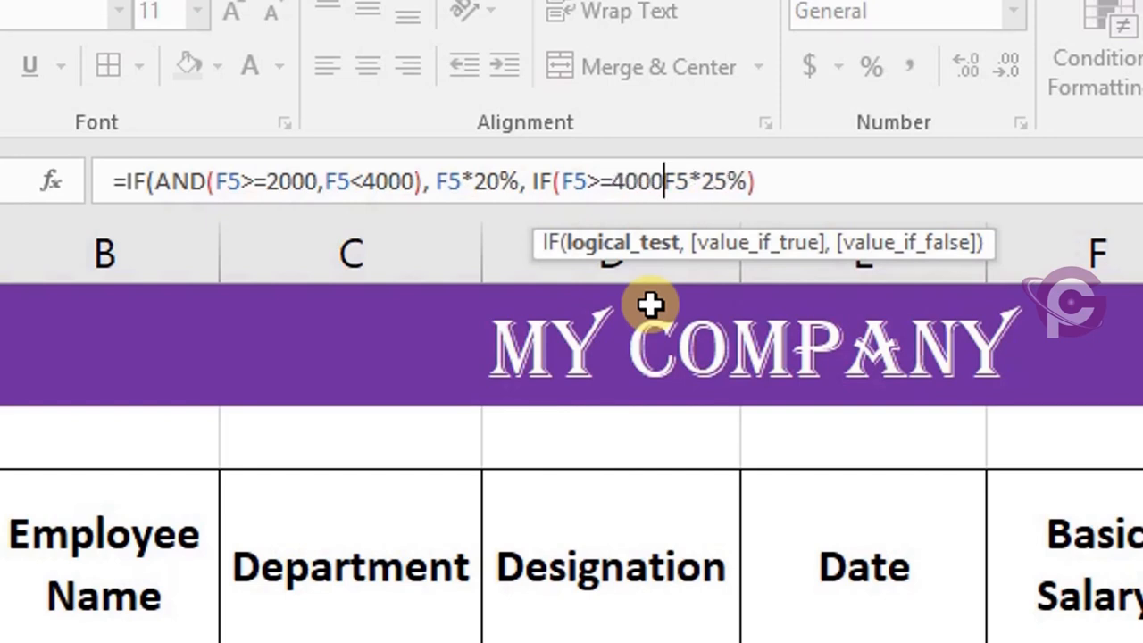
Add F5*15% as the nested IF's true result, close its parenthesis and enter the formula in J5
{"action": "type", "text": ","}
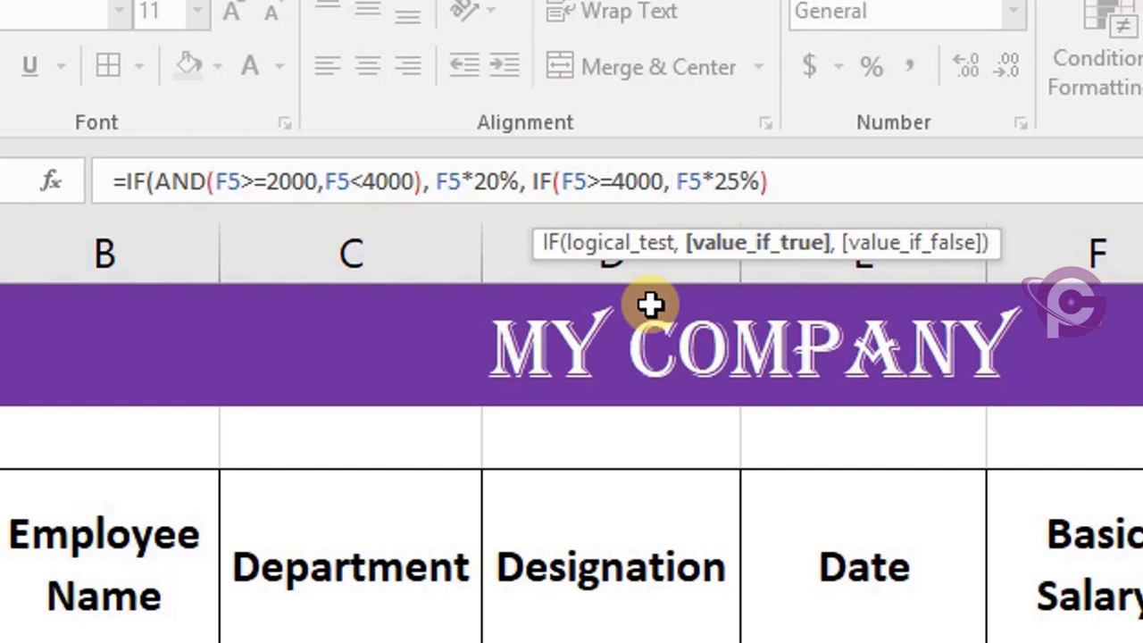
{"action": "type", "text": " F5"}
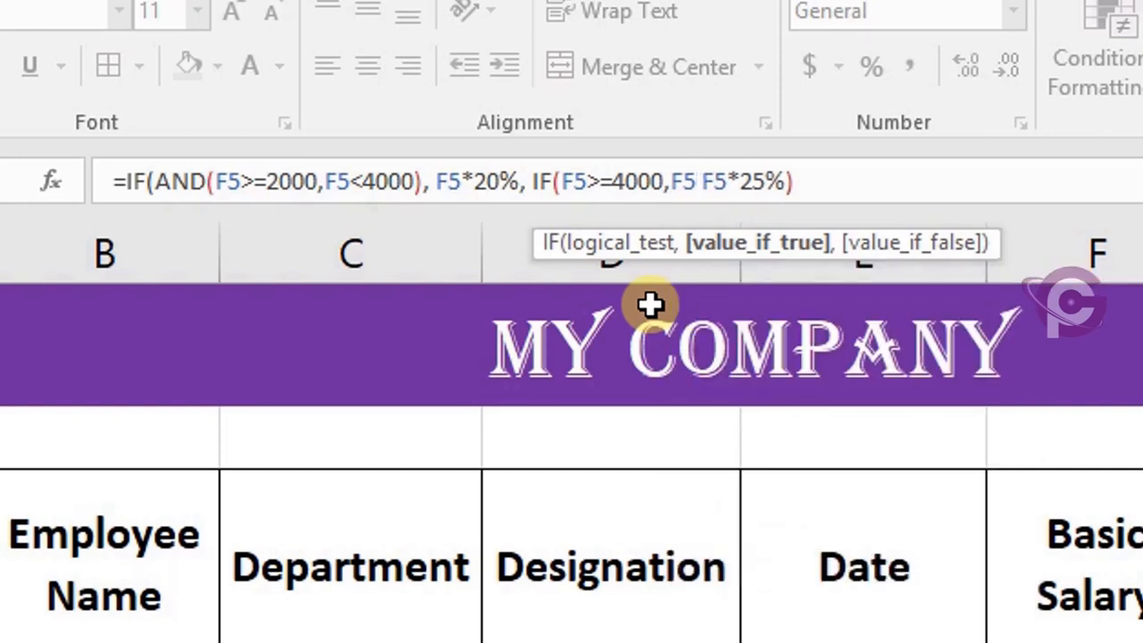
{"action": "type", "text": "*"}
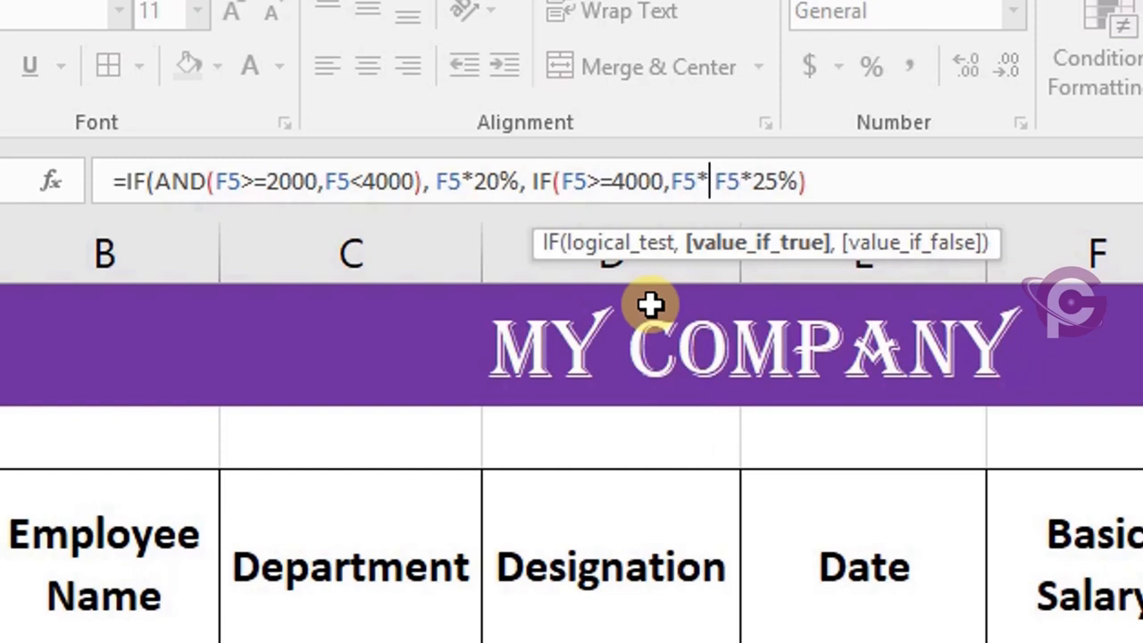
{"action": "type", "text": "15"}
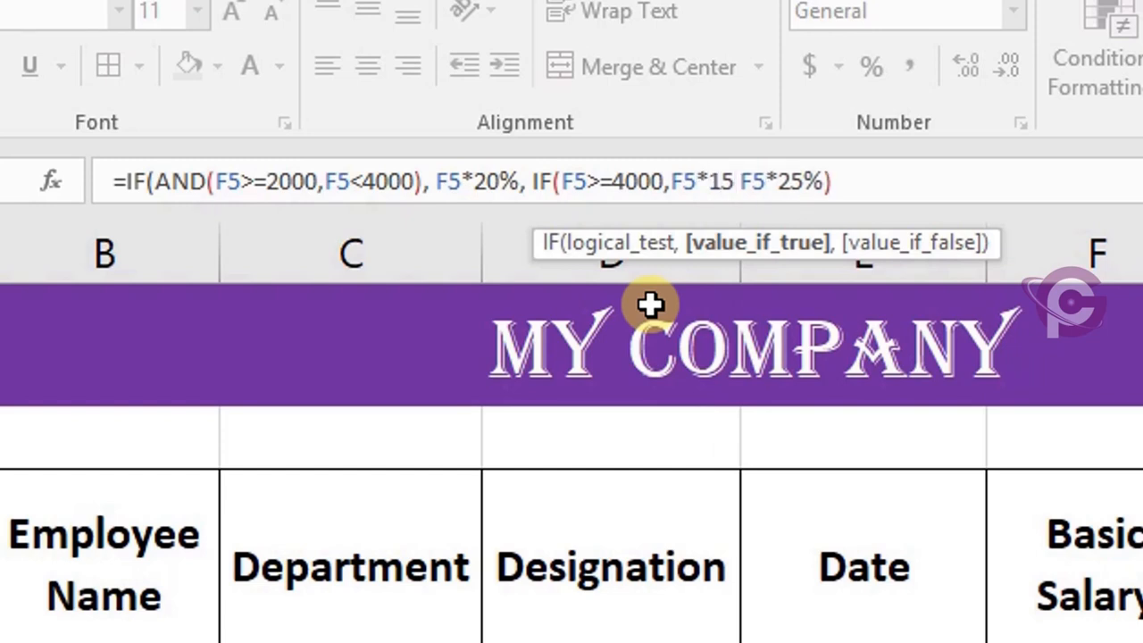
{"action": "type", "text": "%,"}
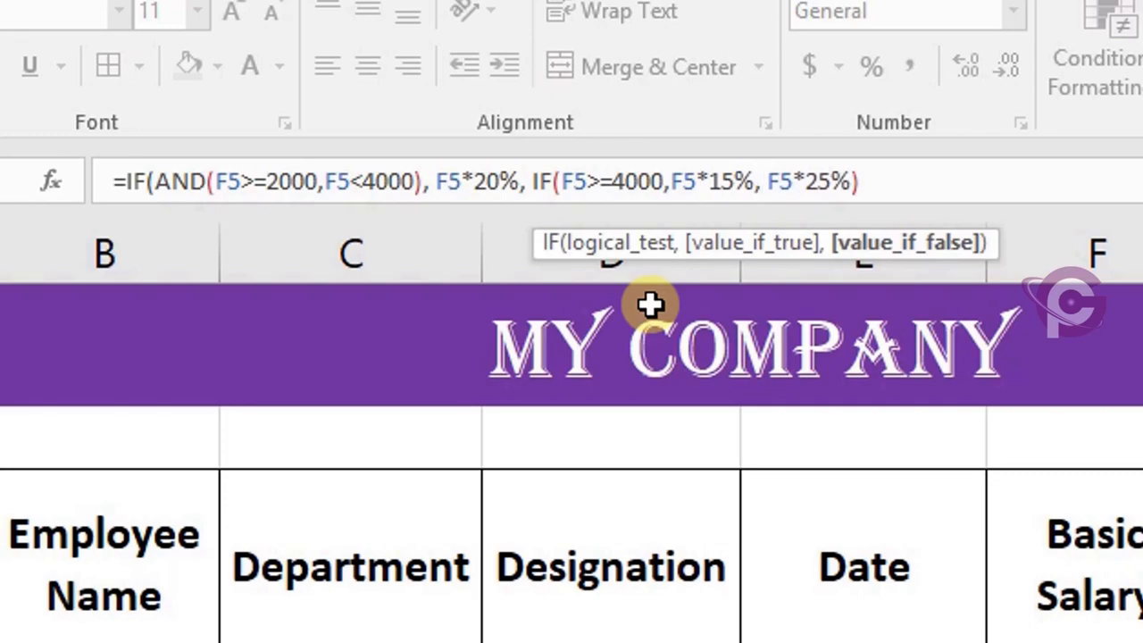
{"action": "key", "text": "End"}
{"action": "type", "text": ")"}
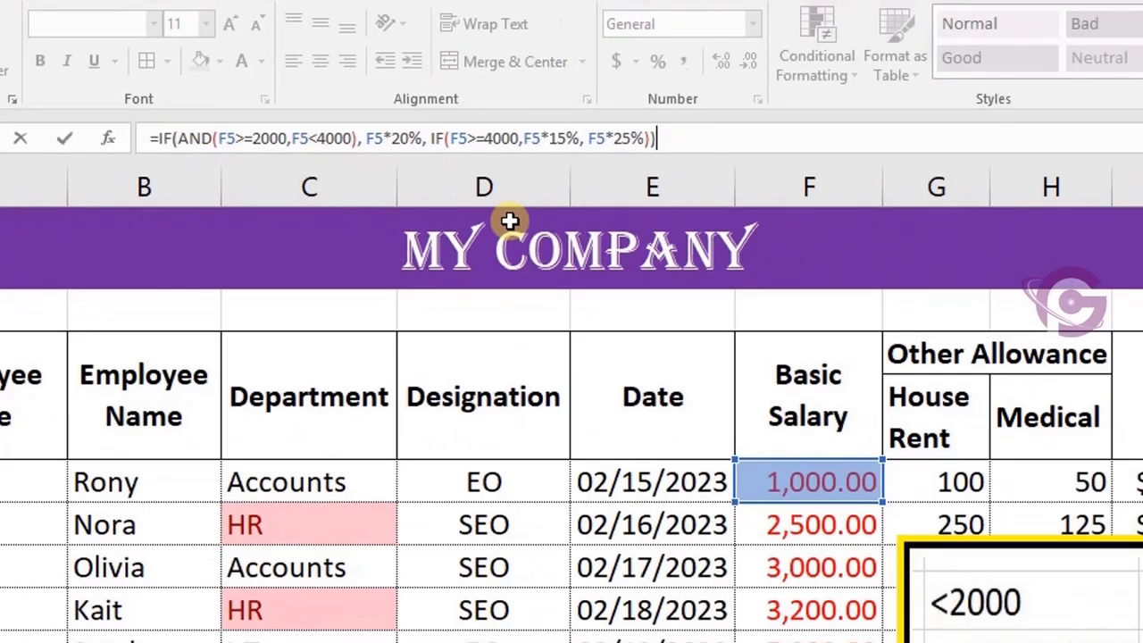
{"action": "key", "text": "Return"}
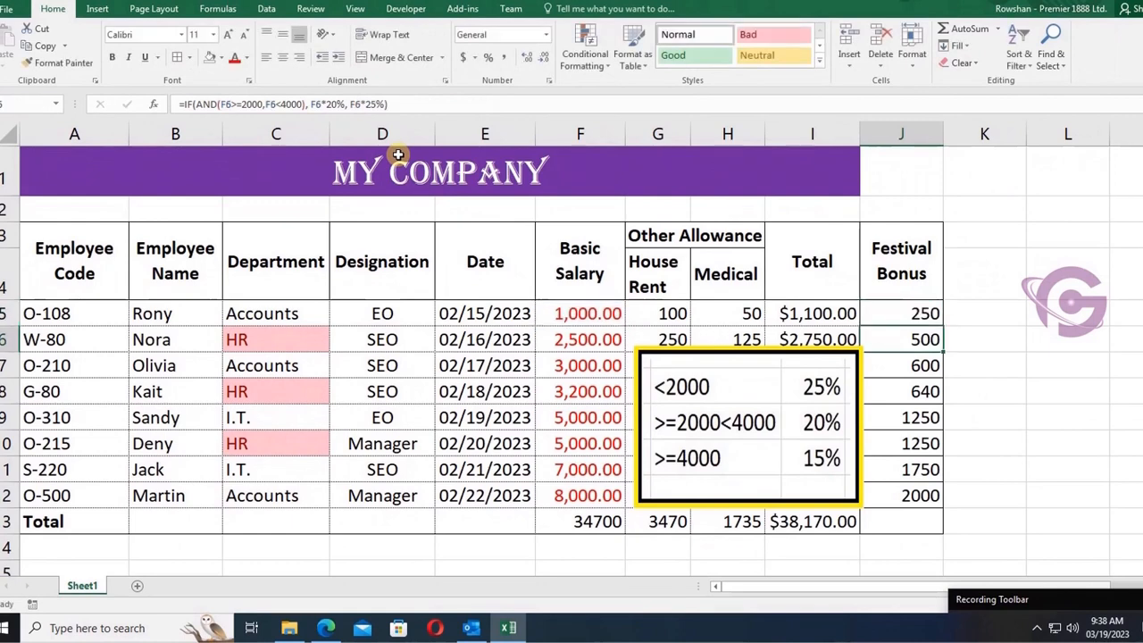
Copy the nested IF formula from J5 down to J12 and check a bonus against its basic salary
{"action": "left_click", "coordinate": [906, 317]}
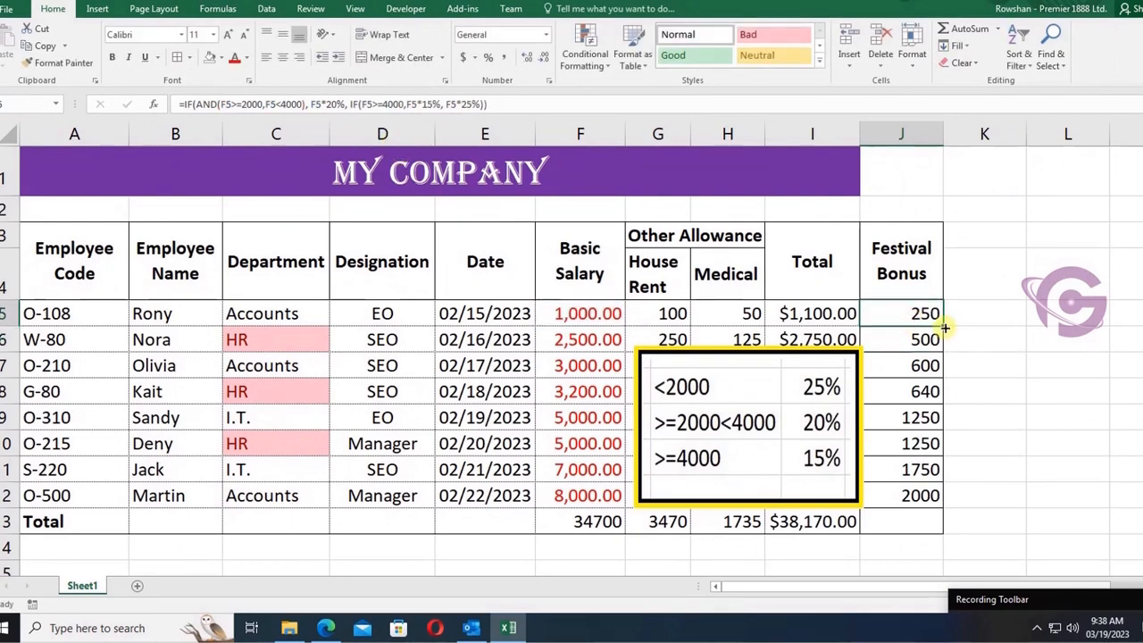
{"action": "left_click_drag", "start_coordinate": [947, 329], "coordinate": [952, 510]}
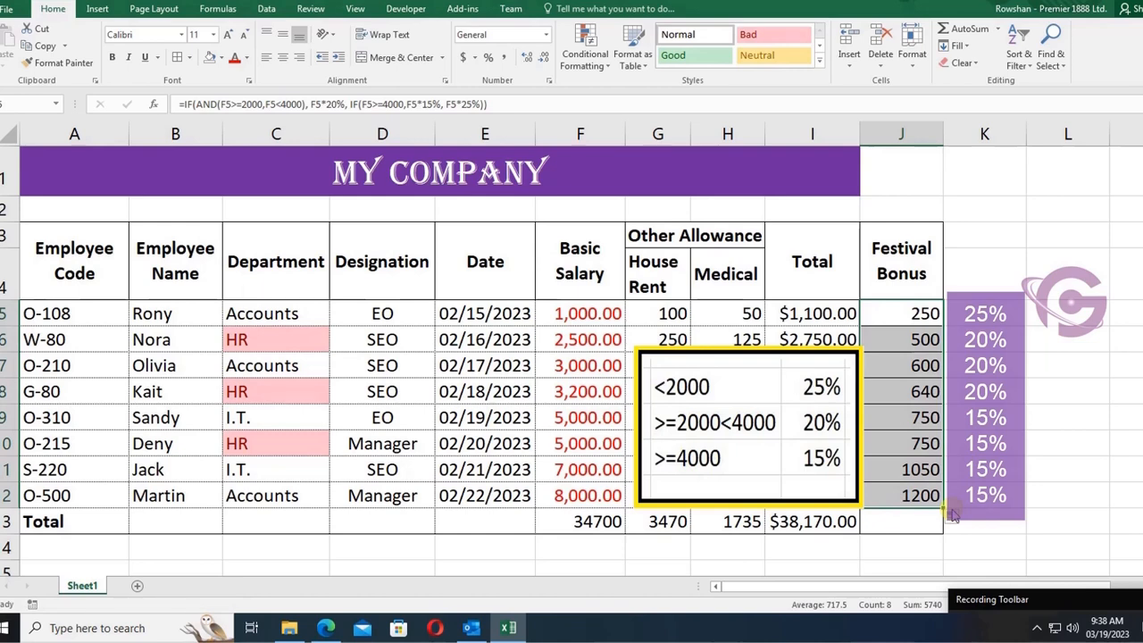
{"action": "left_click", "coordinate": [572, 475]}
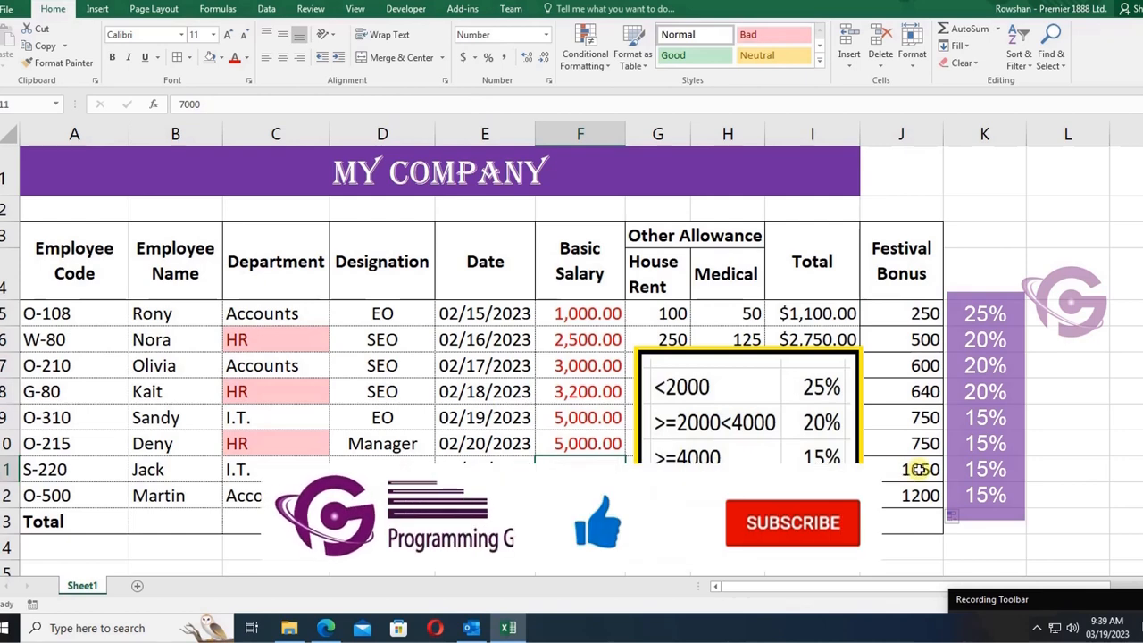
{"action": "left_click", "coordinate": [996, 319]}
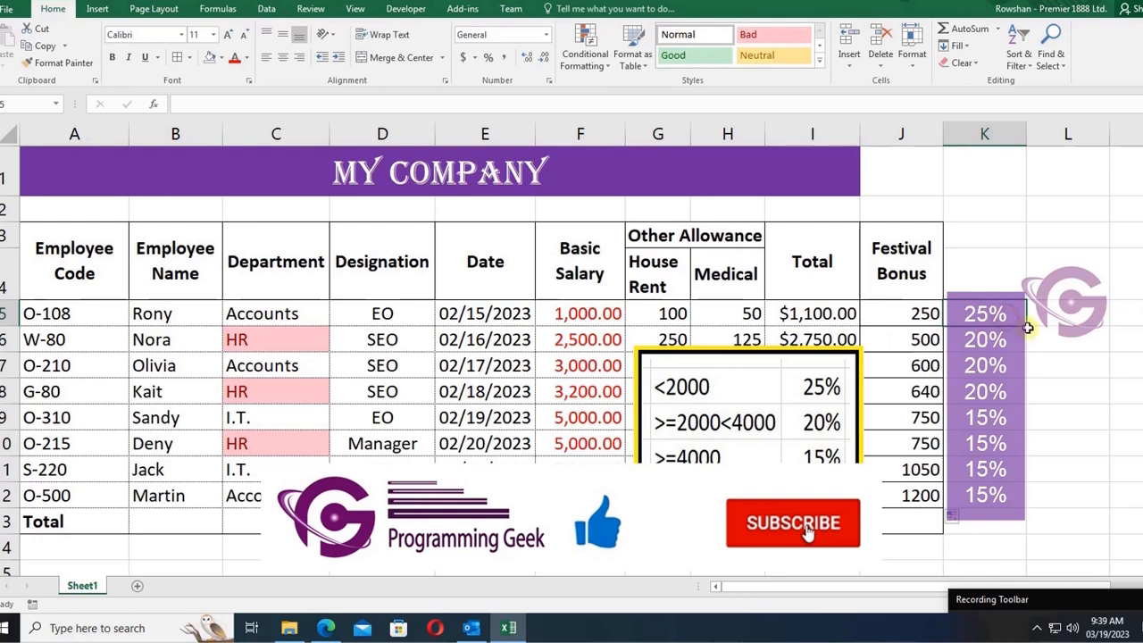
{"action": "left_click", "coordinate": [1043, 318]}
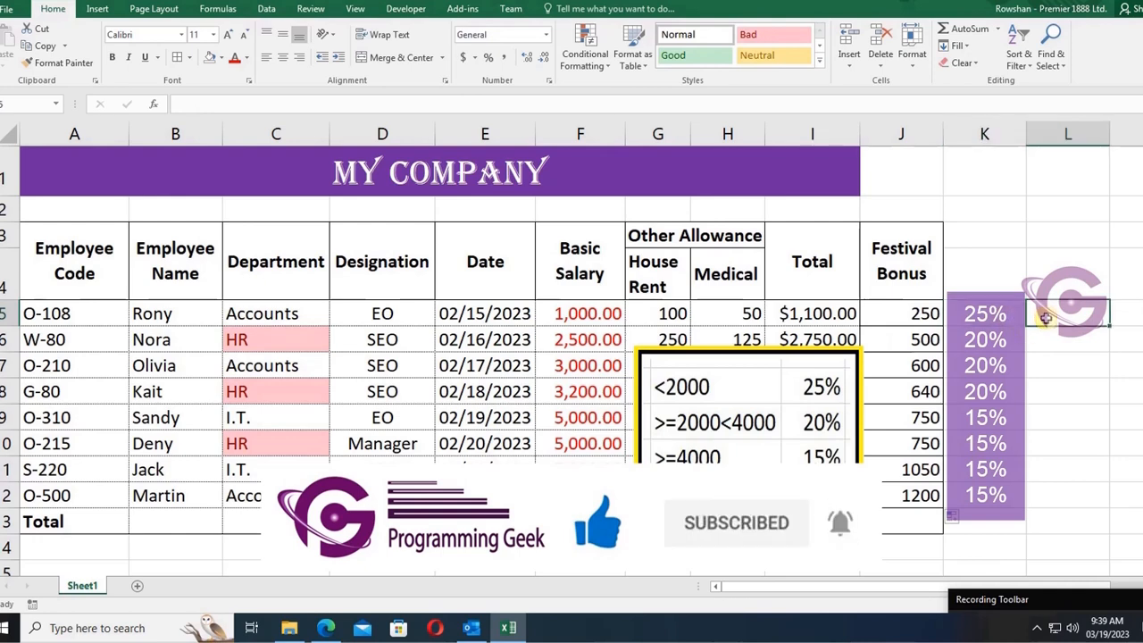
{"action": "left_click", "coordinate": [908, 309]}
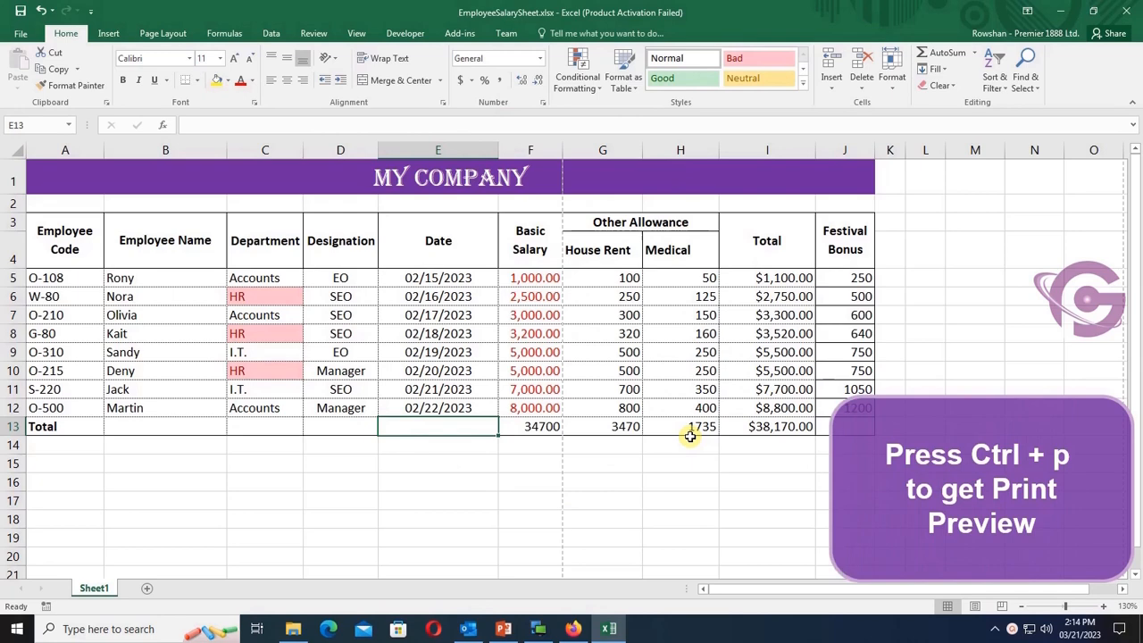
Check in the print preview how the salary sheet splits across pages, and return to the worksheet
{"action": "key", "text": "ctrl+p"}
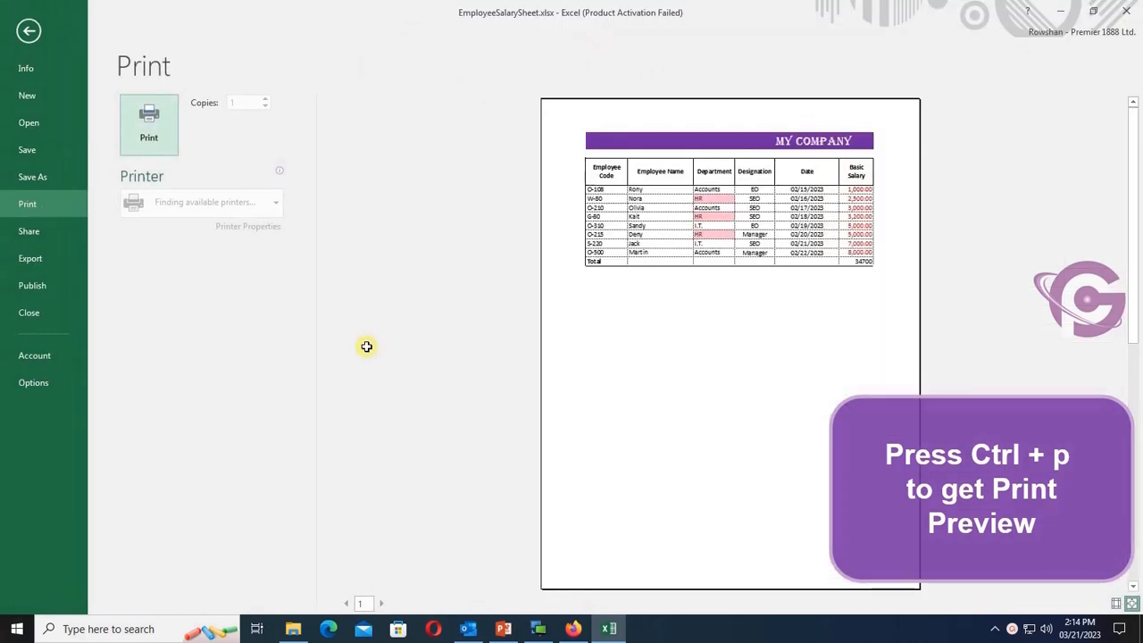
{"action": "scroll", "coordinate": [715, 347], "scroll_direction": "down", "scroll_amount": 1}
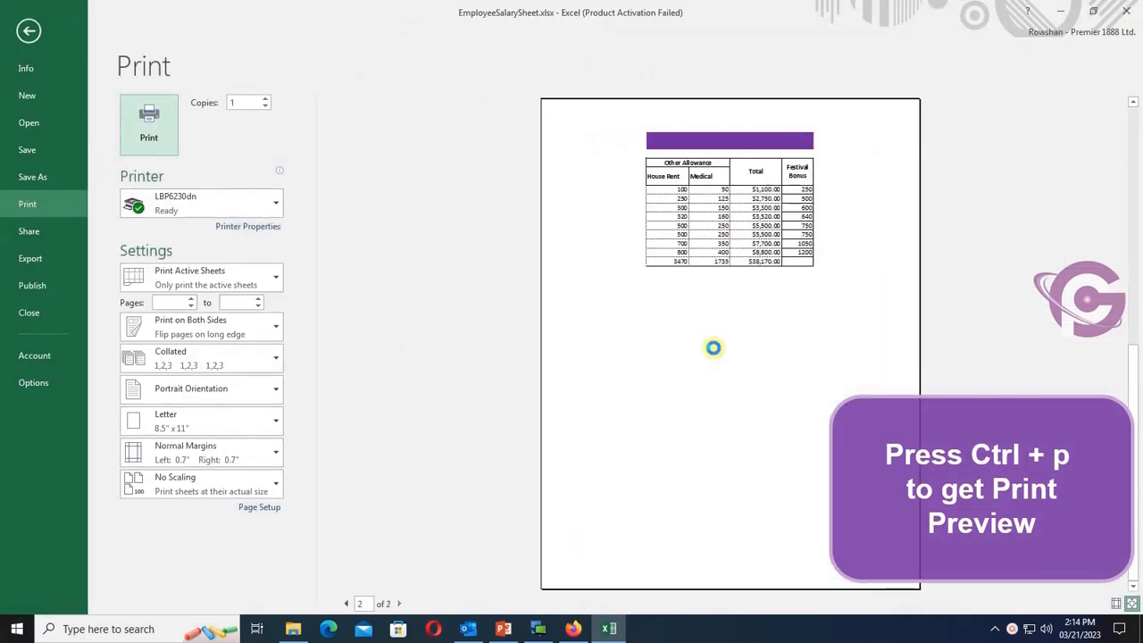
{"action": "scroll", "coordinate": [741, 225], "scroll_direction": "up", "scroll_amount": 1}
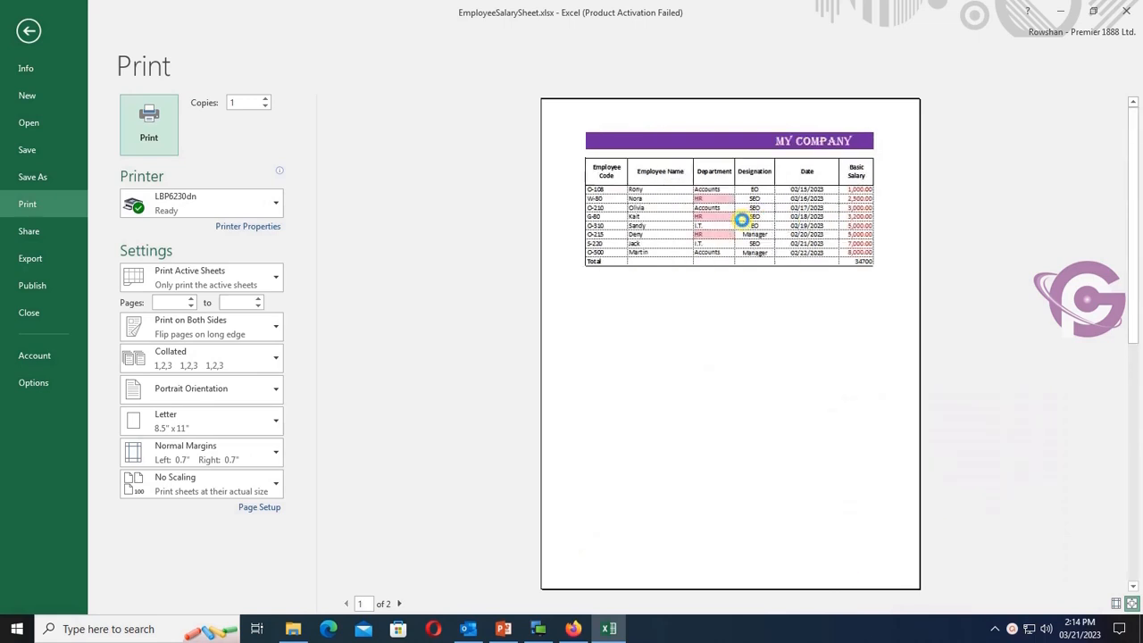
{"action": "scroll", "coordinate": [741, 225], "scroll_direction": "down", "scroll_amount": 1}
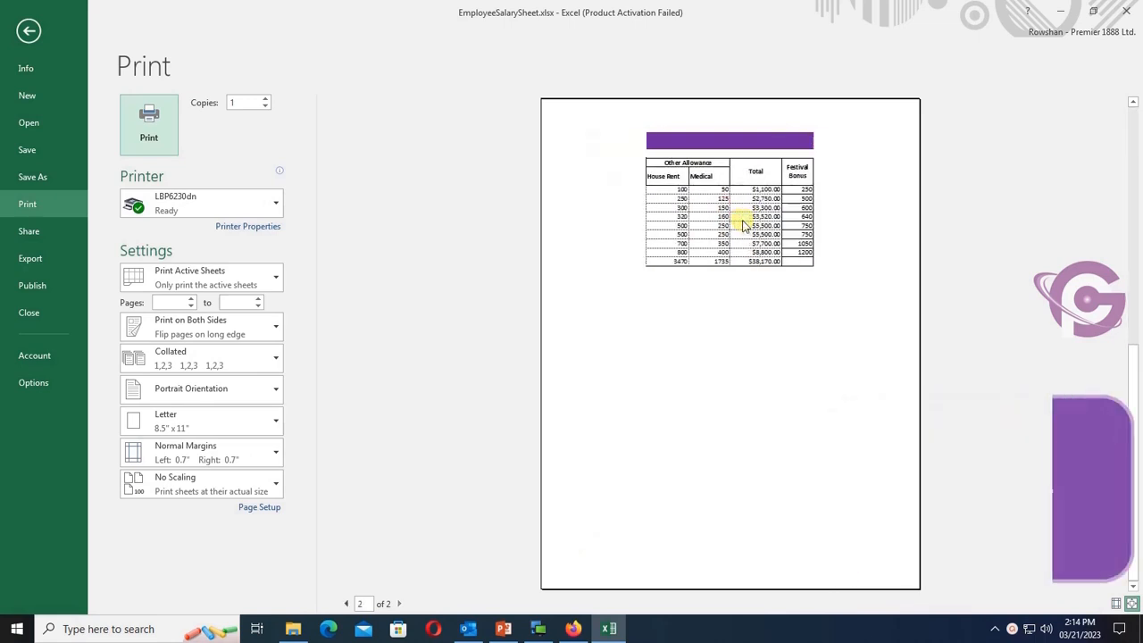
{"action": "scroll", "coordinate": [741, 224], "scroll_direction": "up", "scroll_amount": 1}
{"action": "left_click", "coordinate": [28, 33]}
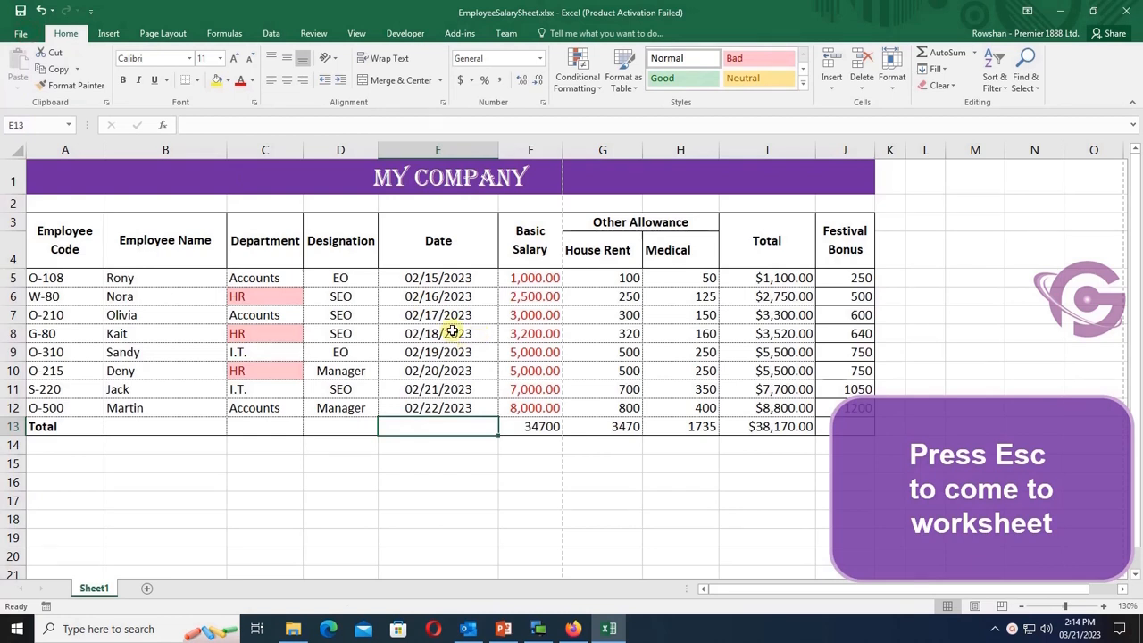
Apply the Narrow page margins preset to the salary sheet
{"action": "left_click", "coordinate": [161, 35]}
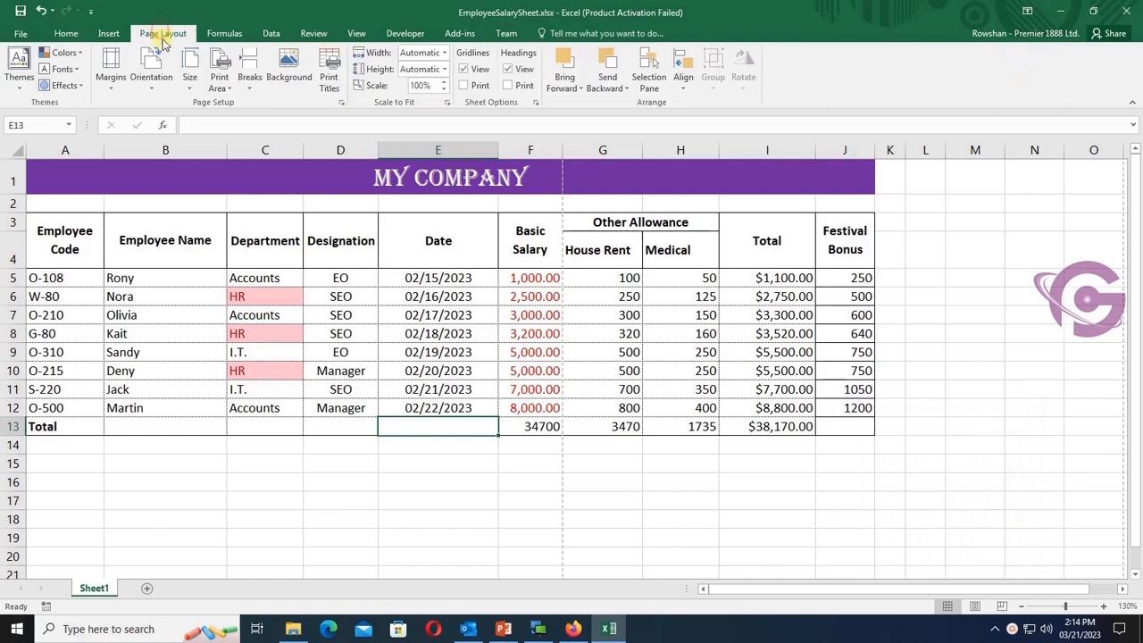
{"action": "left_click", "coordinate": [113, 91]}
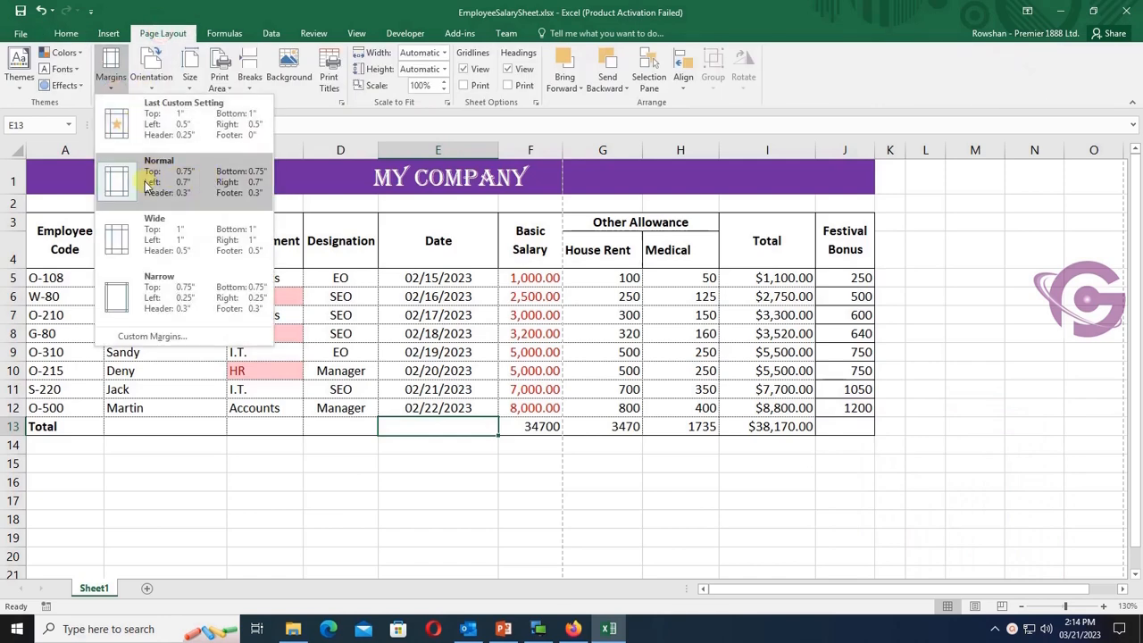
{"action": "left_click", "coordinate": [151, 290]}
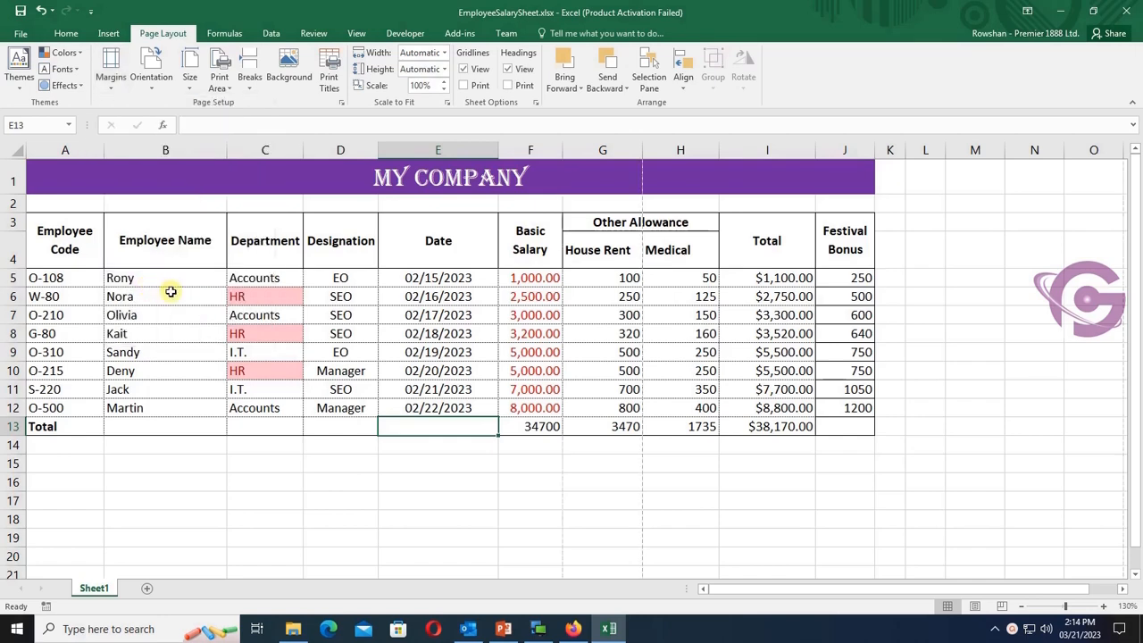
Review every page of the print preview with the narrow margins, and return to the worksheet
{"action": "key", "text": "ctrl+p"}
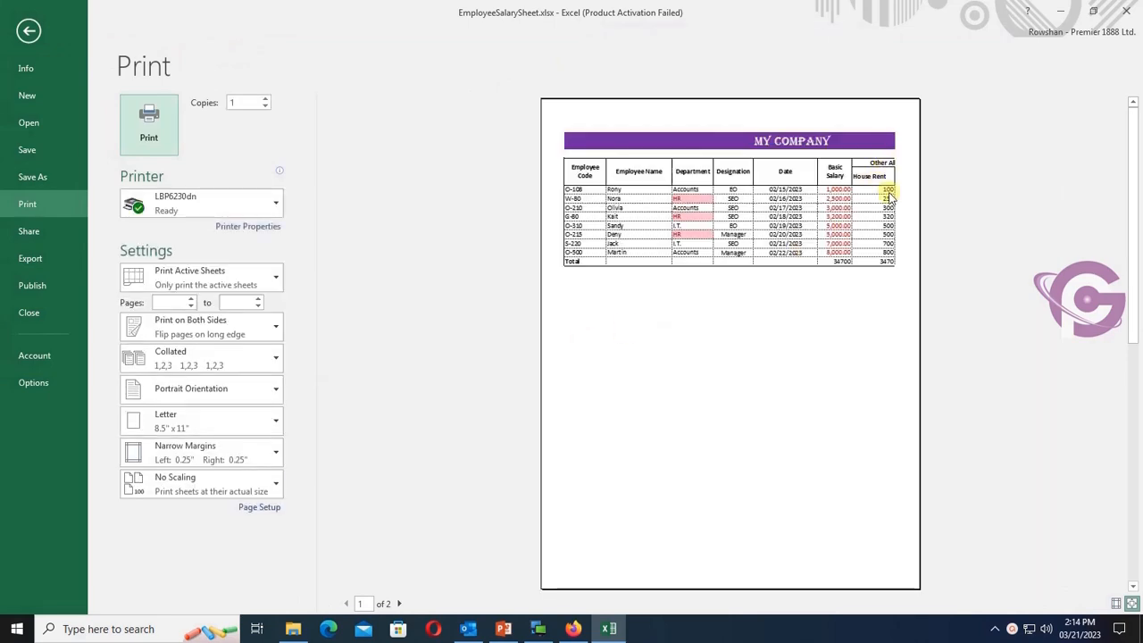
{"action": "scroll", "coordinate": [842, 365], "scroll_direction": "down", "scroll_amount": 2}
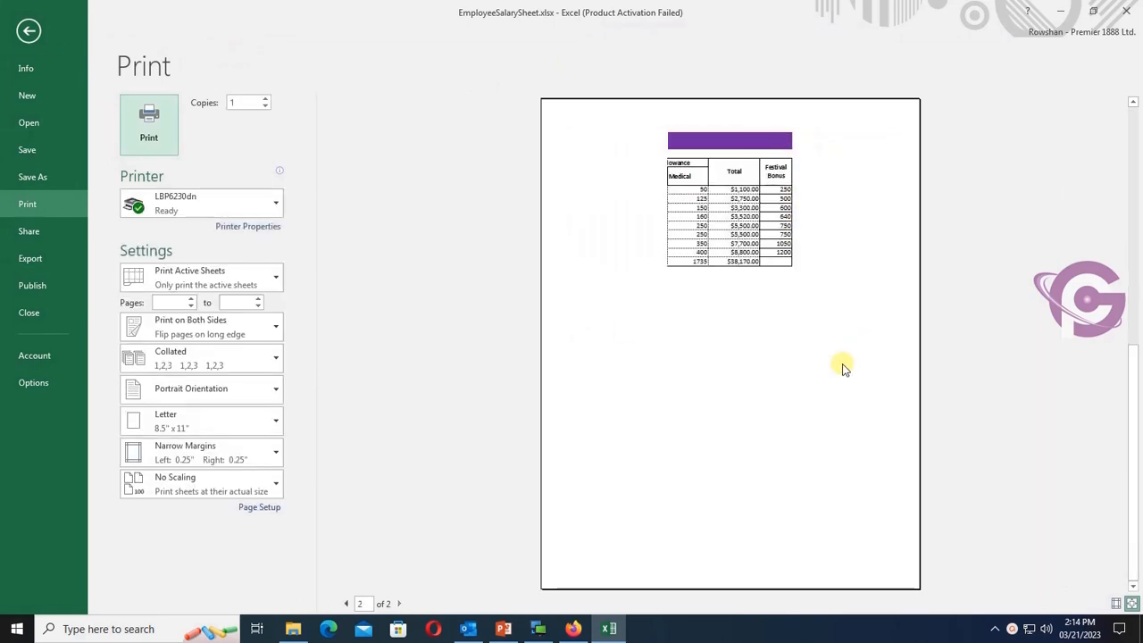
{"action": "scroll", "coordinate": [842, 365], "scroll_direction": "up", "scroll_amount": 2}
{"action": "left_click", "coordinate": [30, 32]}
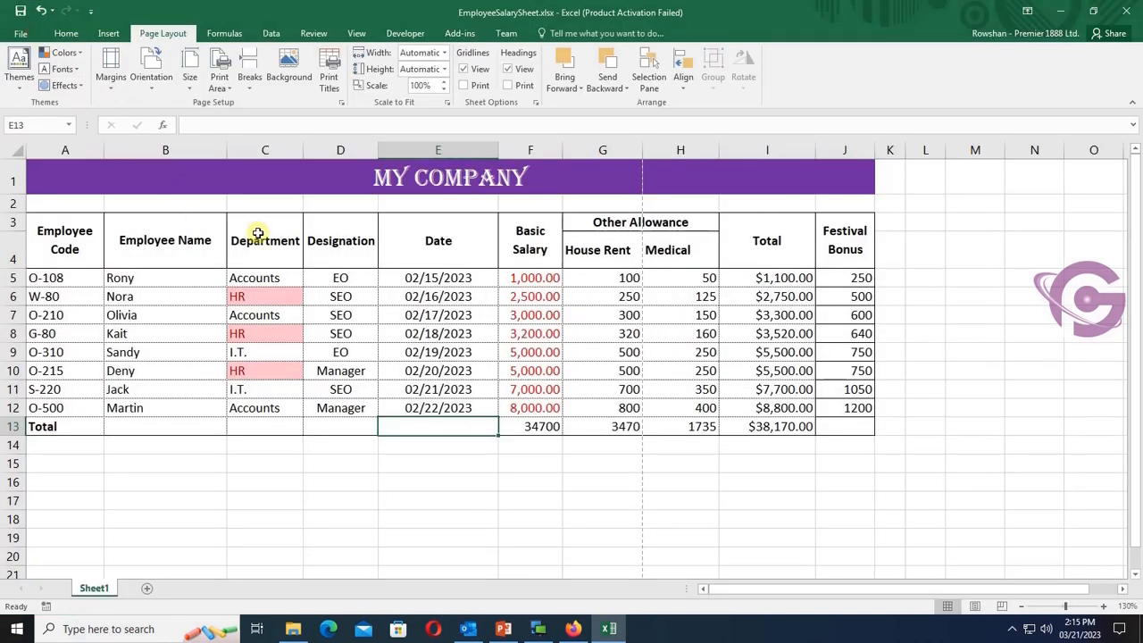
Set custom page margins of top 1, left 0.5, right 0.5 and footer 0, with horizontal centering on the page turned off
{"action": "left_click", "coordinate": [111, 77]}
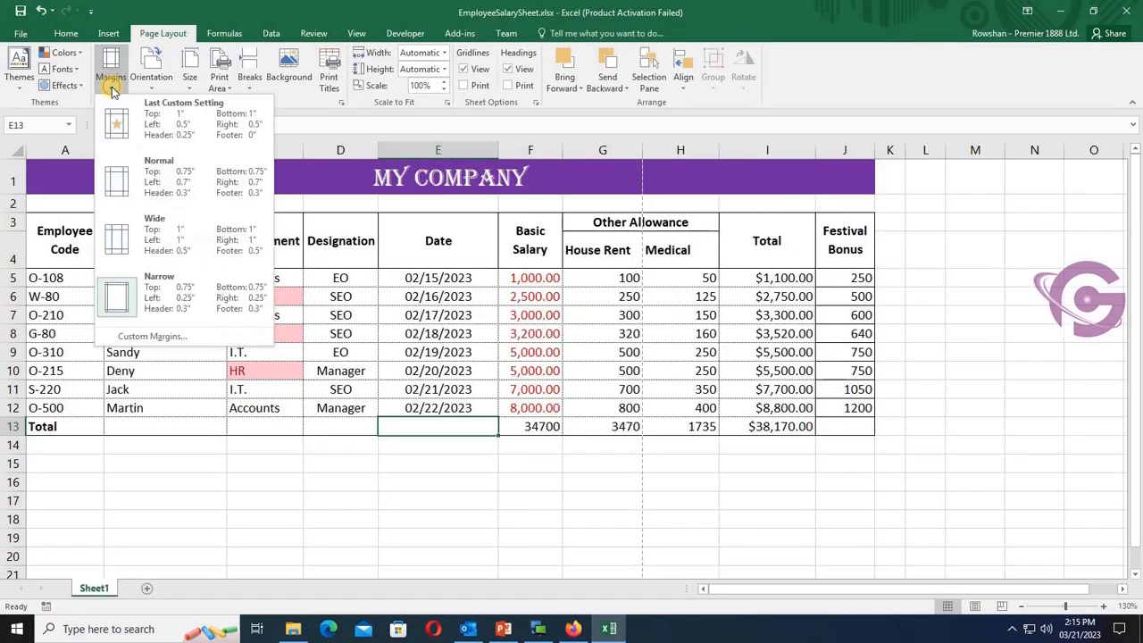
{"action": "left_click", "coordinate": [162, 336]}
{"action": "left_click", "coordinate": [864, 274]}
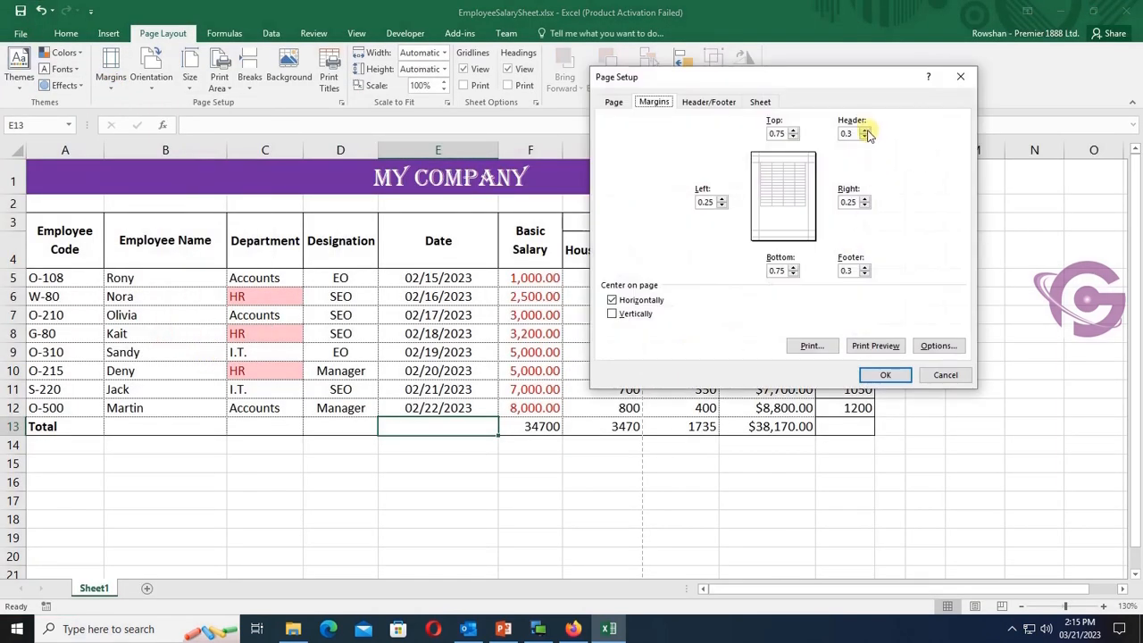
{"action": "left_click", "coordinate": [722, 199]}
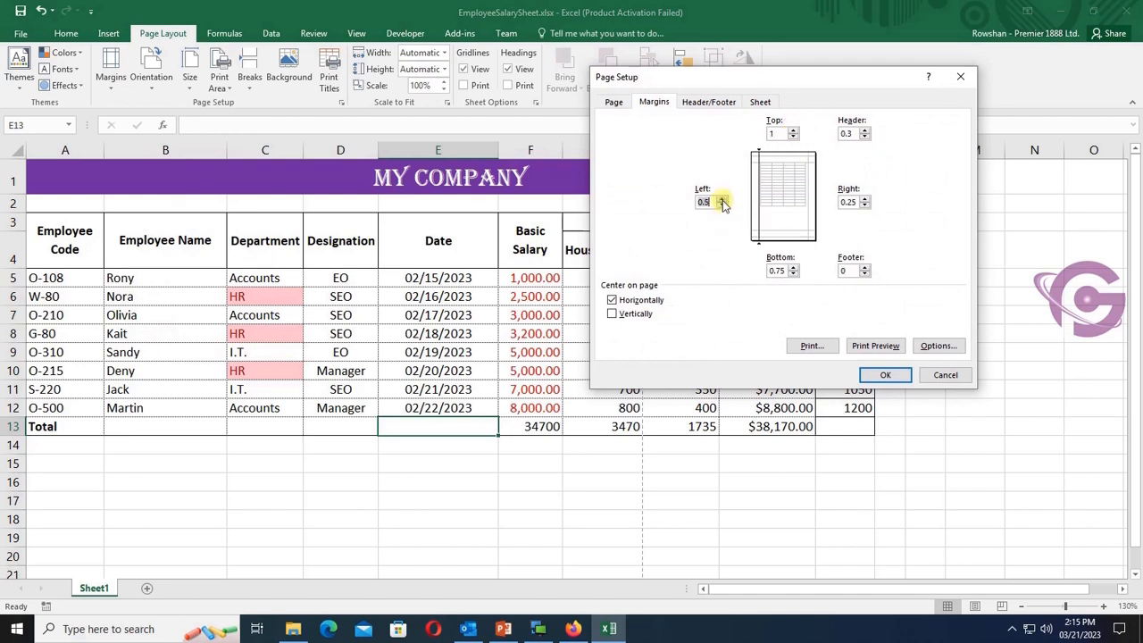
{"action": "left_click", "coordinate": [865, 198]}
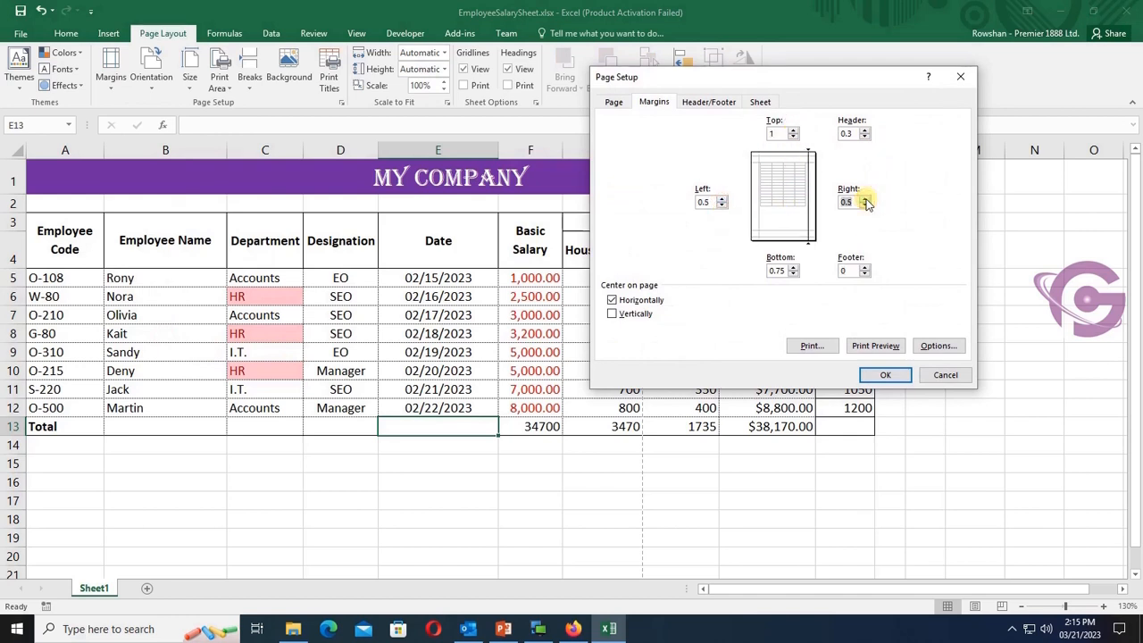
{"action": "left_click", "coordinate": [647, 302]}
{"action": "left_click", "coordinate": [885, 375]}
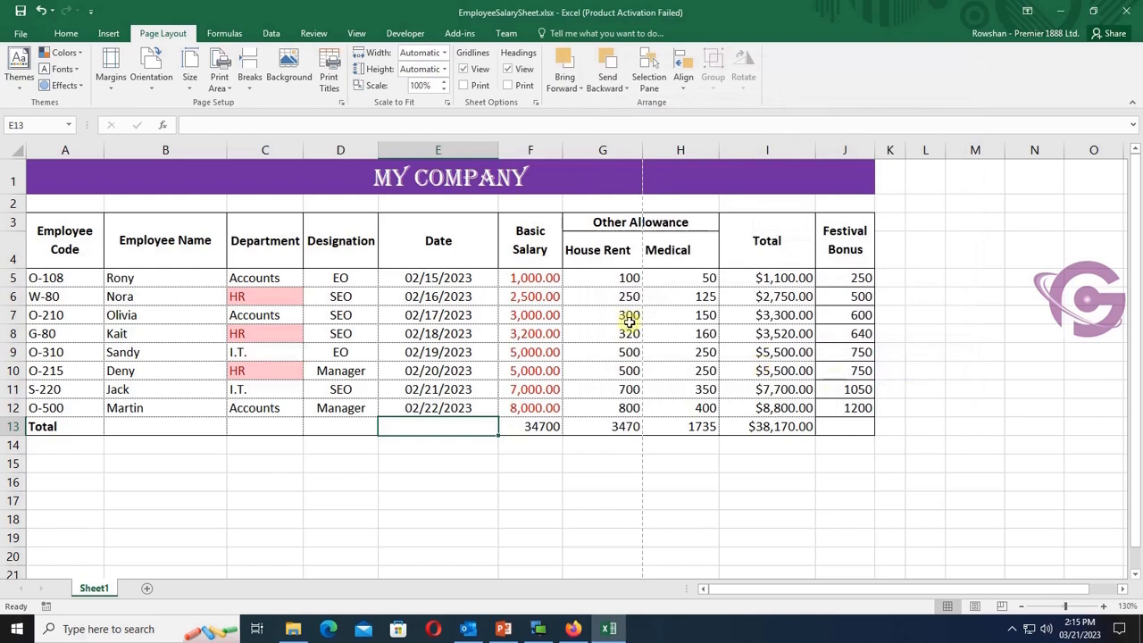
Check in the print preview which columns fit on the first page with the custom margins, and return to the worksheet
{"action": "key", "text": "ctrl+p"}
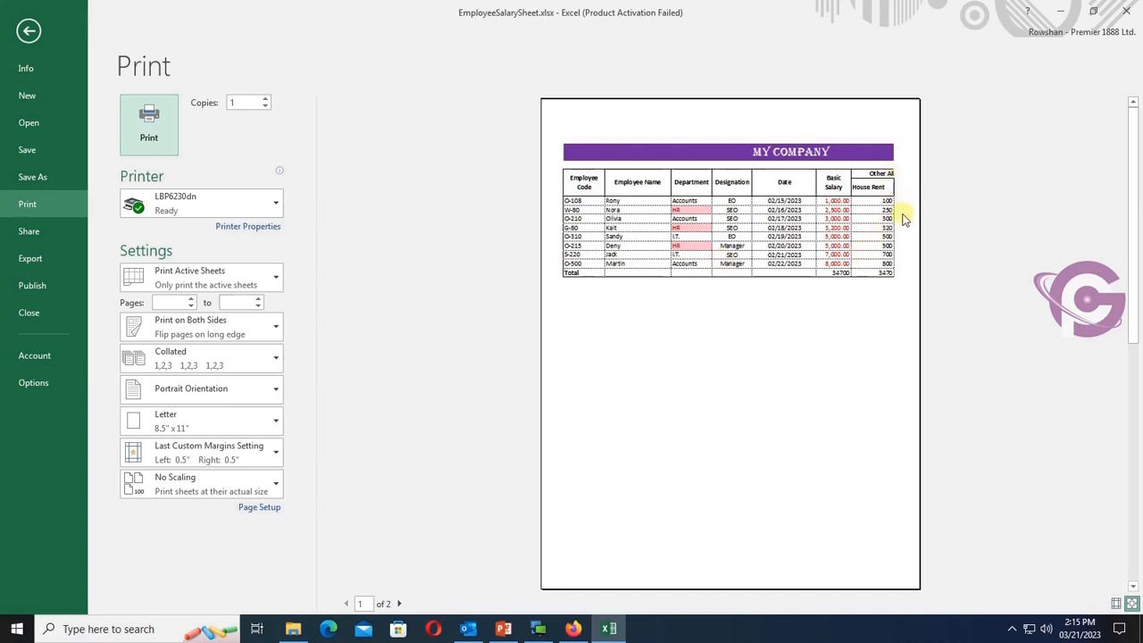
{"action": "left_click", "coordinate": [29, 30]}
{"action": "left_click_drag", "start_coordinate": [687, 277], "coordinate": [848, 426]}
{"action": "left_click", "coordinate": [710, 393]}
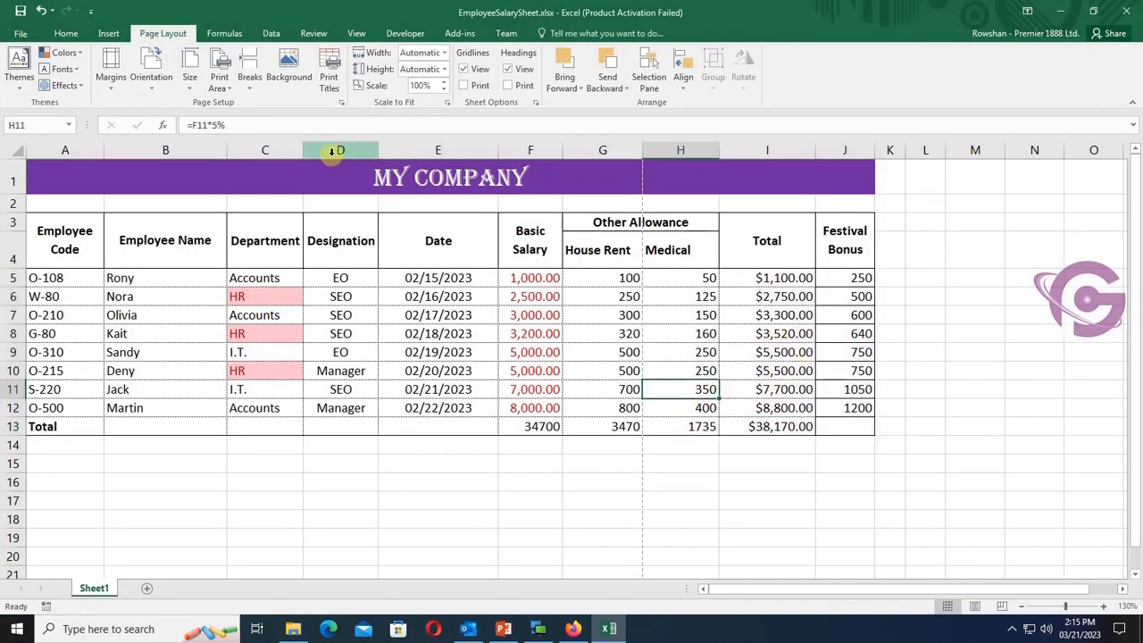
Change the page orientation of the salary sheet to Landscape and select cell J6 in the Festival Bonus column
{"action": "left_click", "coordinate": [151, 82]}
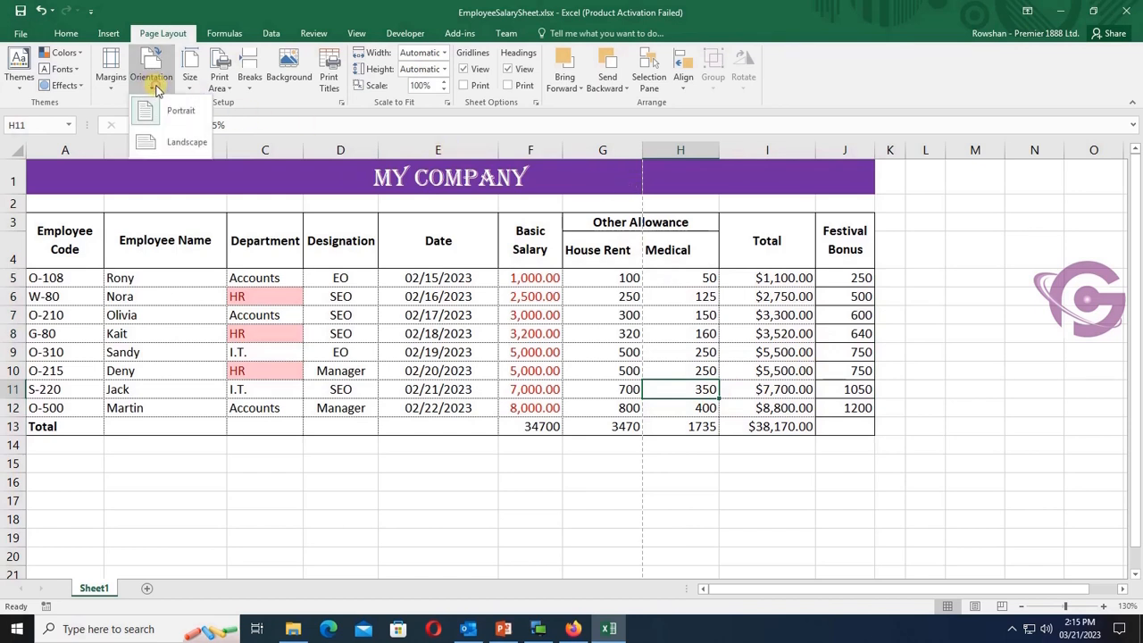
{"action": "left_click", "coordinate": [170, 143]}
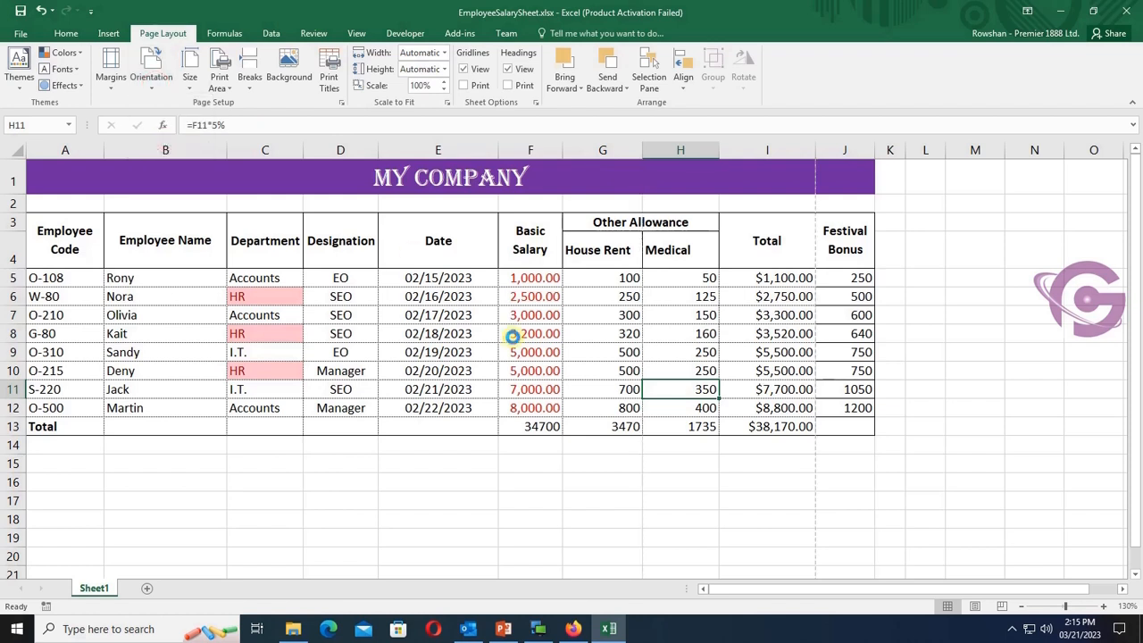
{"action": "left_click", "coordinate": [839, 297]}
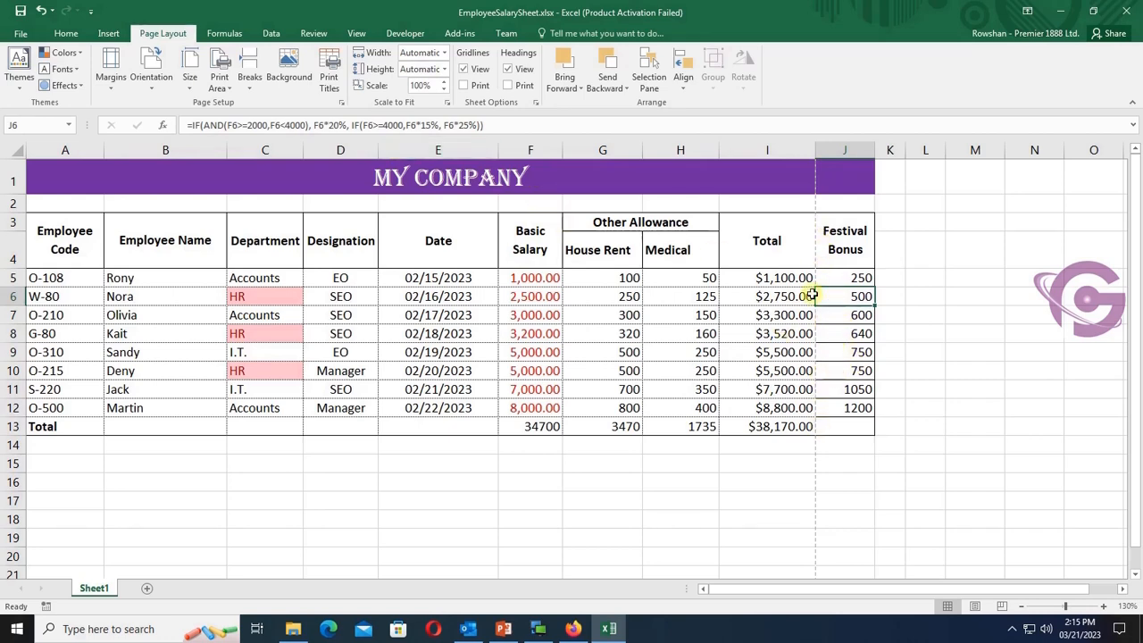
Review both pages of the landscape salary sheet in the print preview, and return to the worksheet
{"action": "key", "text": "ctrl+p"}
{"action": "scroll", "coordinate": [755, 252], "scroll_direction": "down", "scroll_amount": 2}
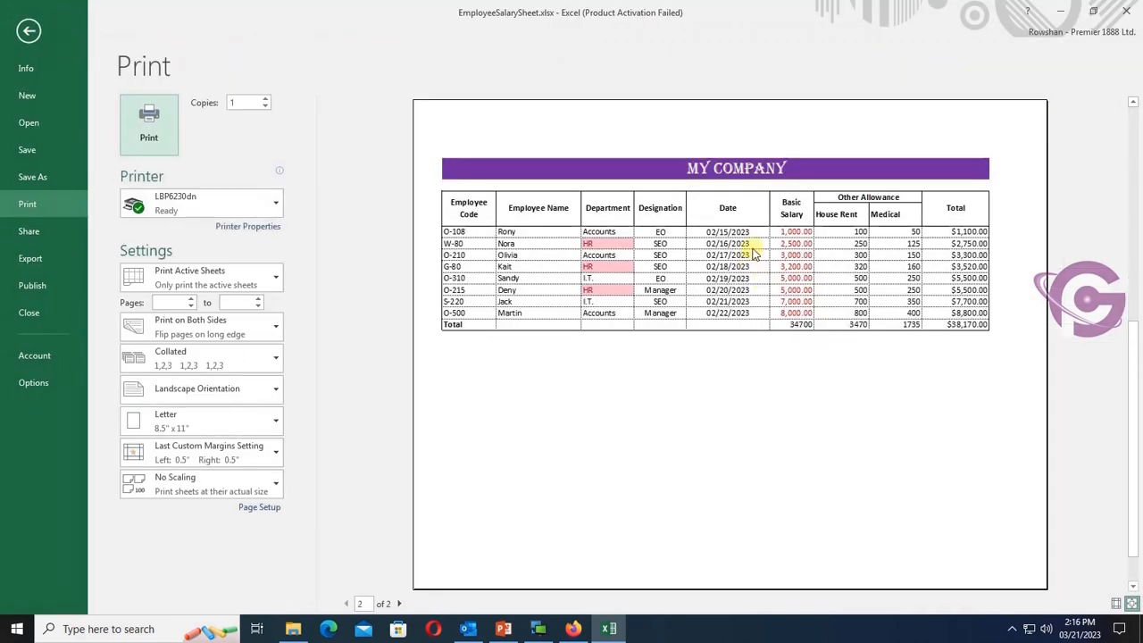
{"action": "scroll", "coordinate": [752, 252], "scroll_direction": "up", "scroll_amount": 2}
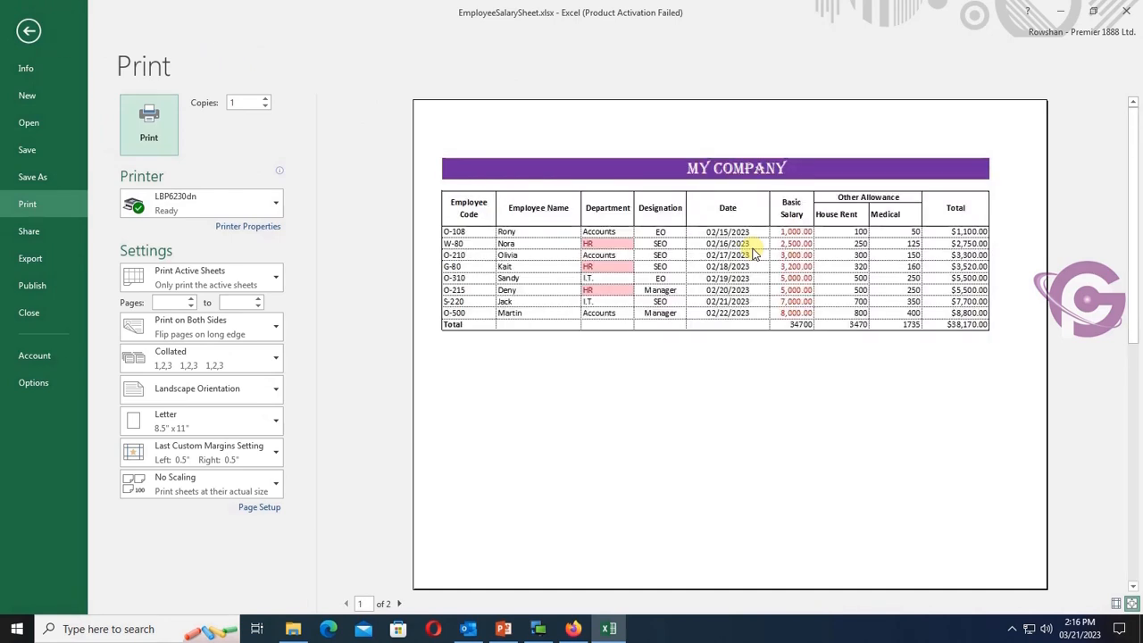
{"action": "scroll", "coordinate": [753, 252], "scroll_direction": "down", "scroll_amount": 2}
{"action": "scroll", "coordinate": [753, 253], "scroll_direction": "up", "scroll_amount": 2}
{"action": "left_click", "coordinate": [28, 30]}
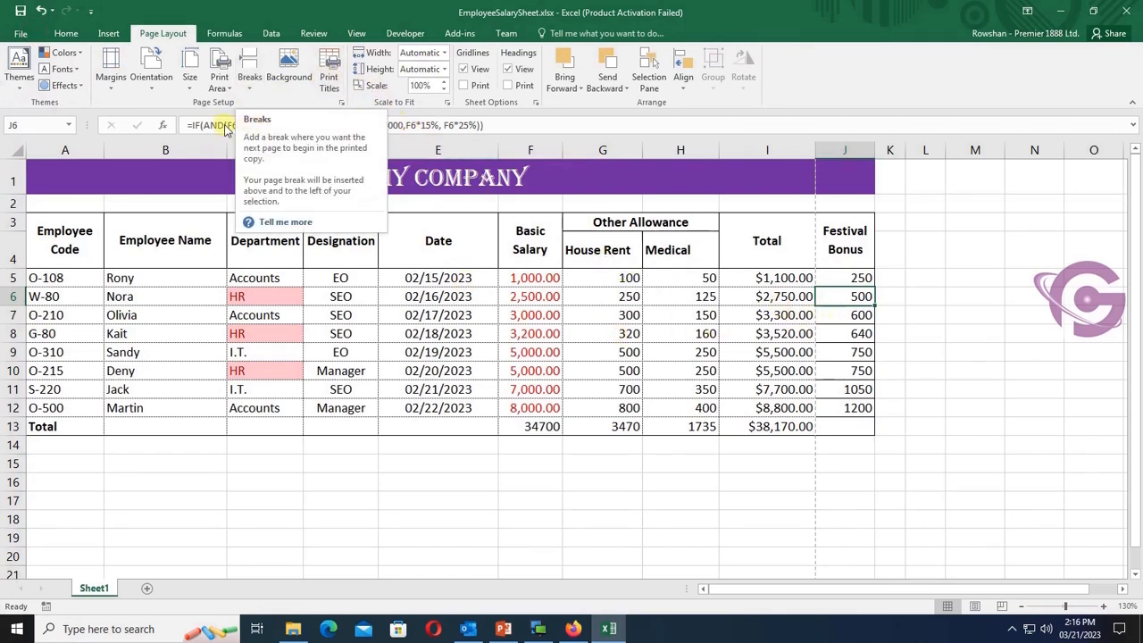
Try the A4 paper size in the print preview, and set the paper size back to Letter
{"action": "left_click", "coordinate": [197, 80]}
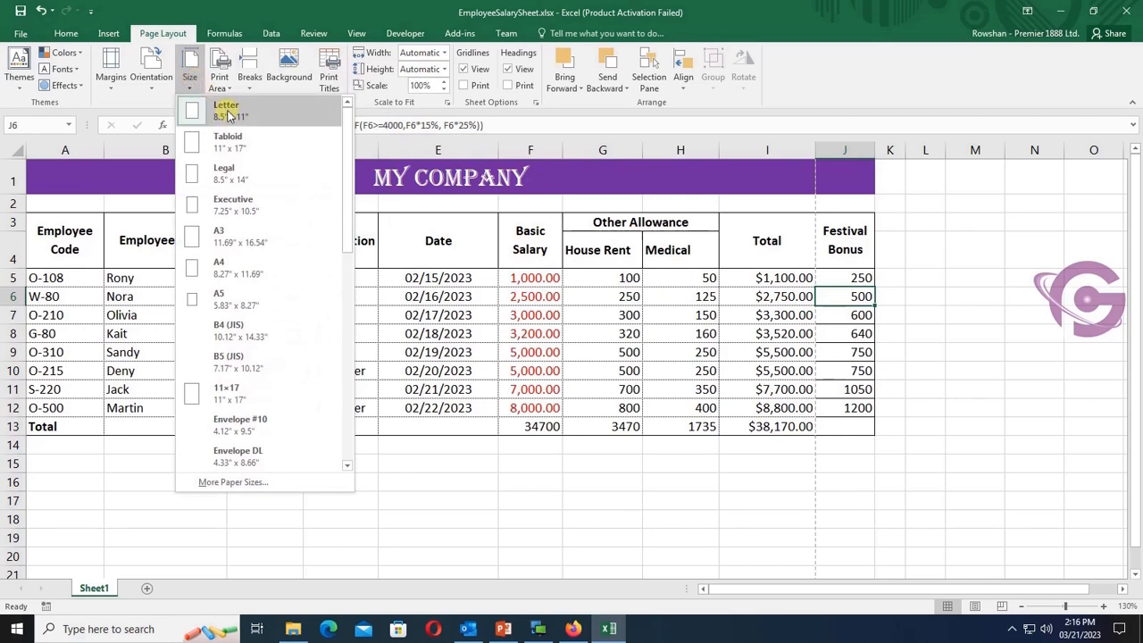
{"action": "left_click", "coordinate": [227, 265]}
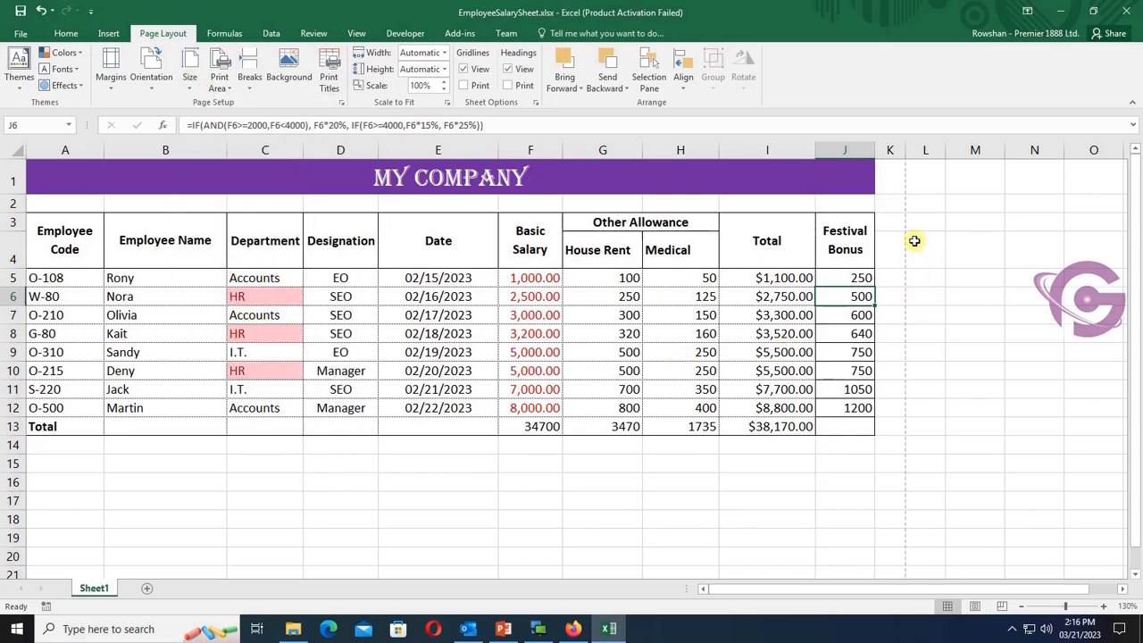
{"action": "key", "text": "ctrl+p"}
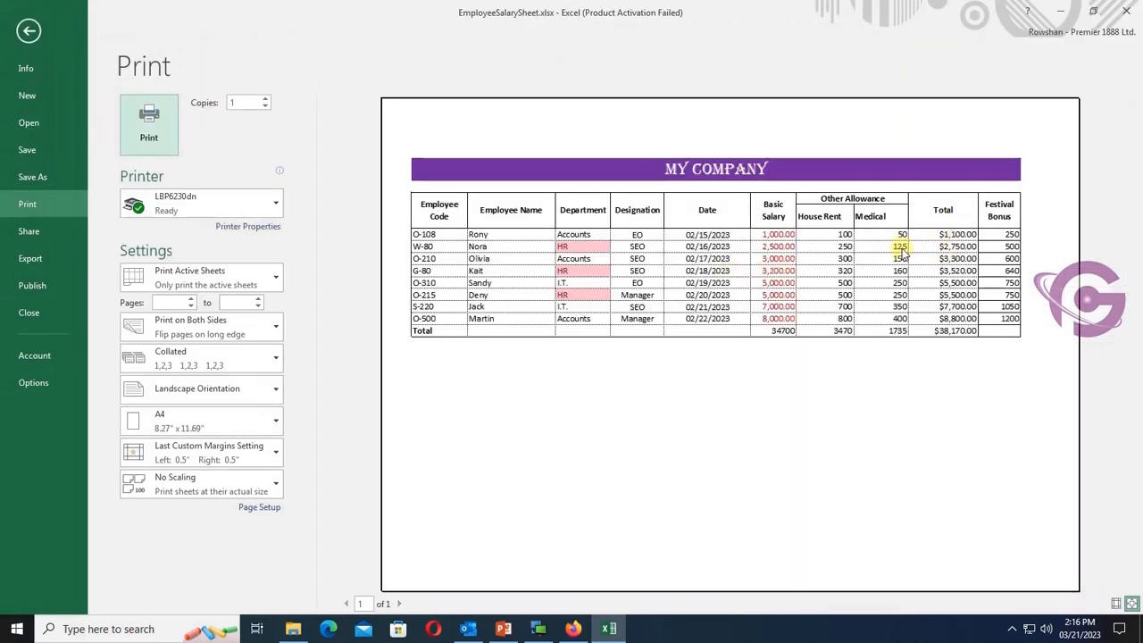
{"action": "left_click", "coordinate": [28, 30]}
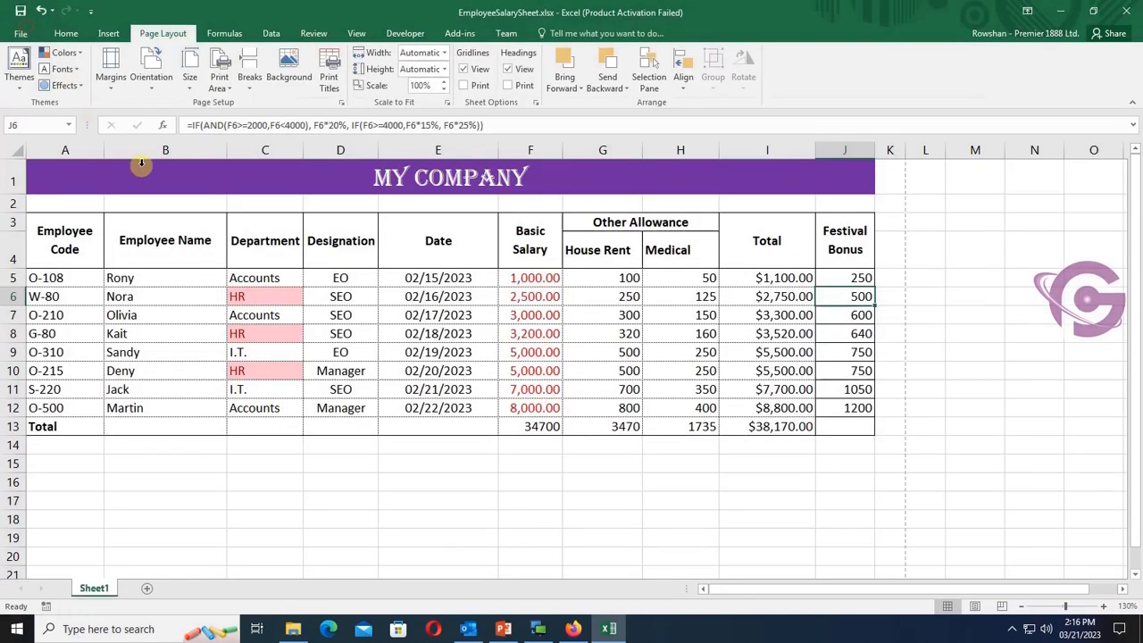
{"action": "left_click", "coordinate": [189, 76]}
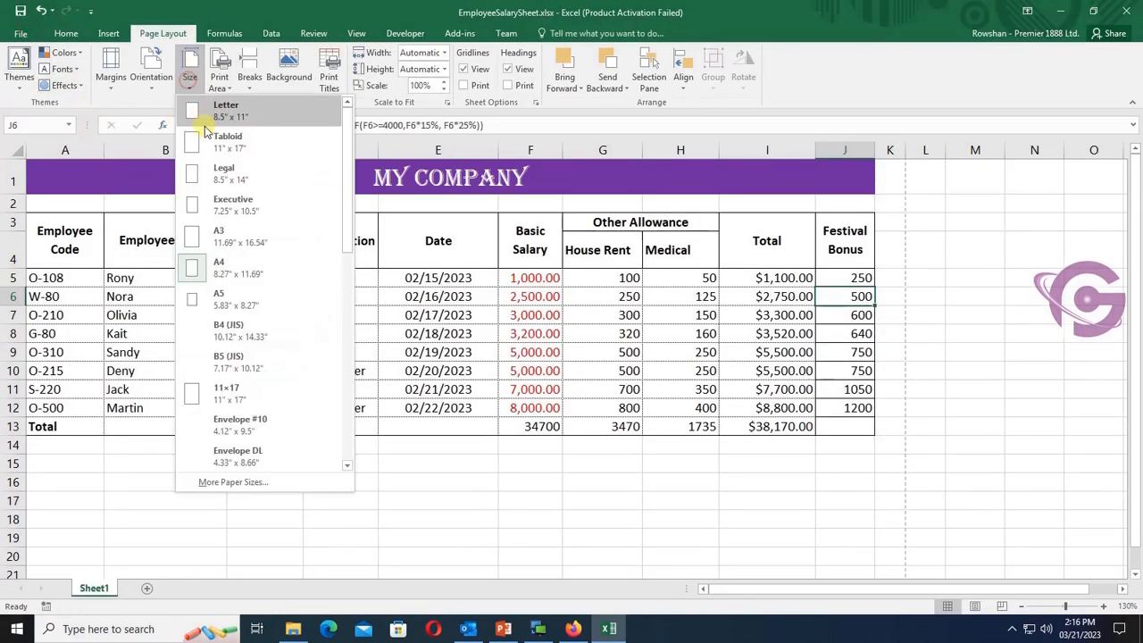
{"action": "left_click", "coordinate": [242, 125]}
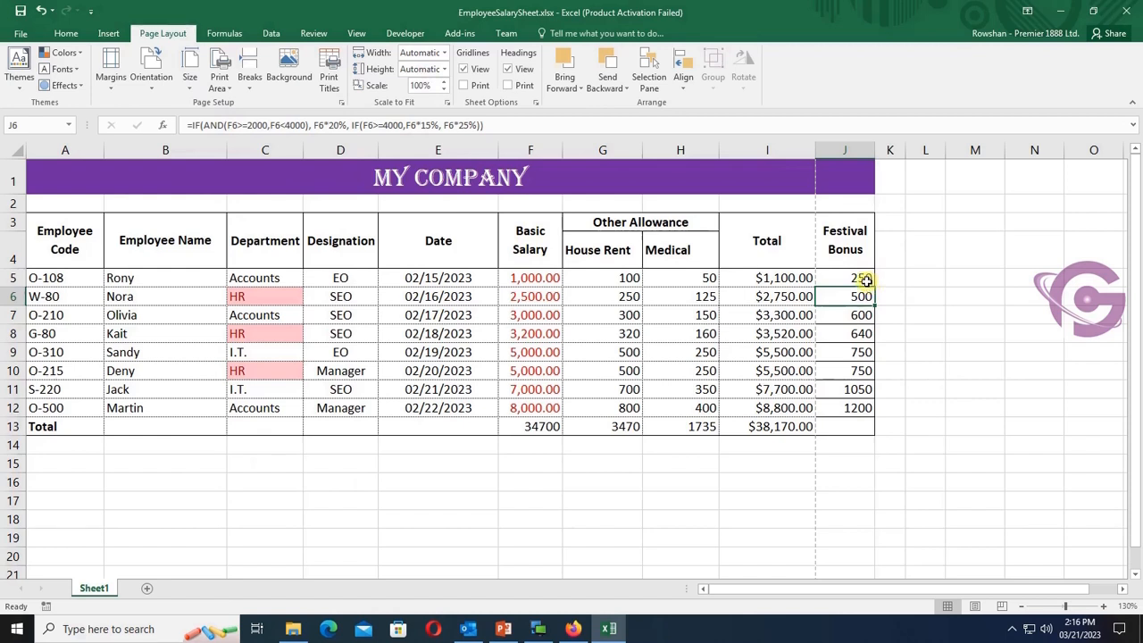
Try a 95% print scale in the print preview, and set the scale back to 100%
{"action": "left_click", "coordinate": [444, 90]}
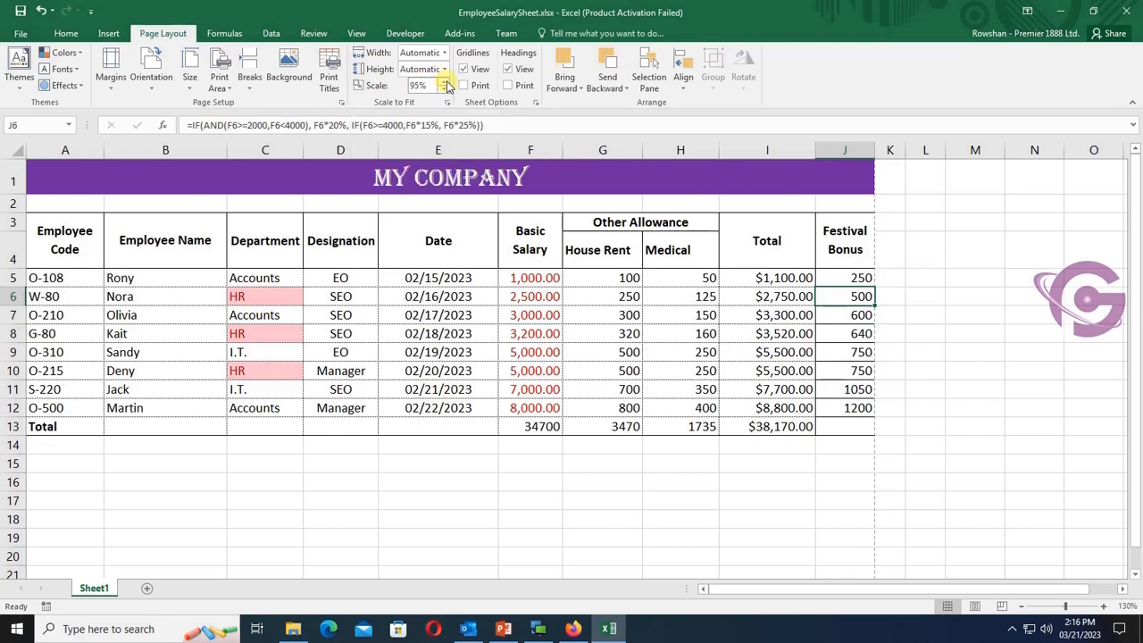
{"action": "key", "text": "ctrl+p"}
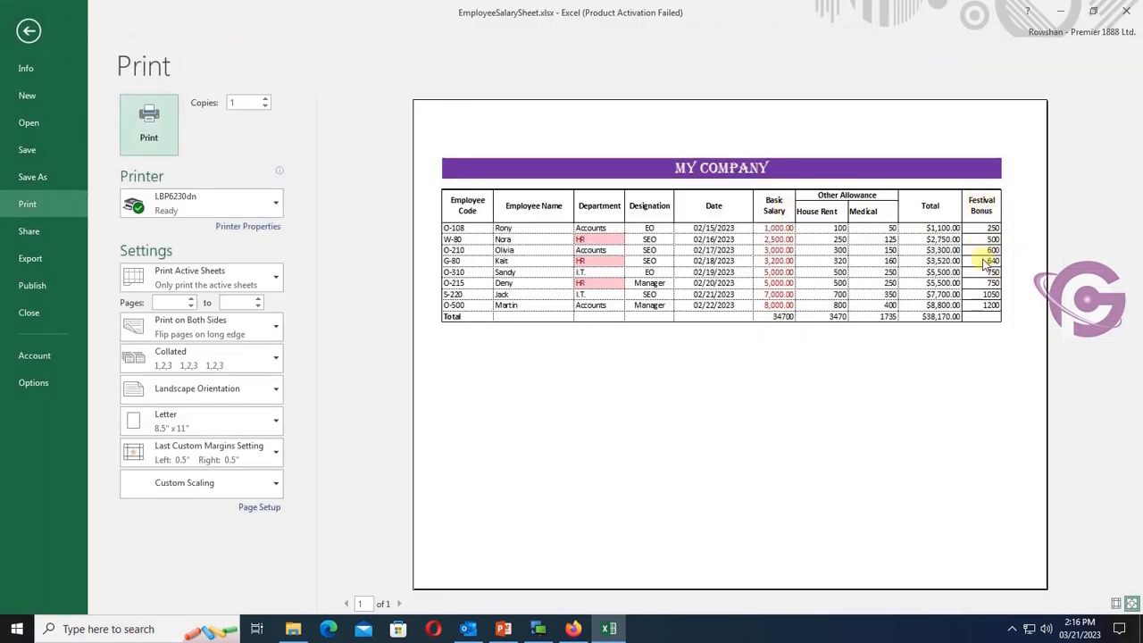
{"action": "key", "text": "Escape"}
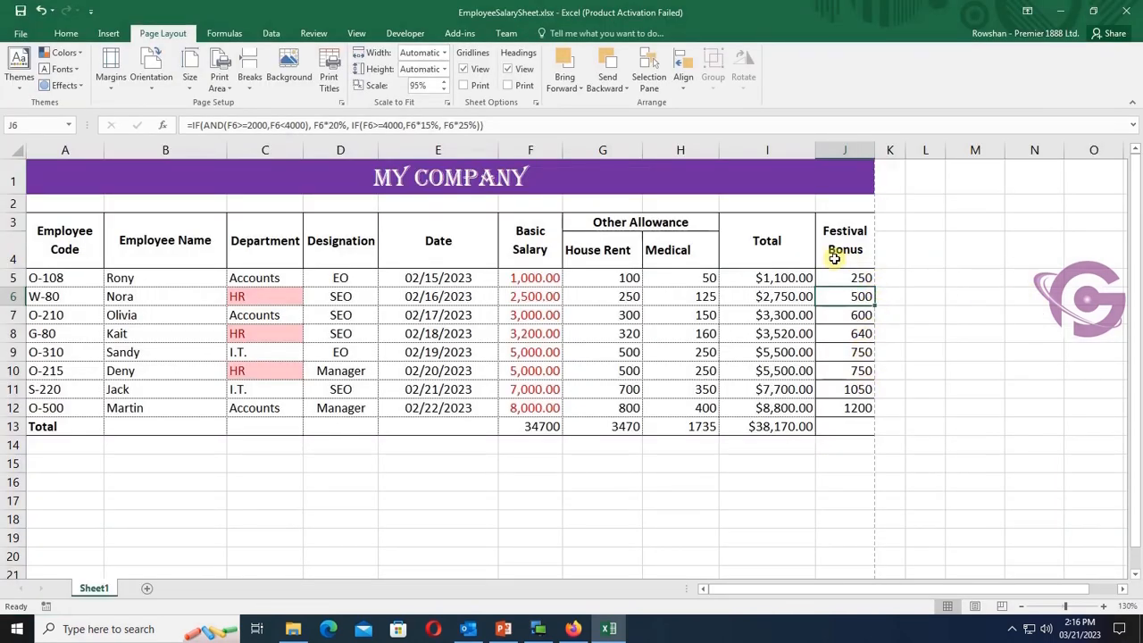
{"action": "left_click", "coordinate": [444, 81]}
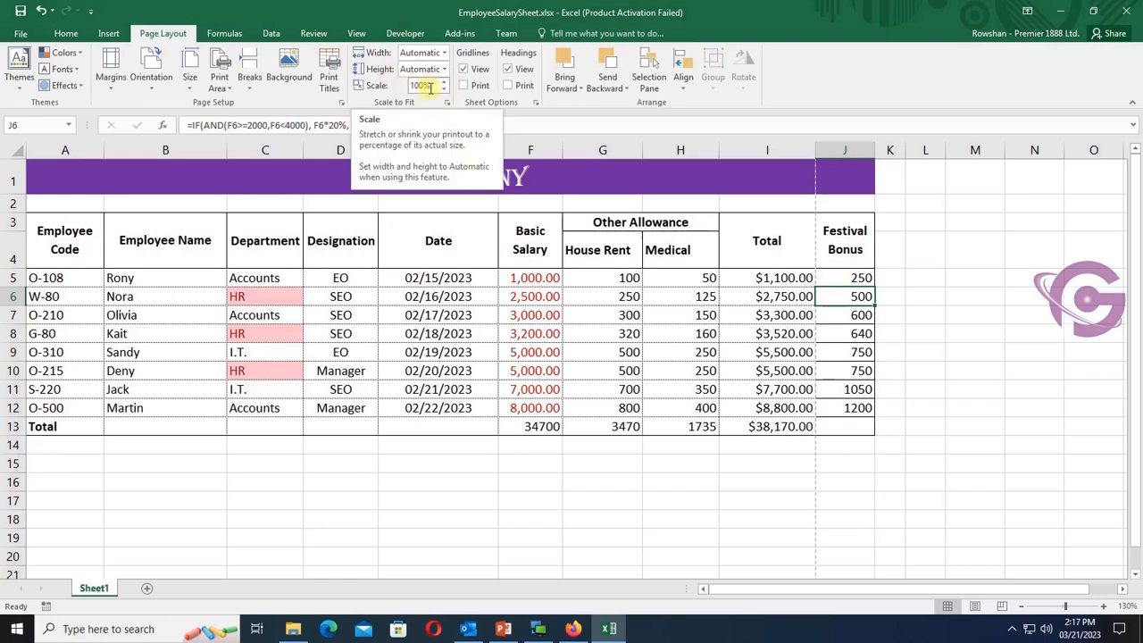
Show the sheet in Page Layout view and examine how its columns are divided between the pages
{"action": "left_click", "coordinate": [975, 606]}
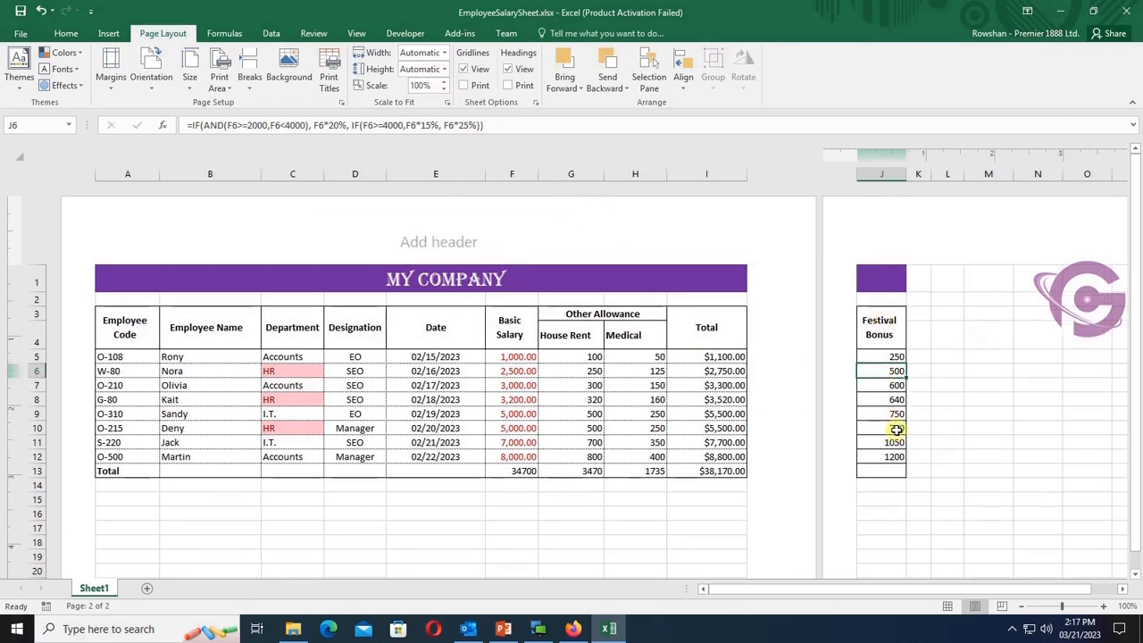
{"action": "scroll", "coordinate": [533, 373], "scroll_direction": "down", "scroll_amount": 3}
{"action": "scroll", "coordinate": [533, 372], "scroll_direction": "up", "scroll_amount": 3}
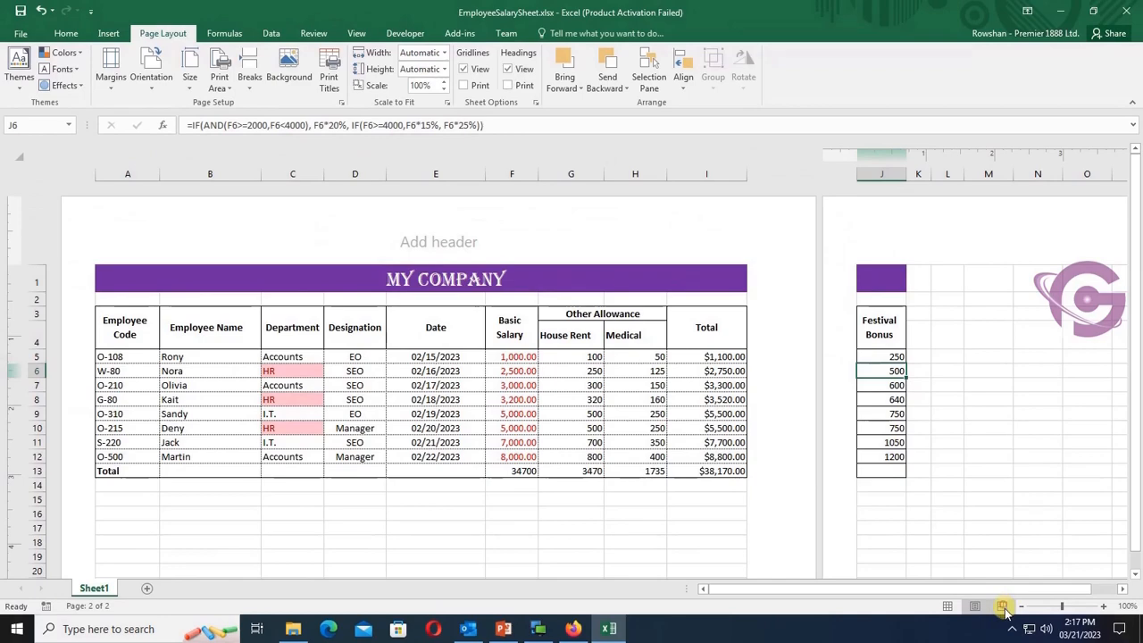
In Page Break Preview, move the vertical page break from before column J to the table's outer edge to include Festival Bonus
{"action": "left_click", "coordinate": [1003, 608]}
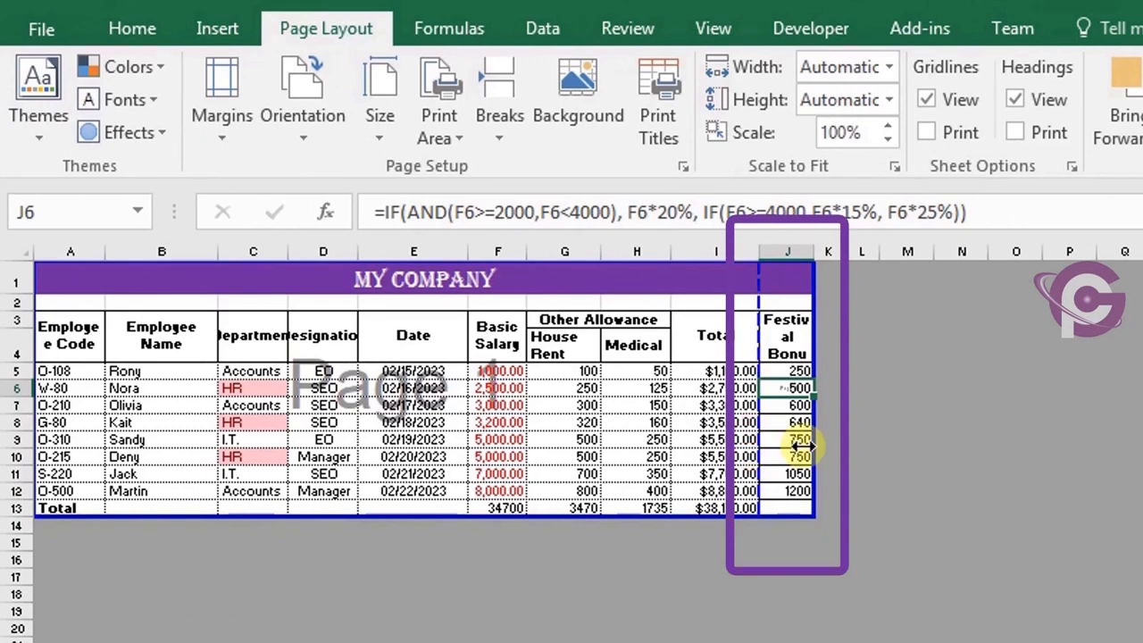
{"action": "left_click_drag", "start_coordinate": [801, 444], "coordinate": [798, 439]}
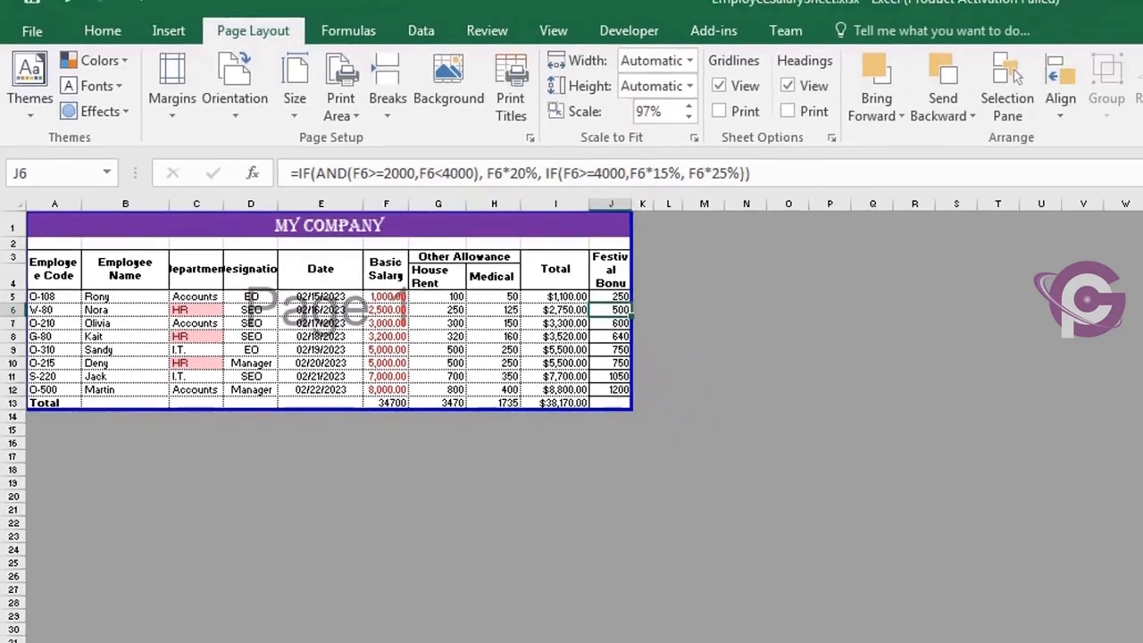
Review the adjusted page in Page Layout view and in the print preview, and return to the worksheet
{"action": "left_click", "coordinate": [974, 606]}
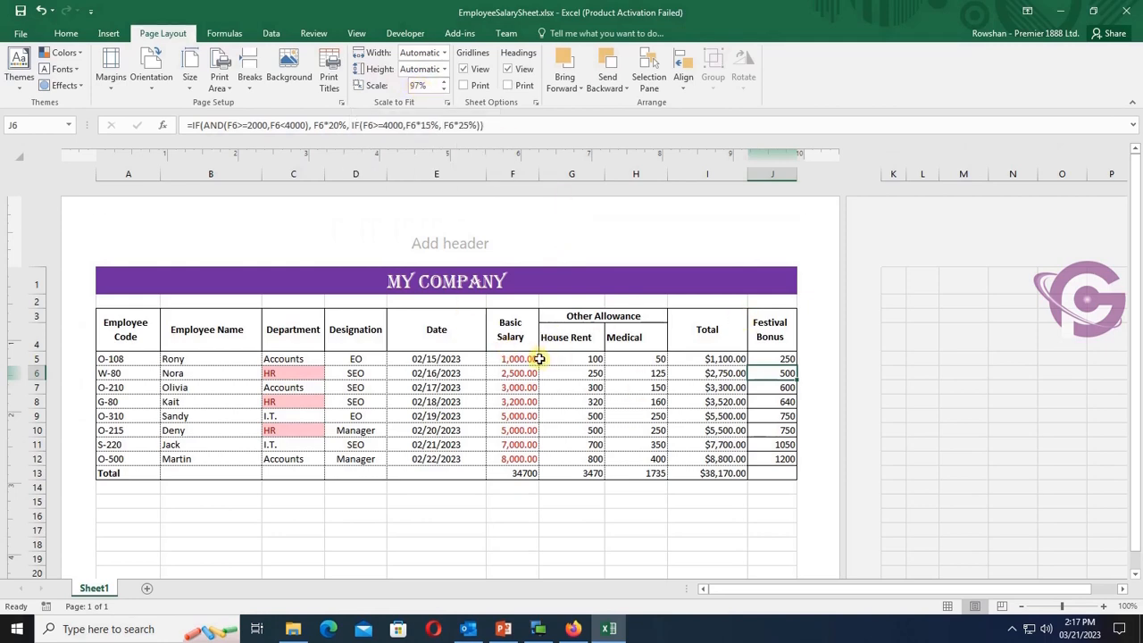
{"action": "scroll", "coordinate": [538, 358], "scroll_direction": "down", "scroll_amount": 3}
{"action": "scroll", "coordinate": [539, 358], "scroll_direction": "up", "scroll_amount": 3}
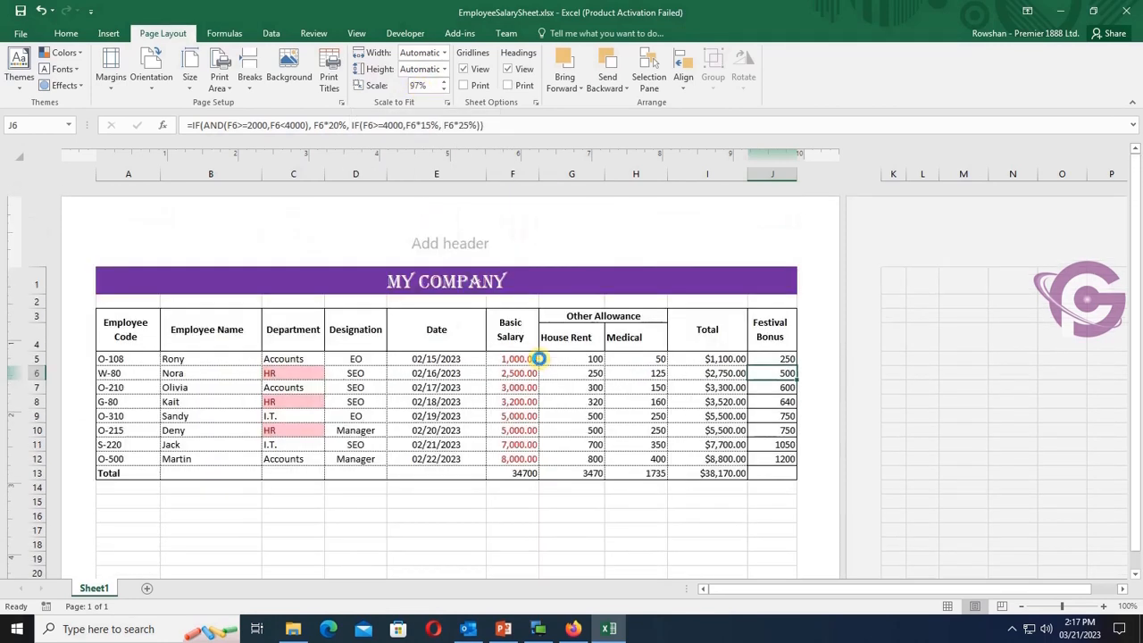
{"action": "key", "text": "ctrl+p"}
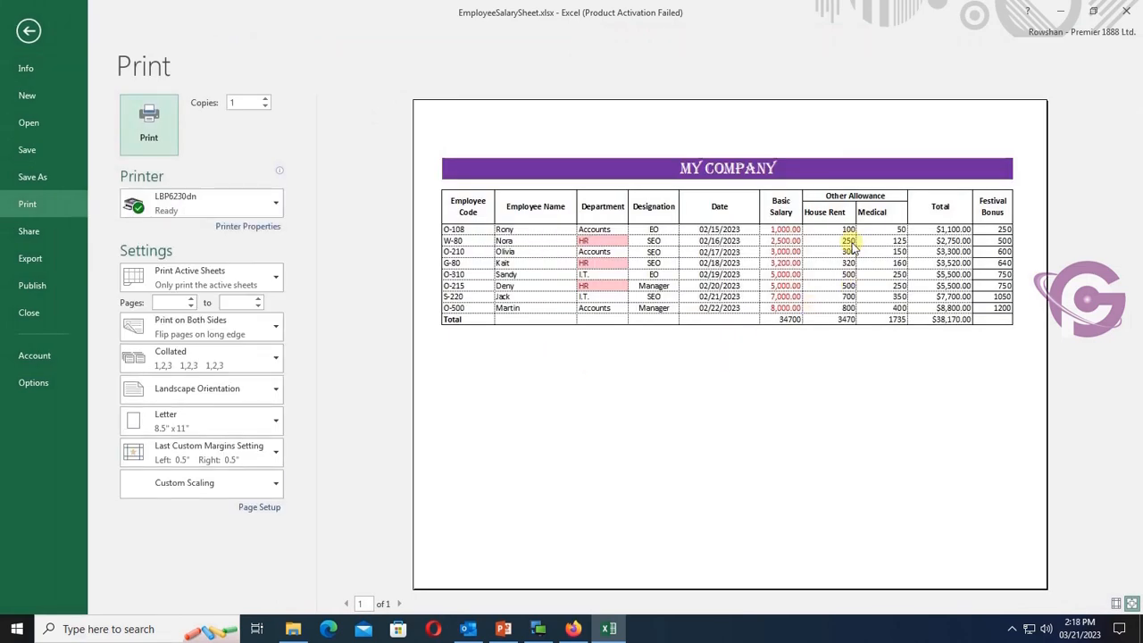
{"action": "left_click", "coordinate": [29, 31]}
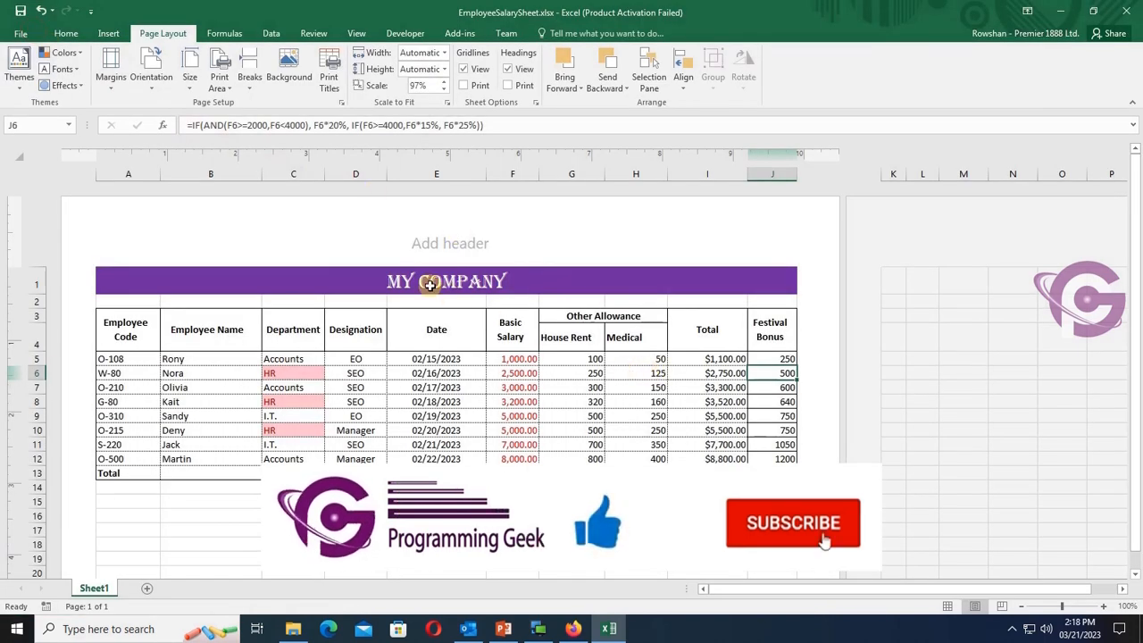
In the custom page margins, try vertical centering, and apply only horizontal centering on the page
{"action": "left_click", "coordinate": [111, 82]}
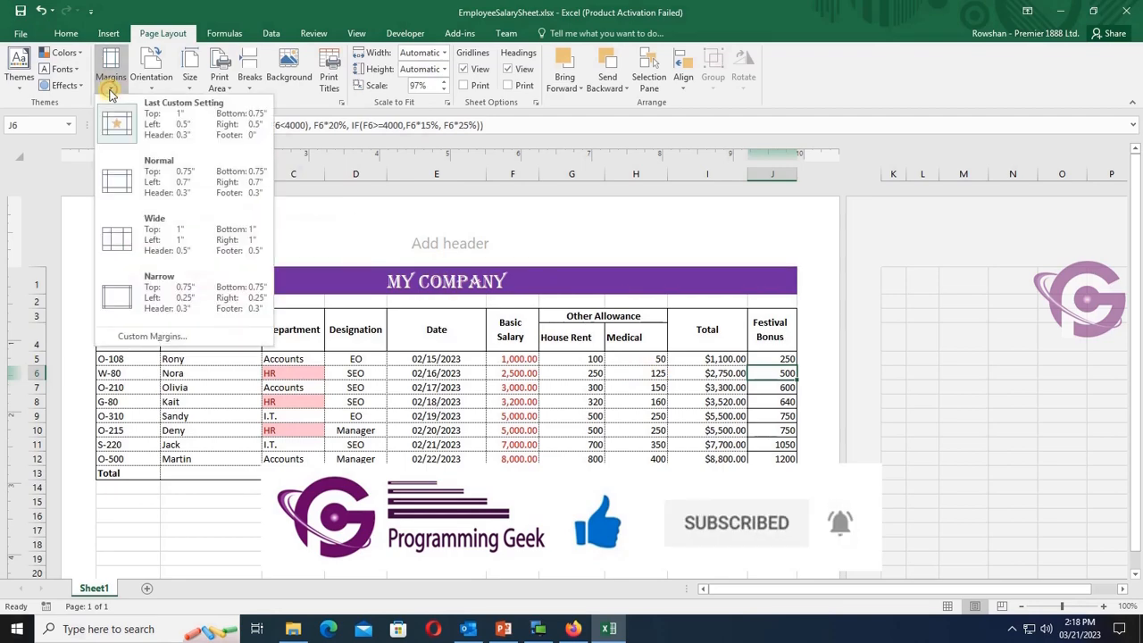
{"action": "left_click", "coordinate": [166, 334]}
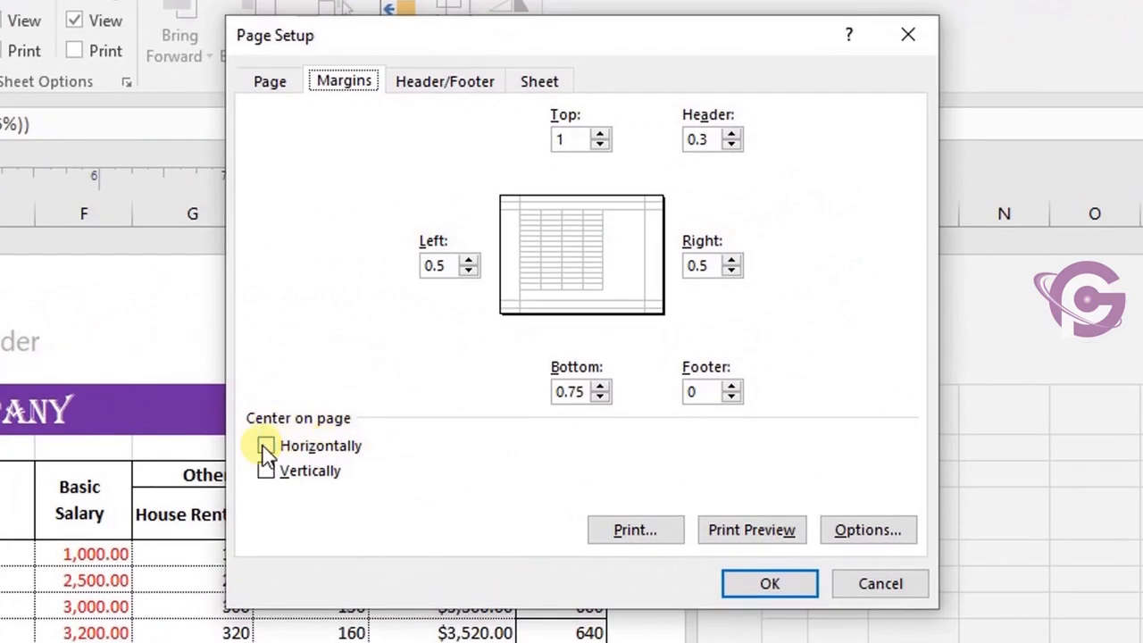
{"action": "left_click", "coordinate": [269, 446]}
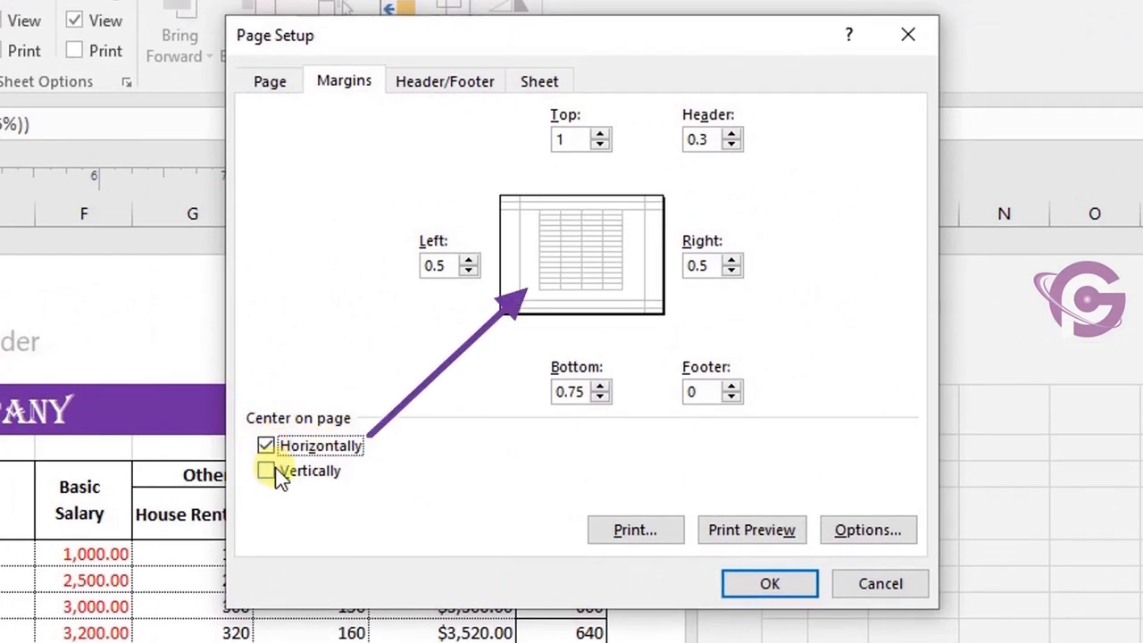
{"action": "left_click", "coordinate": [268, 473]}
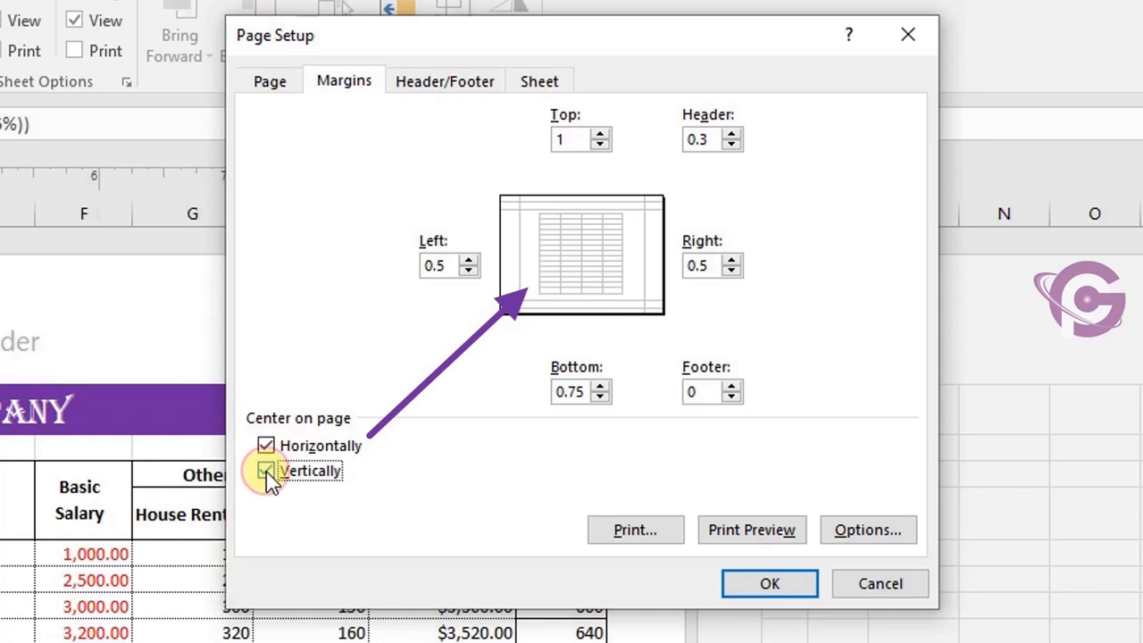
{"action": "left_click", "coordinate": [266, 471]}
{"action": "left_click", "coordinate": [261, 448]}
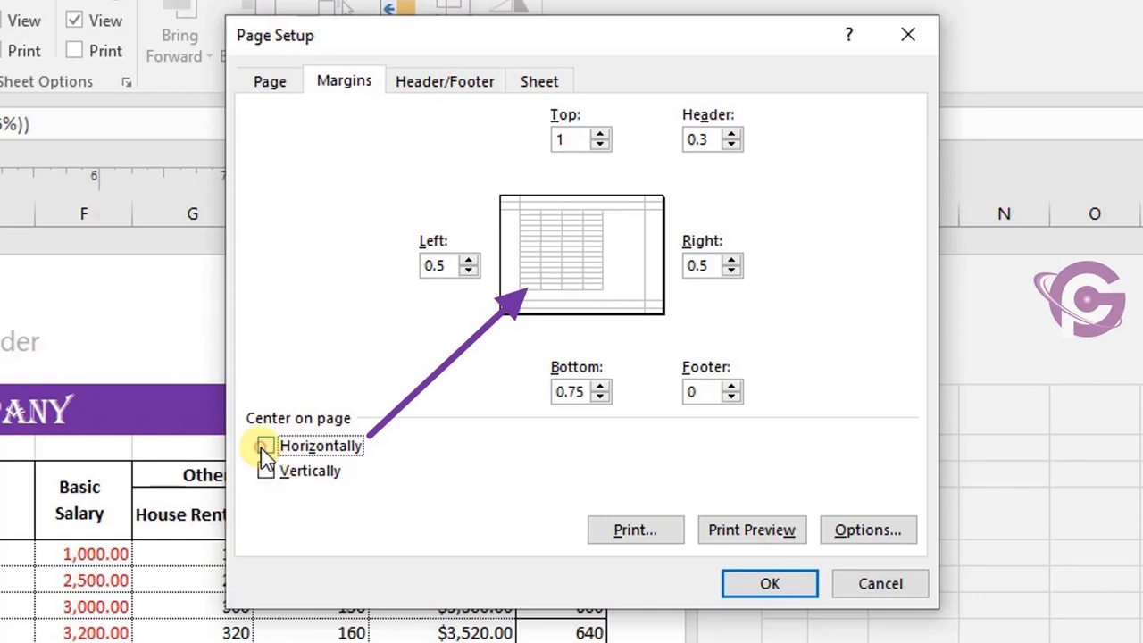
{"action": "left_click", "coordinate": [261, 447]}
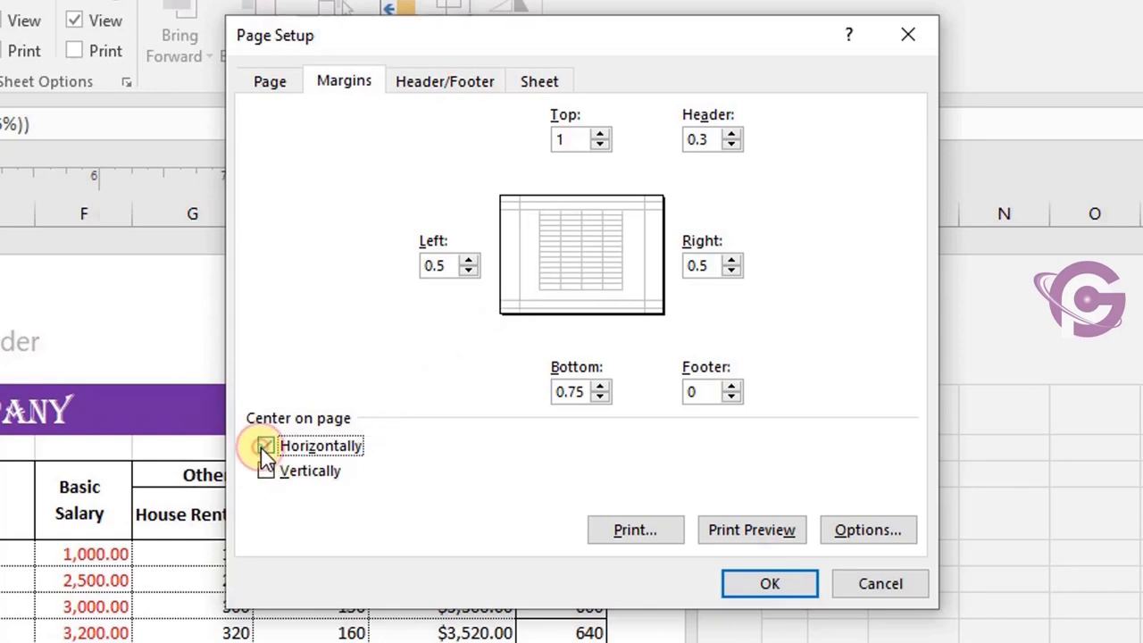
{"action": "left_click", "coordinate": [260, 447]}
{"action": "left_click", "coordinate": [261, 447]}
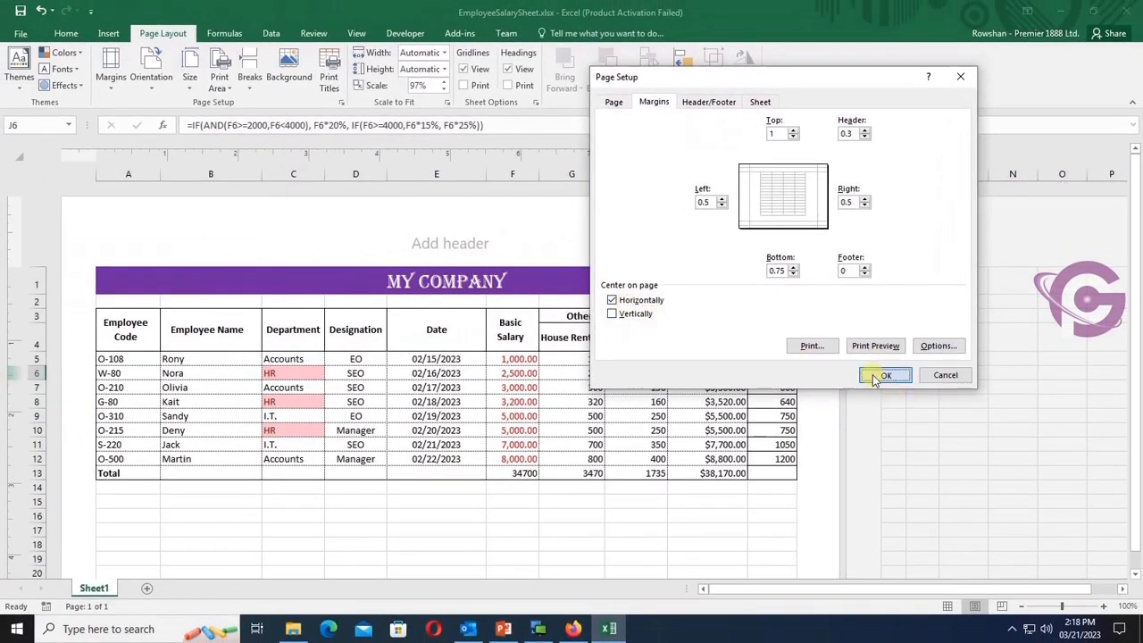
{"action": "left_click", "coordinate": [878, 388]}
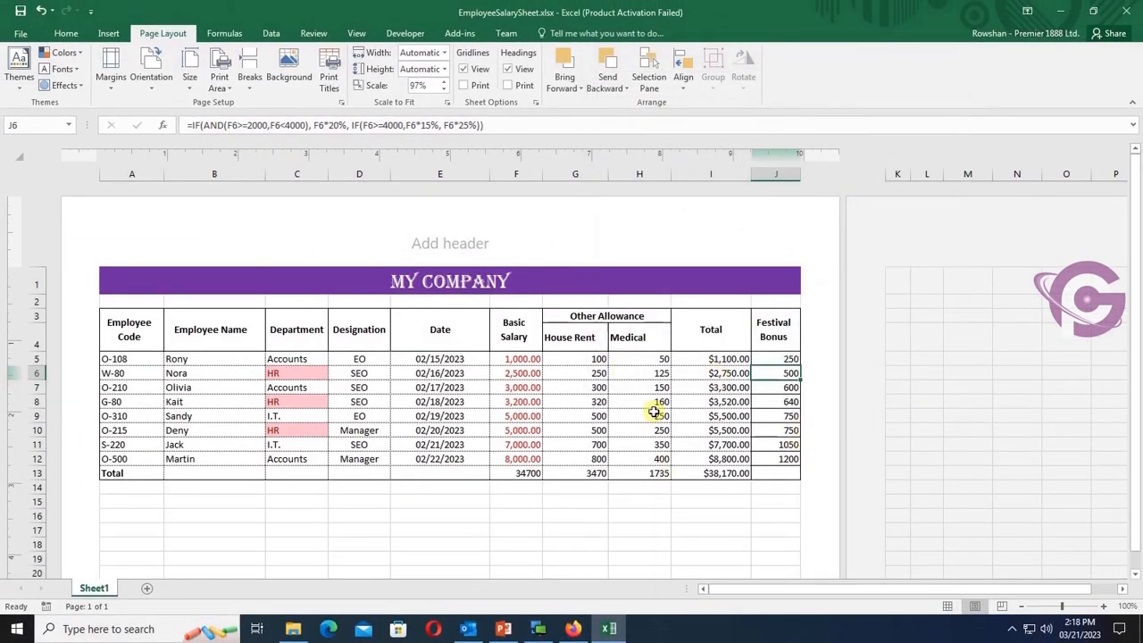
Review the centered table in Page Layout view and in the print preview
{"action": "scroll", "coordinate": [653, 408], "scroll_direction": "down", "scroll_amount": 5}
{"action": "scroll", "coordinate": [652, 411], "scroll_direction": "up", "scroll_amount": 5}
{"action": "key", "text": "ctrl+p"}
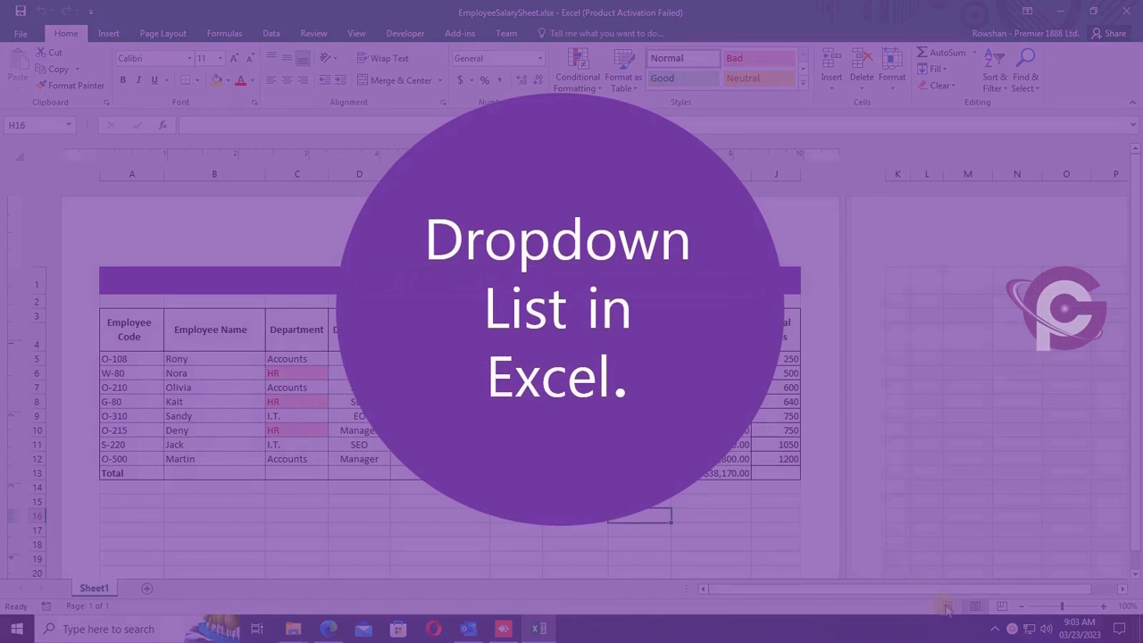
In Normal view, insert a column before Date and merge and center its header cells E3:E4
{"action": "left_click", "coordinate": [948, 607]}
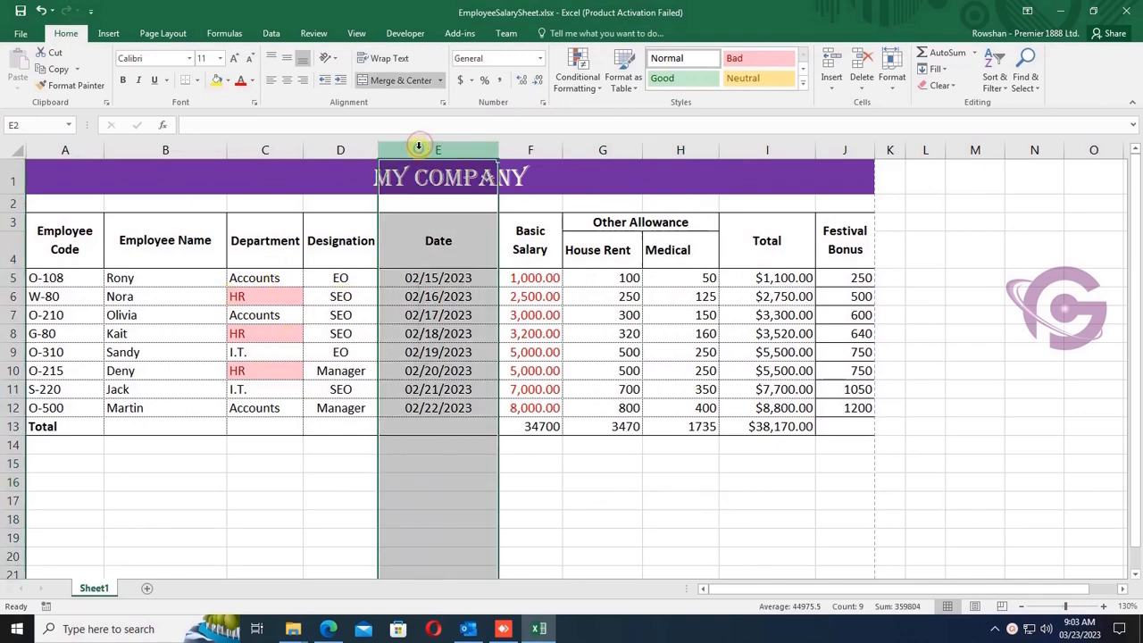
{"action": "right_click", "coordinate": [421, 148]}
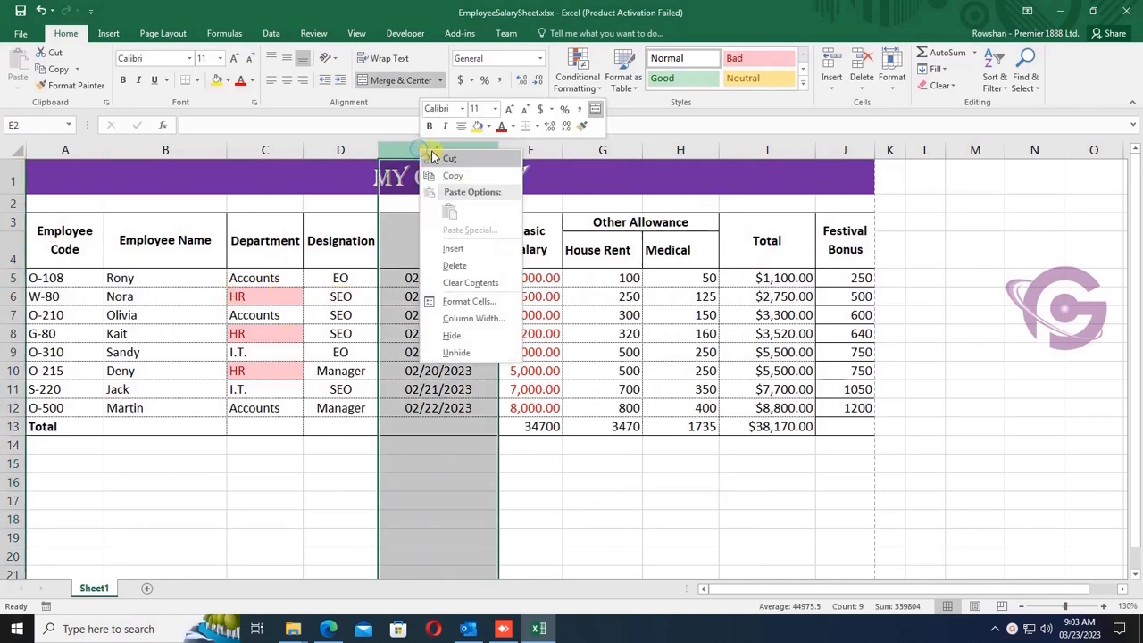
{"action": "left_click", "coordinate": [453, 249]}
{"action": "left_click", "coordinate": [420, 249]}
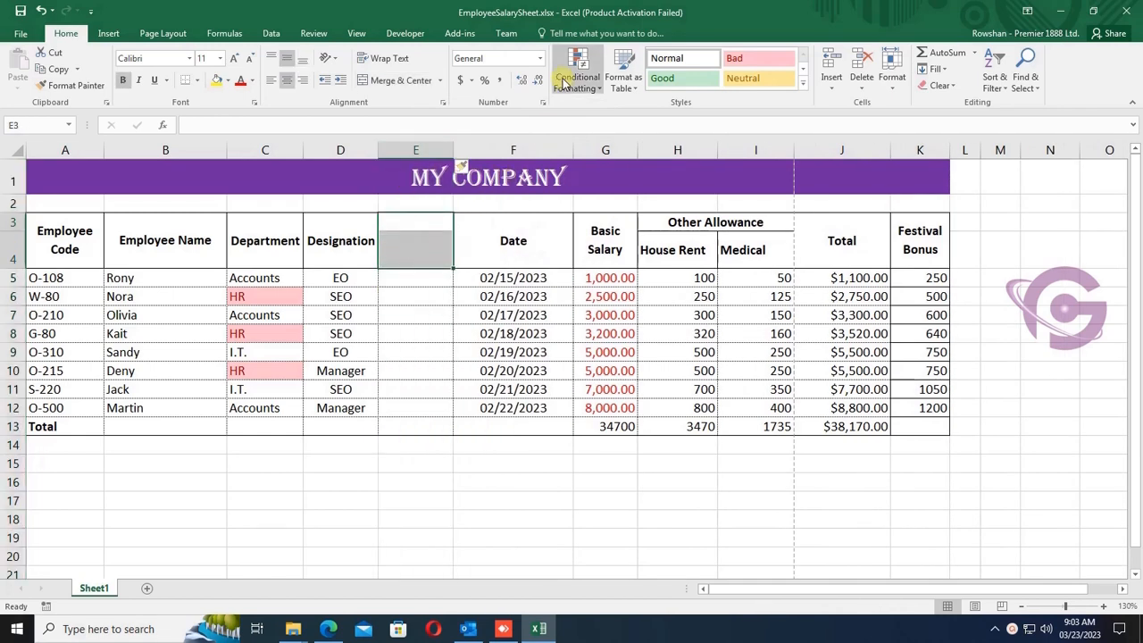
{"action": "left_click", "coordinate": [394, 80]}
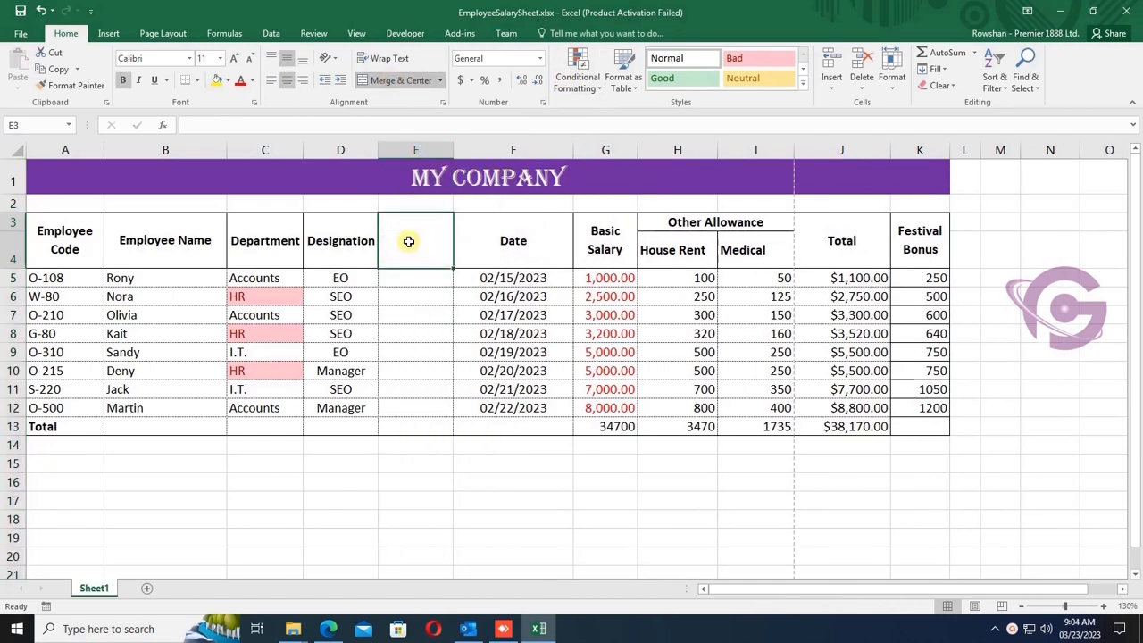
Enter the header Designation1 in the merged cell E3 and widen column E slightly to fit it
{"action": "type", "text": "Designation"}
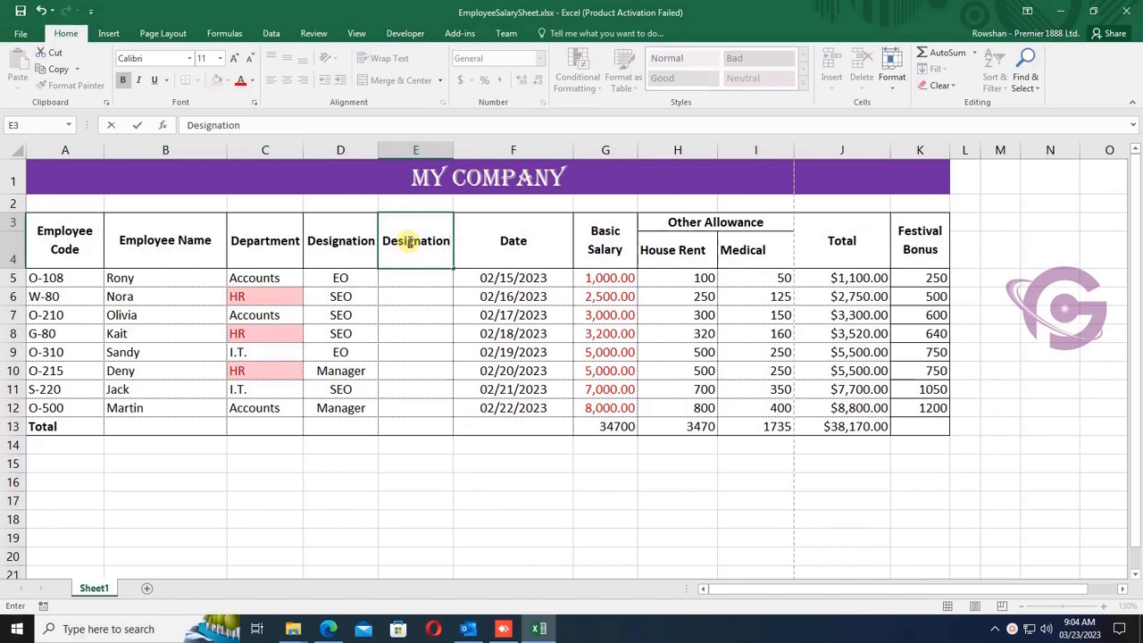
{"action": "type", "text": "1"}
{"action": "left_click", "coordinate": [427, 332]}
{"action": "left_click_drag", "start_coordinate": [453, 152], "coordinate": [463, 152]}
Add a List data validation with the source EO,SEO,Manager to cell E5
{"action": "left_click", "coordinate": [363, 277]}
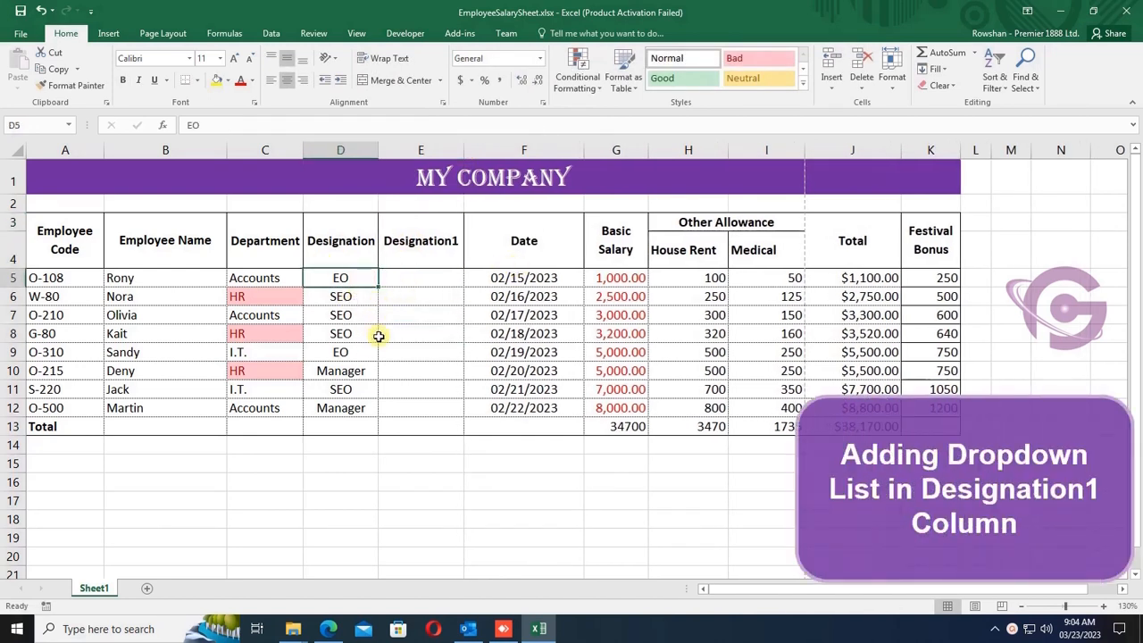
{"action": "left_click", "coordinate": [346, 296]}
{"action": "left_click", "coordinate": [407, 278]}
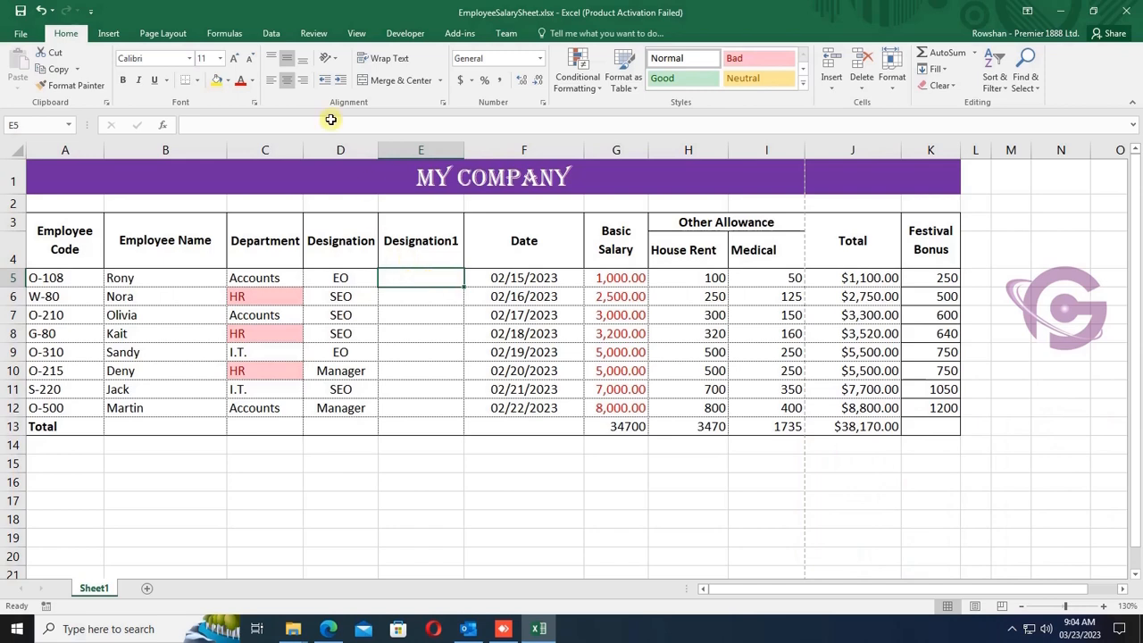
{"action": "left_click", "coordinate": [270, 33]}
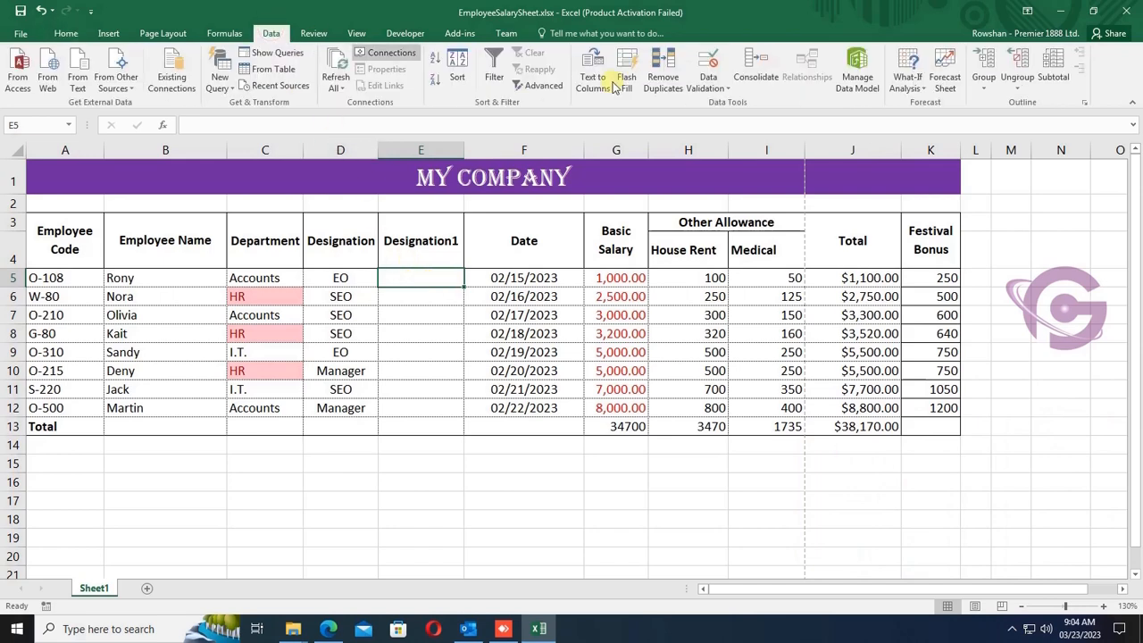
{"action": "left_click", "coordinate": [727, 89]}
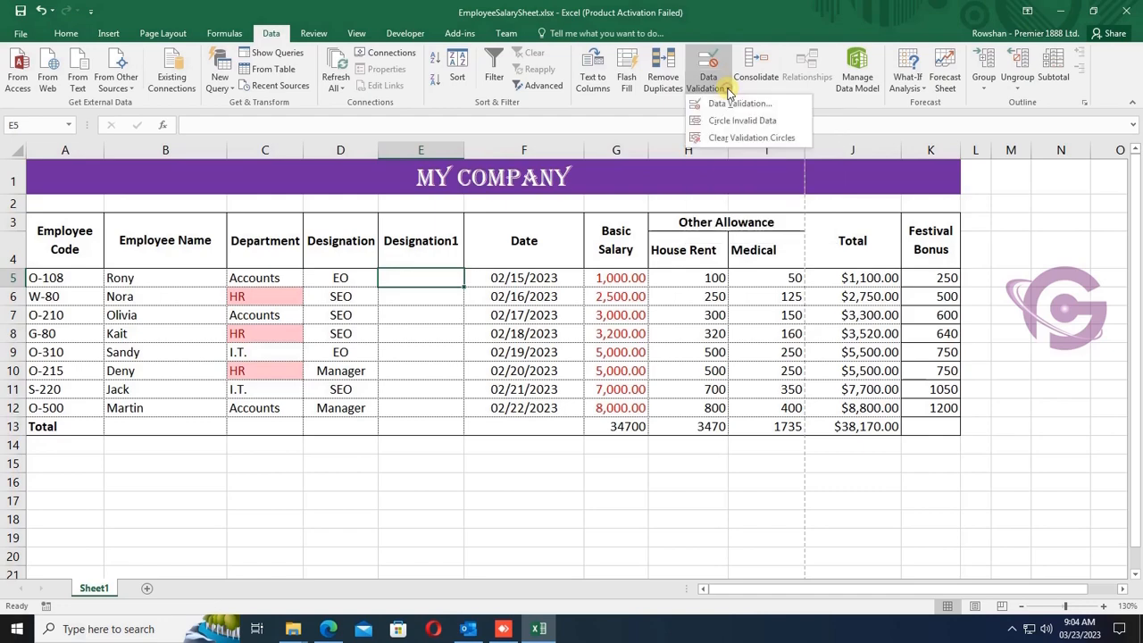
{"action": "left_click", "coordinate": [737, 104]}
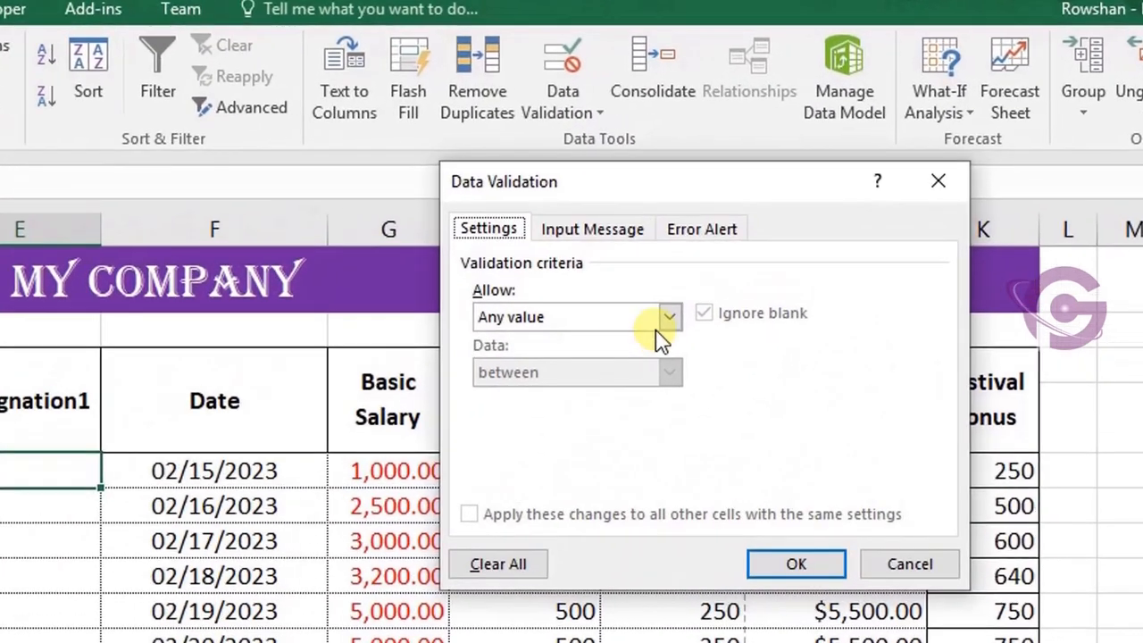
{"action": "left_click", "coordinate": [668, 321]}
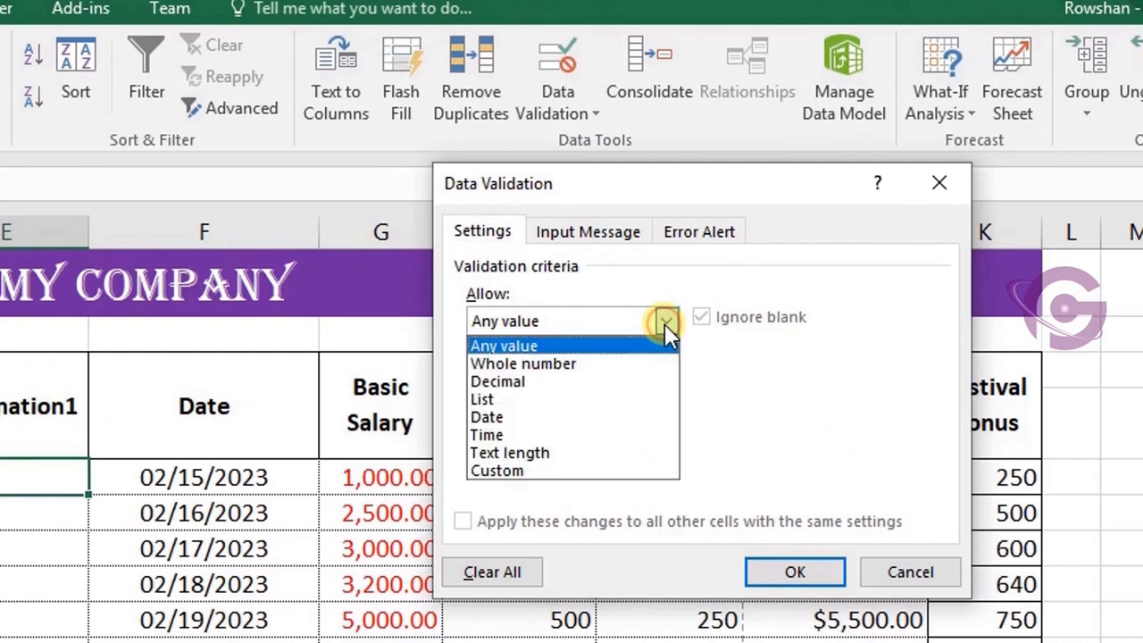
{"action": "left_click", "coordinate": [500, 402]}
{"action": "left_click", "coordinate": [531, 430]}
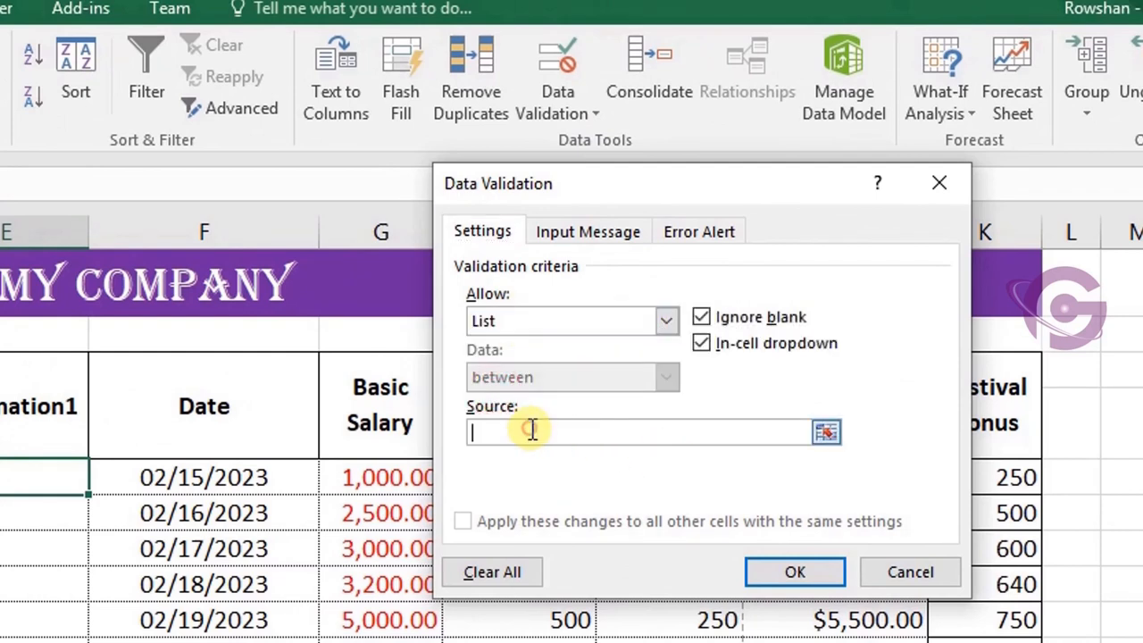
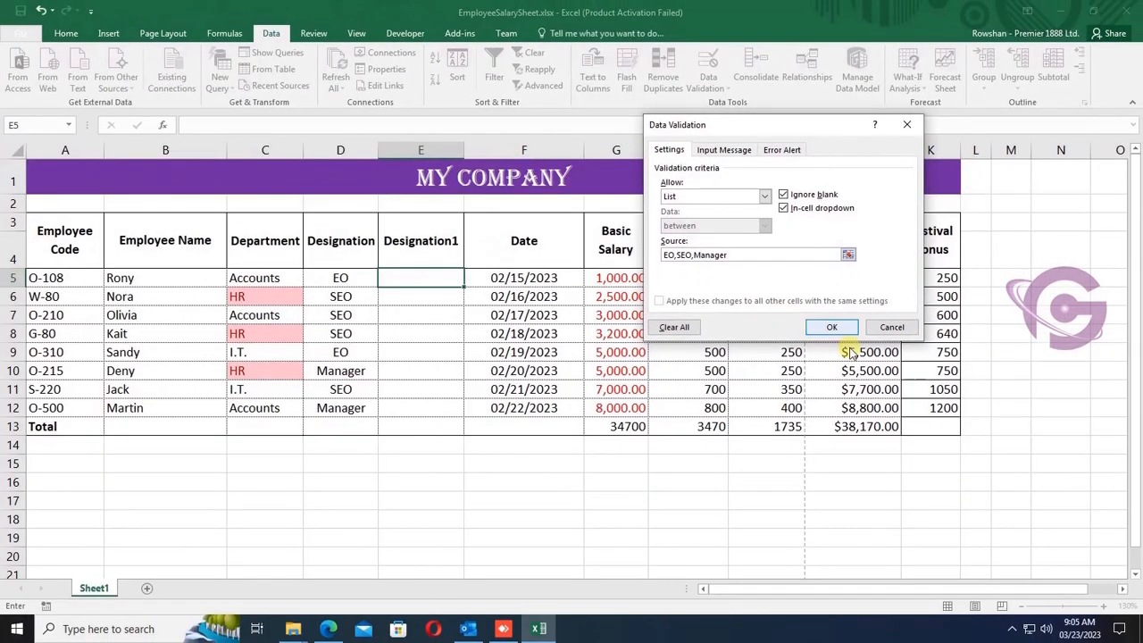
{"action": "left_click", "coordinate": [833, 329]}
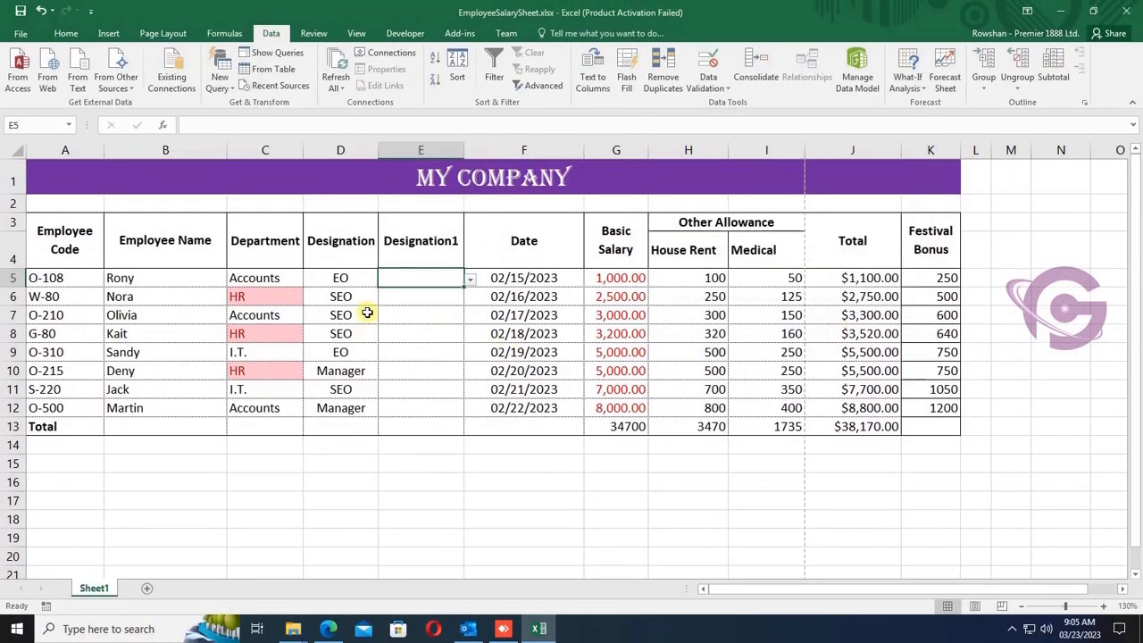
Check the dropdown choices in E5 without picking one, and fill the empty validated cell down to E12
{"action": "left_click", "coordinate": [469, 279]}
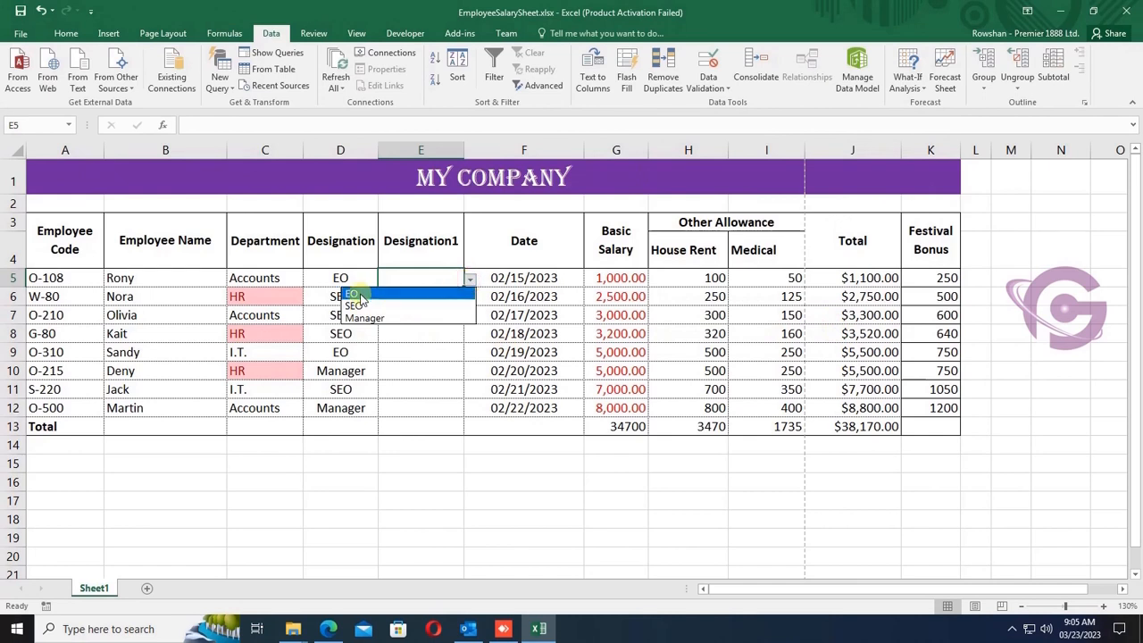
{"action": "left_click", "coordinate": [438, 364]}
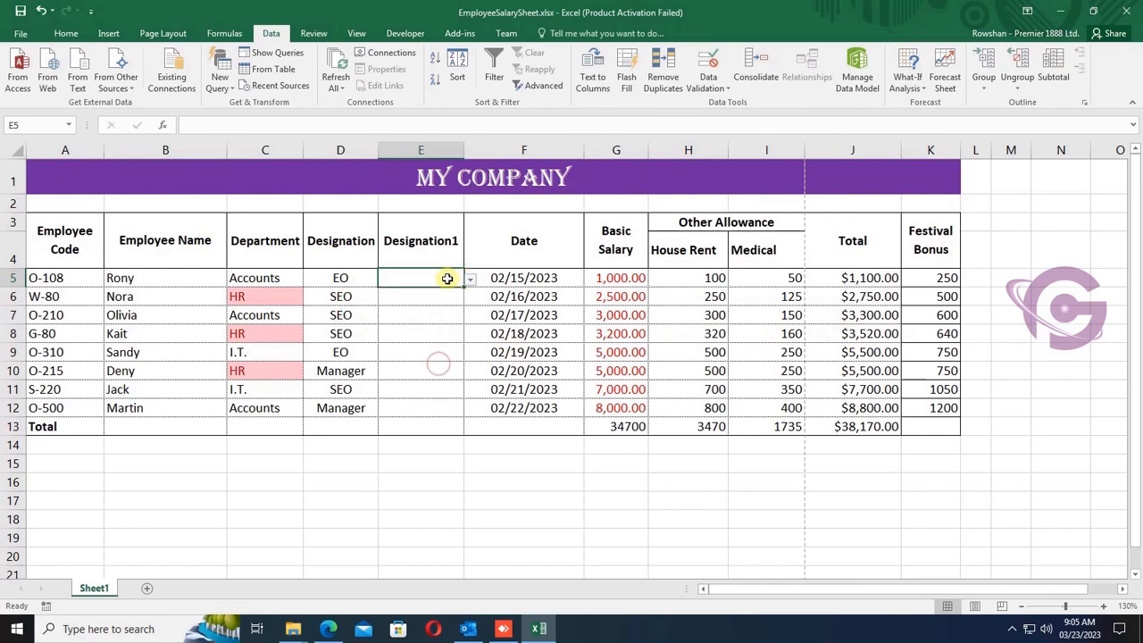
{"action": "left_click_drag", "start_coordinate": [465, 287], "coordinate": [465, 417]}
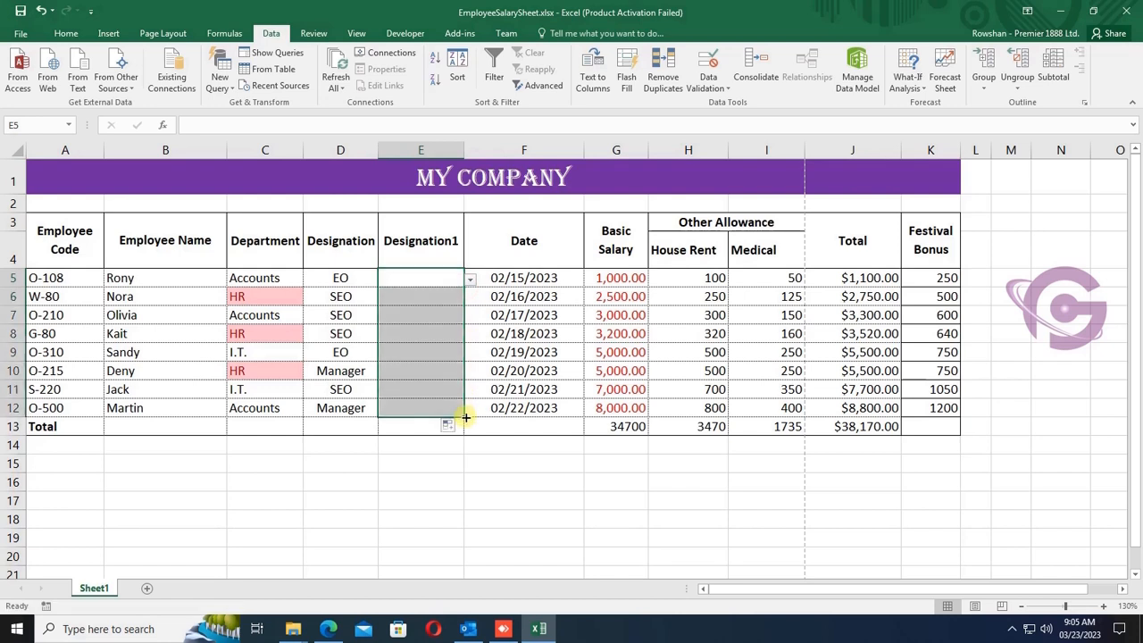
Choose SEO from the Designation1 dropdown lists in cells E6 and E7
{"action": "left_click", "coordinate": [435, 297]}
{"action": "left_click", "coordinate": [469, 298]}
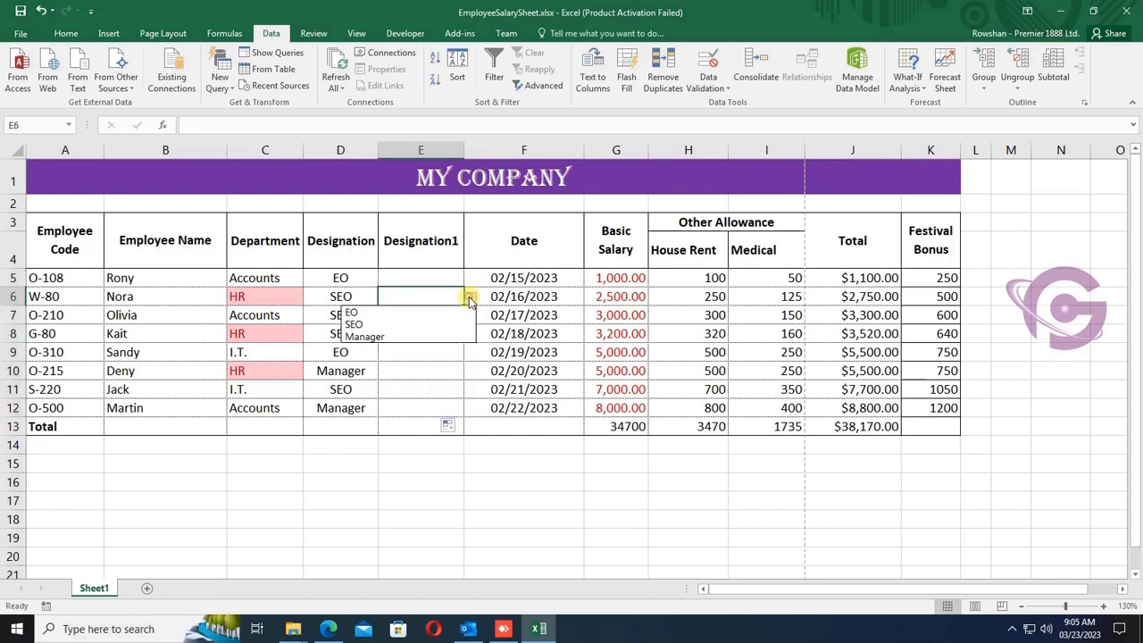
{"action": "left_click", "coordinate": [457, 327]}
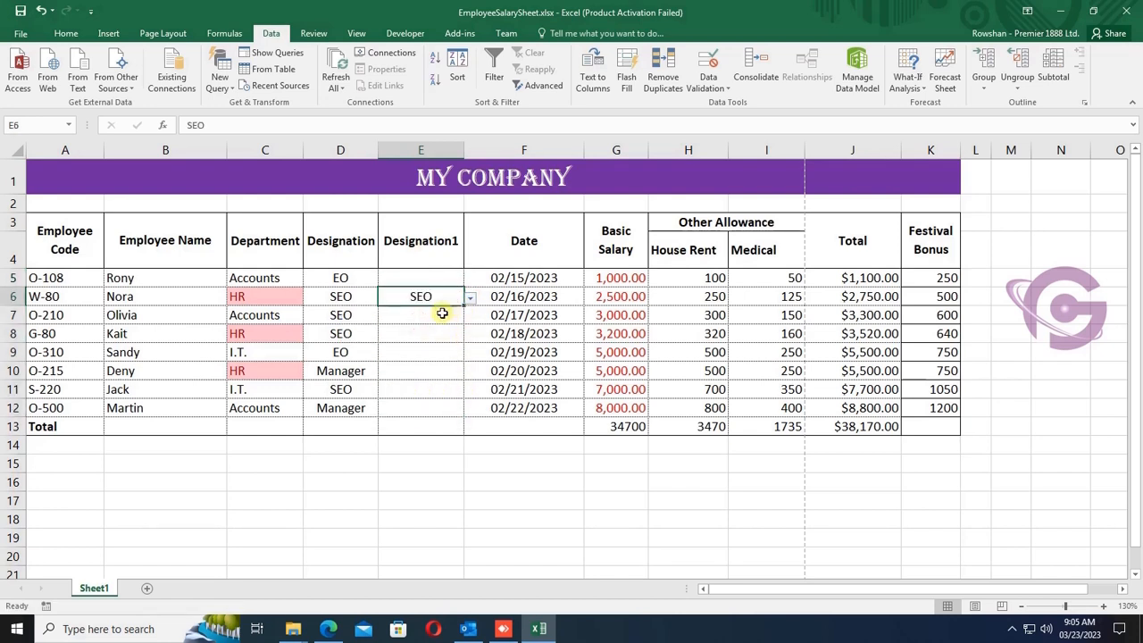
{"action": "left_click", "coordinate": [438, 315]}
{"action": "left_click", "coordinate": [470, 316]}
{"action": "left_click", "coordinate": [427, 346]}
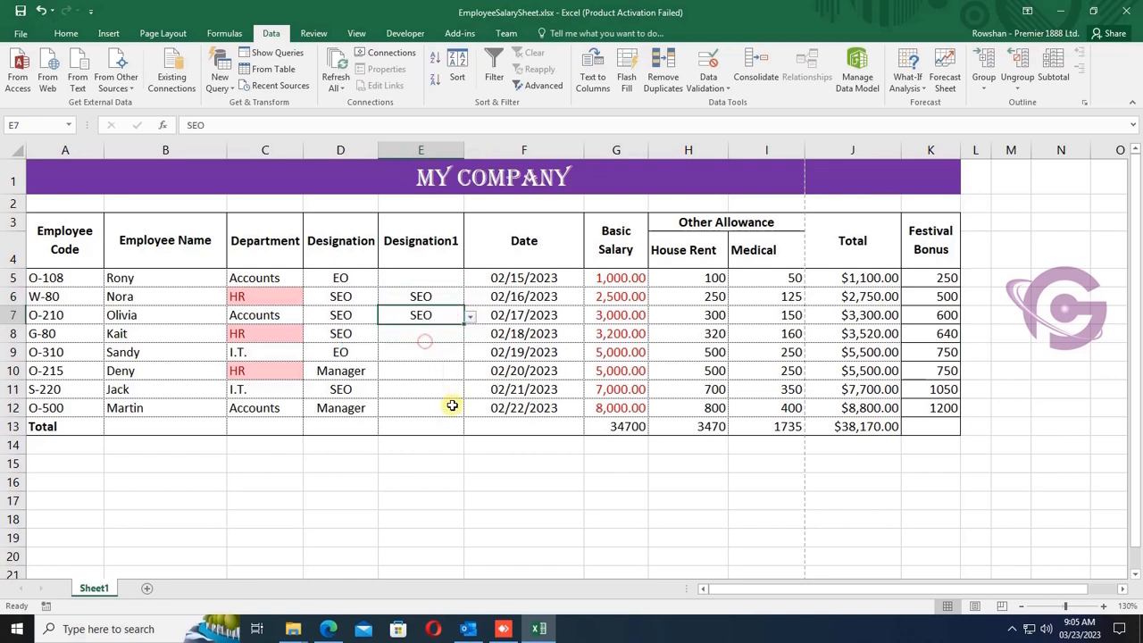
Choose Manager in E10 and EO in E5 from their Designation1 dropdown lists
{"action": "left_click", "coordinate": [451, 370]}
{"action": "left_click", "coordinate": [468, 372]}
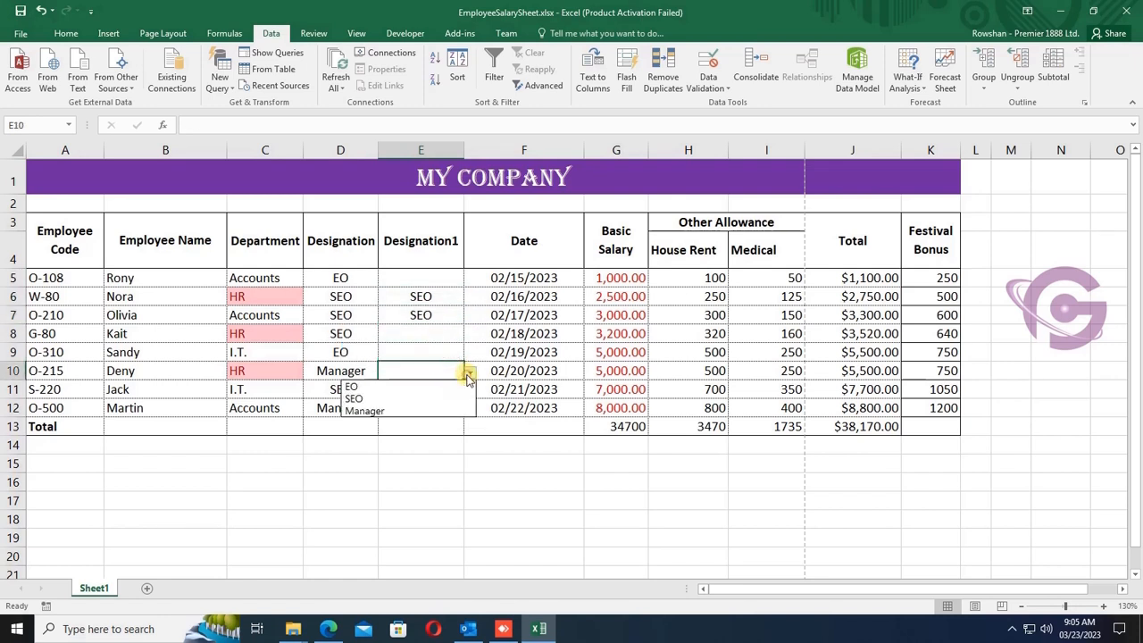
{"action": "left_click", "coordinate": [428, 409]}
{"action": "left_click", "coordinate": [442, 281]}
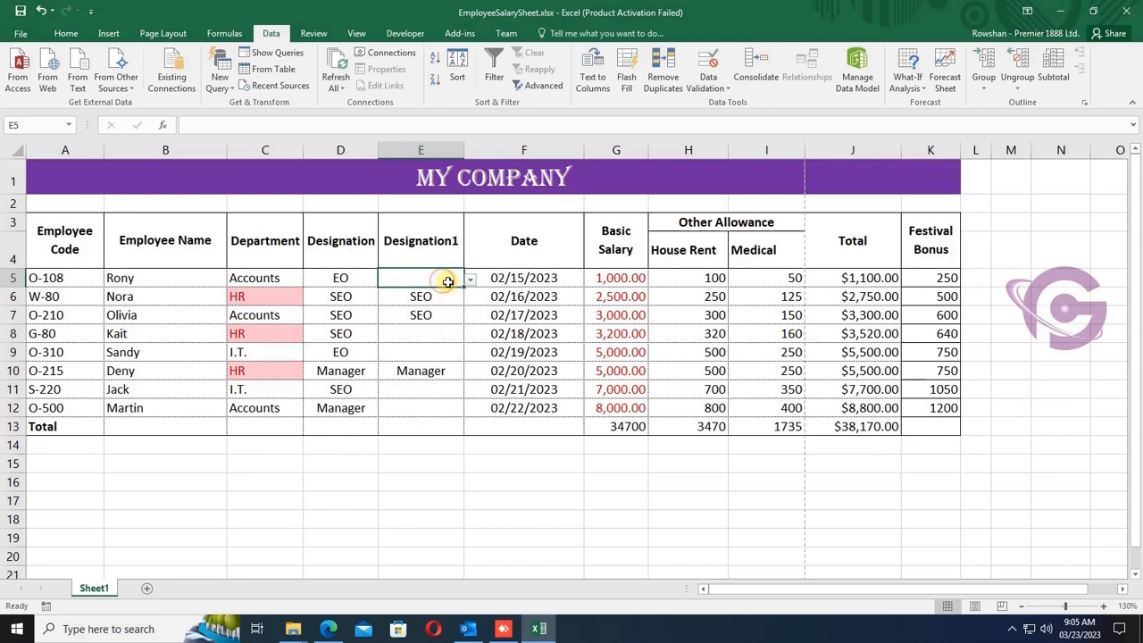
{"action": "left_click", "coordinate": [470, 279]}
{"action": "left_click", "coordinate": [411, 301]}
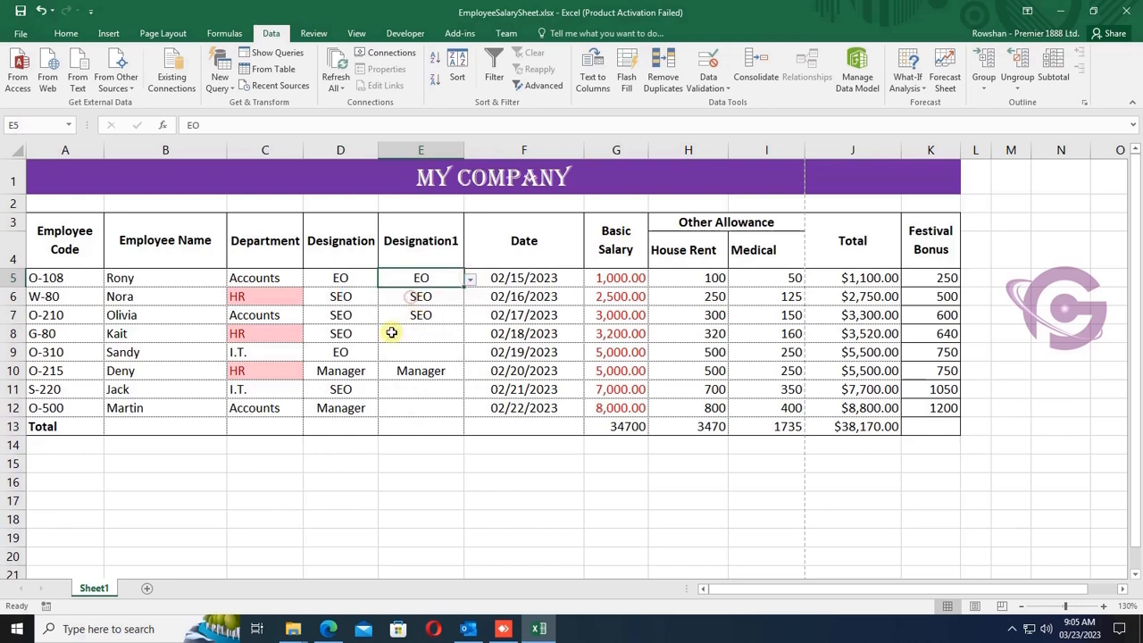
Change the Designation in D8 to GM and move to the Designation1 cell beside it
{"action": "left_click", "coordinate": [339, 331]}
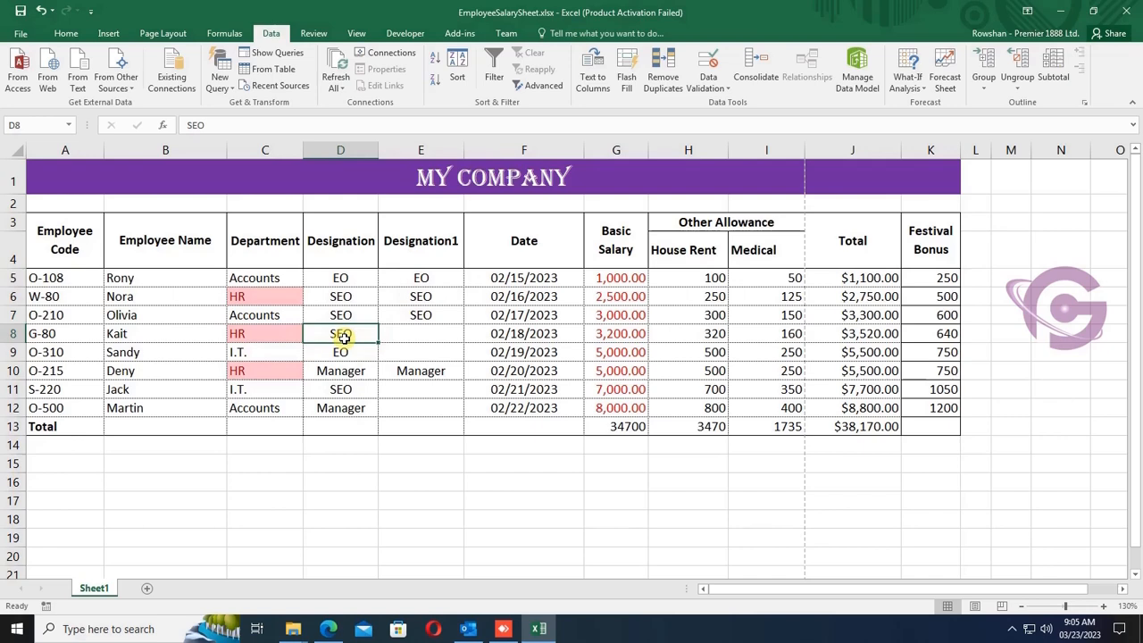
{"action": "type", "text": "GM"}
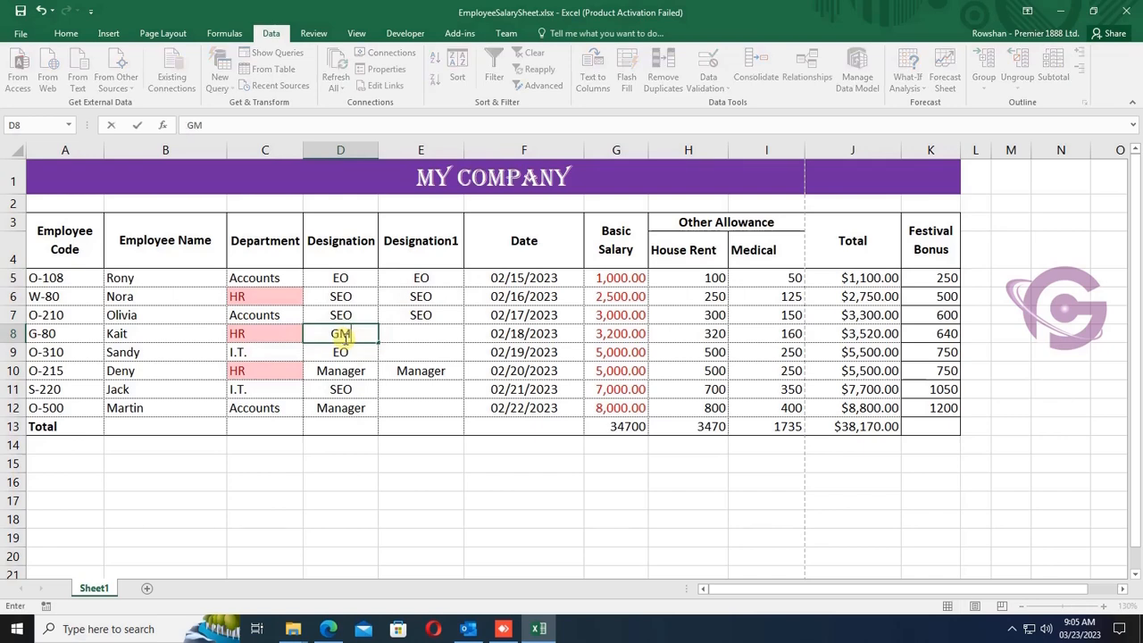
{"action": "key", "text": "Tab"}
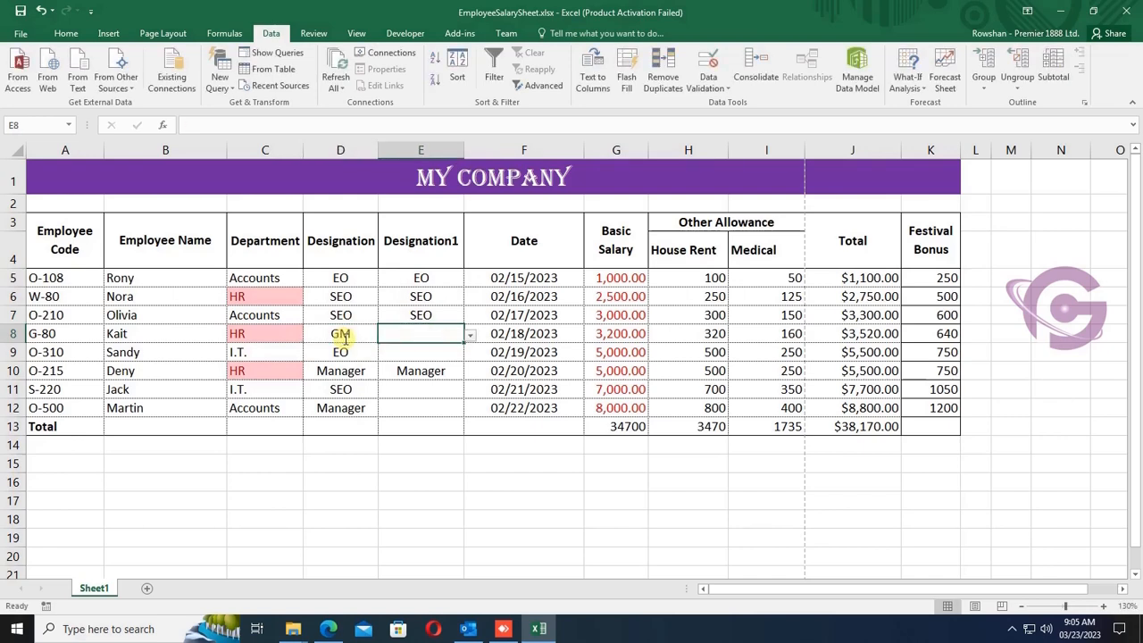
Try to enter GM in the Designation1 cell E8 and discard the entry
{"action": "left_click", "coordinate": [468, 334]}
{"action": "left_click", "coordinate": [408, 333]}
{"action": "type", "text": "G"}
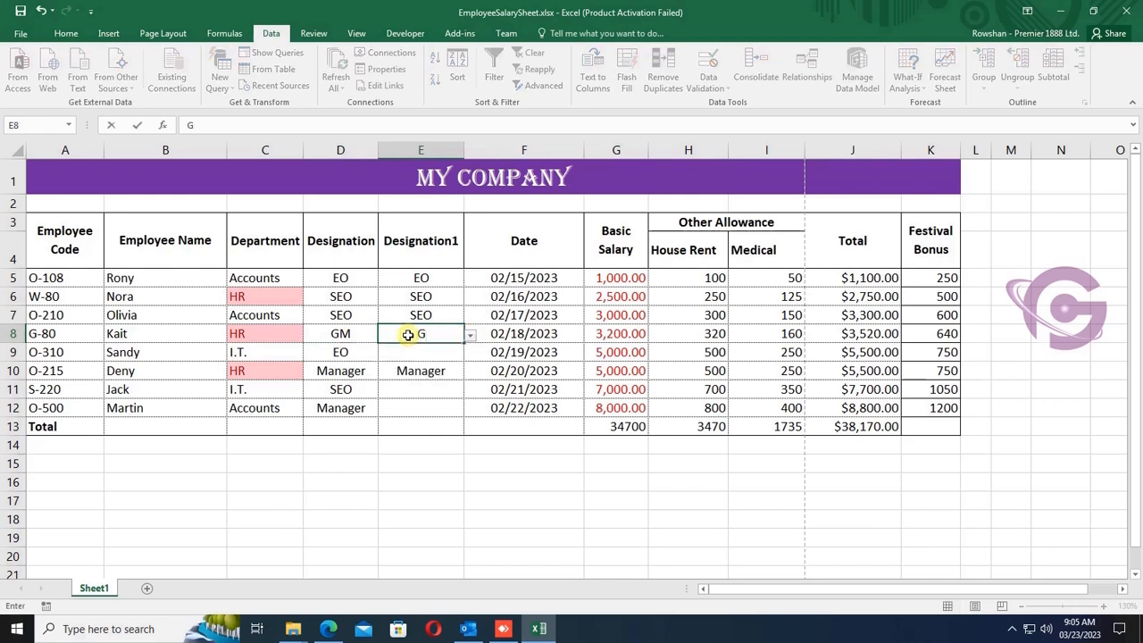
{"action": "type", "text": "M"}
{"action": "key", "text": "Return"}
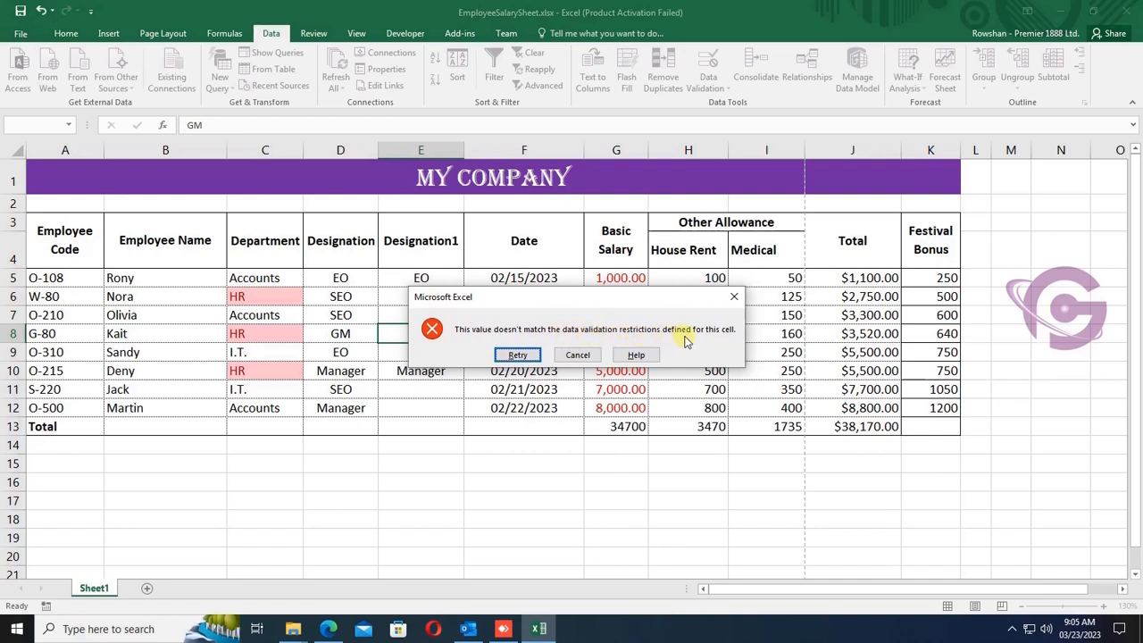
{"action": "left_click", "coordinate": [577, 355]}
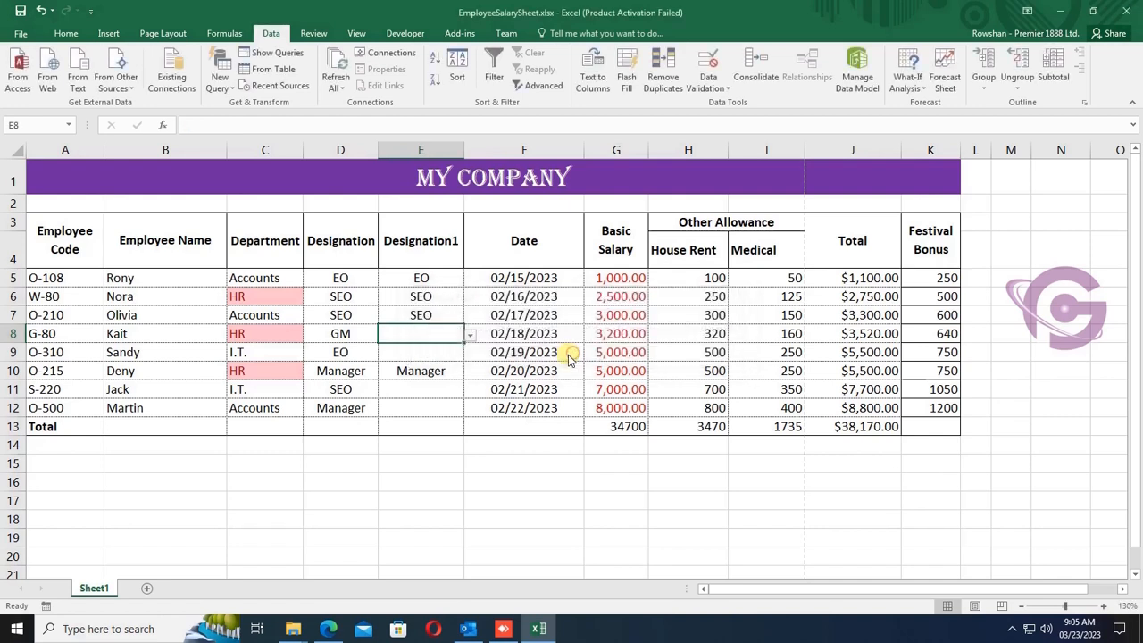
Check the Designation1 dropdown choices in E8 without picking one
{"action": "left_click", "coordinate": [453, 282]}
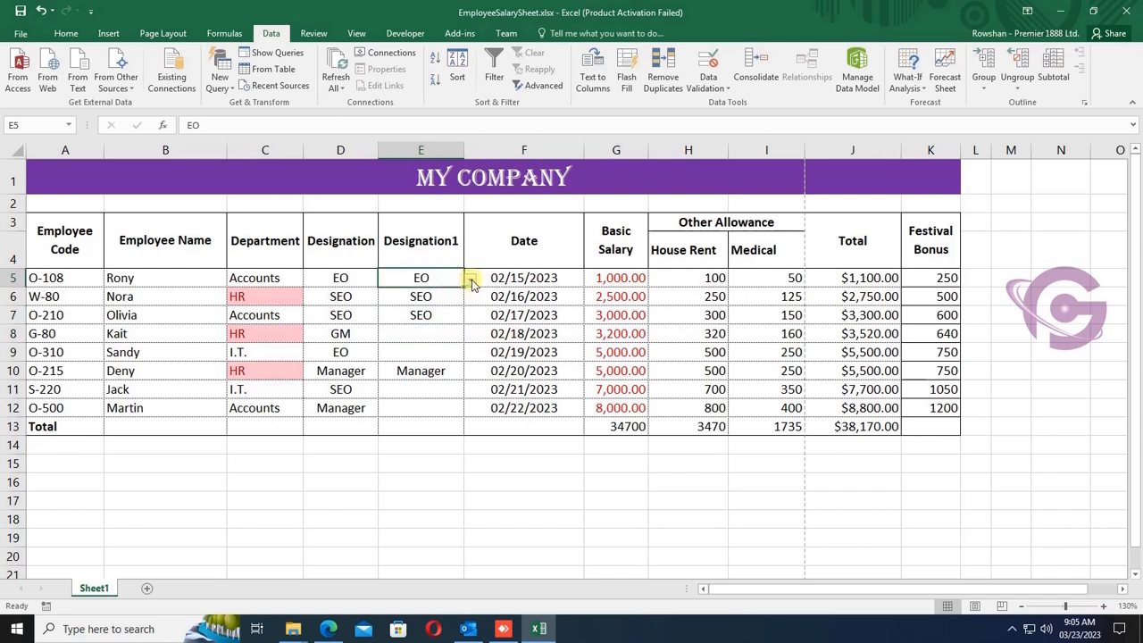
{"action": "left_click", "coordinate": [452, 332]}
{"action": "left_click", "coordinate": [469, 335]}
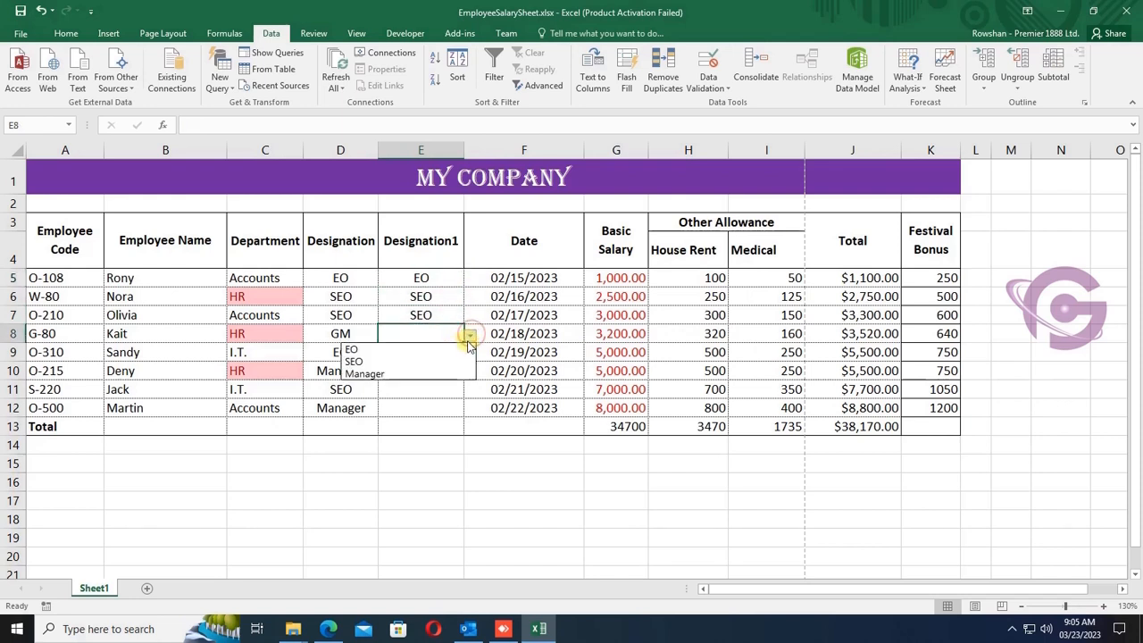
{"action": "left_click", "coordinate": [434, 329]}
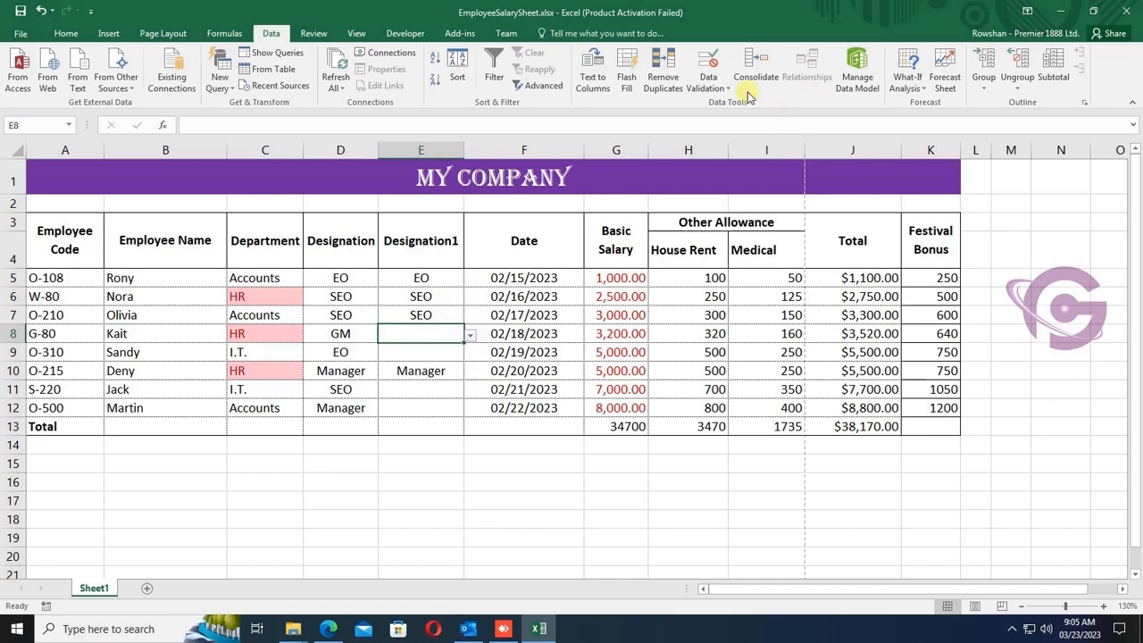
Give E8's data validation a Stop error alert titled "Input Error" with the message "Select from the dropdown list."
{"action": "left_click", "coordinate": [710, 84]}
{"action": "left_click", "coordinate": [723, 172]}
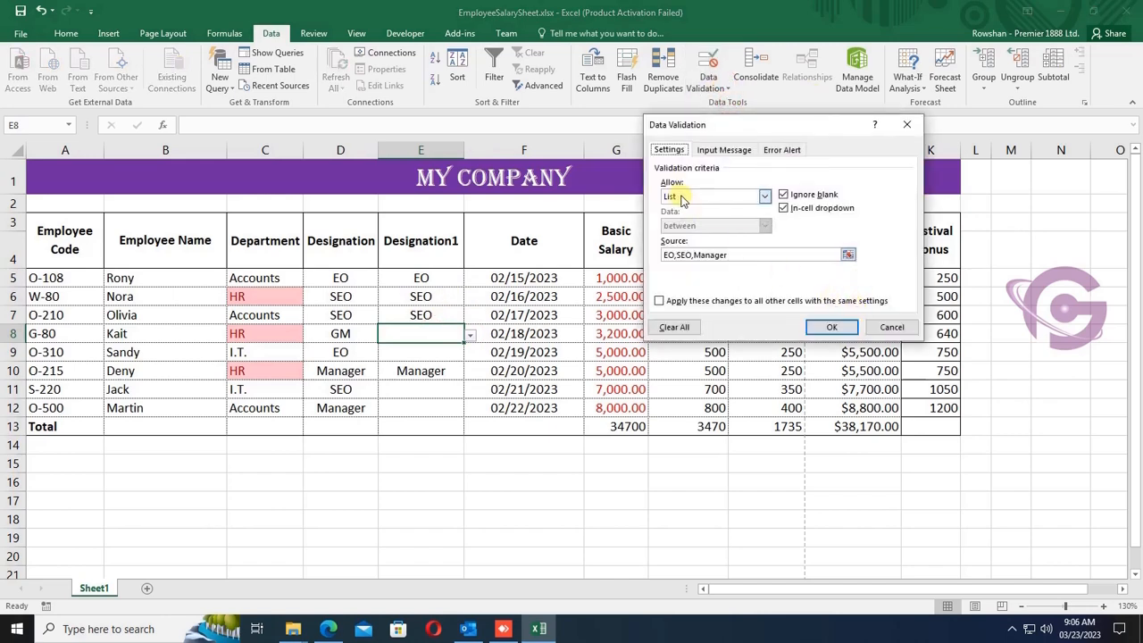
{"action": "left_click", "coordinate": [782, 149]}
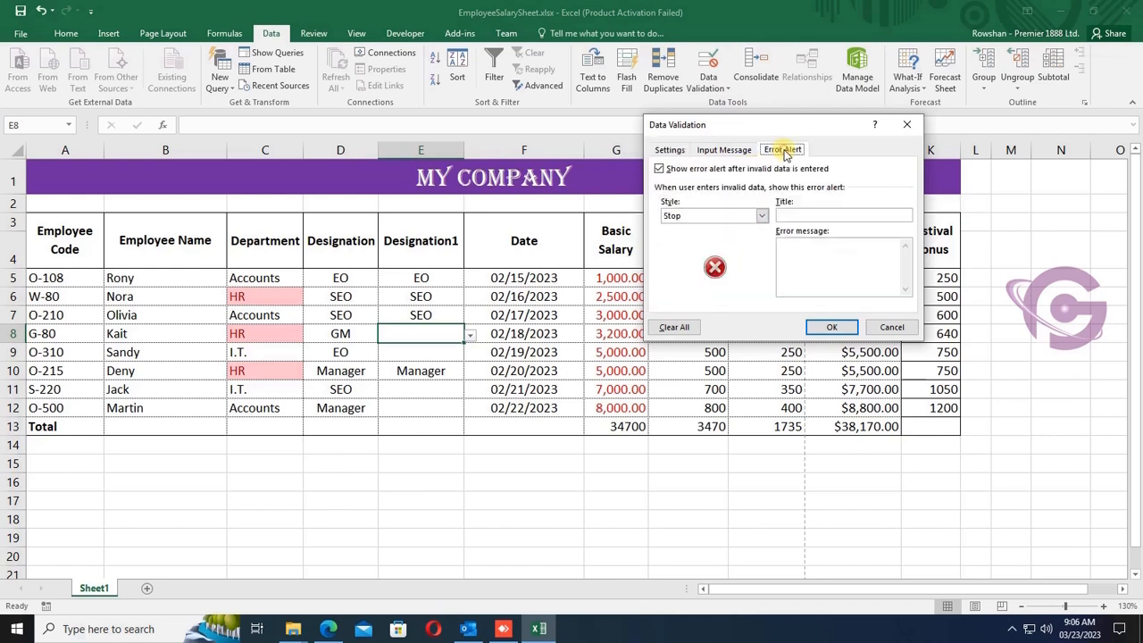
{"action": "left_click", "coordinate": [761, 216]}
{"action": "left_click", "coordinate": [762, 216]}
{"action": "left_click", "coordinate": [822, 217]}
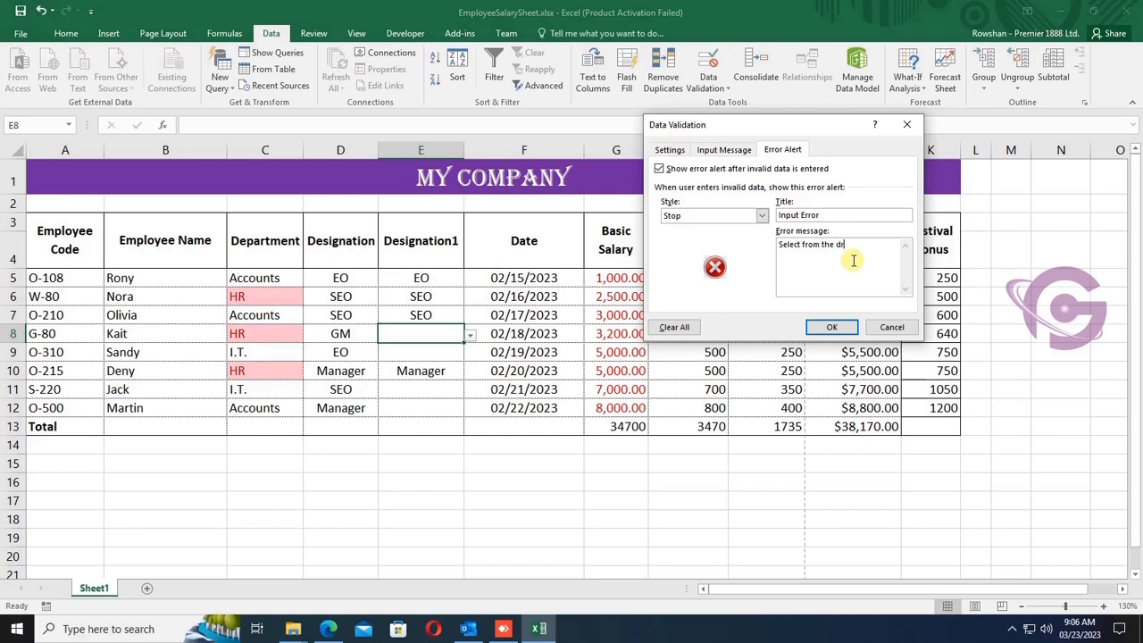
{"action": "type", "text": "ist."}
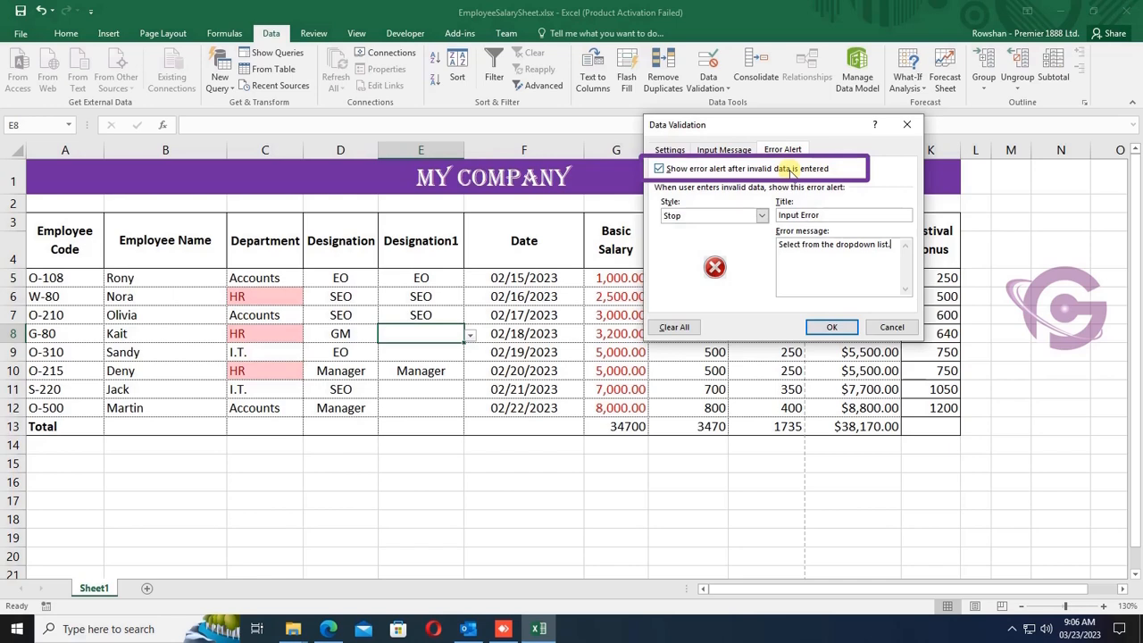
{"action": "left_click", "coordinate": [830, 329]}
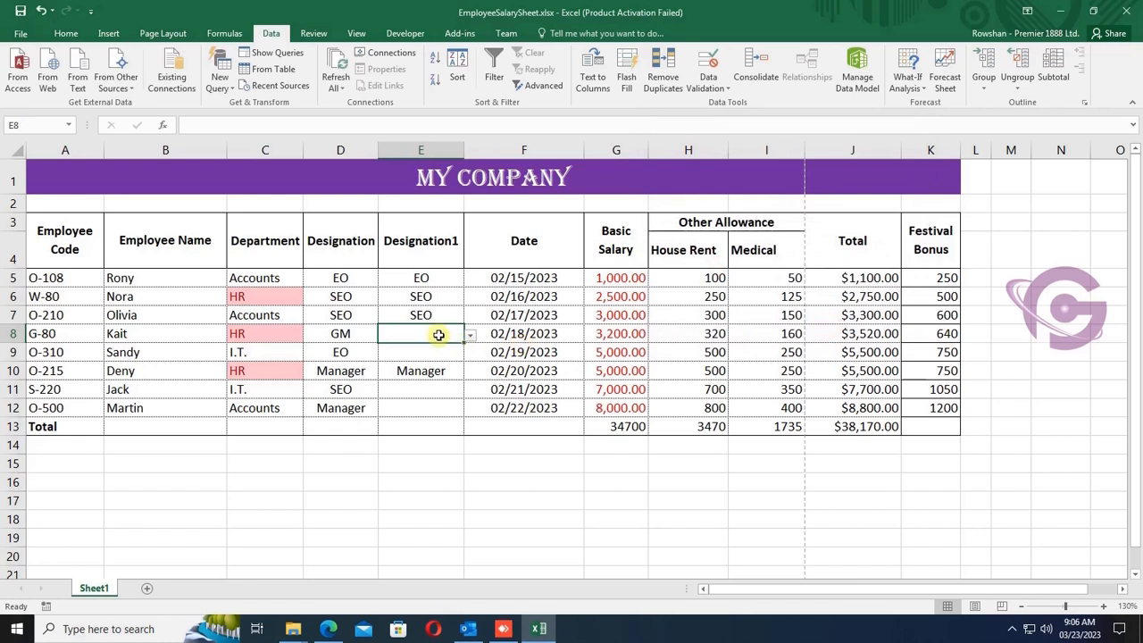
Test the custom error alert by trying to enter GM in E8, and discard the entry
{"action": "left_click", "coordinate": [471, 333]}
{"action": "left_click", "coordinate": [471, 335]}
{"action": "type", "text": "GM"}
{"action": "key", "text": "Return"}
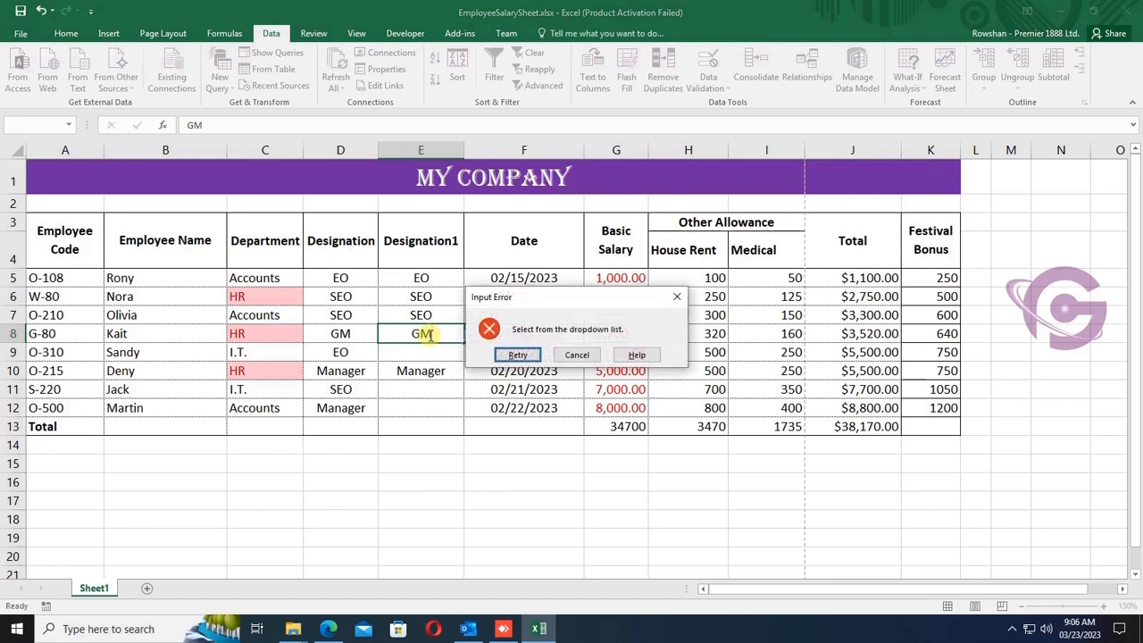
{"action": "left_click", "coordinate": [577, 355]}
Copy the empty validated cell E8 over the whole Designation1 range E5:E12
{"action": "left_click", "coordinate": [435, 333]}
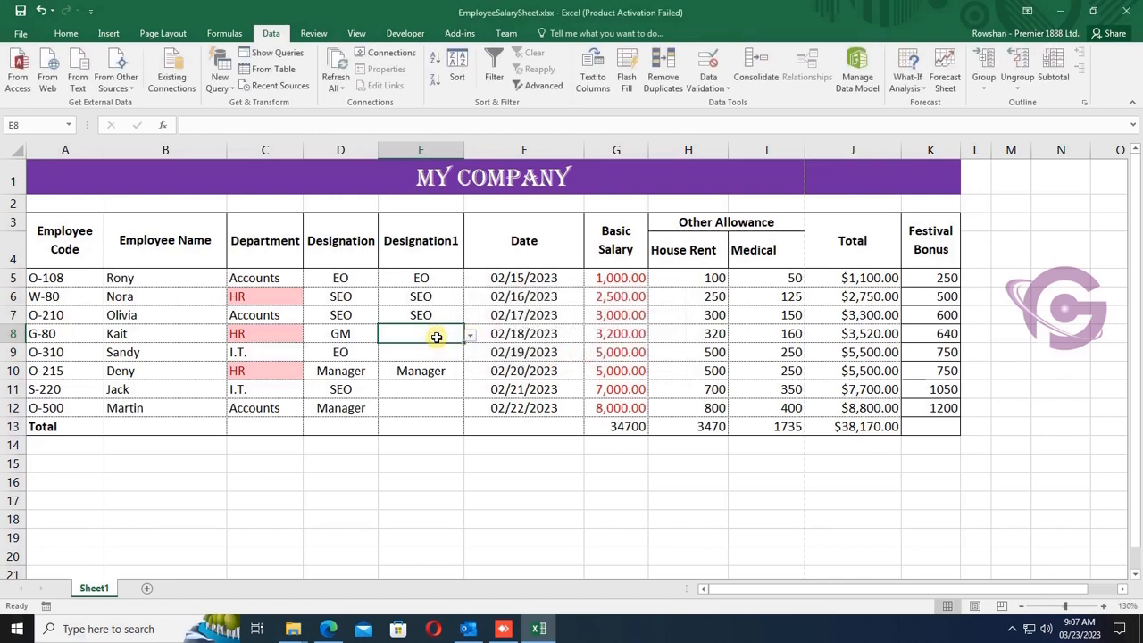
{"action": "key", "text": "ctrl+c"}
{"action": "left_click", "coordinate": [438, 281]}
{"action": "left_click", "coordinate": [434, 409], "text": "shift"}
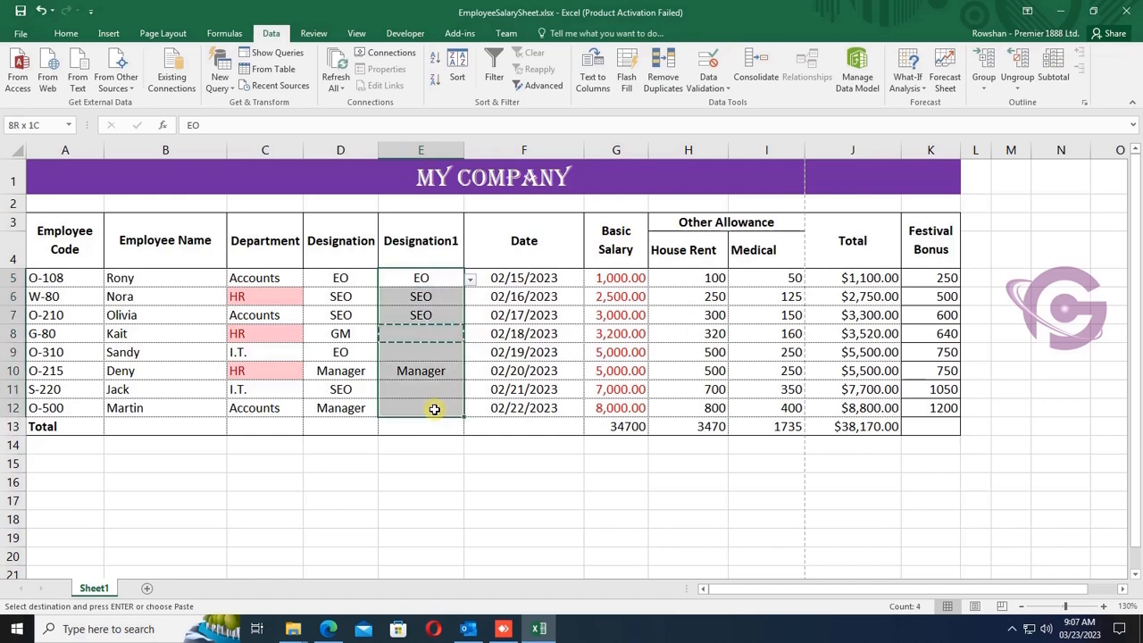
{"action": "key", "text": "Return"}
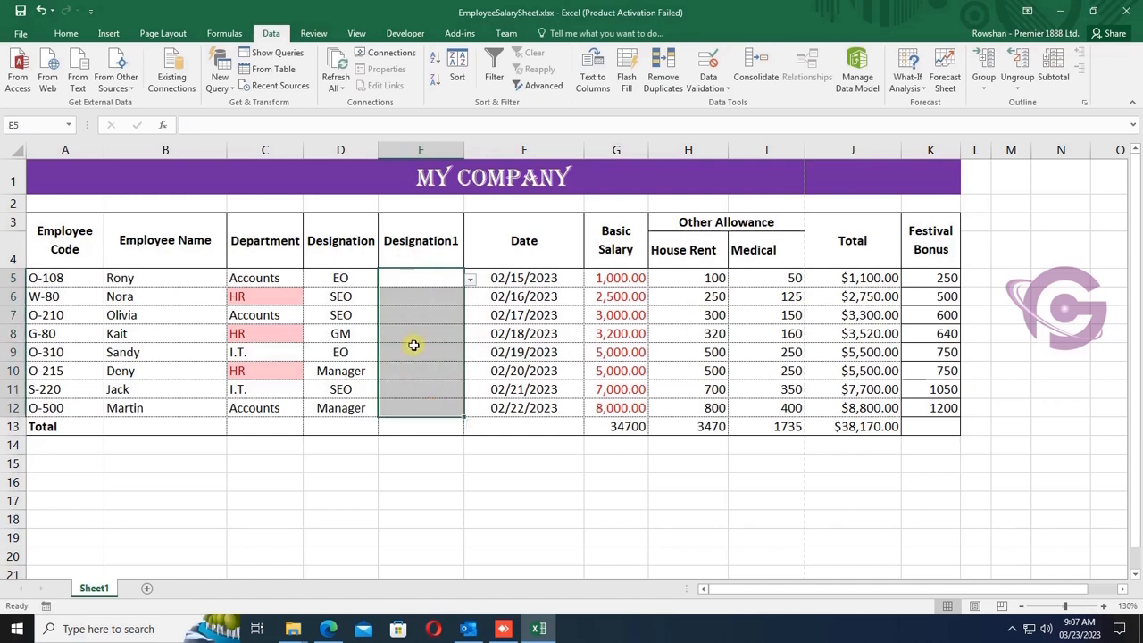
Choose EO in E5 and SEO in E6 from their Designation1 dropdown lists
{"action": "left_click", "coordinate": [451, 278]}
{"action": "left_click", "coordinate": [470, 281]}
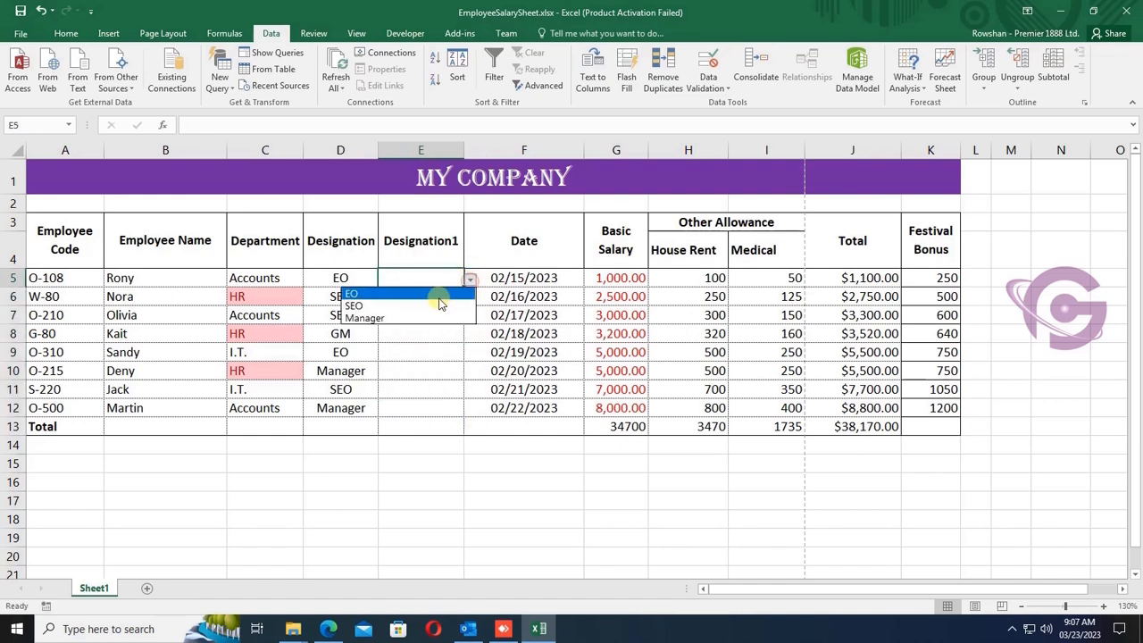
{"action": "left_click", "coordinate": [393, 292]}
{"action": "left_click", "coordinate": [446, 296]}
{"action": "left_click", "coordinate": [470, 298]}
{"action": "left_click", "coordinate": [425, 325]}
Check the dropdown in E8, try to enter GM in E7, and discard the entry
{"action": "left_click", "coordinate": [434, 331]}
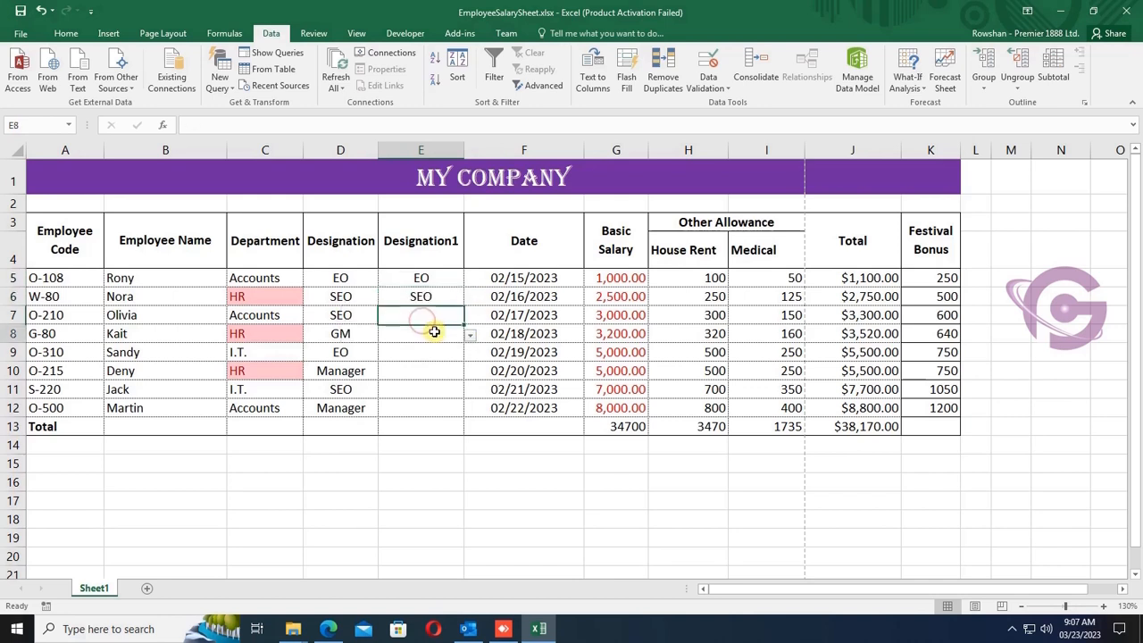
{"action": "left_click", "coordinate": [470, 336]}
{"action": "left_click", "coordinate": [416, 337]}
{"action": "left_click", "coordinate": [415, 316]}
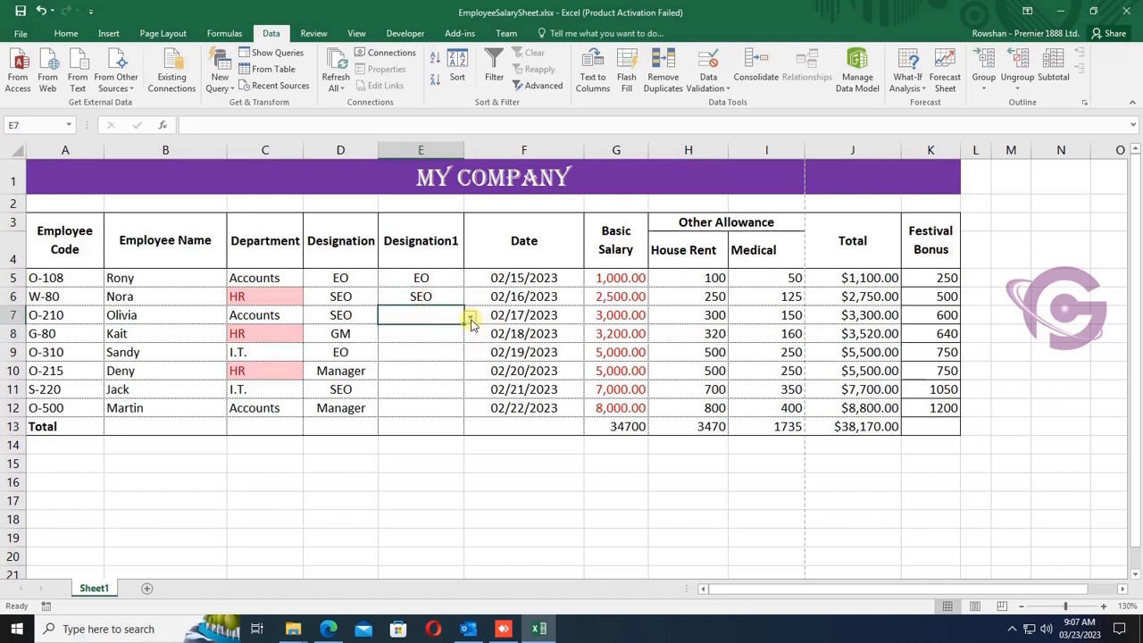
{"action": "type", "text": "GM"}
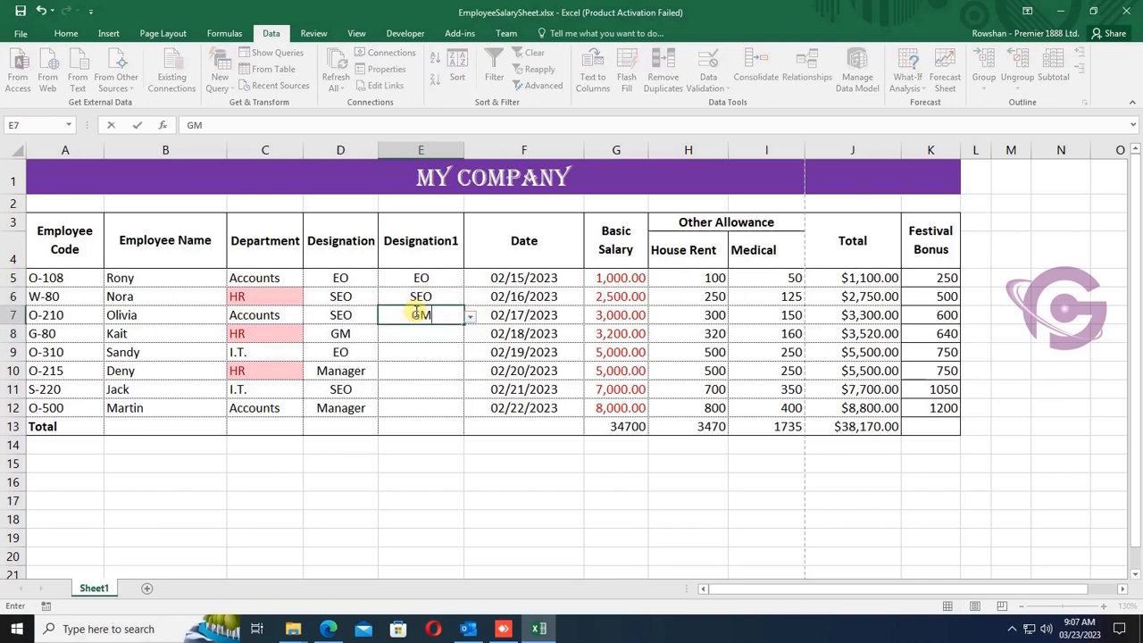
{"action": "key", "text": "Return"}
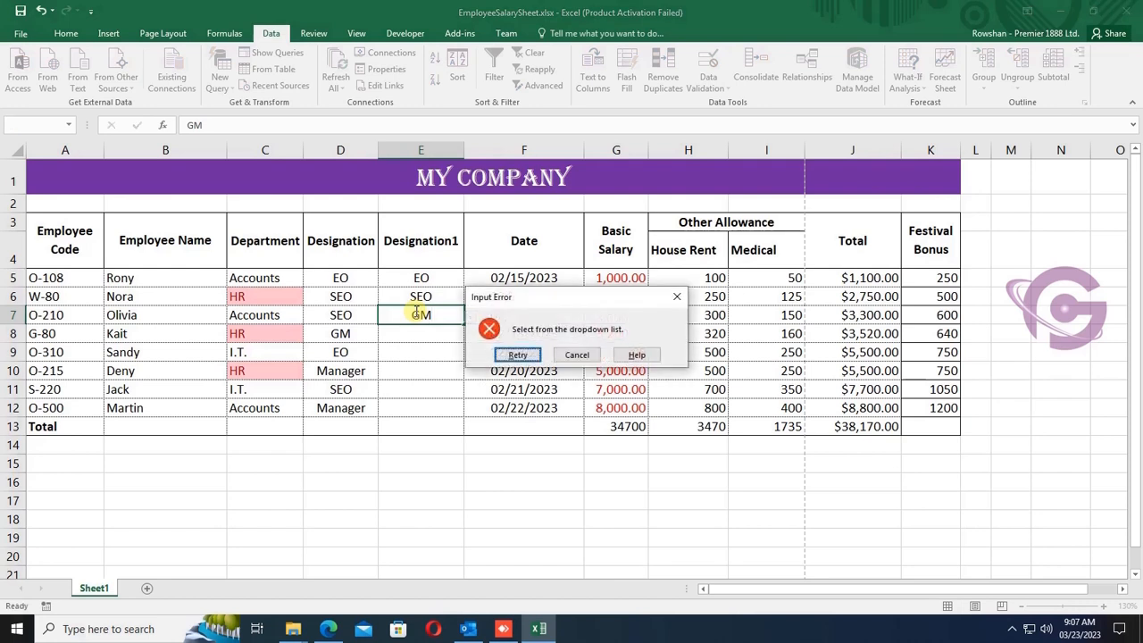
{"action": "key", "text": "Return"}
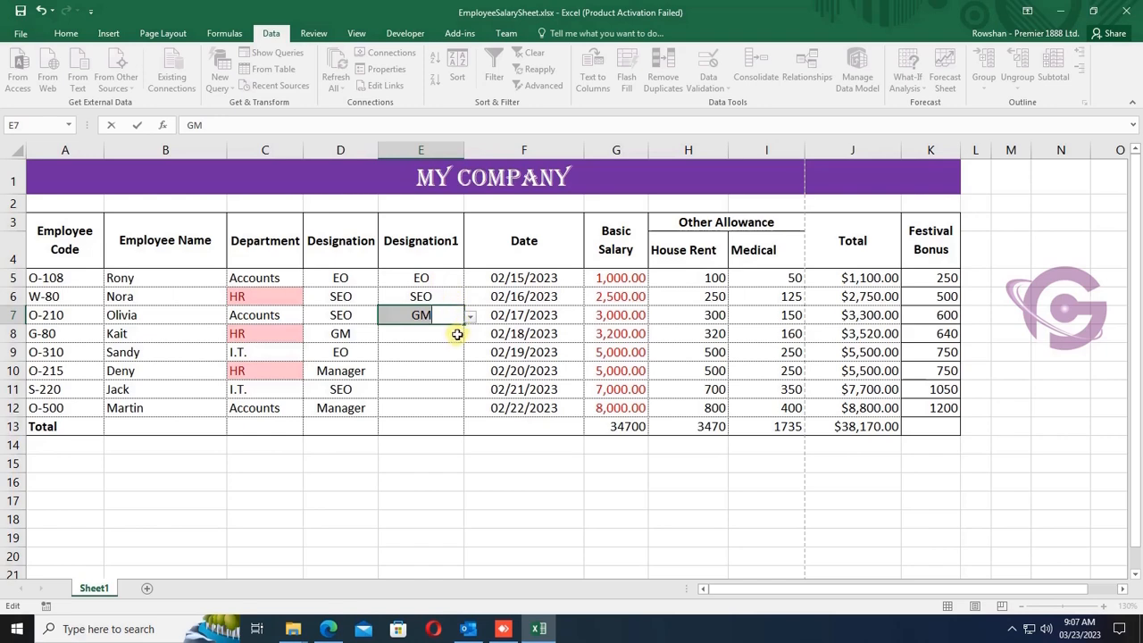
{"action": "left_click", "coordinate": [455, 334]}
{"action": "left_click", "coordinate": [576, 355]}
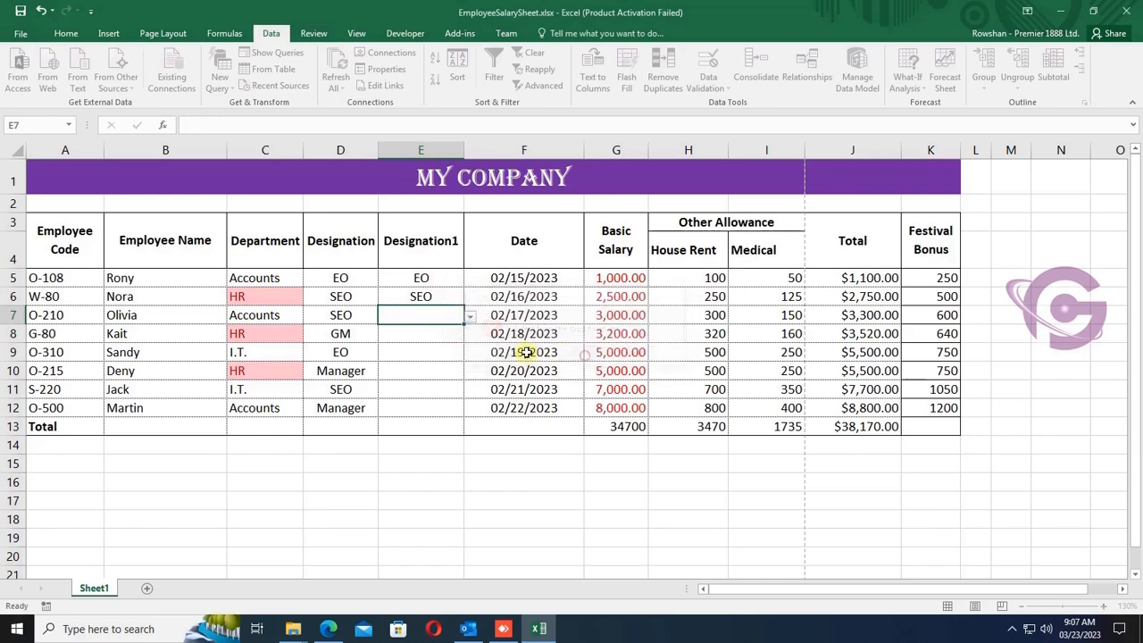
Turn off the invalid-data error alert for the emptied cell E5 and fill that cell down to E12
{"action": "left_click", "coordinate": [440, 276]}
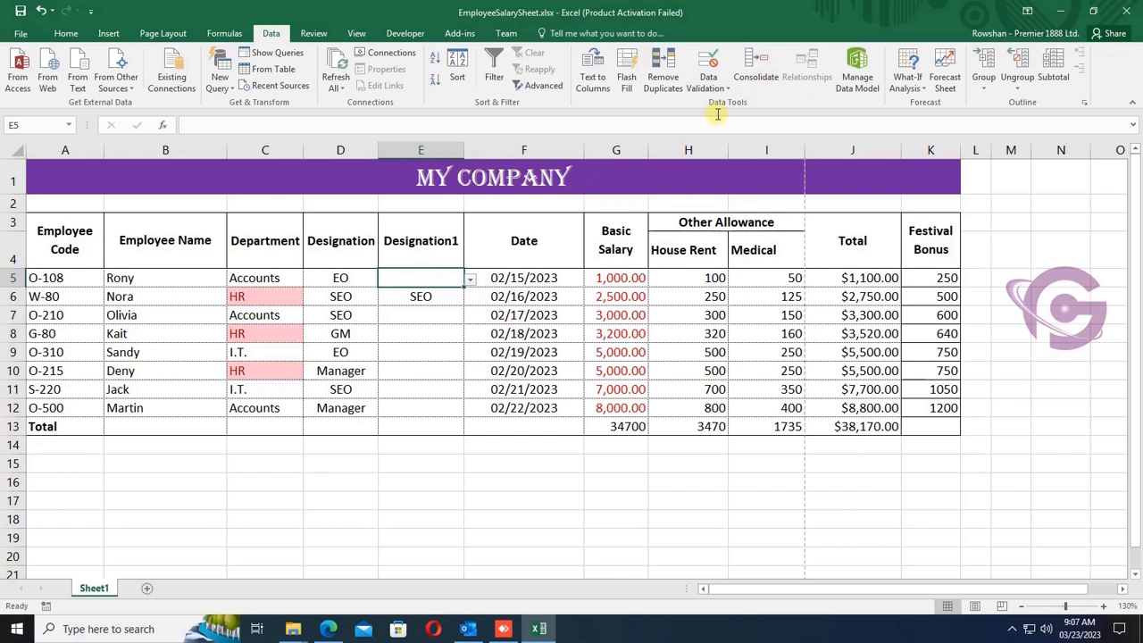
{"action": "left_click", "coordinate": [714, 87]}
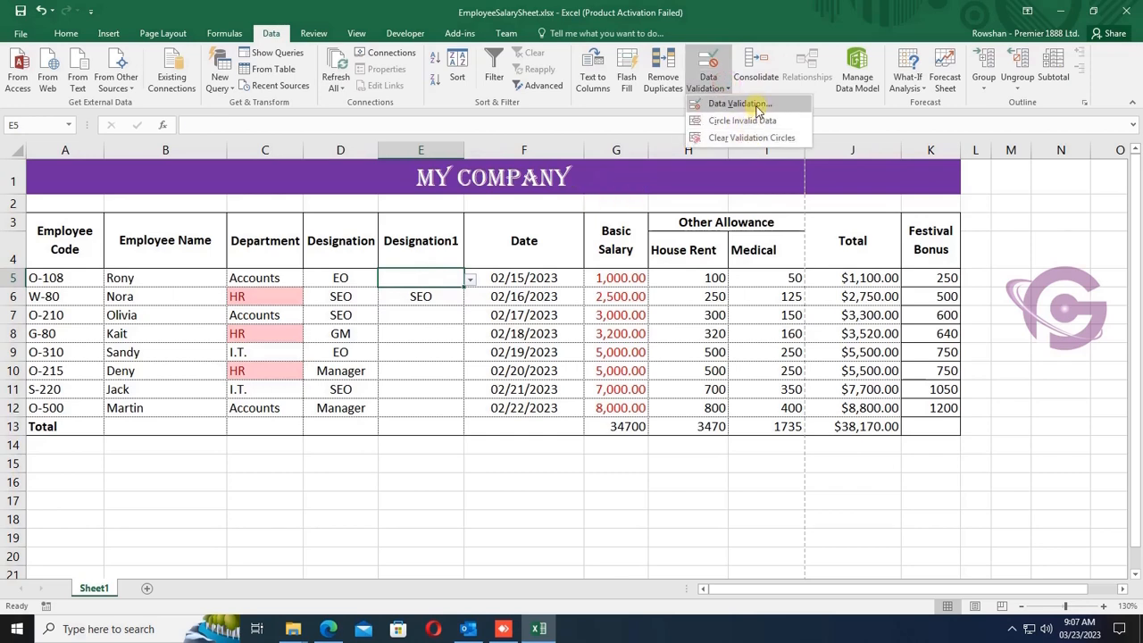
{"action": "left_click", "coordinate": [739, 104]}
{"action": "left_click", "coordinate": [659, 168]}
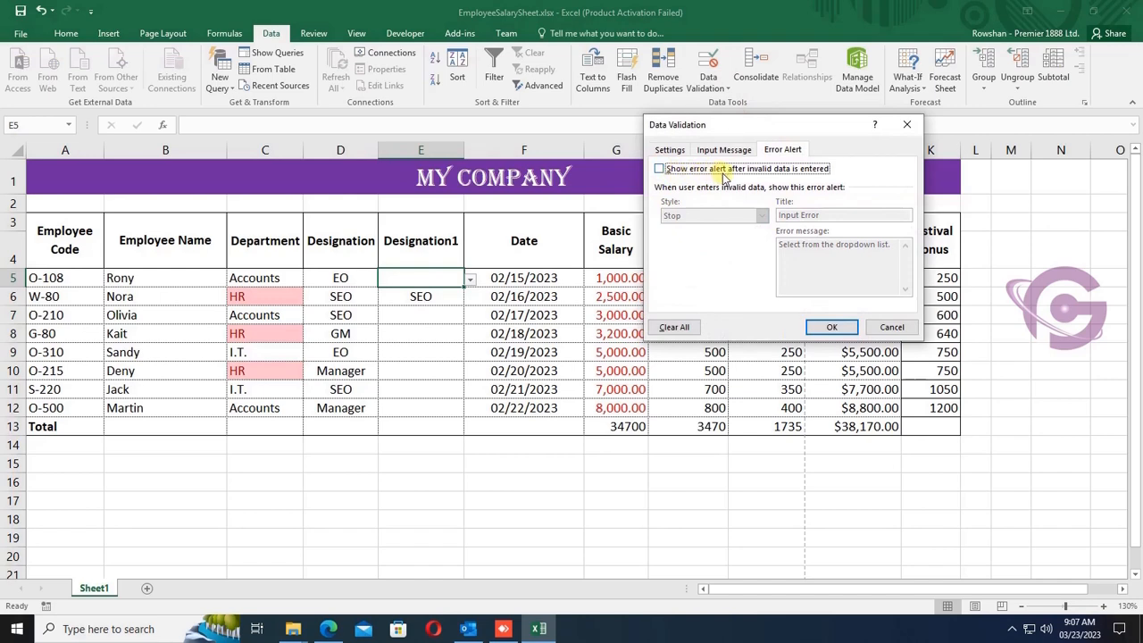
{"action": "left_click", "coordinate": [831, 327]}
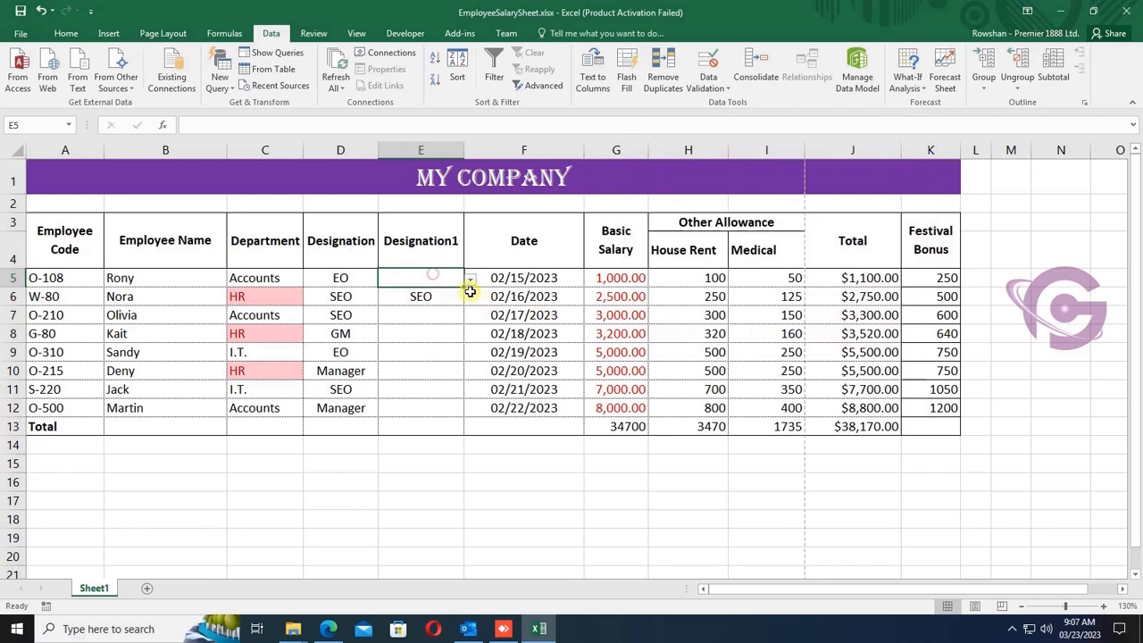
{"action": "left_click_drag", "start_coordinate": [464, 284], "coordinate": [458, 393]}
Enter GM in the Designation1 cell E8 as a value outside its dropdown list
{"action": "left_click", "coordinate": [410, 332]}
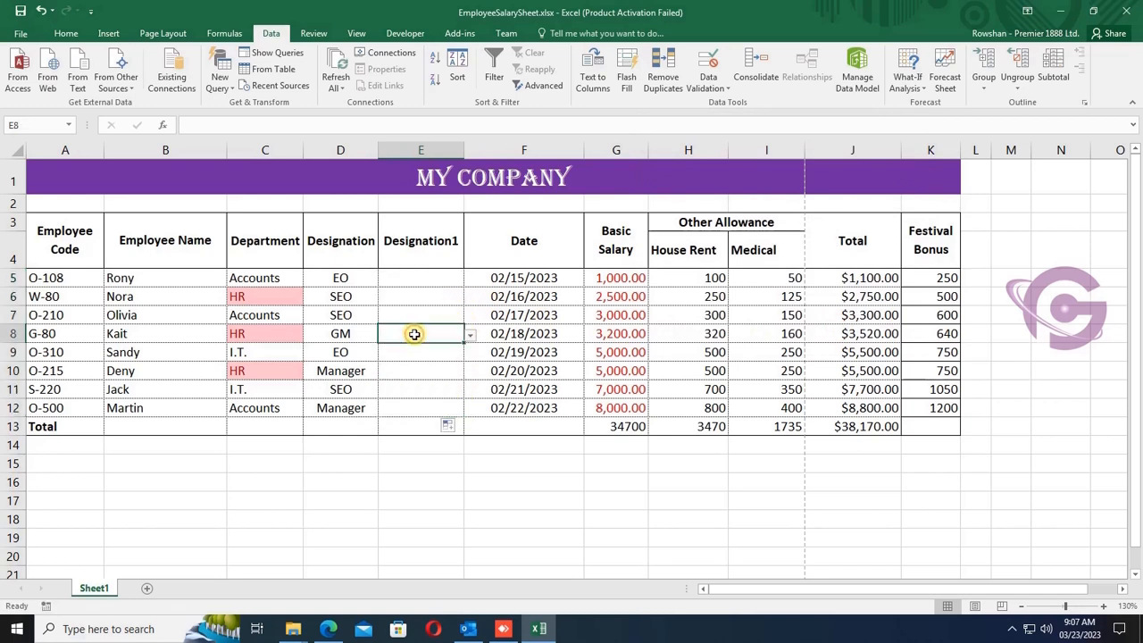
{"action": "left_click", "coordinate": [470, 335]}
{"action": "left_click", "coordinate": [421, 333]}
{"action": "type", "text": "GM"}
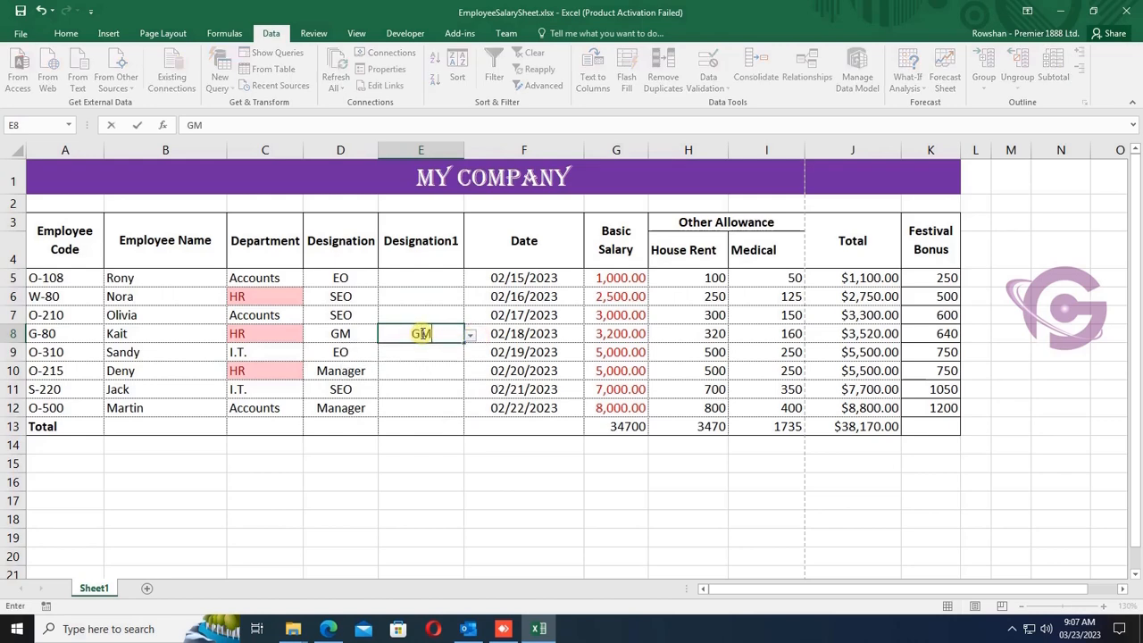
{"action": "key", "text": "Return"}
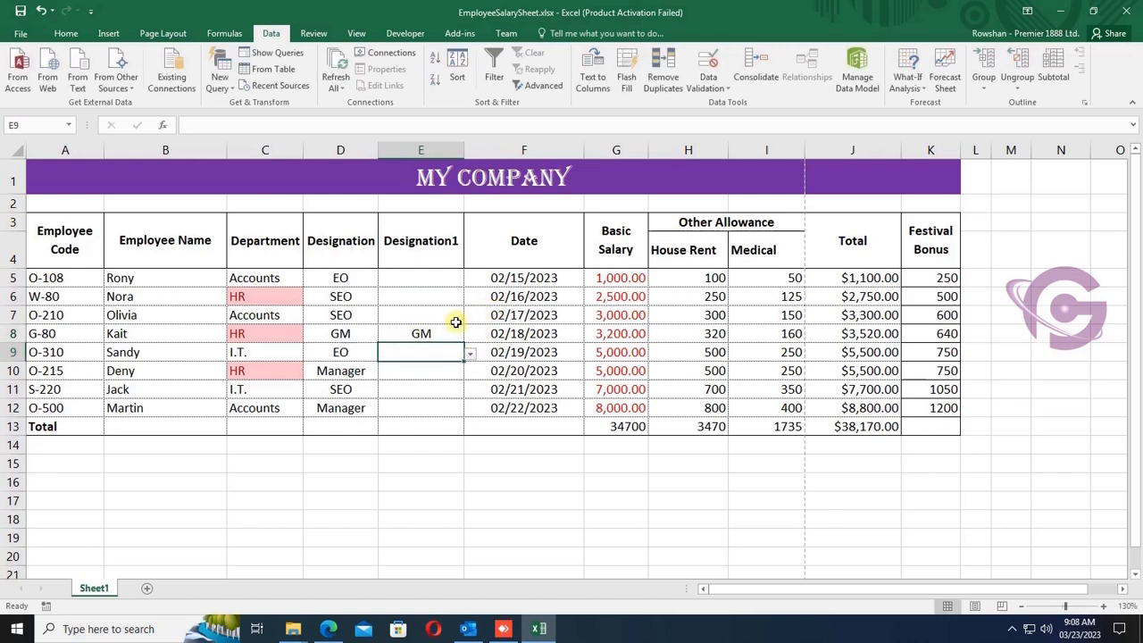
Check the dropdown choices in E8 without picking one, and clear GM from the cell
{"action": "left_click", "coordinate": [429, 332]}
{"action": "left_click", "coordinate": [470, 334]}
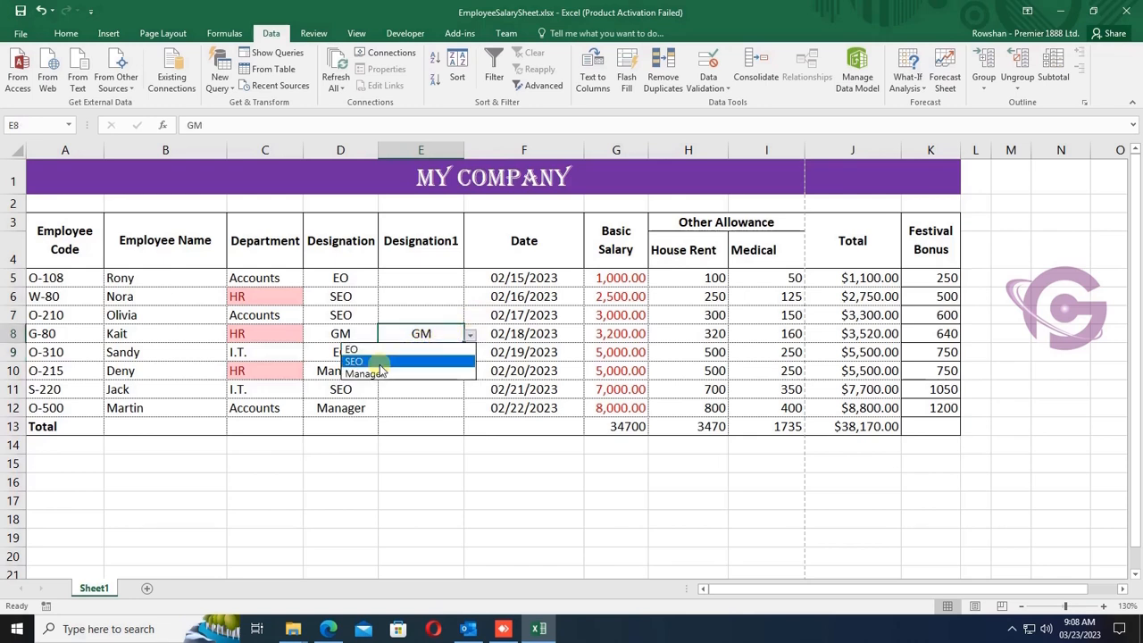
{"action": "key", "text": "Escape"}
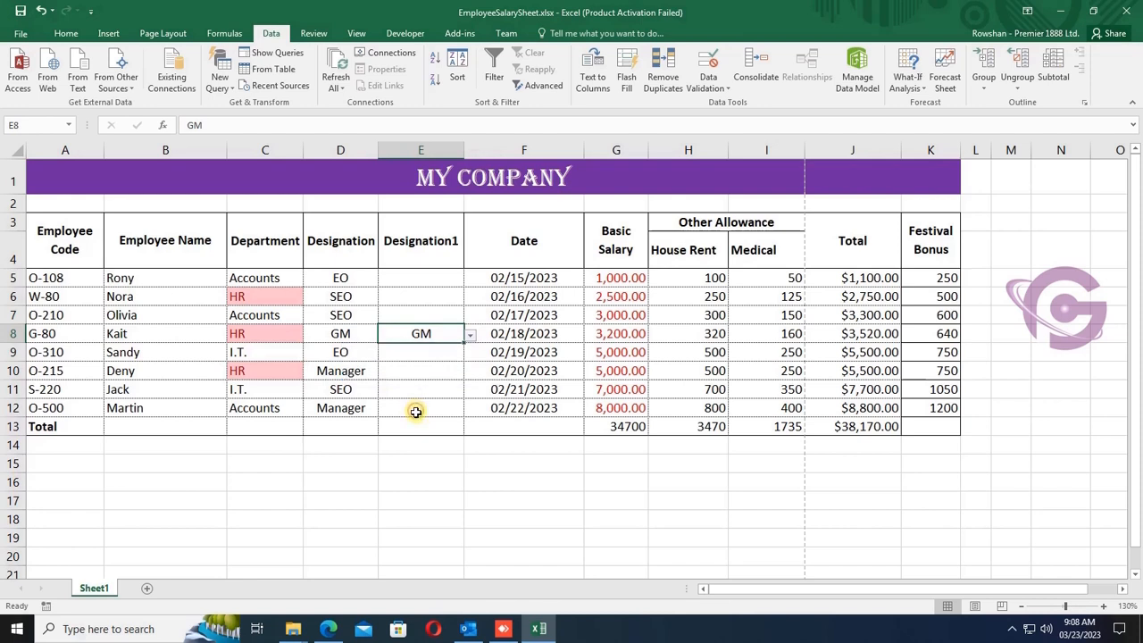
{"action": "key", "text": "Delete"}
{"action": "left_click", "coordinate": [466, 335]}
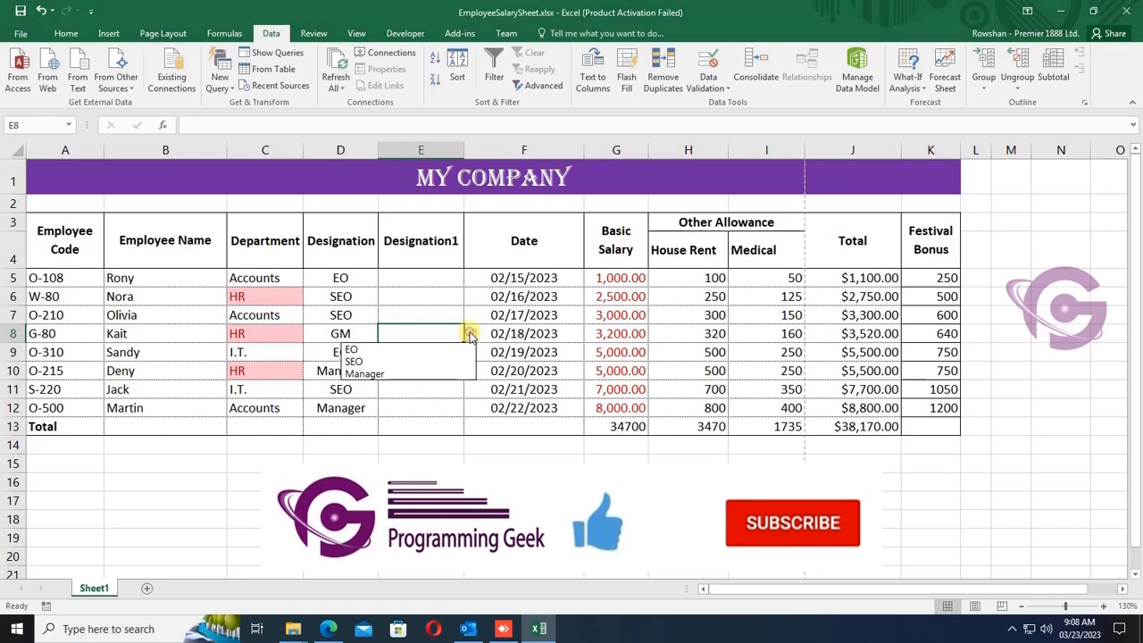
{"action": "key", "text": "Escape"}
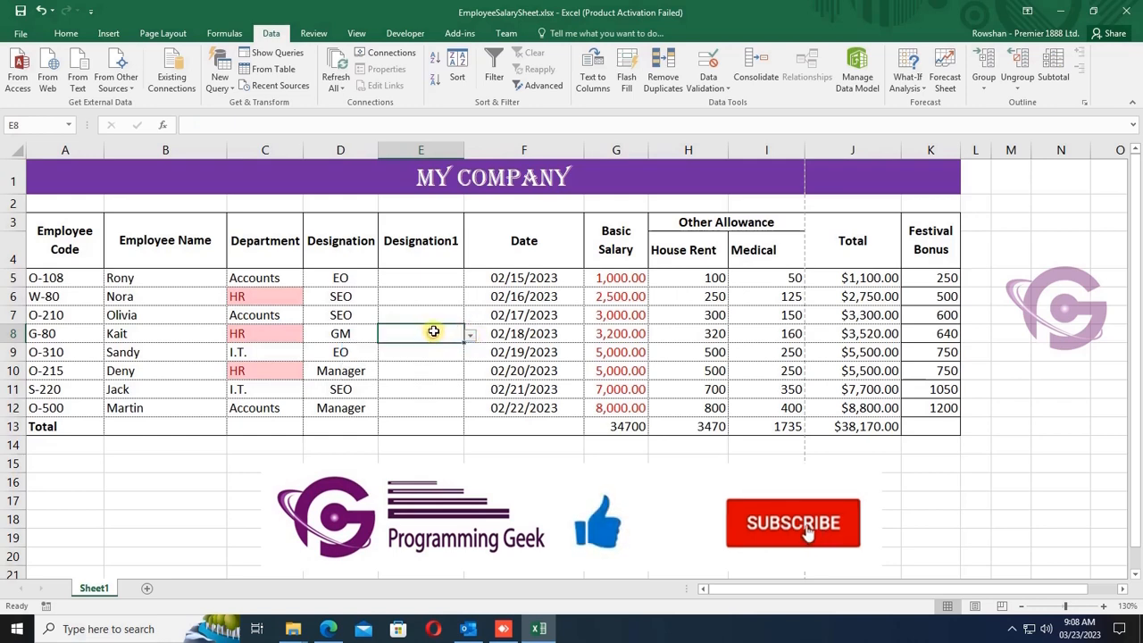
Add GM to the validation list source of E8 after EO,SEO,Manager, and check the cell's dropdown choices
{"action": "left_click", "coordinate": [718, 82]}
{"action": "left_click", "coordinate": [733, 103]}
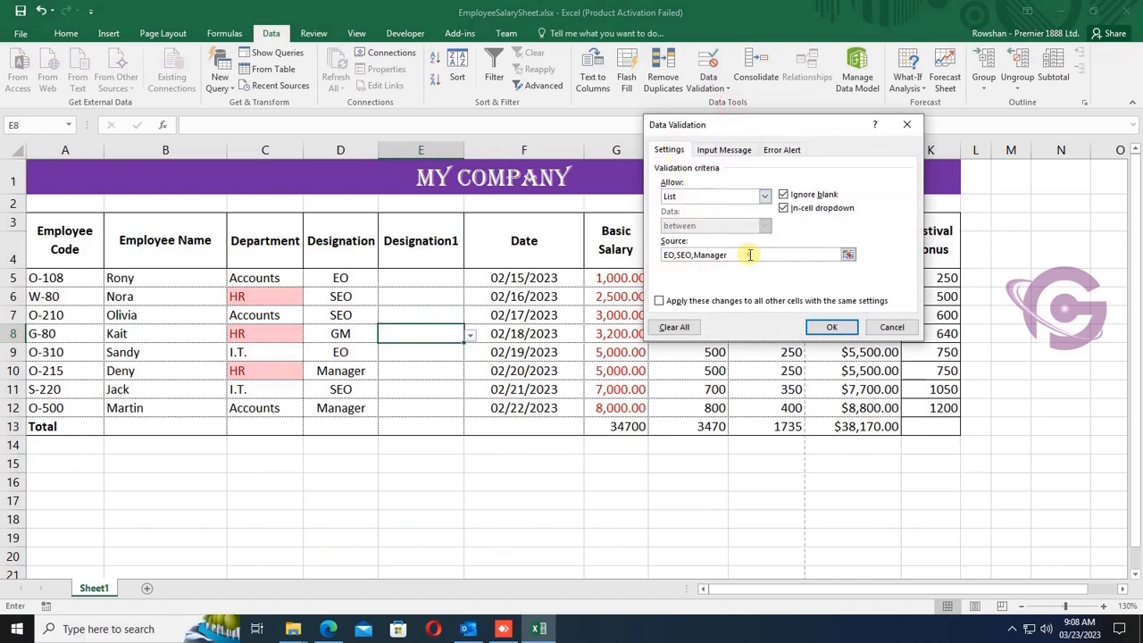
{"action": "left_click", "coordinate": [750, 255]}
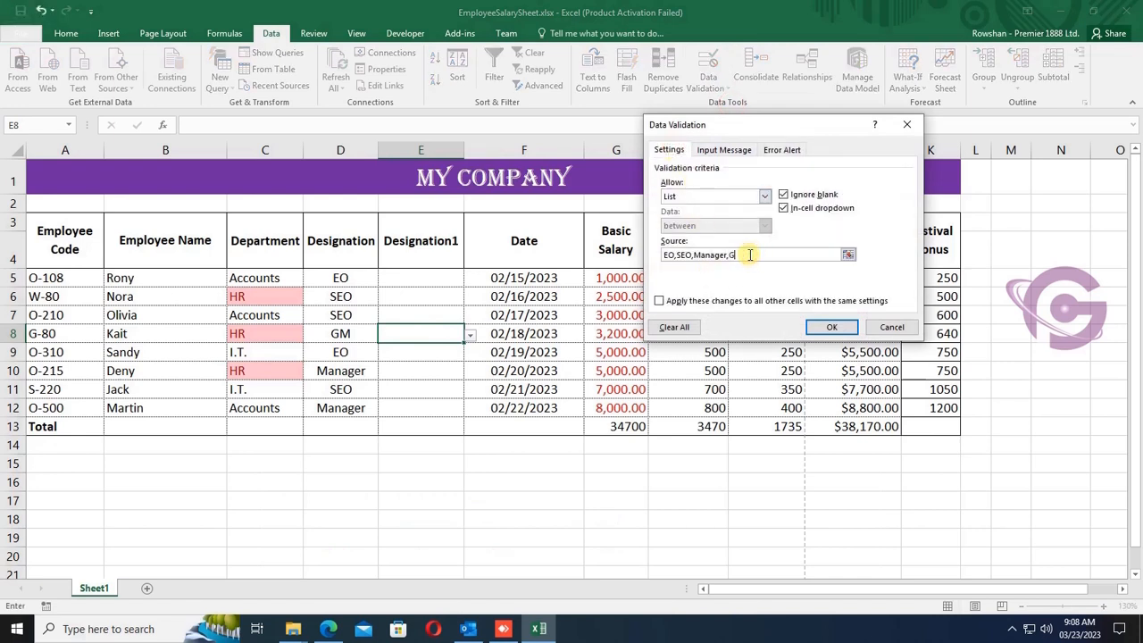
{"action": "left_click", "coordinate": [823, 327]}
{"action": "left_click", "coordinate": [468, 334]}
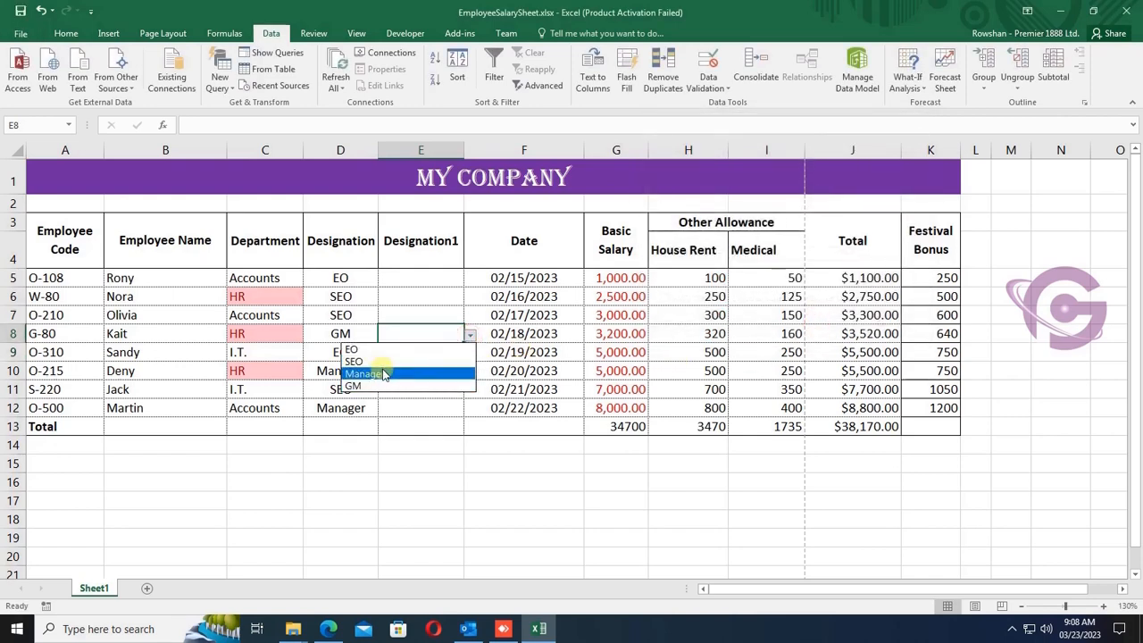
{"action": "left_click", "coordinate": [432, 338]}
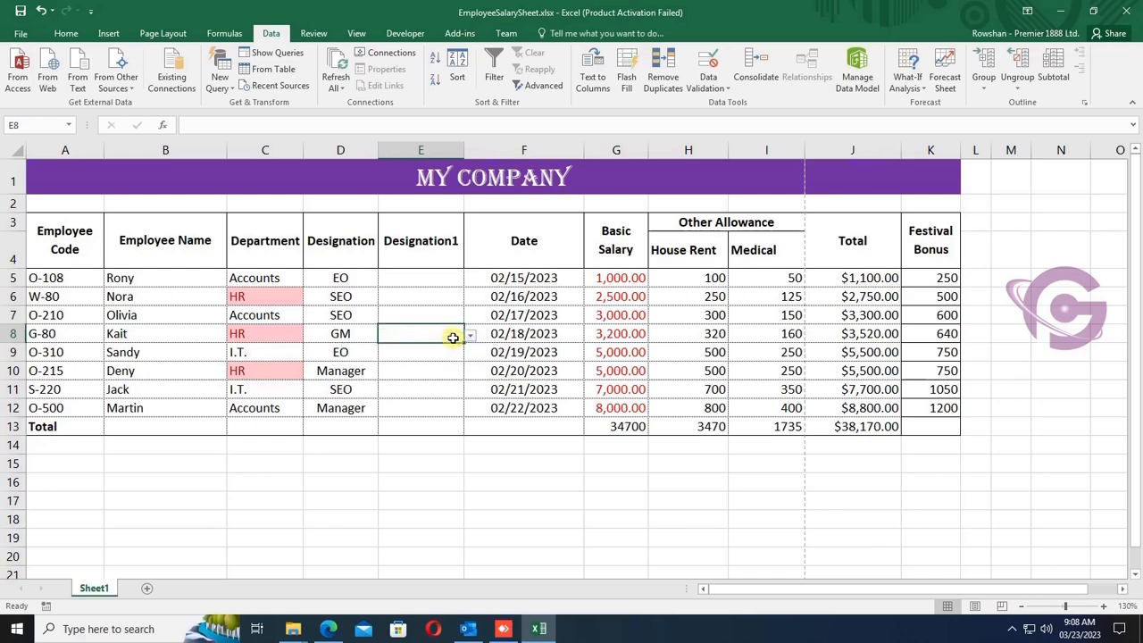
Copy E8 and paste it over the Designation1 cells E5 to E12 to apply its dropdown list
{"action": "right_click", "coordinate": [452, 337]}
{"action": "left_click", "coordinate": [496, 60]}
{"action": "left_click", "coordinate": [417, 278]}
{"action": "left_click_drag", "start_coordinate": [417, 277], "coordinate": [417, 408]}
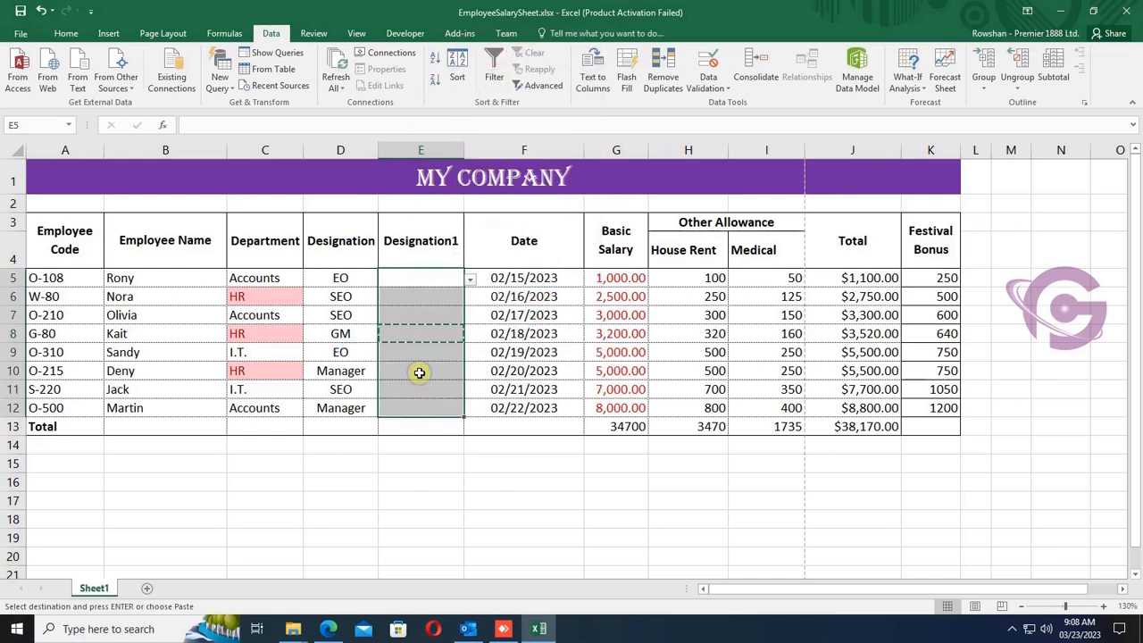
{"action": "right_click", "coordinate": [419, 373]}
{"action": "left_click", "coordinate": [451, 132]}
{"action": "left_click", "coordinate": [407, 394]}
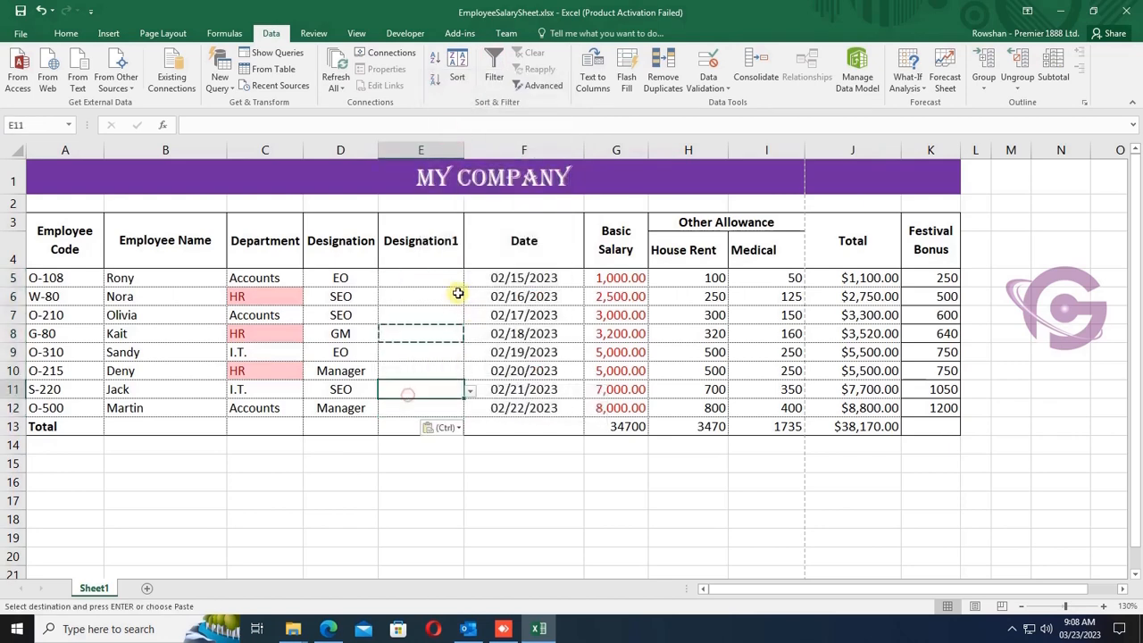
Check the dropdown choices in E5 and E8, and choose SEO for E5
{"action": "left_click", "coordinate": [437, 277]}
{"action": "left_click", "coordinate": [469, 279]}
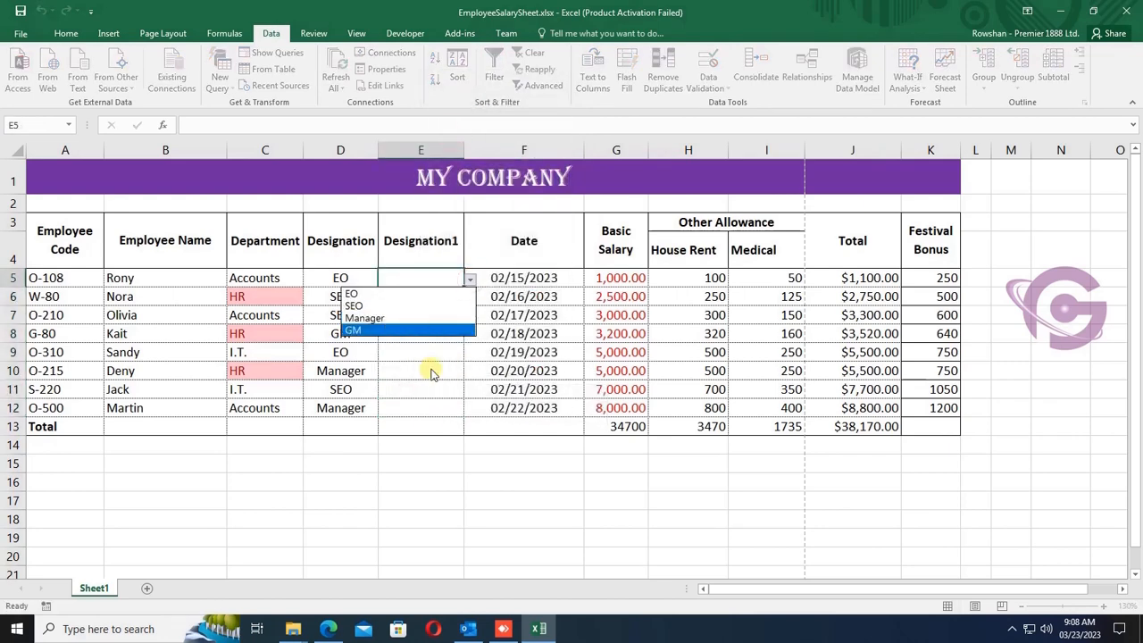
{"action": "left_click", "coordinate": [447, 333]}
{"action": "left_click", "coordinate": [469, 334]}
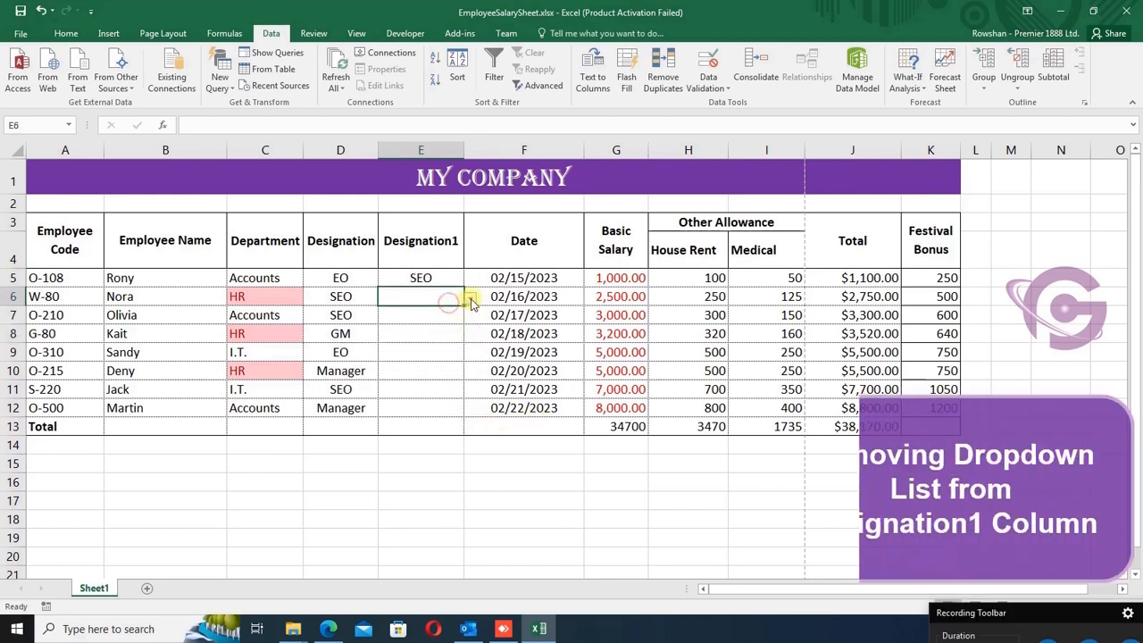
Choose SEO for E6 and GM for E7 from their Designation1 dropdown lists
{"action": "left_click", "coordinate": [468, 296]}
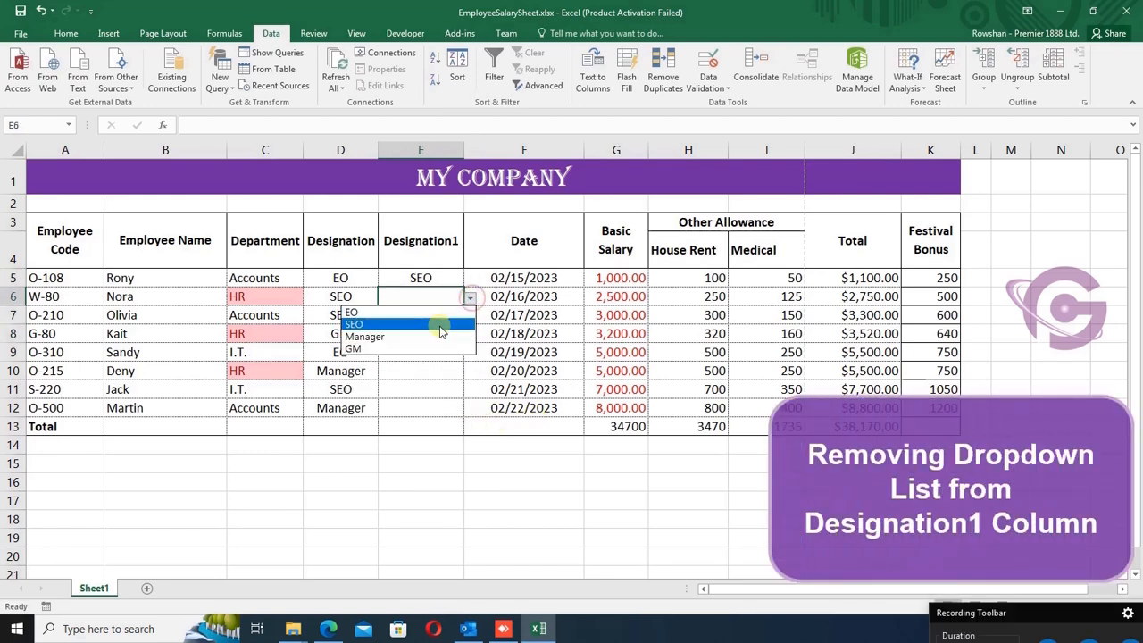
{"action": "left_click", "coordinate": [440, 326]}
{"action": "left_click", "coordinate": [439, 315]}
{"action": "left_click", "coordinate": [469, 316]}
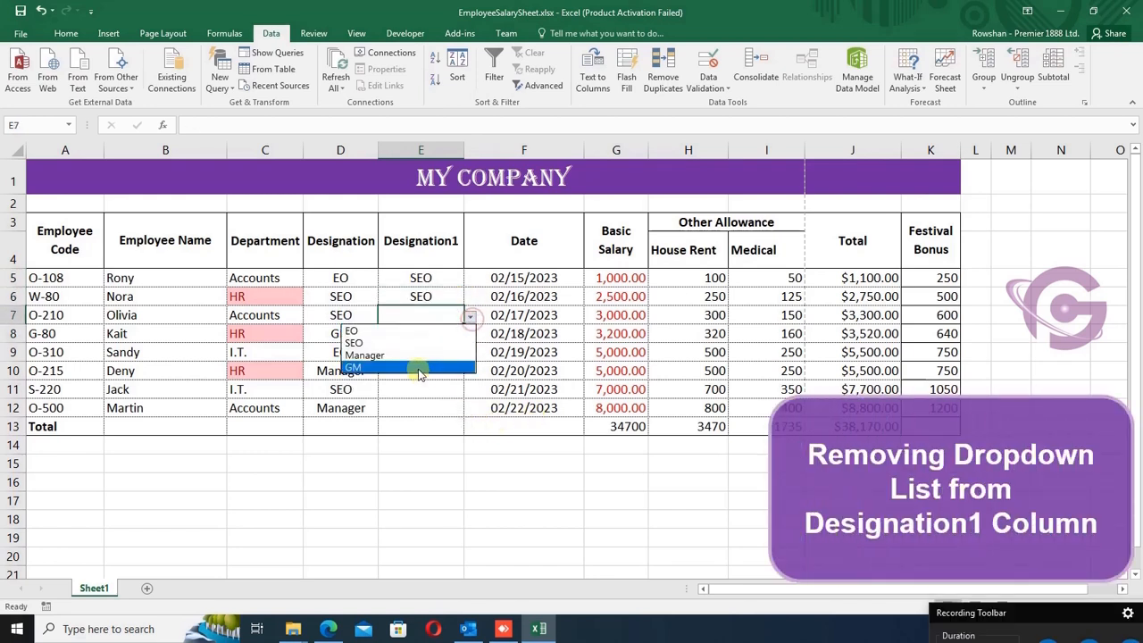
{"action": "left_click", "coordinate": [420, 368]}
{"action": "left_click", "coordinate": [419, 351]}
Remove the dropdown lists from E5 to E12 by setting their data validation to allow Any value
{"action": "left_click", "coordinate": [430, 277]}
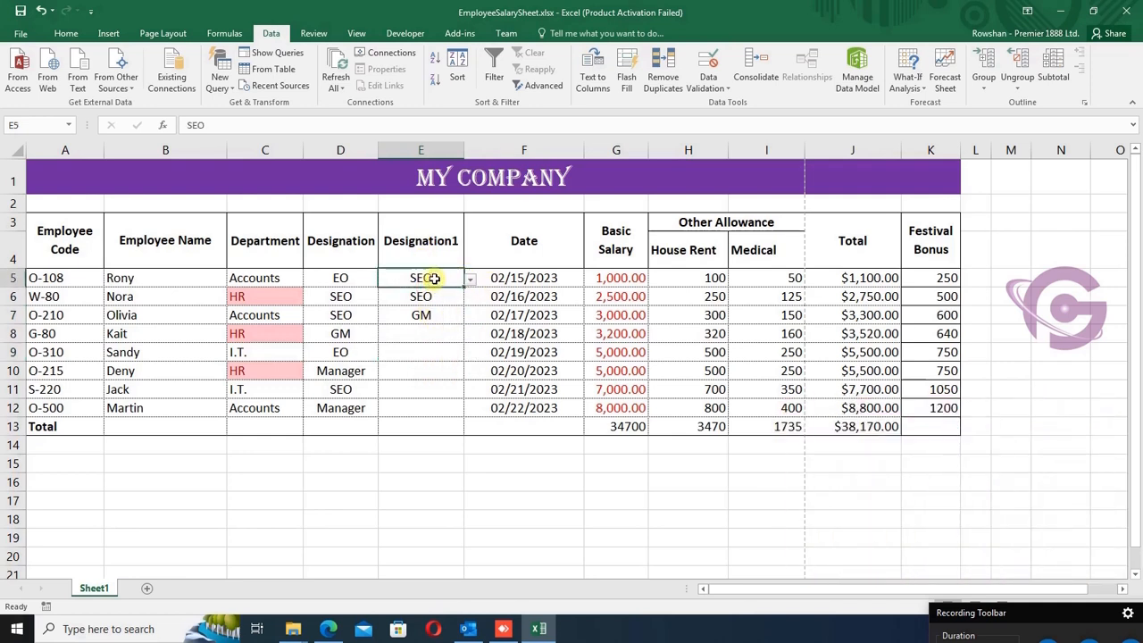
{"action": "left_click_drag", "start_coordinate": [433, 278], "coordinate": [435, 402]}
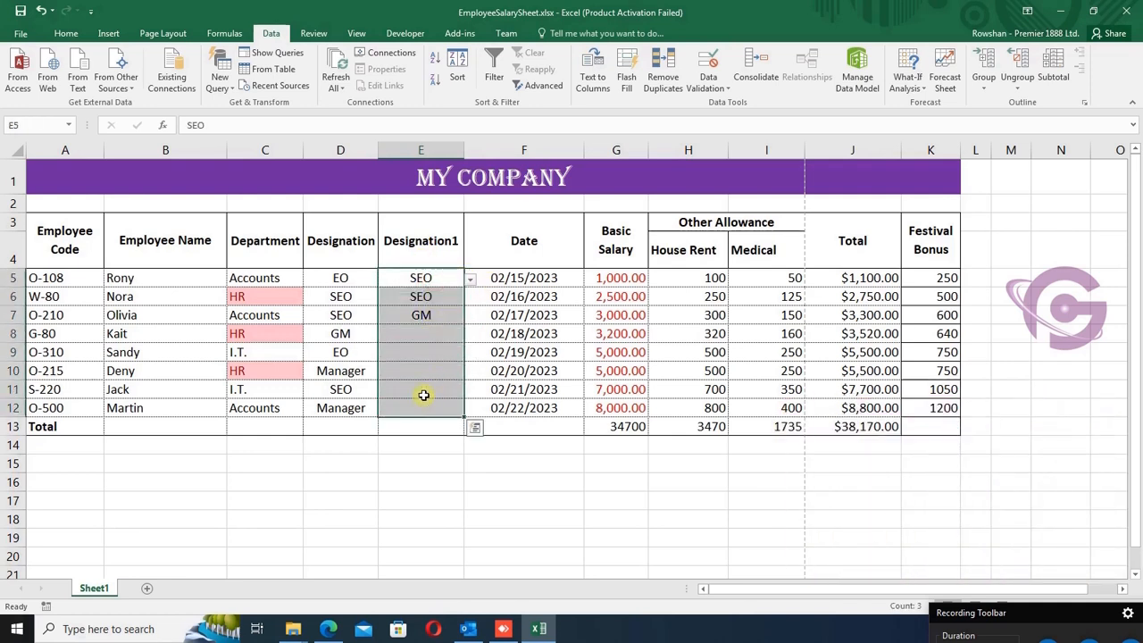
{"action": "left_click", "coordinate": [711, 87]}
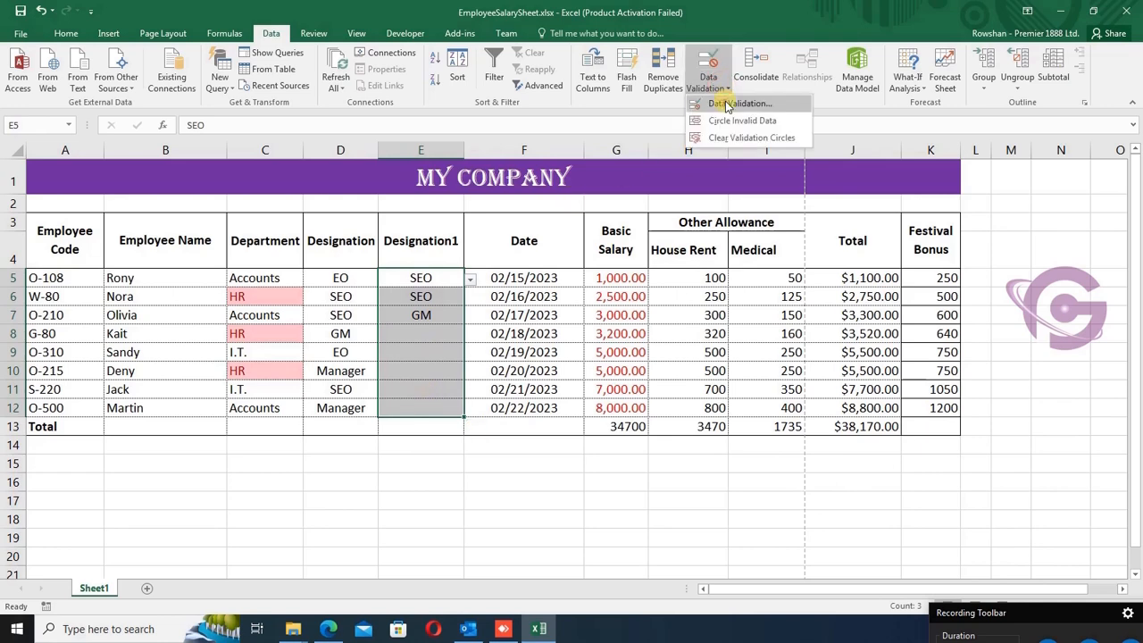
{"action": "left_click", "coordinate": [727, 105]}
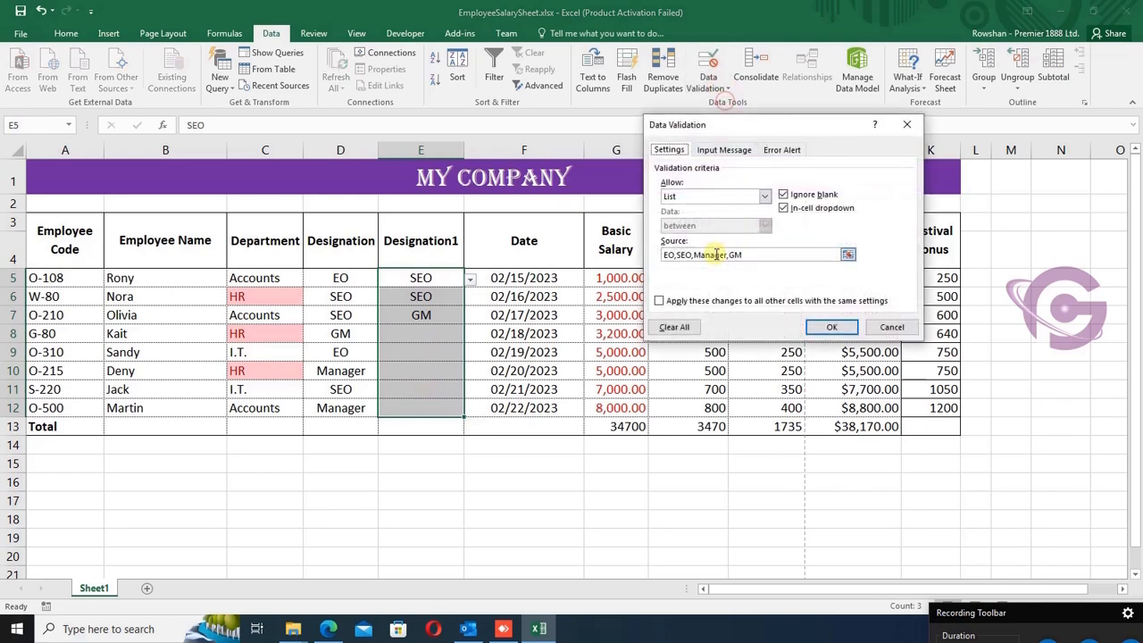
{"action": "left_click", "coordinate": [766, 196]}
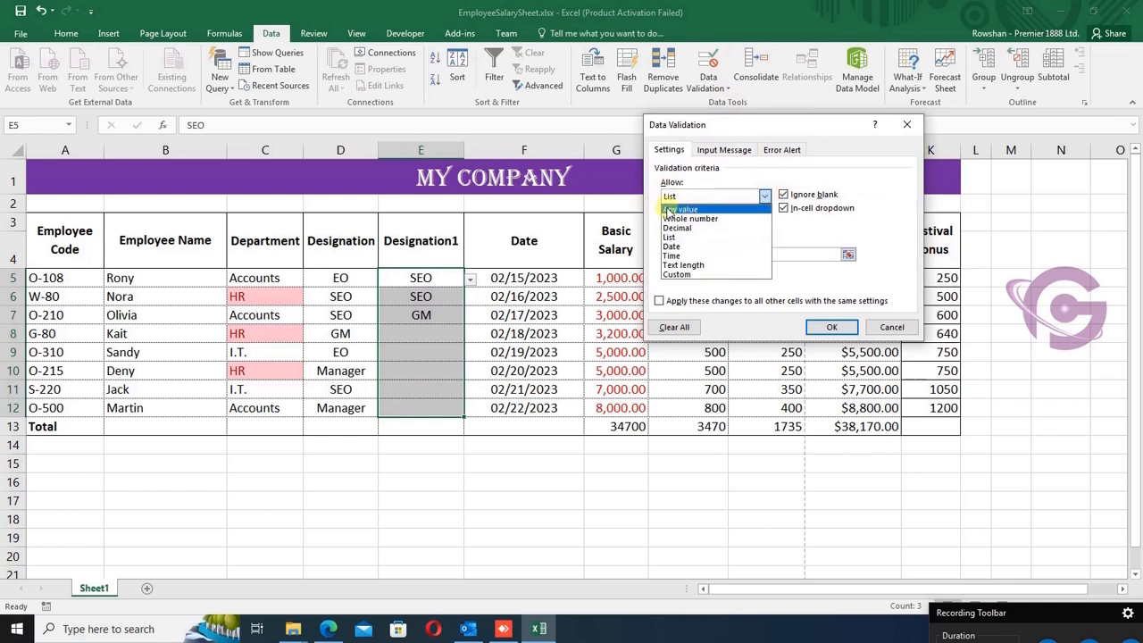
{"action": "left_click", "coordinate": [693, 210]}
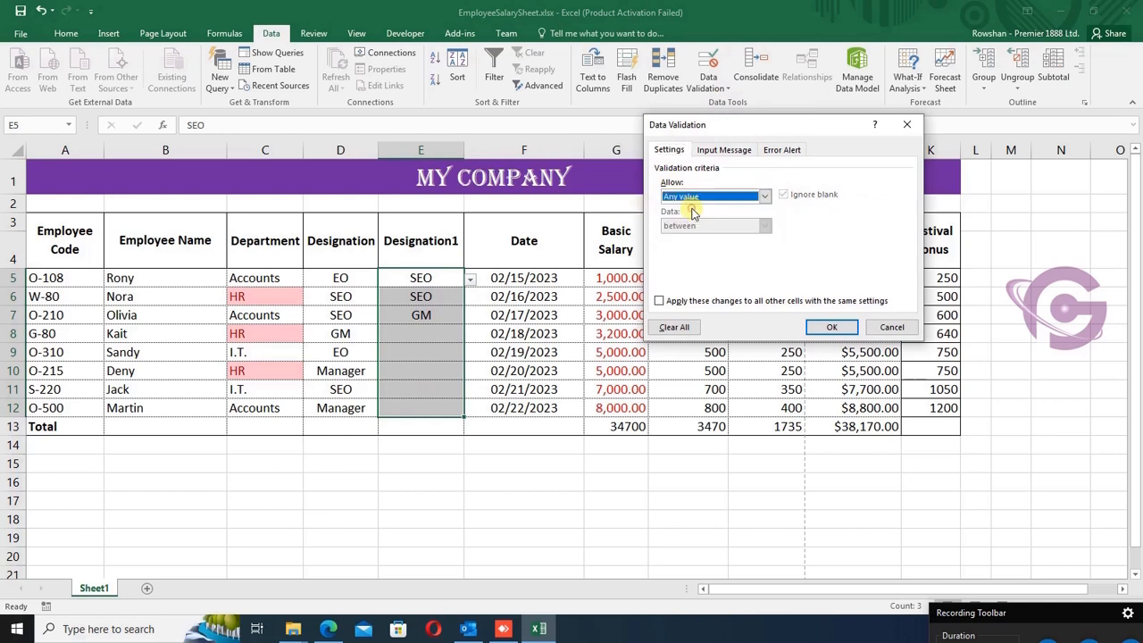
{"action": "left_click", "coordinate": [832, 327]}
Examine the Designation1 cells from E5 down to E11 for remaining dropdown arrows
{"action": "left_click", "coordinate": [449, 319]}
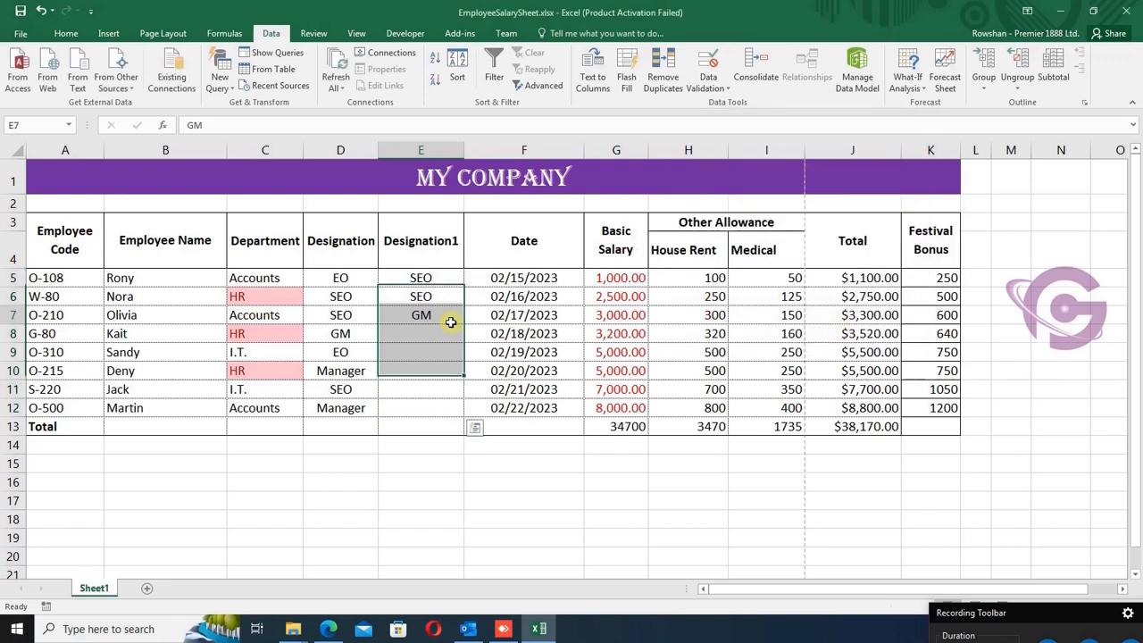
{"action": "left_click", "coordinate": [460, 273]}
{"action": "left_click", "coordinate": [449, 317]}
{"action": "left_click", "coordinate": [450, 354]}
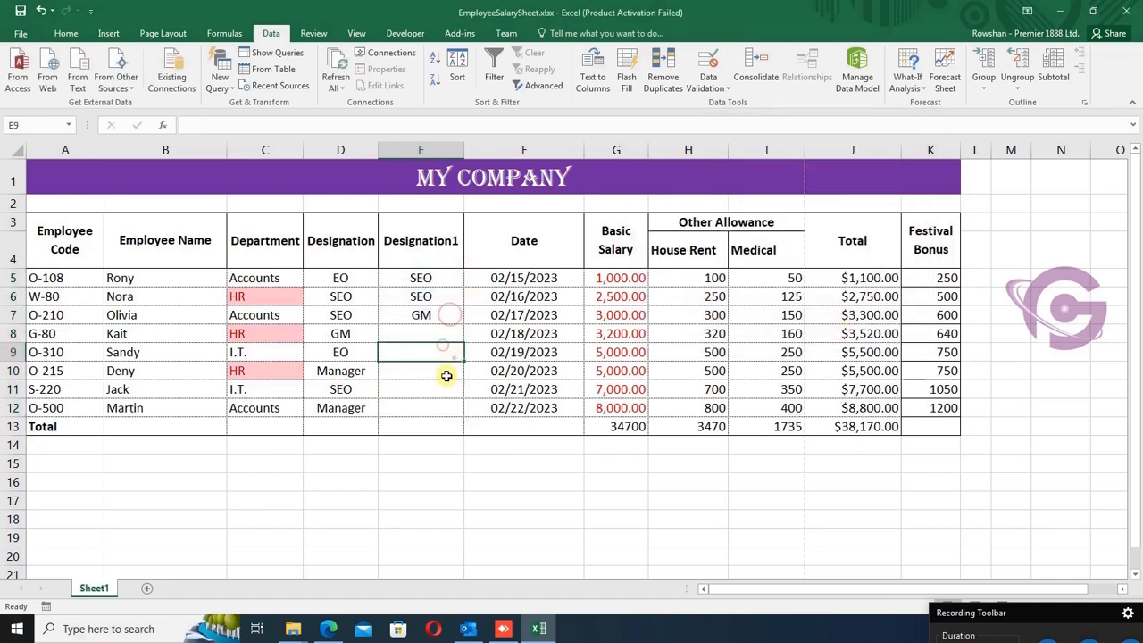
{"action": "left_click", "coordinate": [442, 389]}
{"action": "left_click", "coordinate": [432, 315]}
{"action": "left_click", "coordinate": [429, 261]}
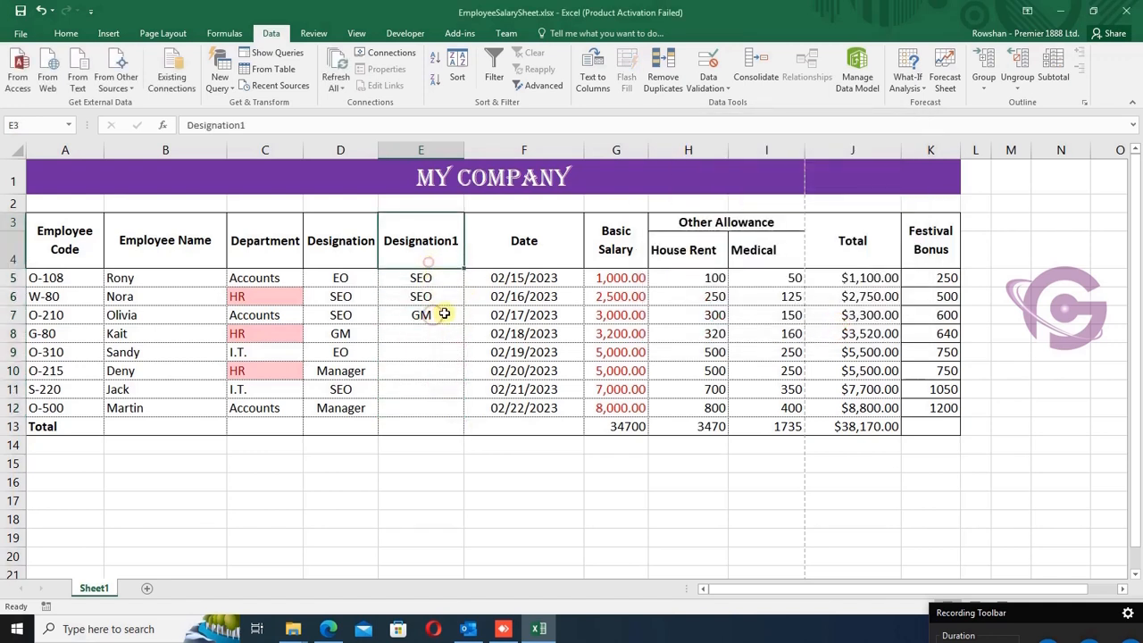
{"action": "left_click_drag", "start_coordinate": [443, 315], "coordinate": [431, 362]}
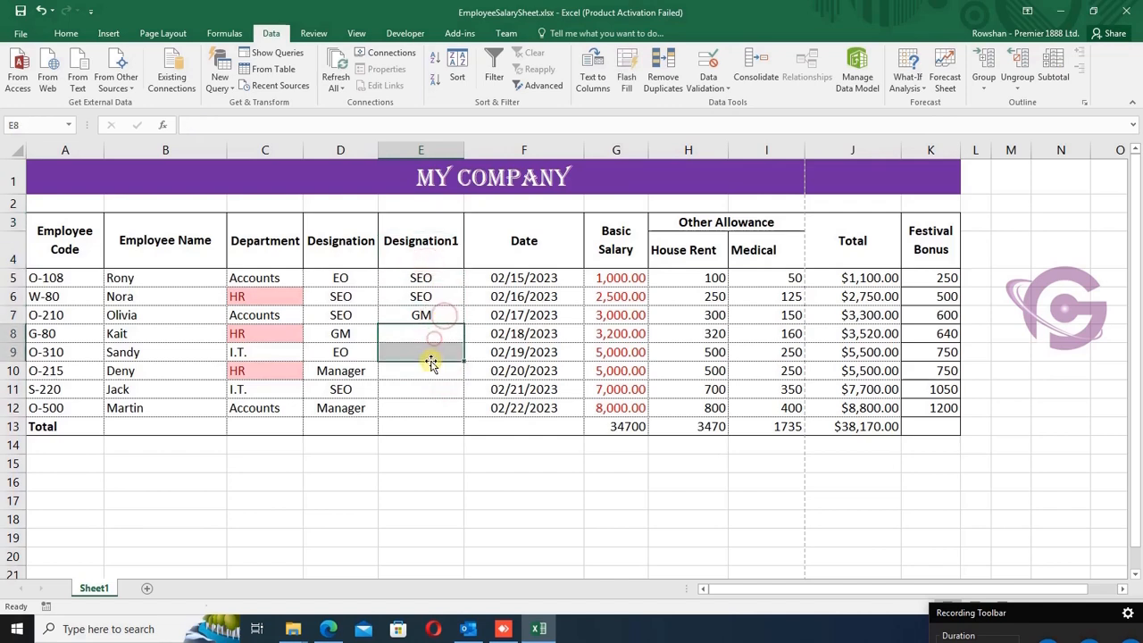
{"action": "left_click", "coordinate": [446, 302]}
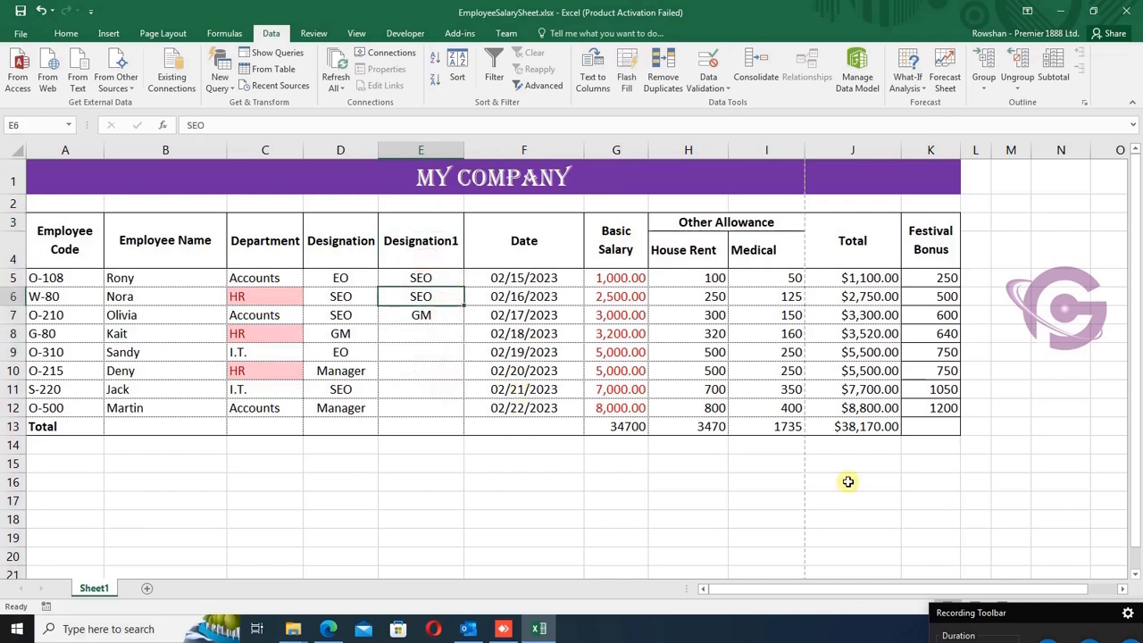